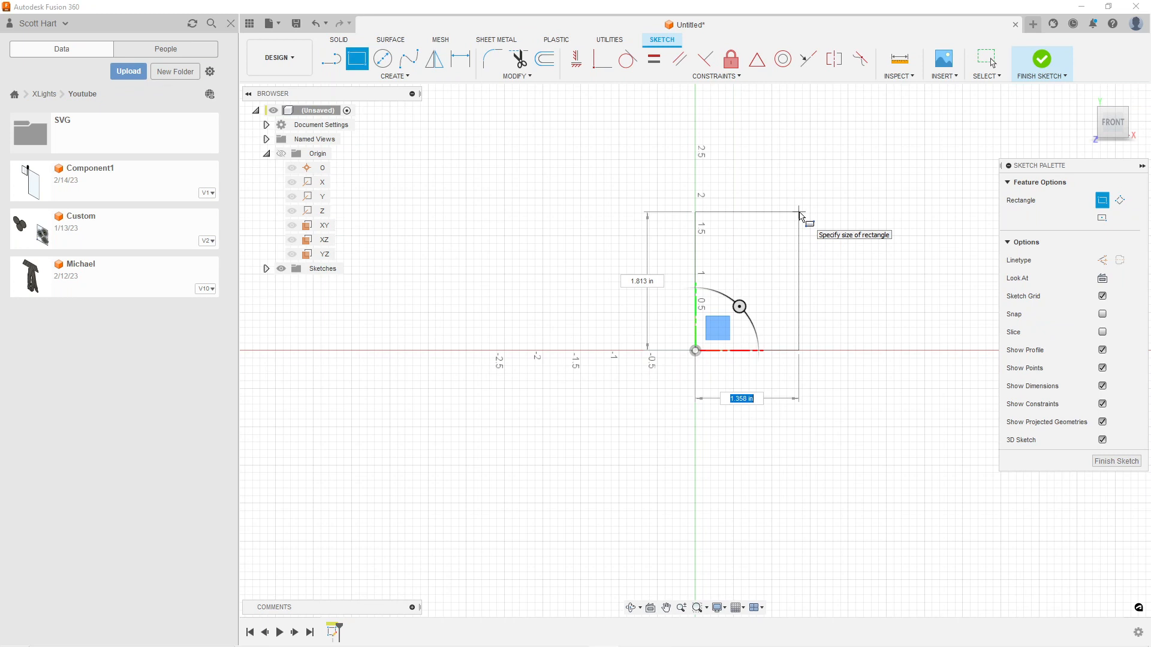
Draw a rectangle 24 in wide and 29 in tall with its corner at the origin
text(18)
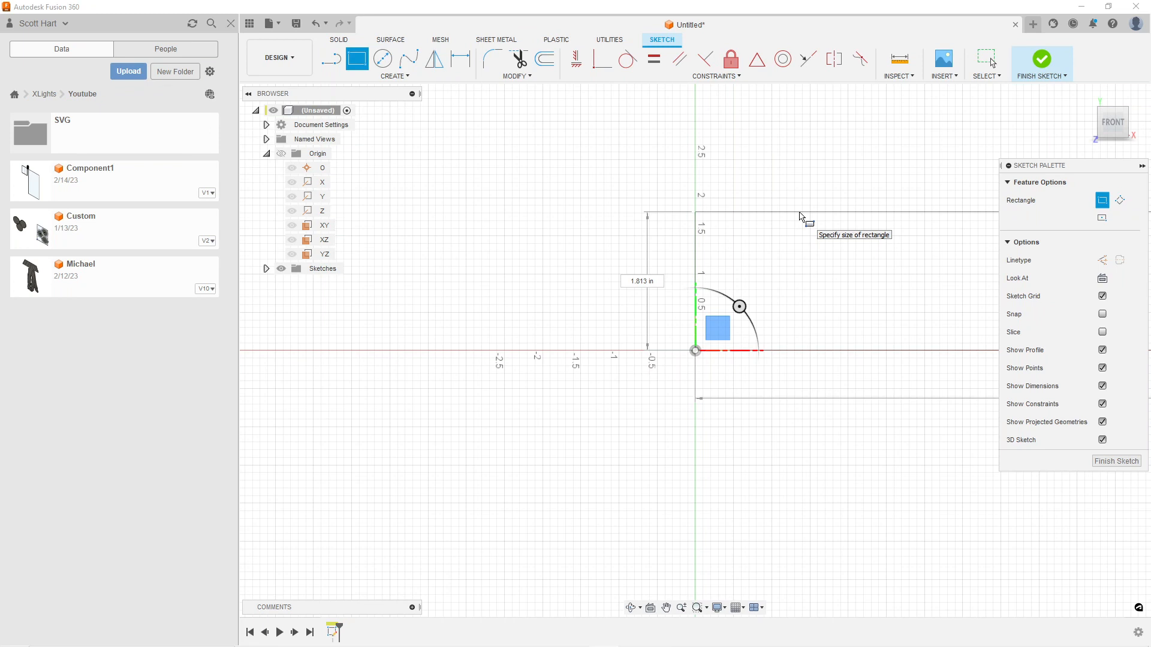
key(Tab)
text(2)
key(Tab)
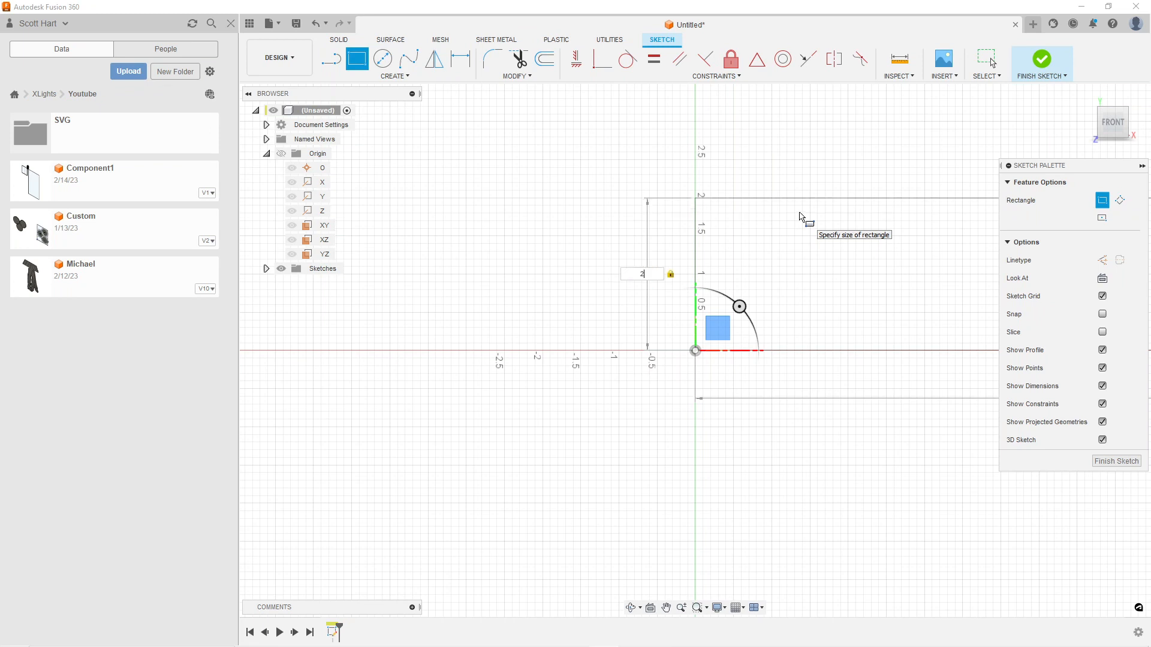
text(4)
key(Return)
scroll(787, 262, down, 3)
scroll(794, 239, down, 2)
middle_drag(799, 225, 605, 375)
scroll(651, 335, down, 4)
middle_drag(707, 287, 622, 416)
key(Escape)
scroll(629, 414, down, 2)
scroll(642, 293, down, 1)
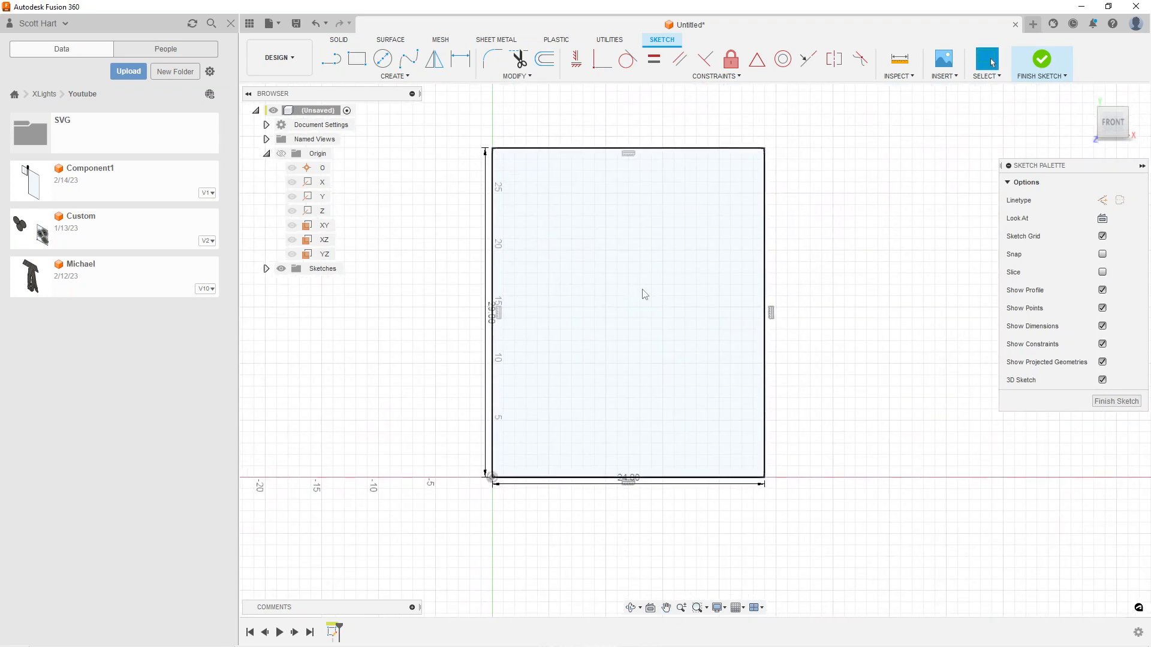
Rename the rectangle's sketch as Stock and finish the sketch
click(267, 269)
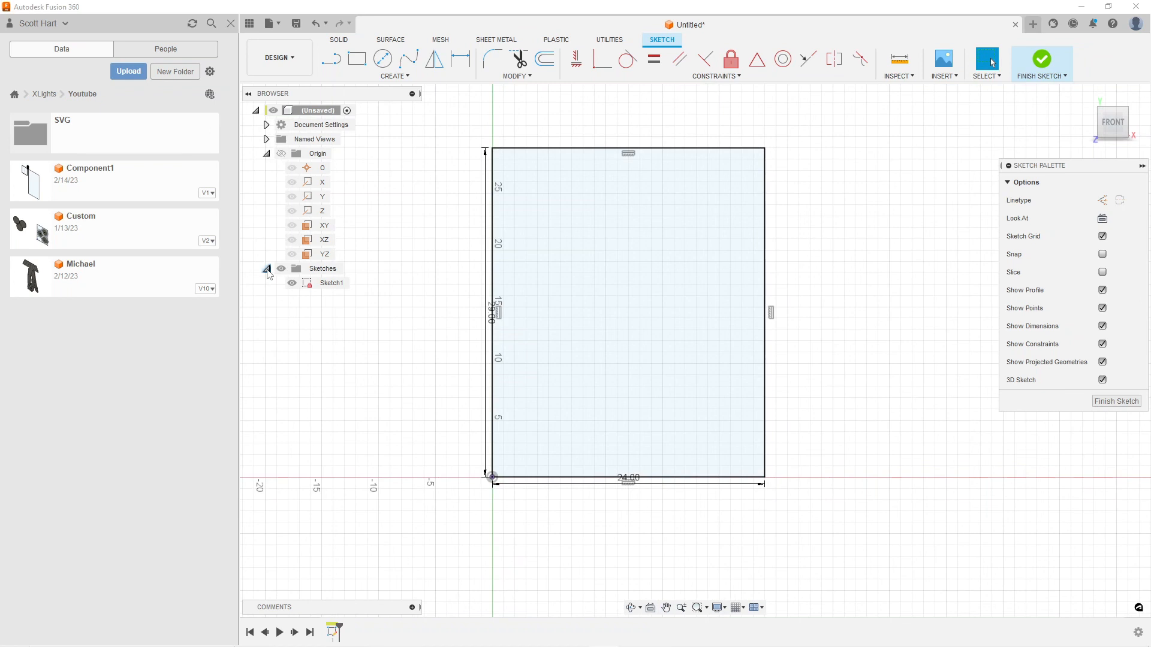
right_click(319, 286)
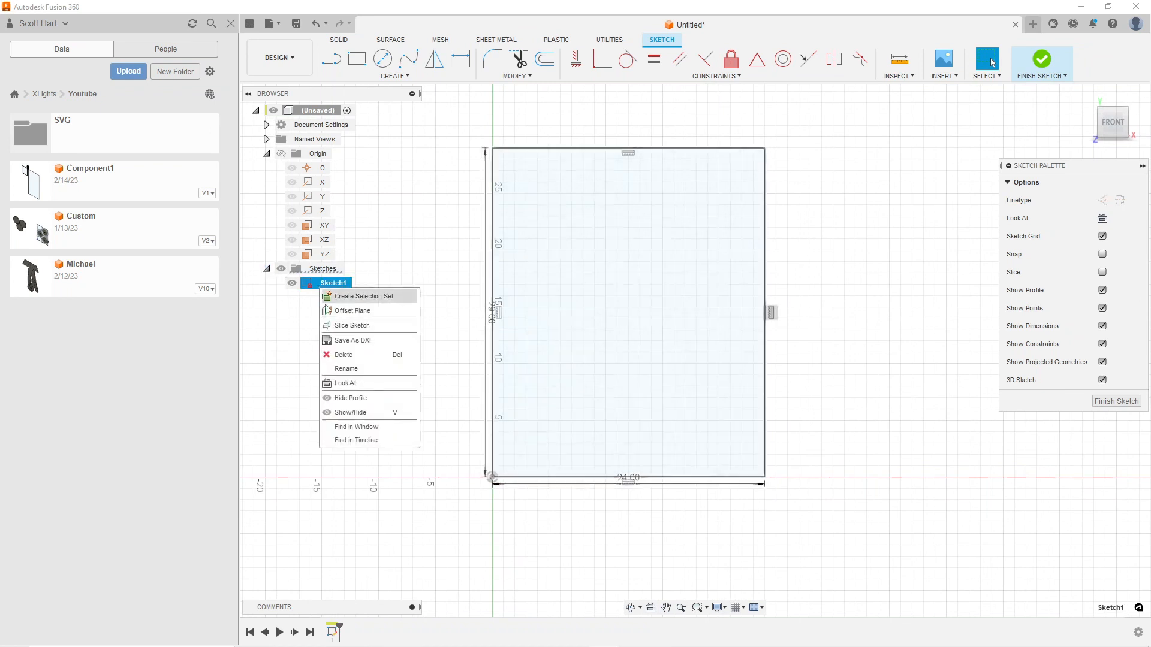
click(357, 370)
text(Stock)
key(Return)
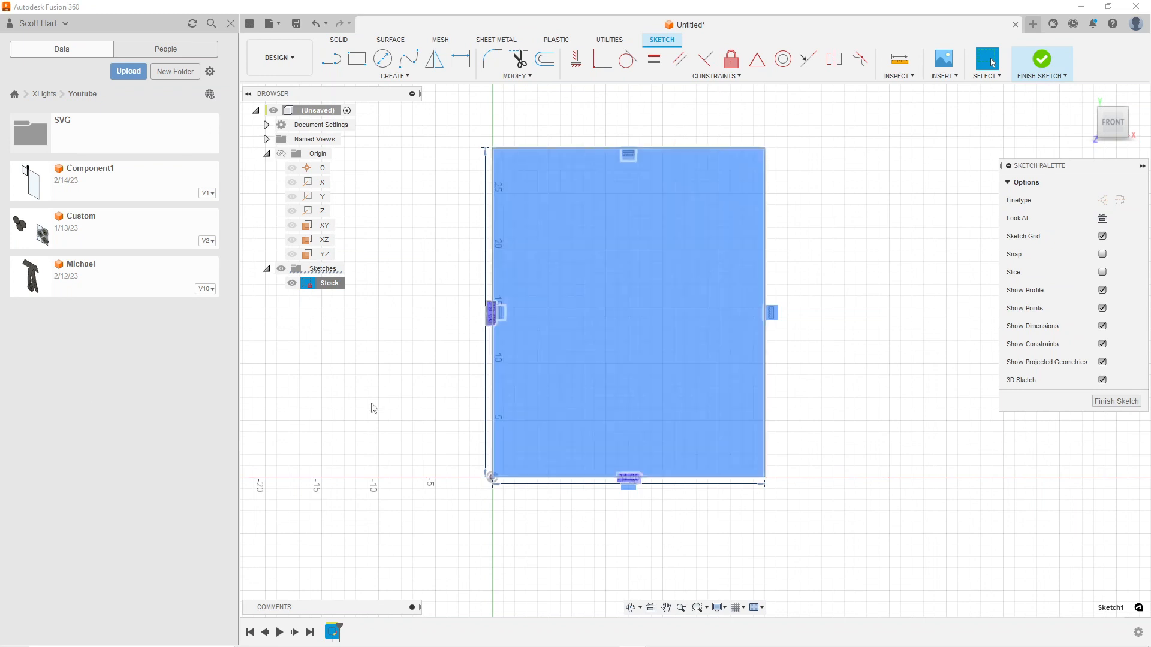
click(1116, 400)
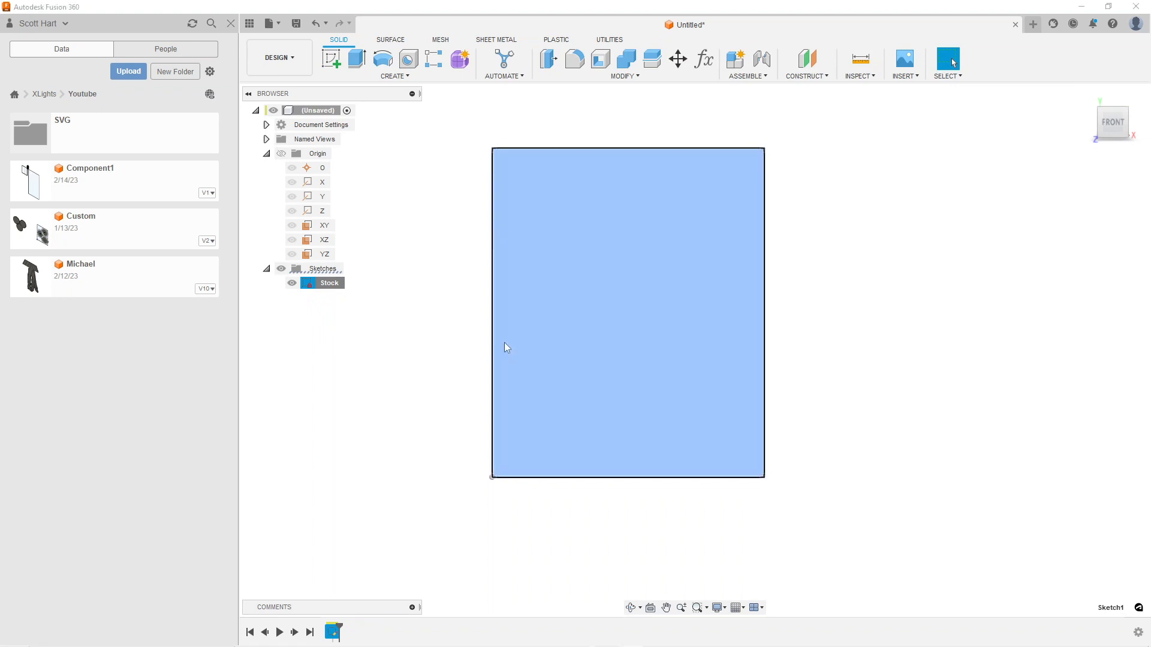
Extrude the rectangular profile by -10 mm as a new body
click(575, 309)
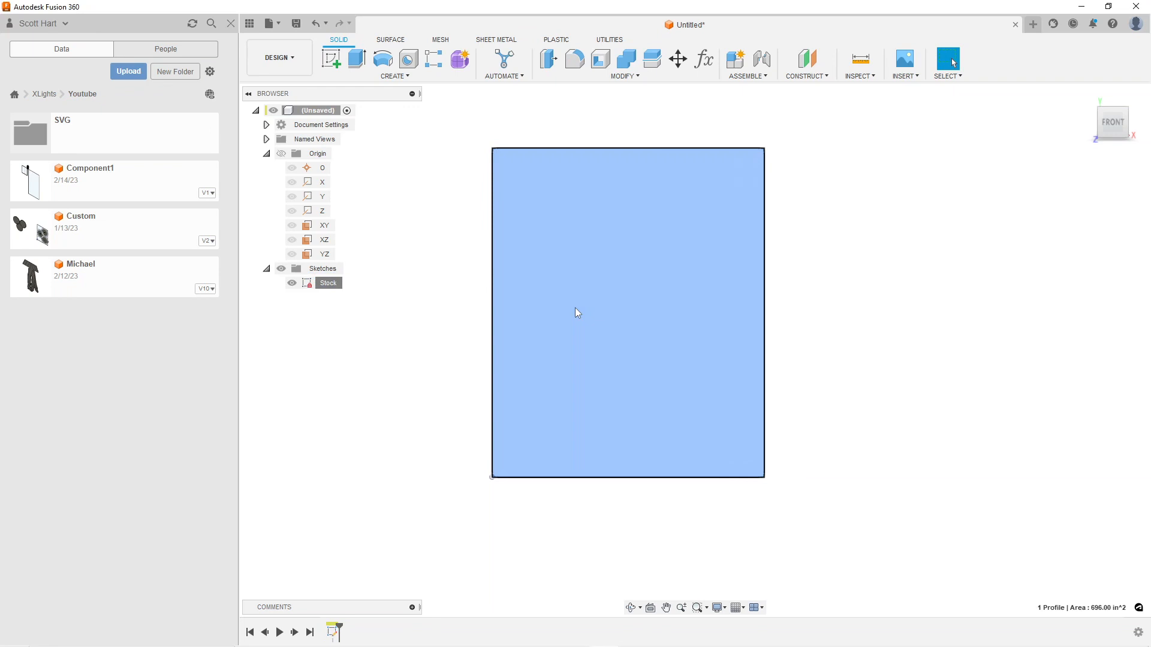
key(e)
shift+middle_drag(651, 407, 595, 394)
text(-10)
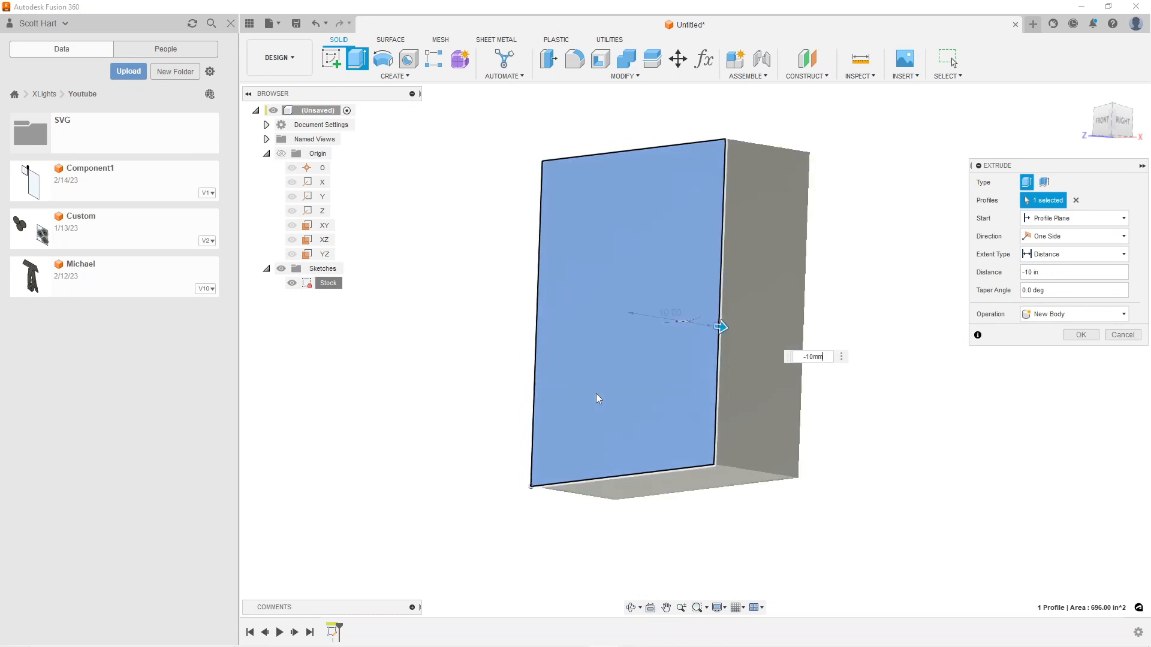
text(mm)
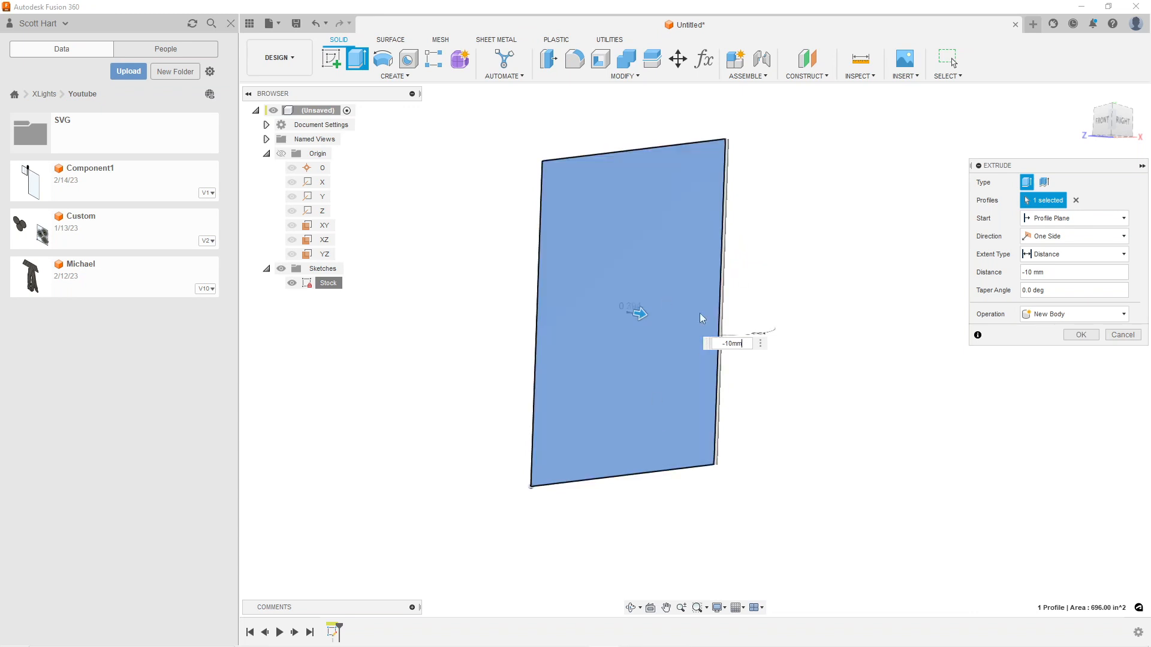
click(1074, 334)
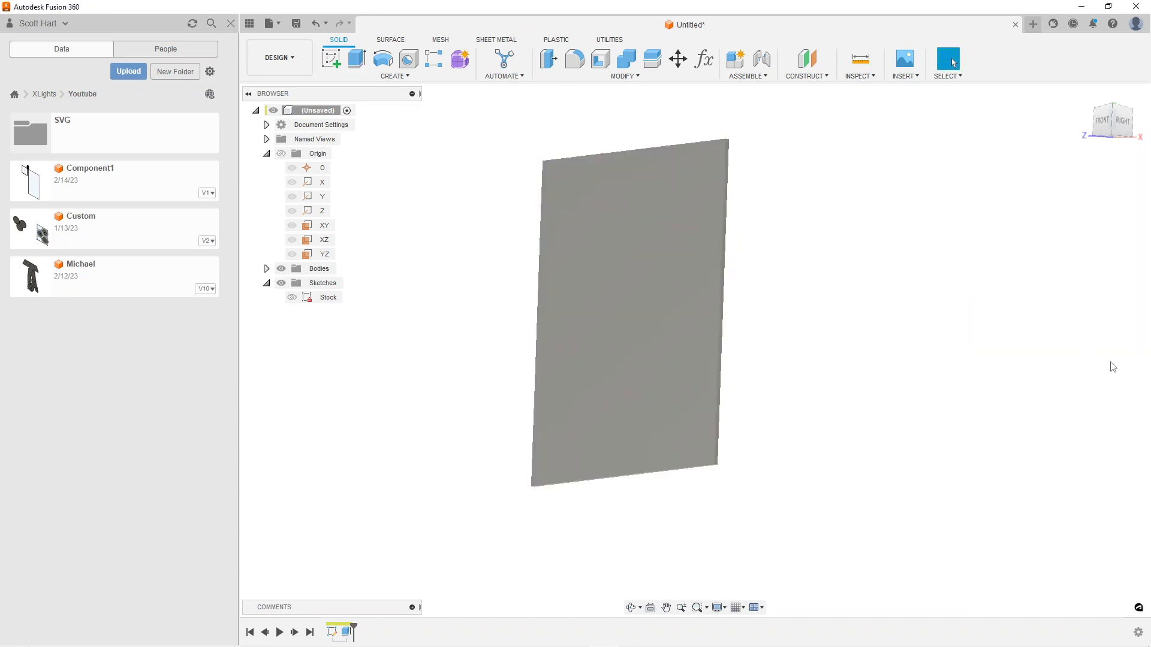
Rename the extruded body as Stock
click(266, 268)
right_click(333, 286)
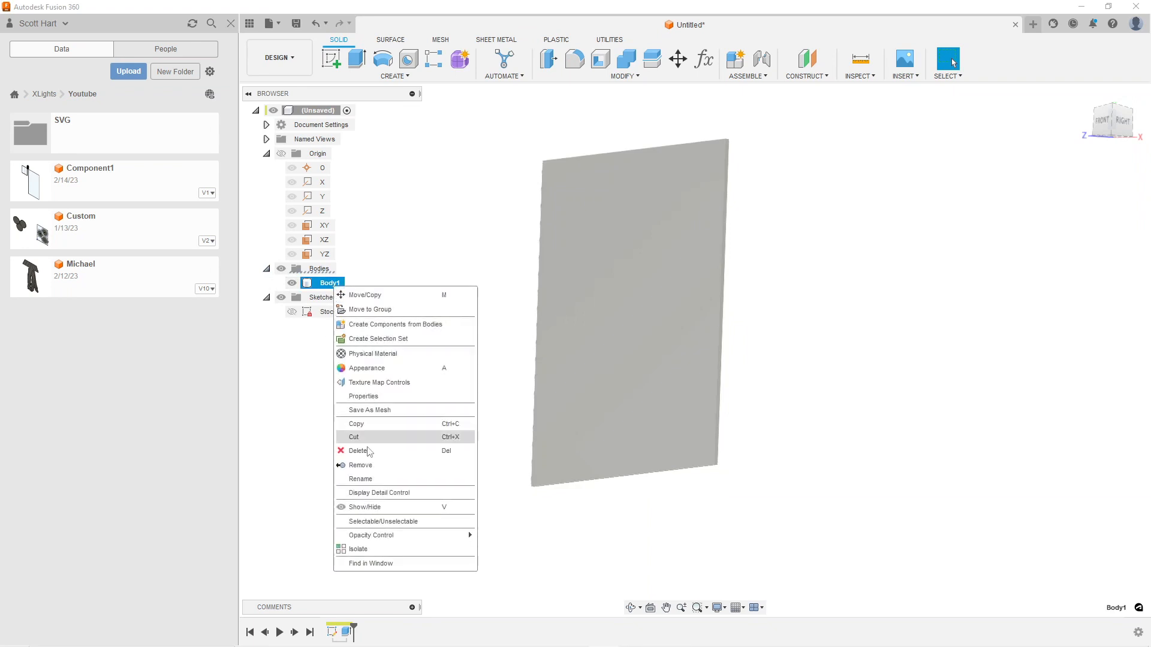
click(387, 479)
text(Stock)
key(Return)
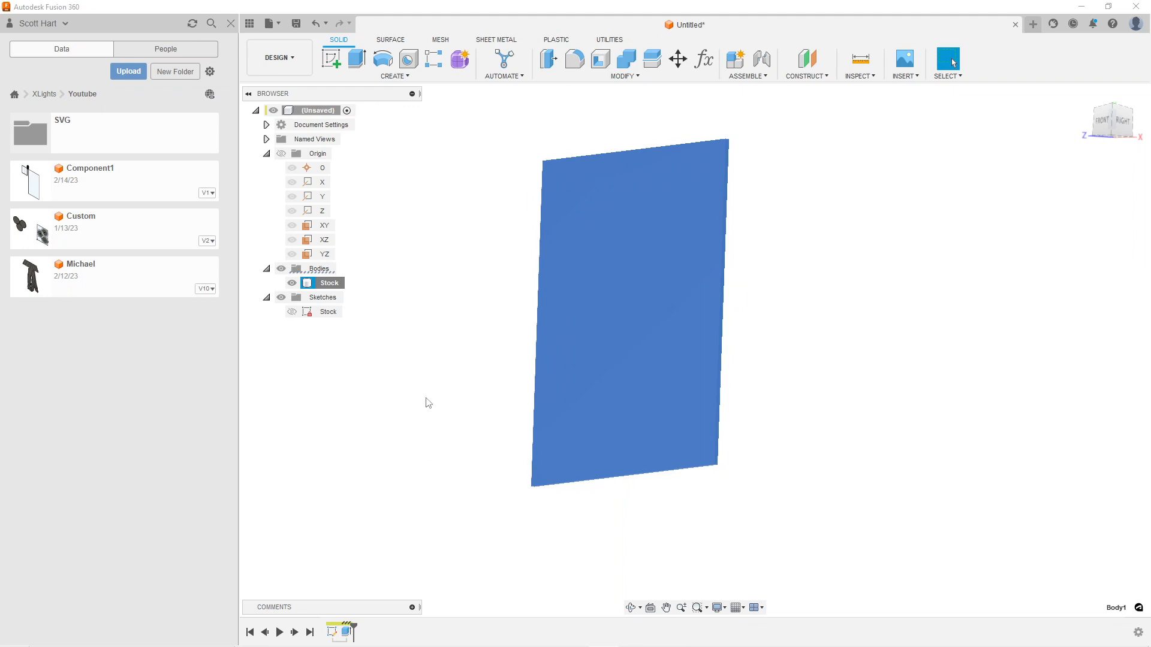
Start a new sketch on the XY plane and hide the Stock body
click(333, 60)
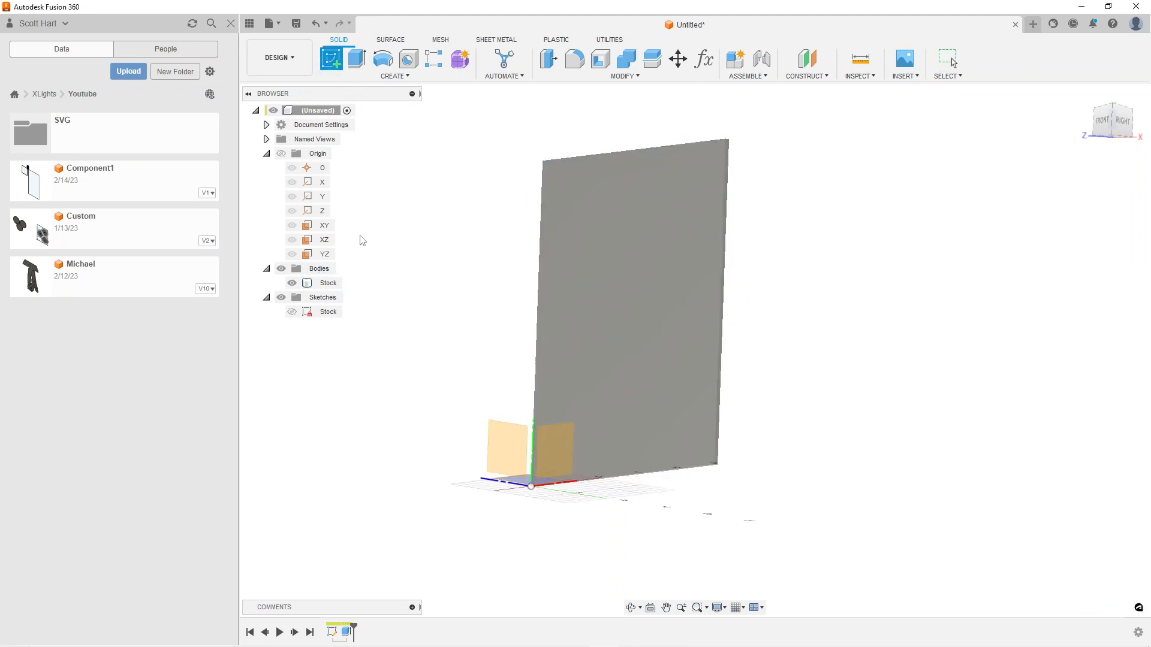
click(325, 229)
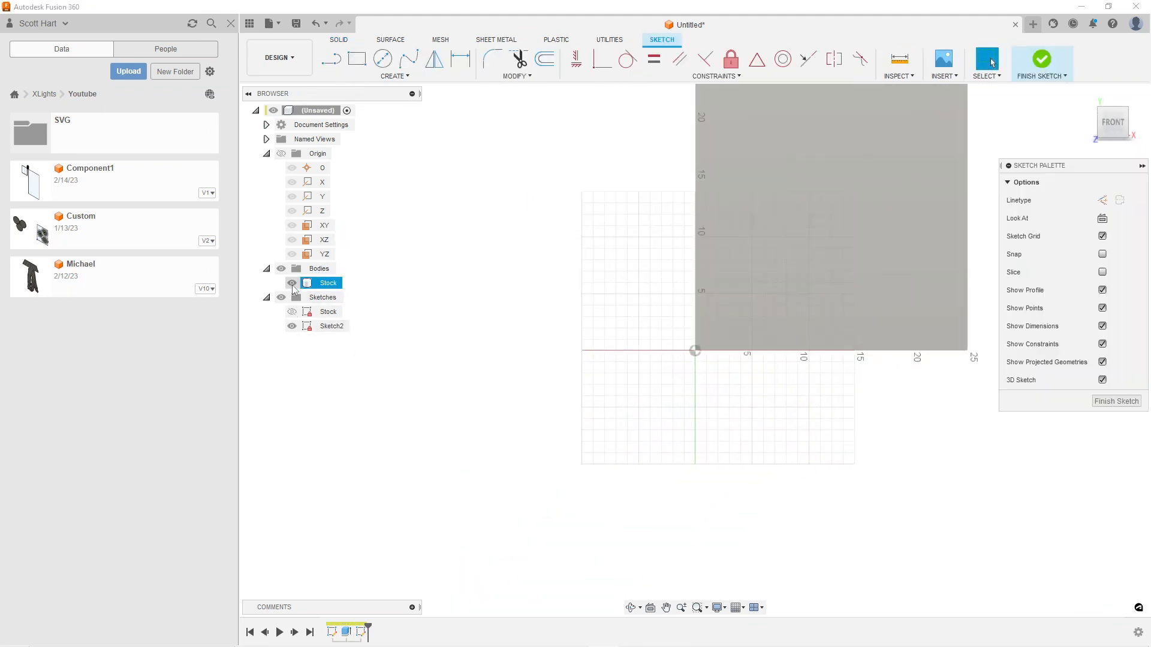
click(292, 284)
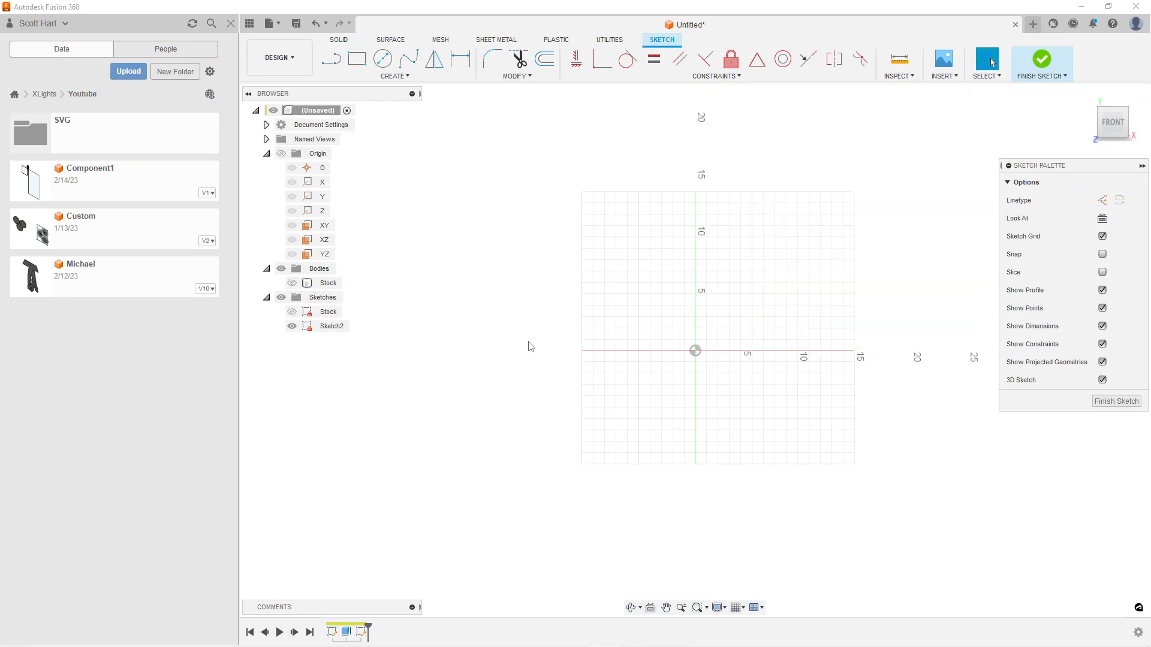
Draw a rectangle 20.5 in wide and 21.5 in tall with its corner at the origin
scroll(540, 352, down, 1)
middle_drag(543, 352, 439, 409)
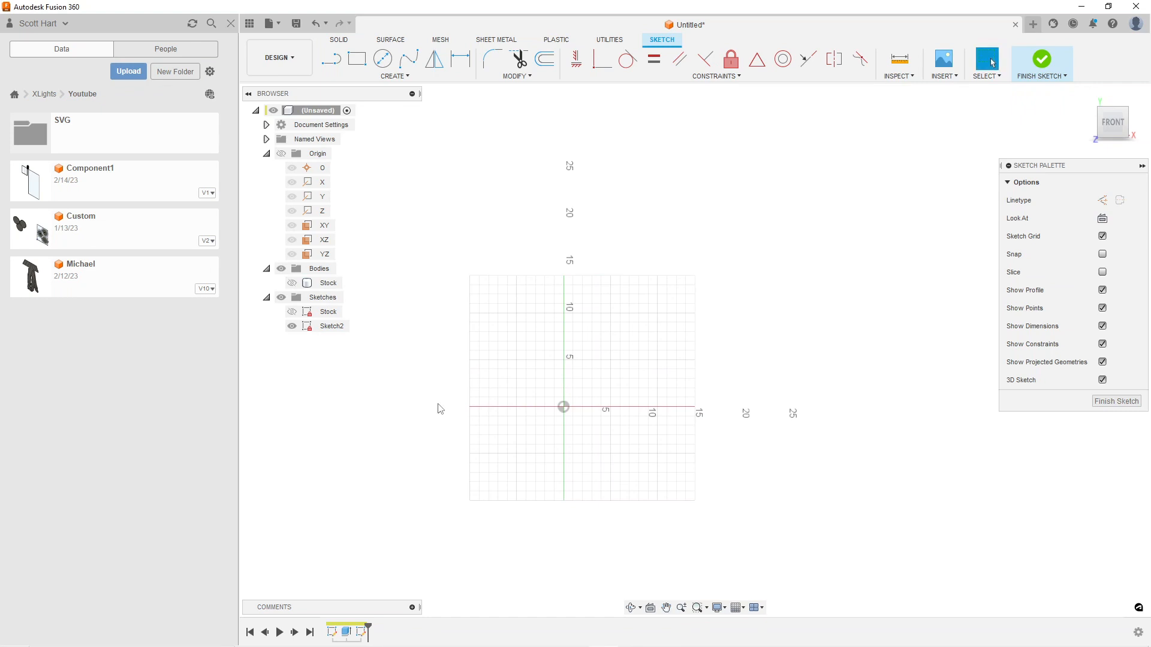
key(r)
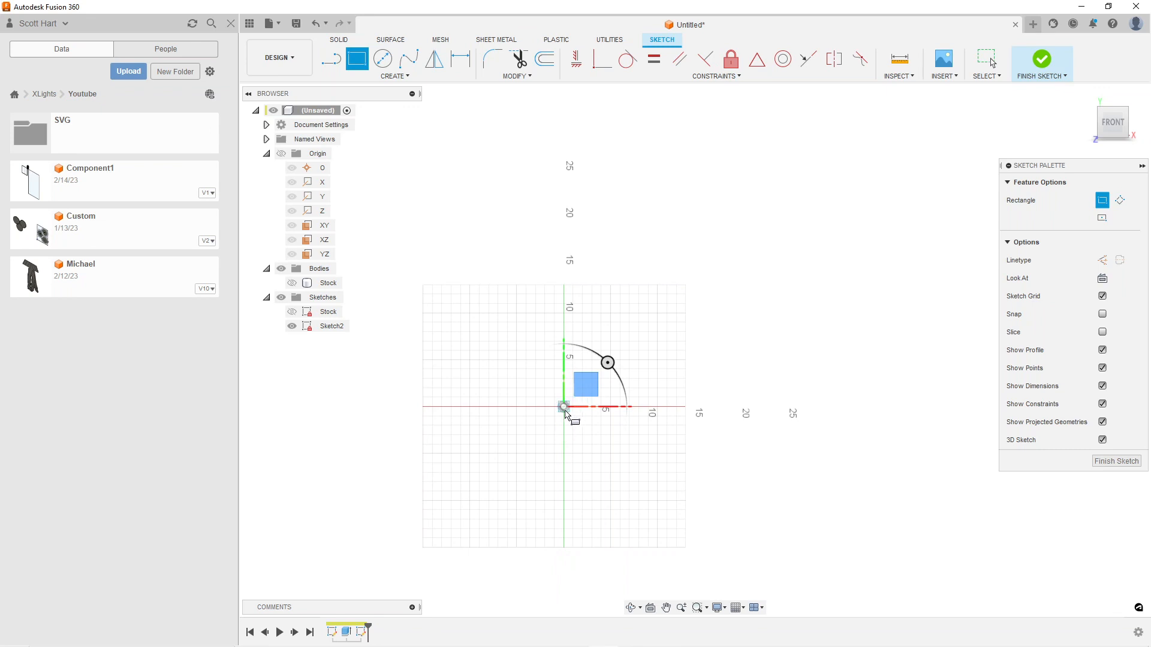
click(563, 408)
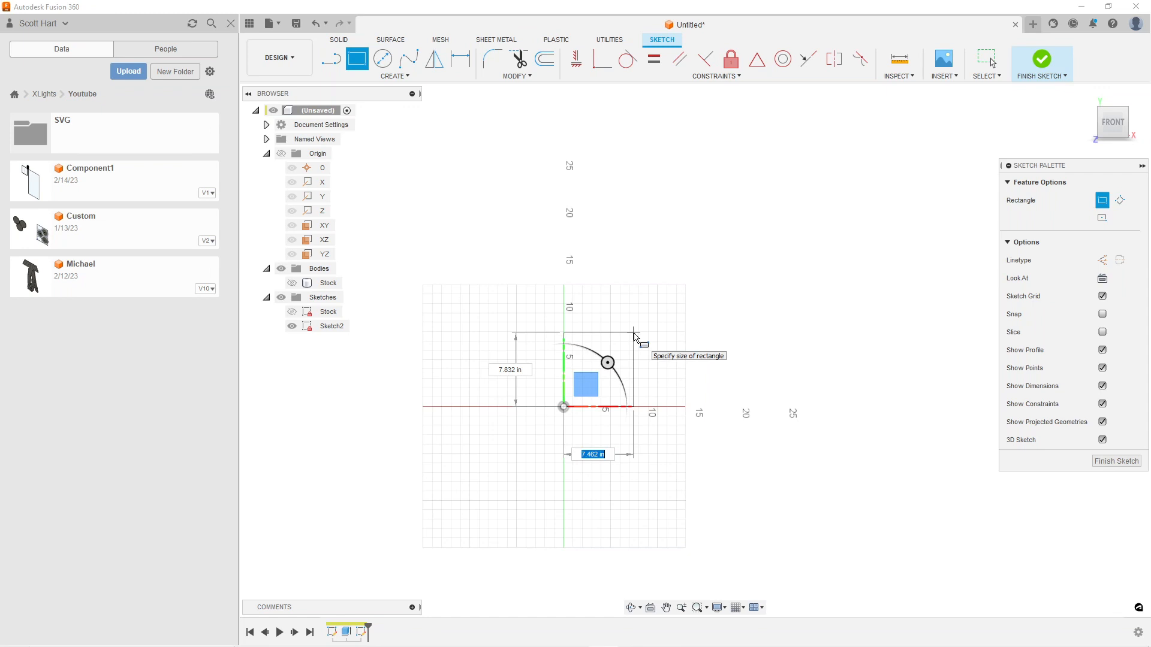
text(2)
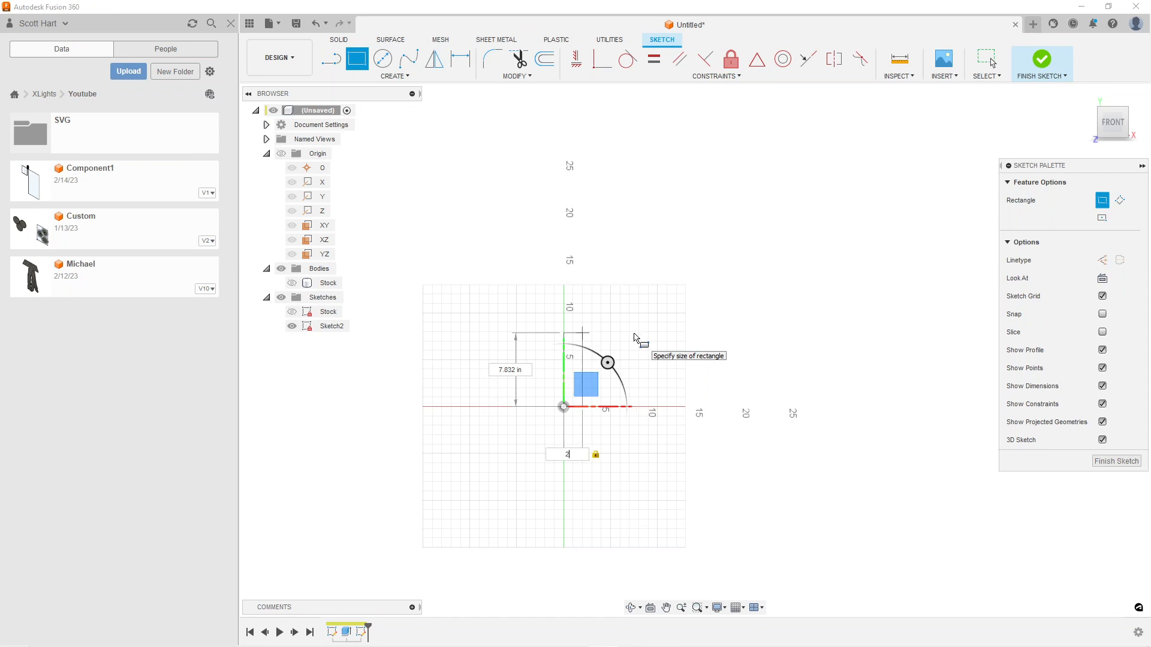
text(0.5)
key(Tab)
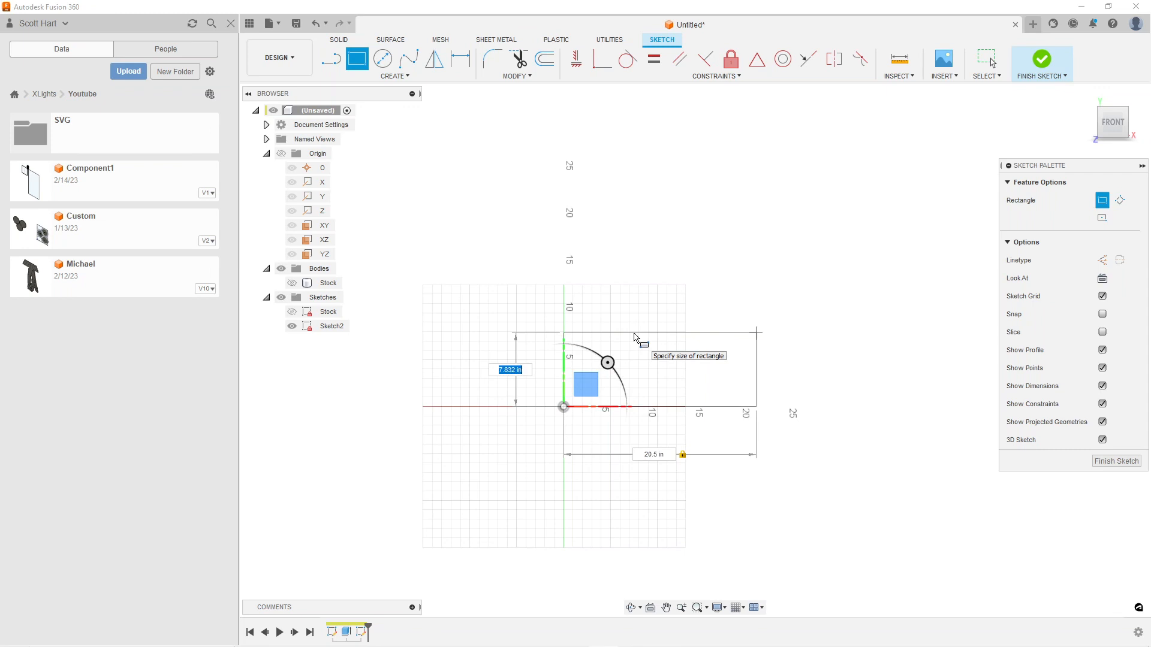
text(21.5)
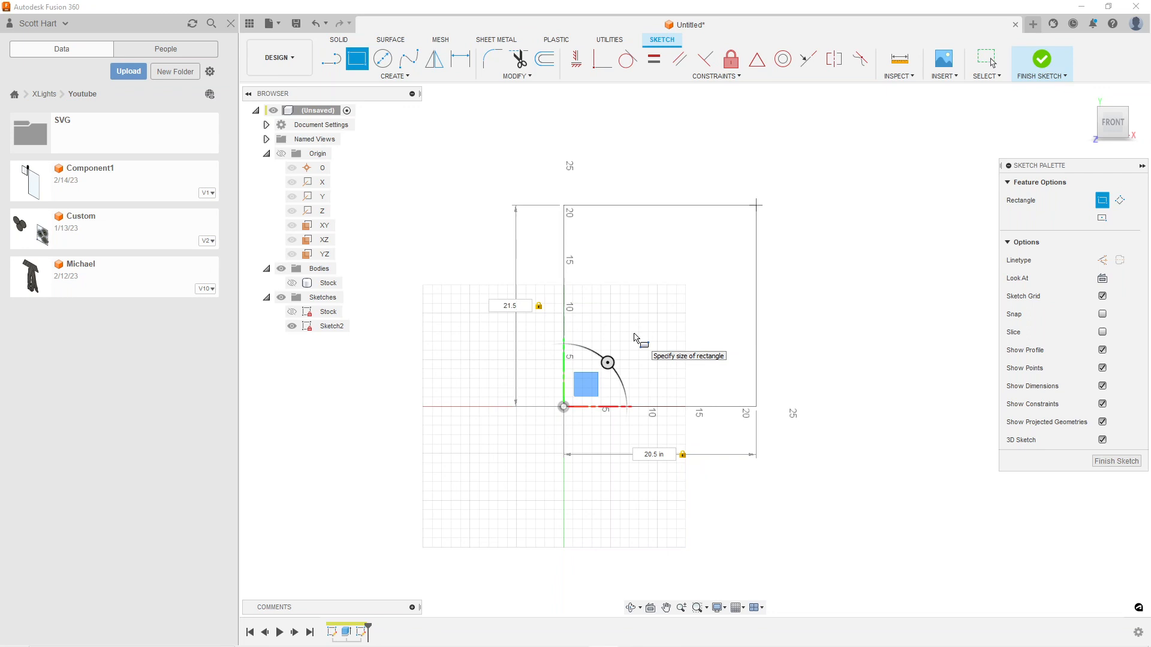
key(Return)
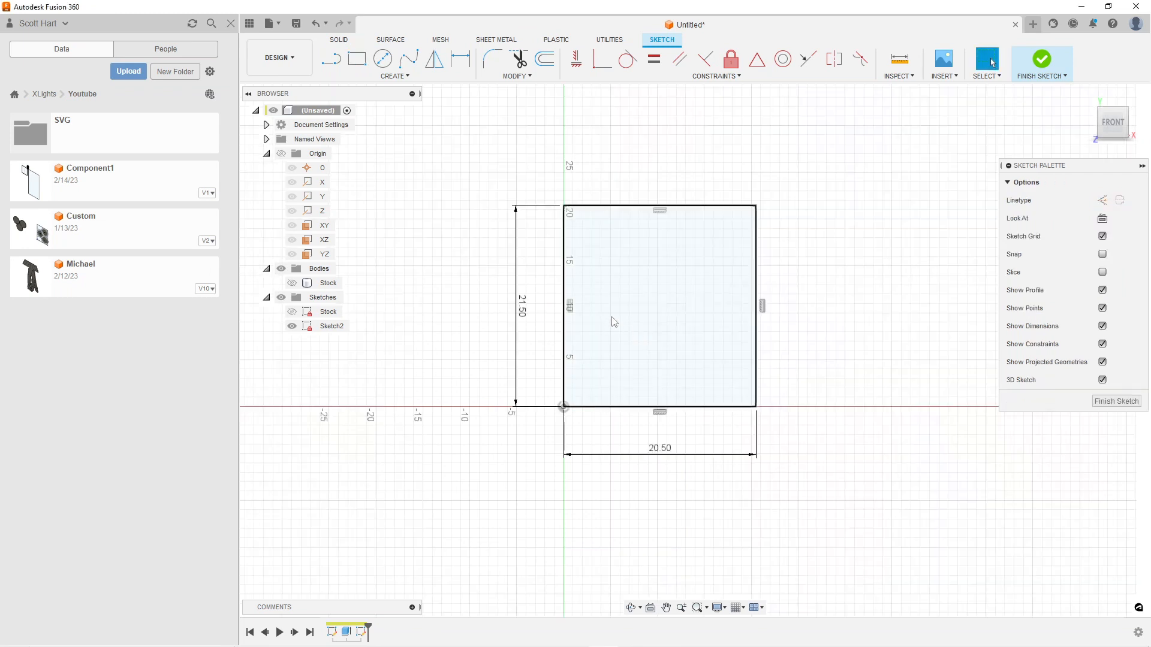
Draw a 12 mm diameter circle inside the lower left part of the rectangle
key(c)
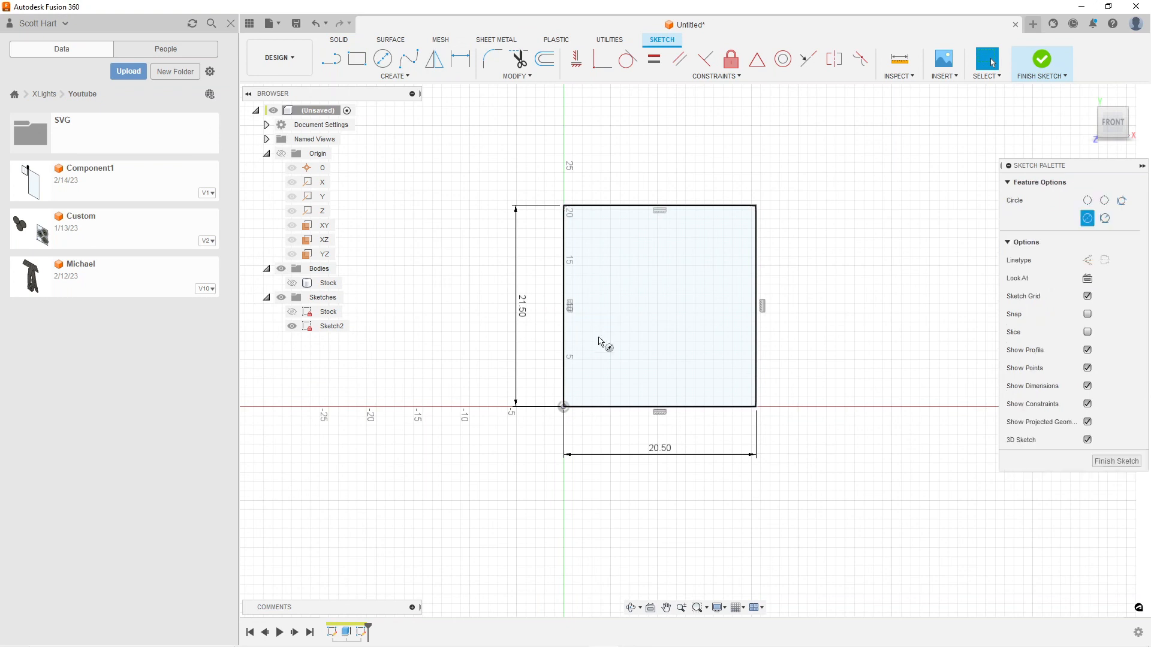
click(612, 328)
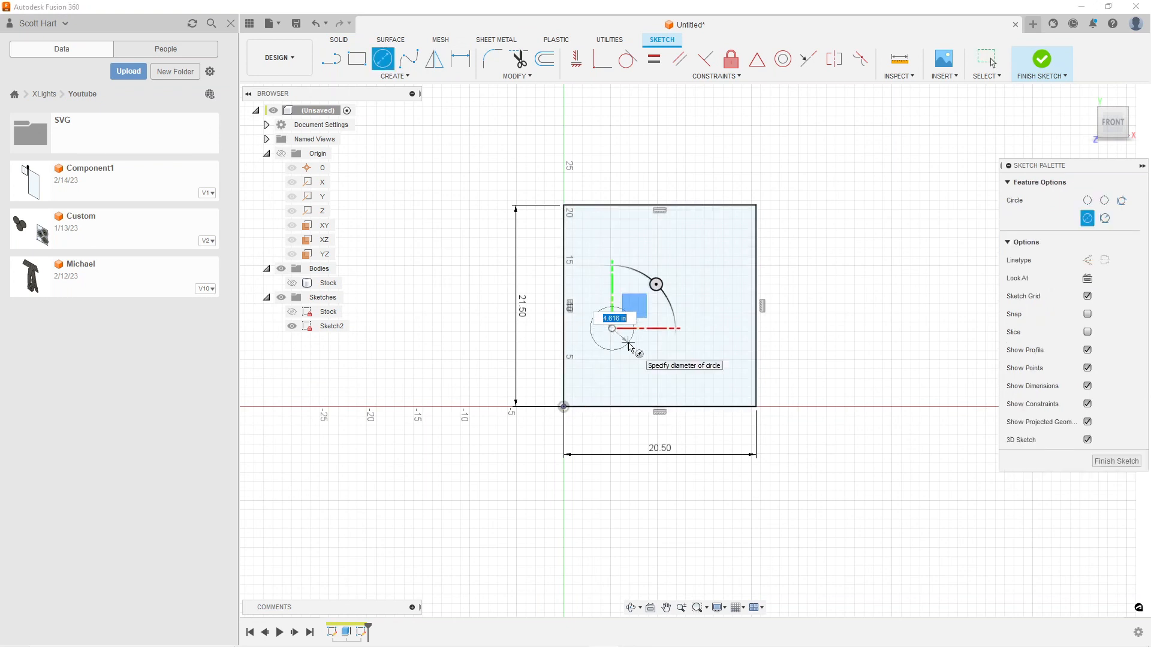
text(12mm)
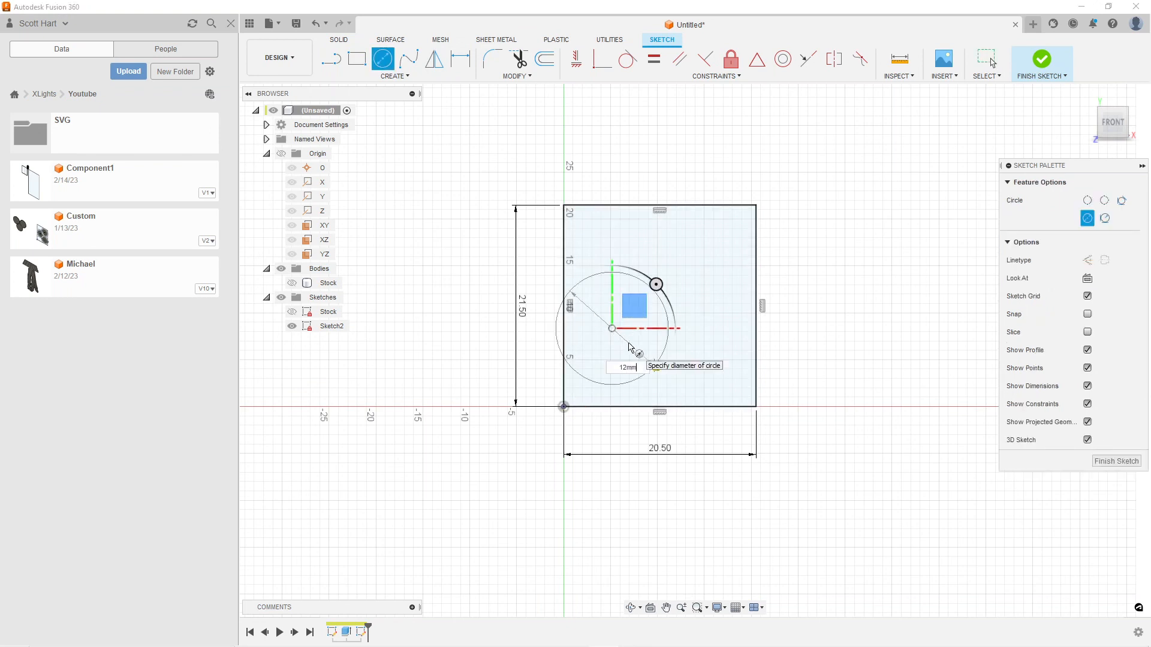
key(Return)
key(Escape)
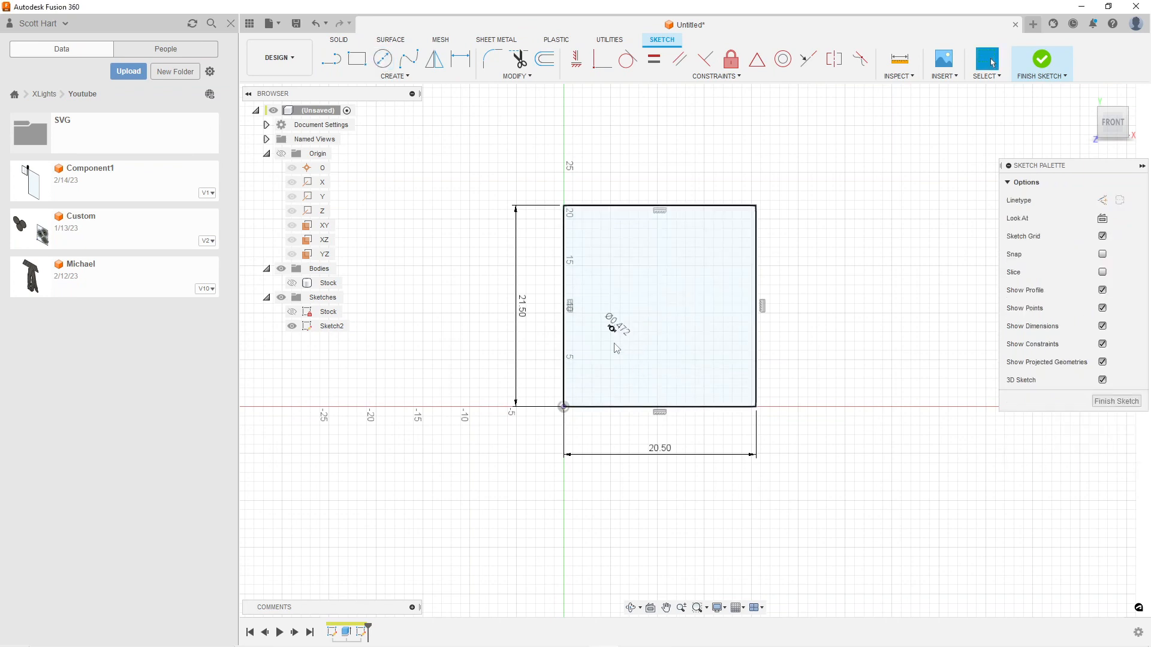
Dimension the circle's center 0.75 in from the rectangle's left edge
scroll(618, 345, up, 4)
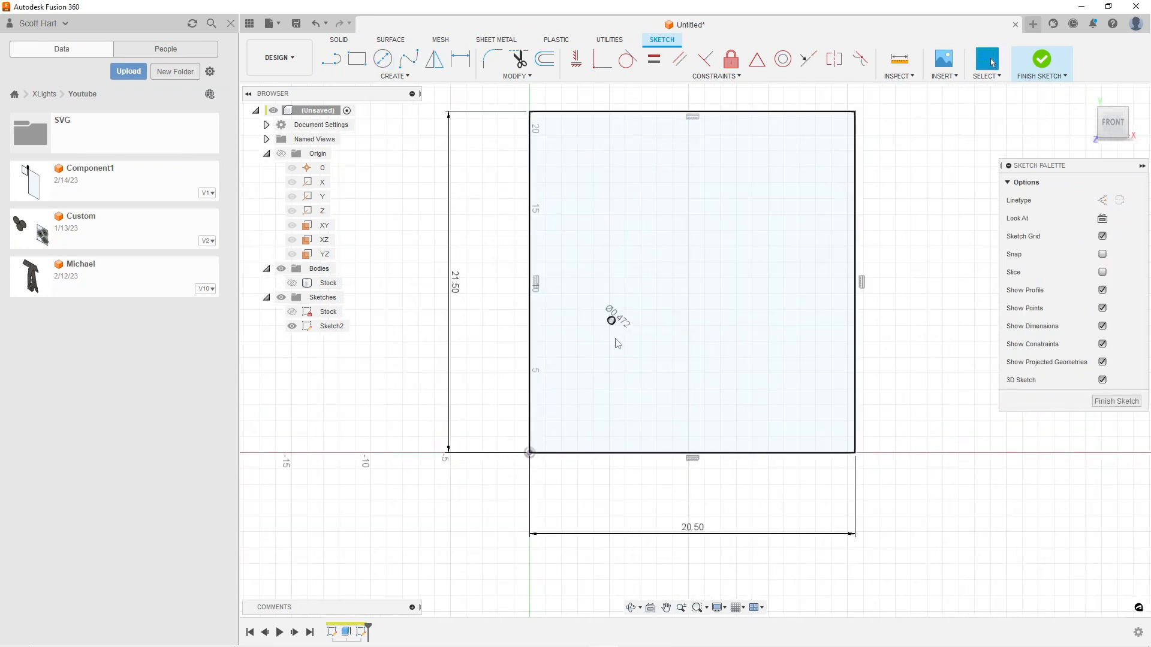
key(d)
scroll(609, 335, up, 1)
scroll(608, 334, up, 4)
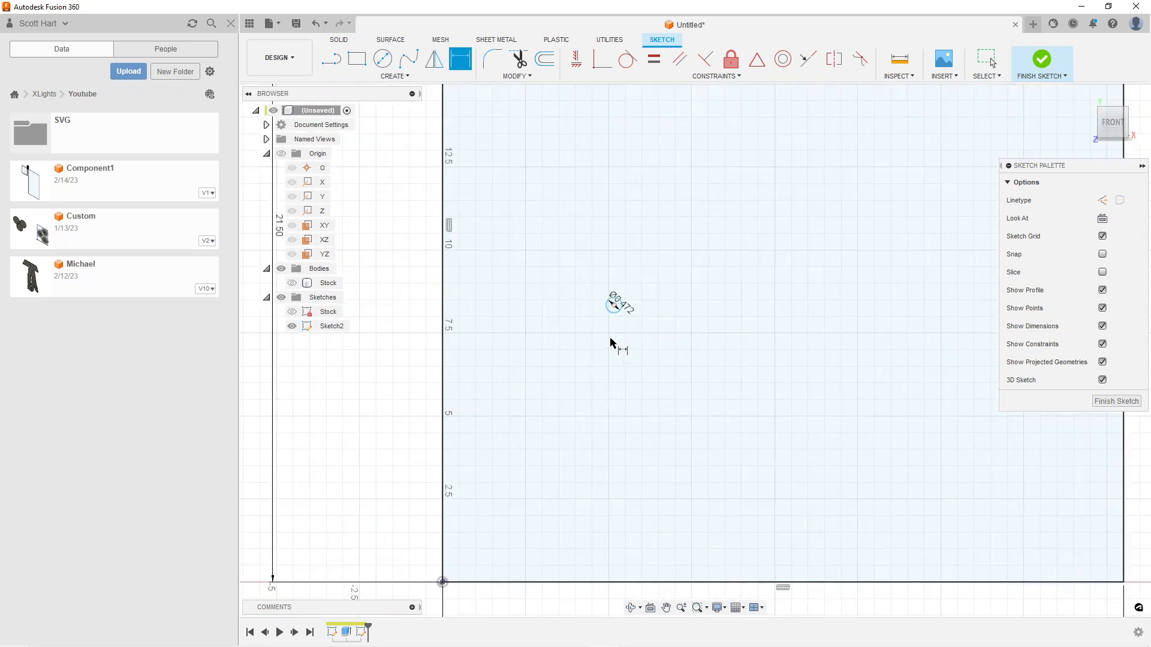
click(614, 306)
click(444, 299)
click(495, 317)
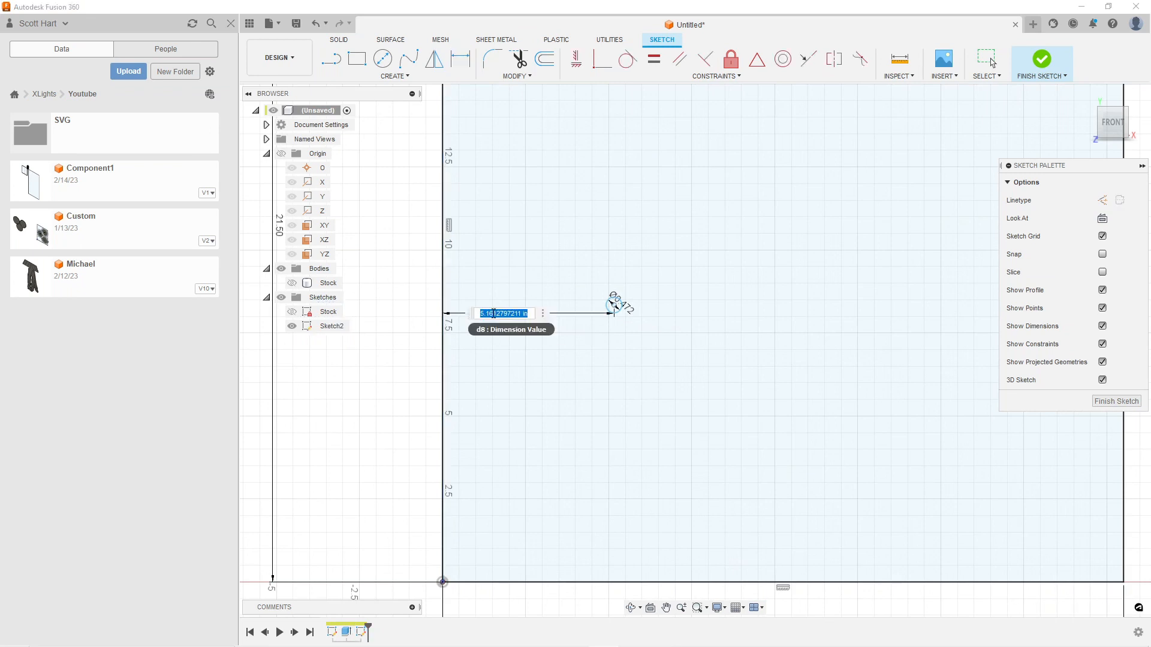
key(BackSpace)
text(.75)
key(Return)
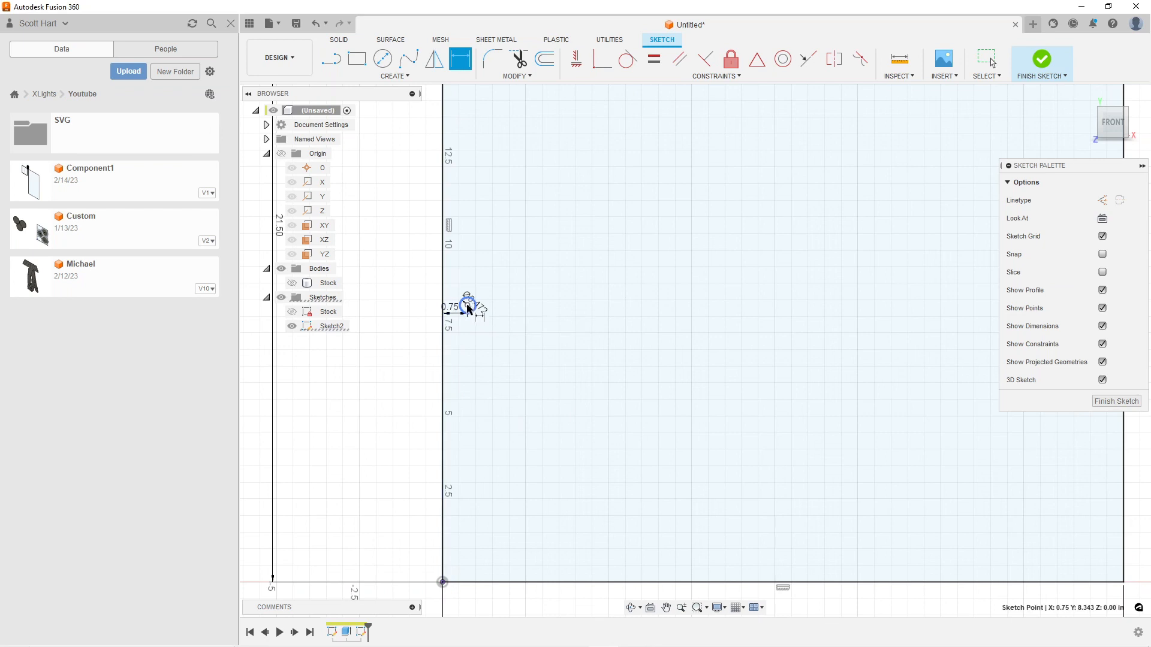
Dimension the circle's center 0.75 in above the rectangle's bottom edge
click(467, 306)
click(502, 583)
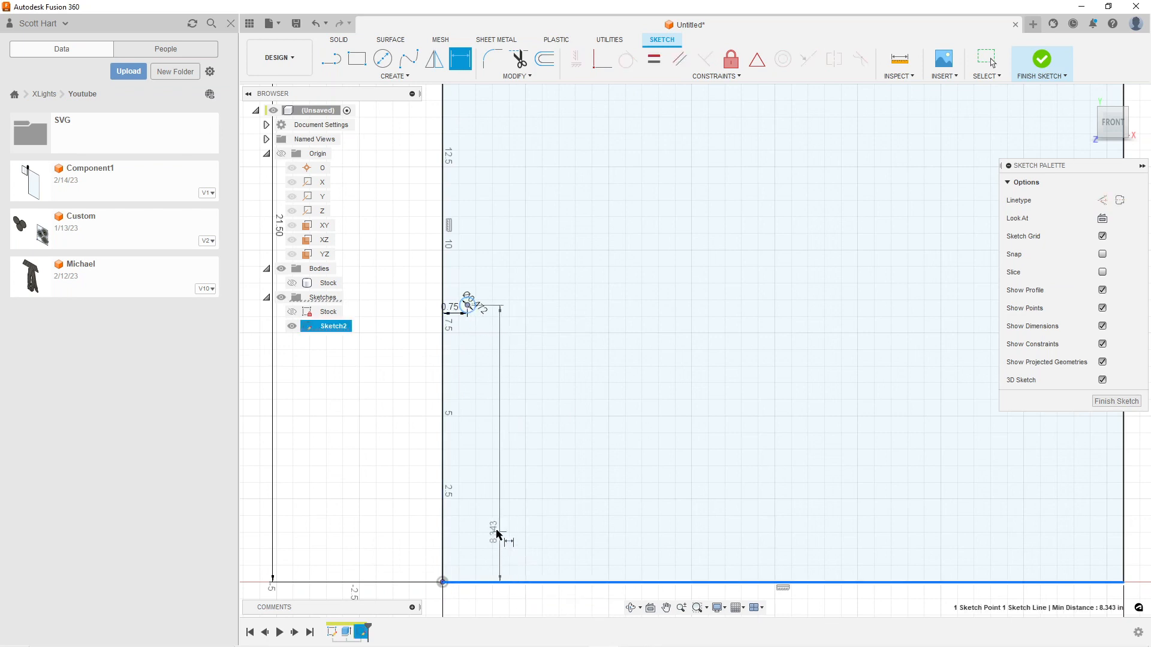
click(405, 505)
text(0.75)
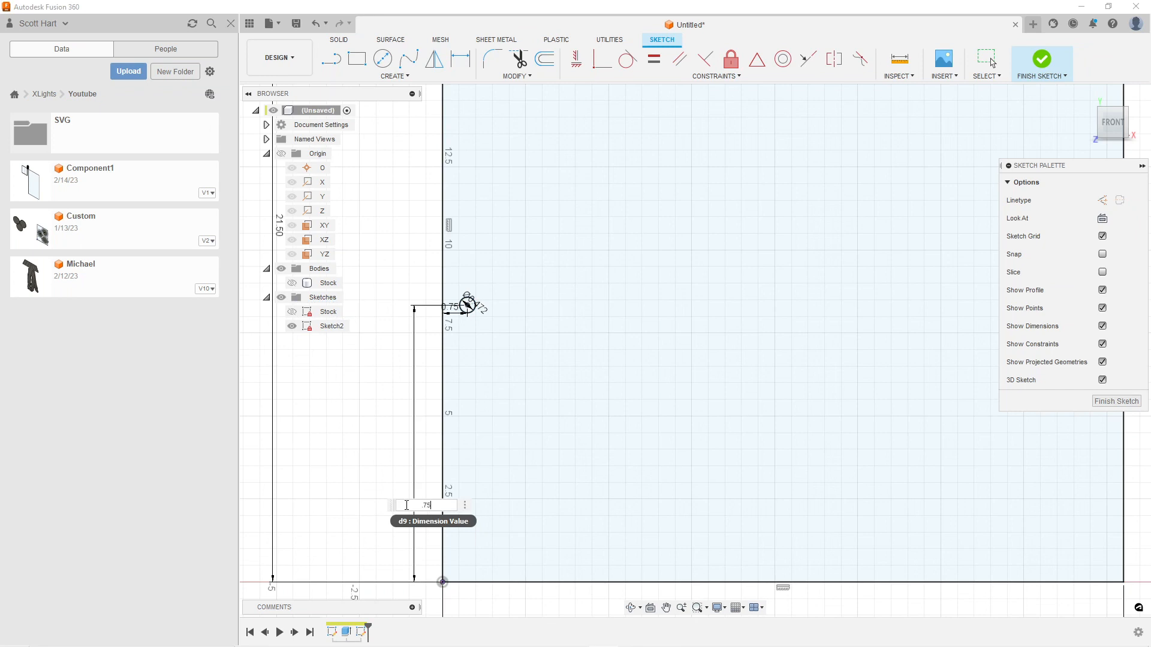
key(Return)
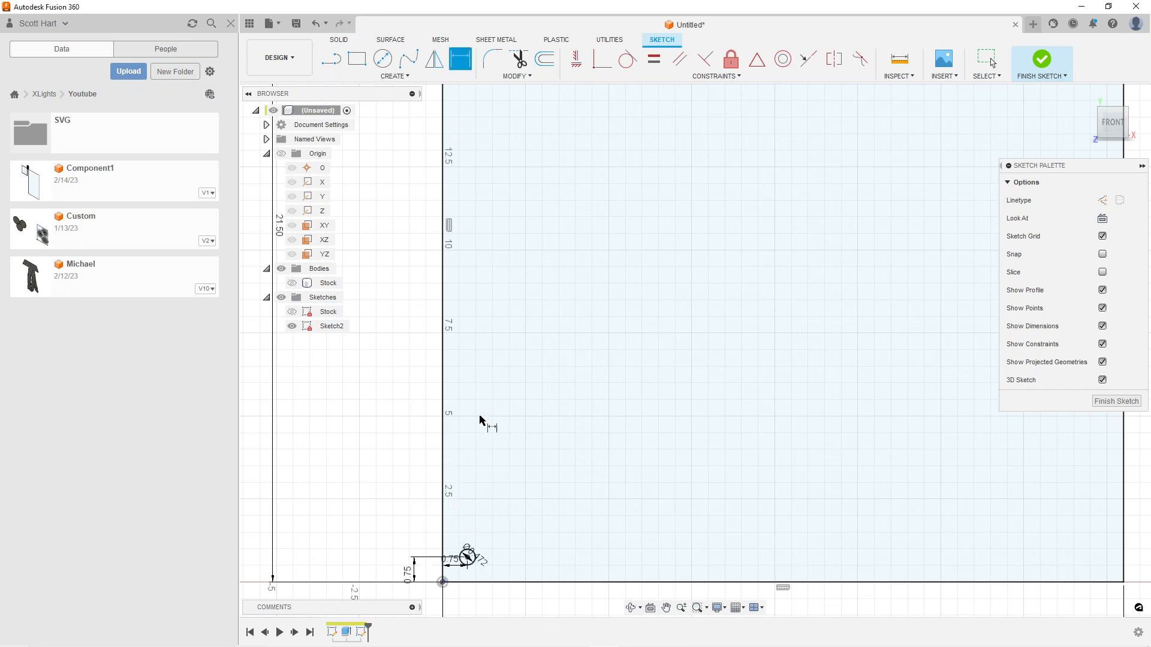
scroll(514, 513, up, 2)
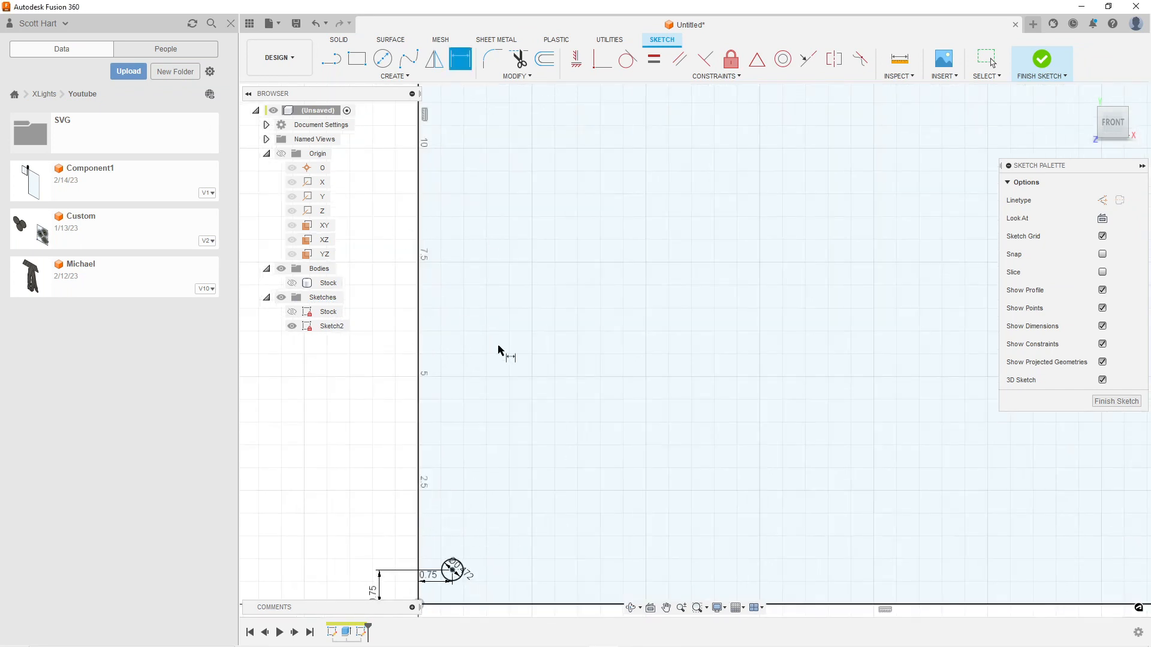
middle_drag(489, 525, 511, 422)
key(d)
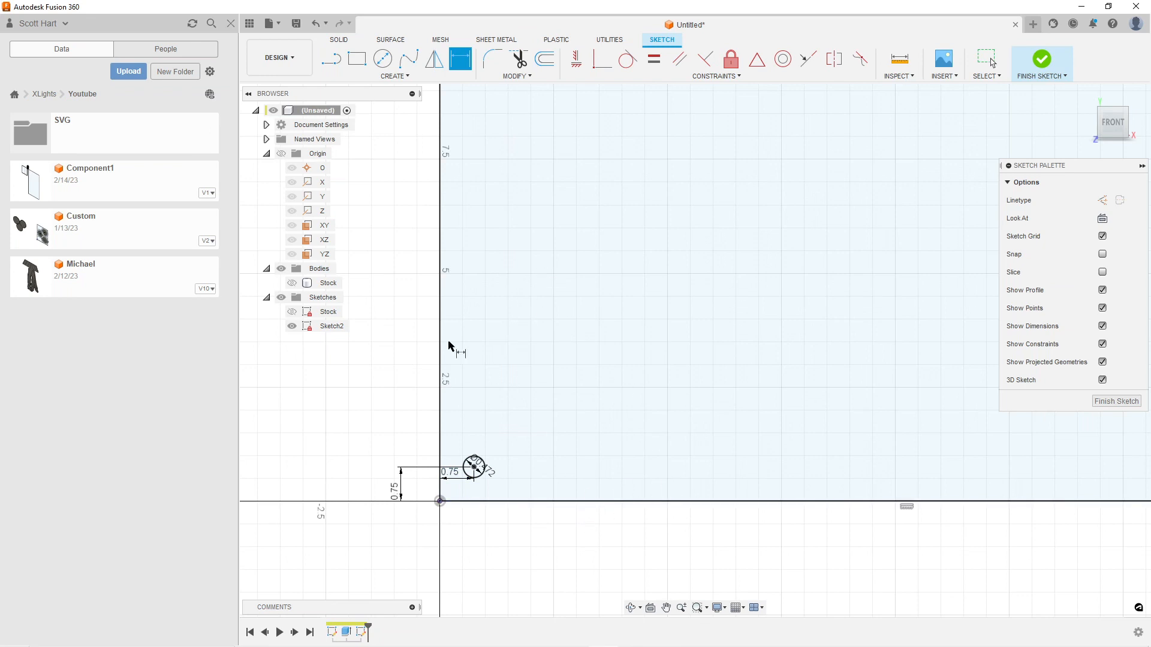
key(Escape)
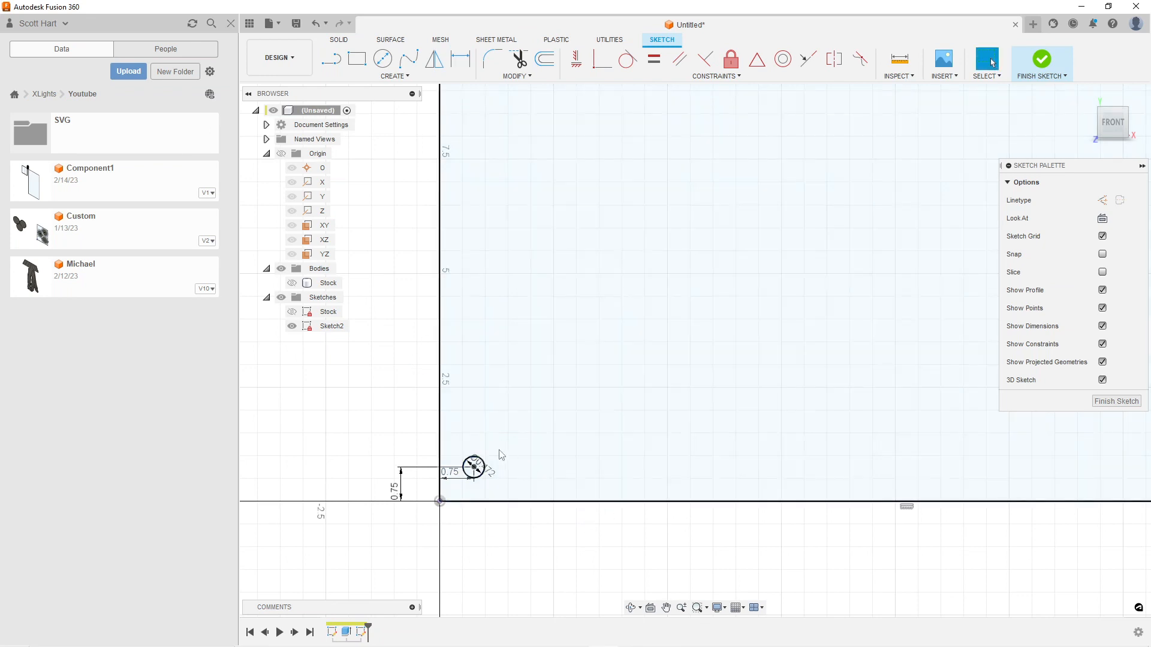
click(478, 463)
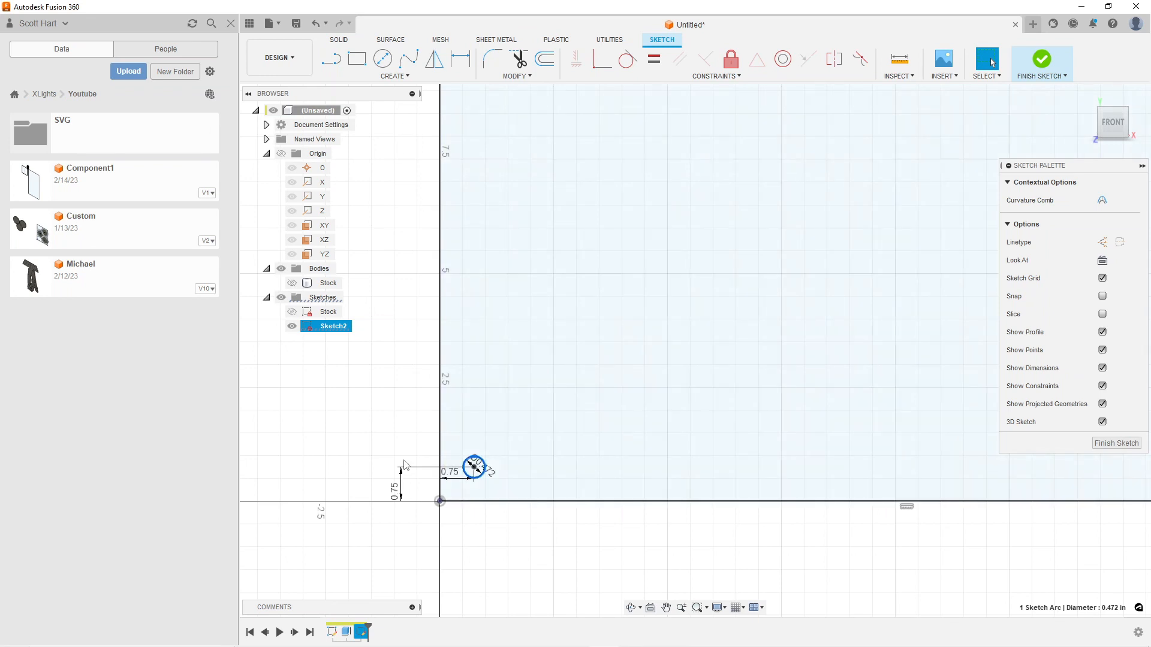
key(Escape)
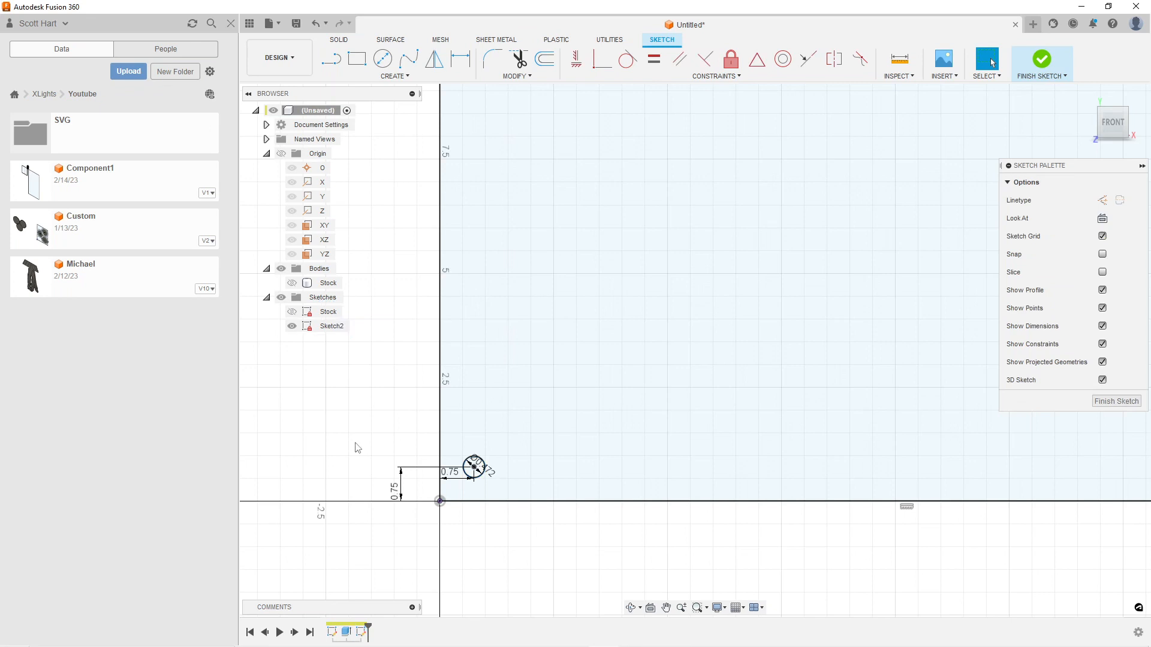
Start a rectangular pattern of the 12 mm circle running along the rectangle's bottom edge with 1.00 in spacing
click(478, 464)
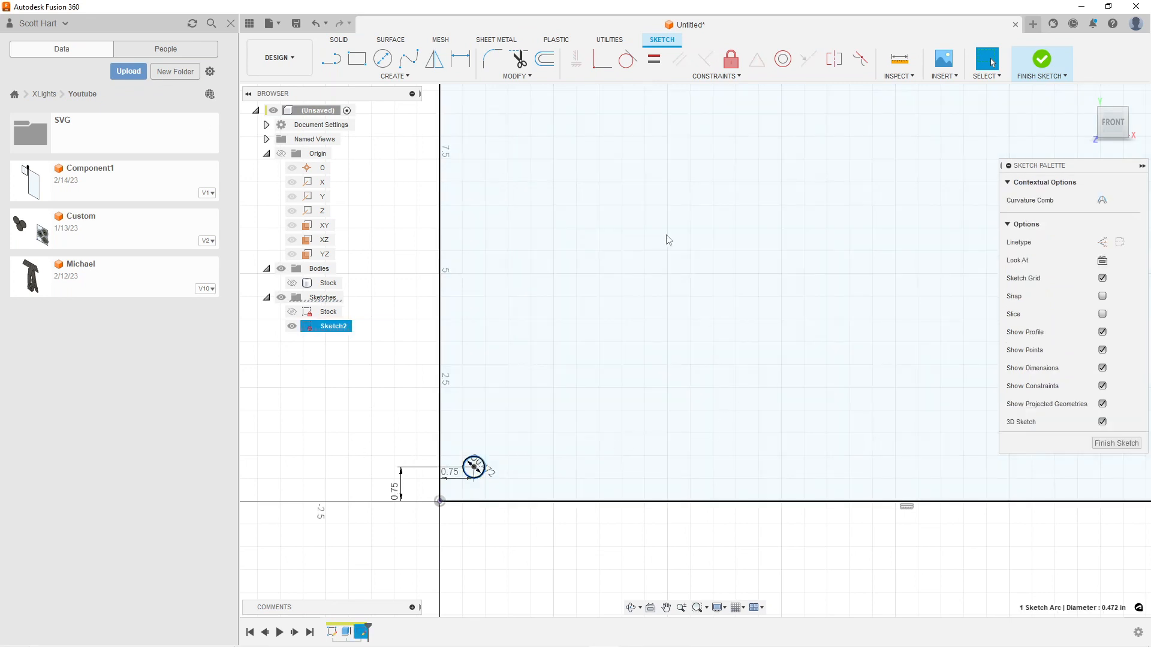
click(400, 78)
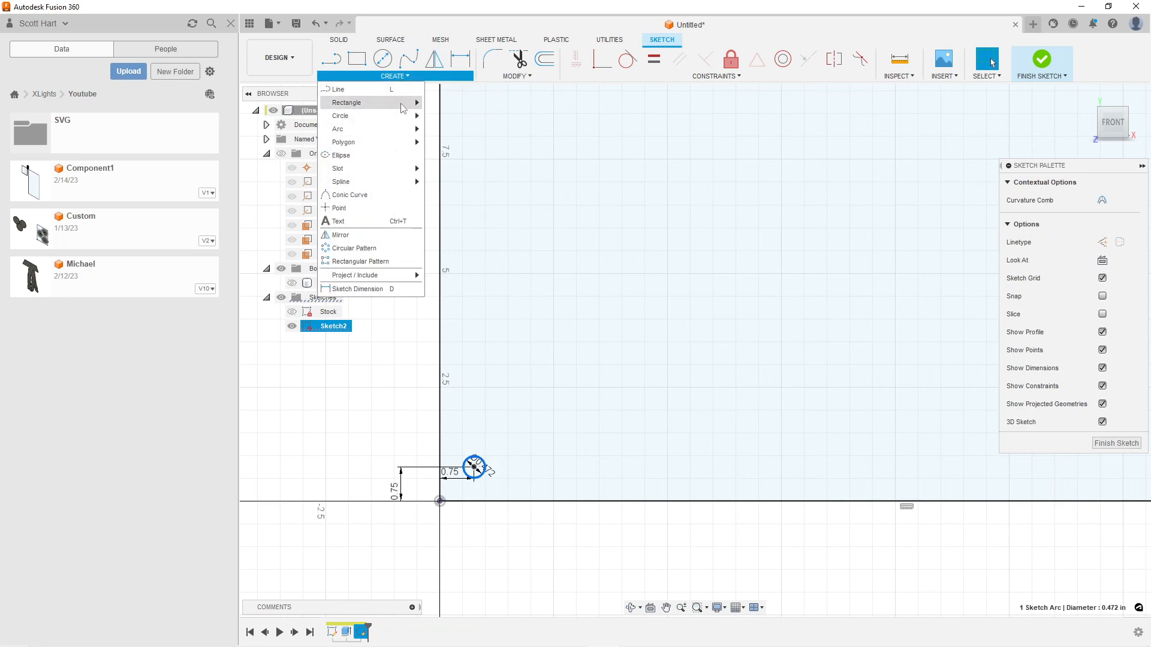
click(383, 261)
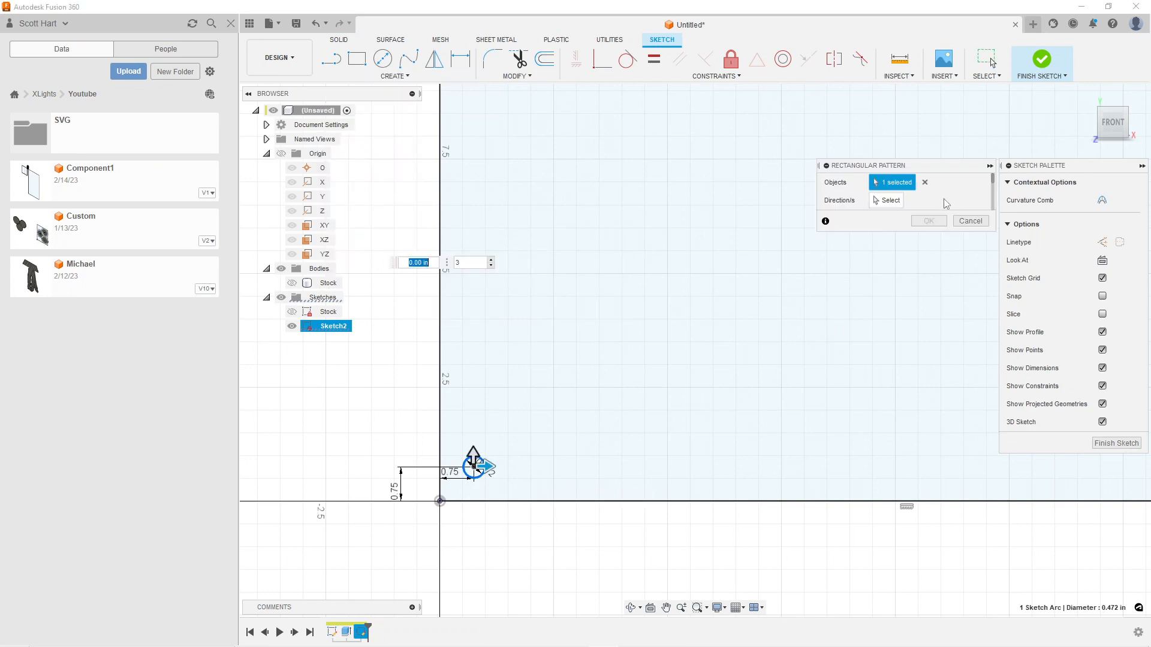
scroll(917, 201, down, 2)
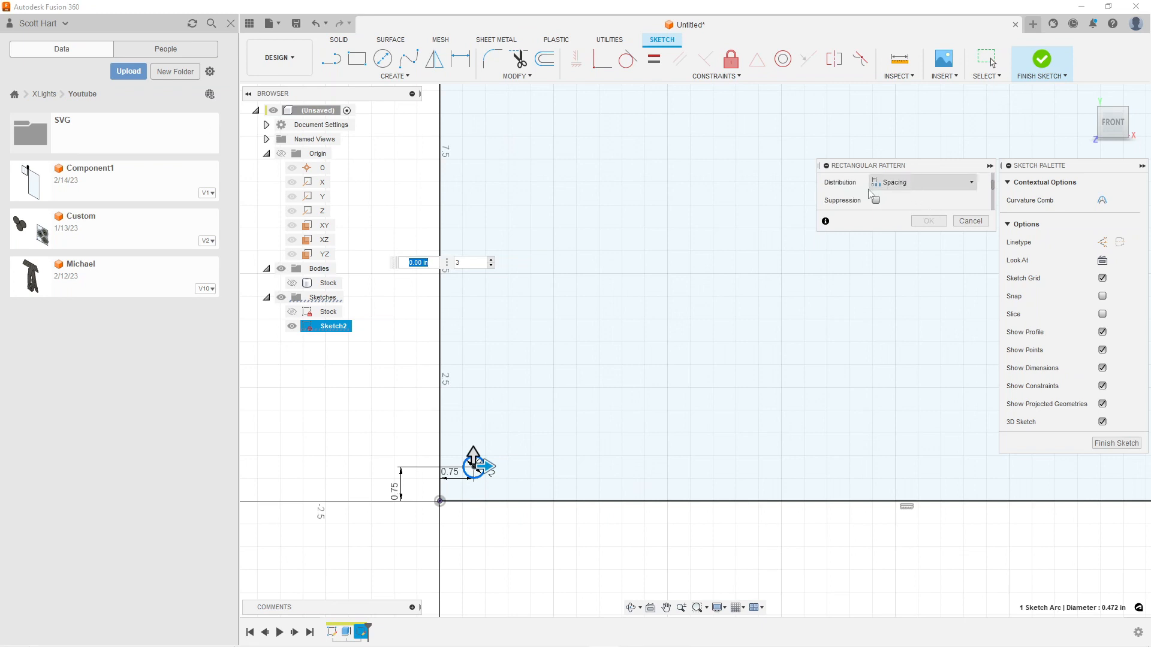
scroll(946, 203, up, 2)
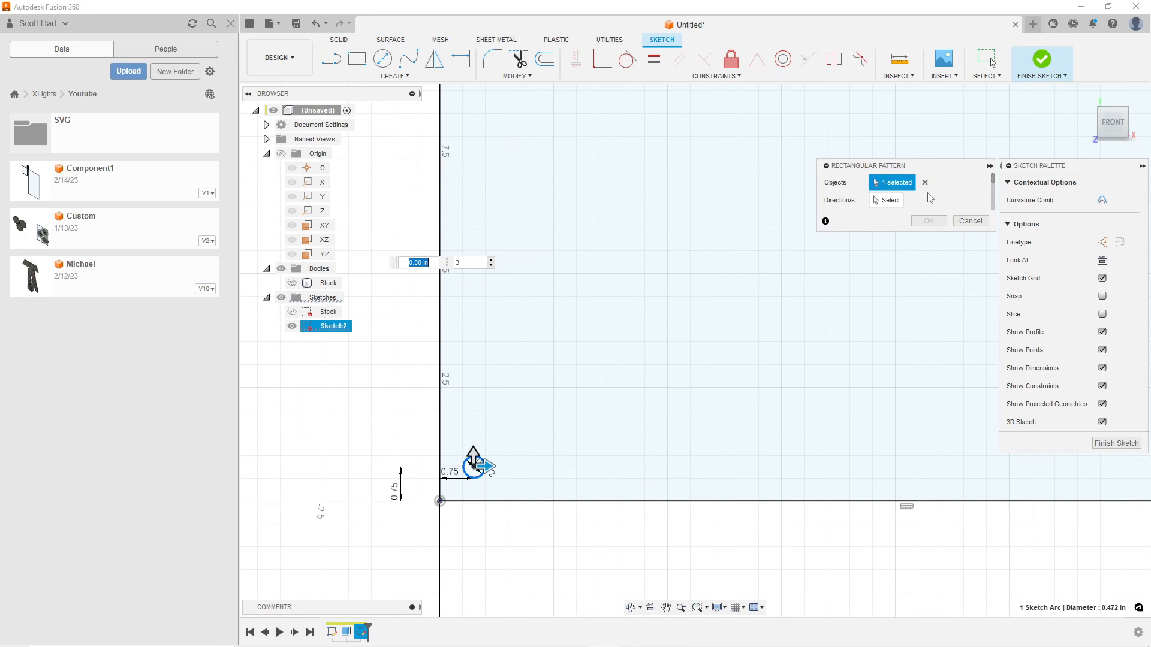
click(886, 201)
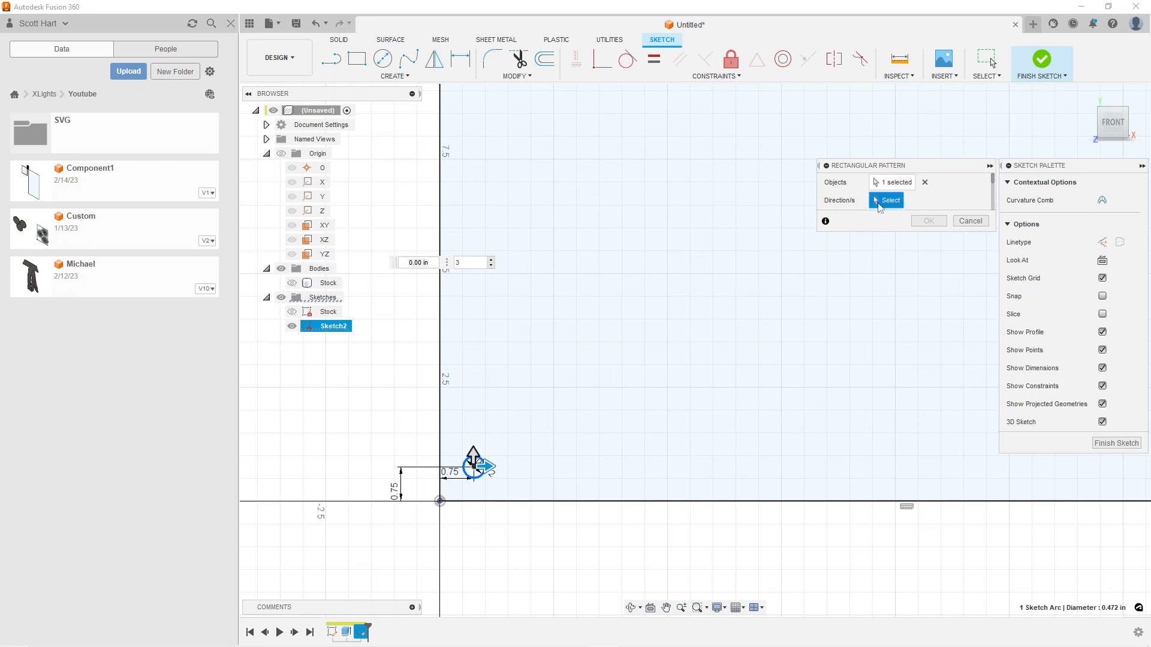
drag(489, 467, 543, 467)
key(Tab)
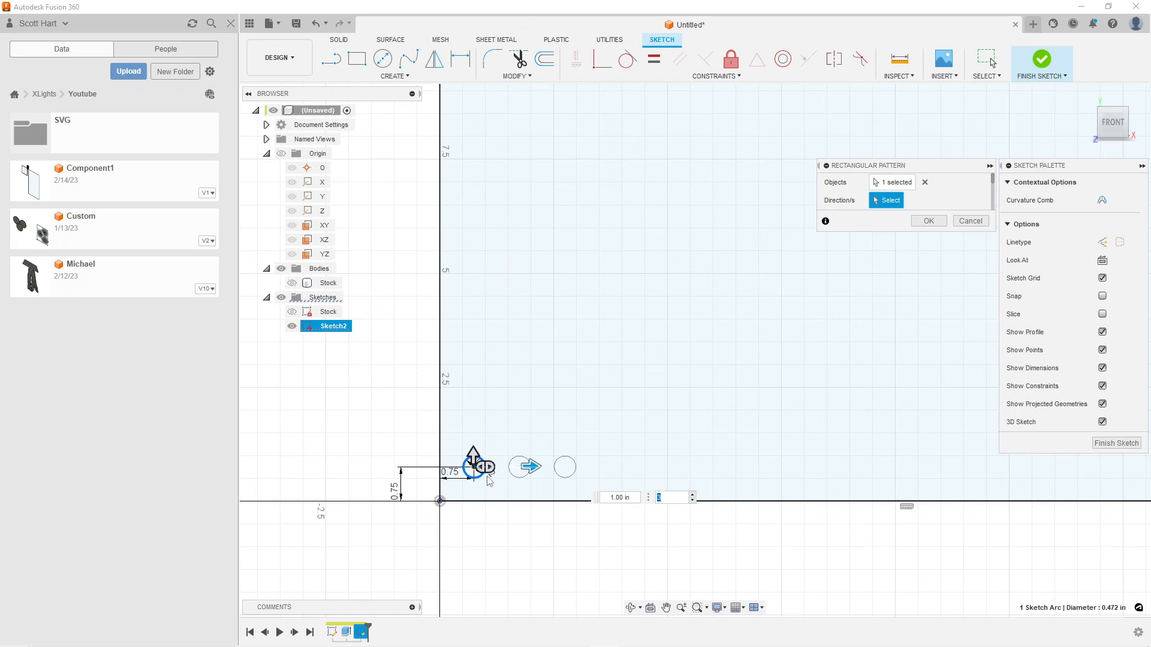
Set the horizontal pattern quantity to 20 circles and create the row
scroll(486, 484, up, 6)
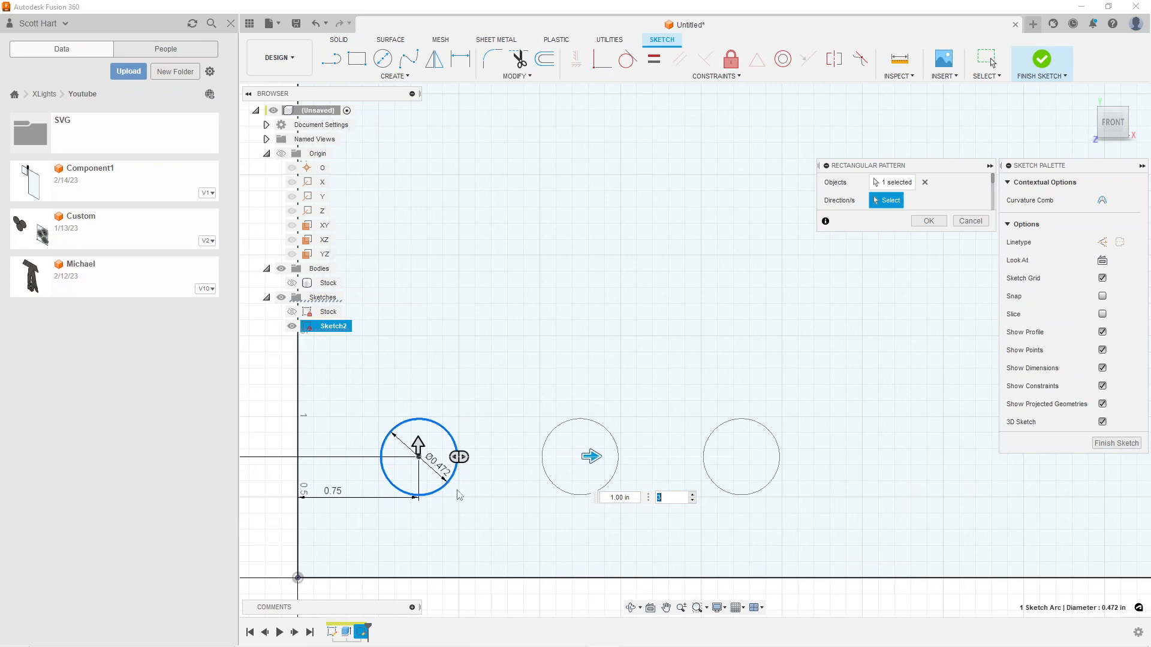
scroll(489, 490, down, 2)
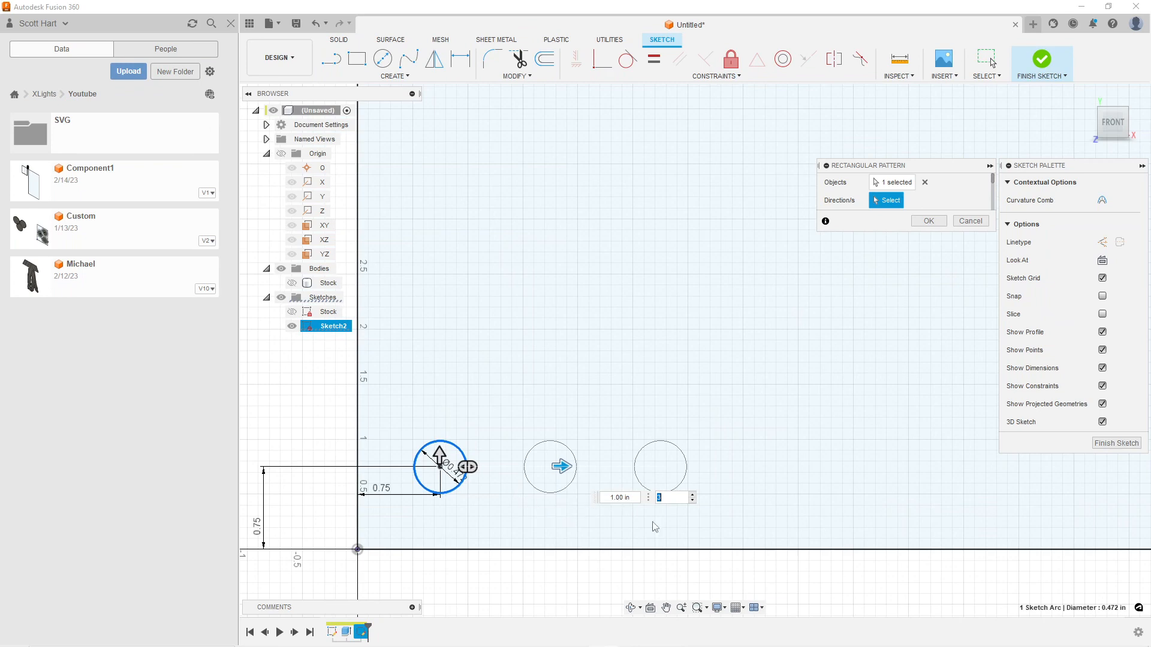
scroll(666, 521, down, 1)
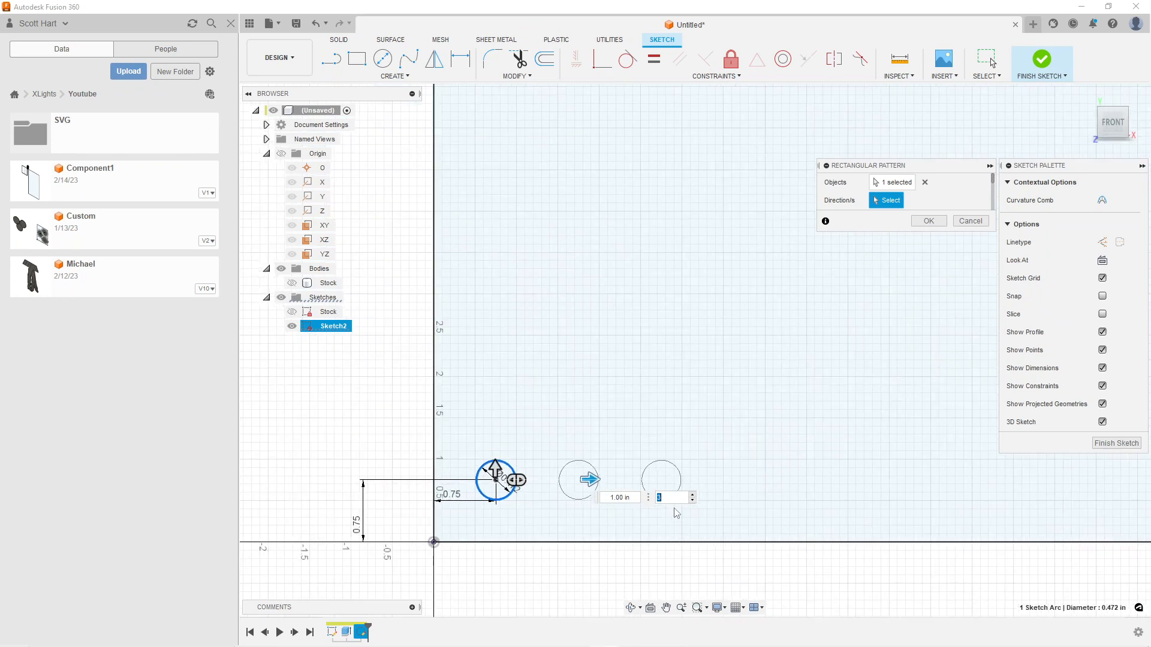
scroll(738, 475, down, 2)
middle_drag(857, 465, 364, 453)
scroll(449, 458, down, 2)
mouse_move(441, 463)
middle_down()
mouse_move(586, 475)
mouse_move(659, 427)
mouse_move(648, 453)
middle_up()
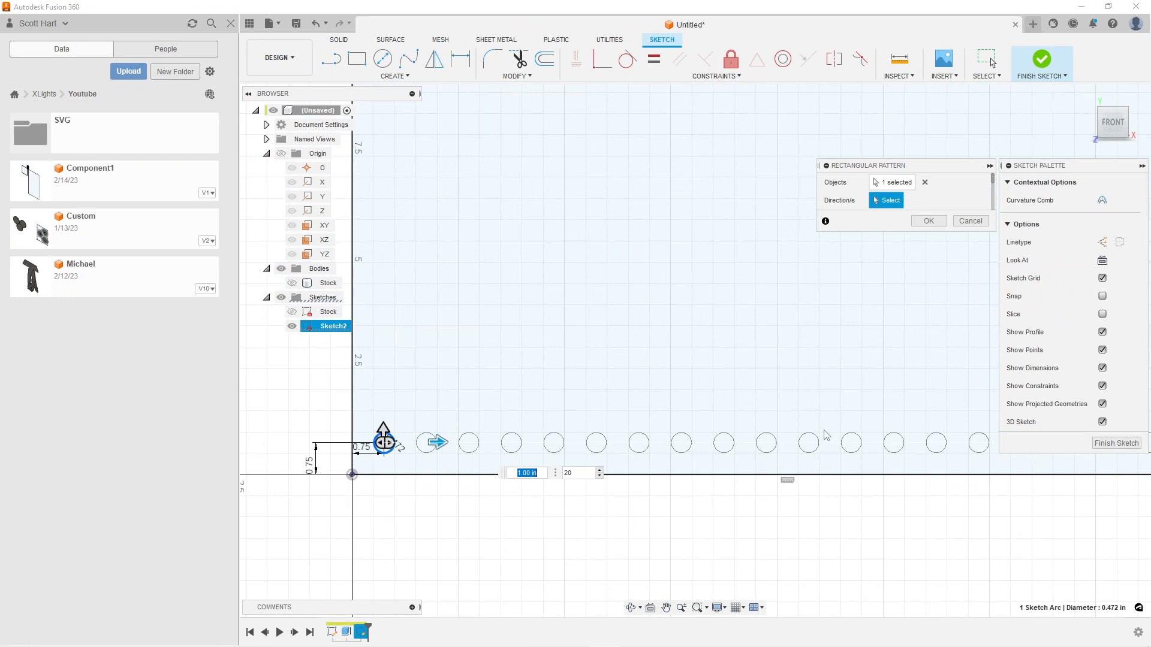
click(927, 220)
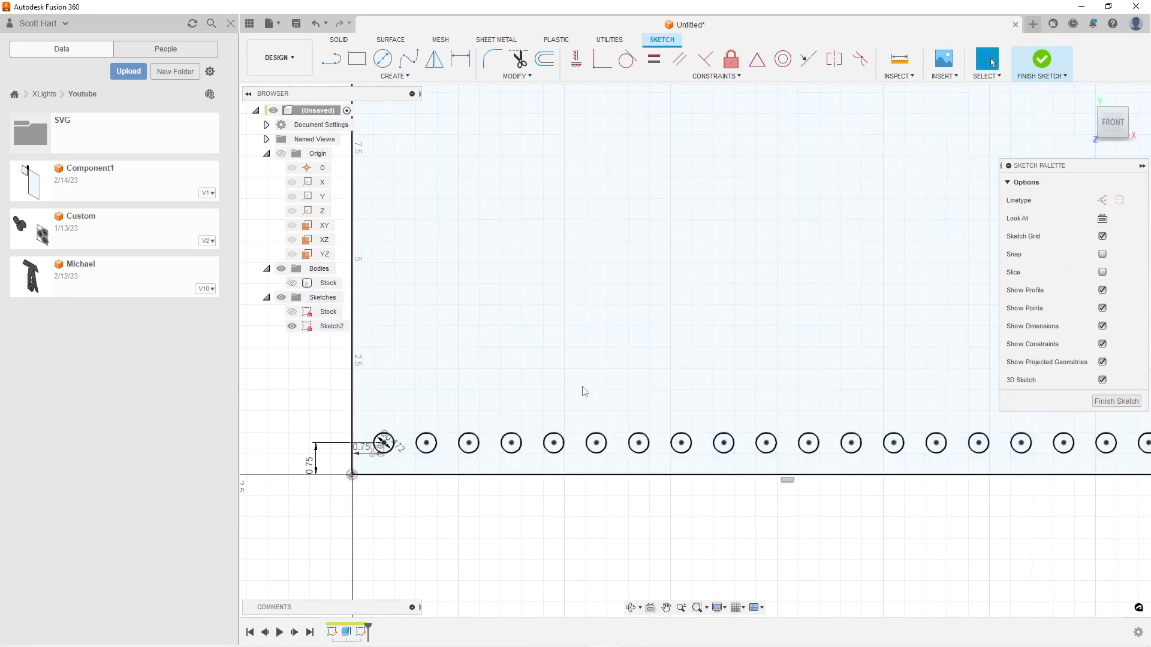
Select all 20 circles in the row along the rectangle's bottom edge
scroll(579, 389, down, 3)
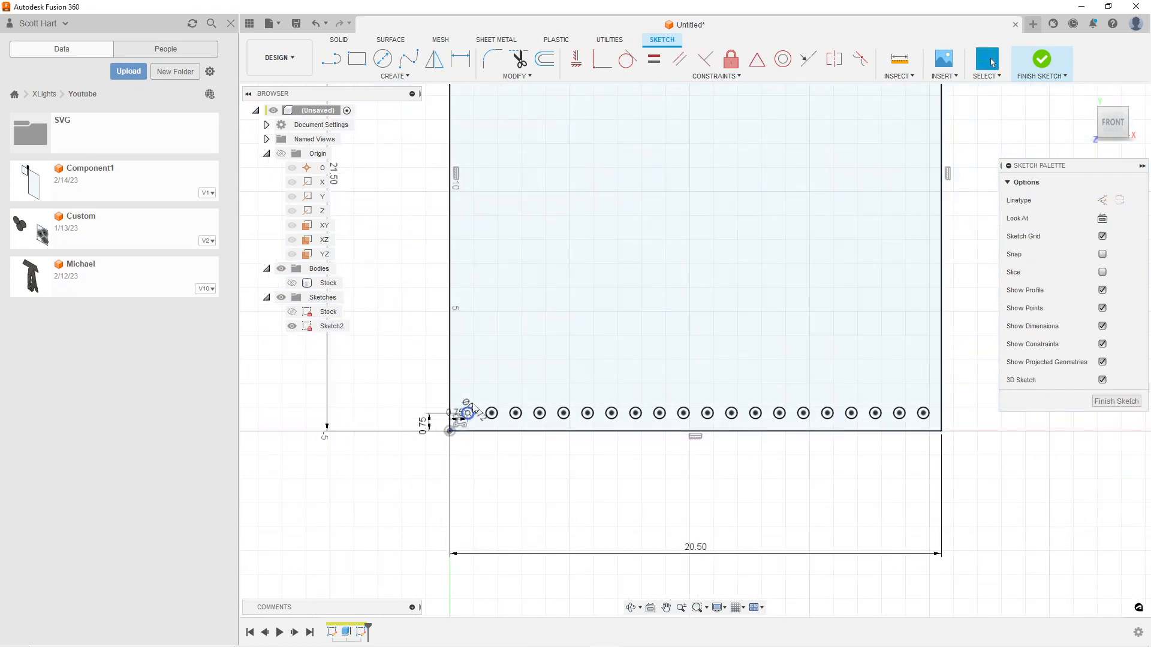
scroll(528, 378, up, 3)
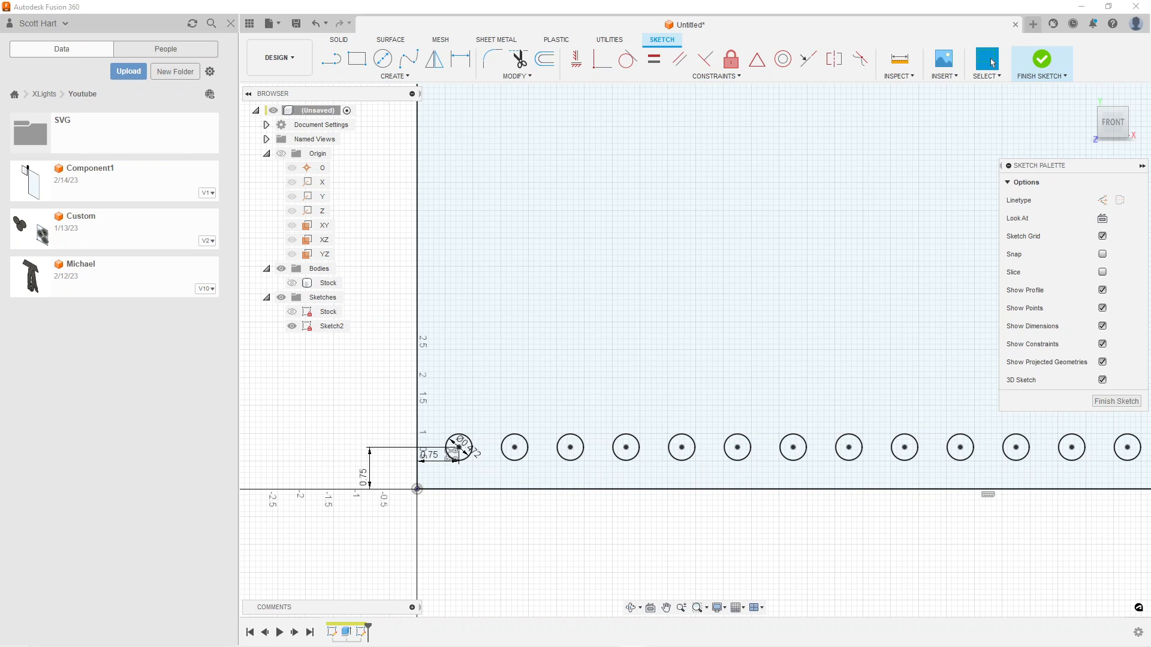
click(462, 444)
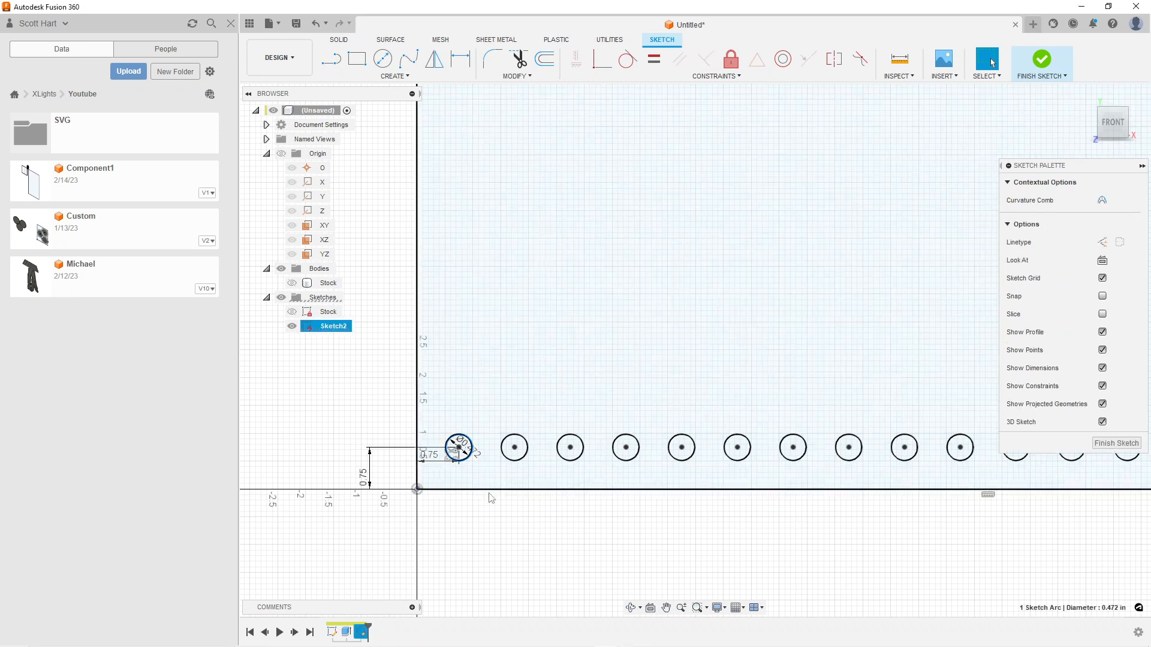
shift+click(523, 441)
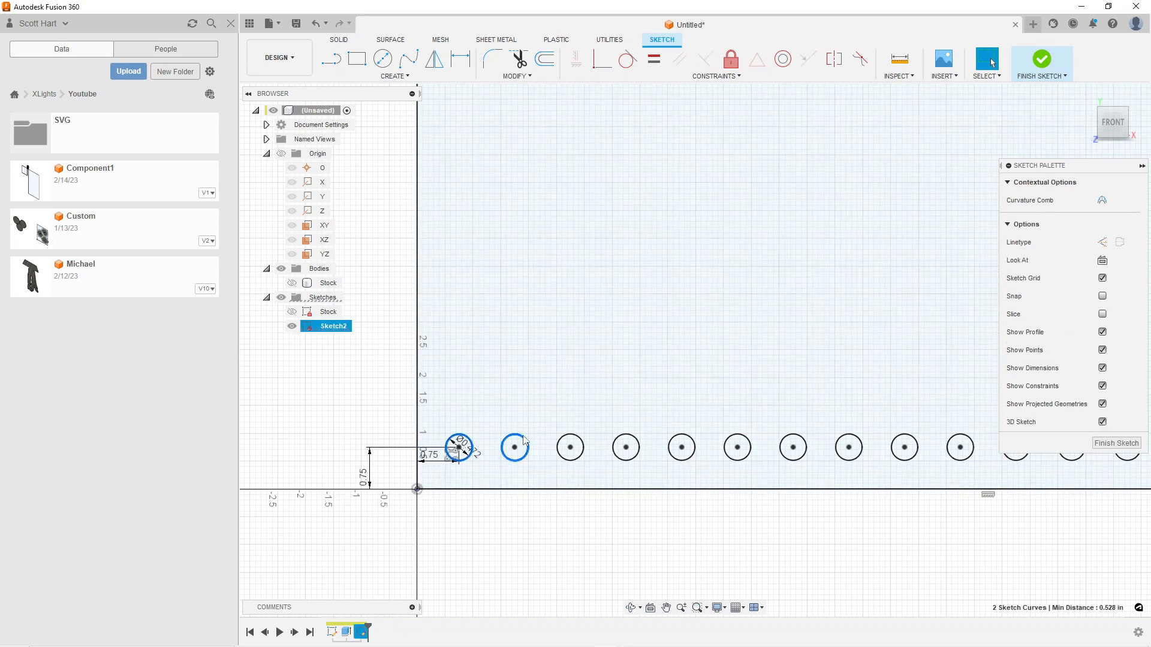
shift+click(575, 441)
shift+click(637, 439)
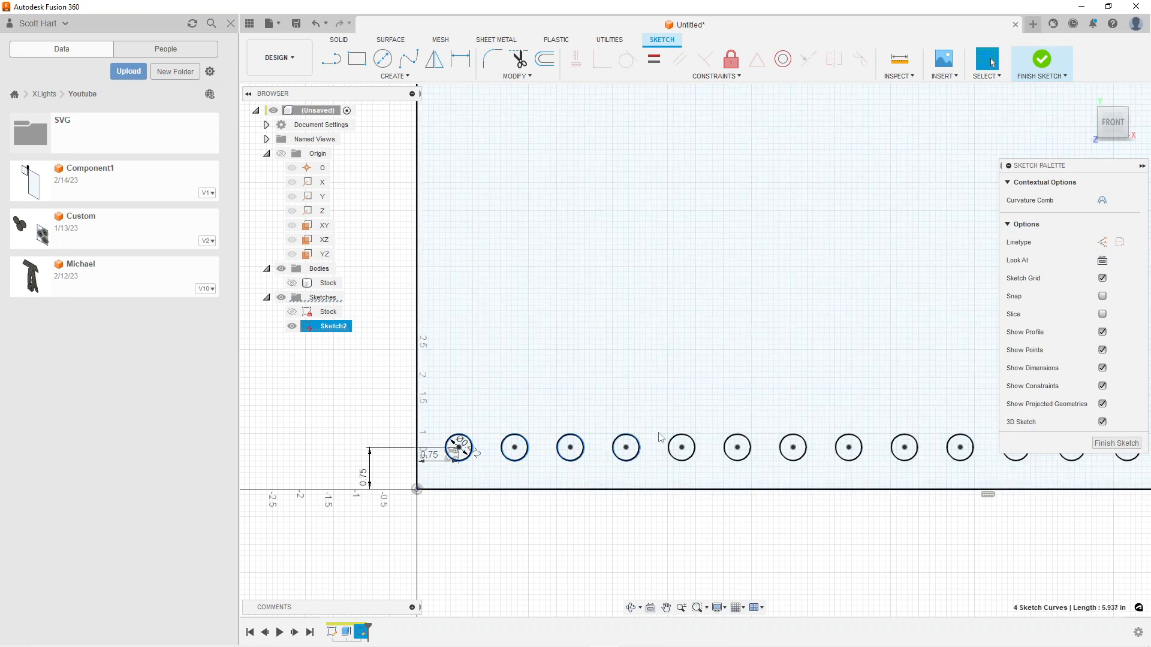
shift+click(693, 439)
shift+click(749, 440)
shift+click(779, 440)
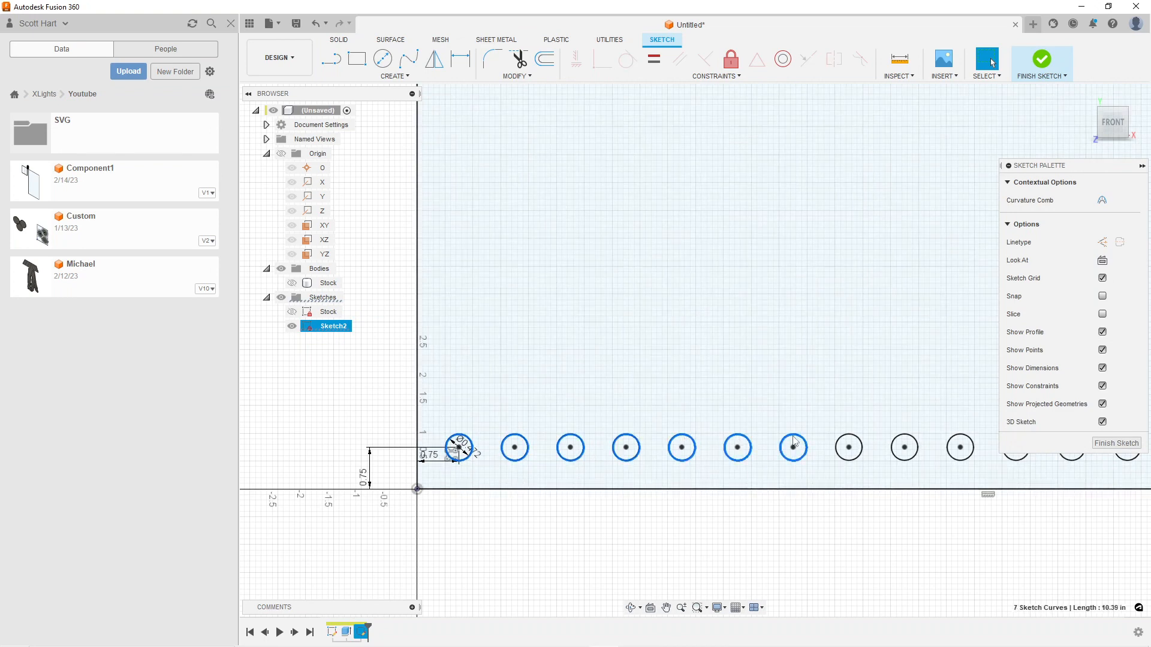
shift+click(846, 435)
shift+click(905, 443)
mouse_move(893, 388)
middle_down()
mouse_move(494, 365)
mouse_move(476, 413)
middle_up()
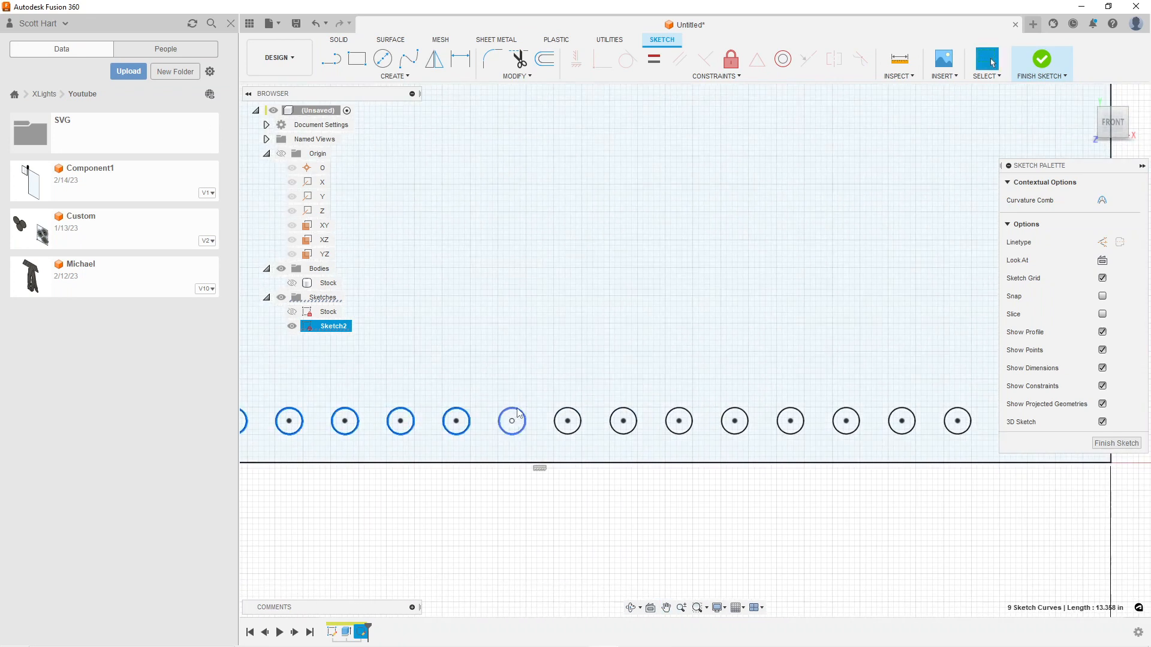
shift+click(512, 435)
shift+click(562, 443)
shift+click(621, 433)
shift+click(691, 439)
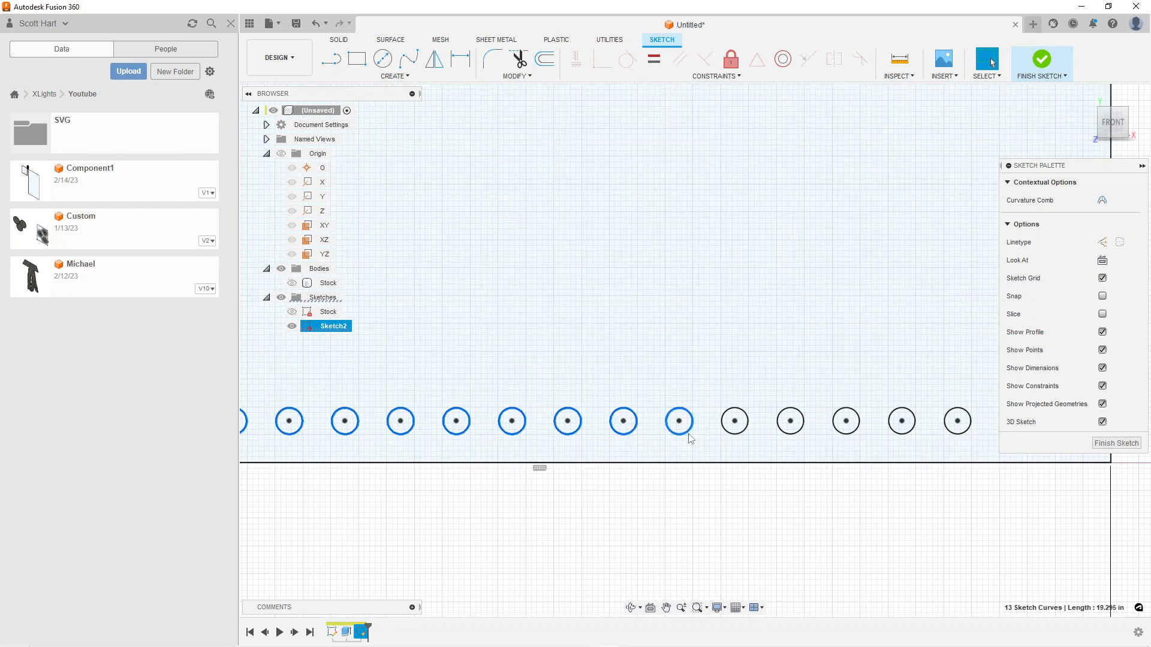
shift+click(743, 434)
shift+click(792, 435)
shift+click(845, 432)
shift+click(903, 437)
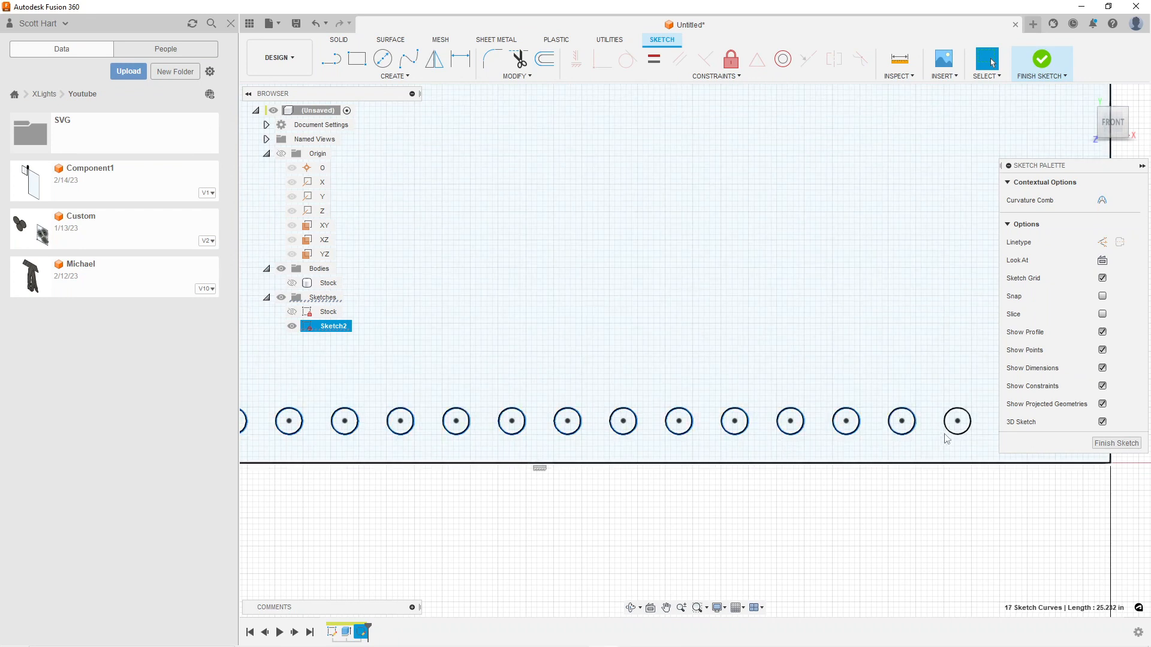
shift+click(955, 463)
middle_drag(955, 470, 676, 457)
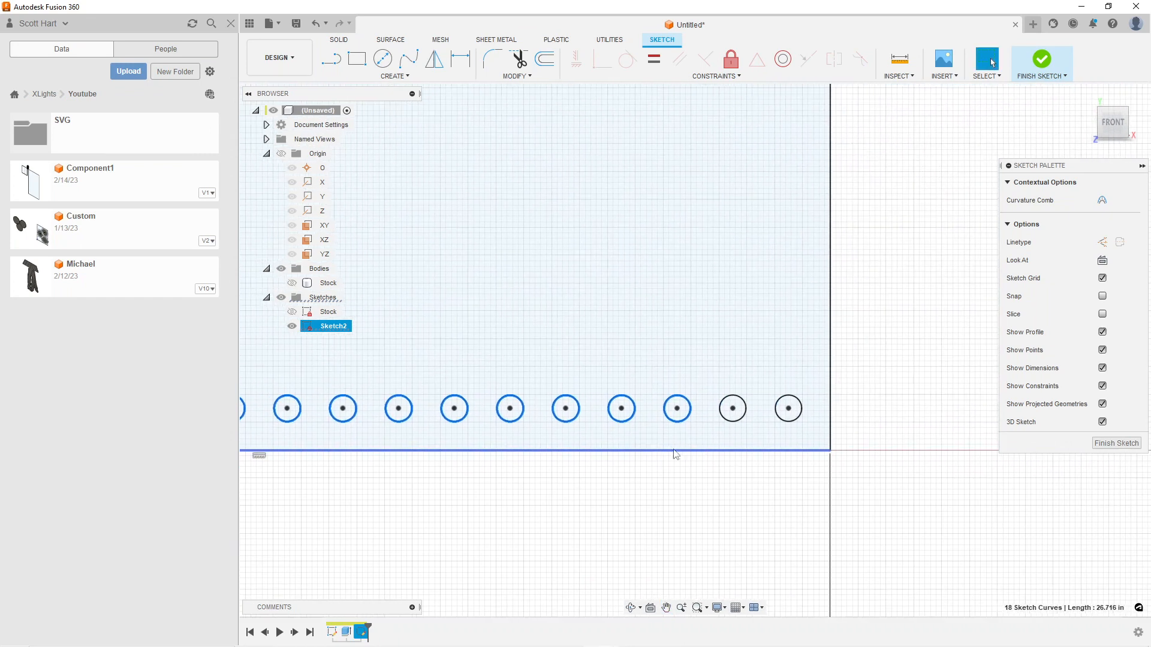
shift+click(742, 418)
shift+click(798, 427)
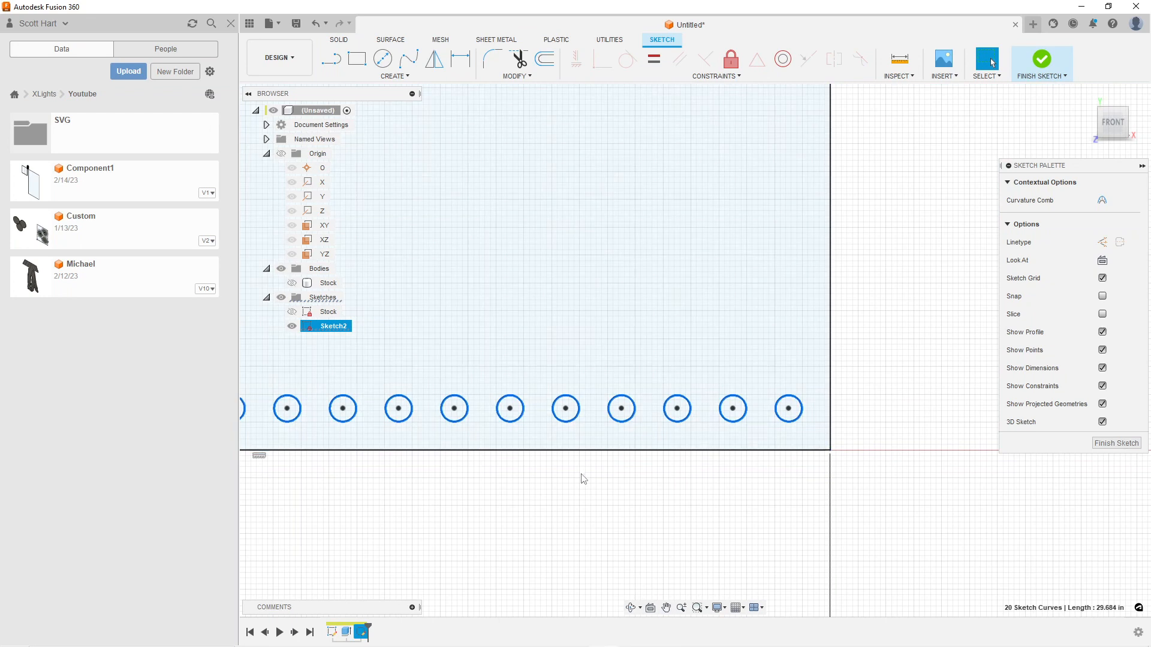
Create a rectangular pattern of the selected circle row upward with 1.00 in spacing and a quantity of 21
scroll(582, 482, down, 2)
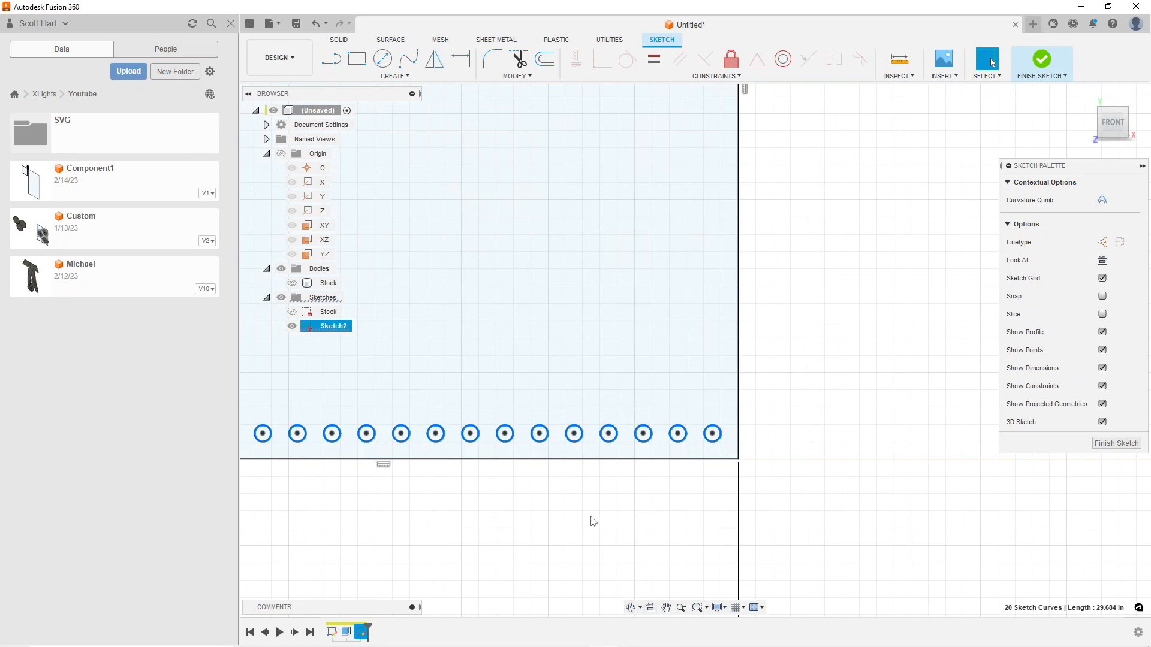
click(394, 76)
click(359, 262)
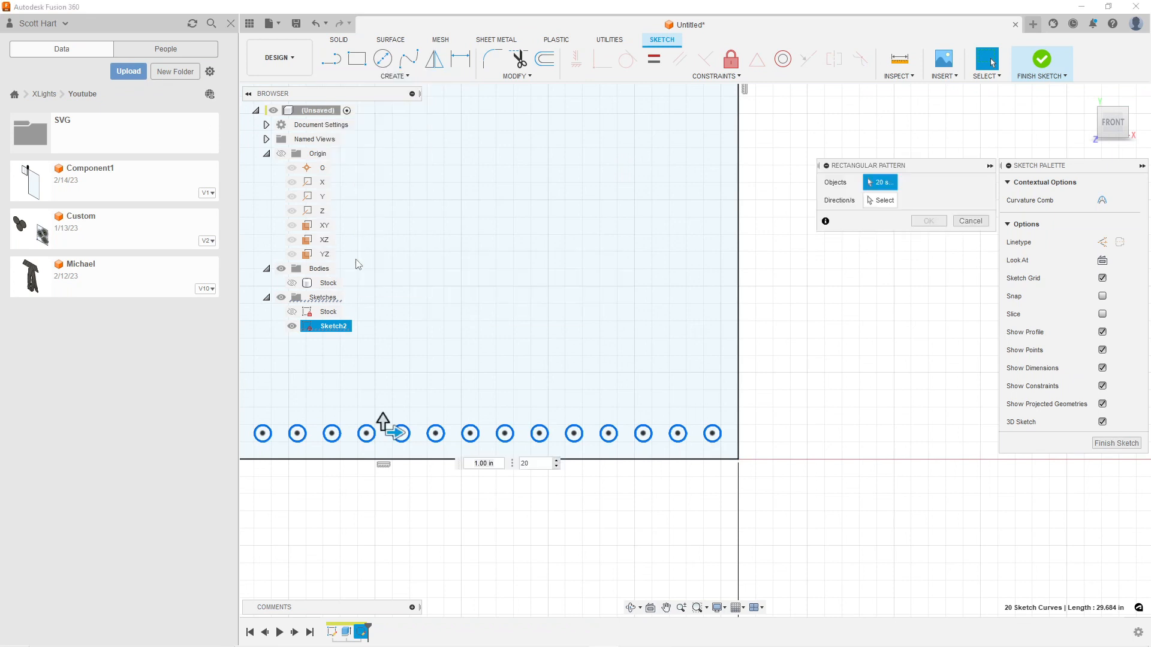
click(384, 420)
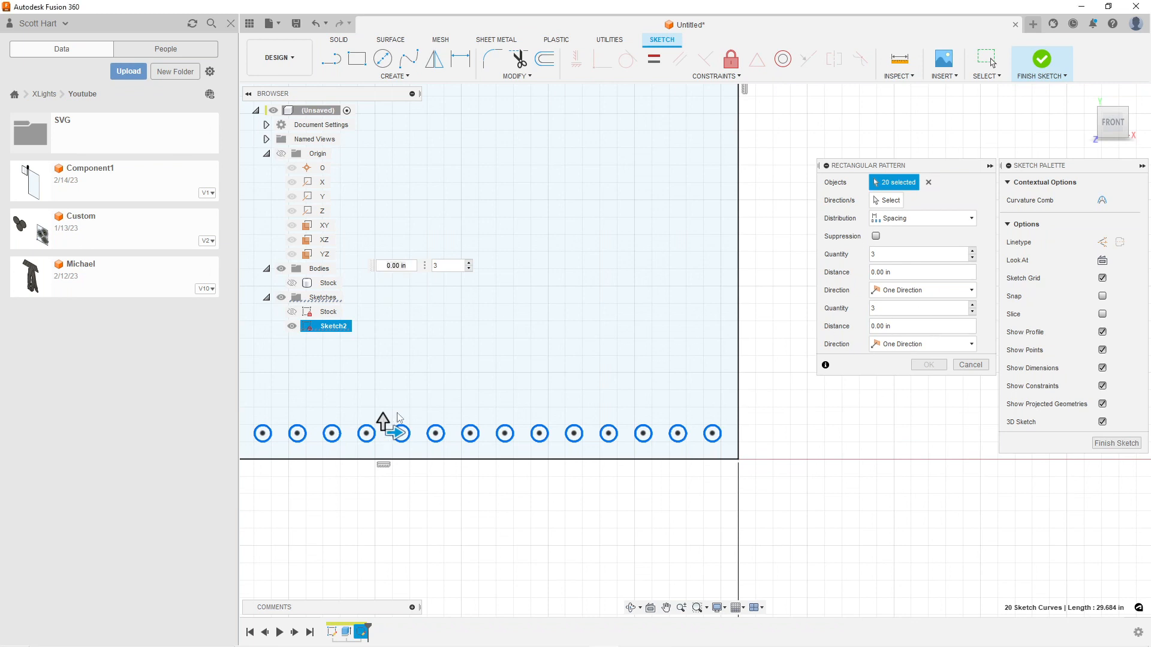
drag(383, 421, 380, 385)
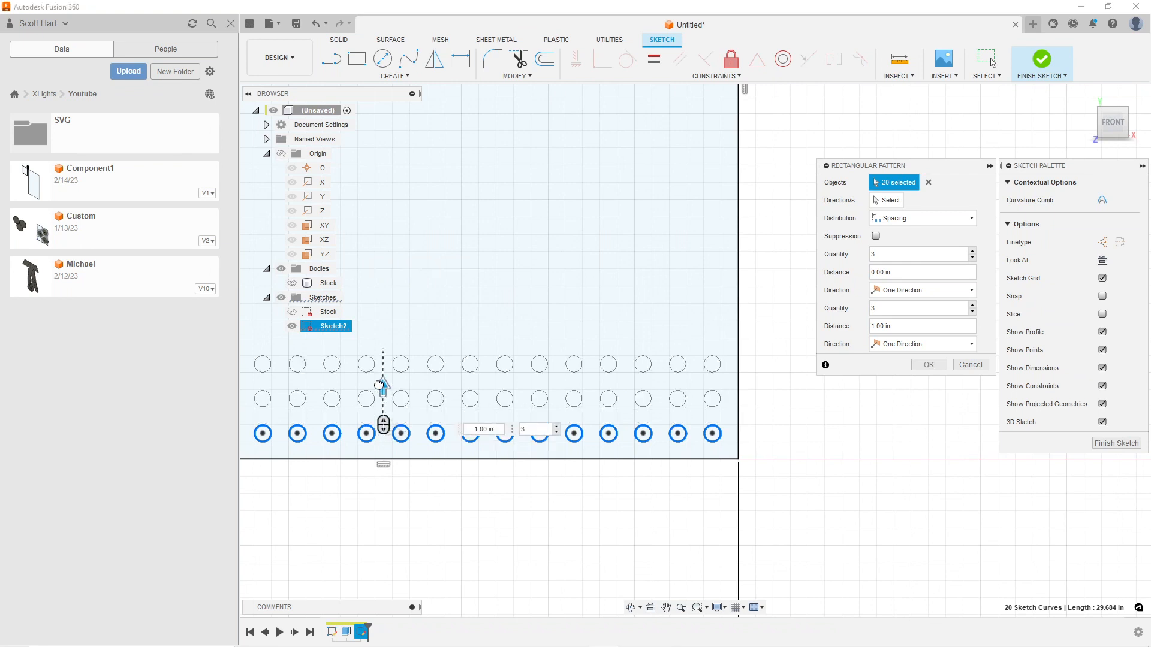
scroll(380, 384, down, 2)
click(536, 427)
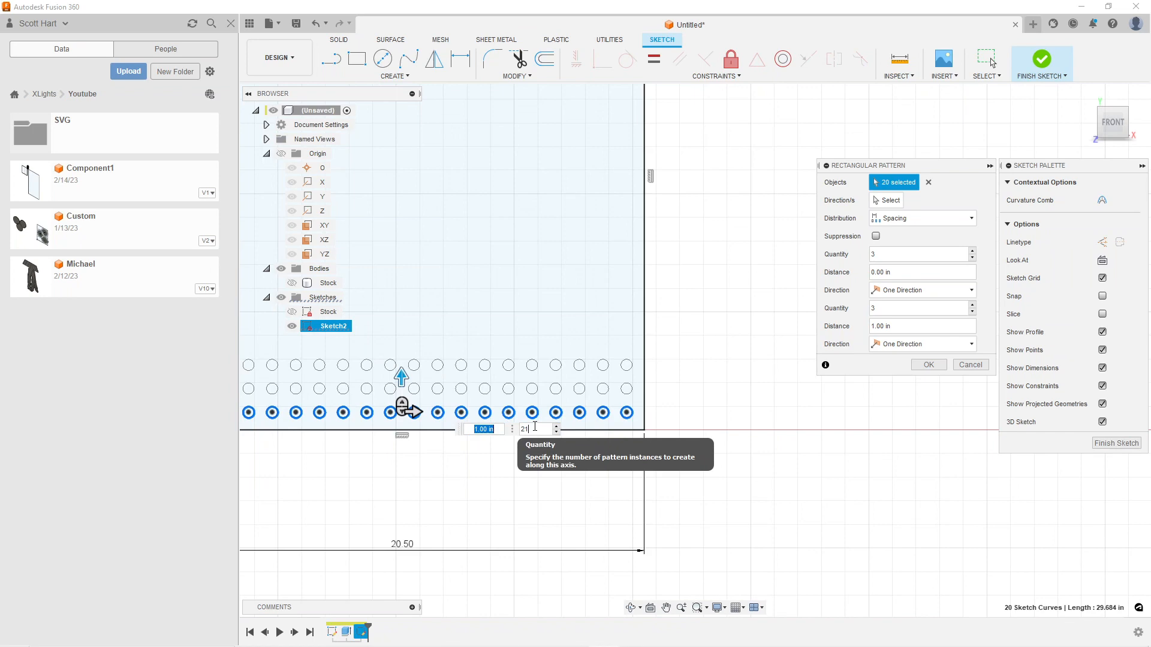
text(21)
mouse_move(523, 317)
middle_down()
mouse_move(516, 475)
mouse_move(603, 360)
middle_up()
scroll(522, 362, down, 2)
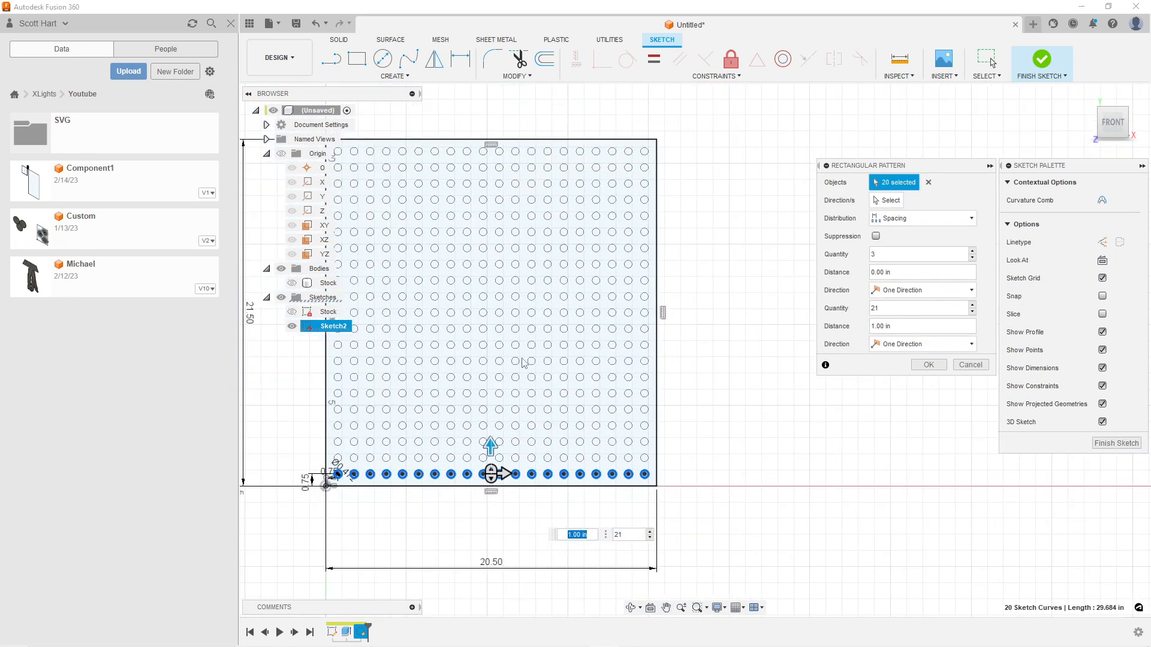
click(928, 365)
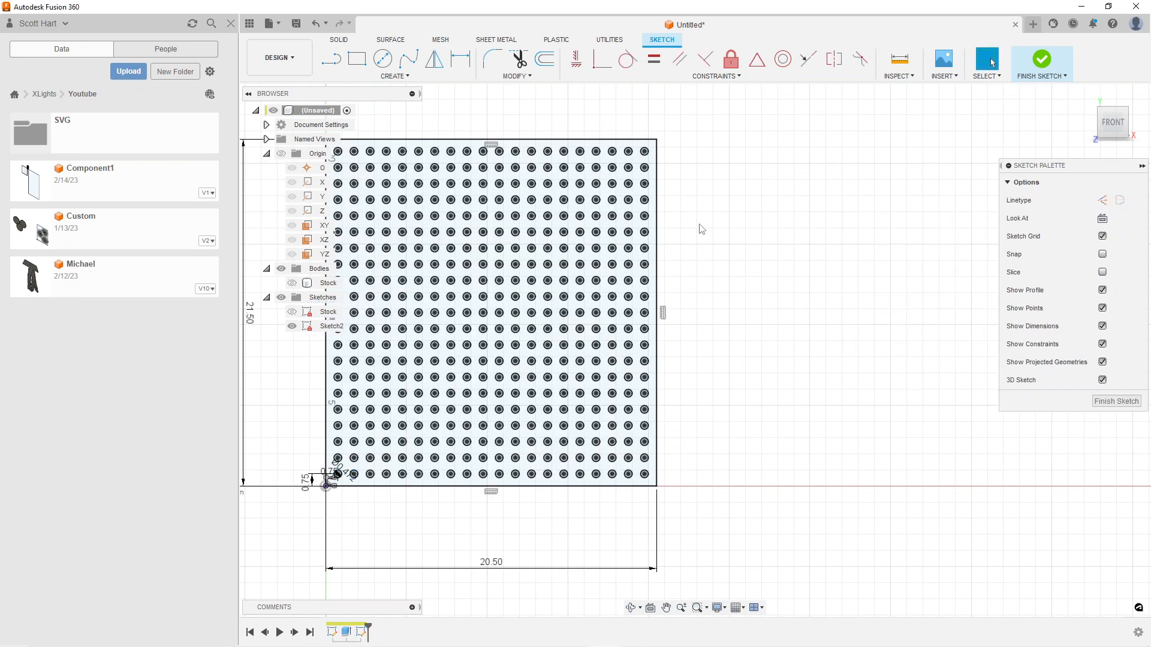
scroll(434, 377, up, 2)
scroll(437, 384, down, 4)
middle_drag(502, 372, 639, 308)
scroll(628, 335, up, 5)
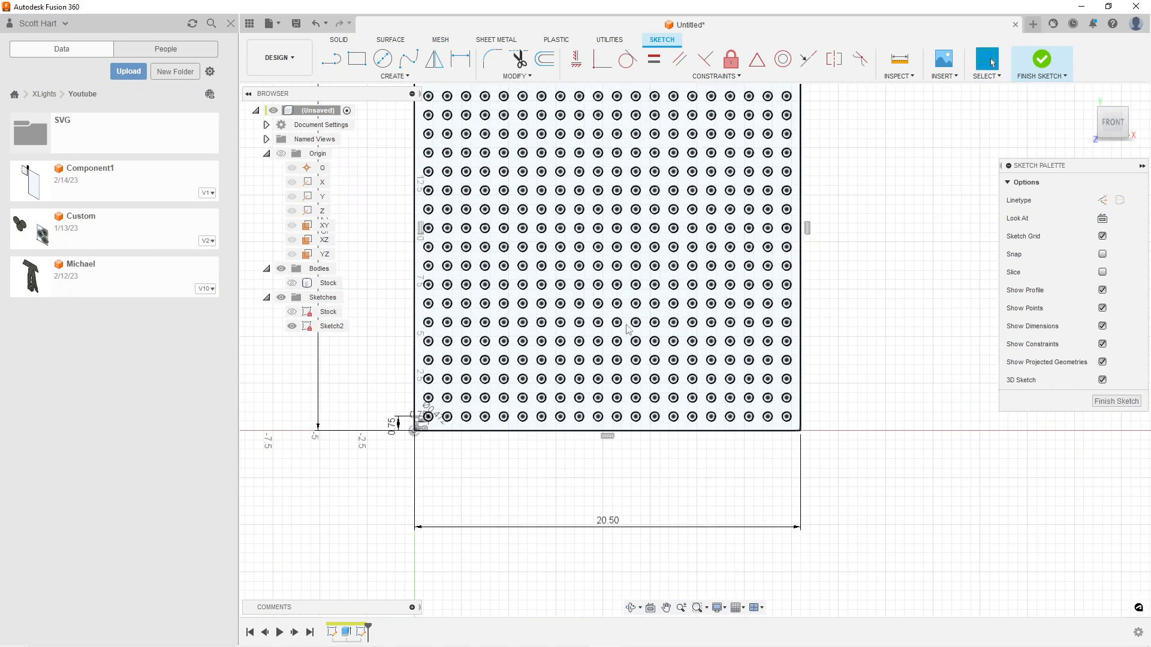
Check the full grid of circles across the panel and finish the sketch
scroll(581, 308, up, 3)
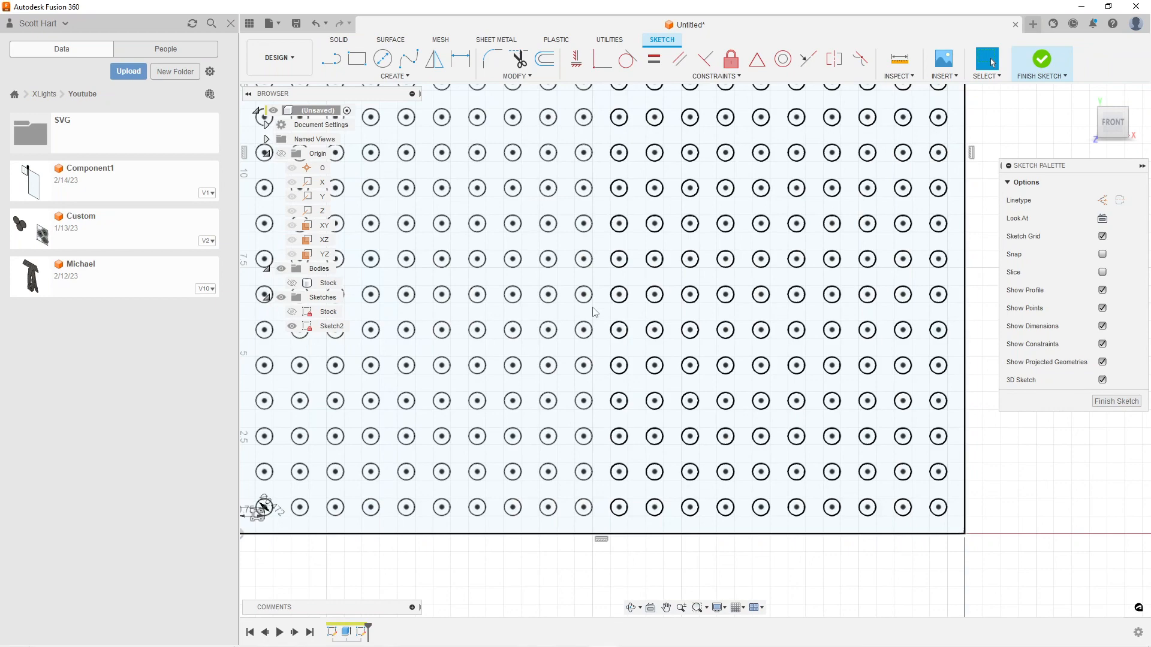
scroll(579, 303, down, 4)
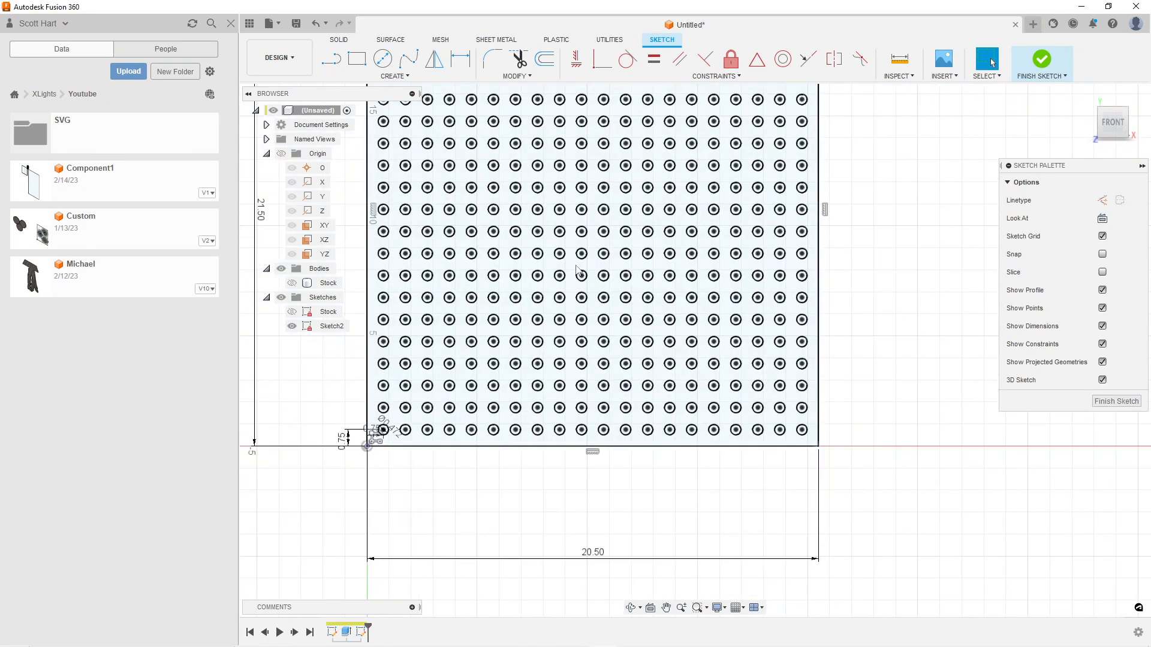
scroll(597, 228, down, 2)
middle_drag(594, 252, 542, 316)
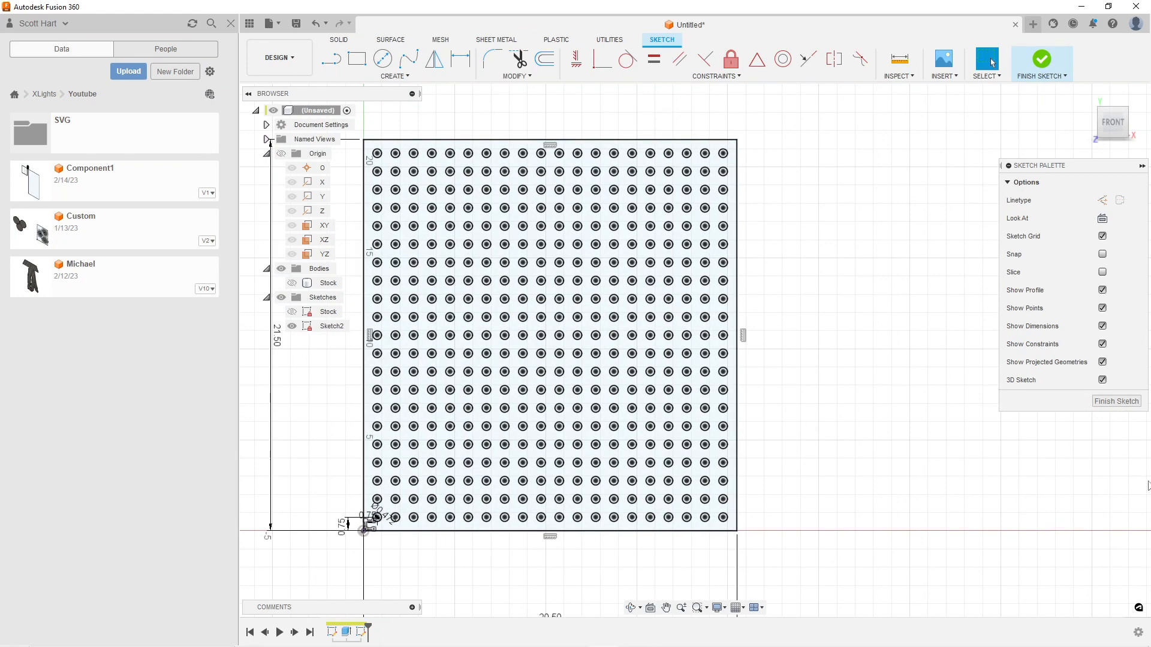
click(1116, 402)
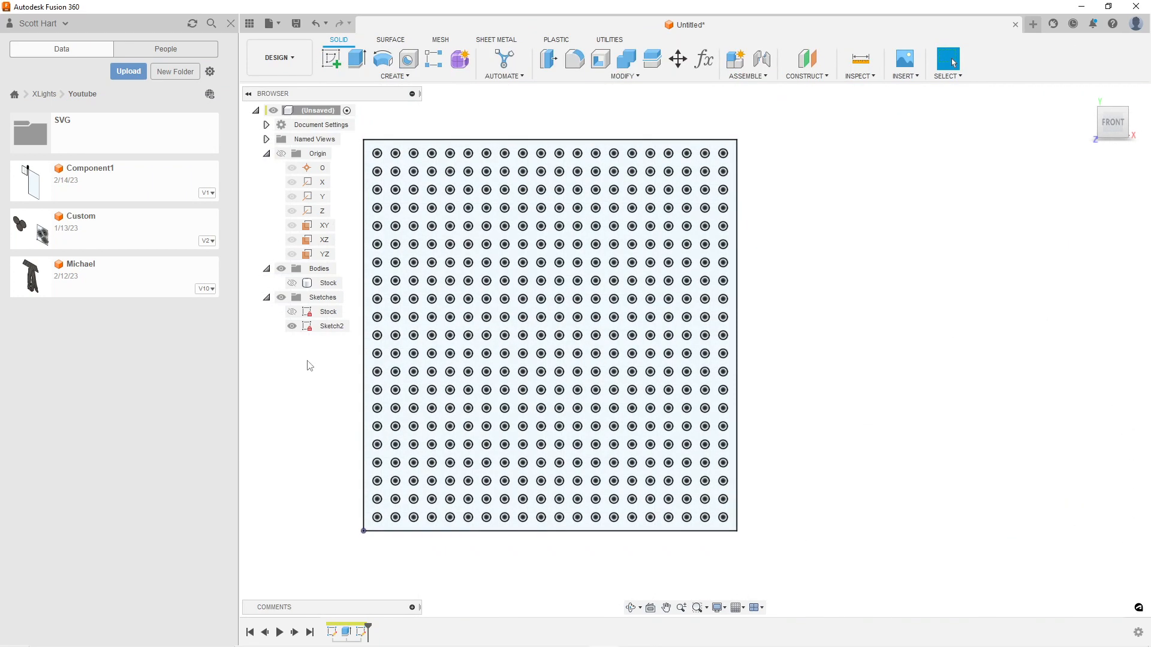
Extrude the panel profile around the hole circles by -10 mm as a new body
scroll(717, 383, up, 5)
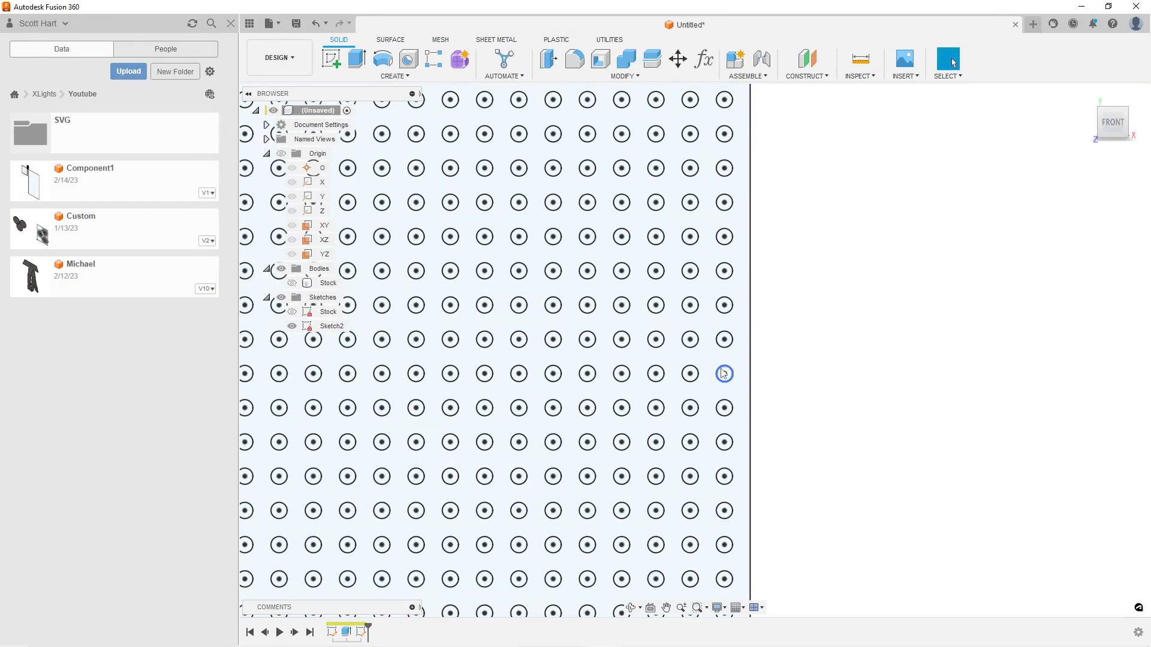
click(705, 291)
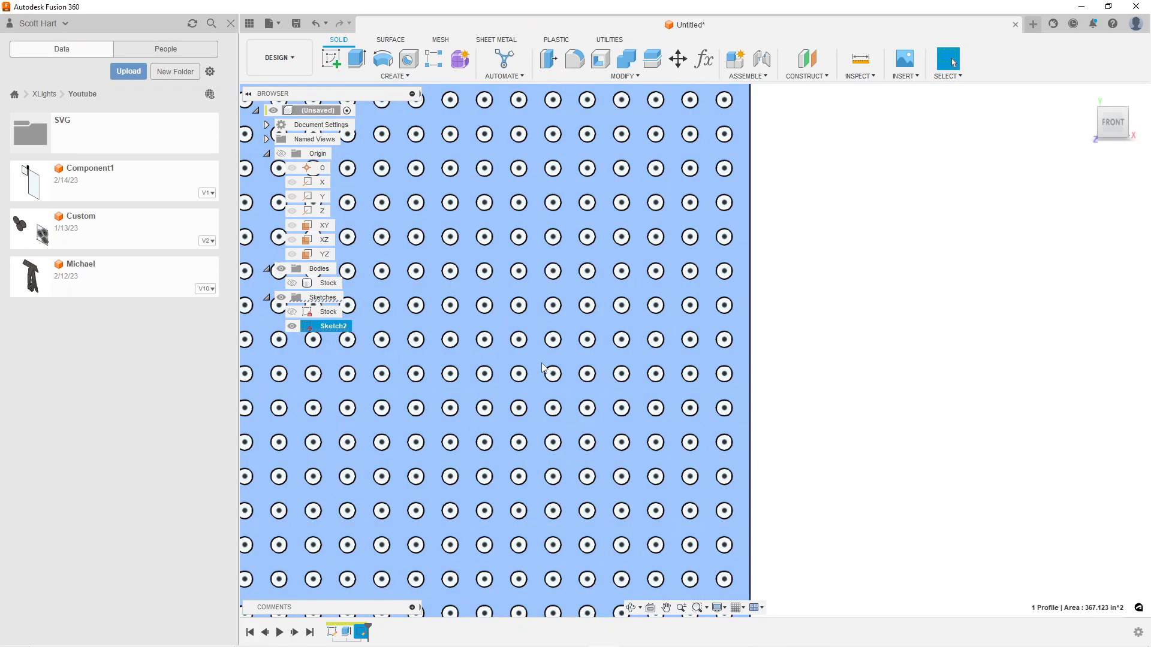
scroll(605, 323, down, 2)
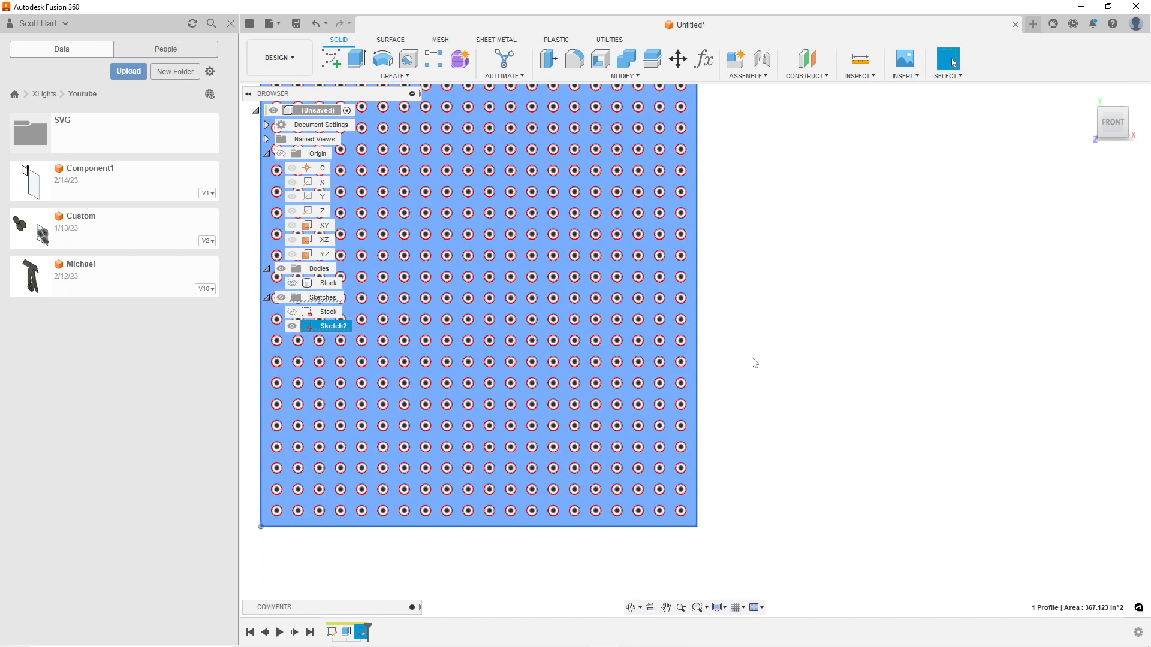
key(e)
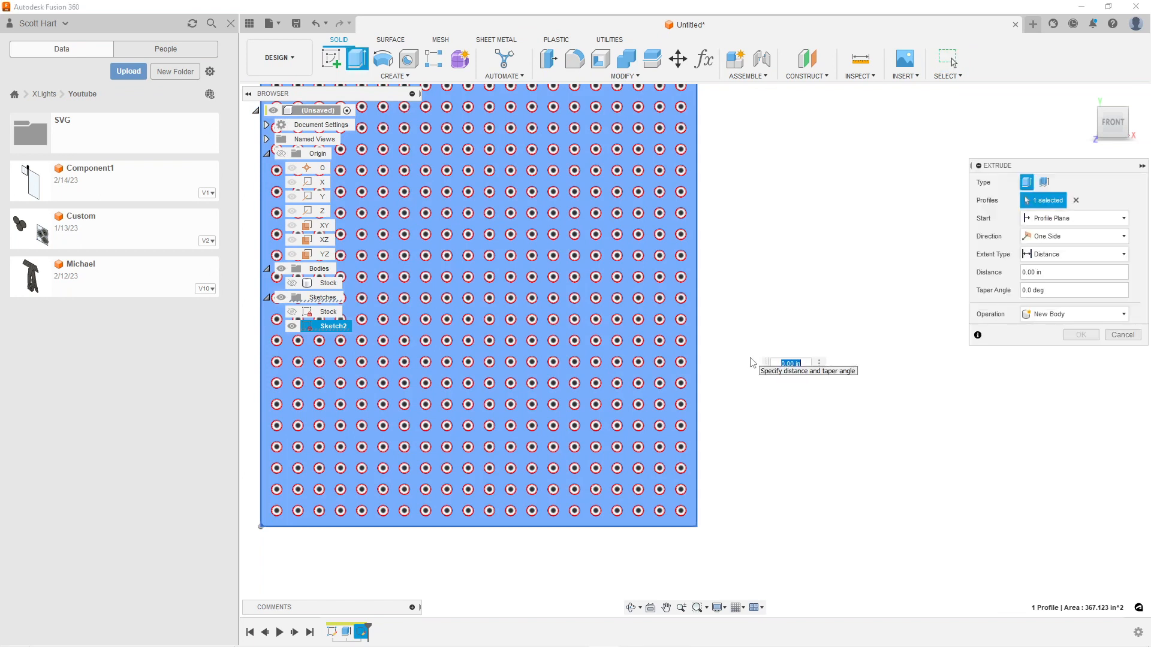
text(-10mm)
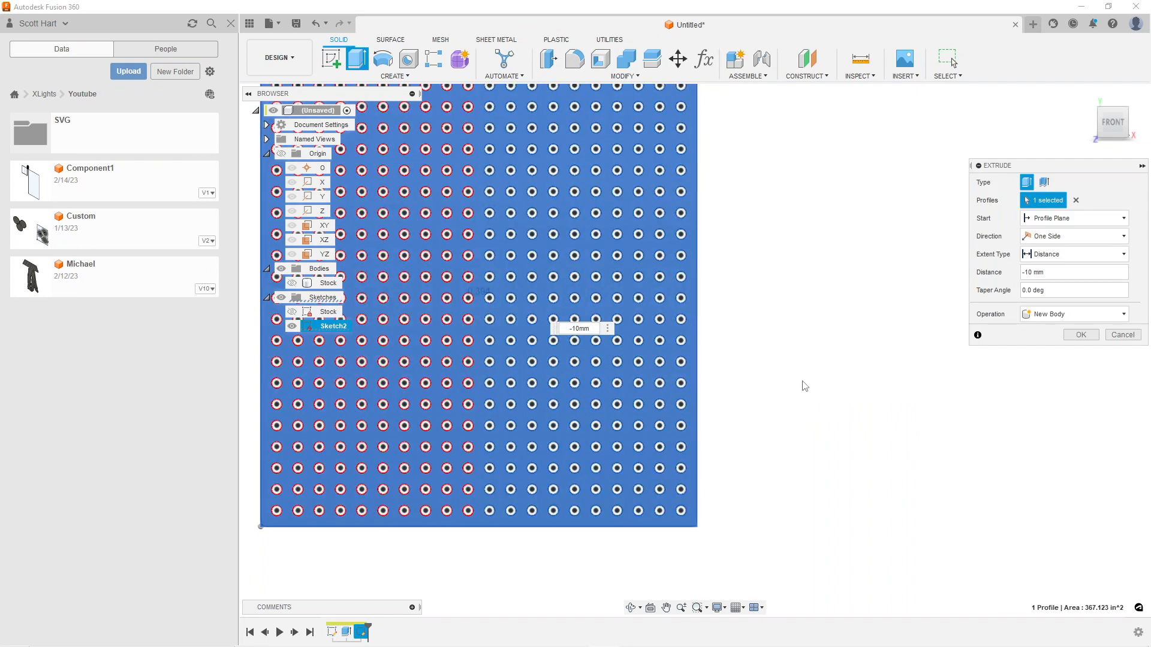
click(1085, 335)
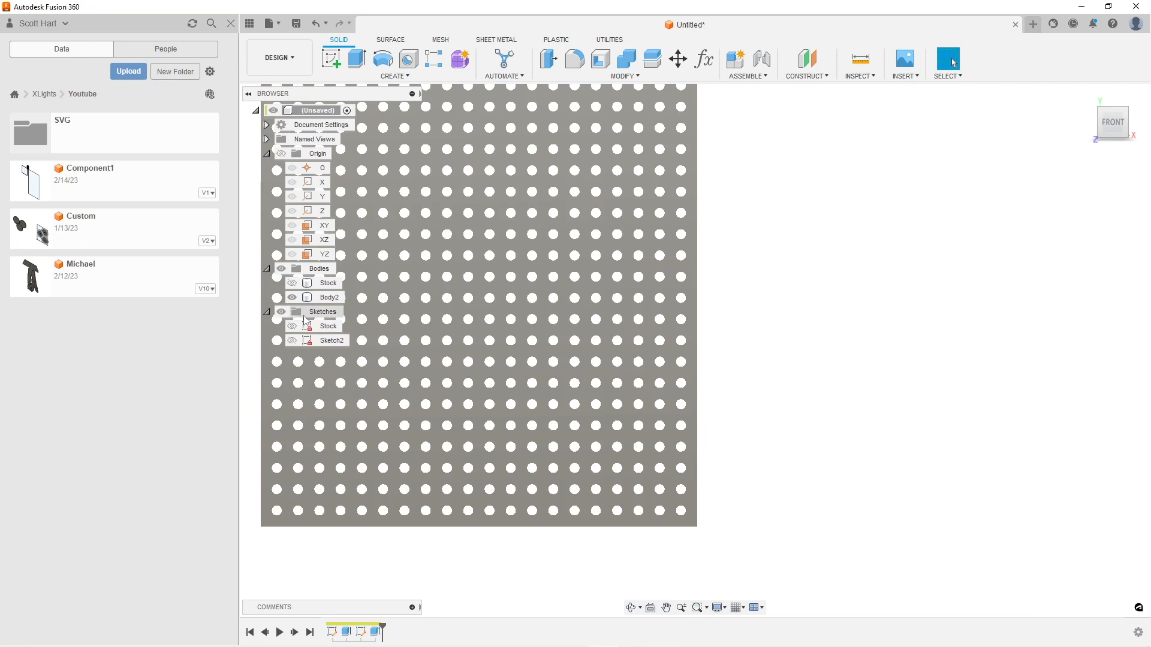
Rename the newly extruded perforated panel body as Matrix
right_click(315, 303)
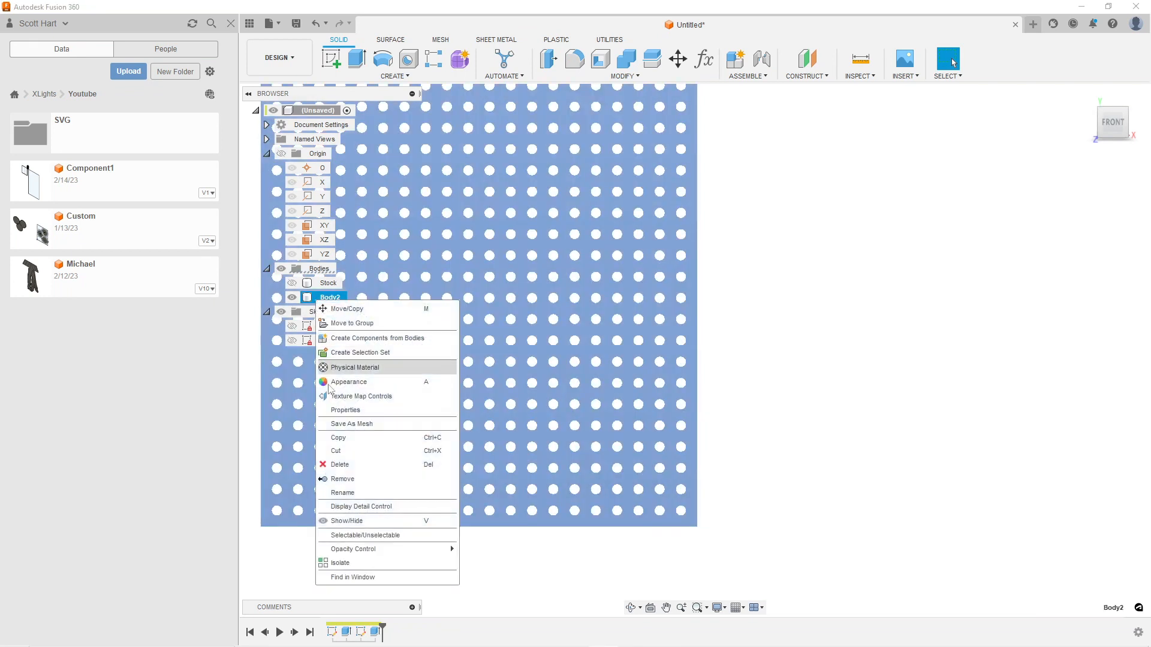
click(350, 490)
text(M)
key(Return)
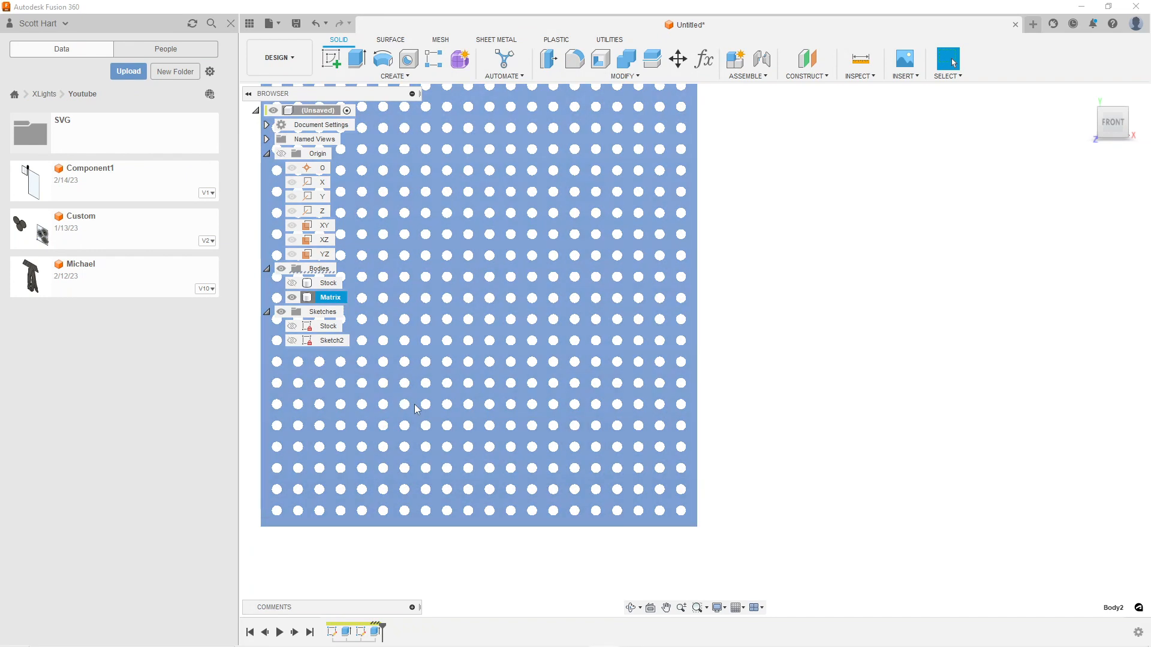
Save the design under the name Matrix in the XLights > Youtube project folder
scroll(415, 404, down, 2)
middle_drag(440, 316, 630, 357)
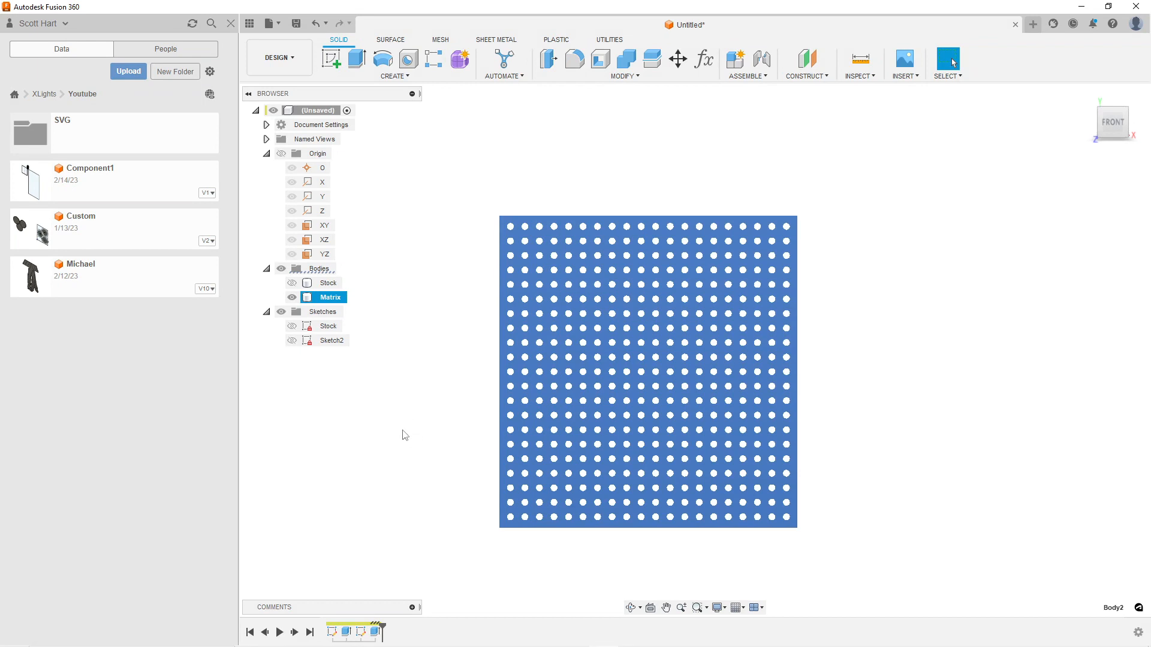
scroll(405, 436, down, 2)
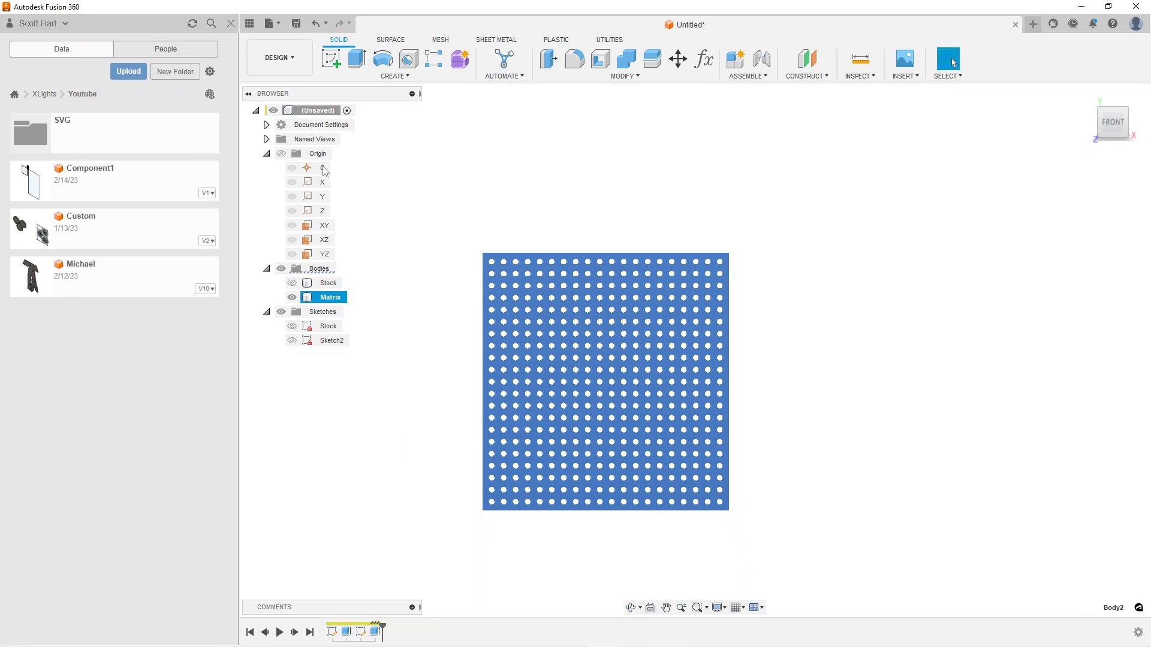
click(296, 24)
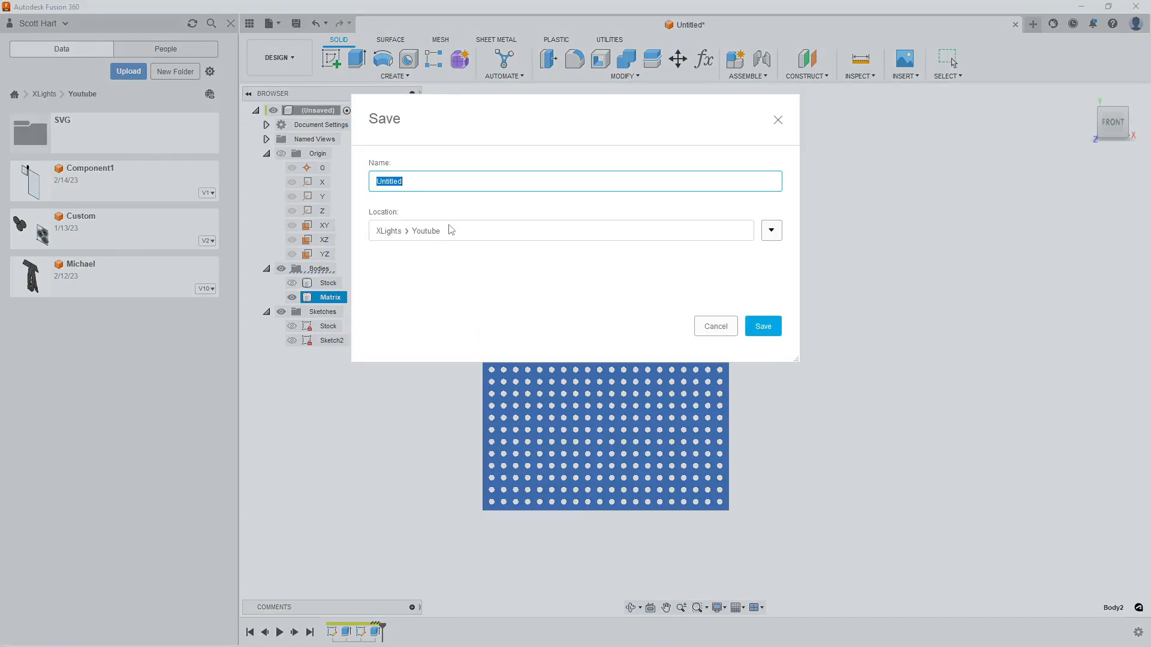
text(Matrix)
key(Return)
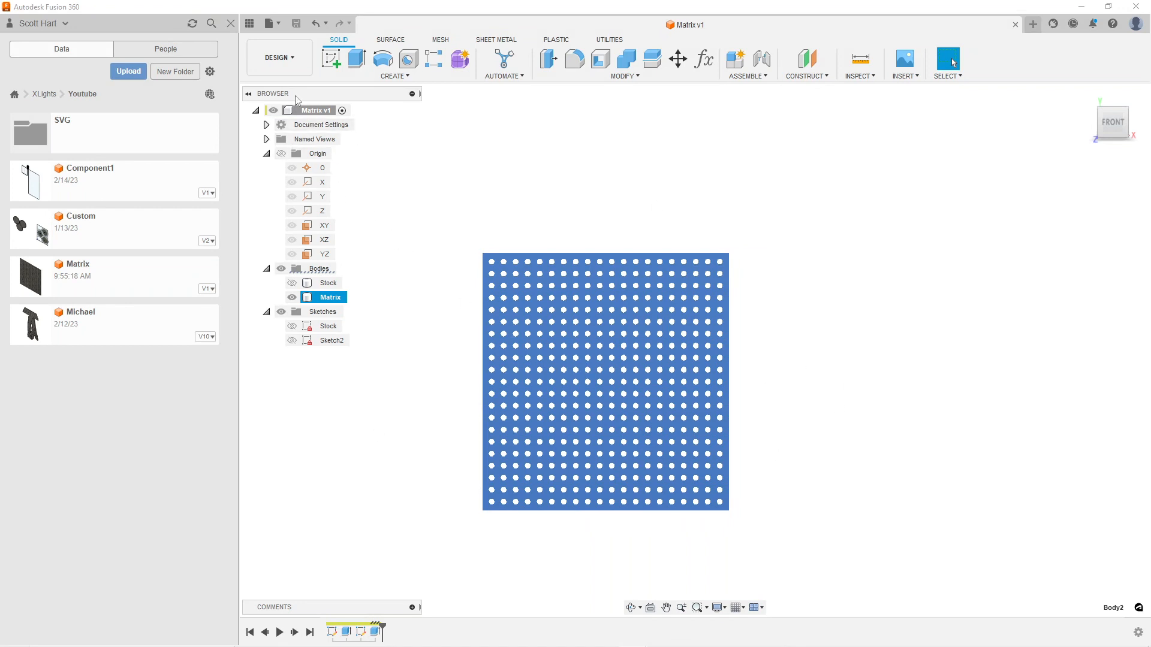
Switch to the Manufacture workspace and create a new milling setup
click(291, 65)
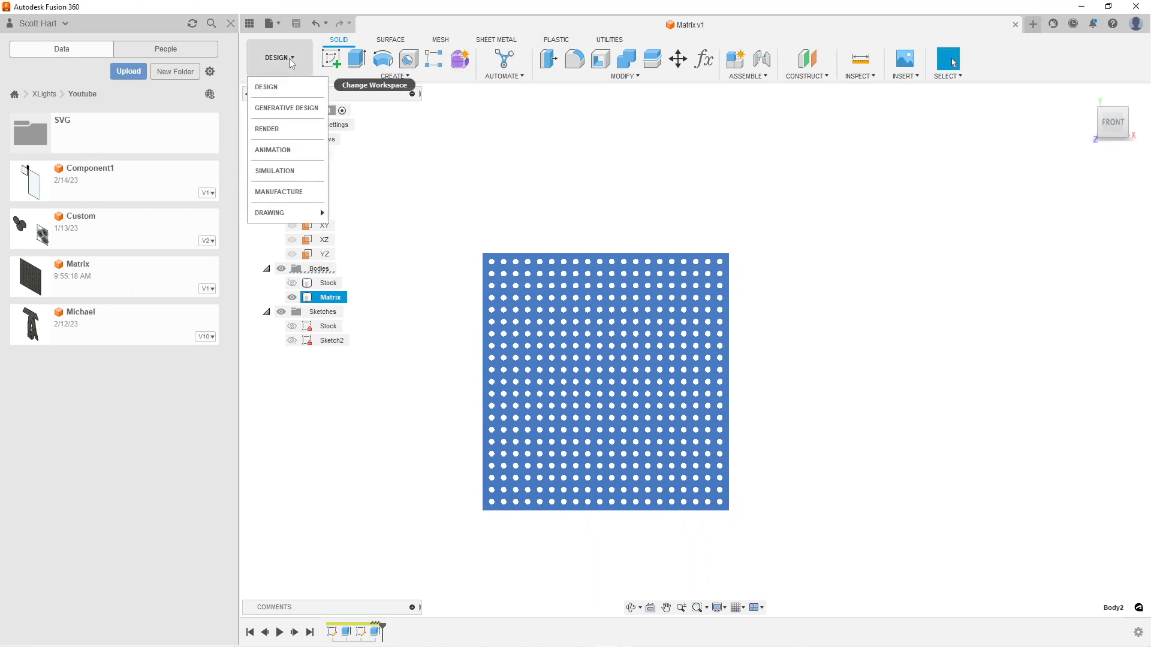
click(272, 194)
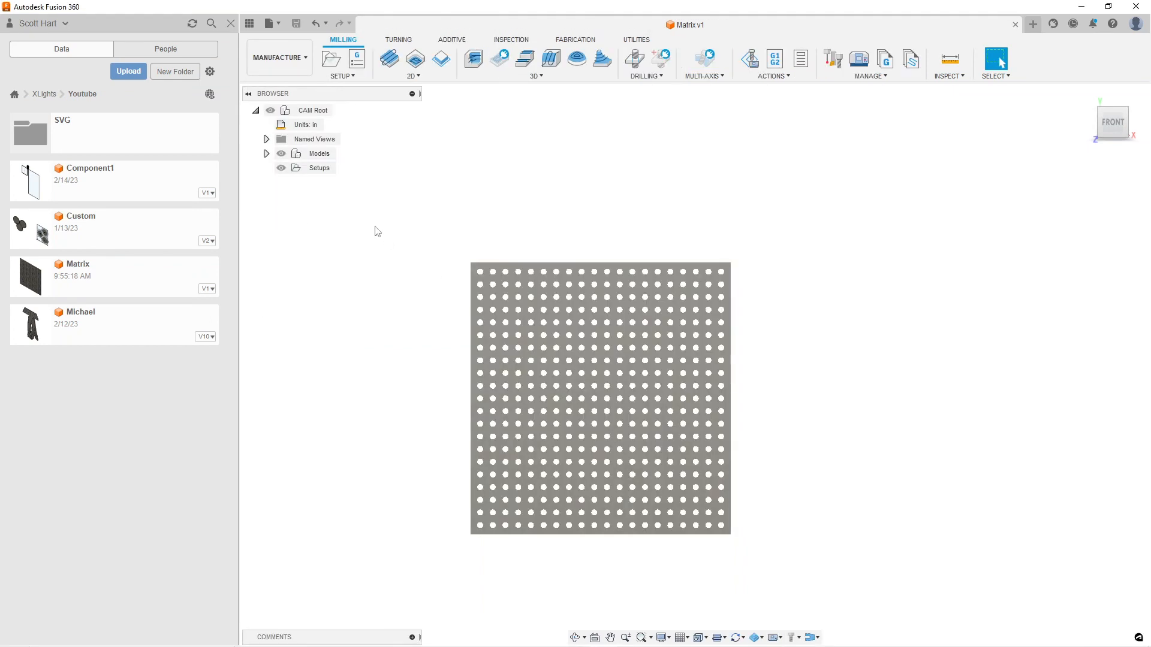
right_click(304, 171)
click(320, 175)
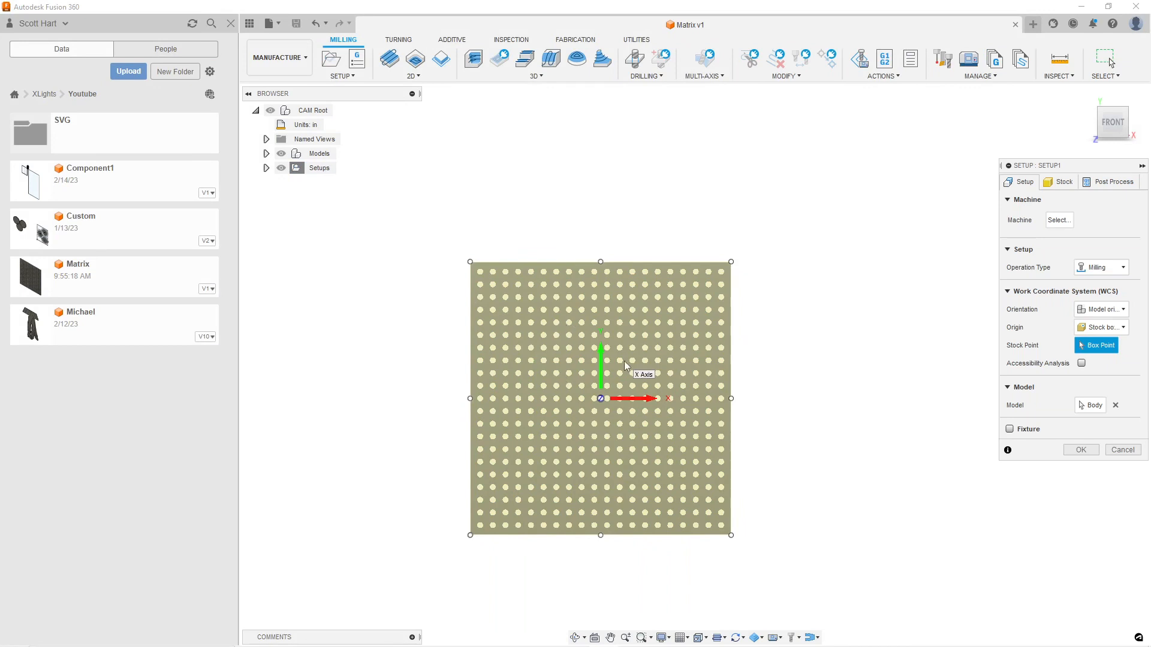
click(1064, 183)
click(1020, 185)
click(1123, 310)
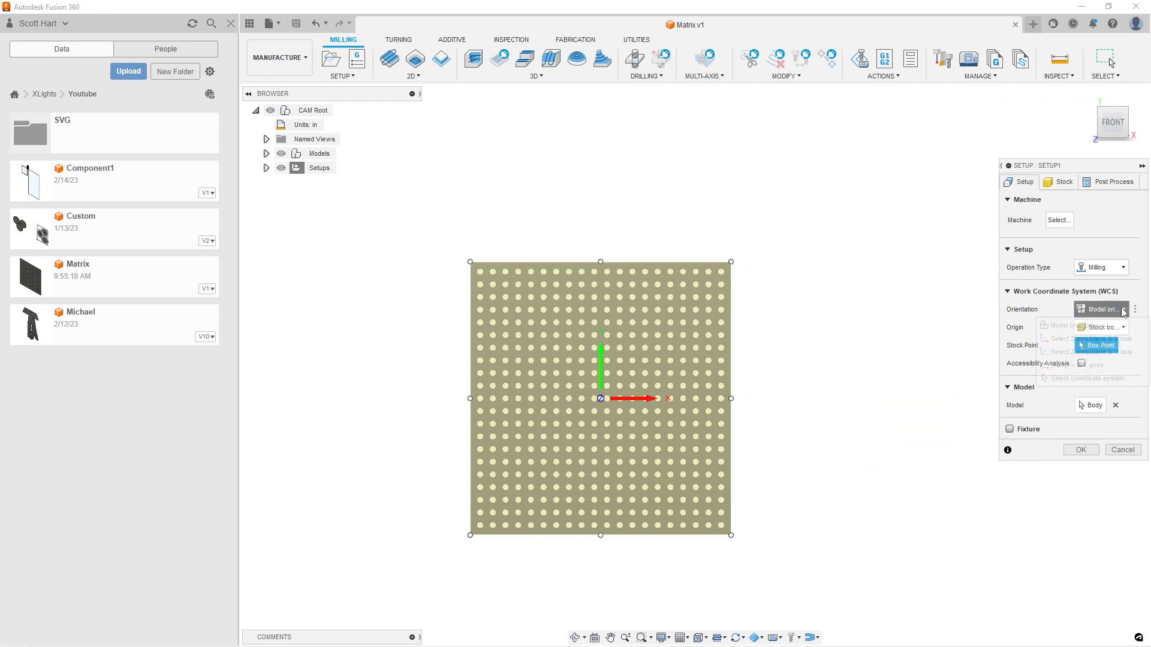
click(1122, 310)
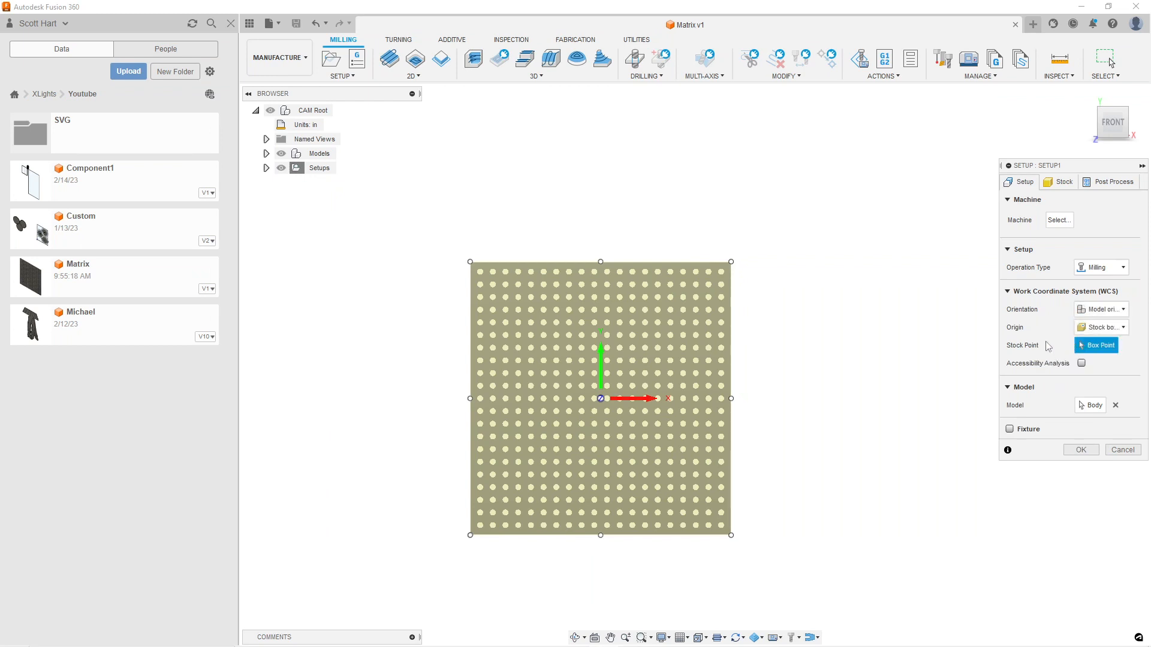
Set the setup's stock mode to From solid and choose the Stock body as the stock solid
click(1064, 185)
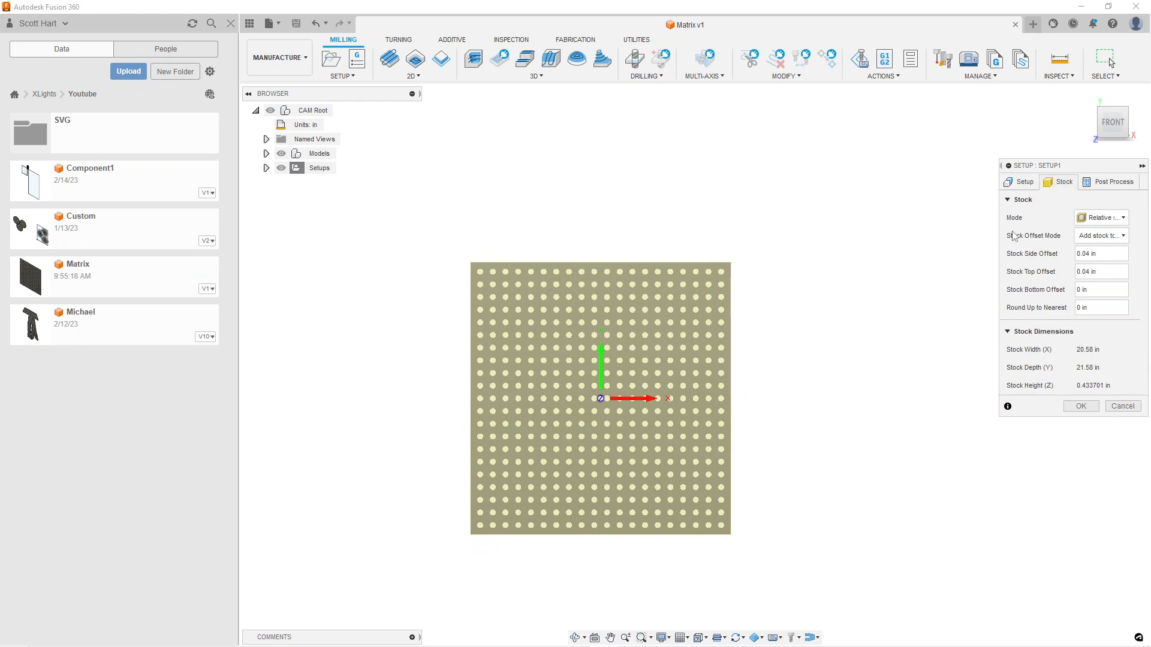
click(1121, 219)
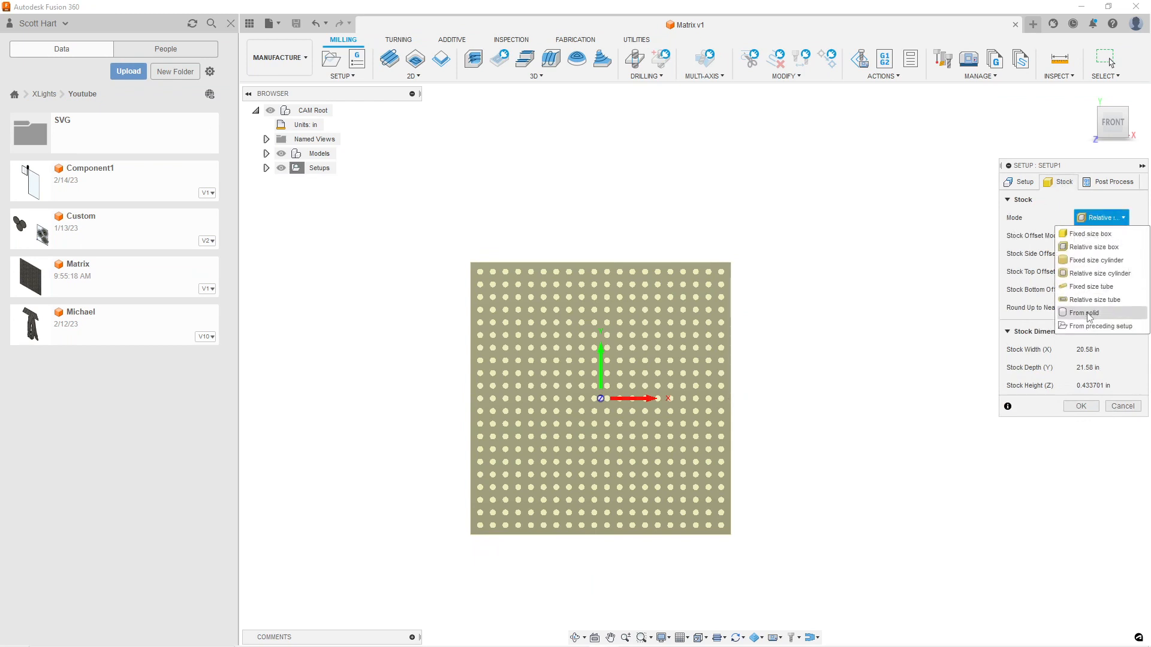
click(1097, 312)
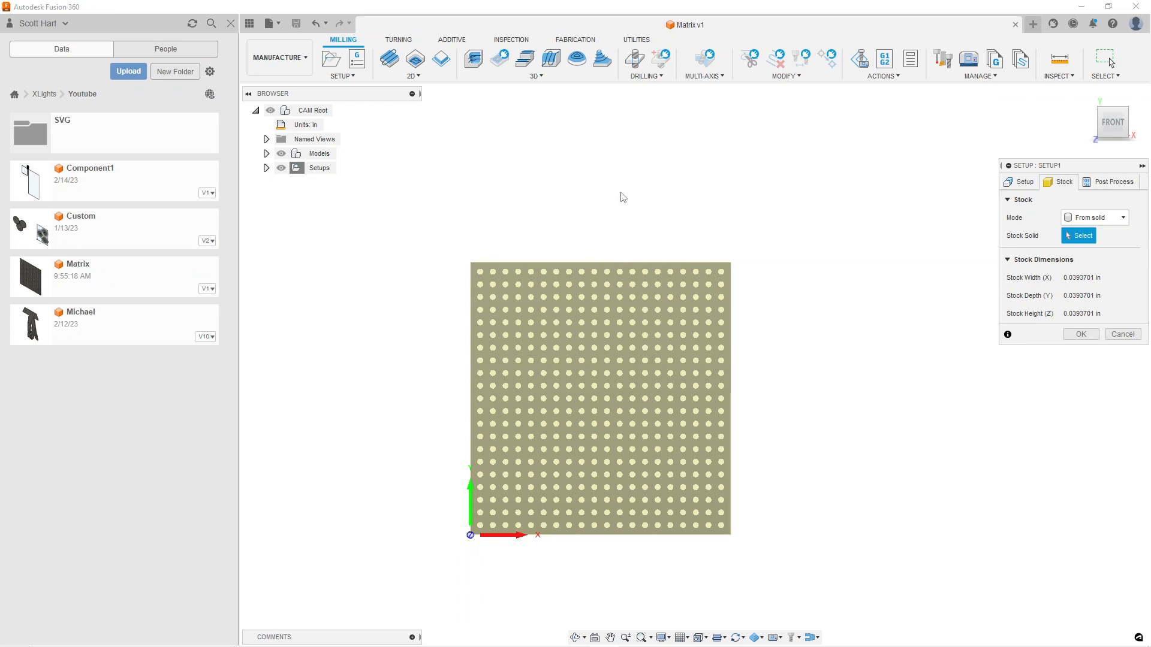
click(266, 154)
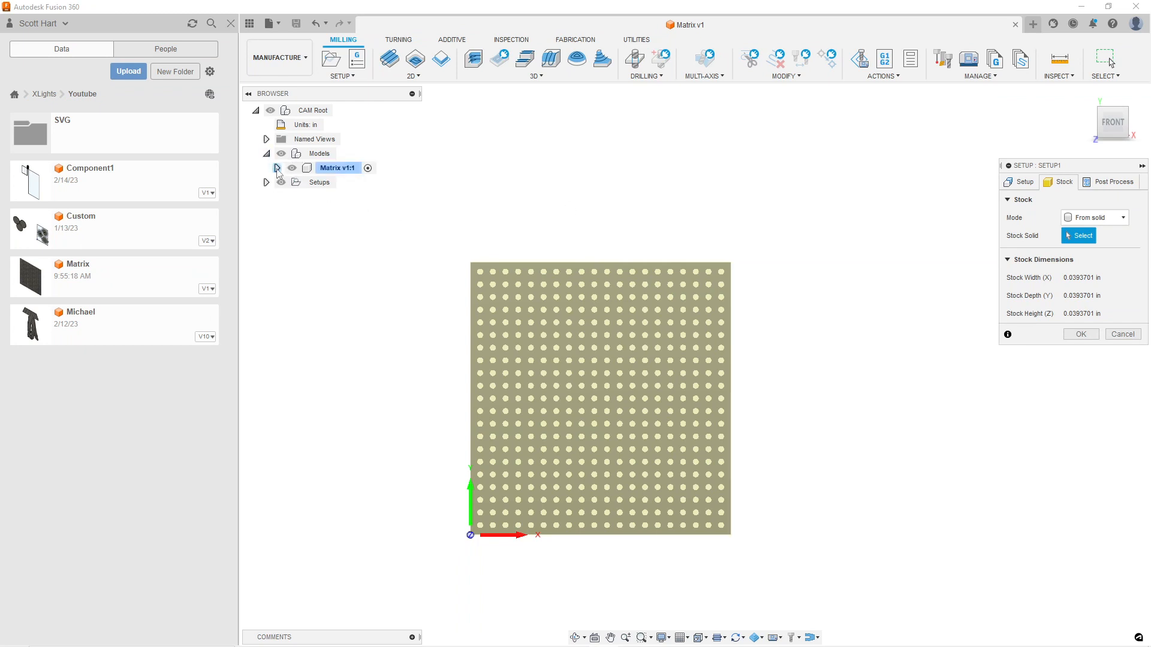
click(278, 168)
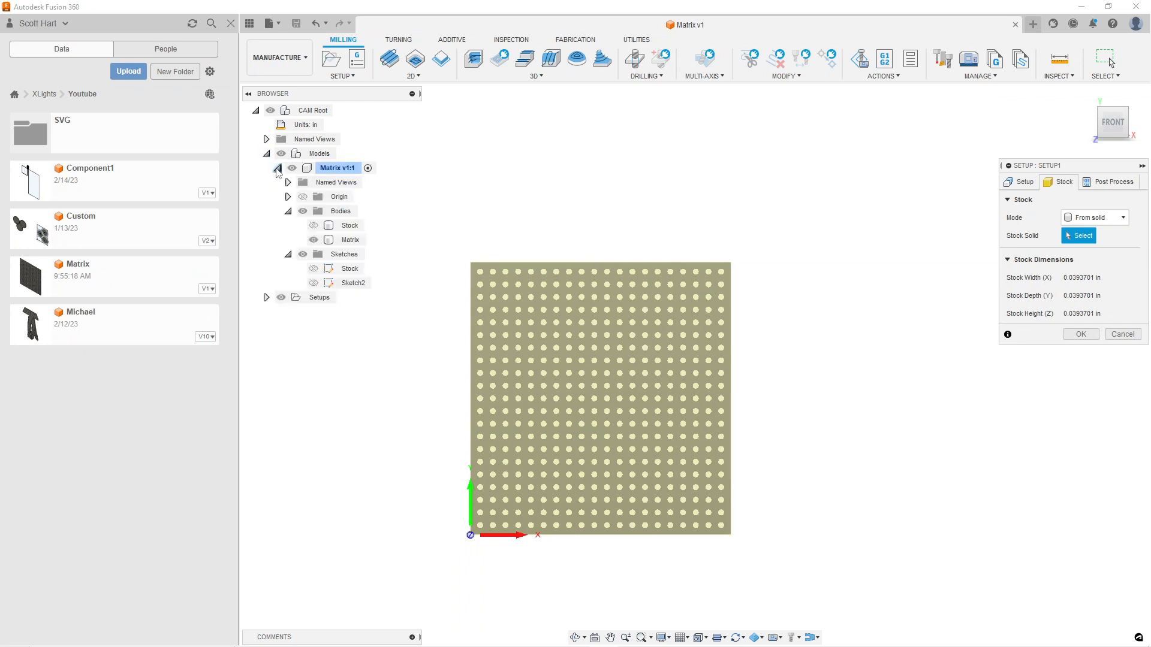
click(353, 227)
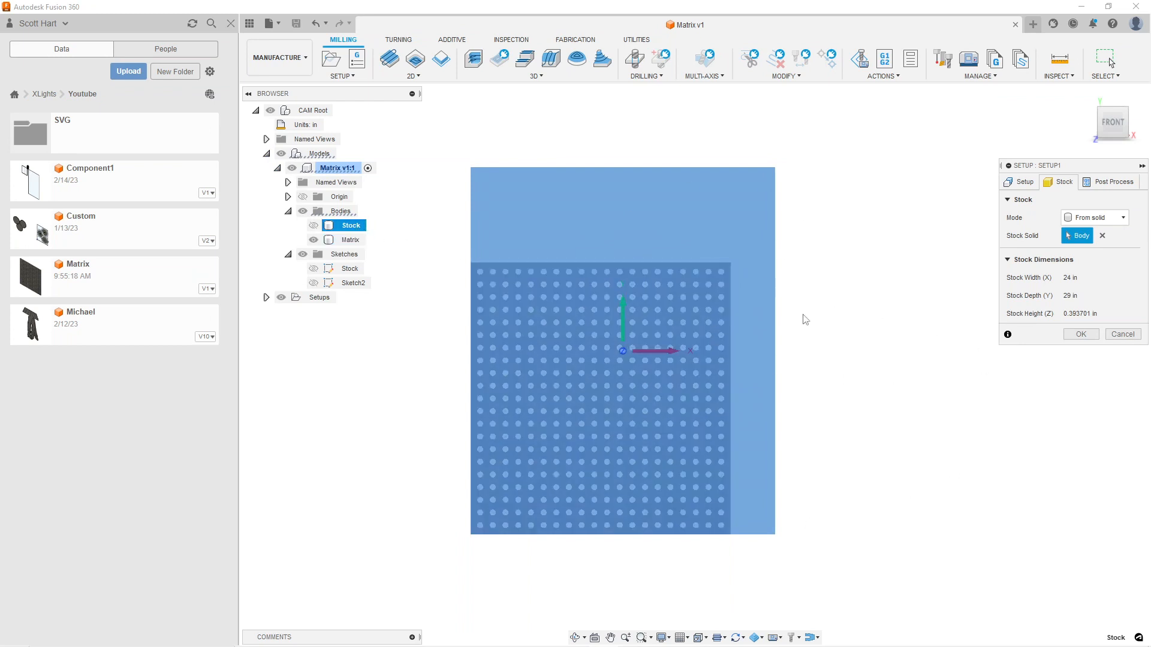
Try to place the setup's work coordinate origin on the stock box point at the sheet's lower-left corner
click(1021, 183)
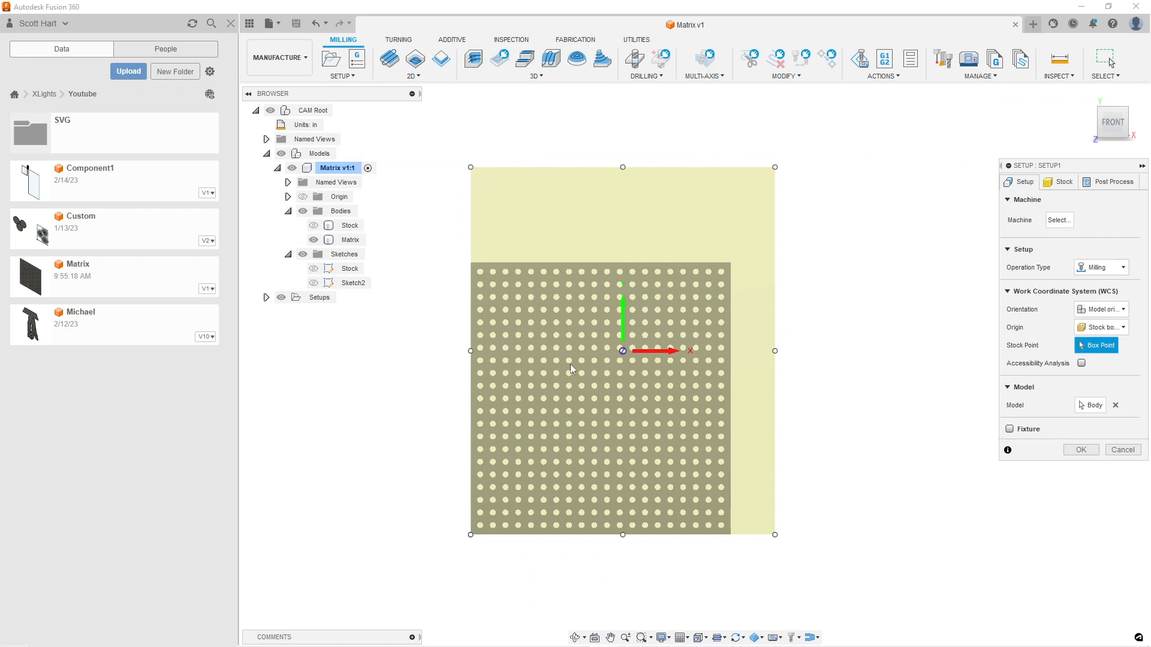
scroll(635, 374, up, 1)
shift+middle_drag(558, 455, 675, 341)
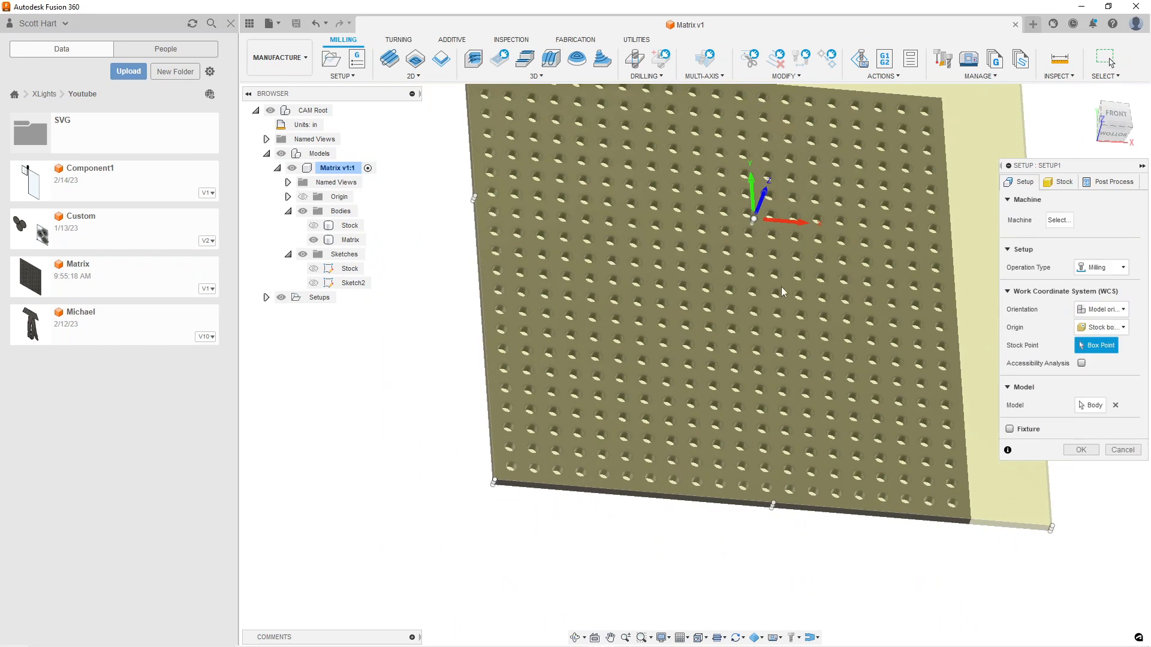
scroll(493, 489, up, 5)
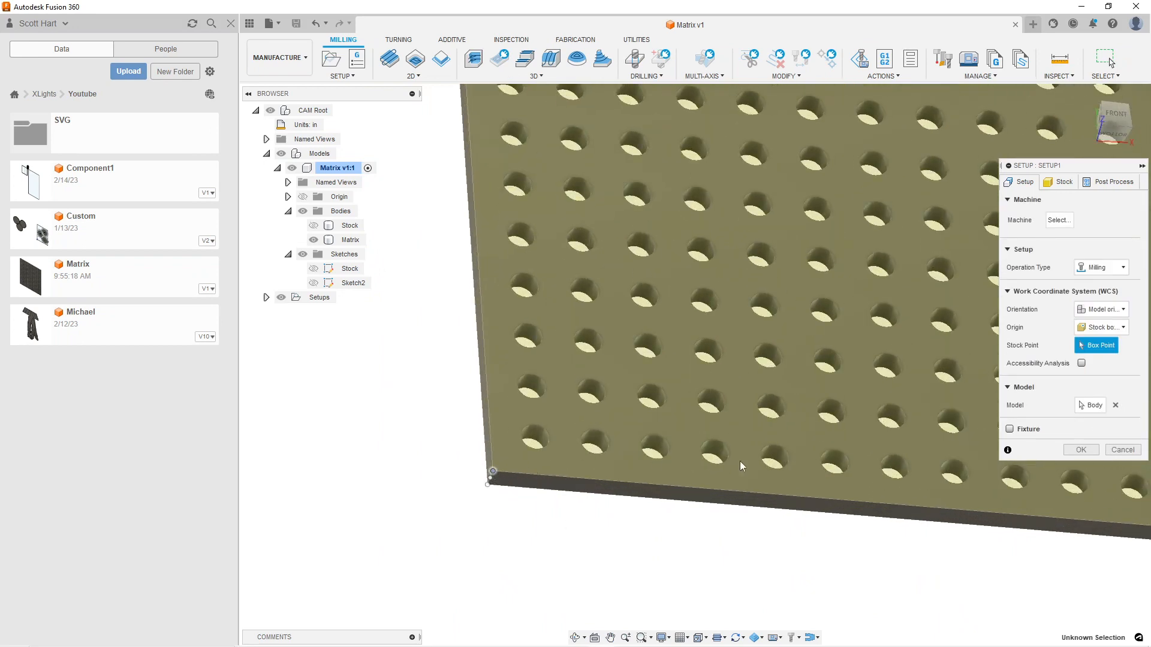
click(1108, 349)
click(492, 472)
scroll(992, 437, down, 3)
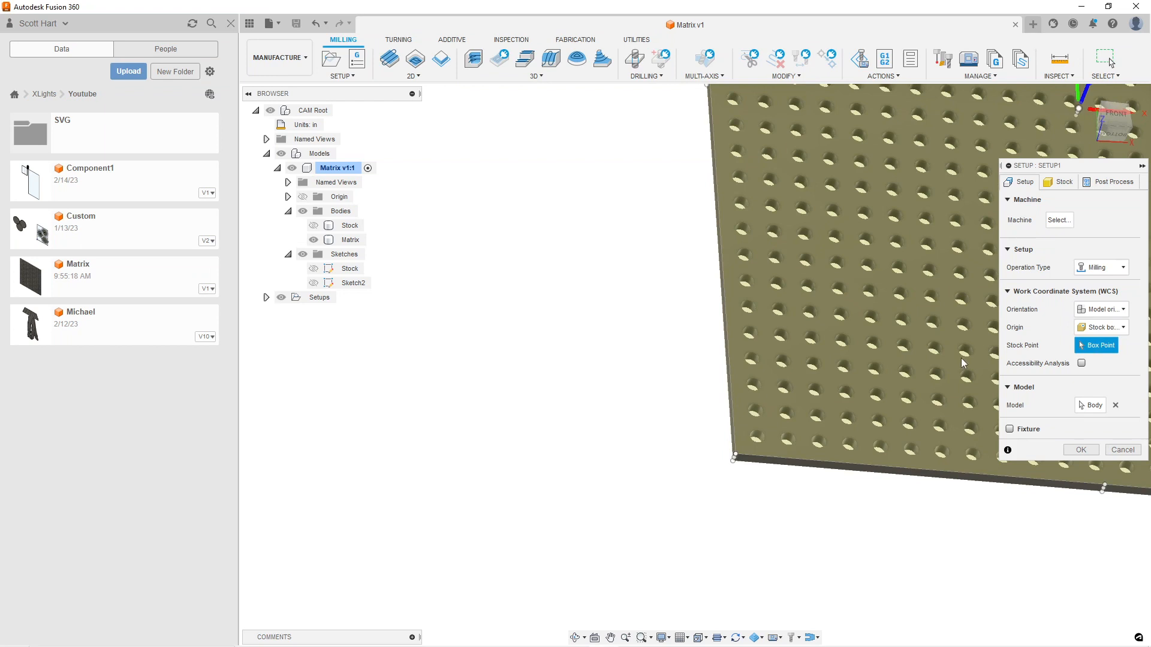
middle_drag(950, 339, 800, 395)
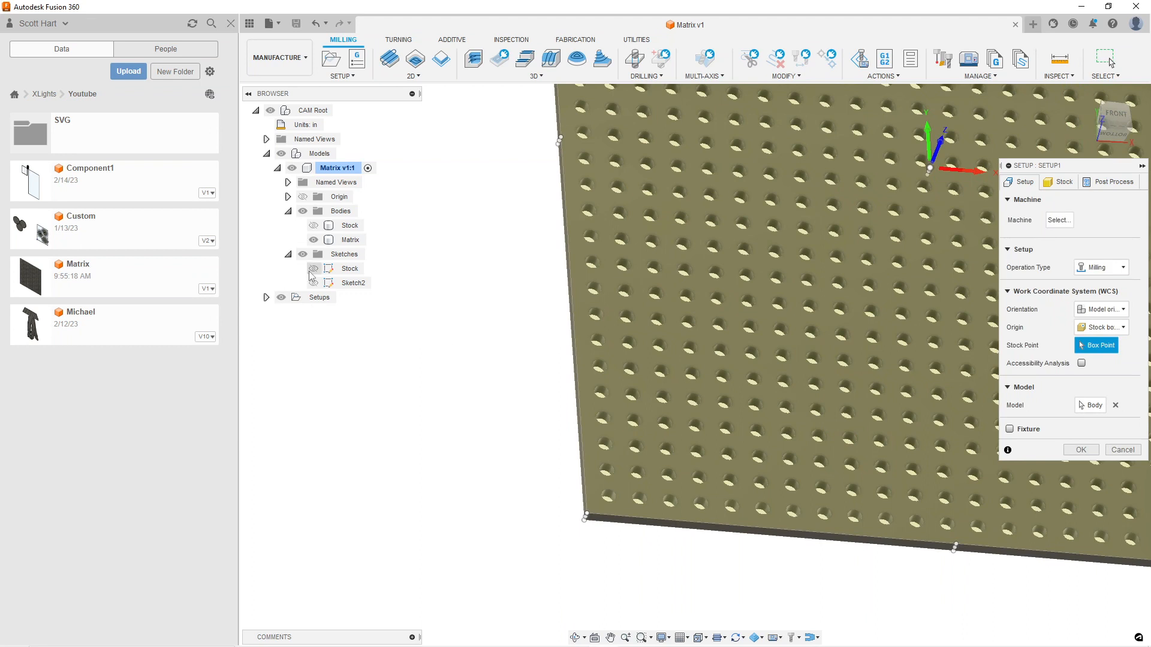
Show the Stock body instead of Matrix and set the work coordinate origin to a selected point at the stock's lower-left corner
click(314, 226)
click(313, 239)
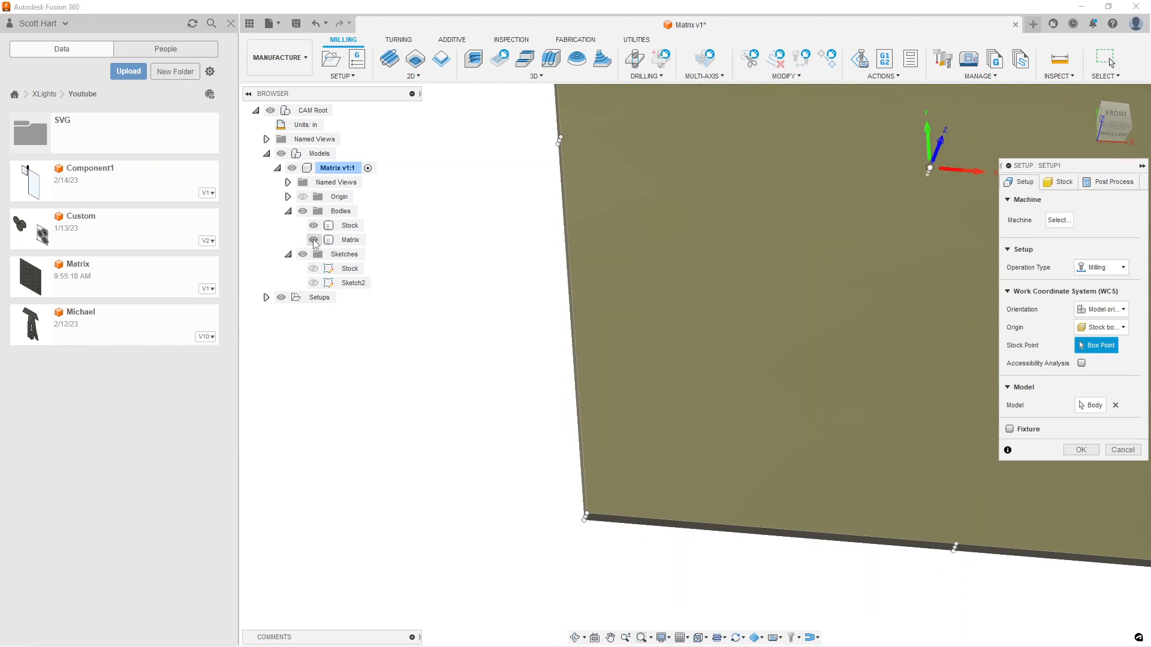
click(587, 514)
click(1112, 329)
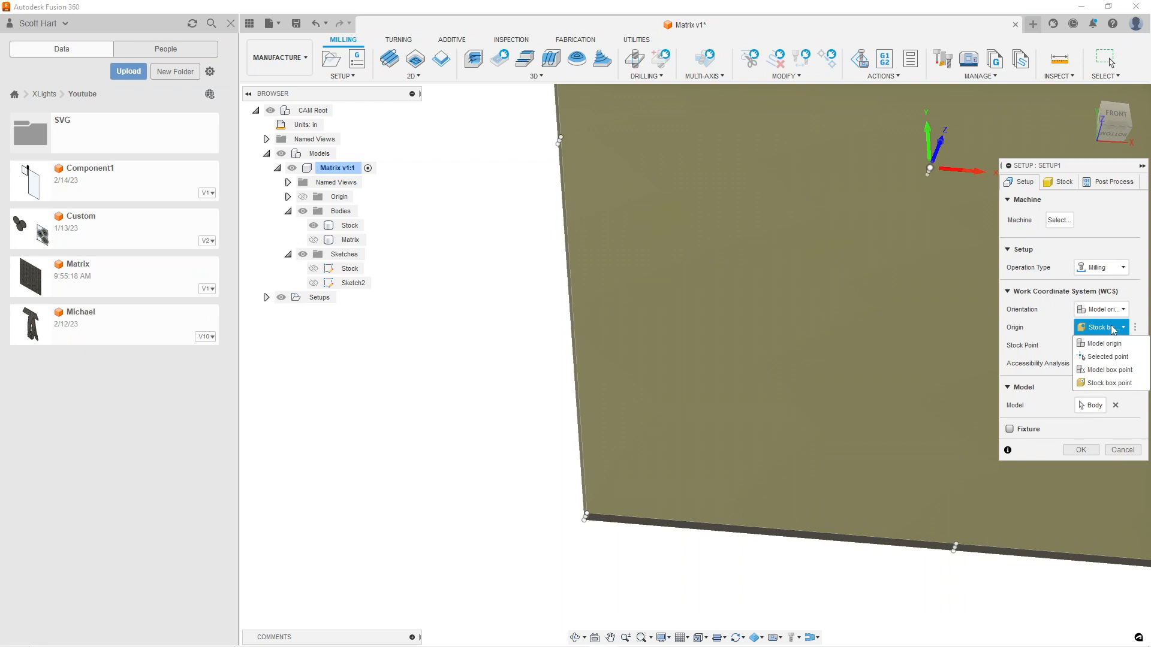
click(1108, 357)
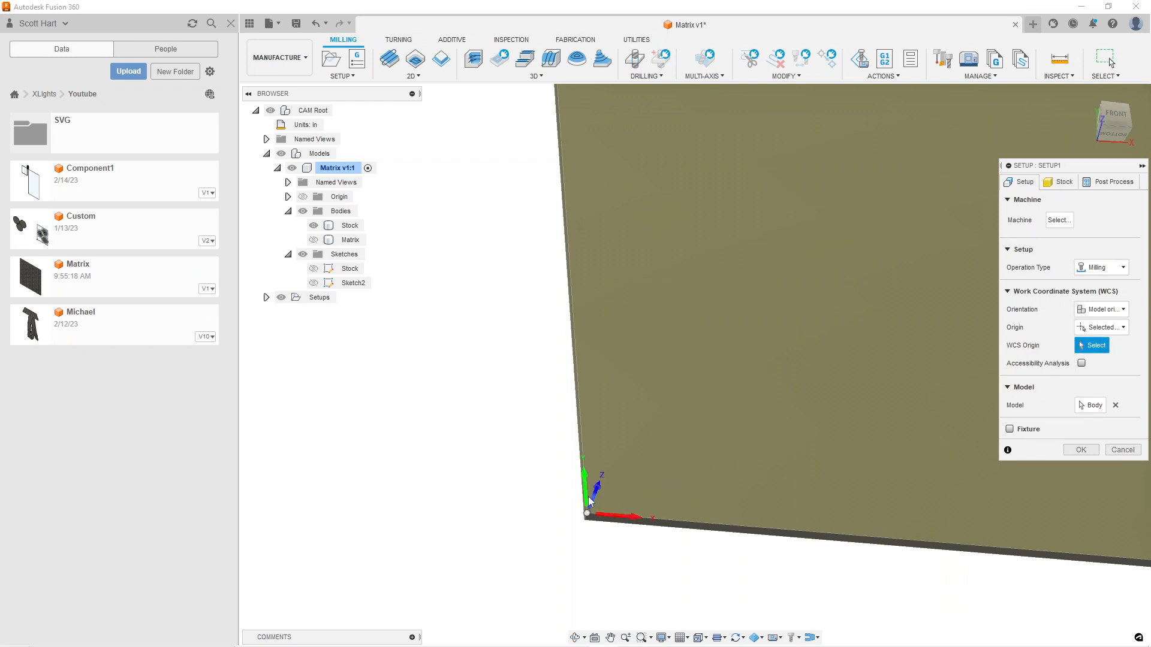
scroll(590, 497, up, 2)
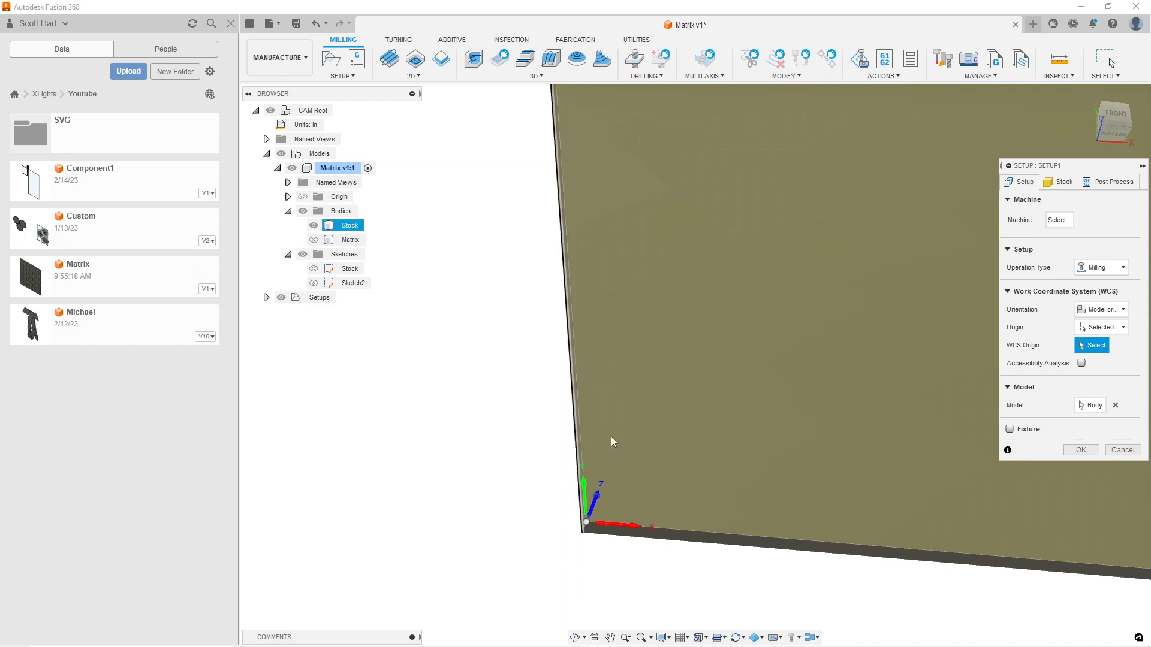
scroll(704, 490, down, 2)
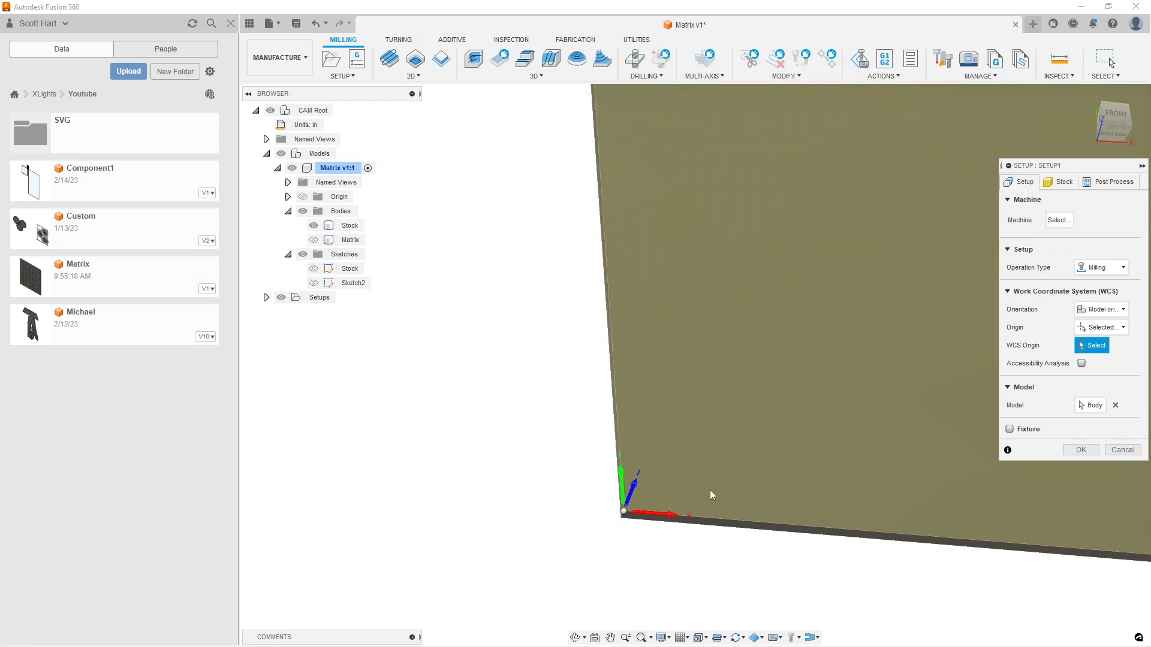
scroll(718, 419, up, 4)
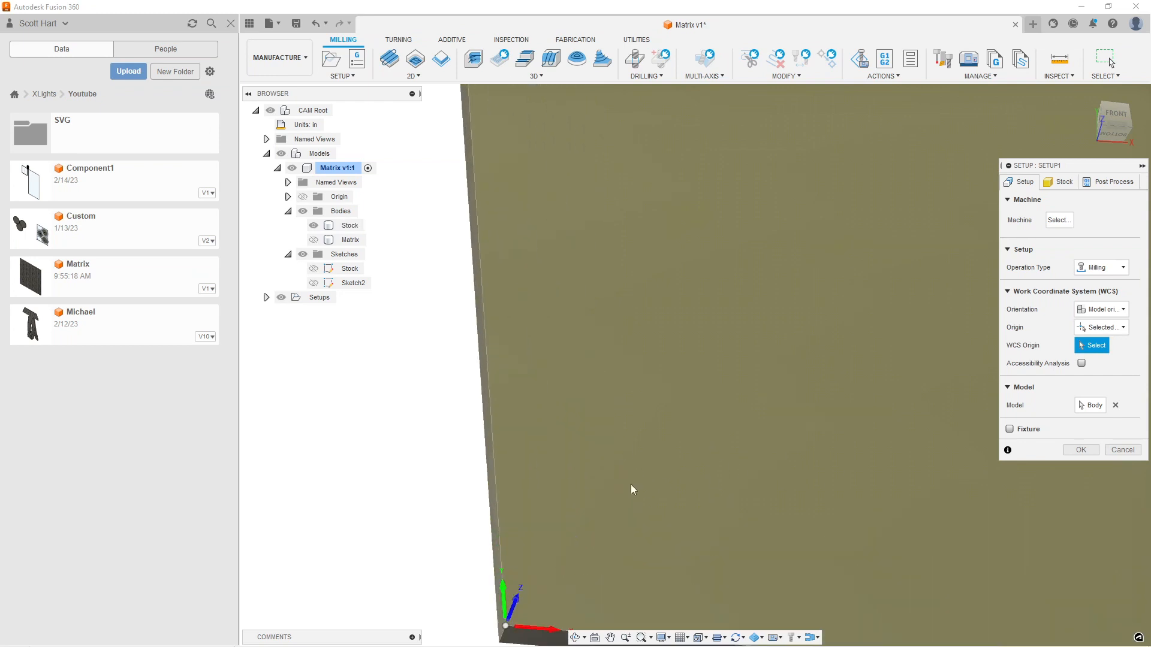
middle_drag(632, 486, 698, 306)
scroll(661, 435, up, 1)
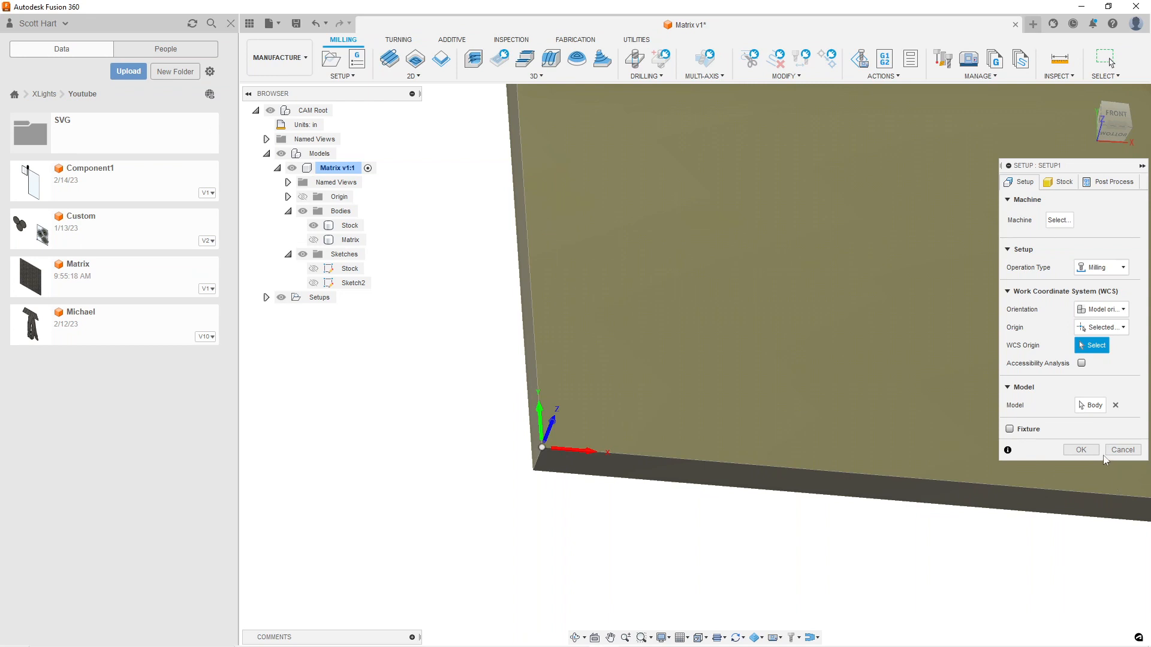
Hide the Stock body, show the Matrix body again, and finish the setup with Matrix selected as its model
click(1094, 406)
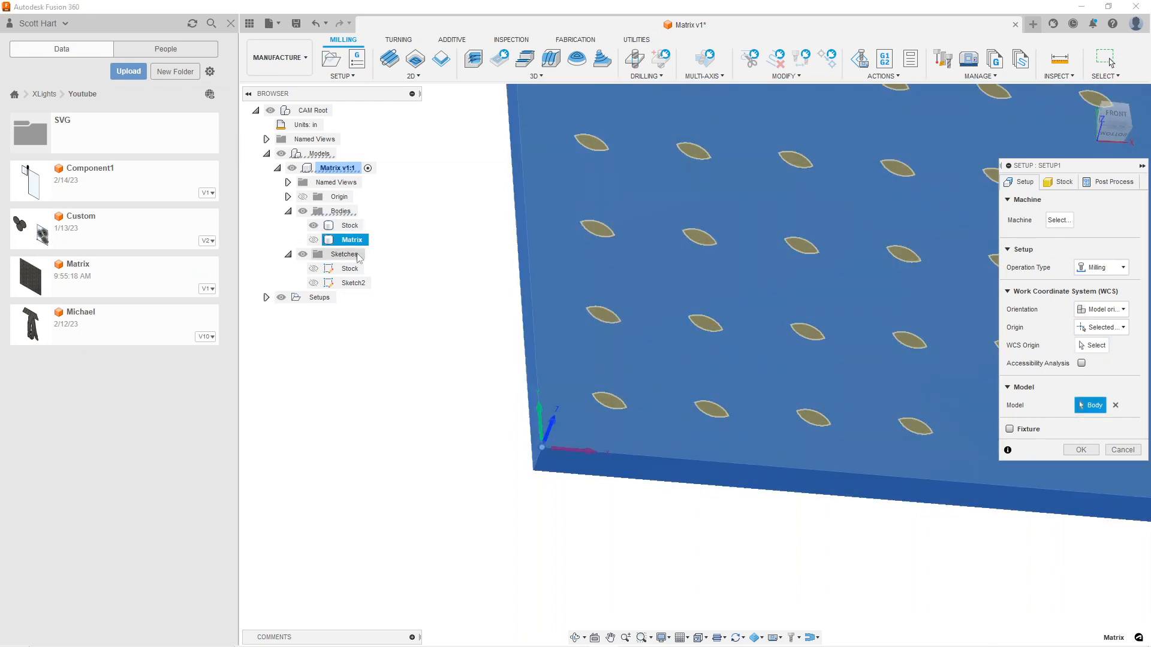
click(314, 229)
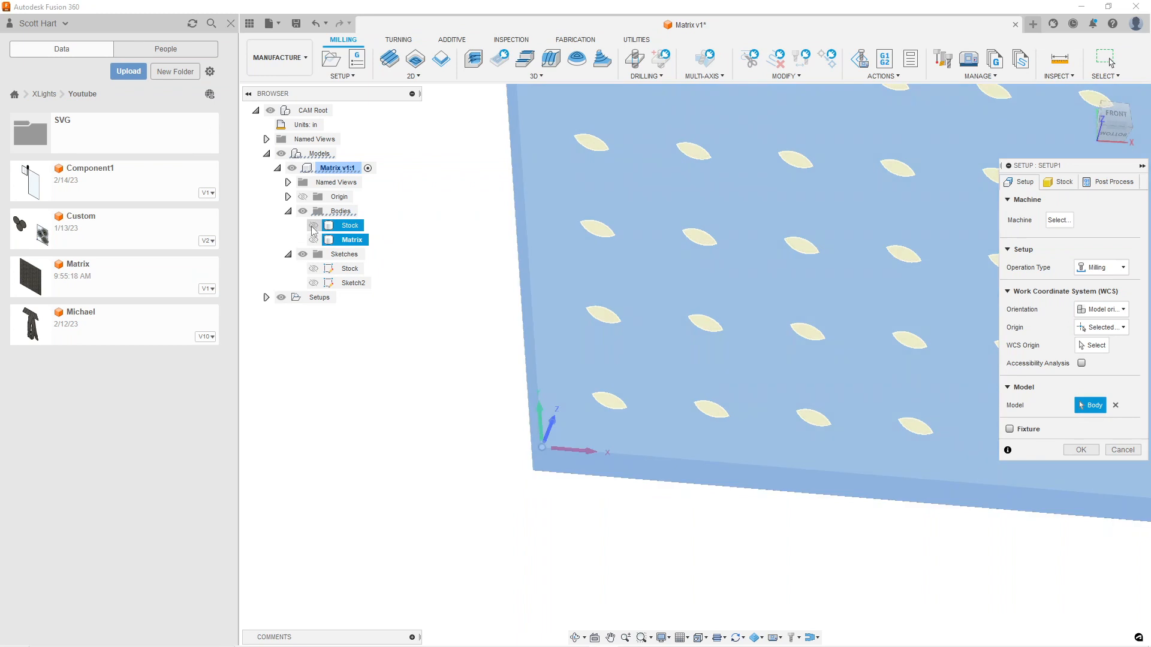
click(311, 226)
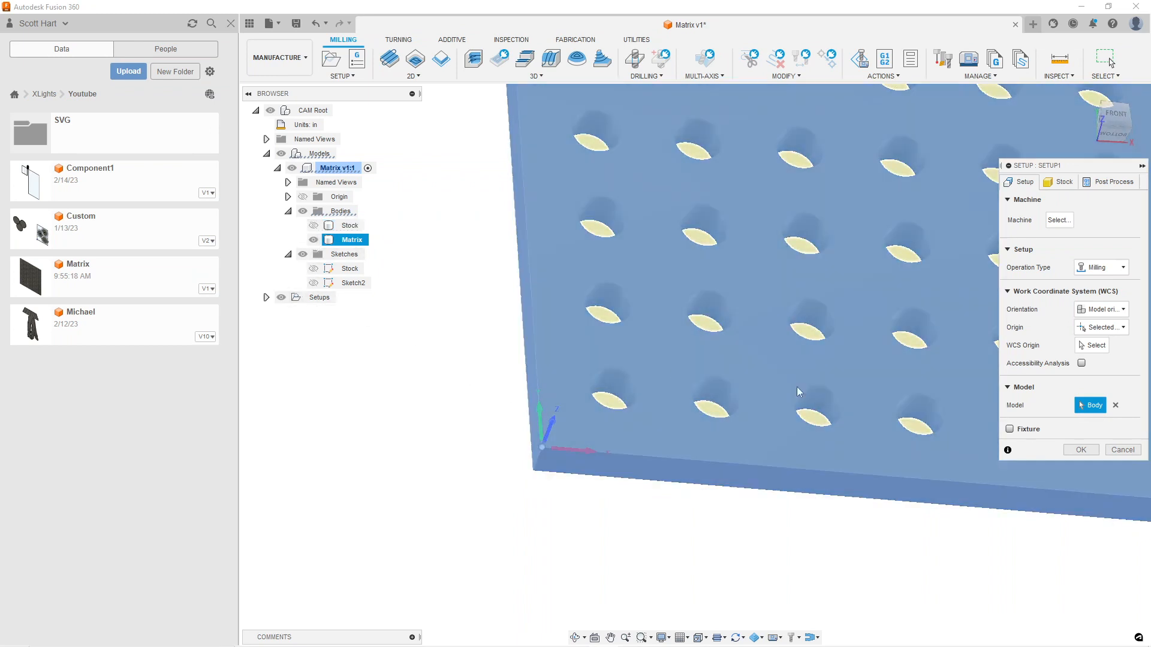
click(345, 246)
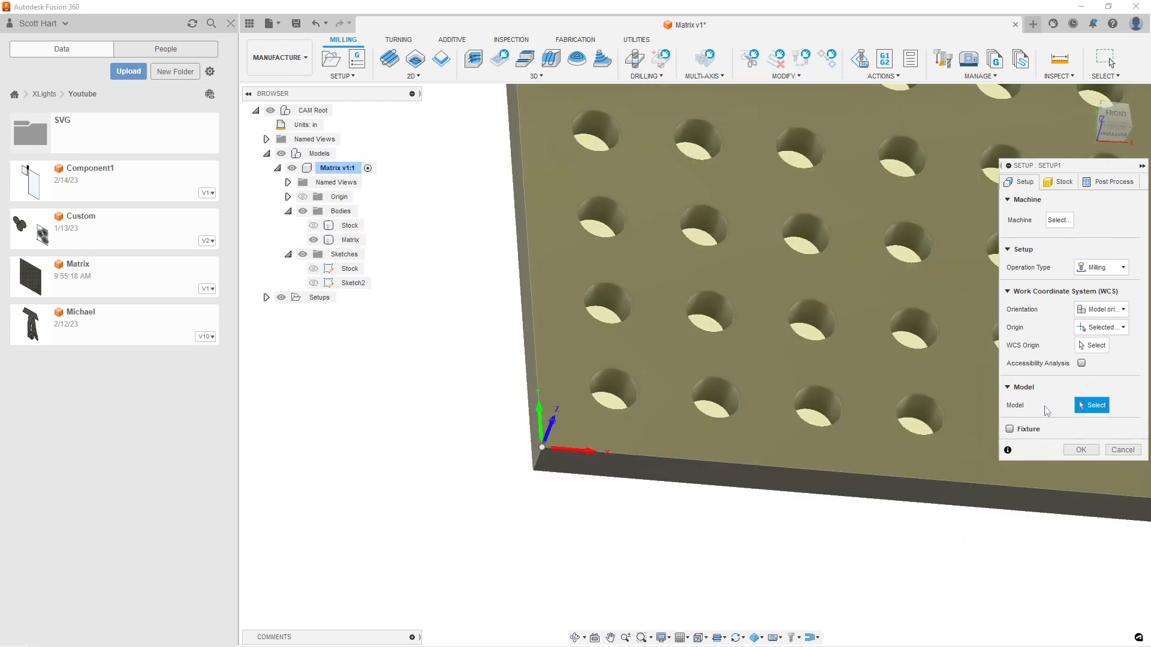
click(351, 240)
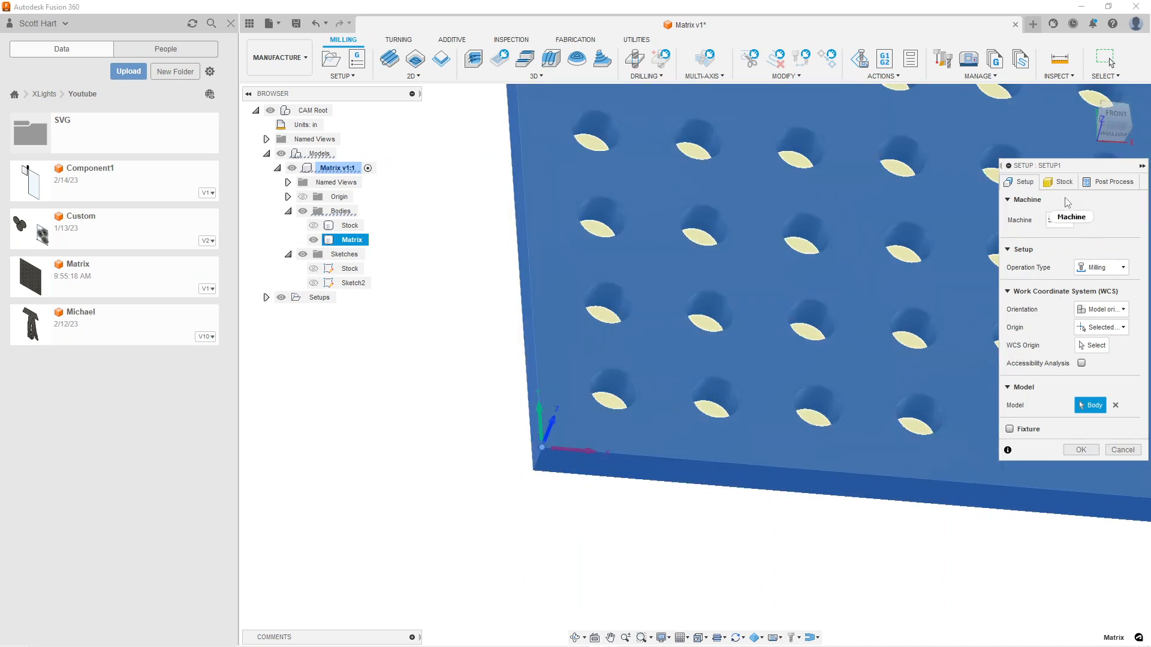
click(1080, 449)
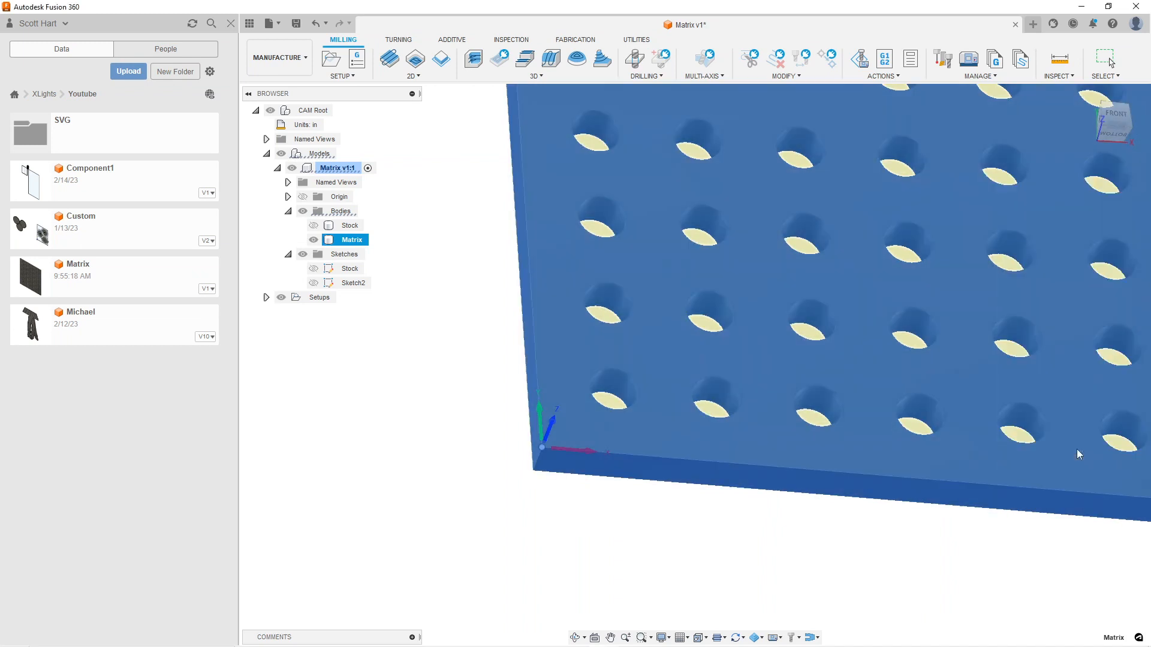
Inspect the panel's position on the stock and review the work coordinate and stock settings of Setup1
scroll(912, 424, down, 3)
scroll(805, 376, down, 6)
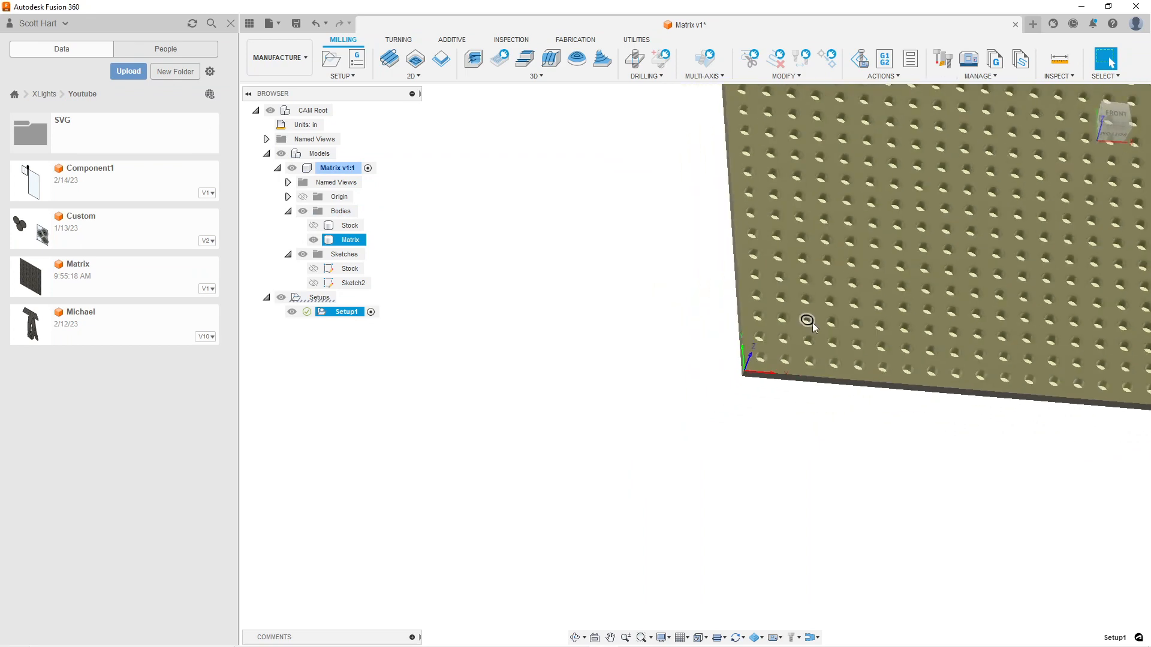
middle_drag(822, 272, 591, 398)
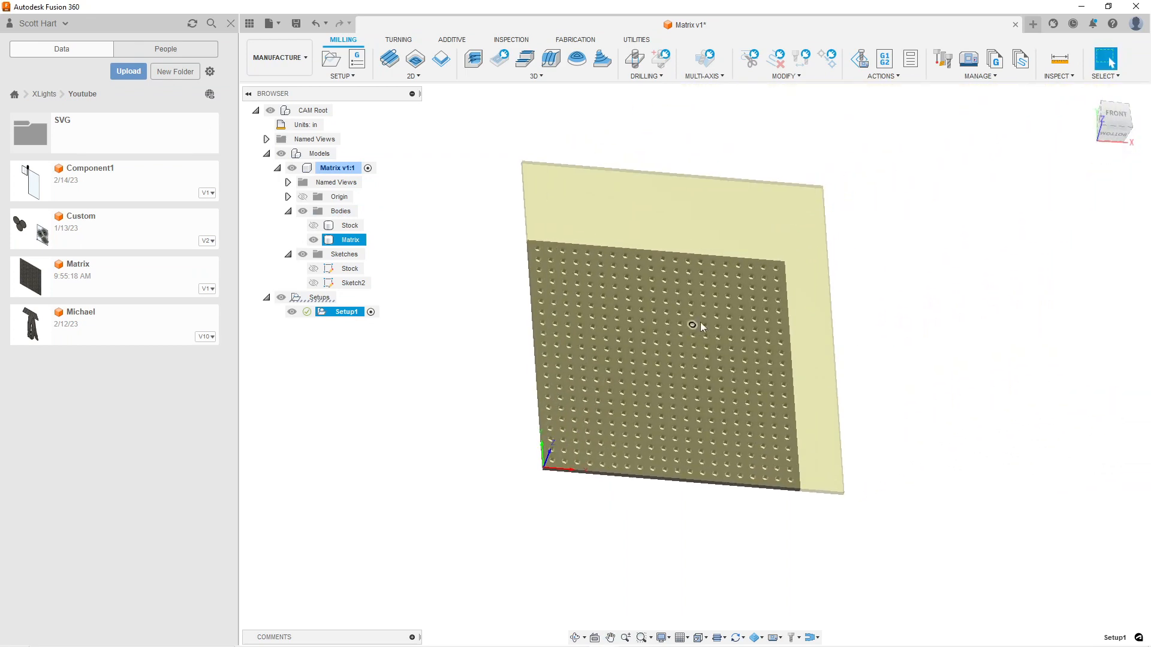
shift+middle_drag(715, 301, 695, 313)
scroll(617, 199, up, 7)
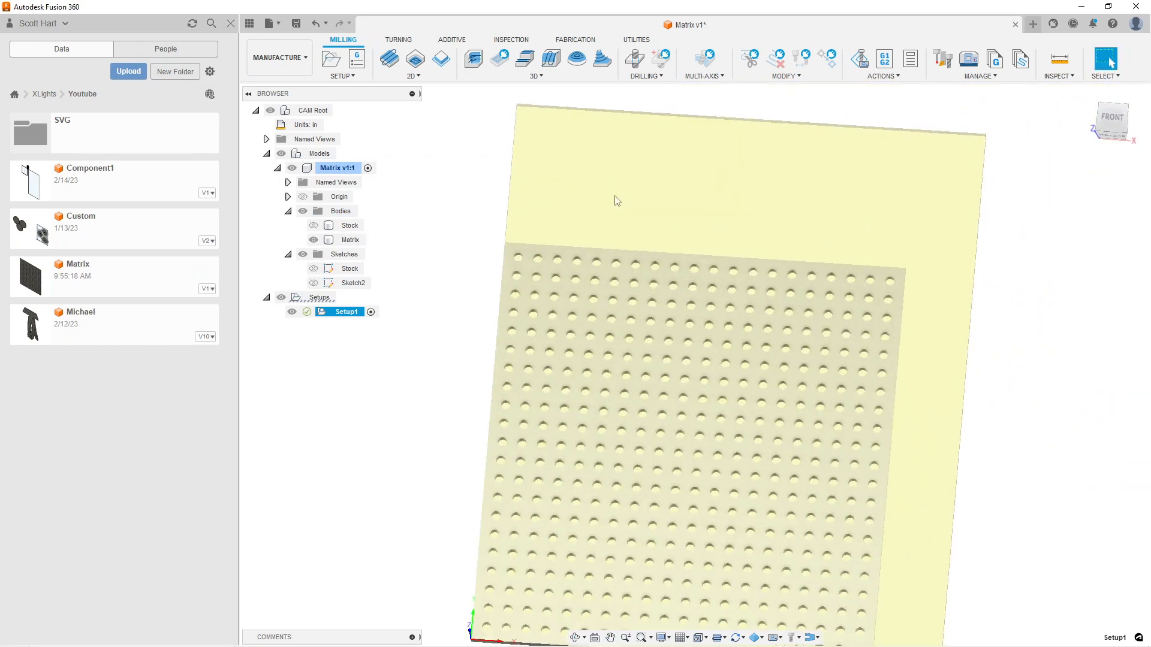
scroll(506, 250, down, 7)
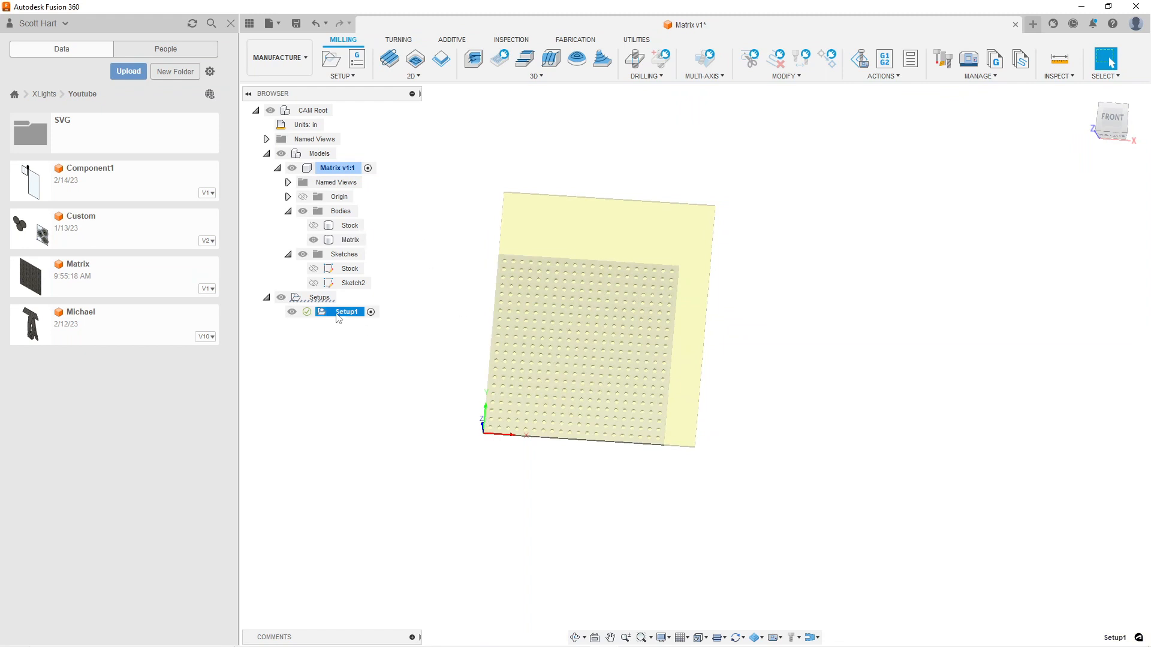
right_click(337, 314)
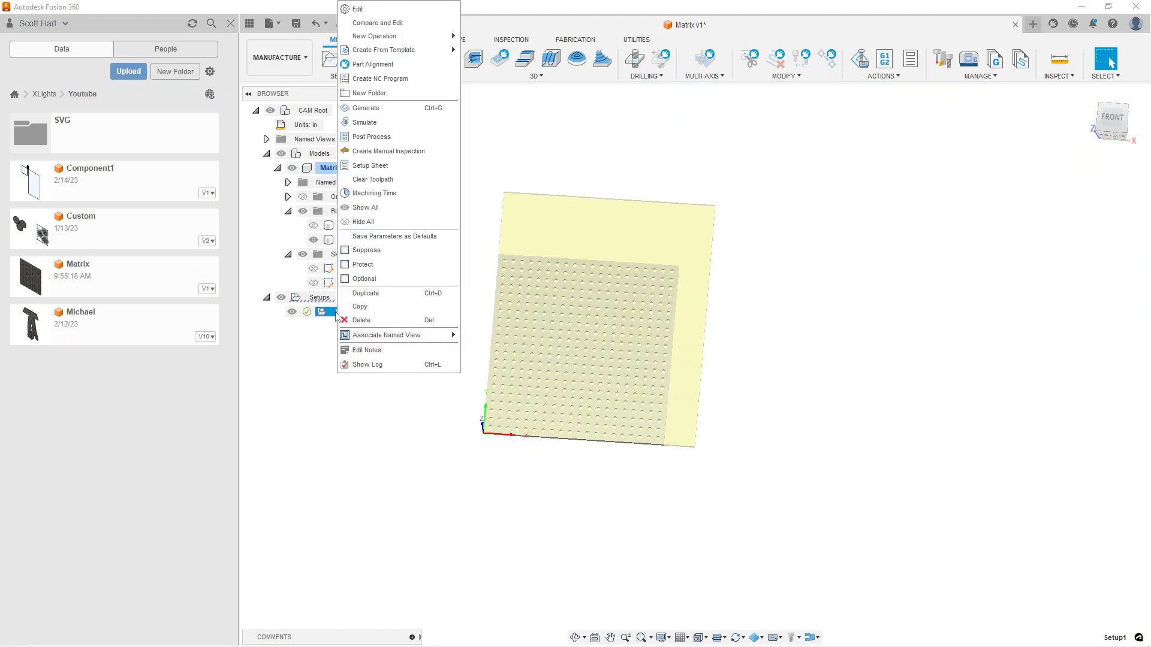
click(361, 8)
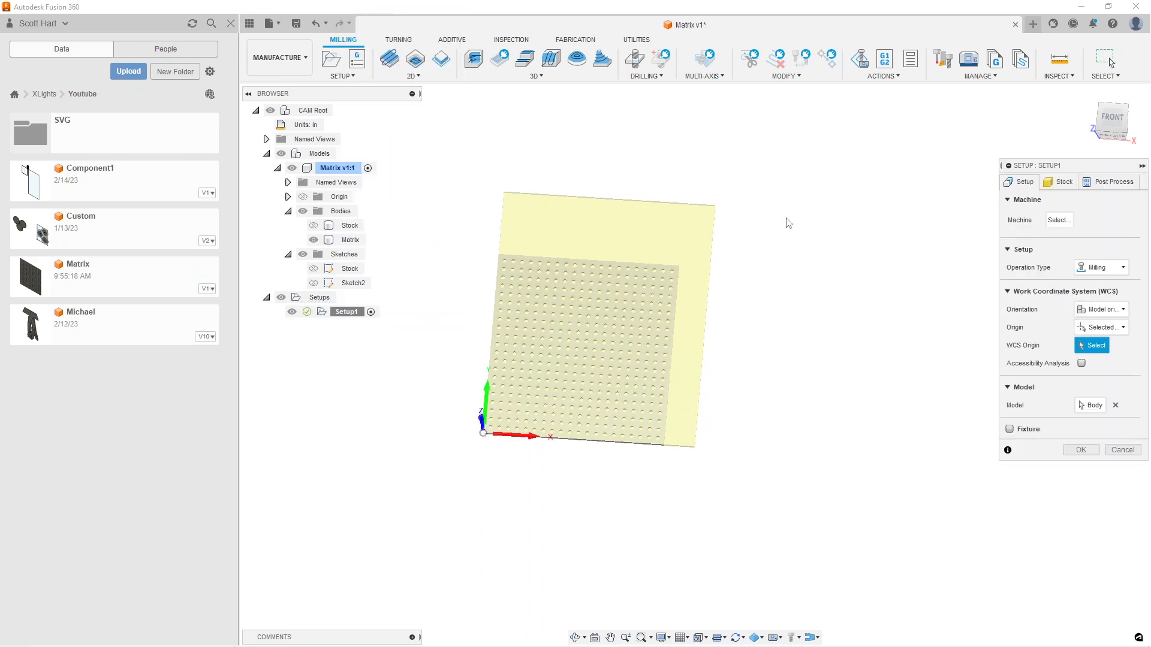
click(1048, 183)
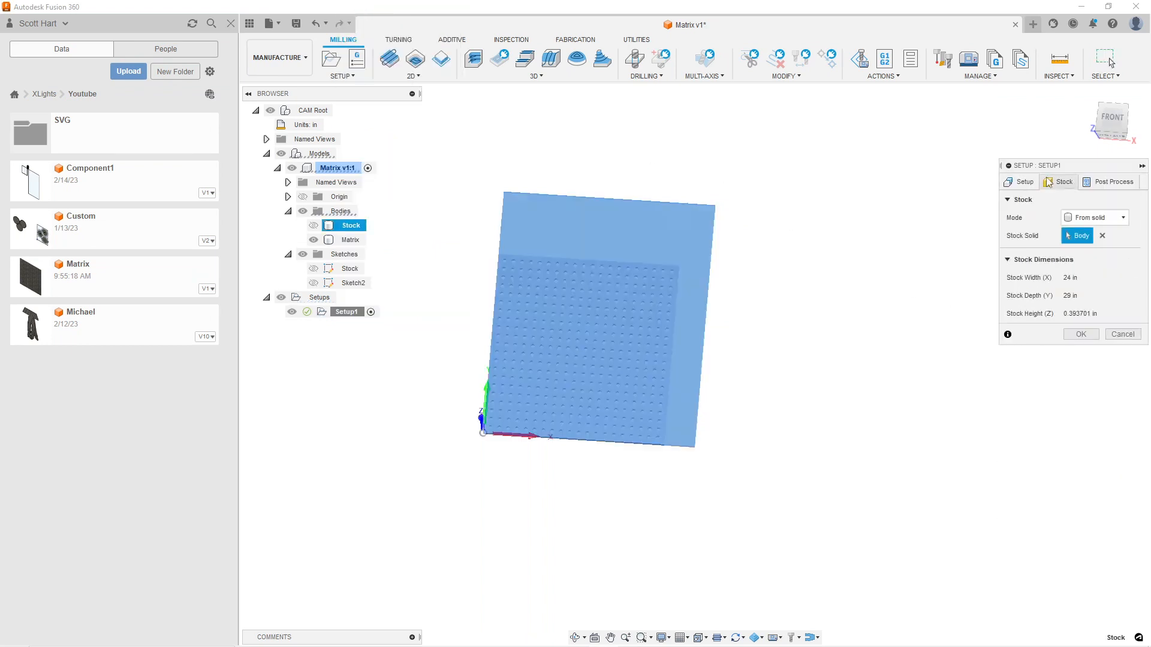
click(1021, 182)
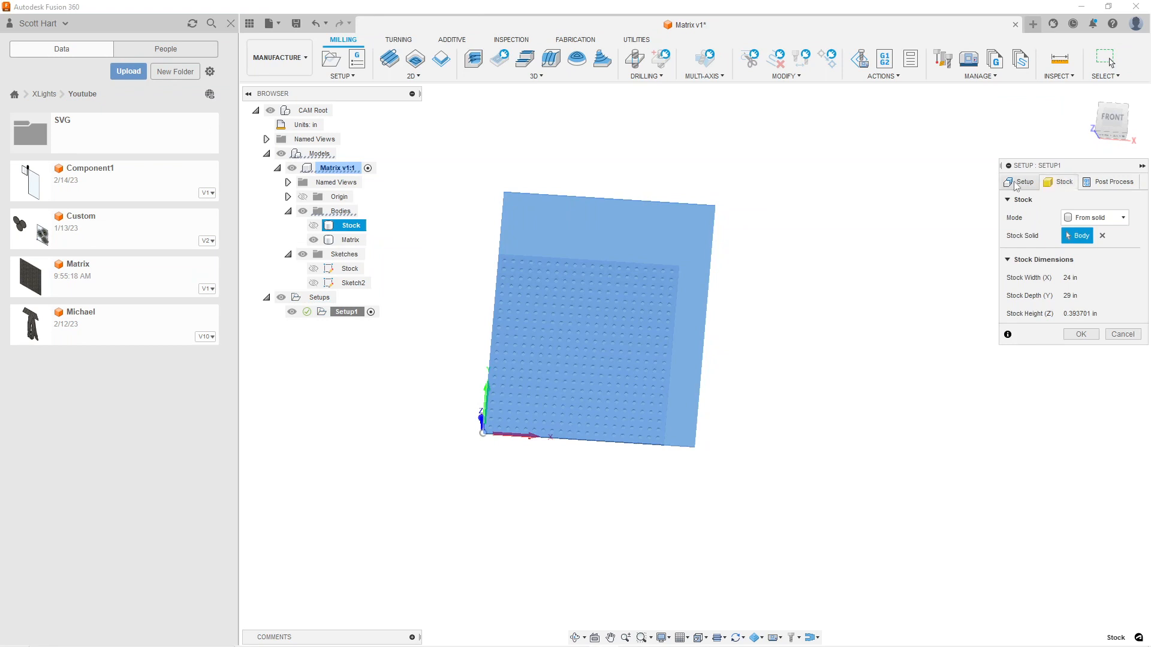
click(1057, 183)
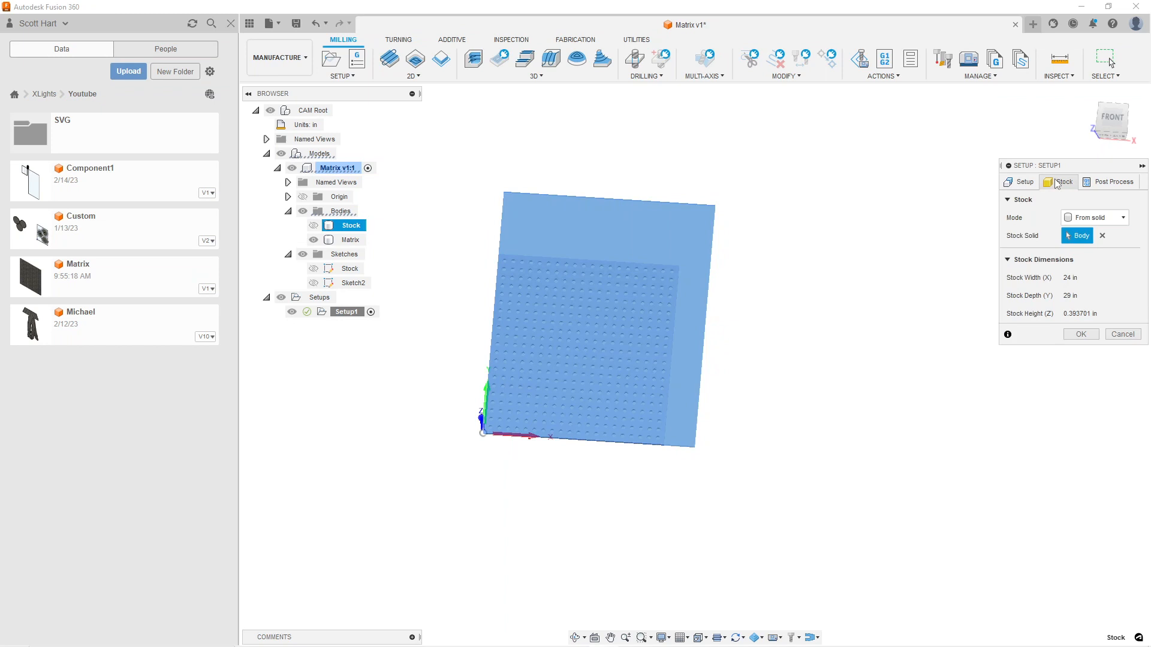
click(1025, 185)
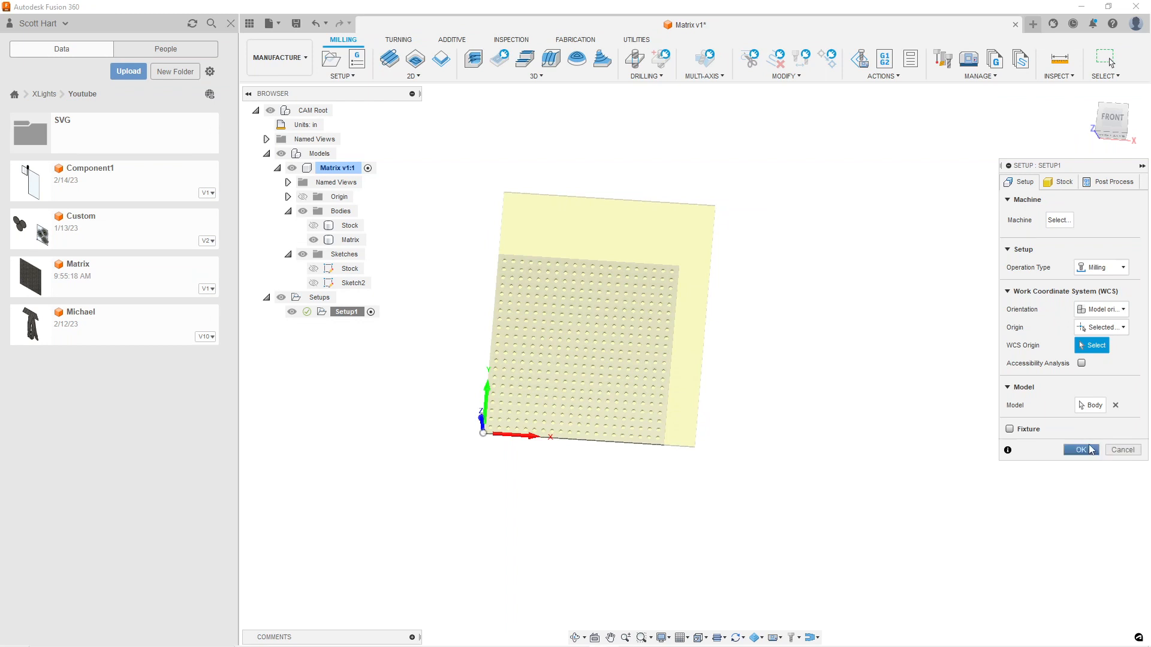
click(1080, 450)
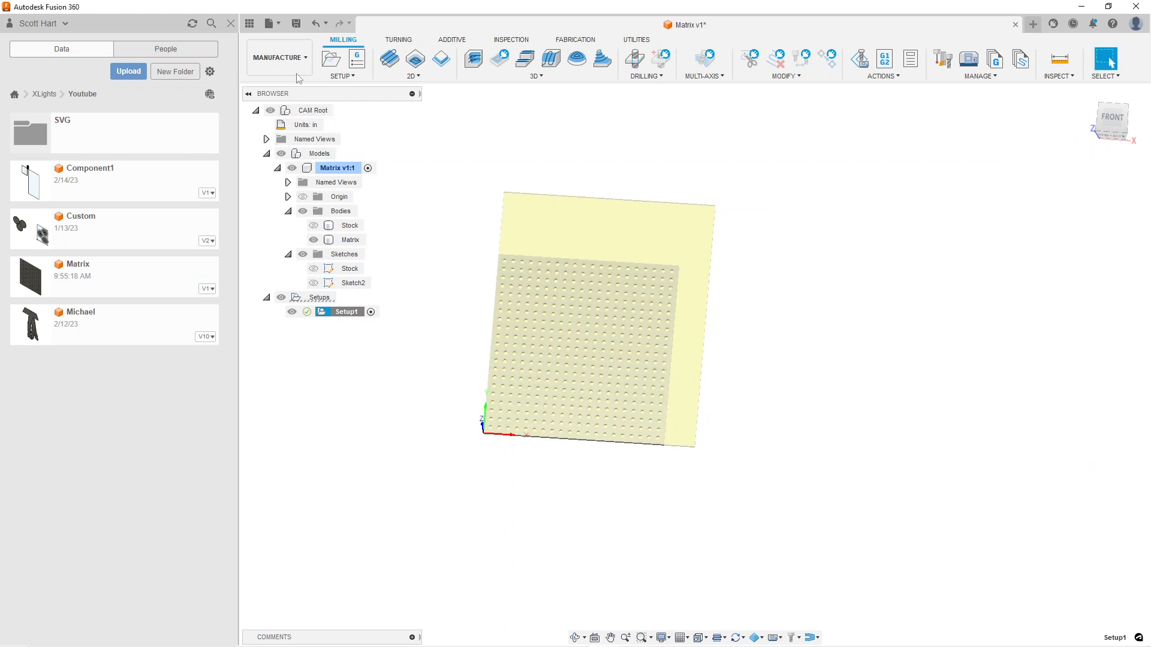
Switch to the Design workspace and show the Stock sketch outline while keeping the Stock body hidden
click(285, 58)
click(280, 87)
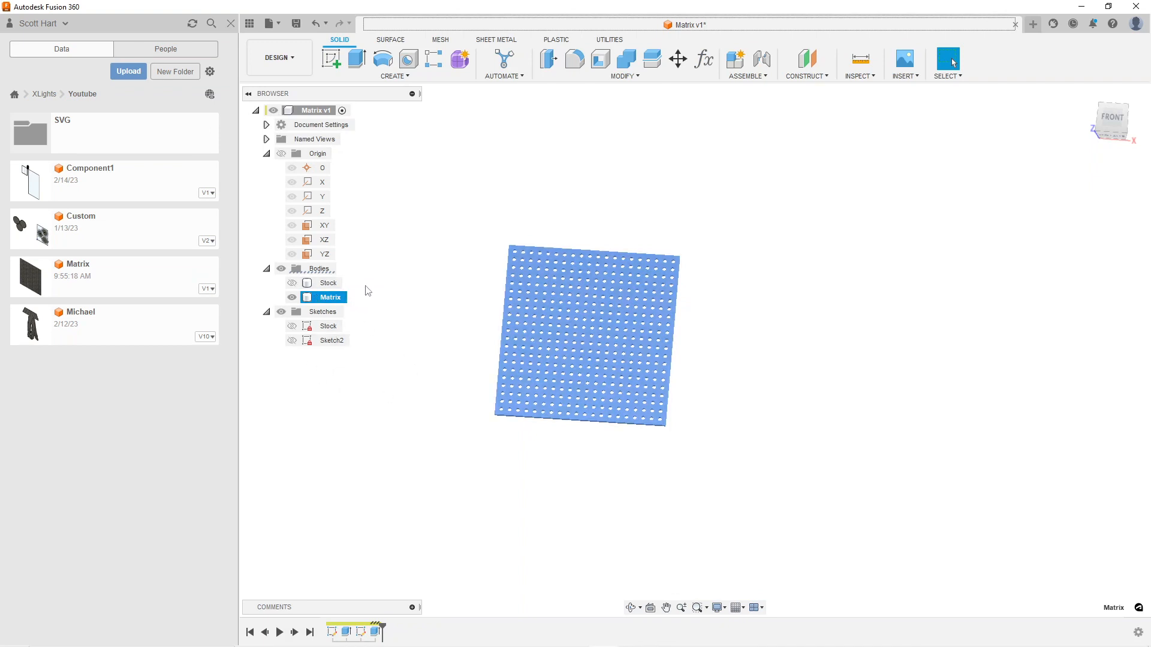
ctrl+click(295, 284)
ctrl+click(293, 285)
click(292, 326)
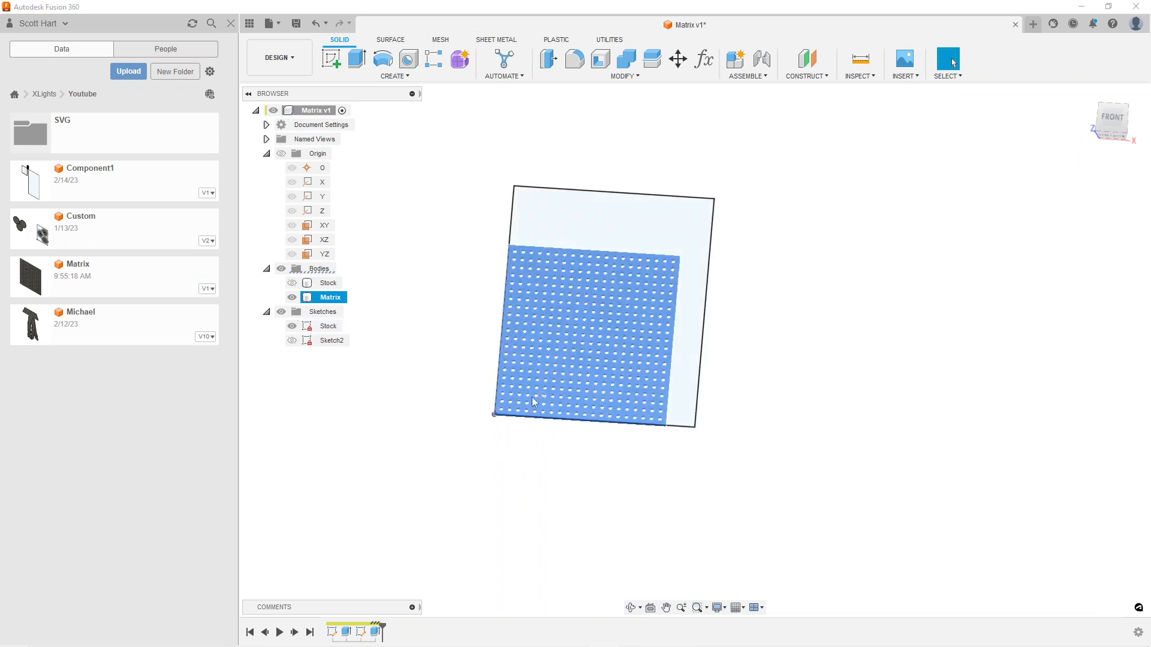
double_click(324, 297)
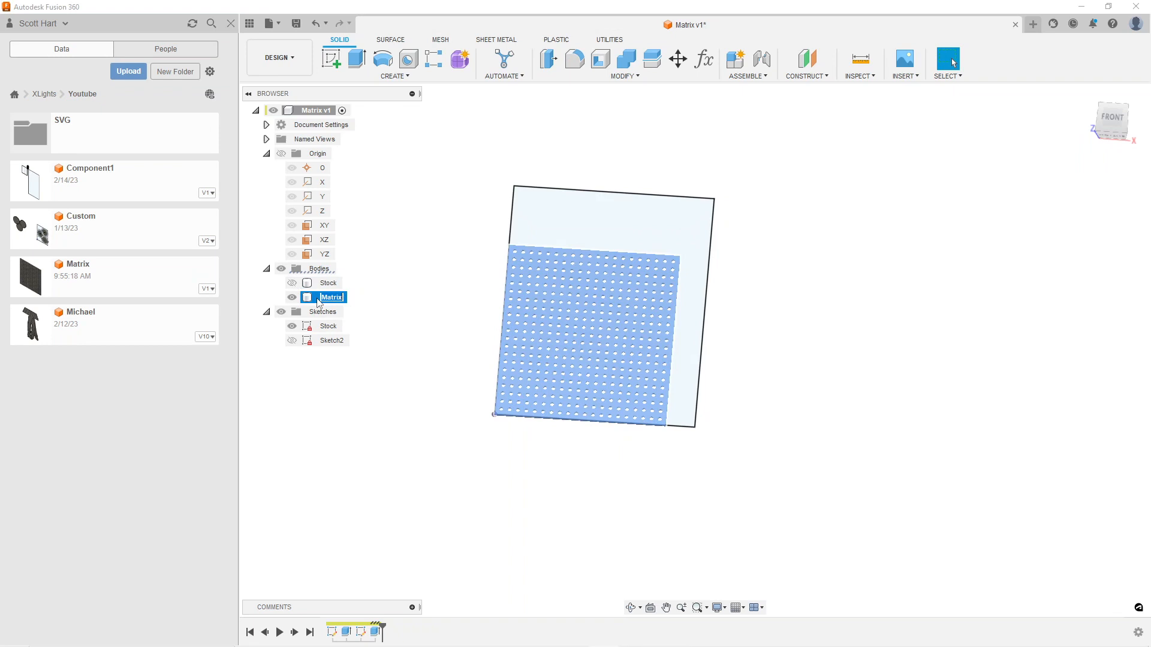
text(m)
key(Escape)
click(391, 410)
Move the Matrix body about 1.575 in along X and 1.647 in along Y, inside the stock outline
click(306, 298)
key(m)
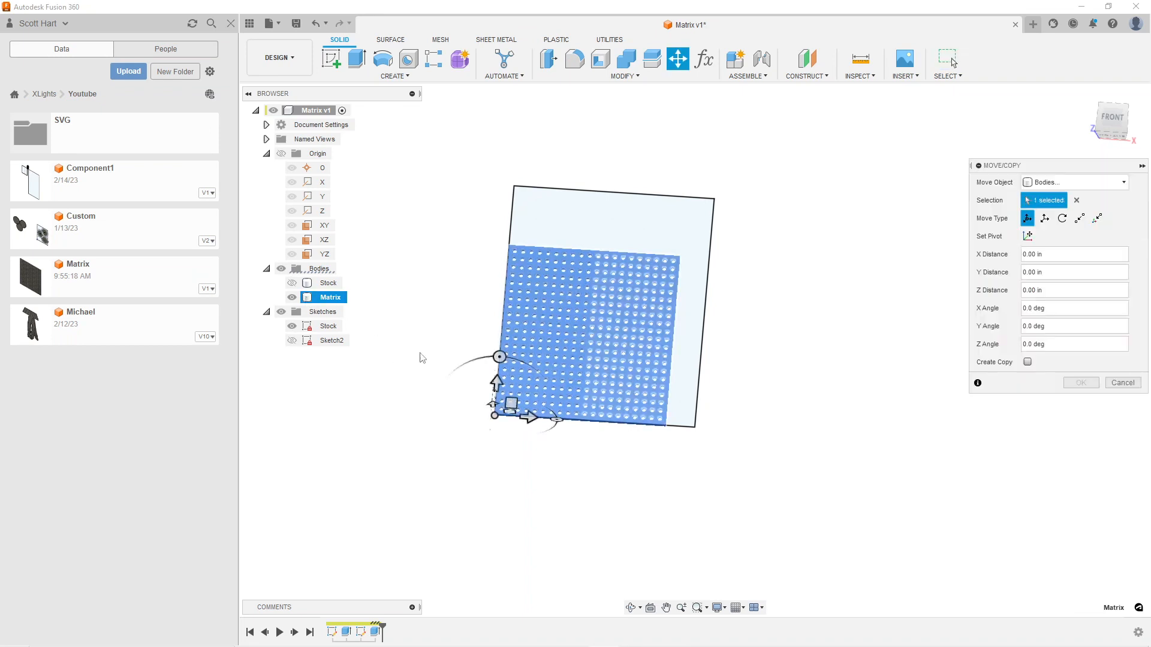
click(1111, 118)
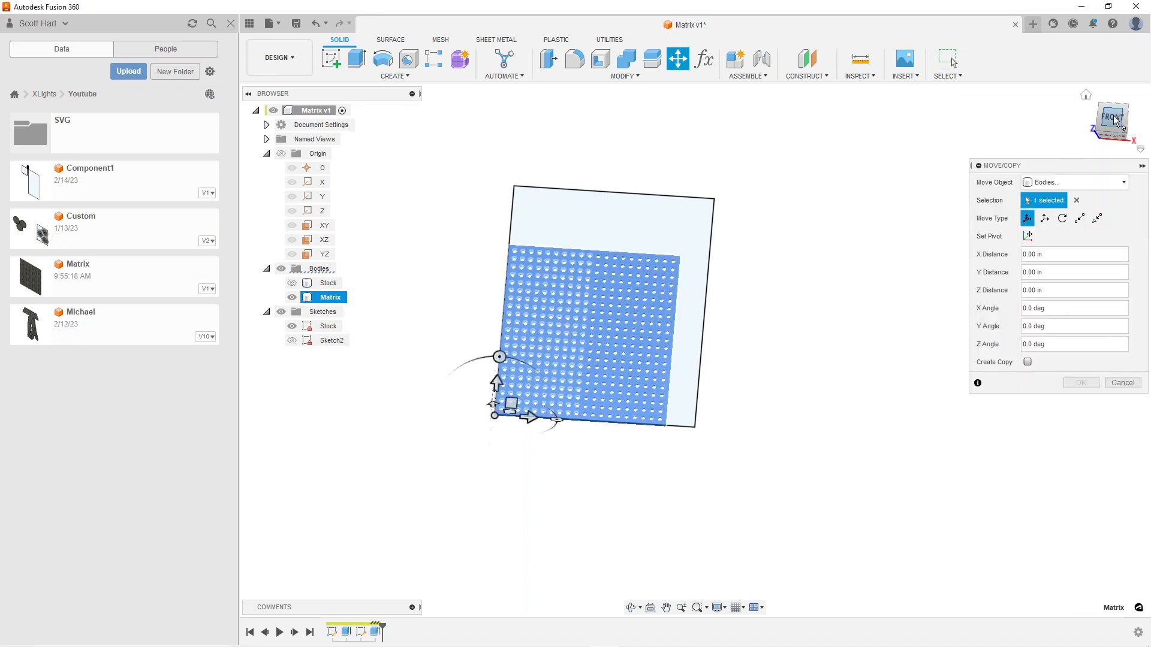
drag(516, 420, 527, 406)
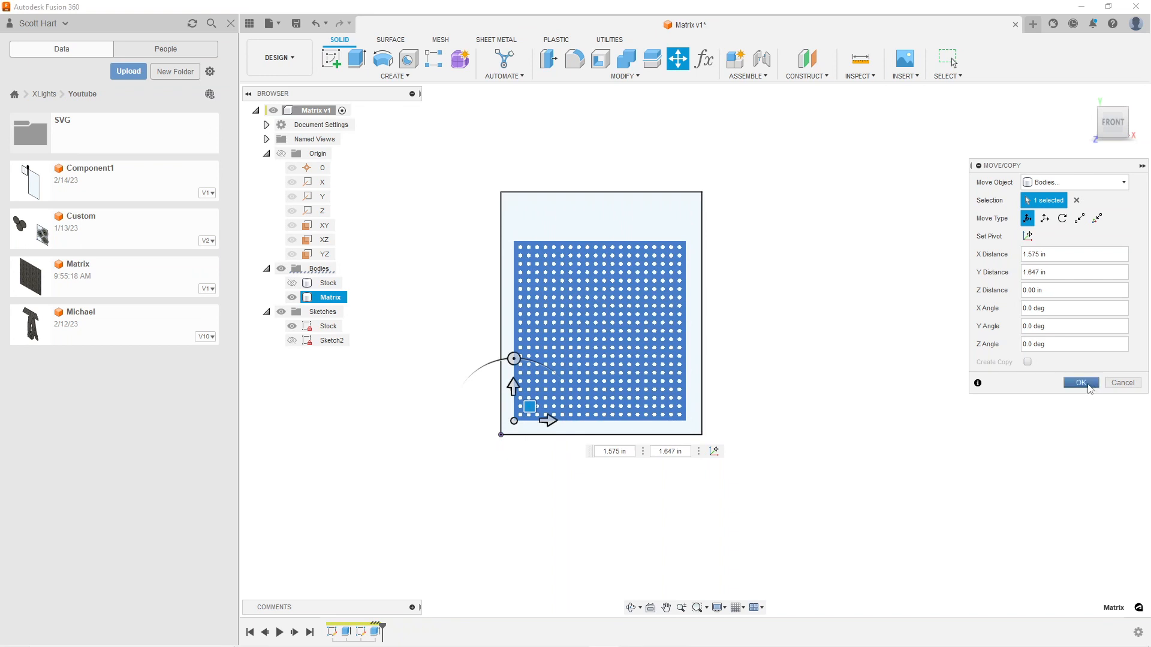
click(1081, 382)
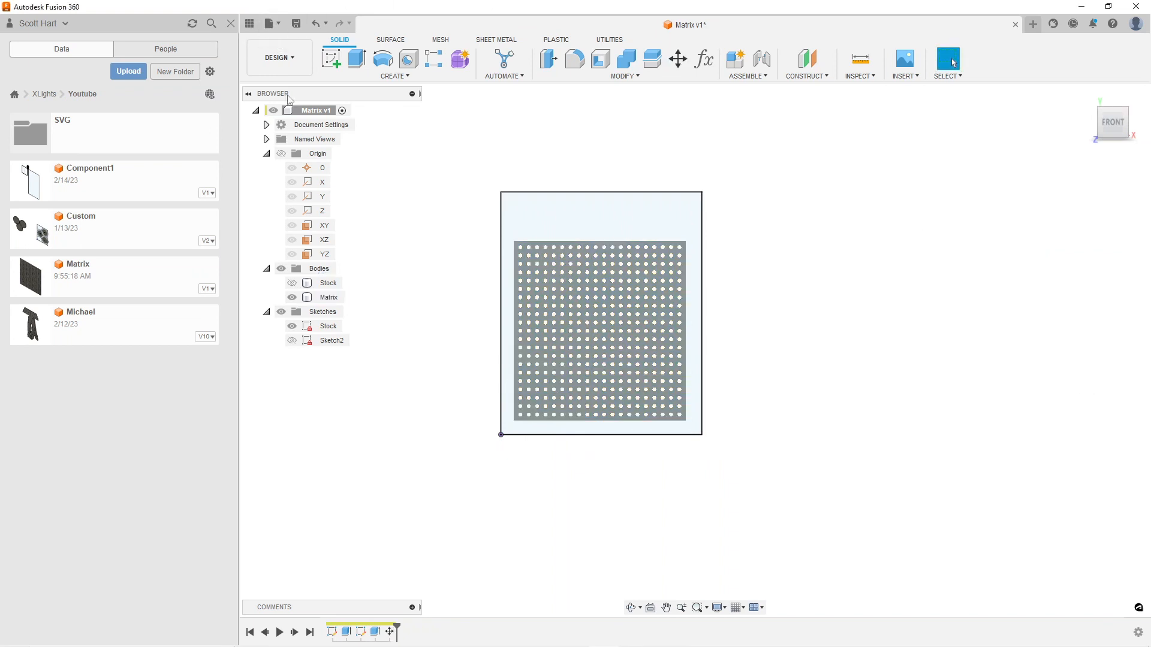
Return to the Manufacture workspace and clear the setup selection to view the repositioned panel on the stock
click(294, 57)
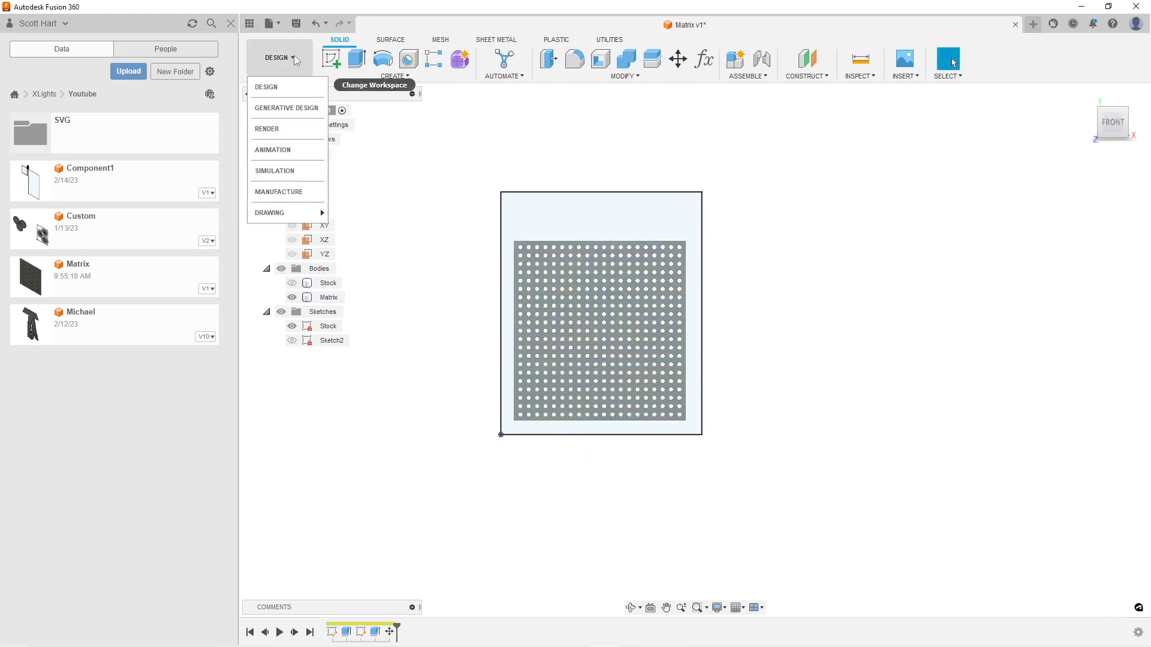
click(273, 191)
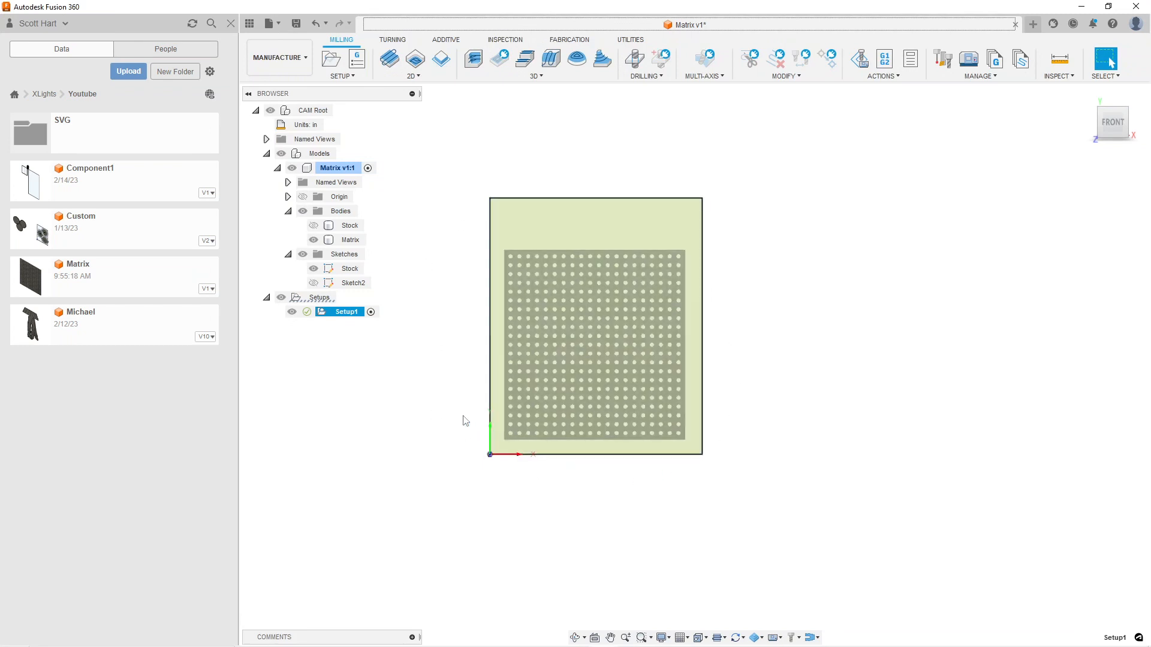
click(315, 400)
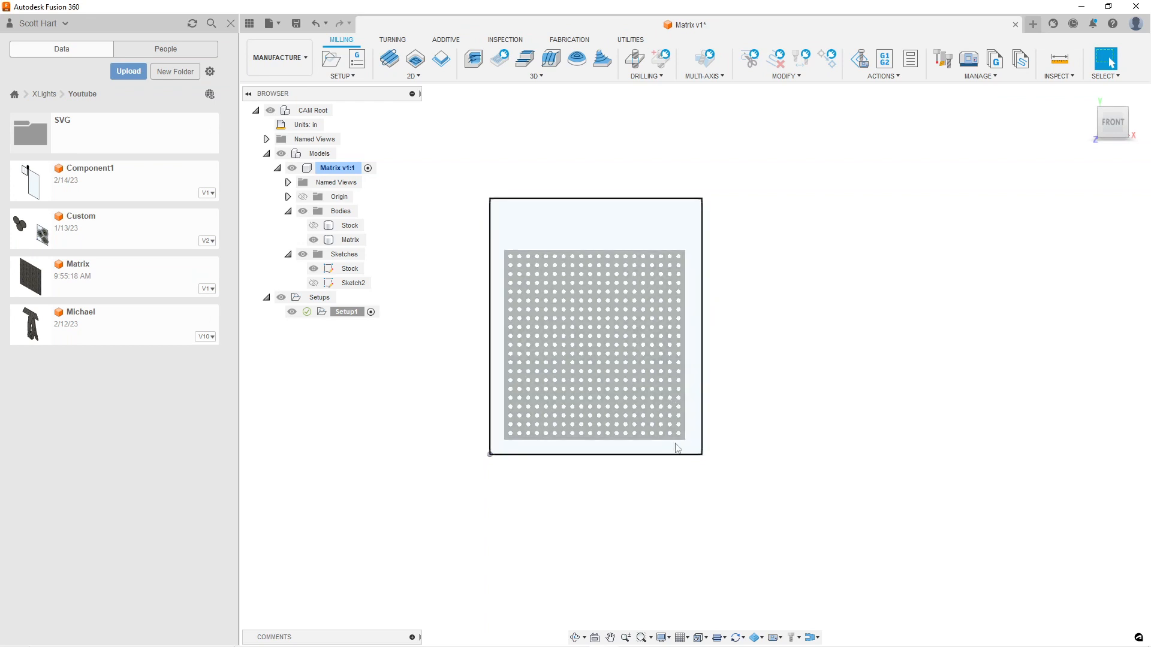
Add an operation to Setup1 from the "2D Contour Holes Large CNC Amazon Bit" template
right_click(333, 315)
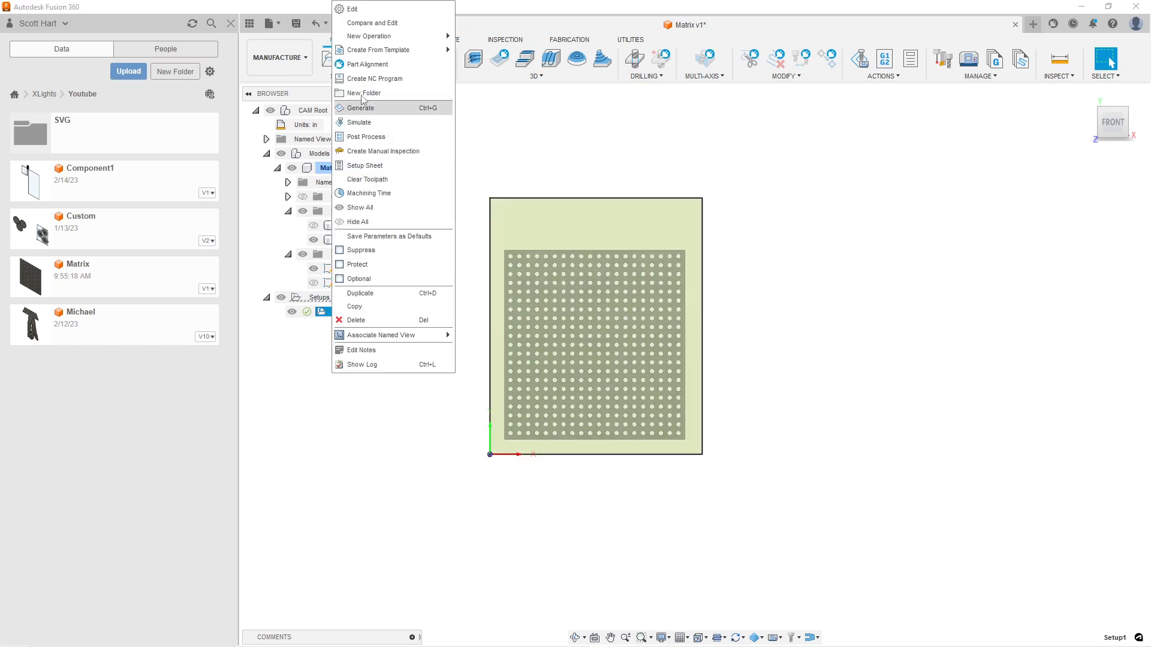
mouse_move(366, 53)
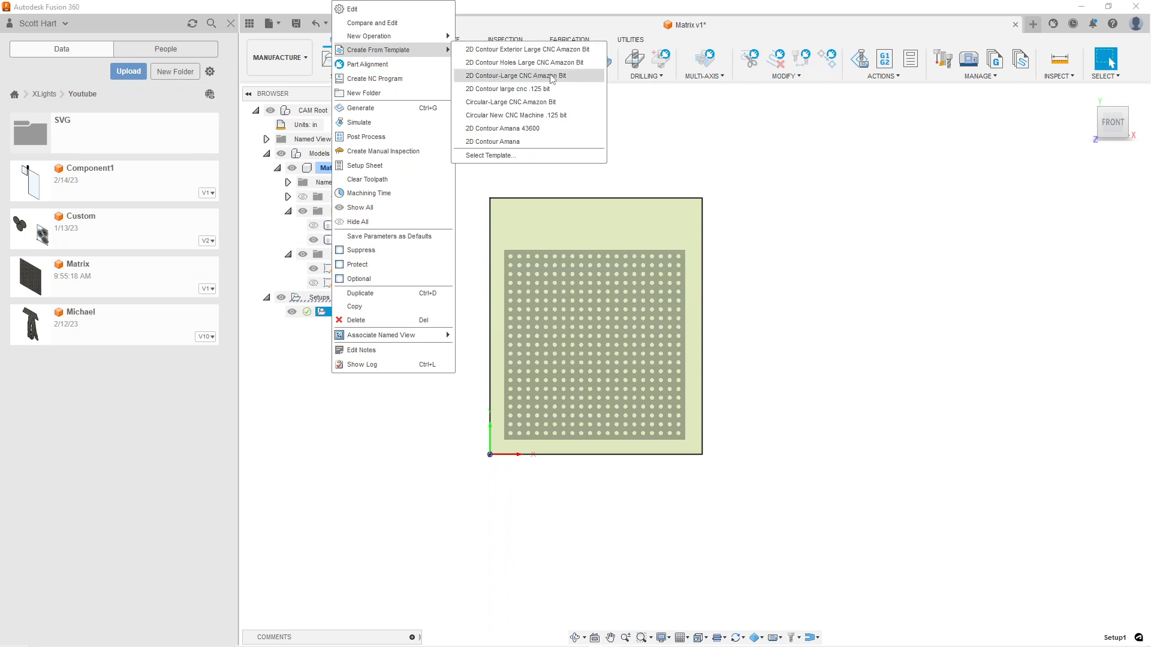
click(510, 63)
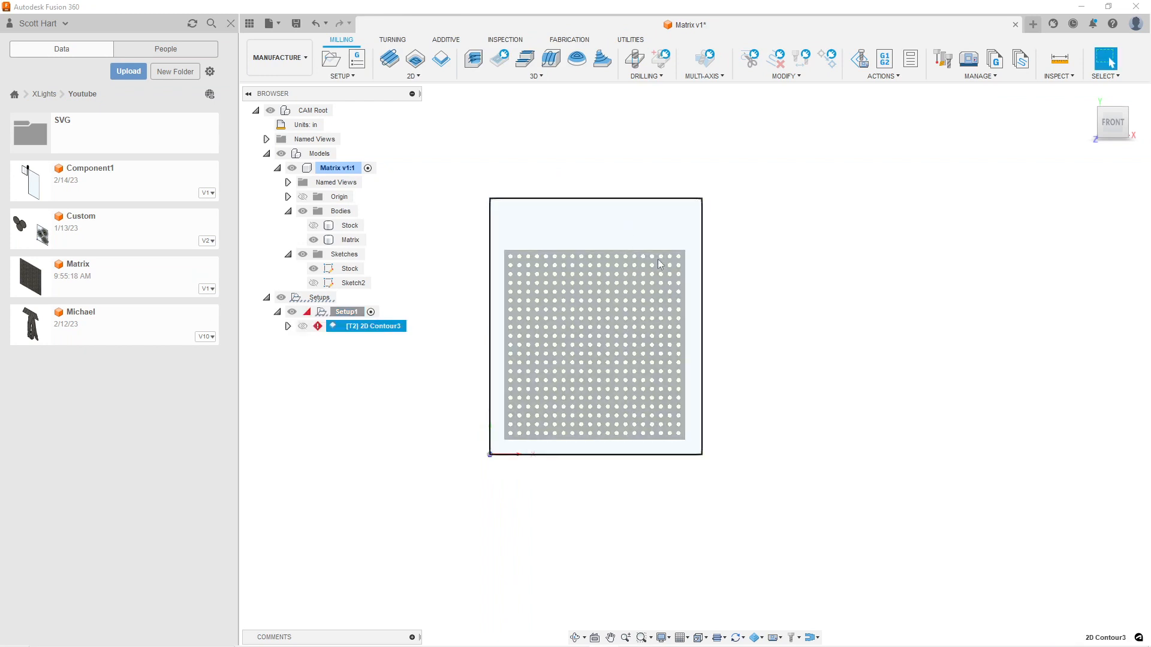
In the hole contour's existing Pocket Recognition settings, try minimum and maximum corner radii of .001
right_click(372, 325)
click(390, 10)
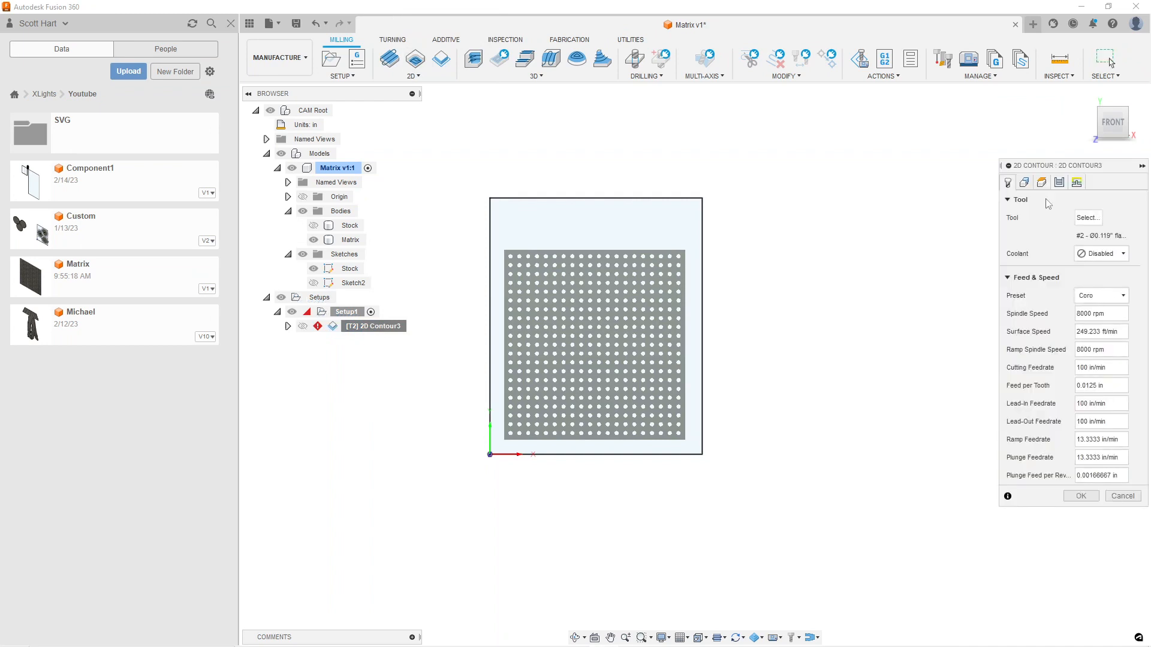
click(1024, 183)
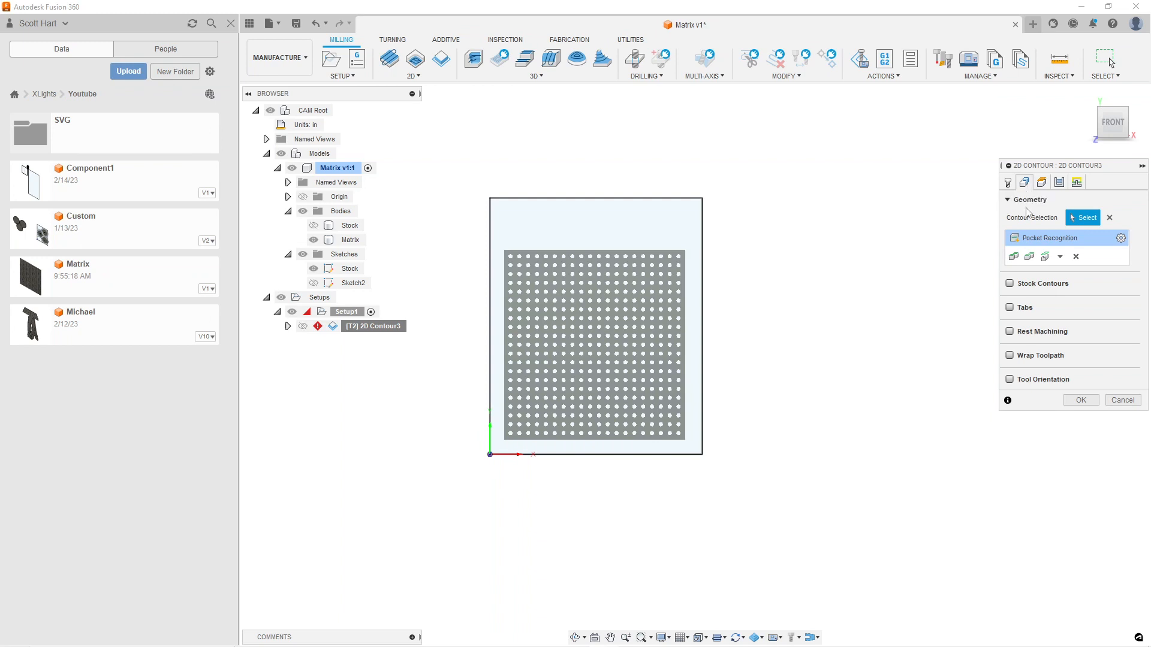
click(1121, 238)
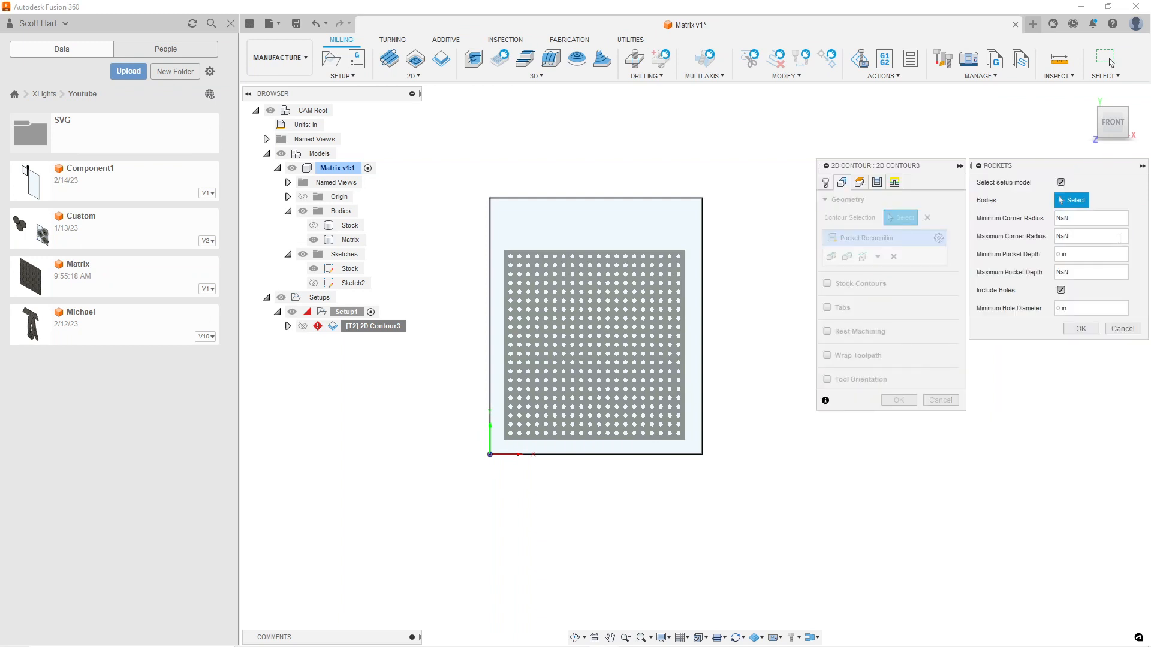
click(1082, 220)
text(.00)
key(Tab)
text(.001)
key(Tab)
key(Tab)
Try a maximum pocket depth of 12 mm, fill in the minimum hole diameter, and apply the settings to the hole contour
text(10mm)
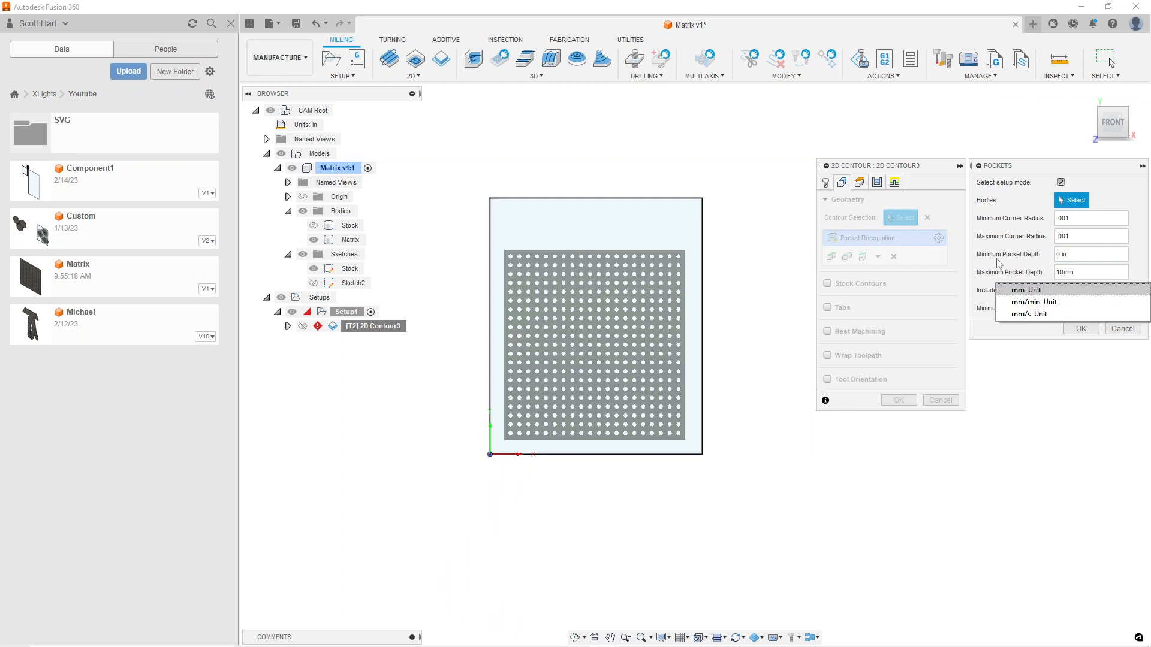
key(BackSpace)
key(BackSpace)
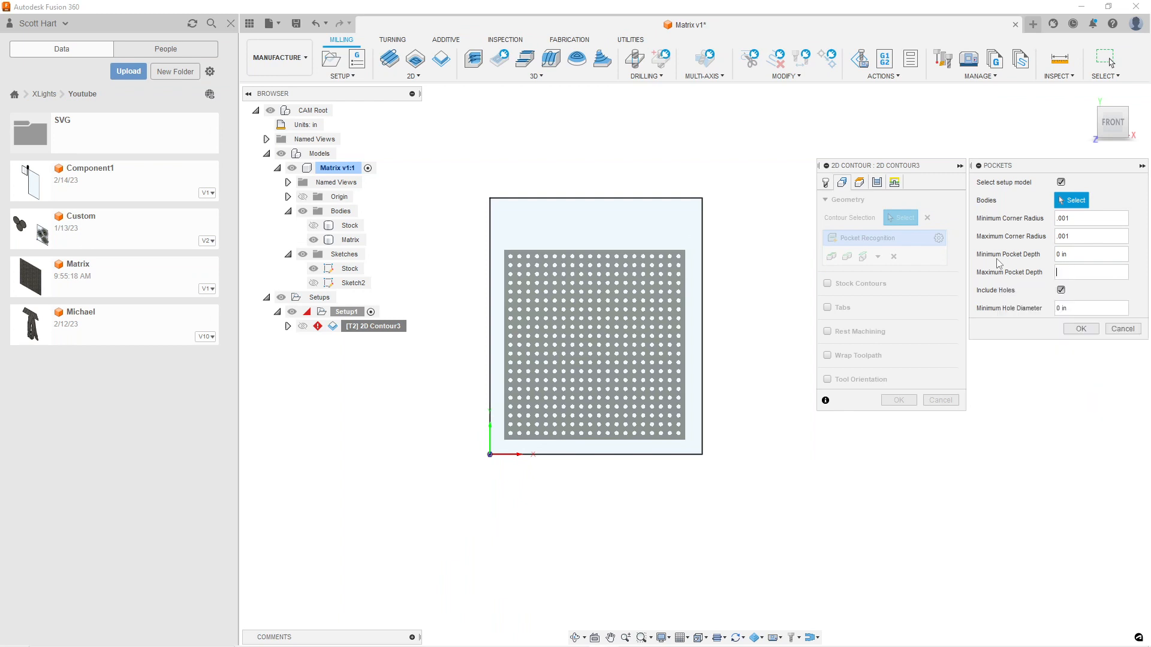
text(mm)
key(Return)
click(1061, 307)
text(.001)
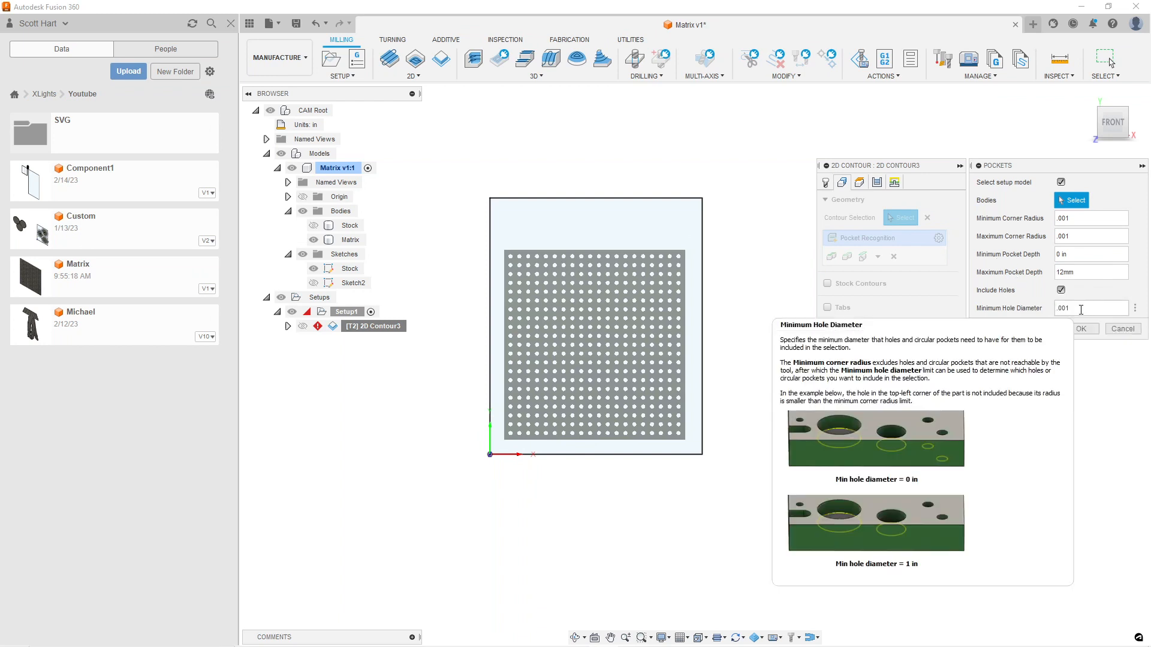
key(Tab)
click(1094, 330)
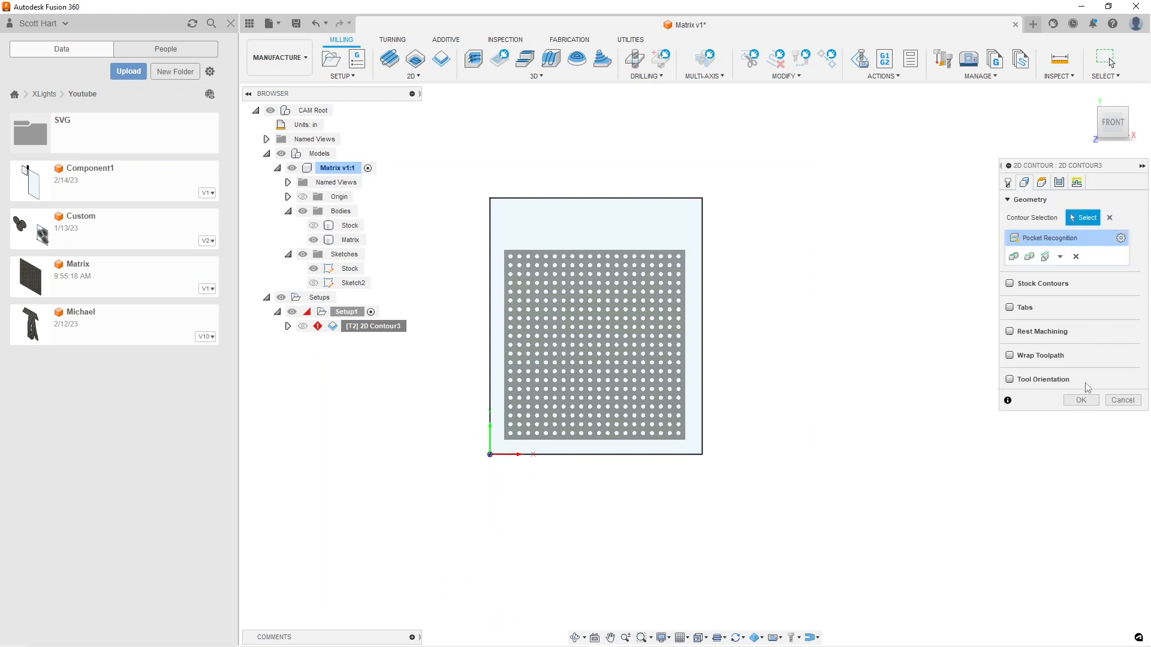
click(1083, 402)
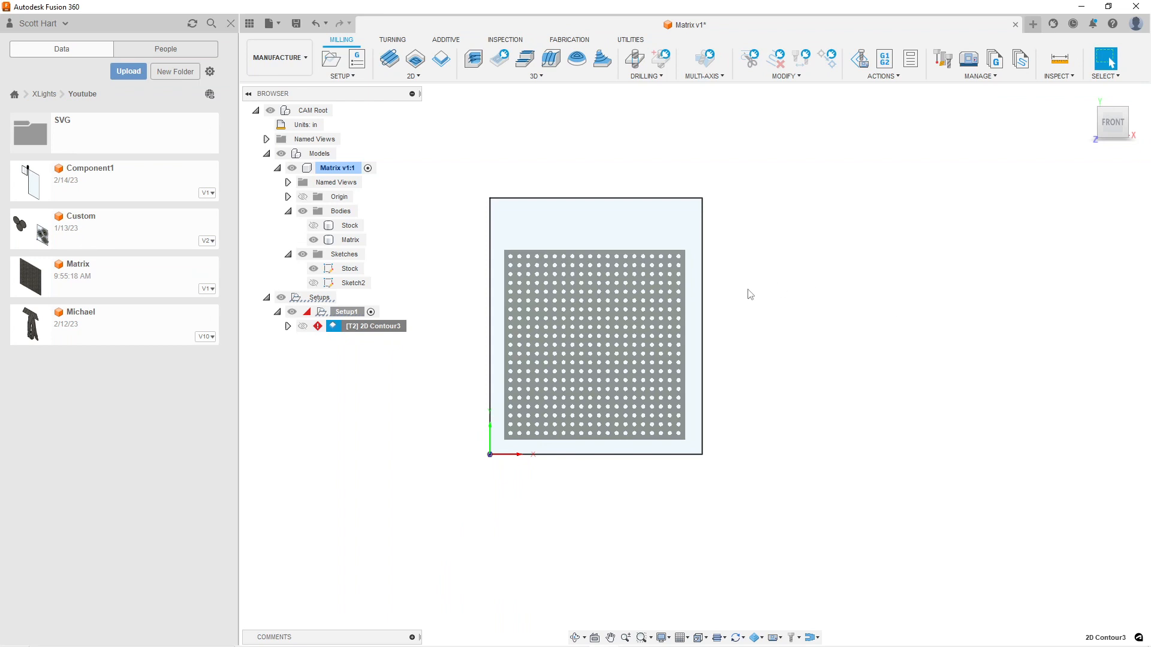
Reopen the hole contour operation for editing and remove its existing Pocket Recognition selection
scroll(339, 342, up, 4)
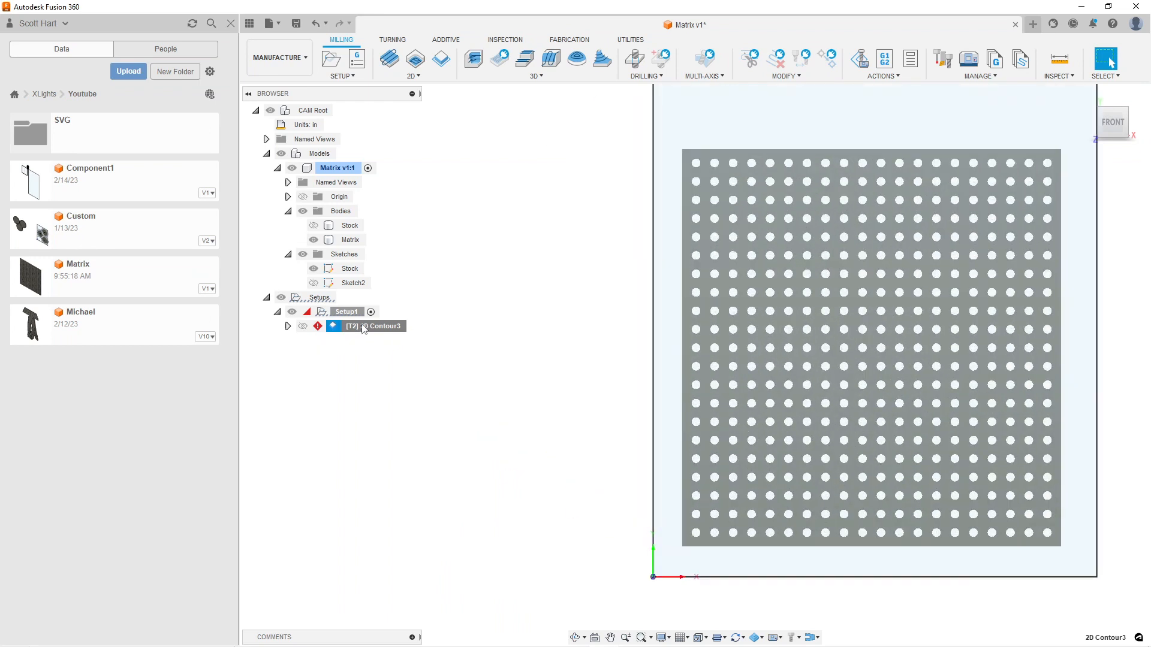
right_click(364, 329)
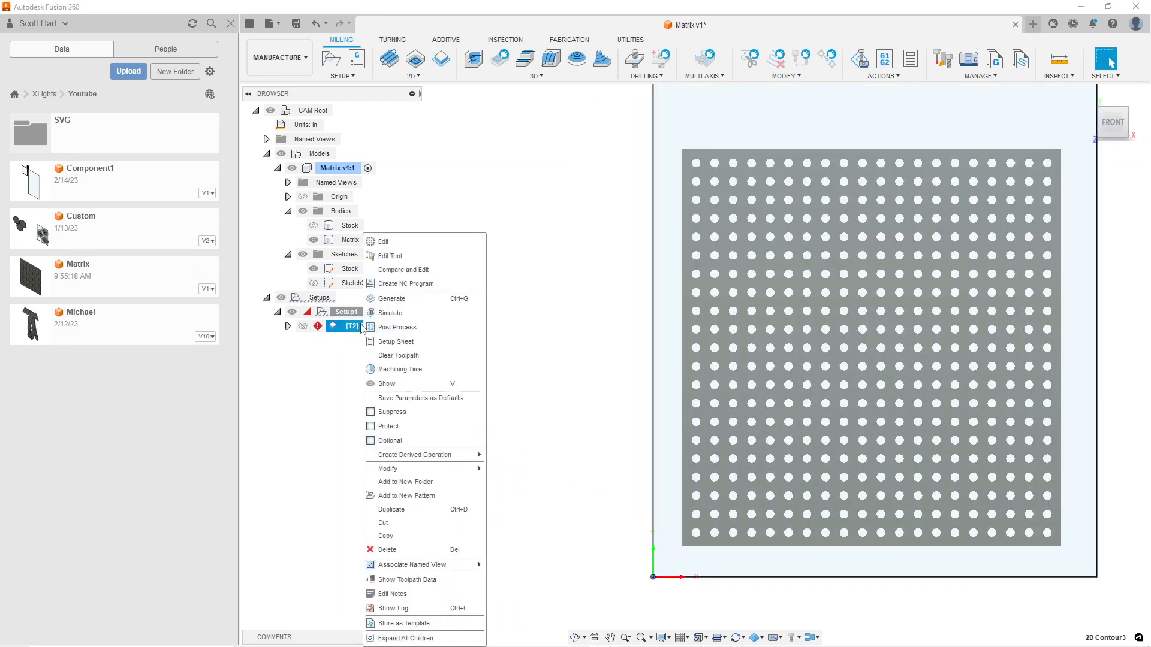
click(385, 240)
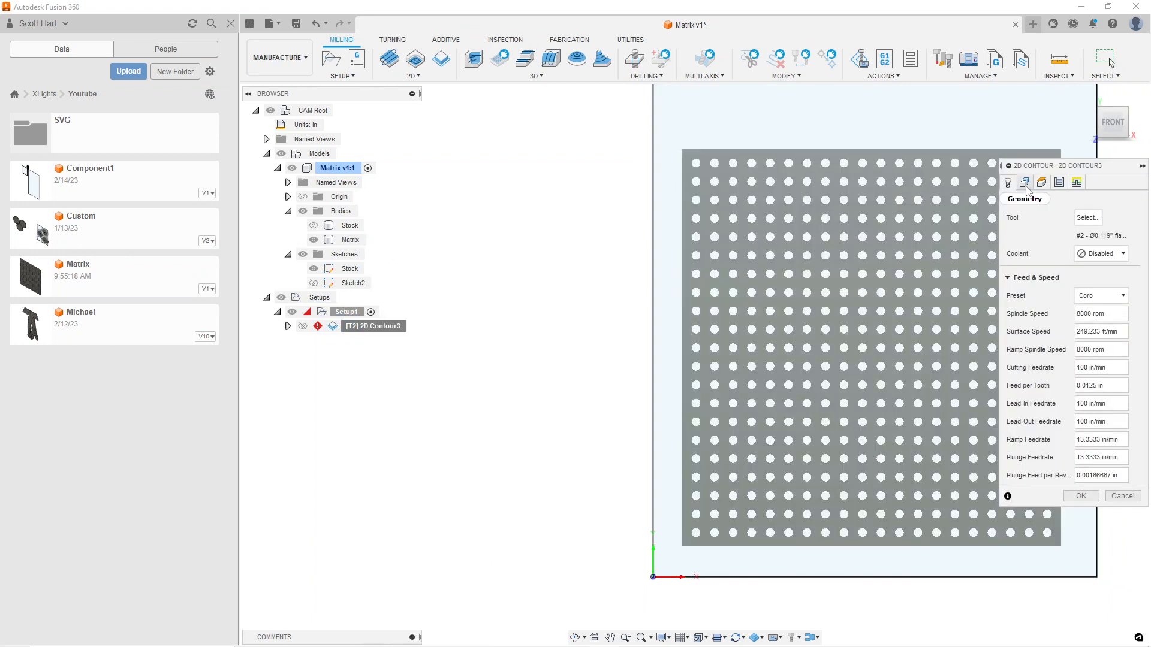
click(1025, 183)
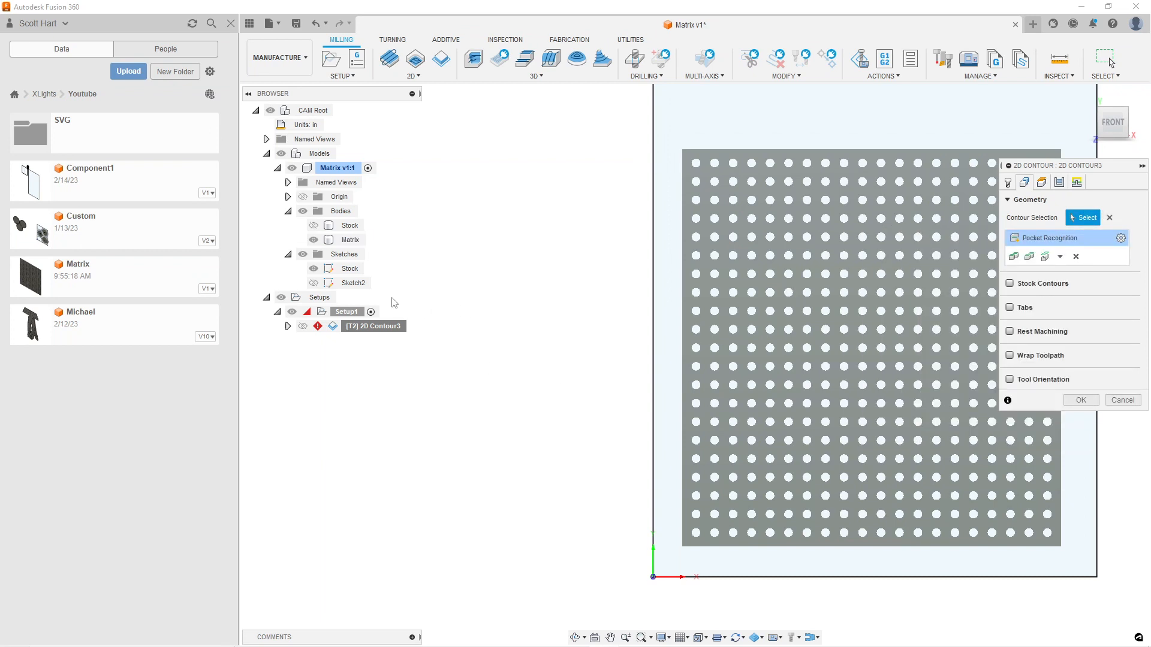
click(345, 237)
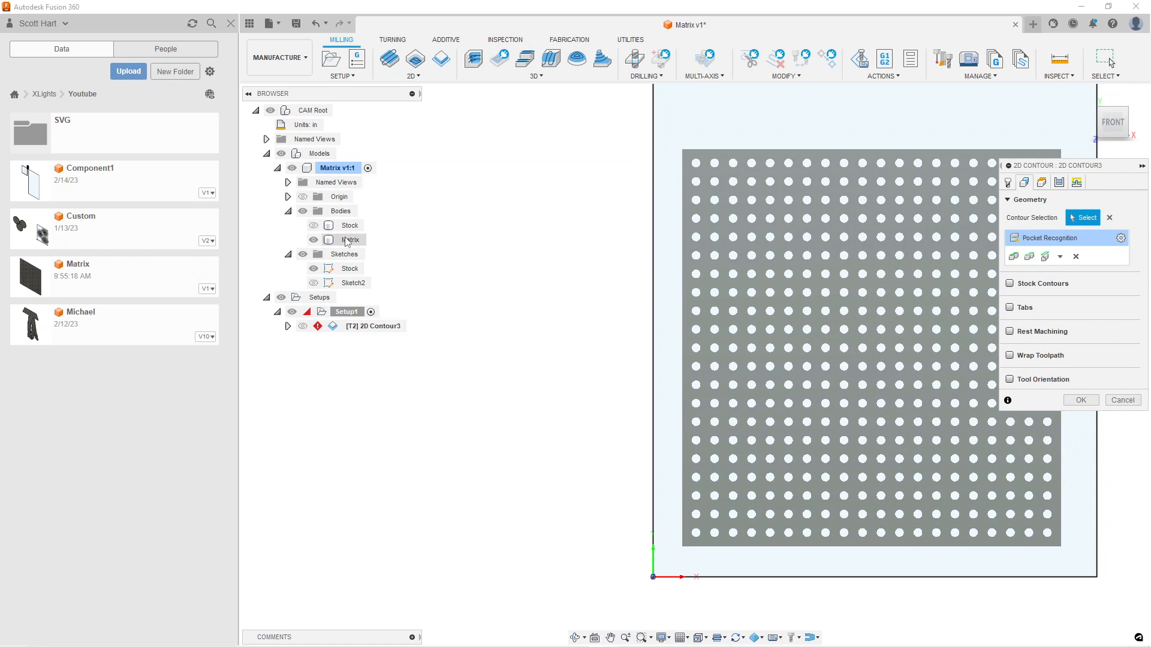
click(1075, 257)
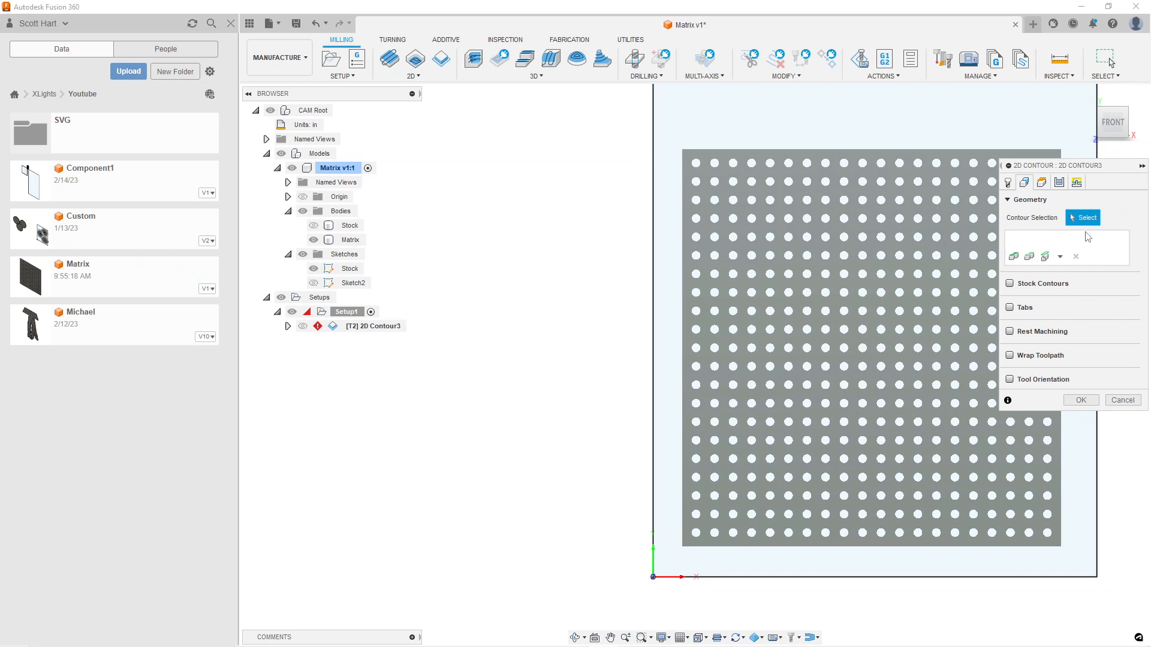
Add a new Pocket Recognition selection with Include Holes enabled and apply it to generate the hole toolpath
click(1059, 257)
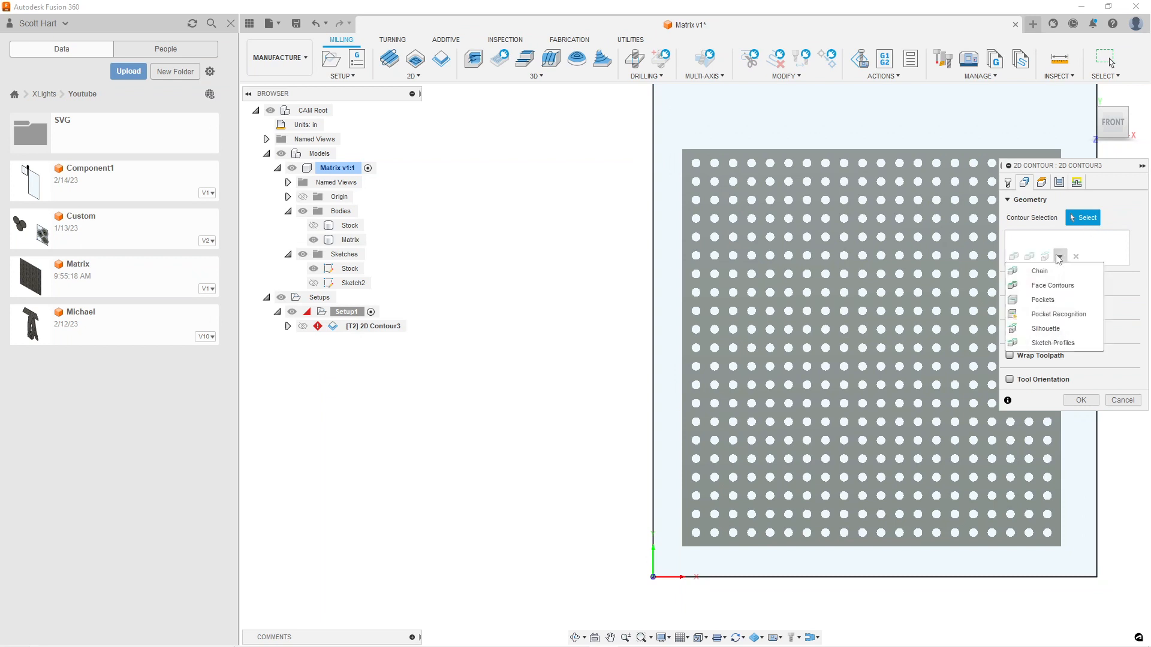
click(1055, 314)
click(1061, 291)
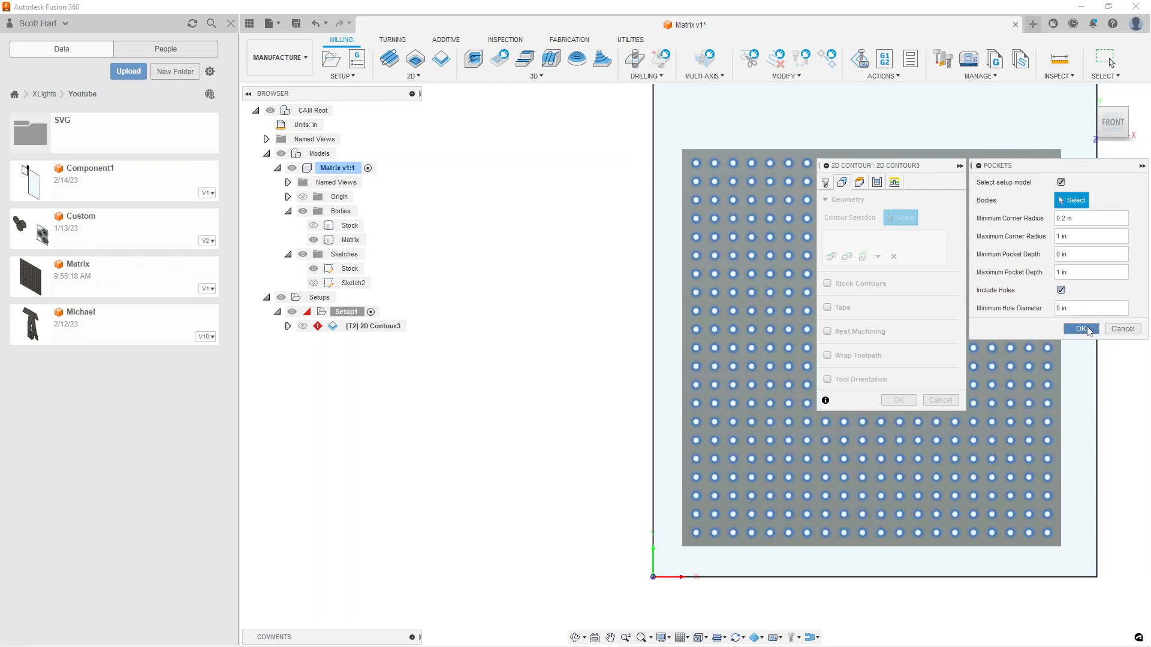
click(1082, 329)
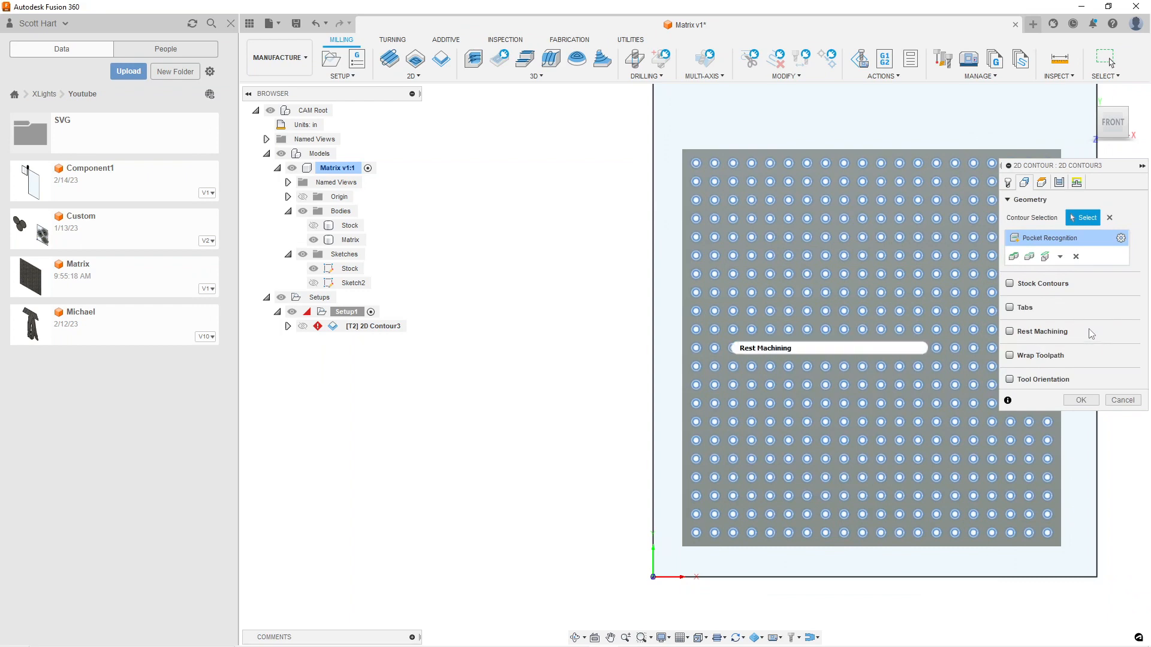
mouse_move(1090, 334)
click(1081, 400)
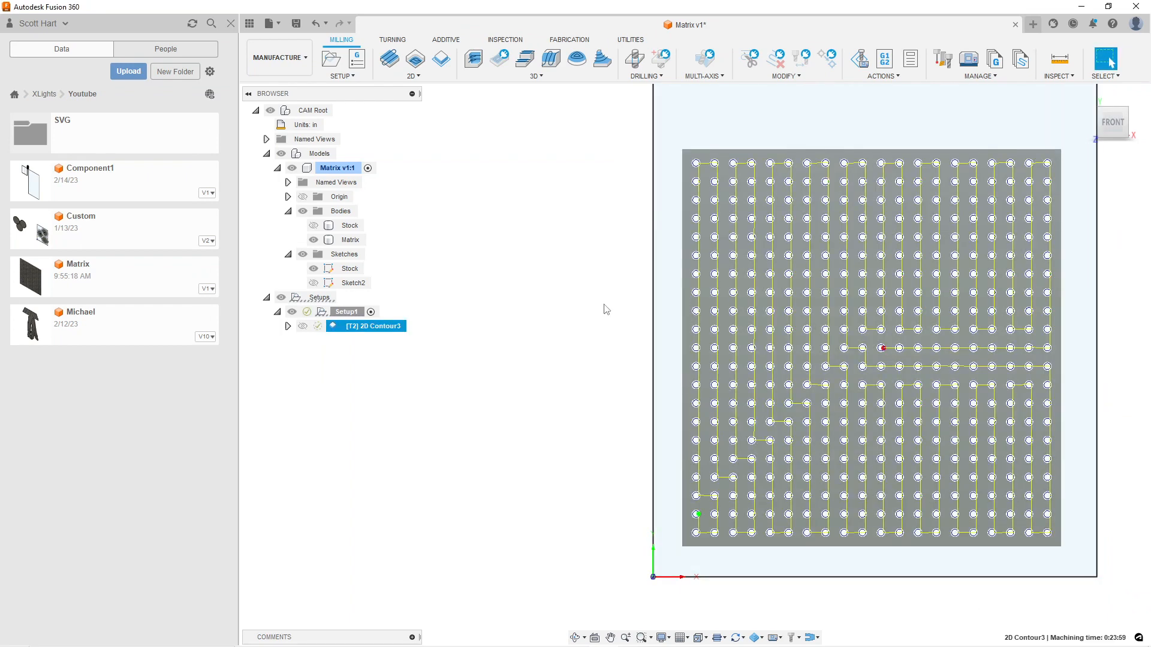
Inspect the generated hole toolpath across the panel and up close at individual holes
middle_drag(787, 324, 610, 333)
shift+middle_drag(664, 378, 670, 345)
key(Escape)
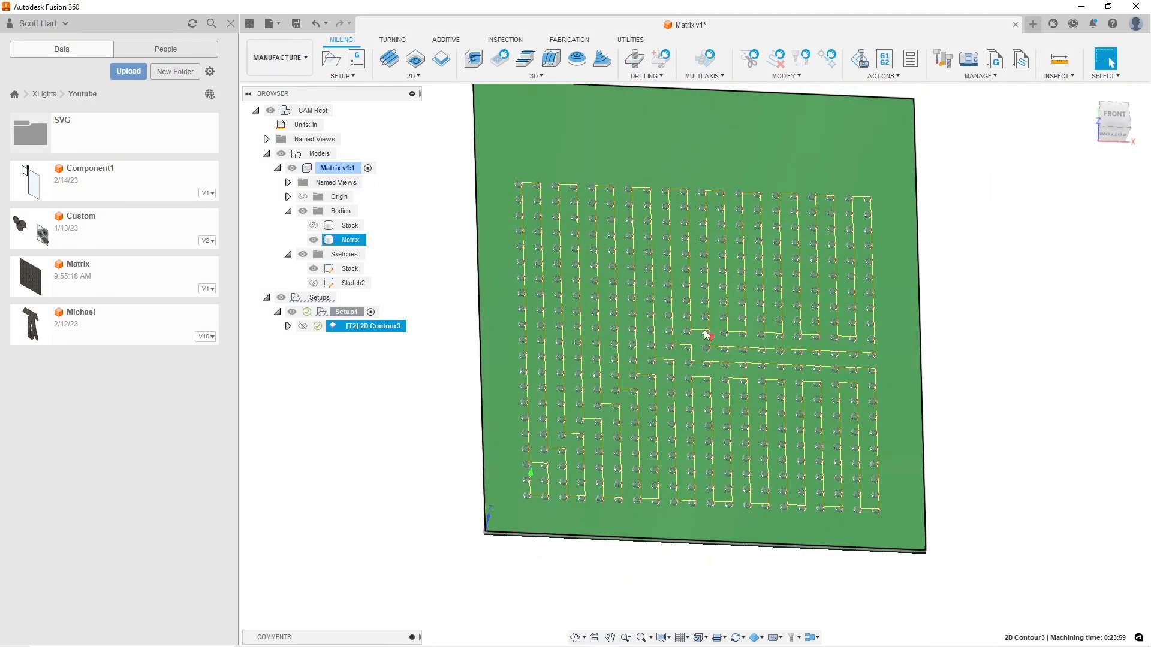
scroll(710, 363, up, 5)
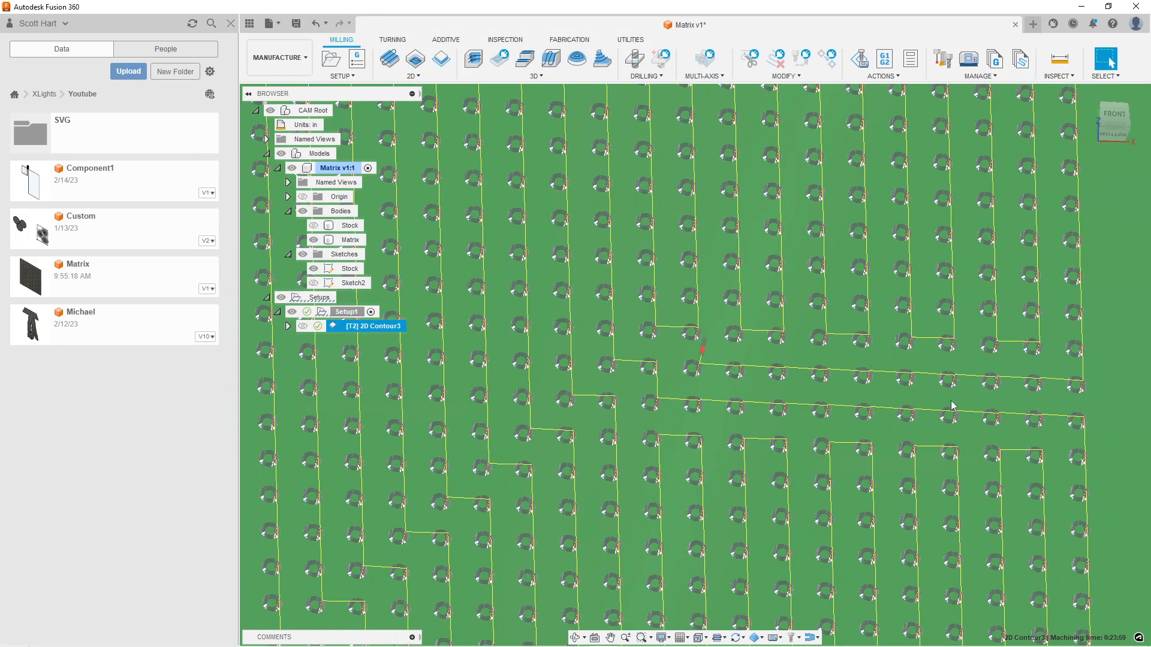
scroll(696, 414, up, 5)
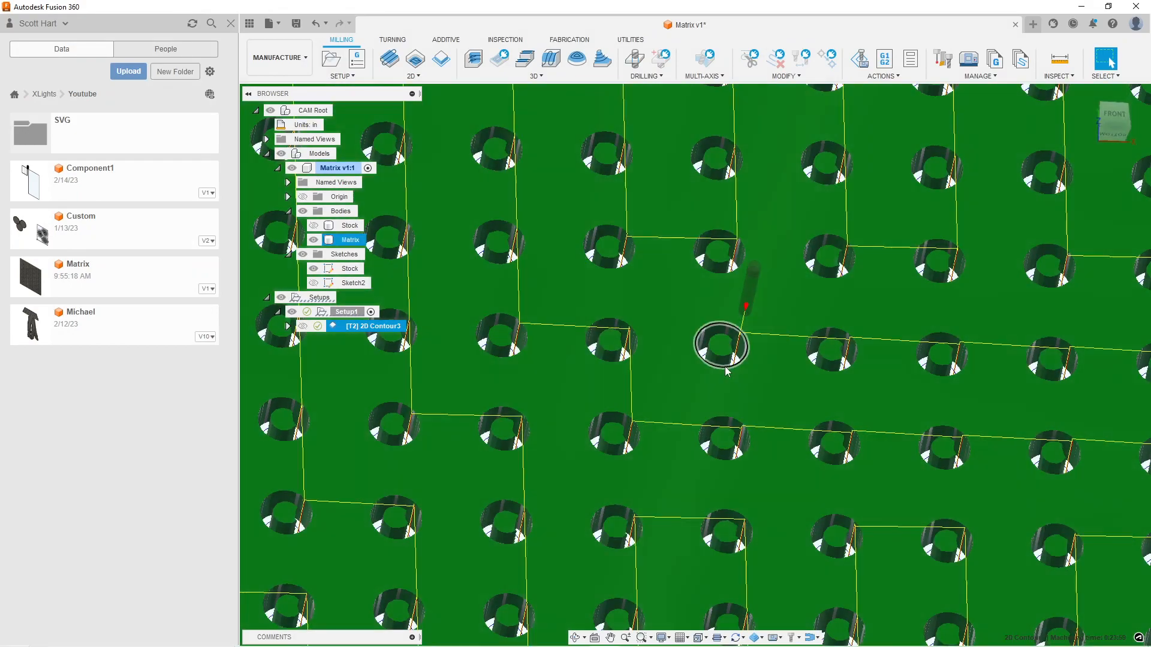
scroll(719, 360, down, 2)
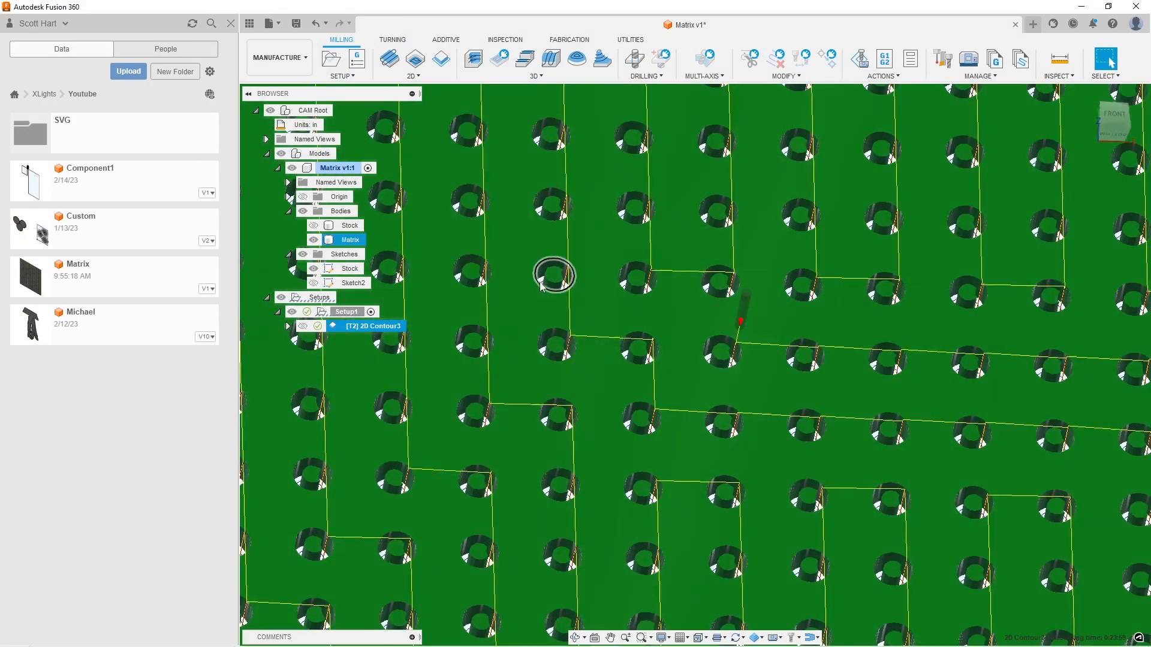
scroll(660, 337, down, 8)
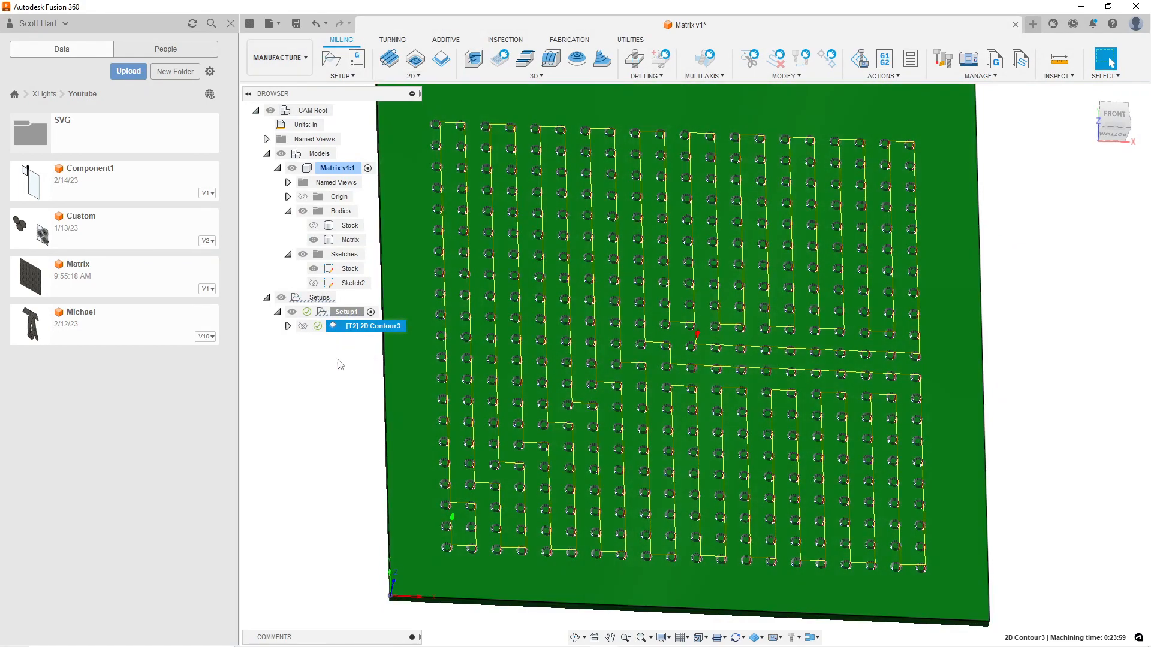
Add an operation to Setup1 from the "2D Contour Exterior Large CNC Amazon Bit" template
right_click(345, 310)
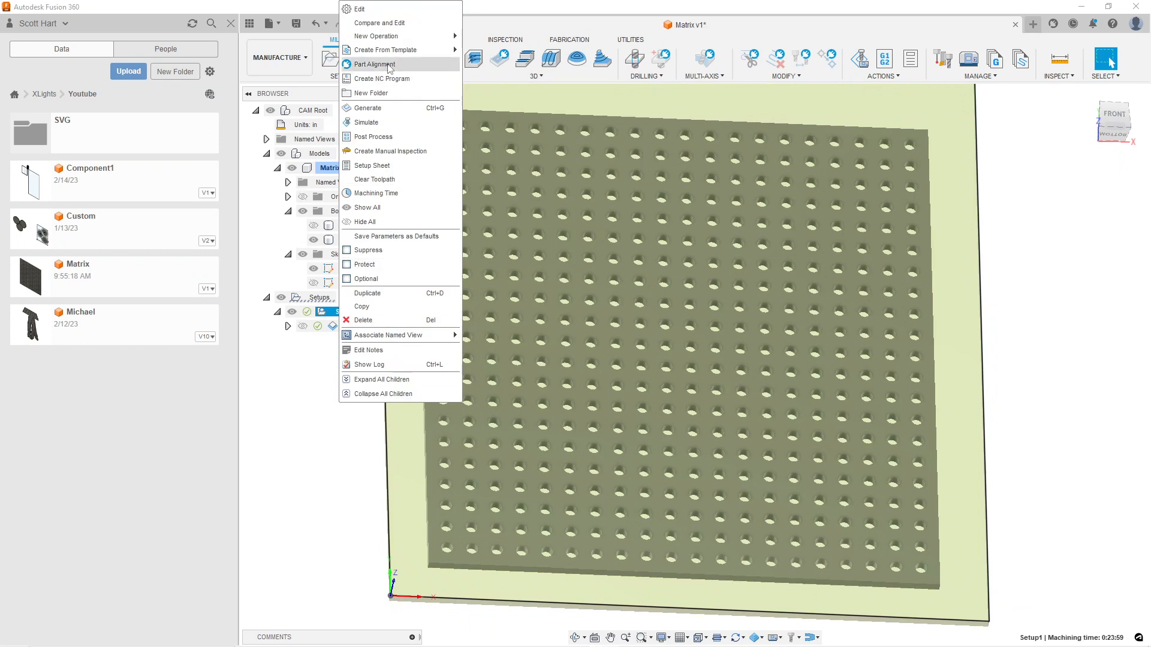
mouse_move(393, 52)
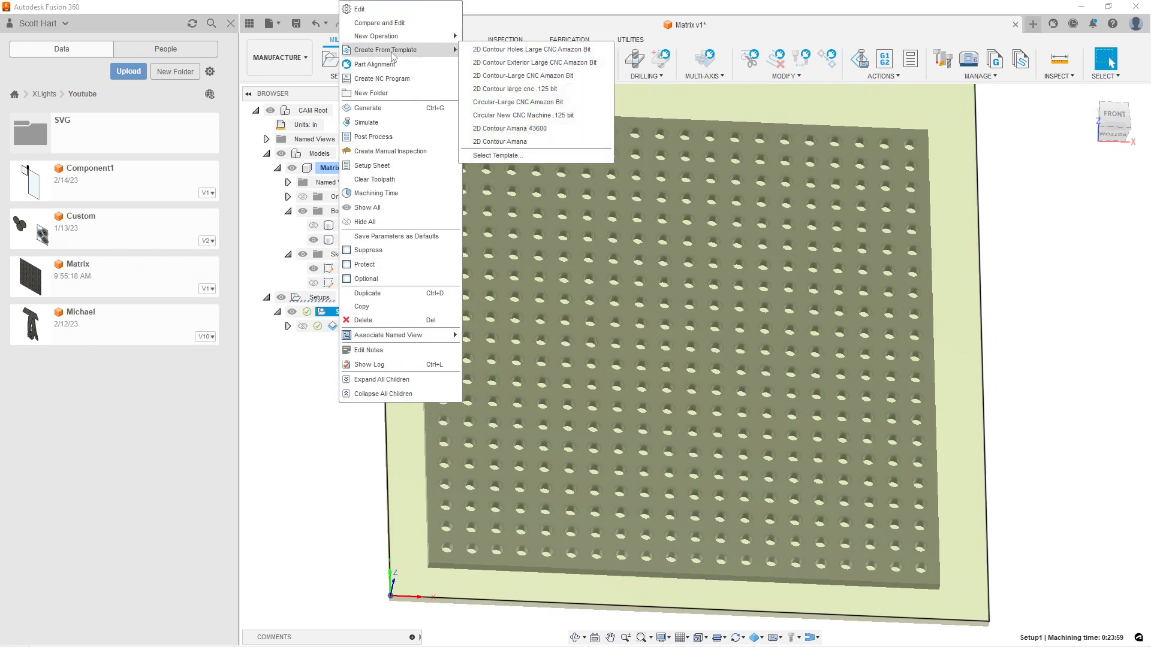
click(574, 65)
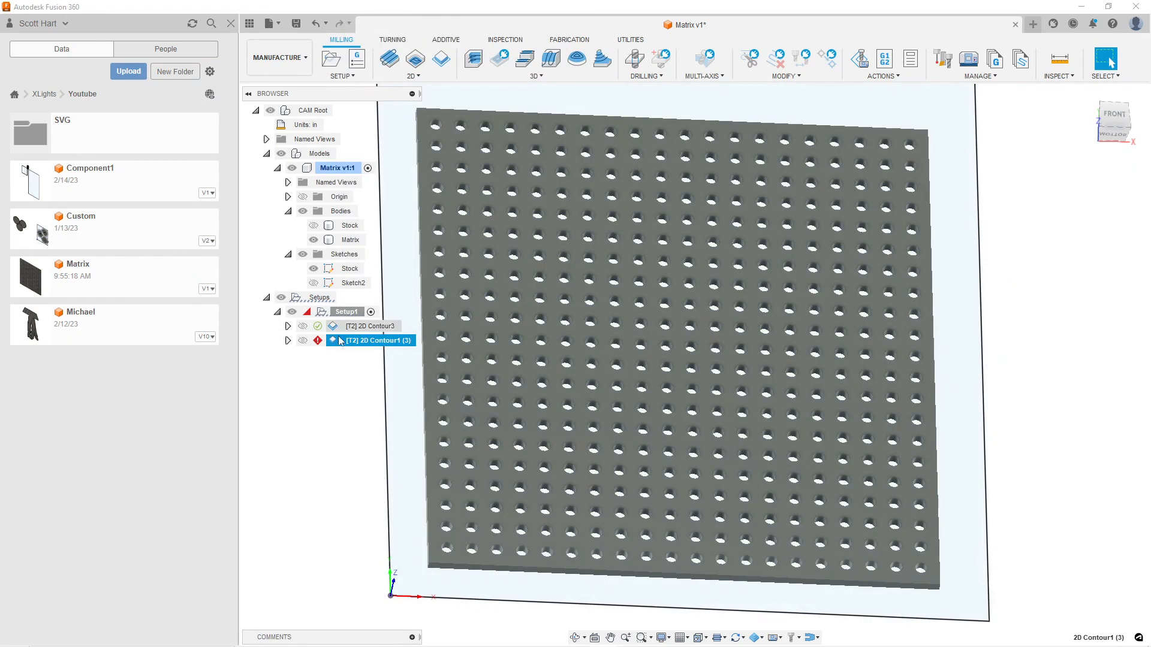
Edit the exterior contour operation and select the Matrix panel's bottom outer edge loop as its contour chain
right_click(341, 340)
click(374, 7)
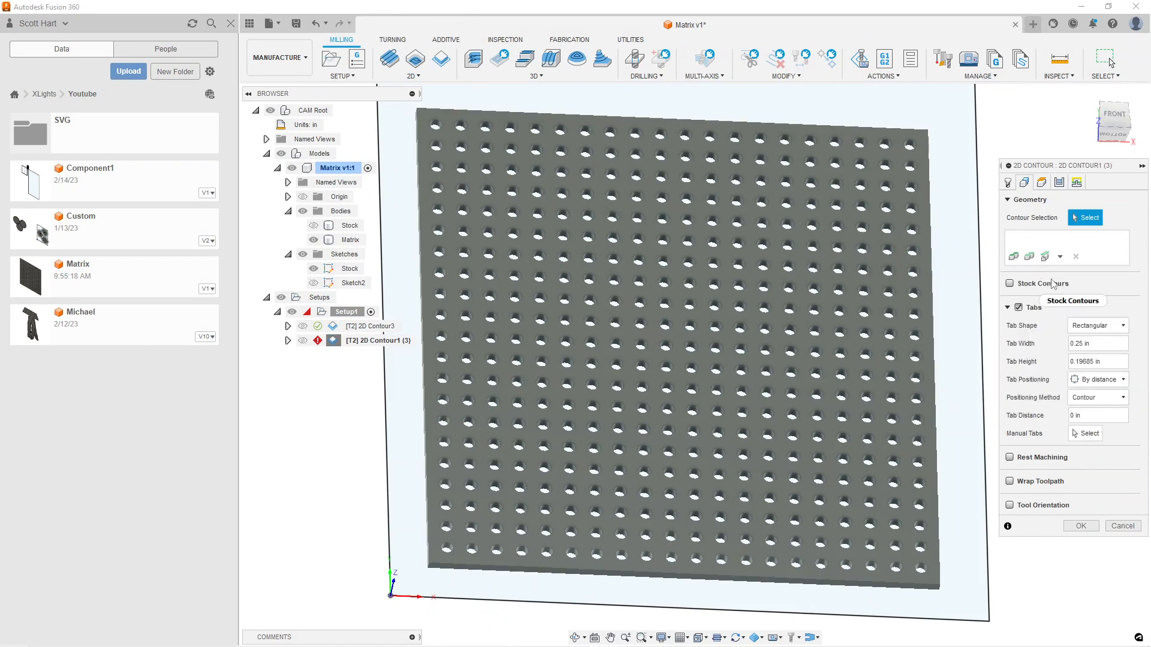
click(350, 240)
scroll(503, 386, up, 10)
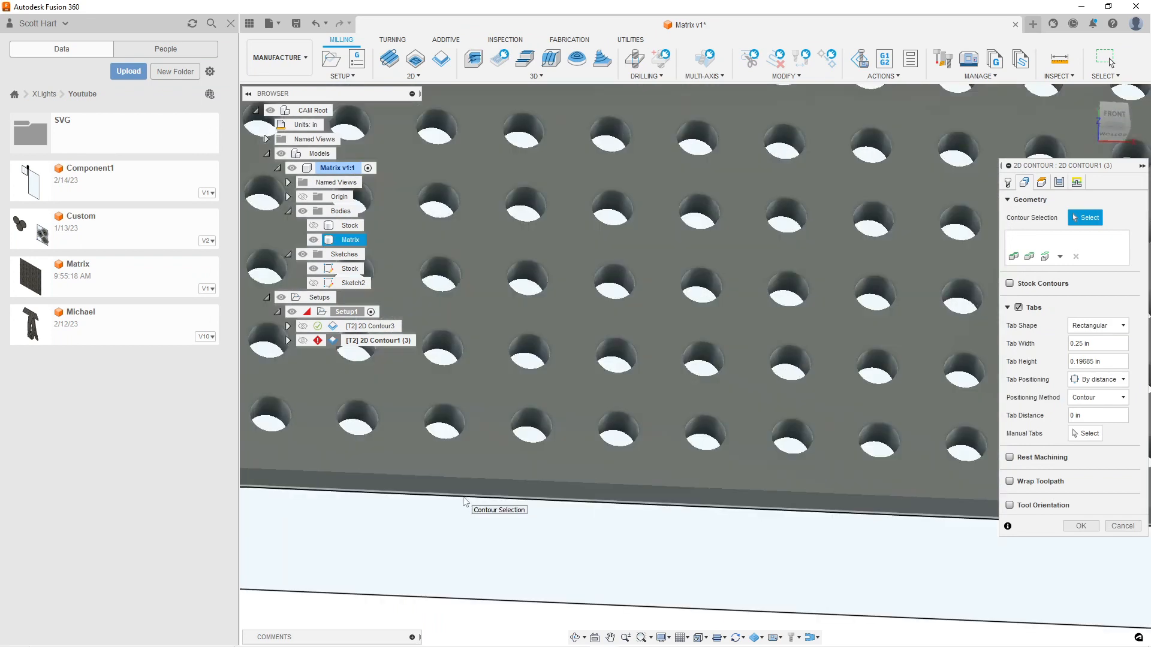
click(462, 497)
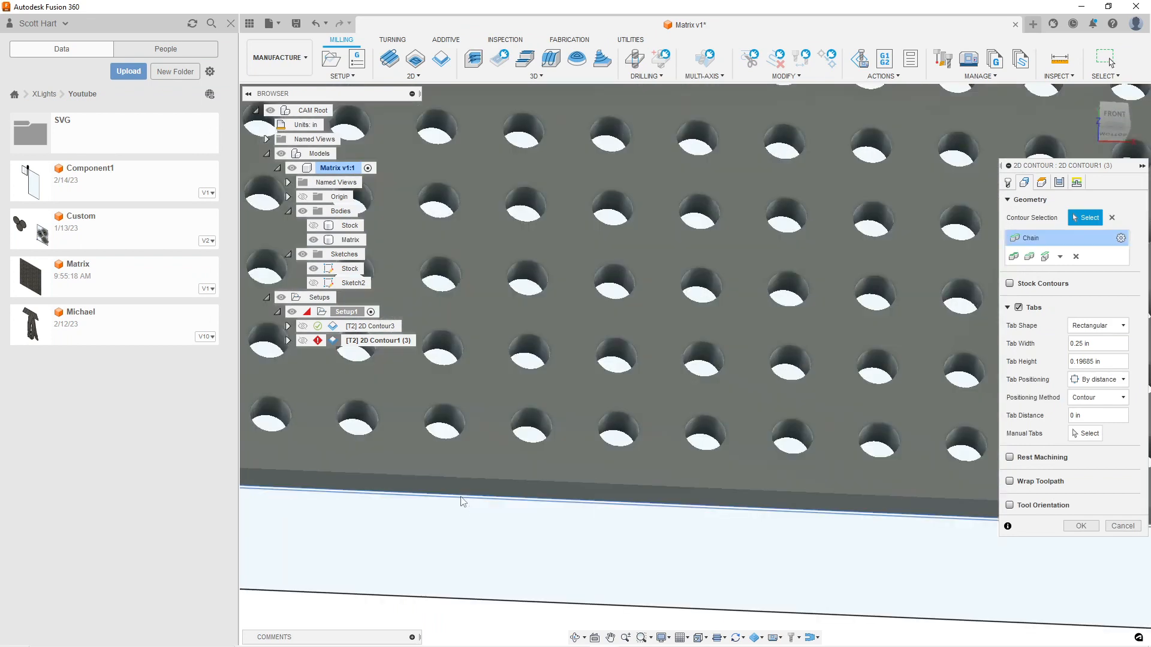
scroll(662, 531, down, 6)
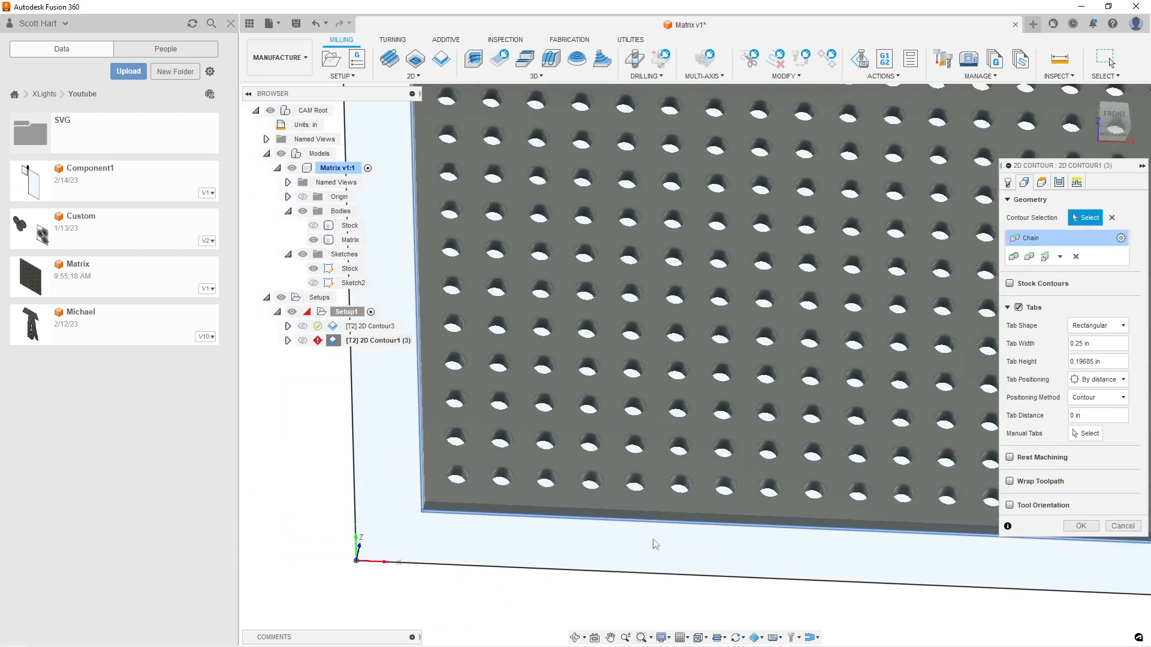
scroll(656, 501, down, 3)
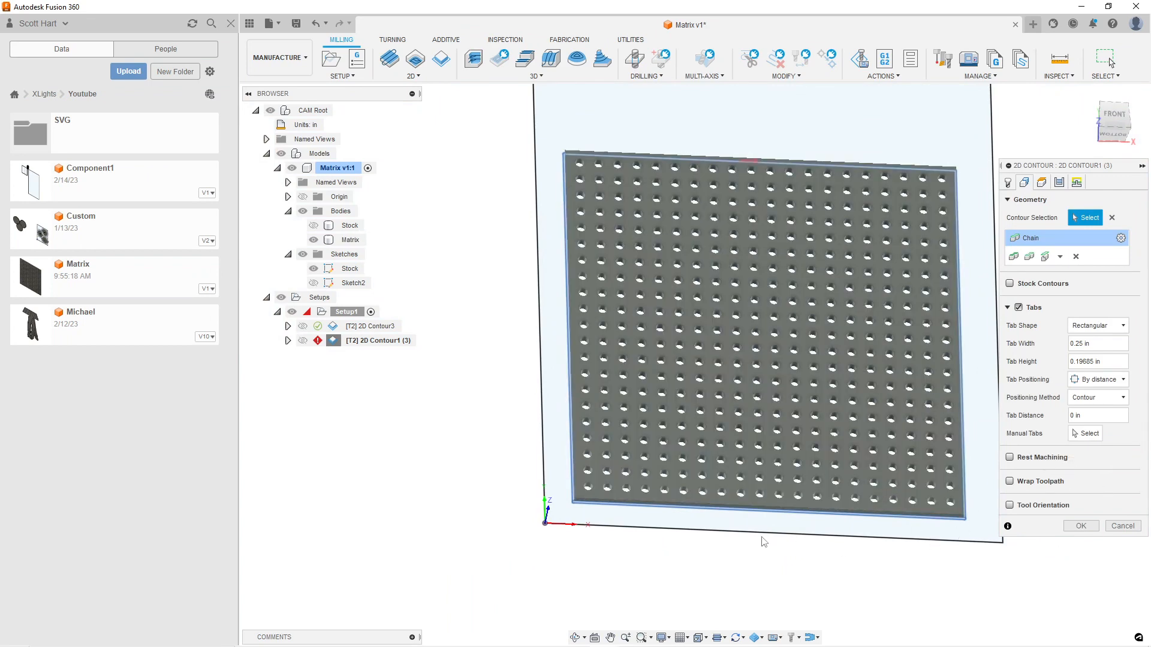
scroll(773, 402, up, 8)
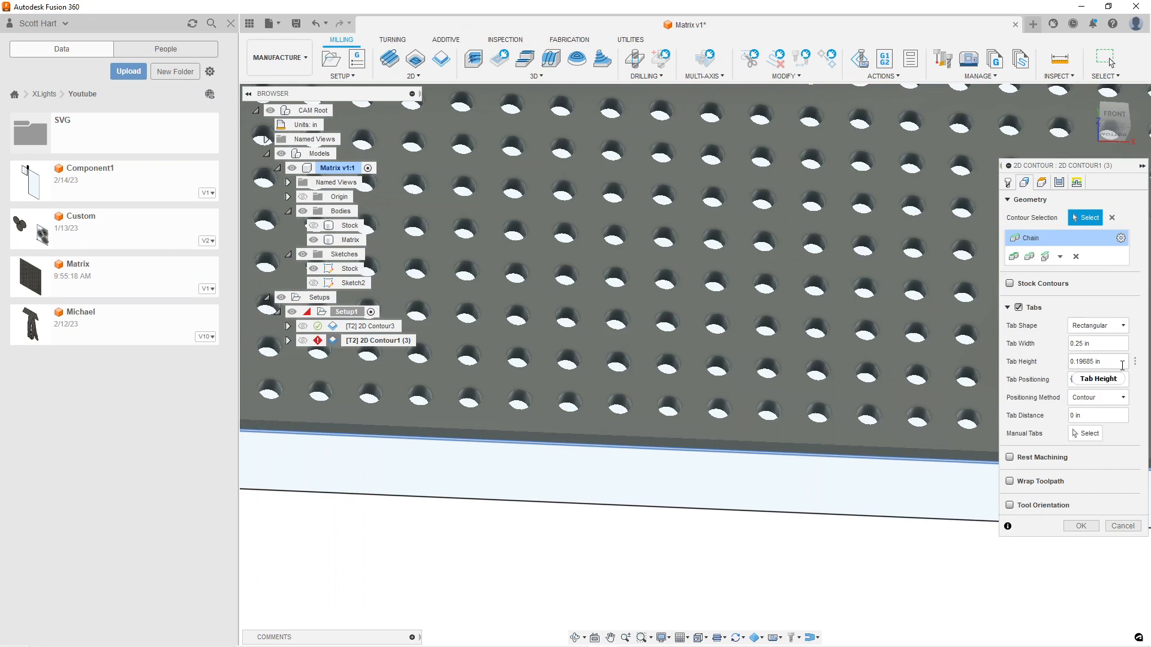
Set the exterior contour's tab height to 5 mm
mouse_move(1115, 362)
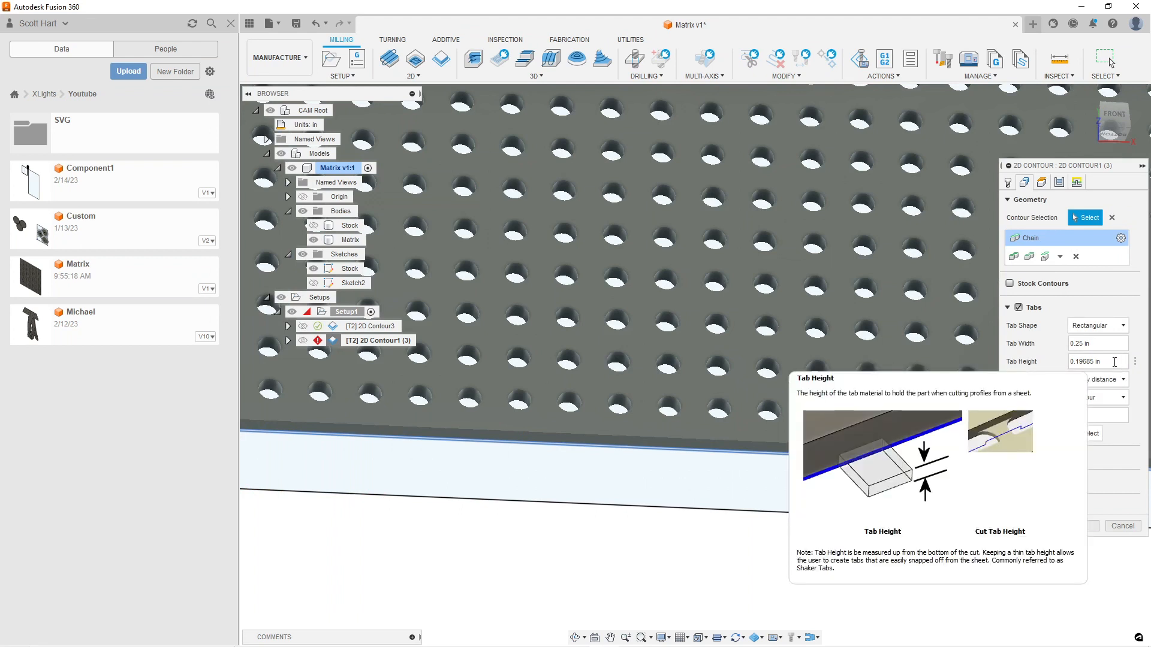
click(1114, 362)
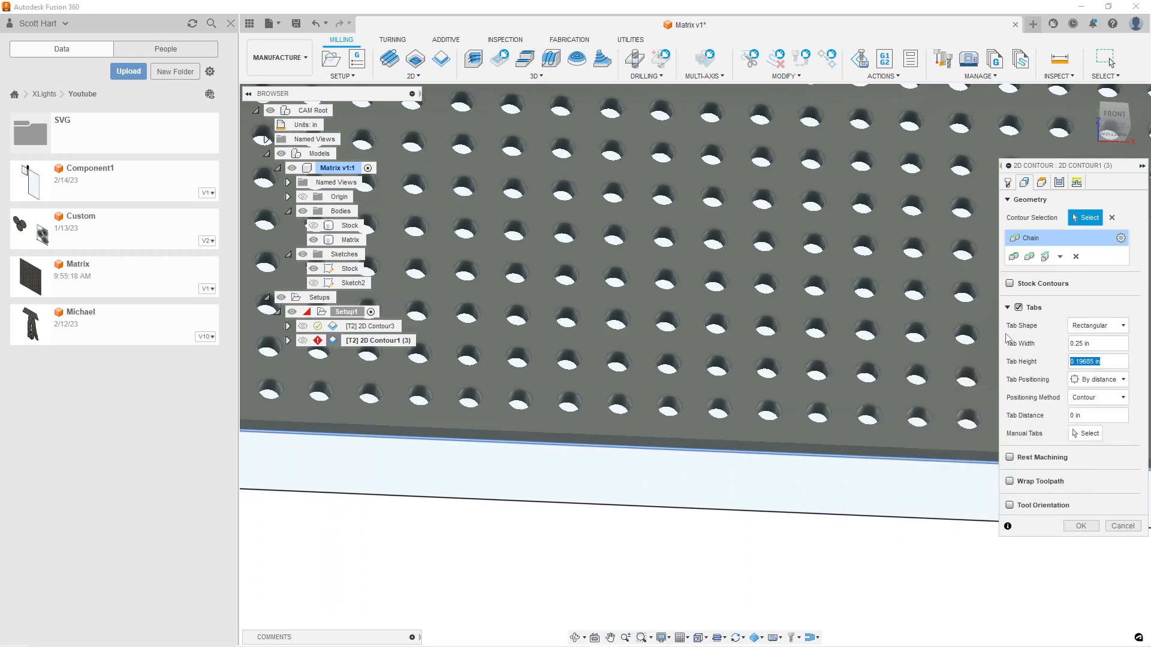
text(5mm)
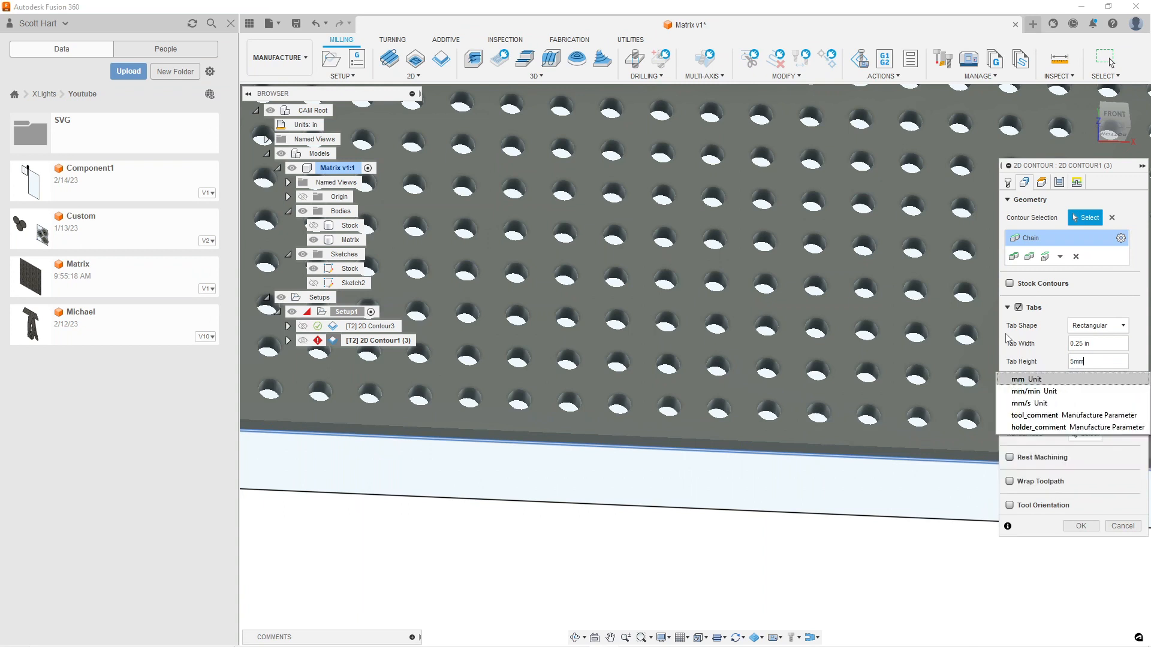
key(Tab)
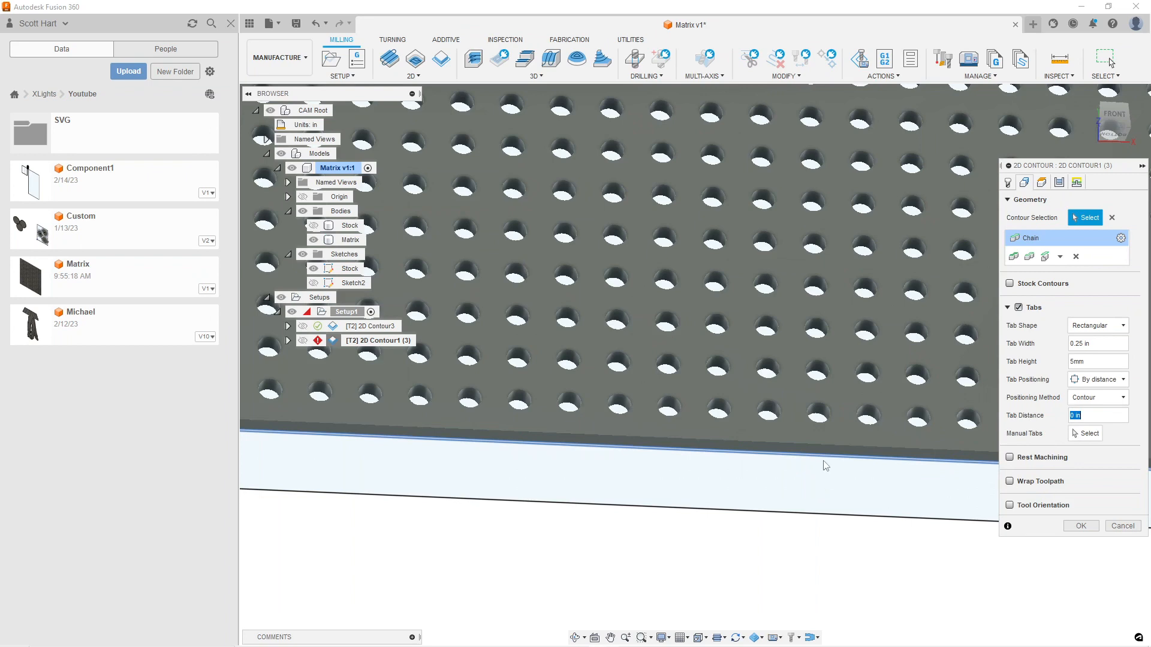
click(169, 399)
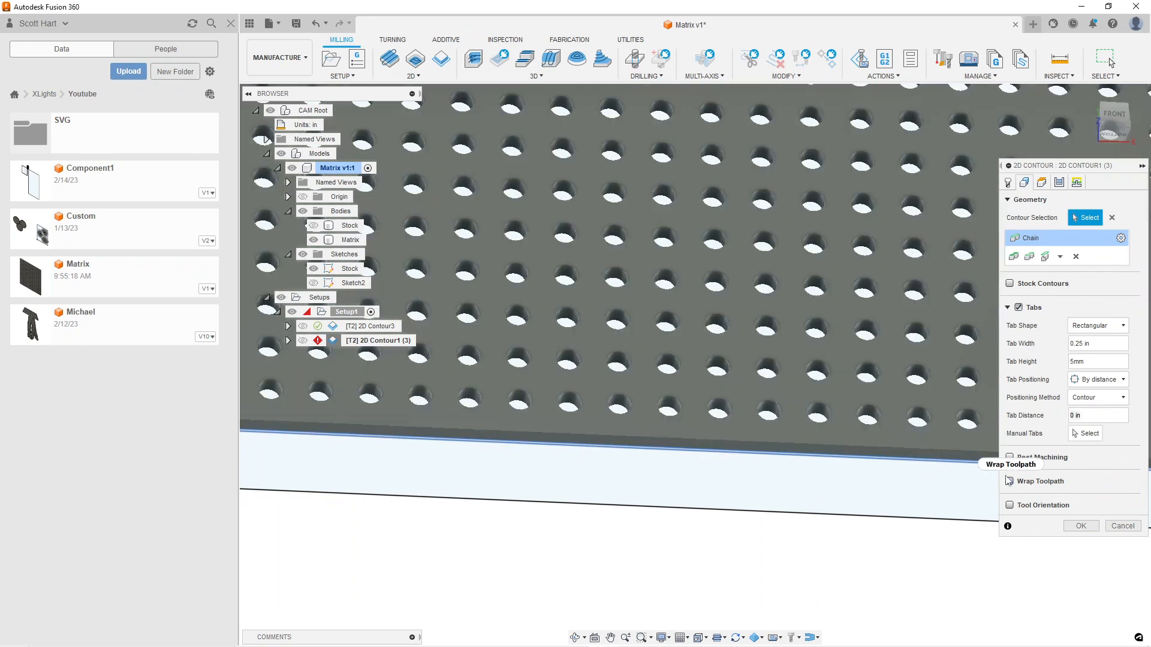
Place two manual tabs on the panel's bottom edge, one near each corner
scroll(400, 505, down, 5)
scroll(470, 509, up, 3)
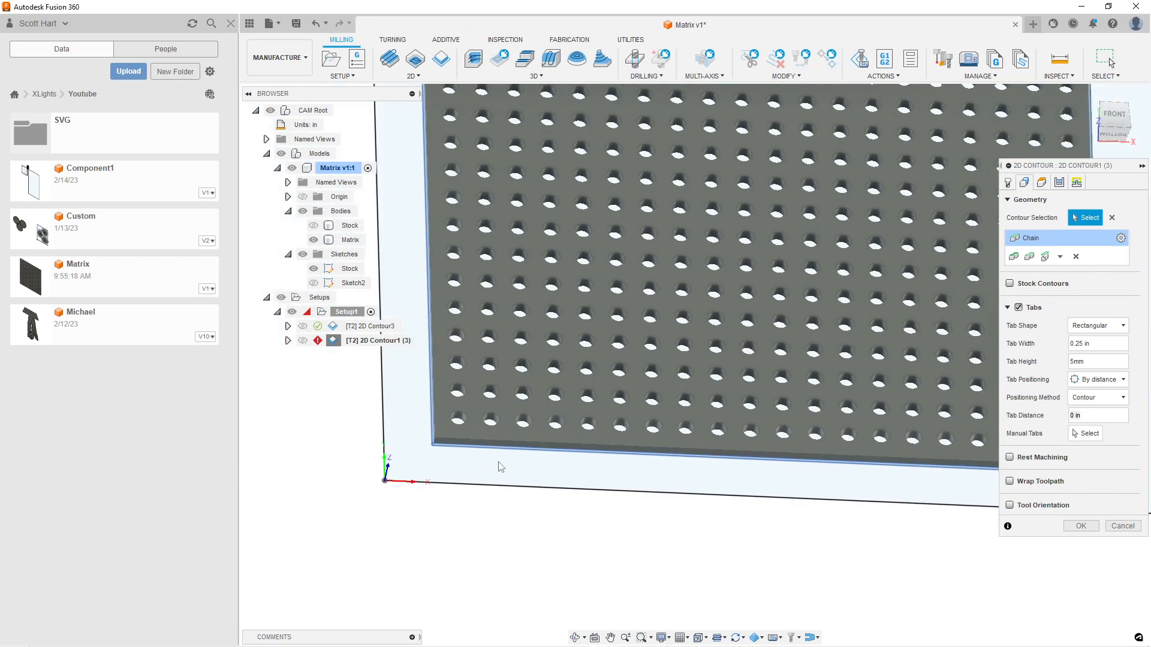
click(1084, 434)
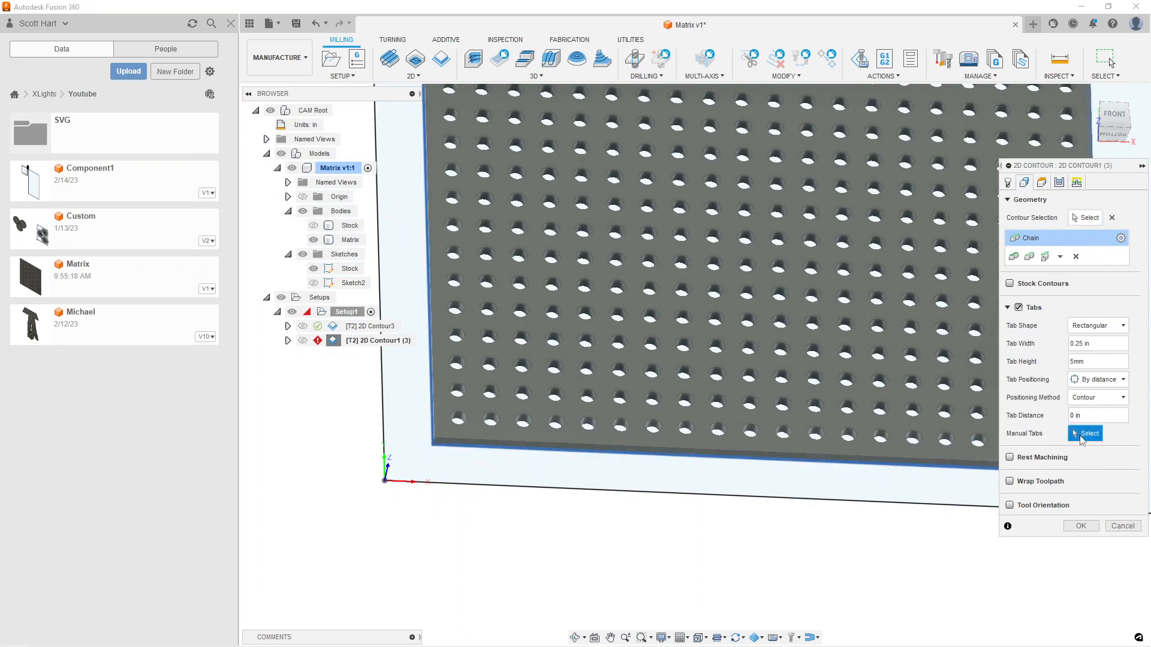
click(524, 447)
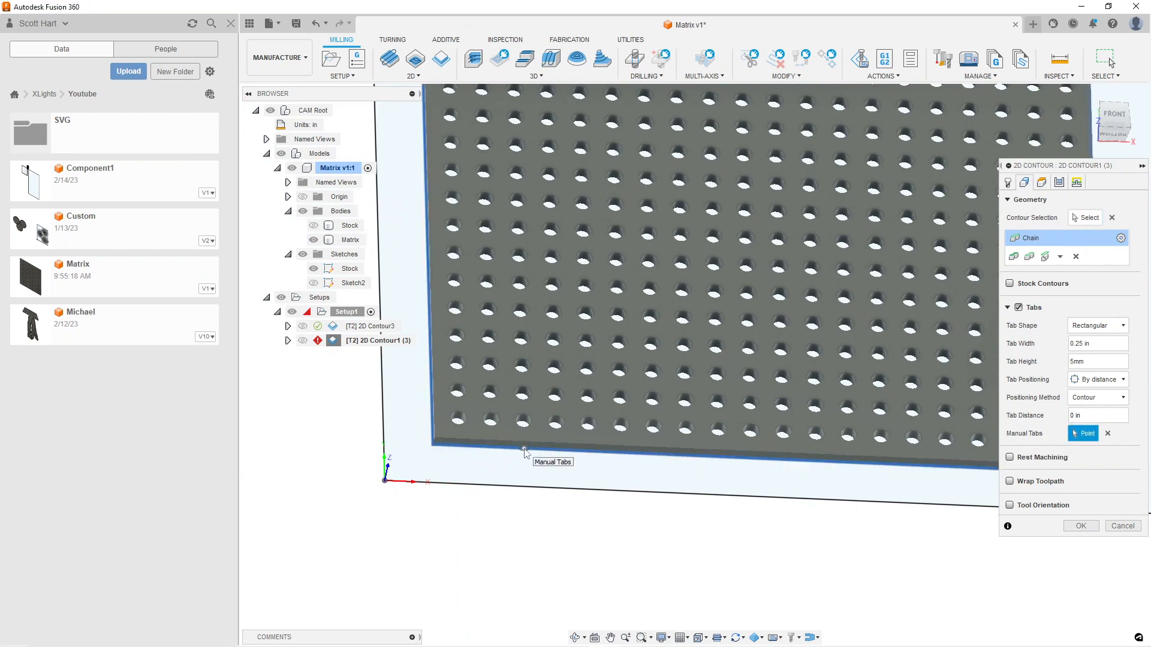
middle_drag(888, 475, 635, 469)
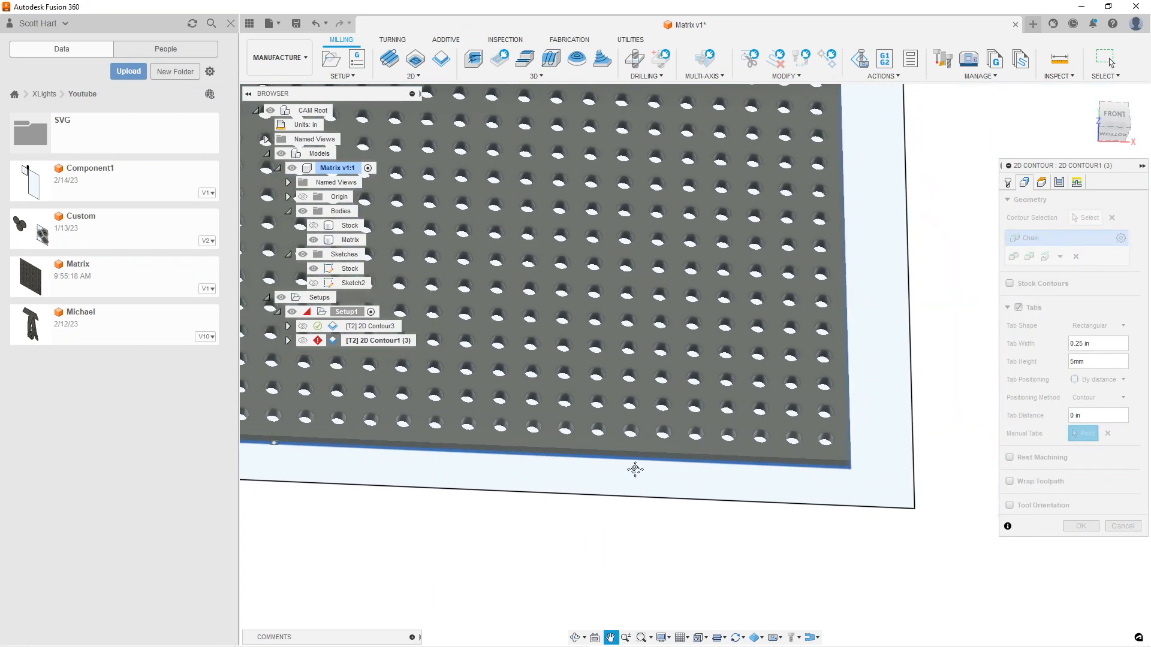
click(788, 466)
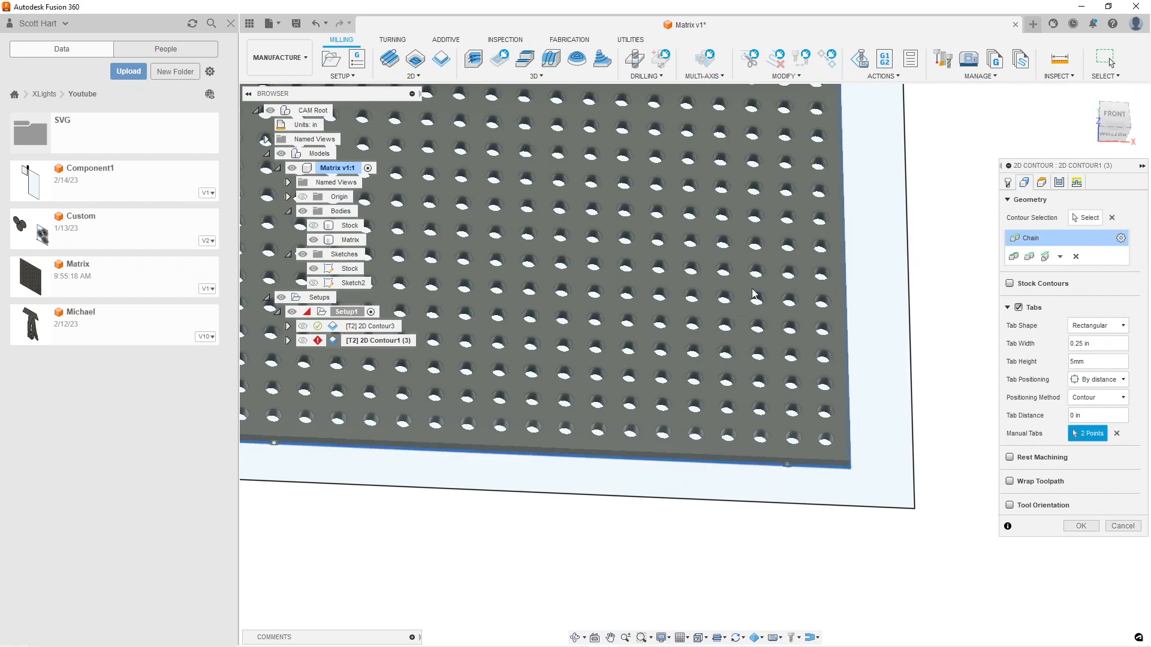
Add two more manual tabs on the panel's top edge, one near each corner
middle_drag(750, 290, 747, 490)
middle_drag(483, 92, 566, 321)
shift+middle_drag(574, 256, 567, 327)
click(837, 292)
middle_drag(573, 392, 821, 400)
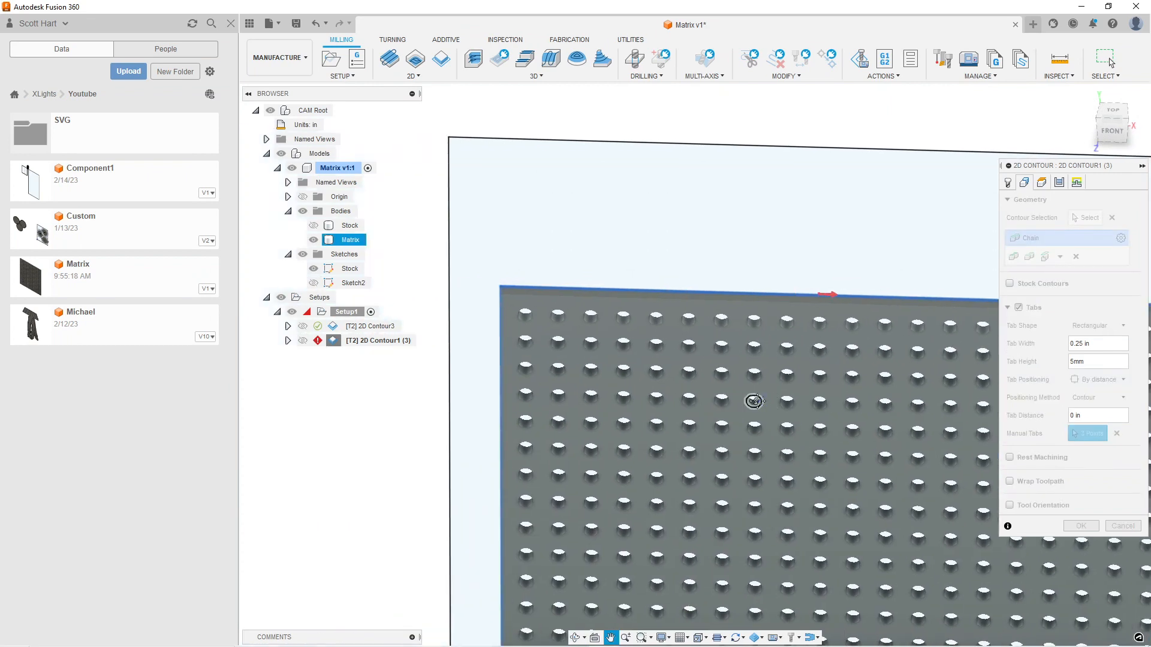
click(566, 285)
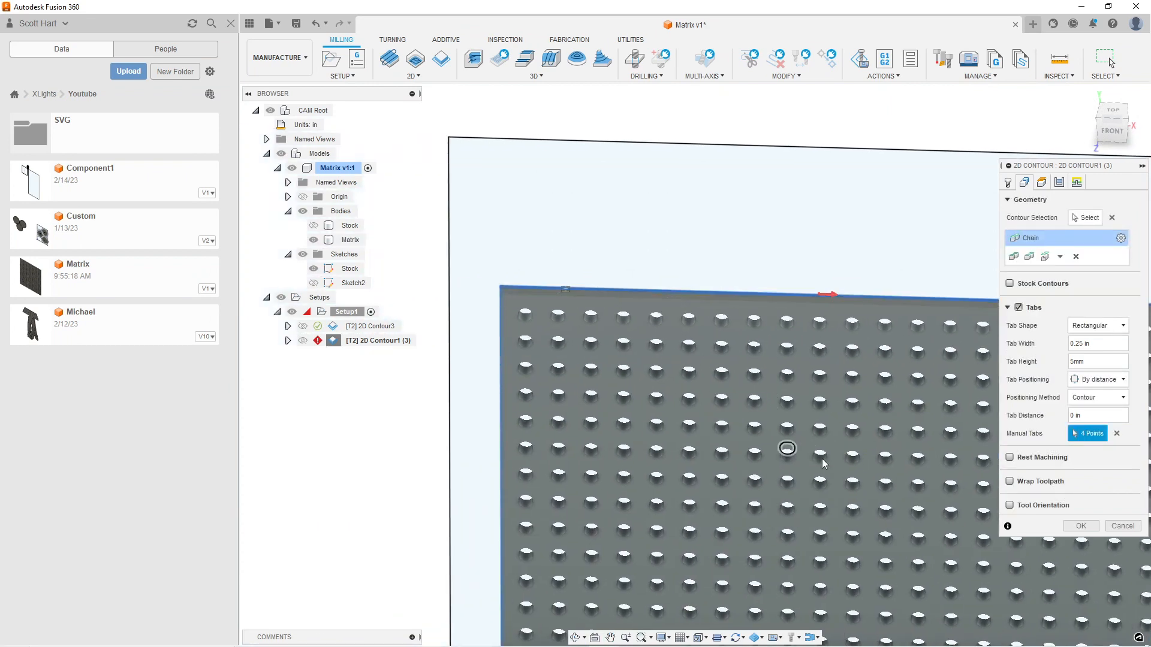
Apply the exterior contour settings to generate the tabbed outline toolpath
middle_drag(810, 454, 728, 382)
scroll(728, 382, down, 6)
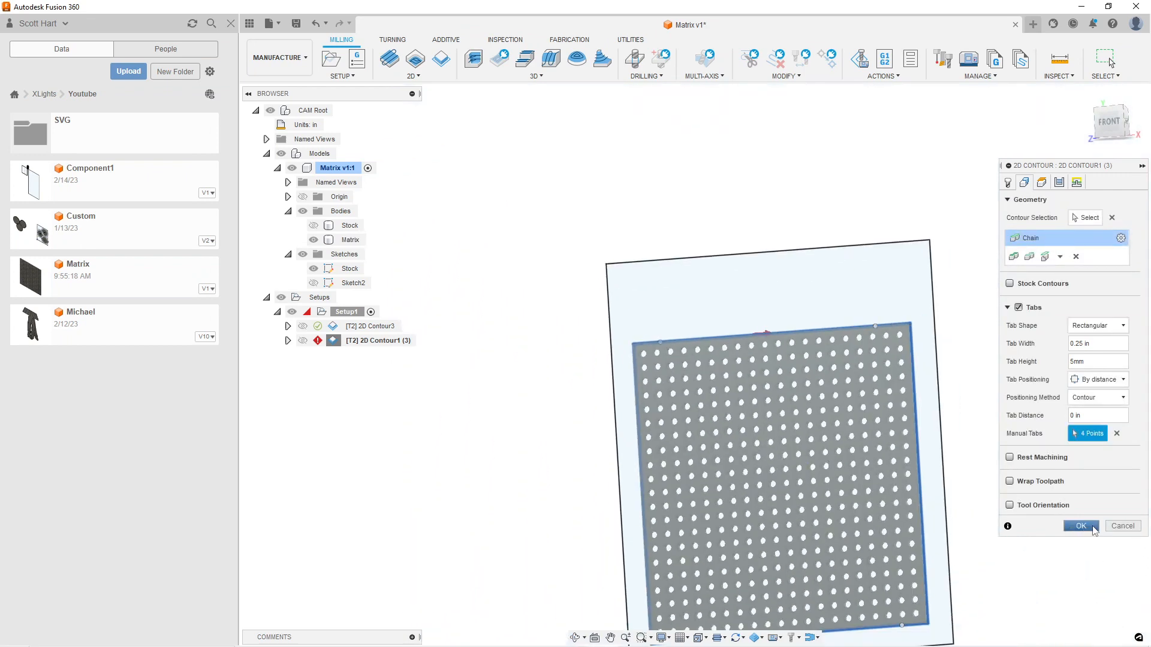
click(1082, 526)
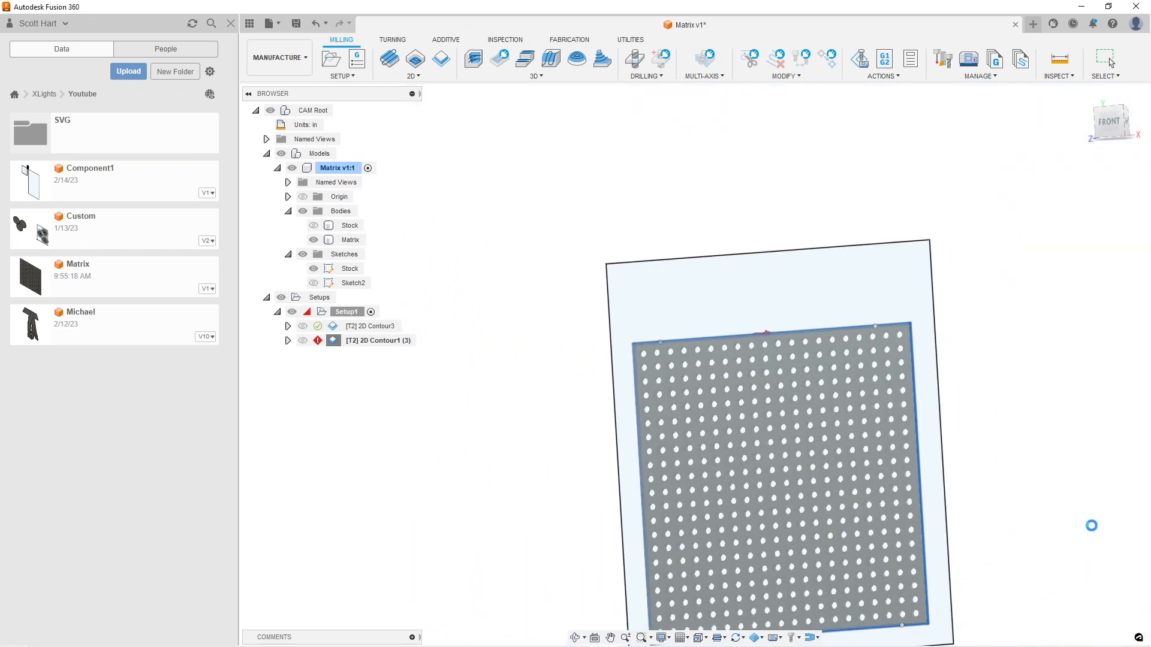
scroll(786, 492, down, 1)
middle_drag(786, 493, 665, 404)
scroll(665, 404, up, 3)
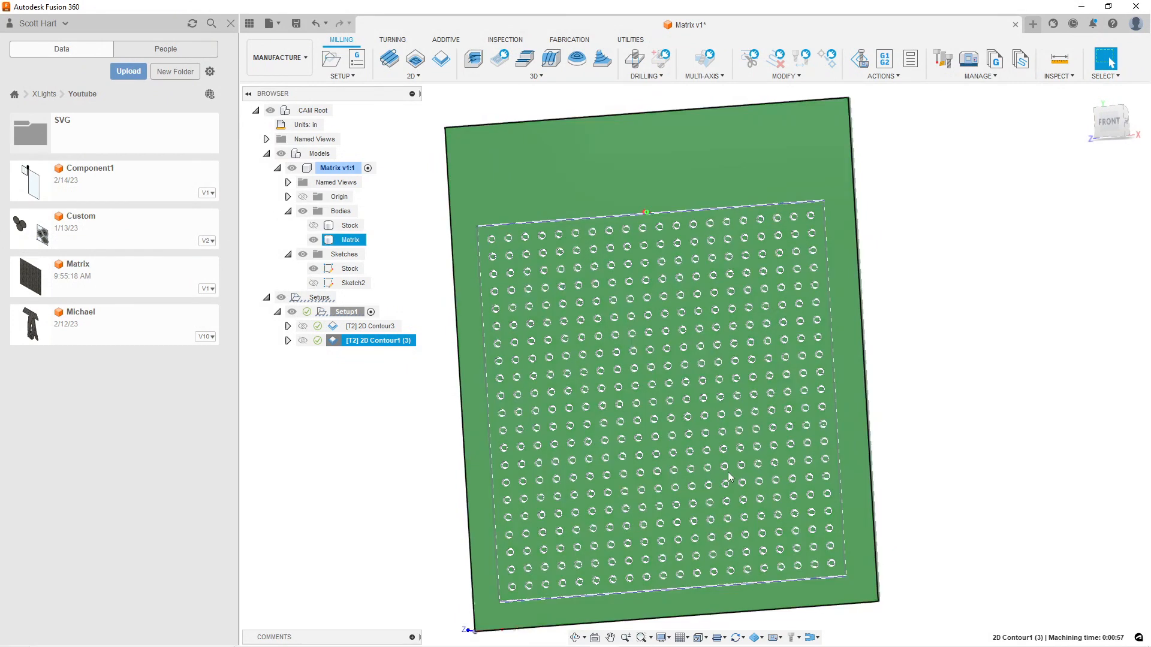
Simulate all of Setup1 and watch the tool cut the panel's holes
click(334, 312)
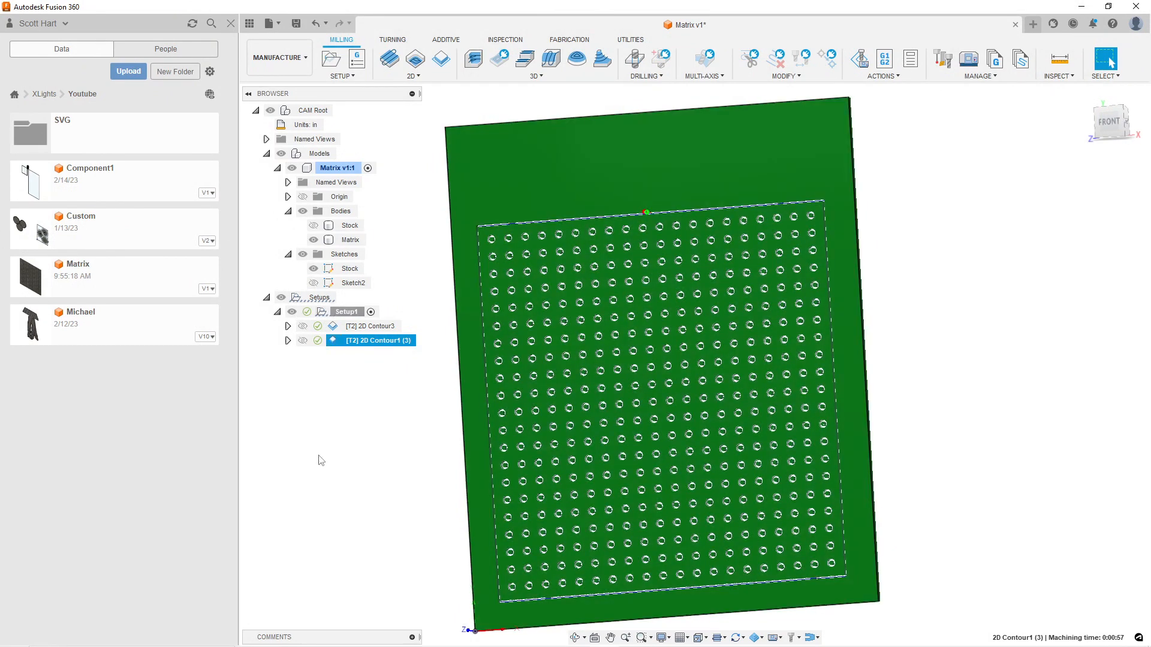
right_click(334, 313)
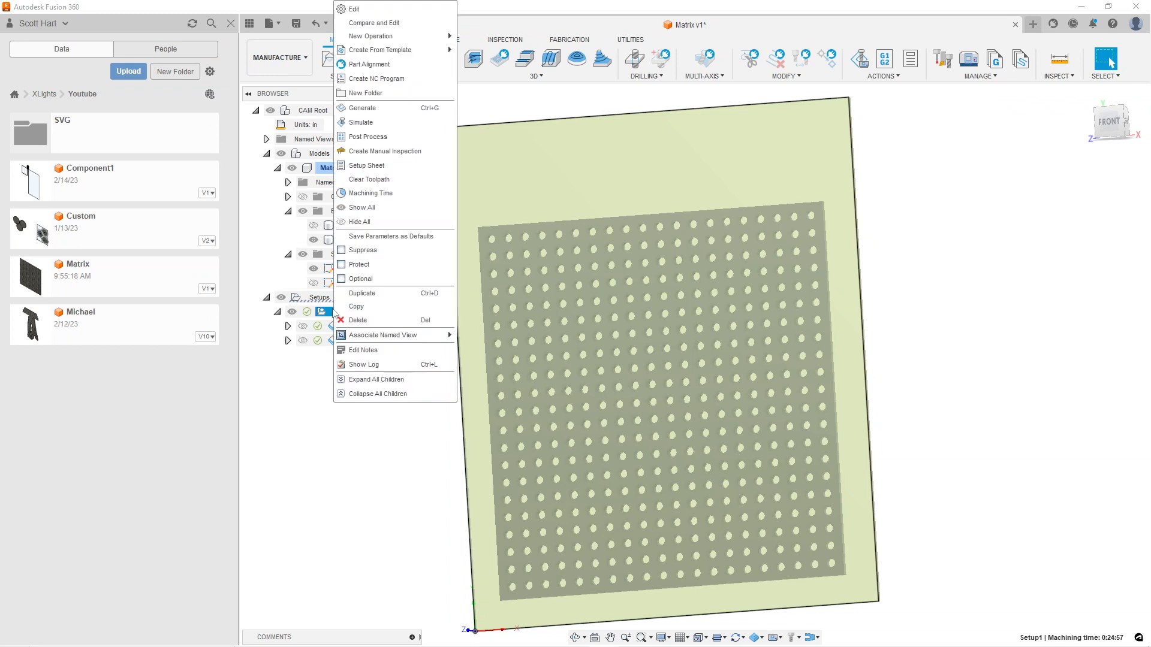
click(359, 123)
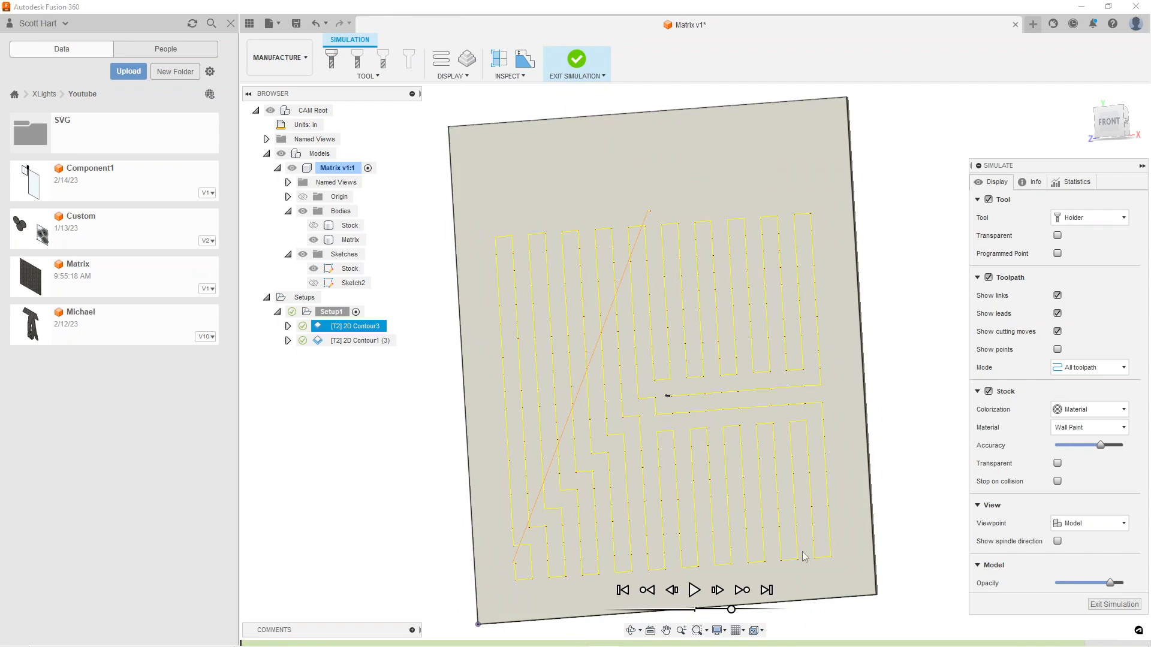
click(694, 590)
scroll(725, 405, up, 3)
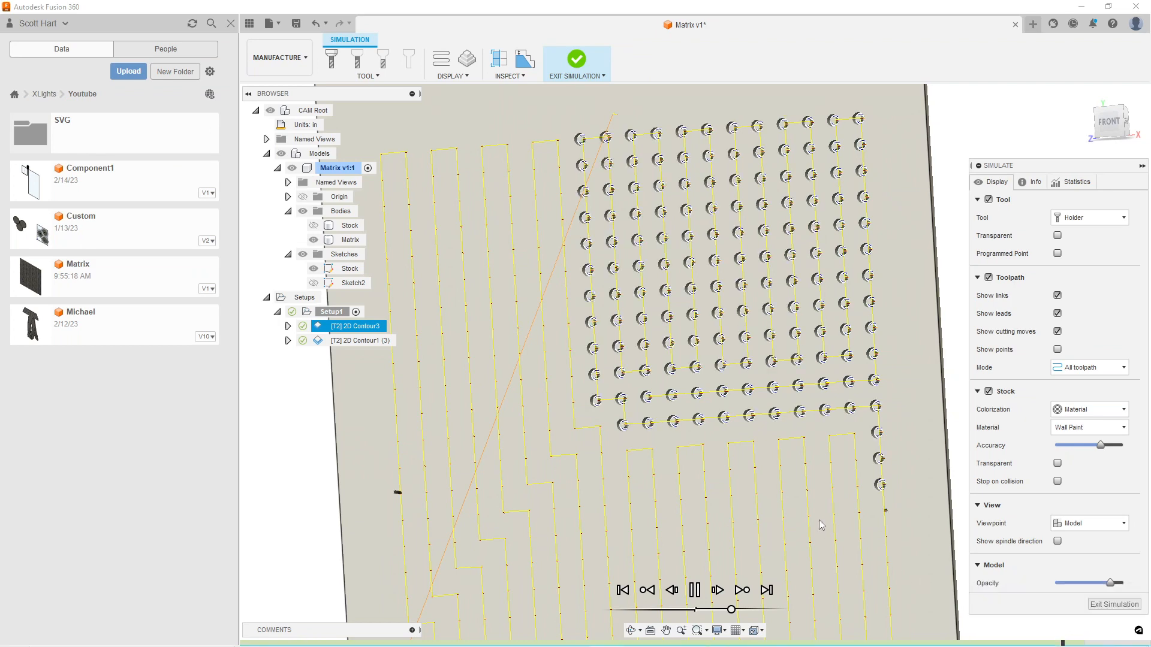
scroll(754, 511, down, 3)
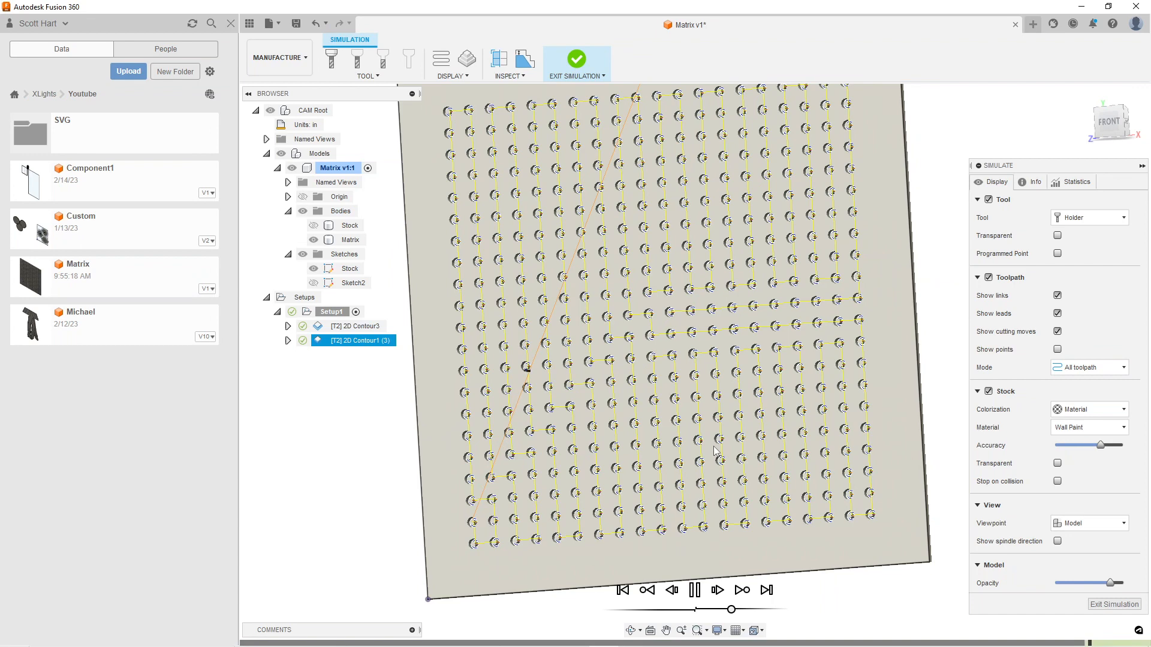
Follow the simulated exterior contour cut around the panel and examine a bottom-edge tab up close
middle_drag(743, 381, 719, 449)
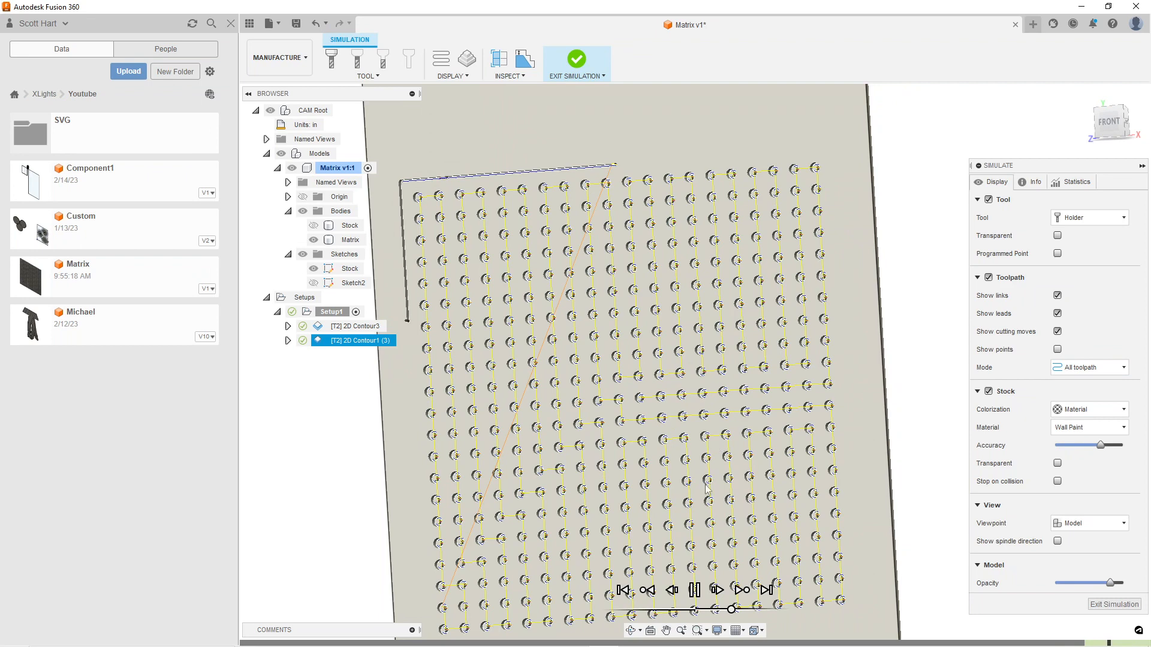
middle_drag(645, 566, 637, 475)
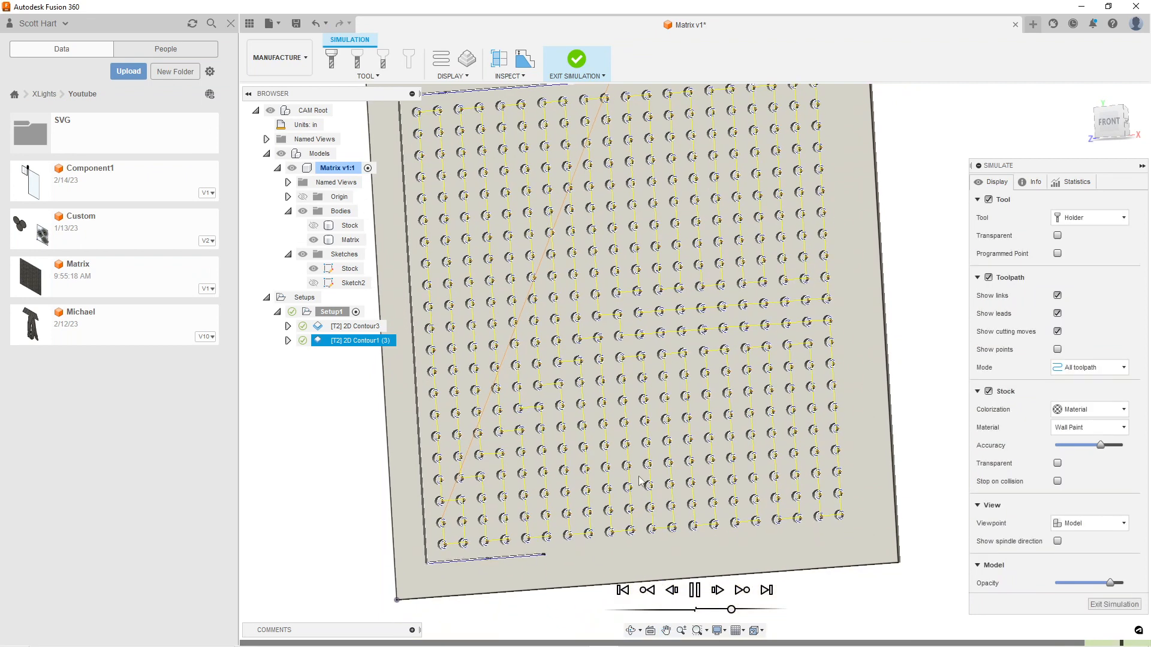
scroll(488, 570, up, 10)
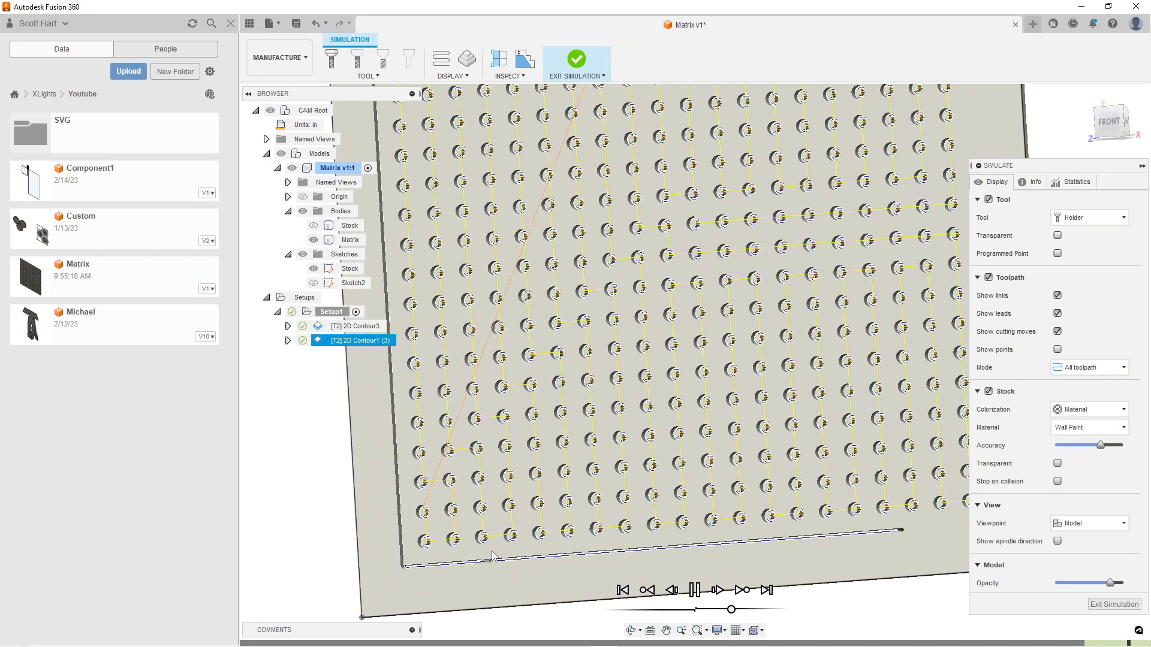
scroll(488, 570, up, 5)
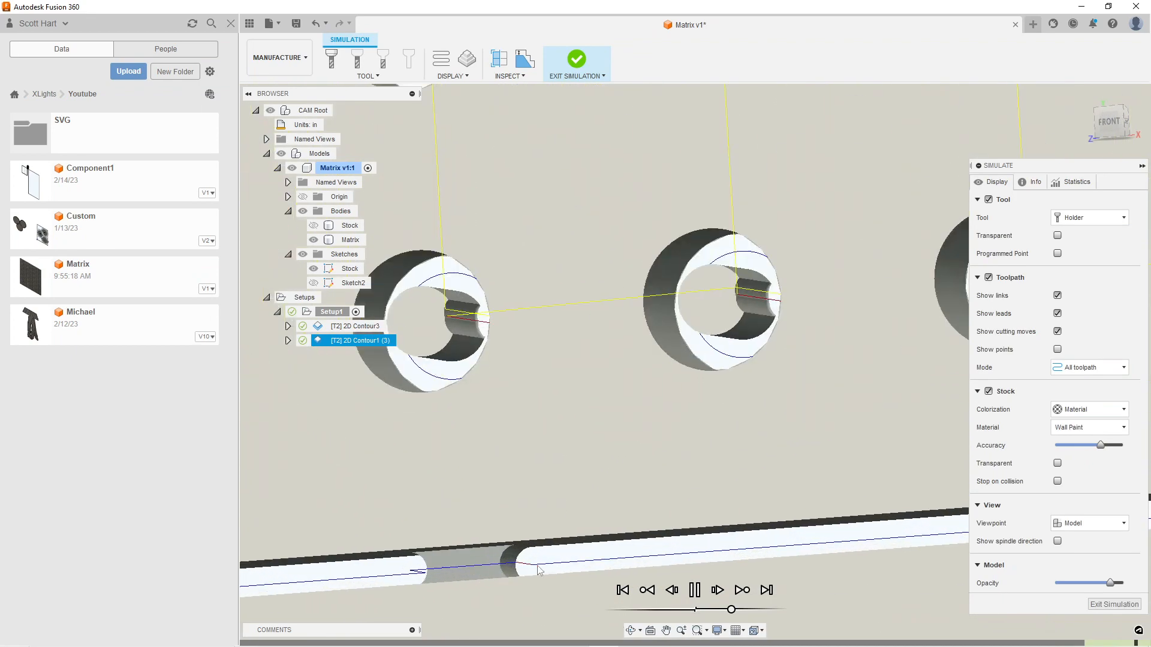
scroll(551, 554, down, 15)
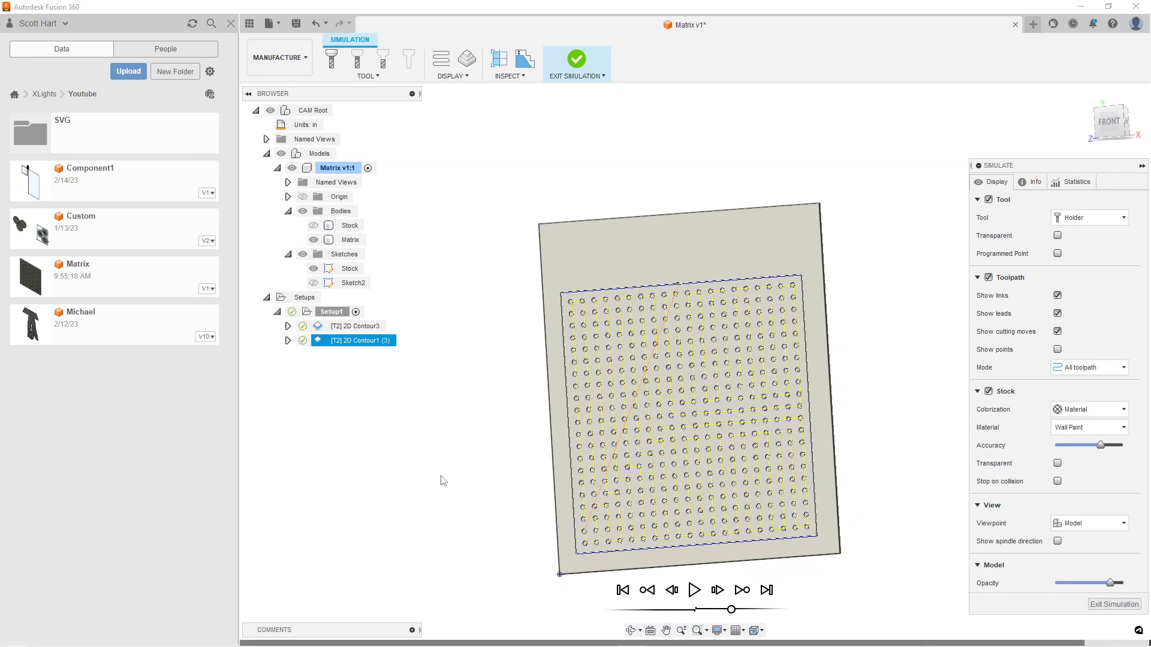
Exit the simulation and save a new version of the Matrix design
click(1113, 604)
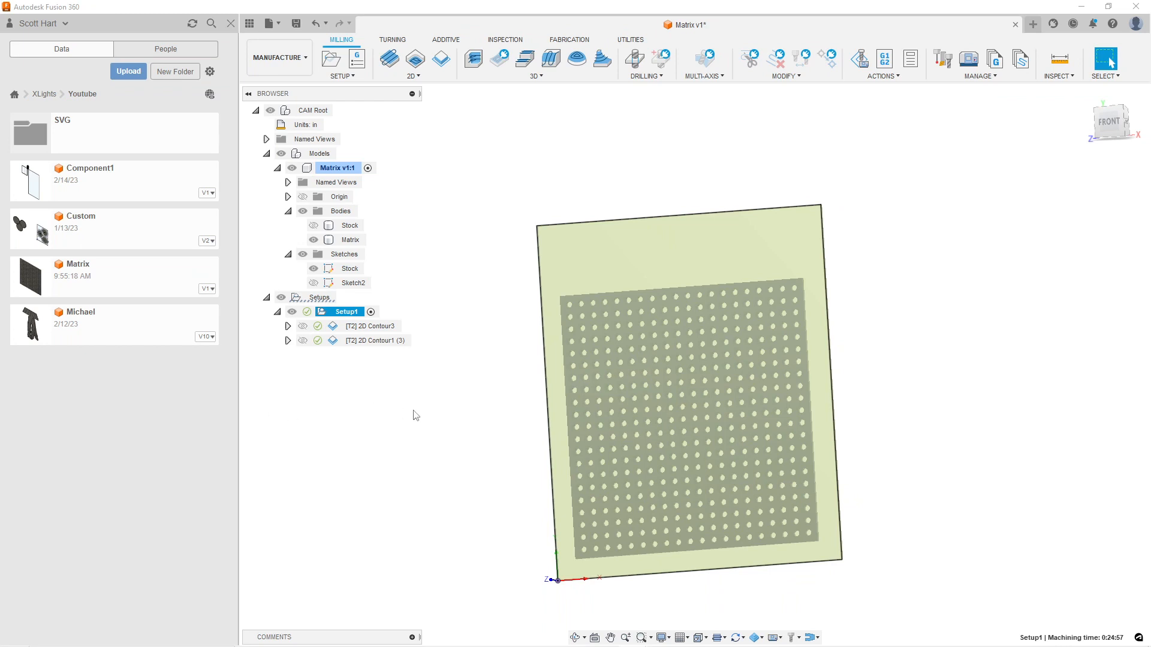
click(300, 24)
key(Return)
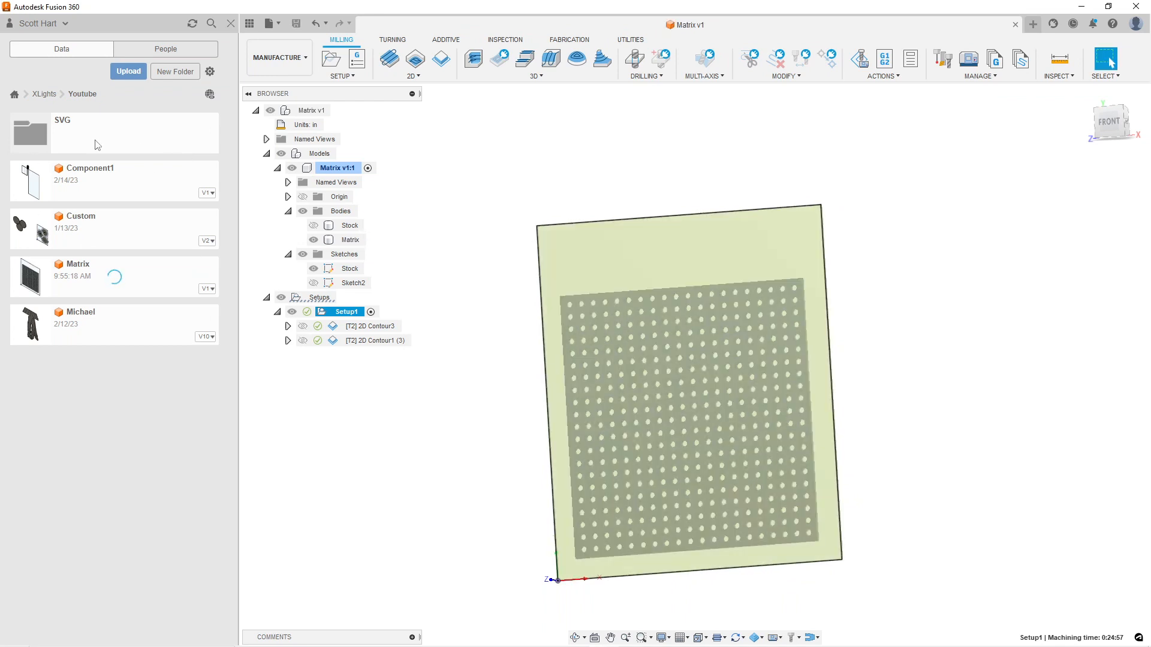
Open the Butterfly2 design from the SVG folder and view its butterfly sketch
click(94, 143)
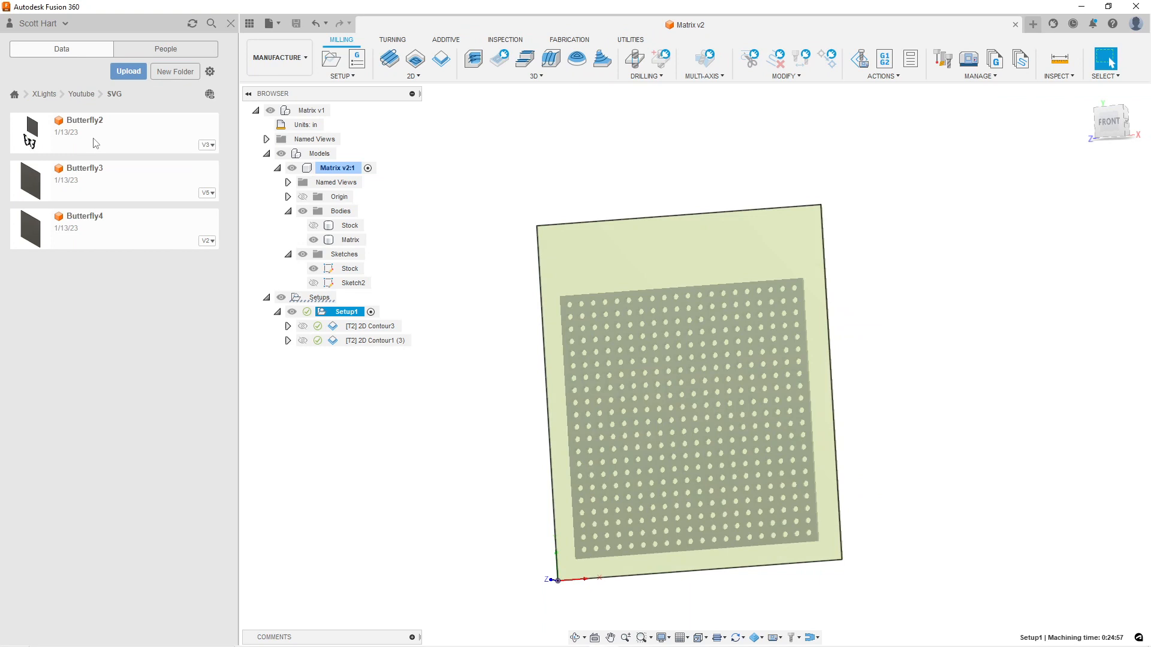
double_click(53, 144)
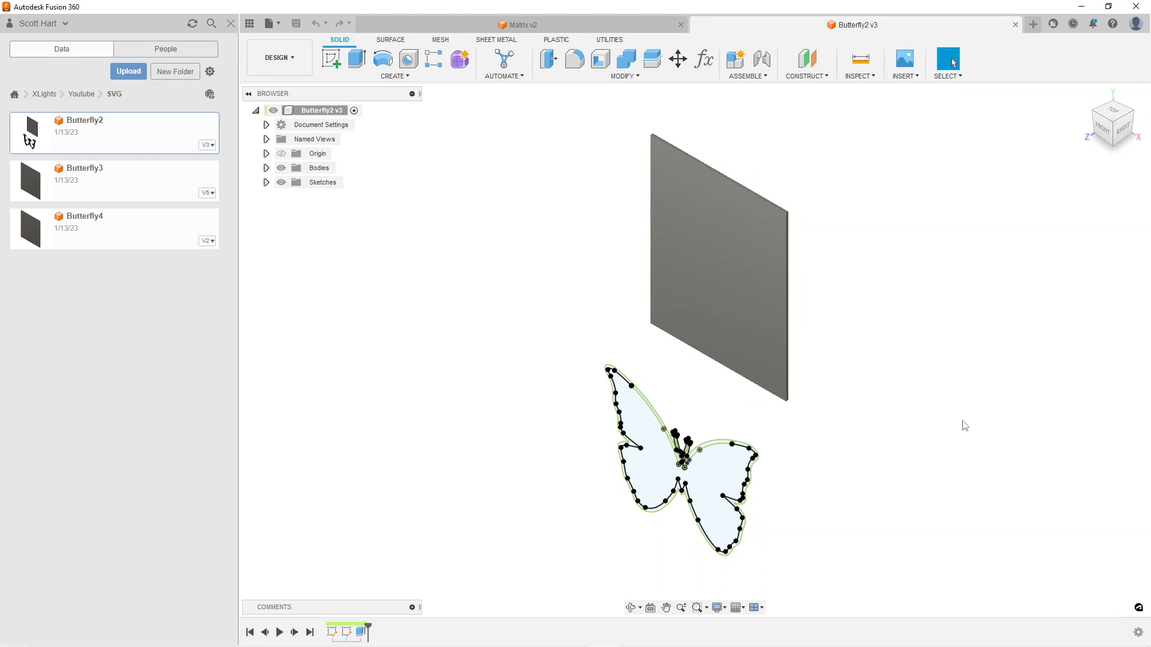
scroll(712, 468, up, 6)
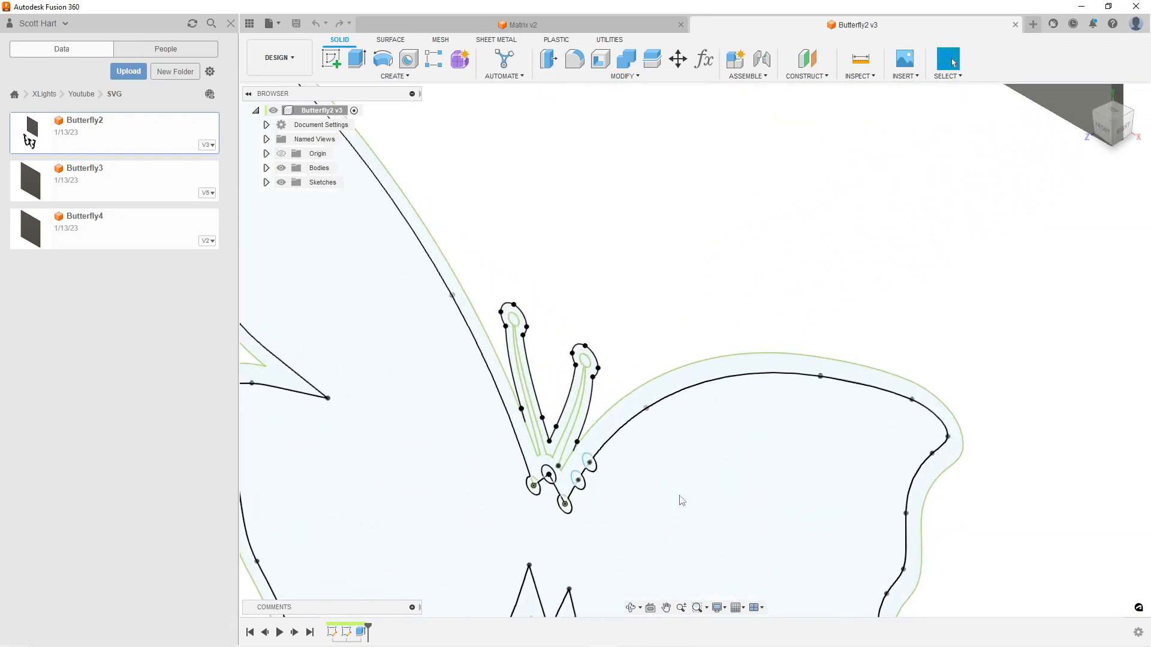
scroll(676, 525, down, 8)
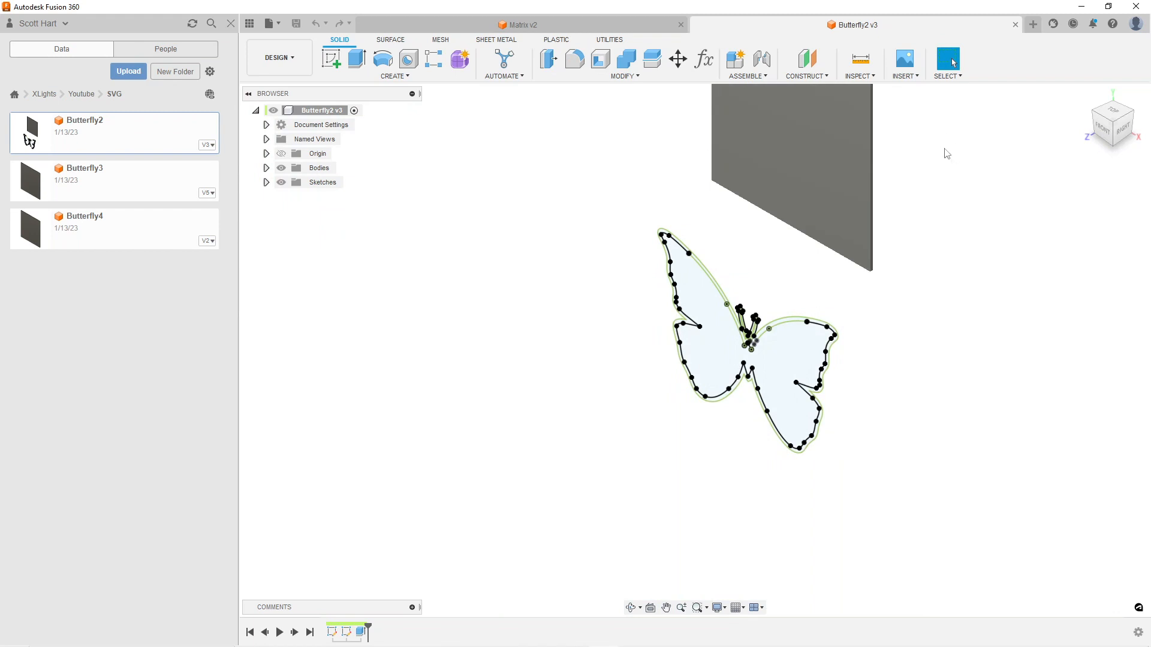
Find the Insert SVG command and examine the butterfly sketch's antennae and nearby circles up close from the front
click(908, 77)
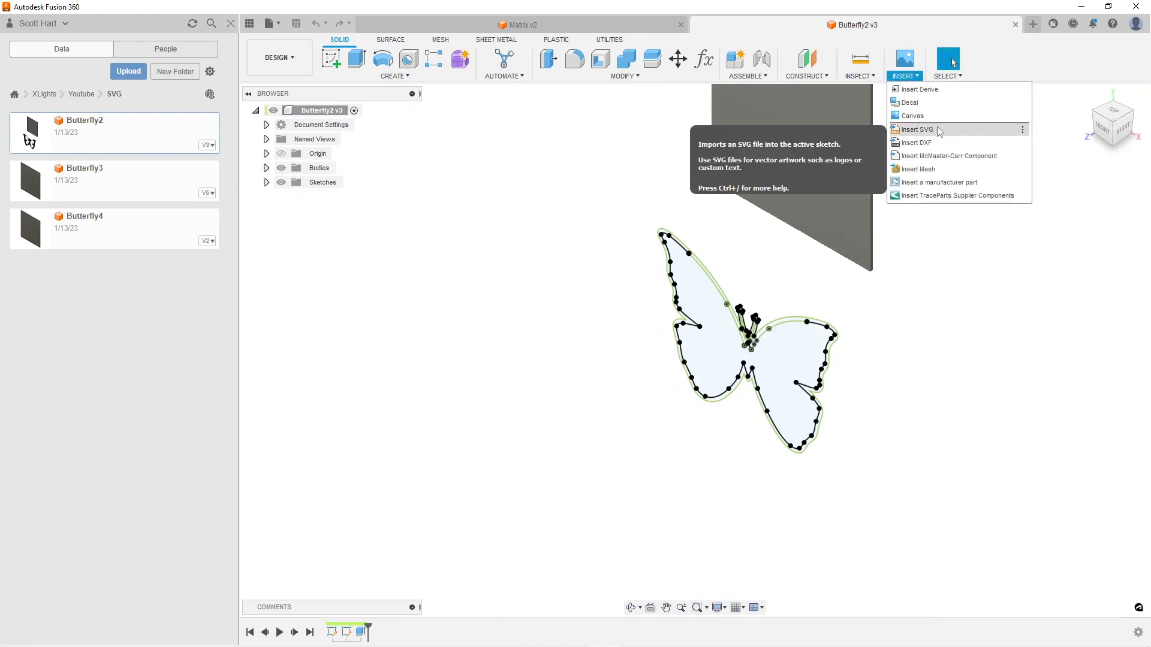
scroll(780, 334, up, 2)
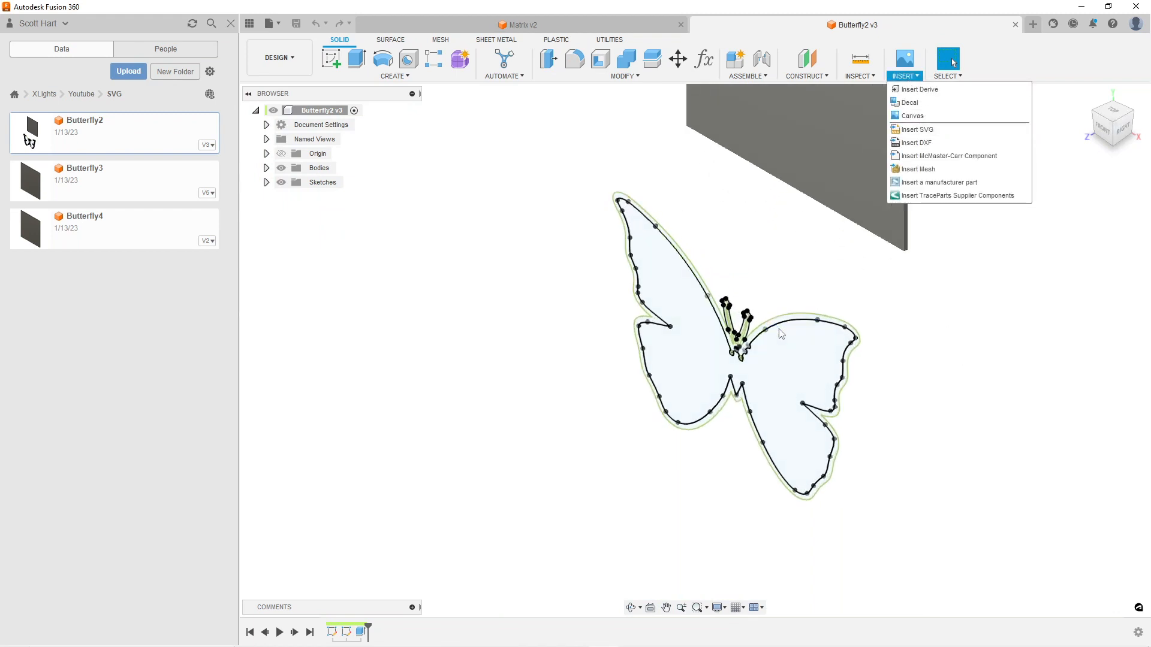
scroll(781, 333, up, 2)
scroll(774, 368, up, 3)
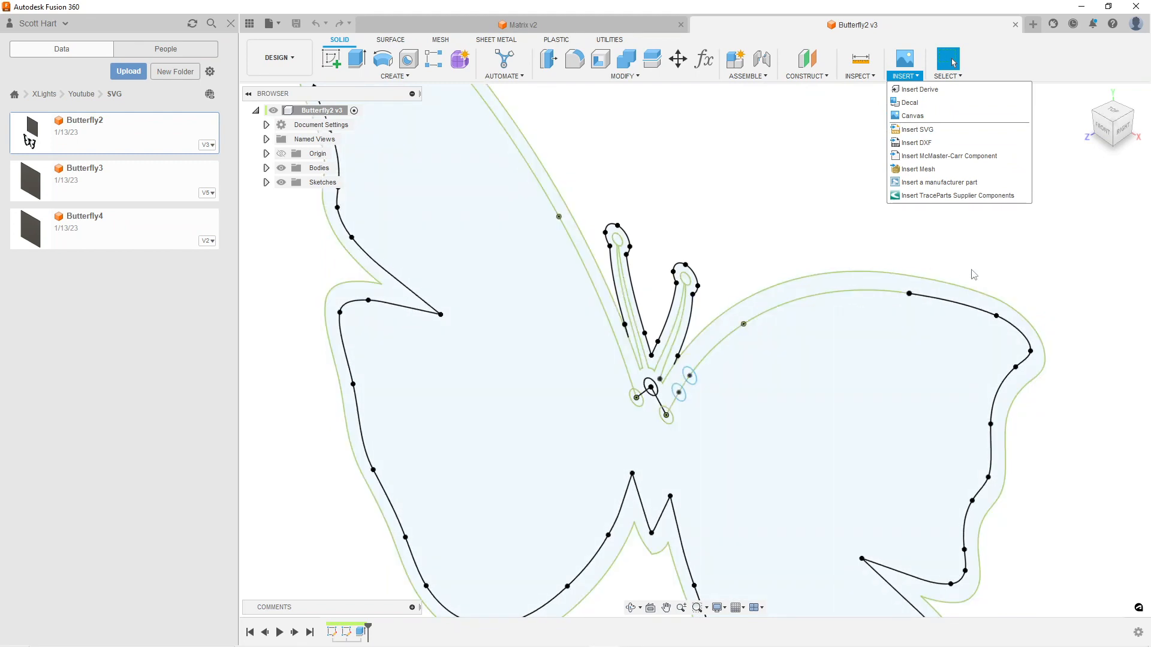
scroll(734, 369, up, 5)
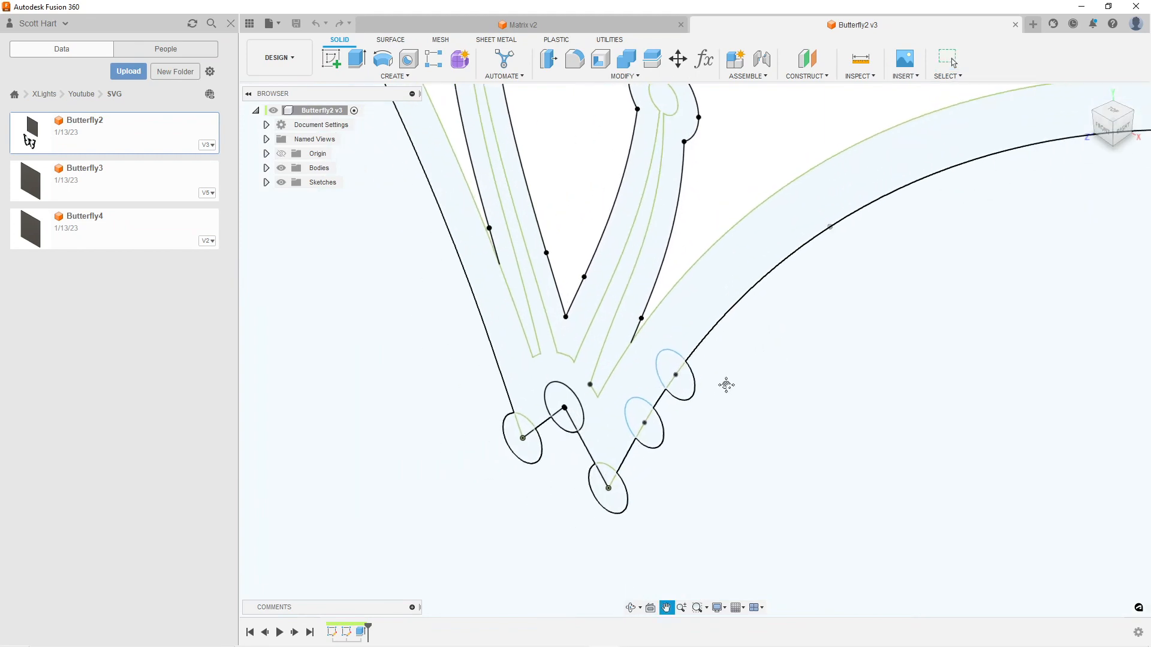
click(1102, 134)
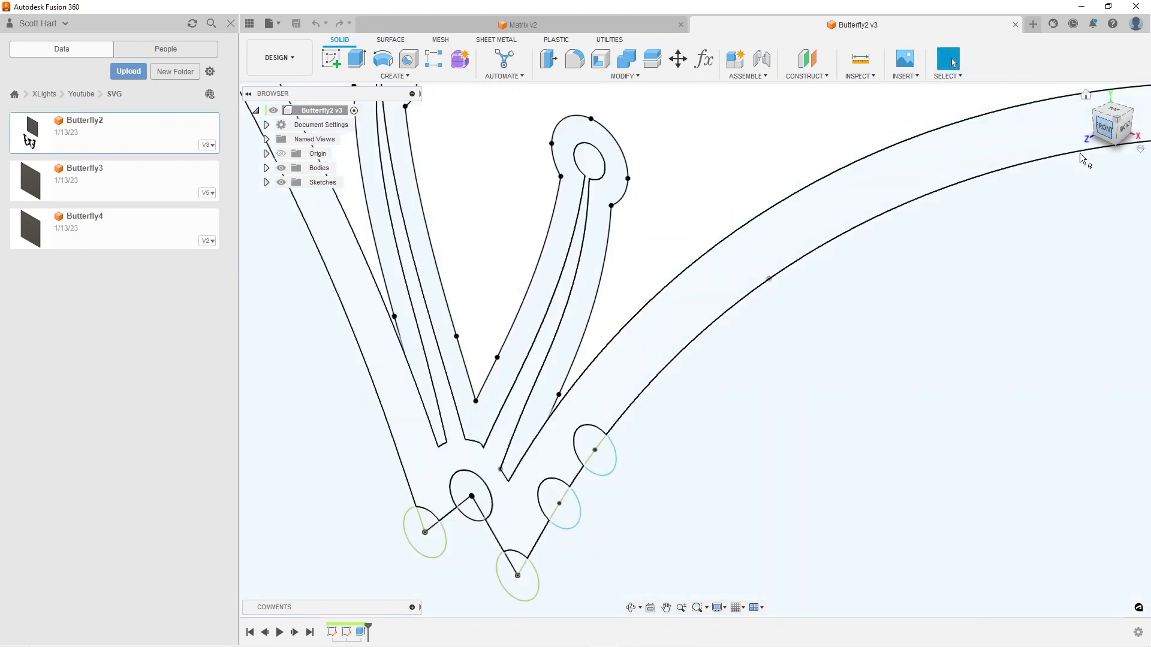
scroll(532, 290, down, 3)
scroll(540, 306, up, 6)
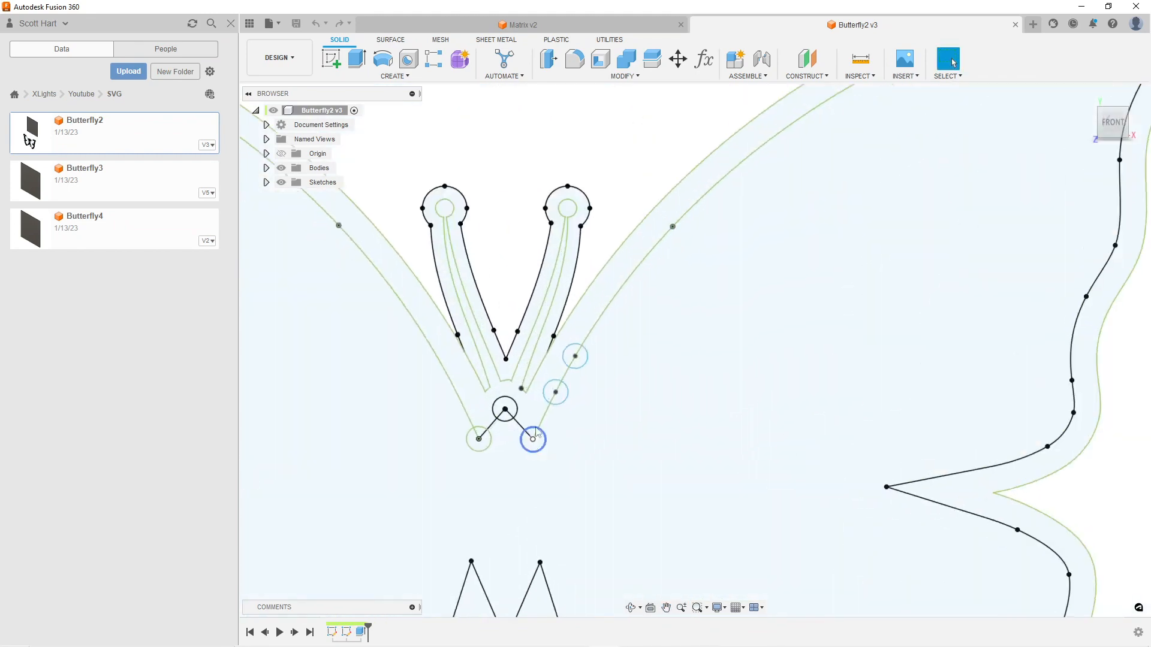
Open Sketch4 of the butterfly design for editing
scroll(566, 336, down, 5)
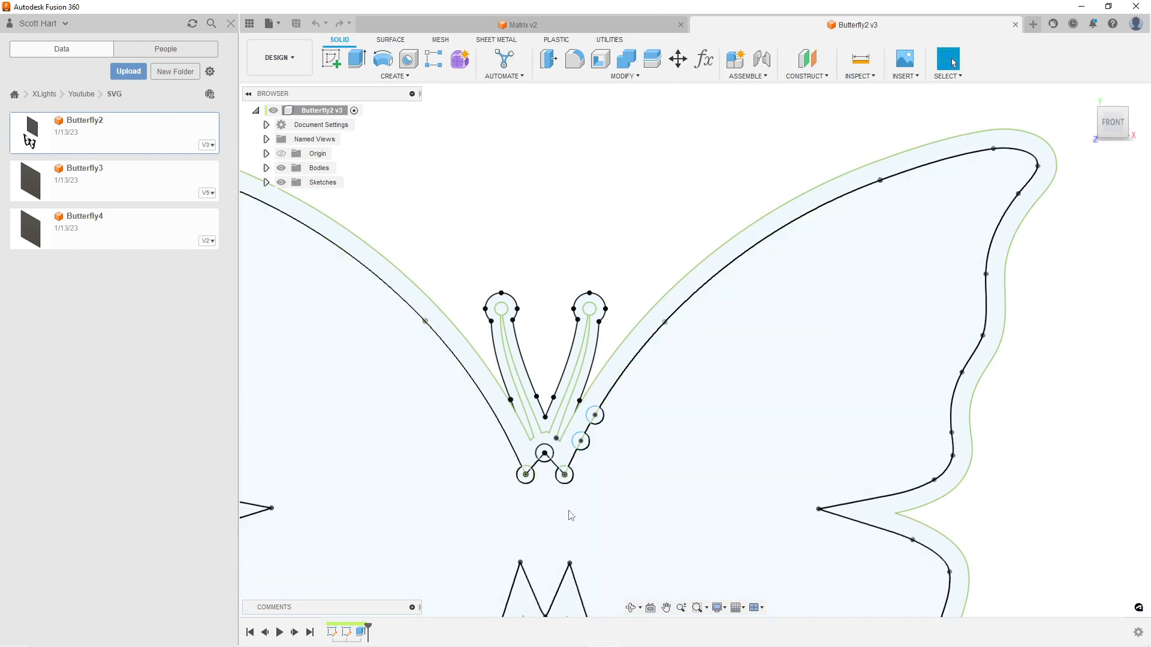
scroll(570, 515, down, 1)
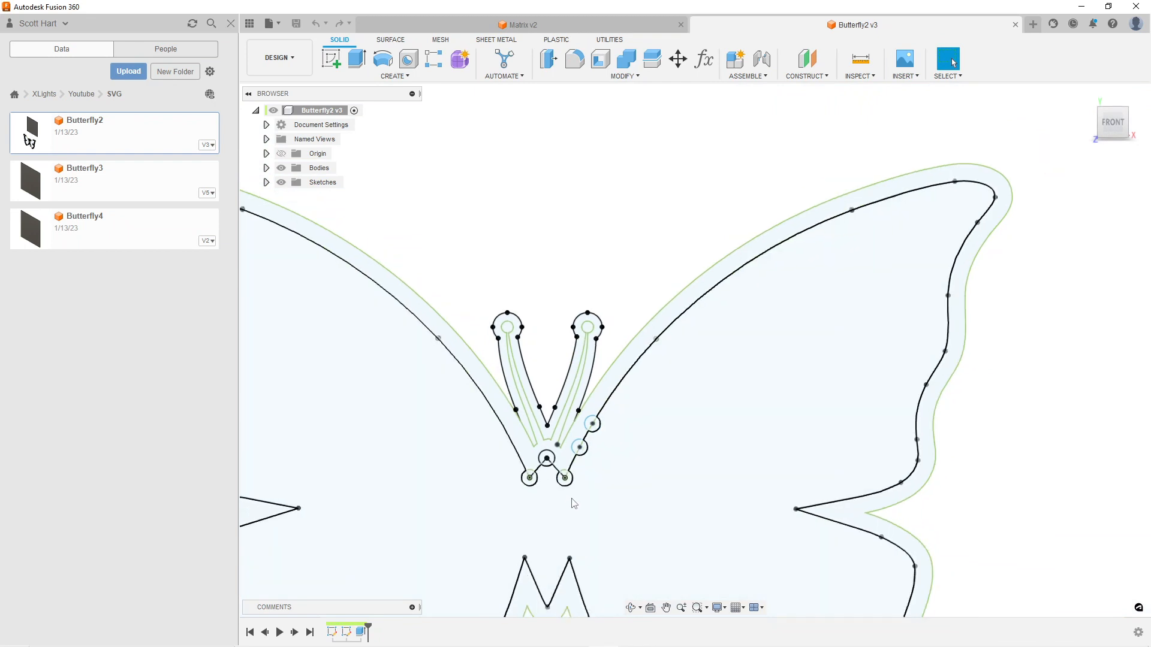
scroll(574, 504, up, 2)
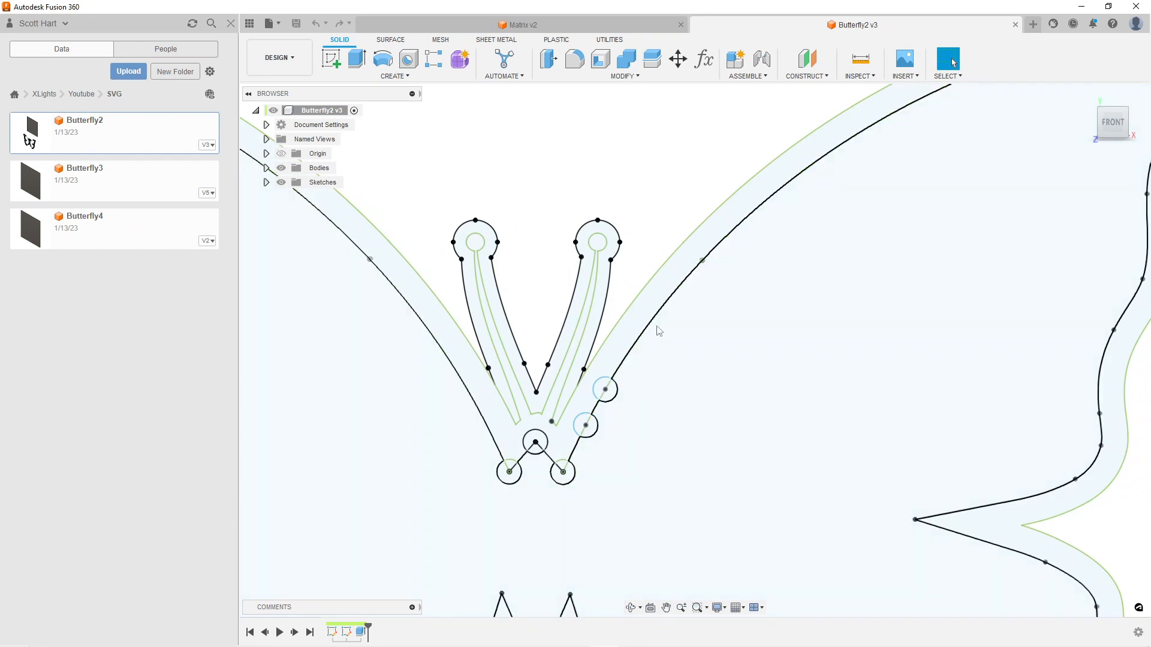
click(266, 182)
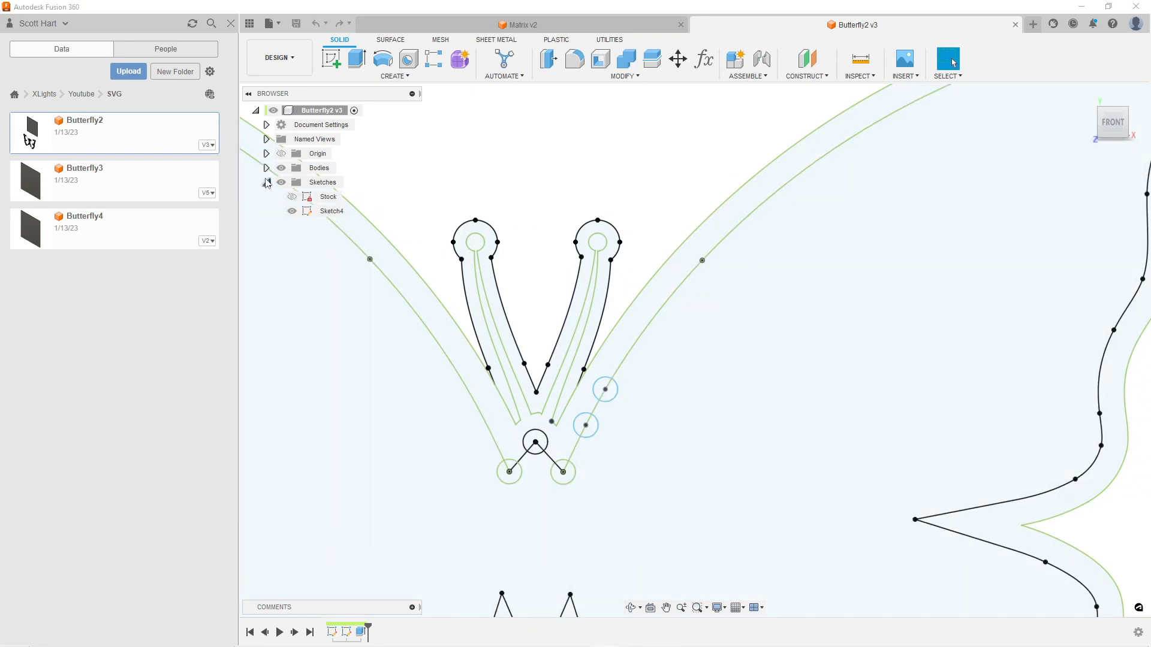
right_click(321, 213)
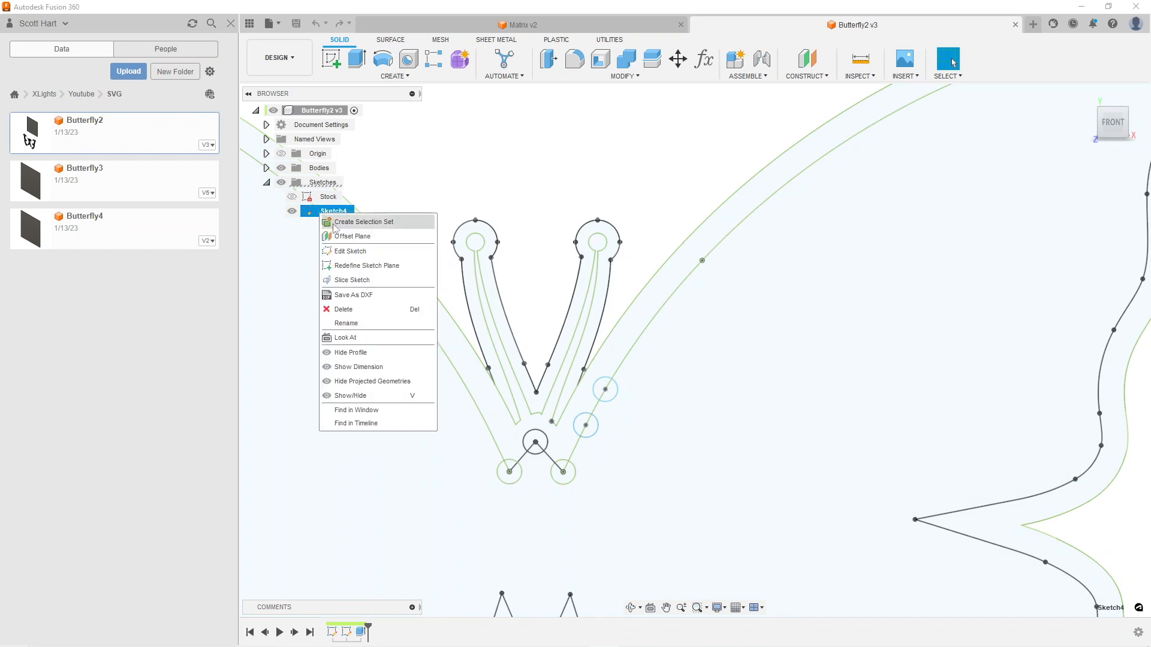
click(353, 250)
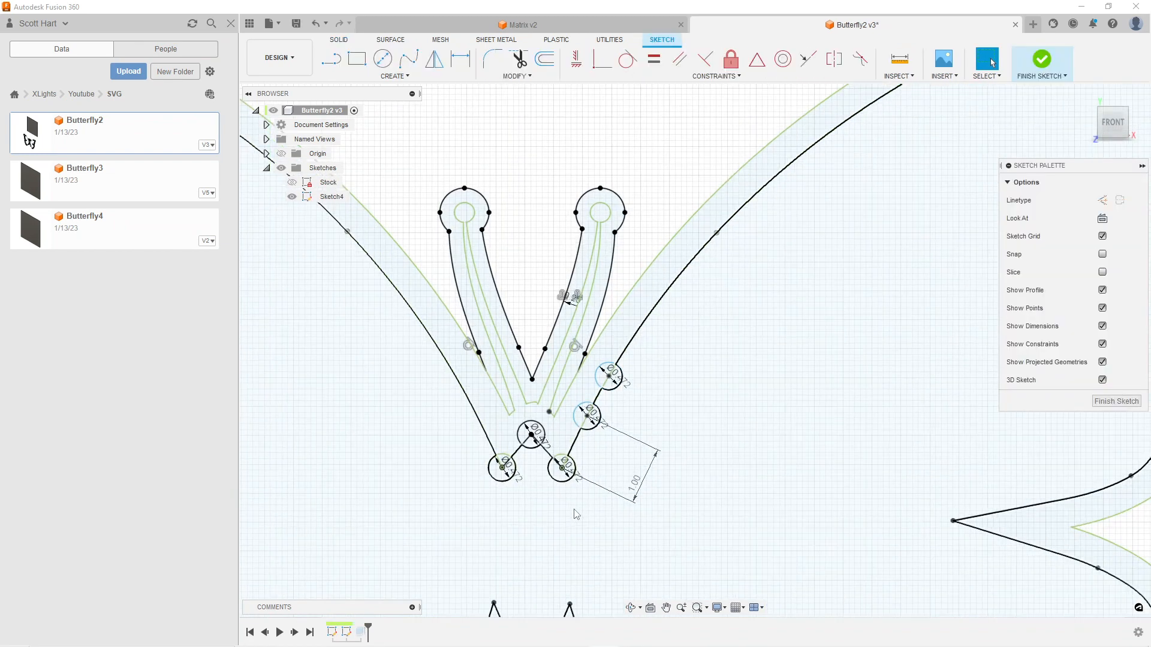
Examine the 0.472 circles and the spacing dimension along the lower end of the right wing's curve up close
scroll(564, 500, up, 5)
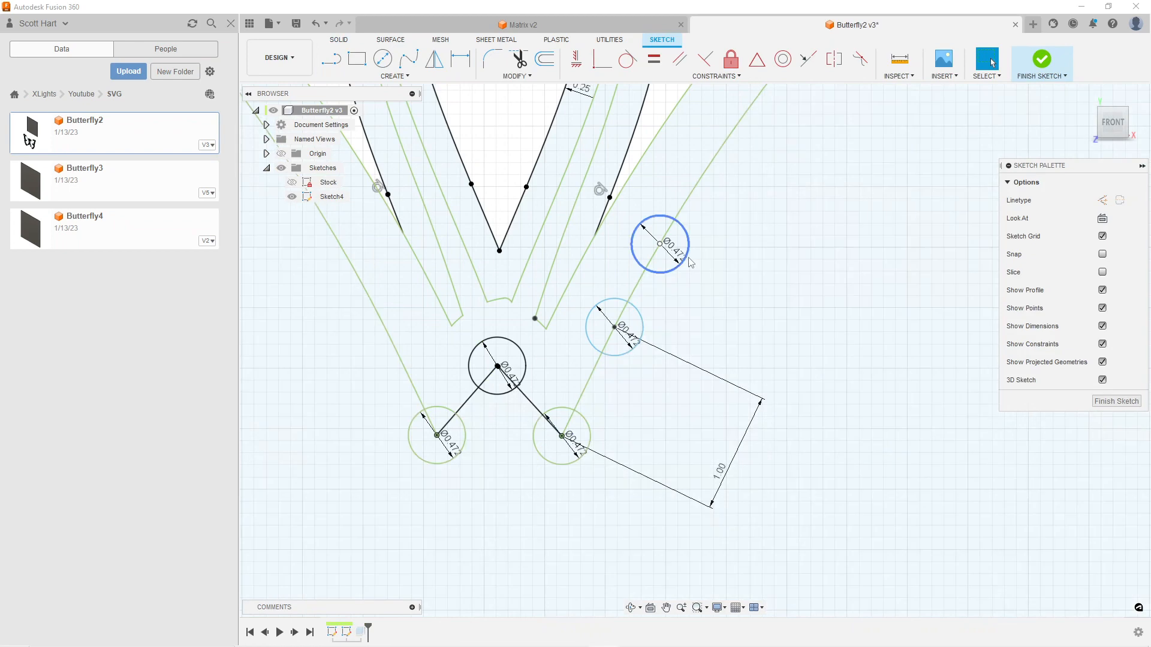
scroll(625, 501, down, 1)
scroll(627, 503, down, 2)
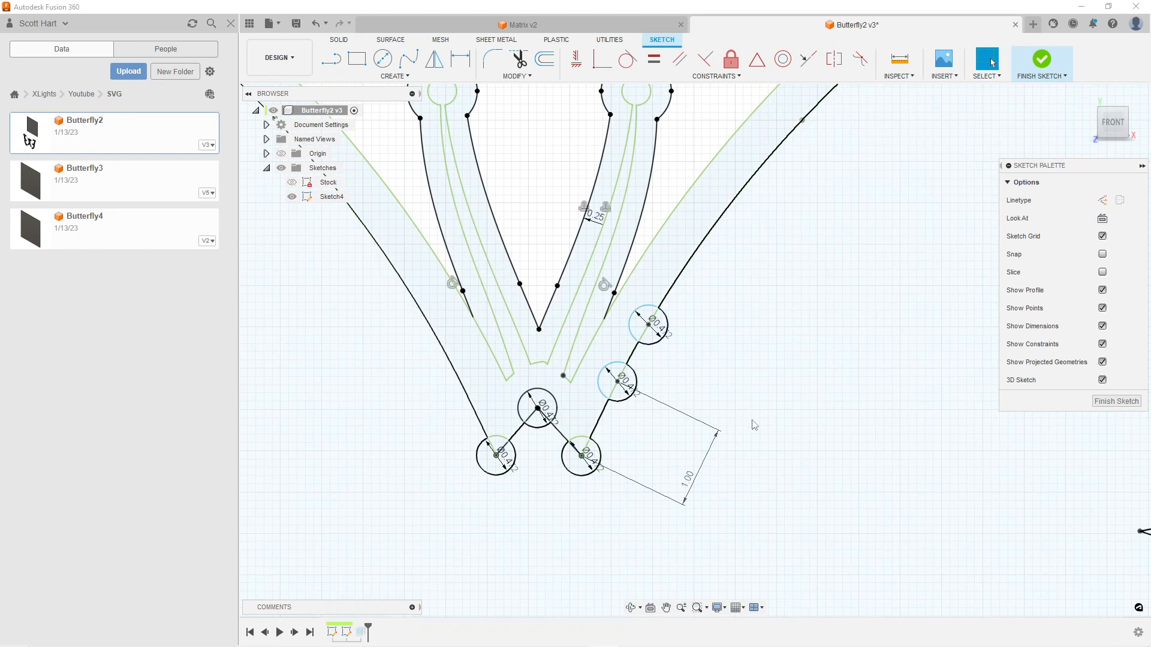
scroll(820, 485, down, 1)
scroll(718, 445, up, 2)
scroll(722, 484, down, 2)
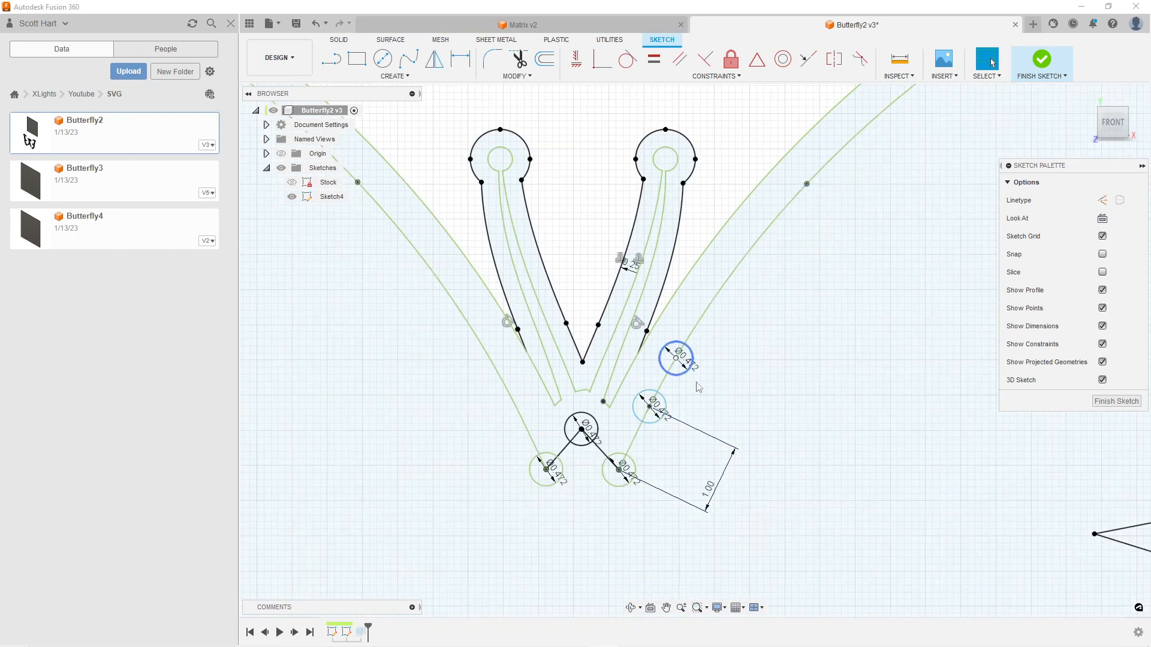
click(737, 279)
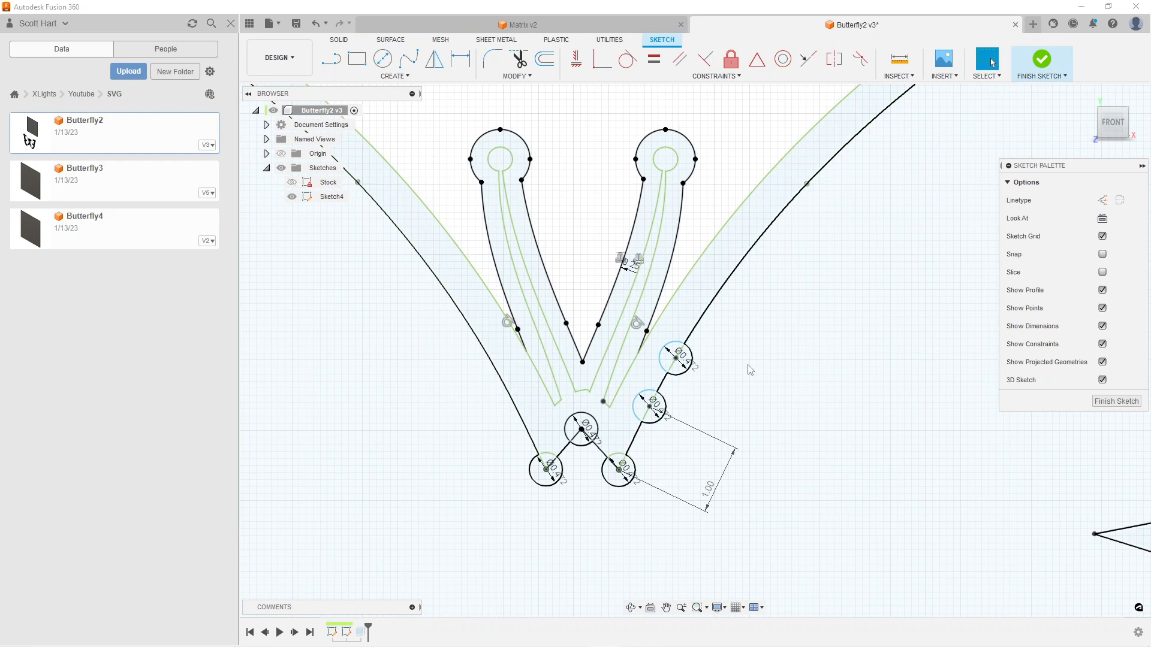
scroll(748, 374, up, 1)
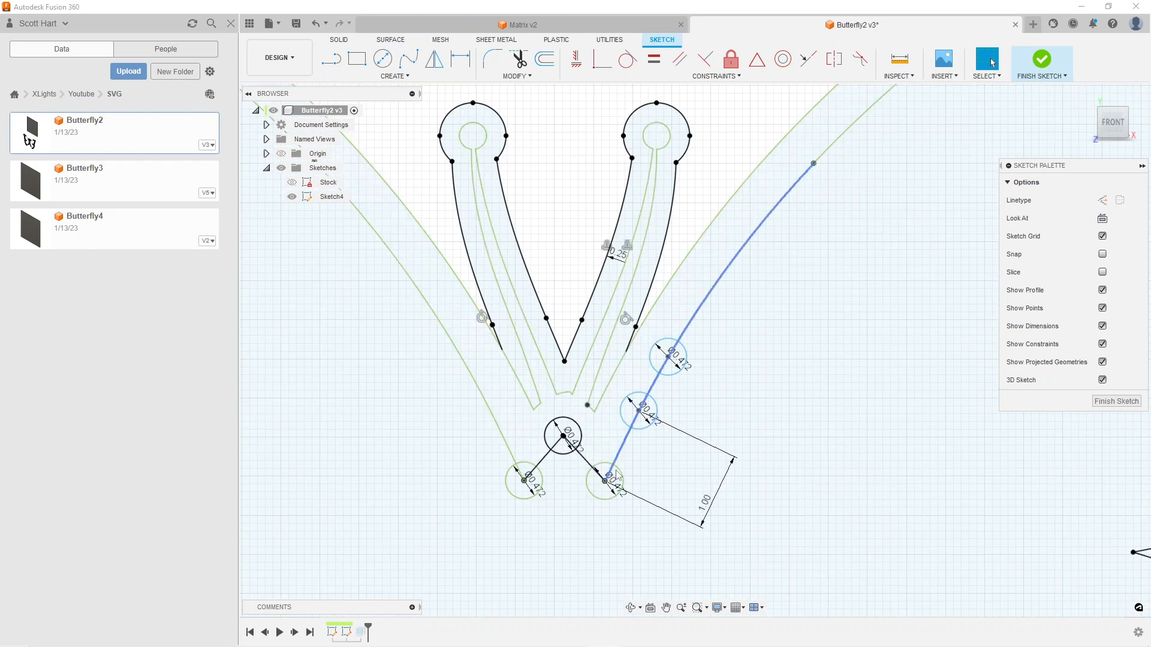
scroll(615, 478, up, 2)
scroll(614, 478, up, 4)
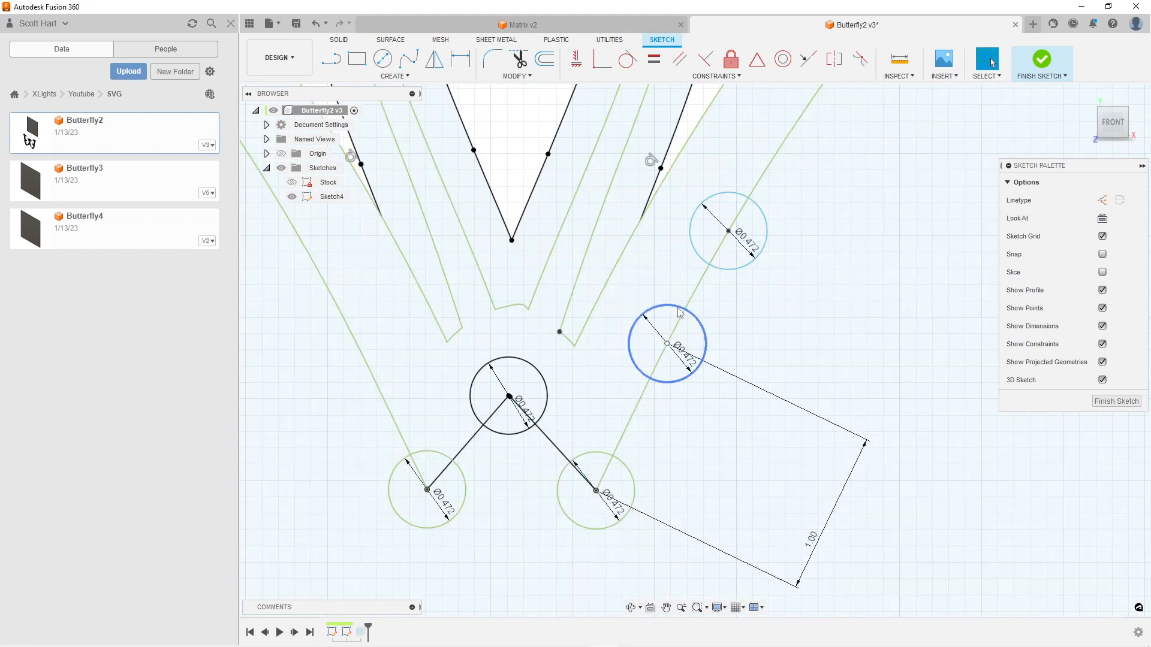
Fix in place the middle of the three circles on the right wing's curve
click(695, 319)
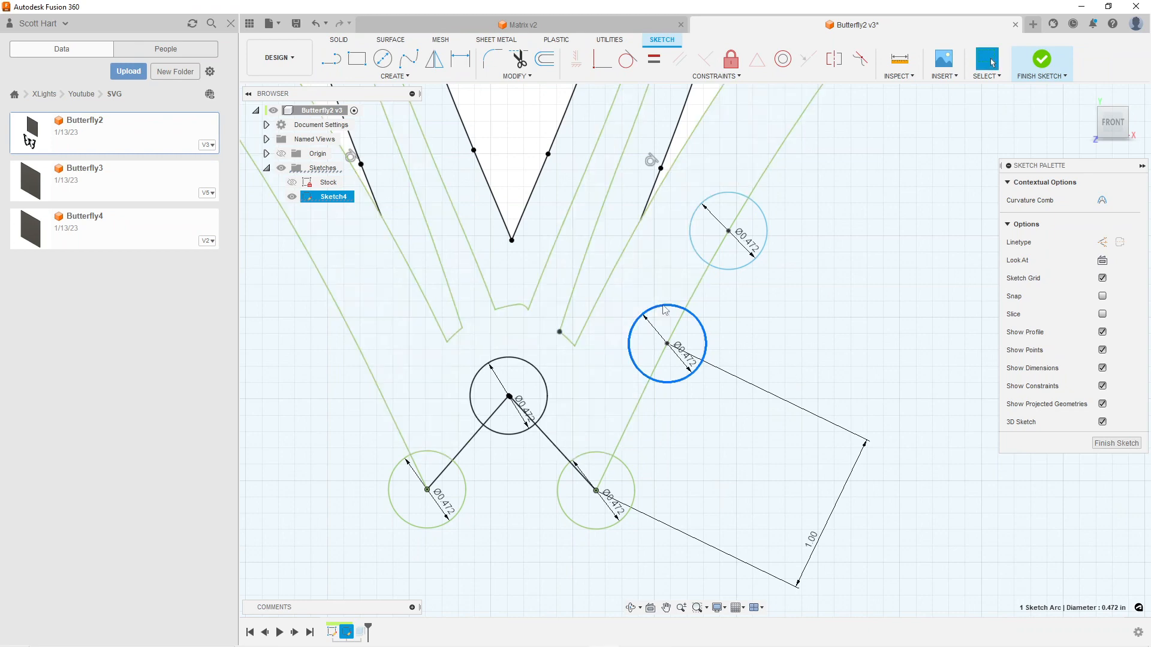
click(859, 426)
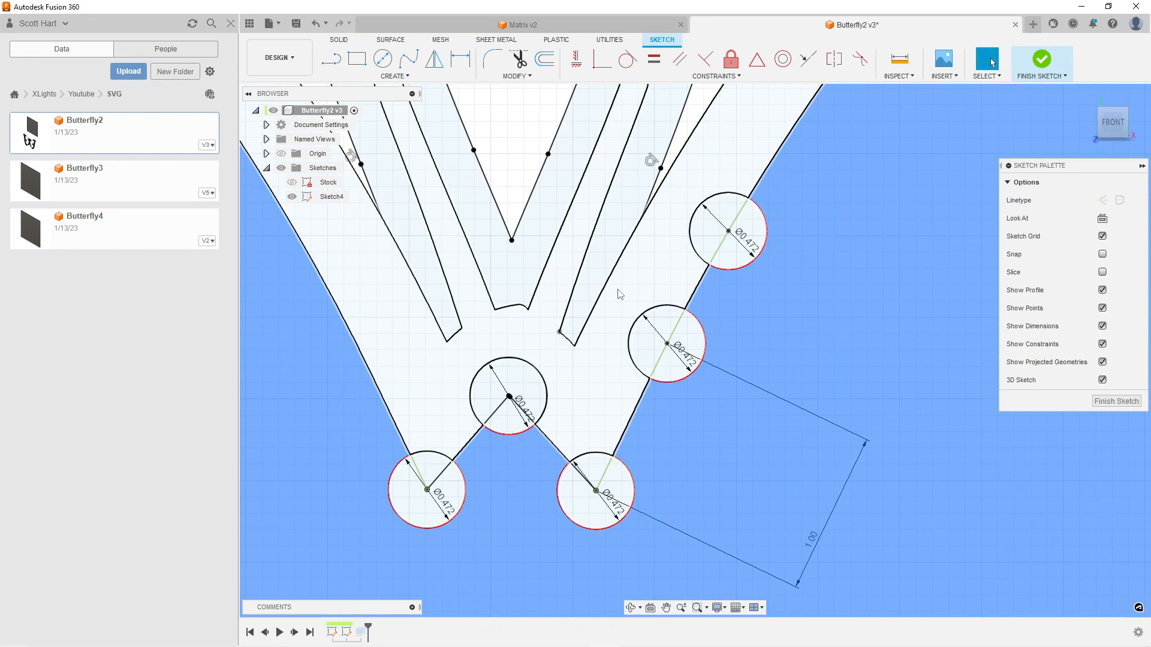
click(661, 307)
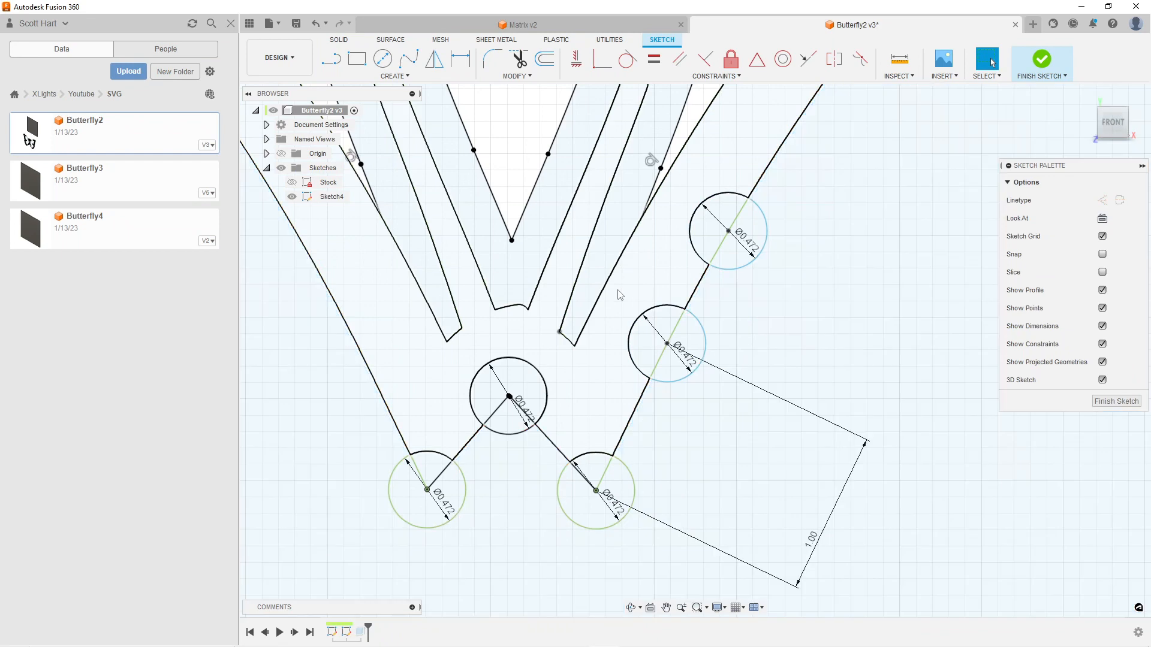
right_click(661, 308)
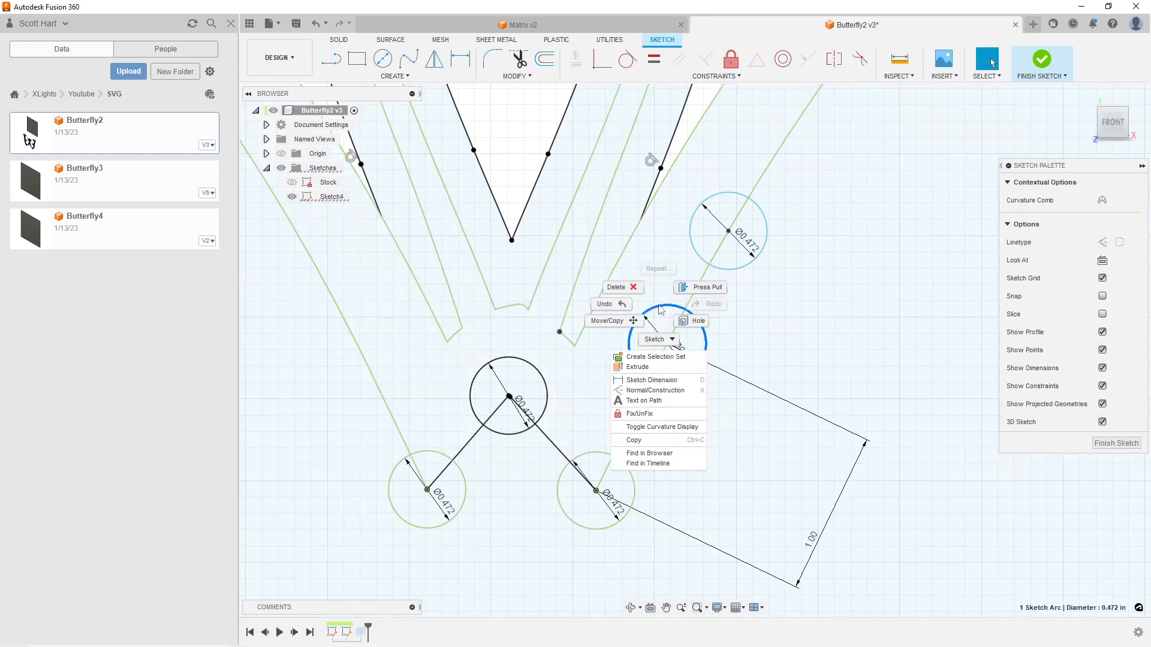
click(642, 415)
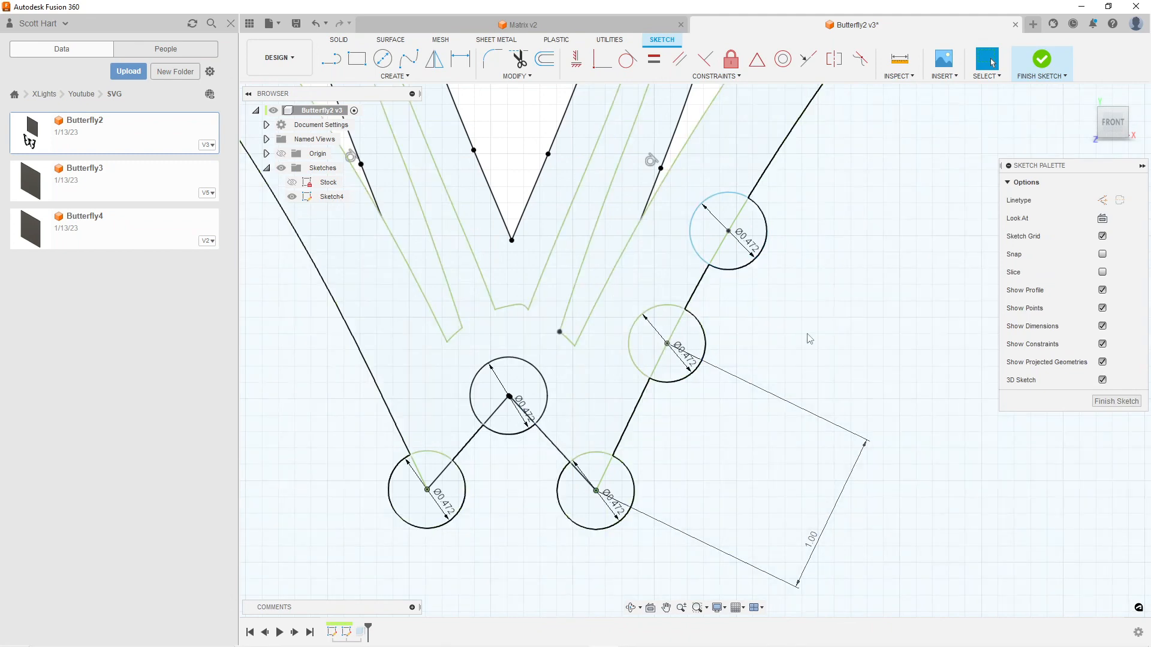
Dimension the centre distance between the middle and upper circles on the right wing's curve at 1 in
key(d)
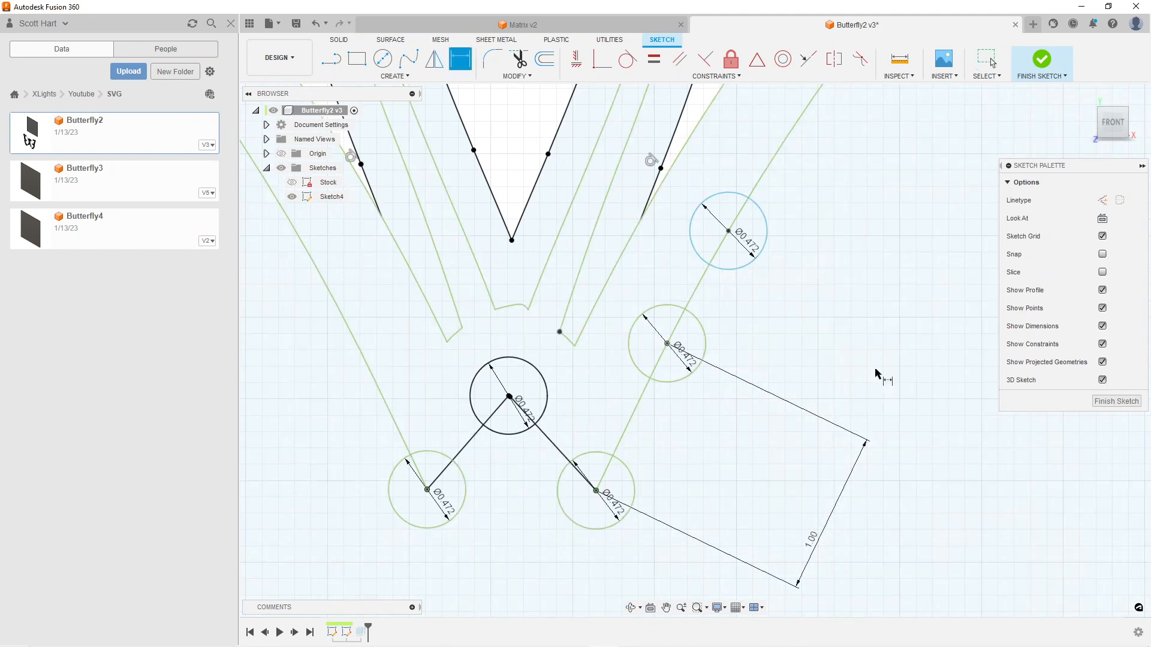
click(728, 231)
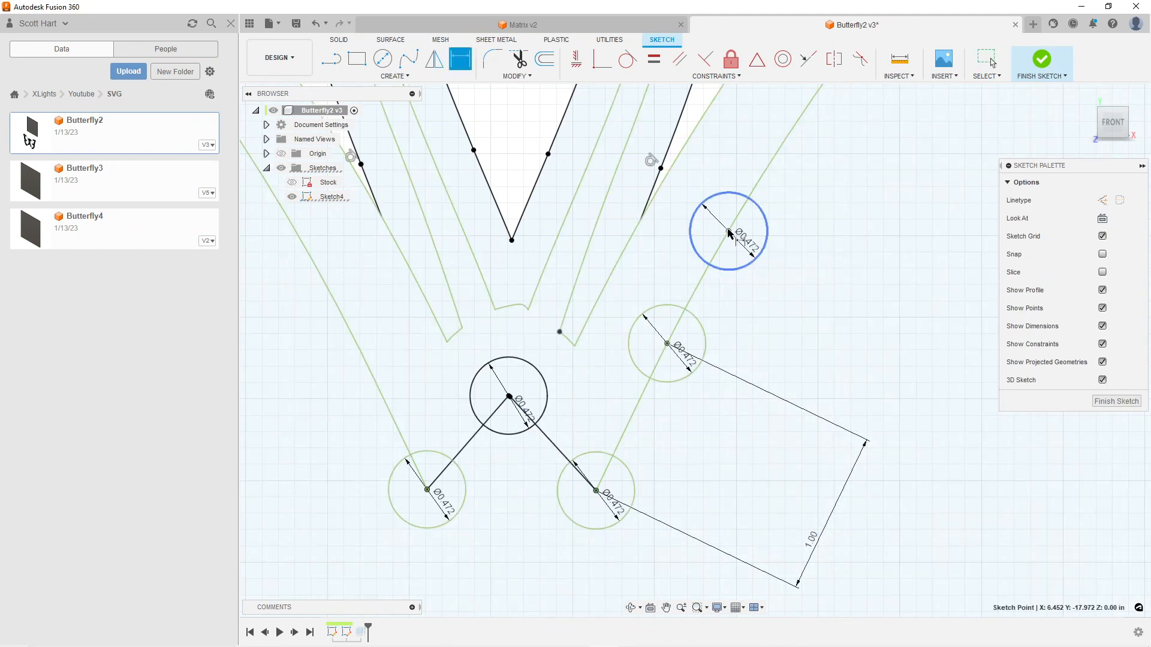
click(667, 344)
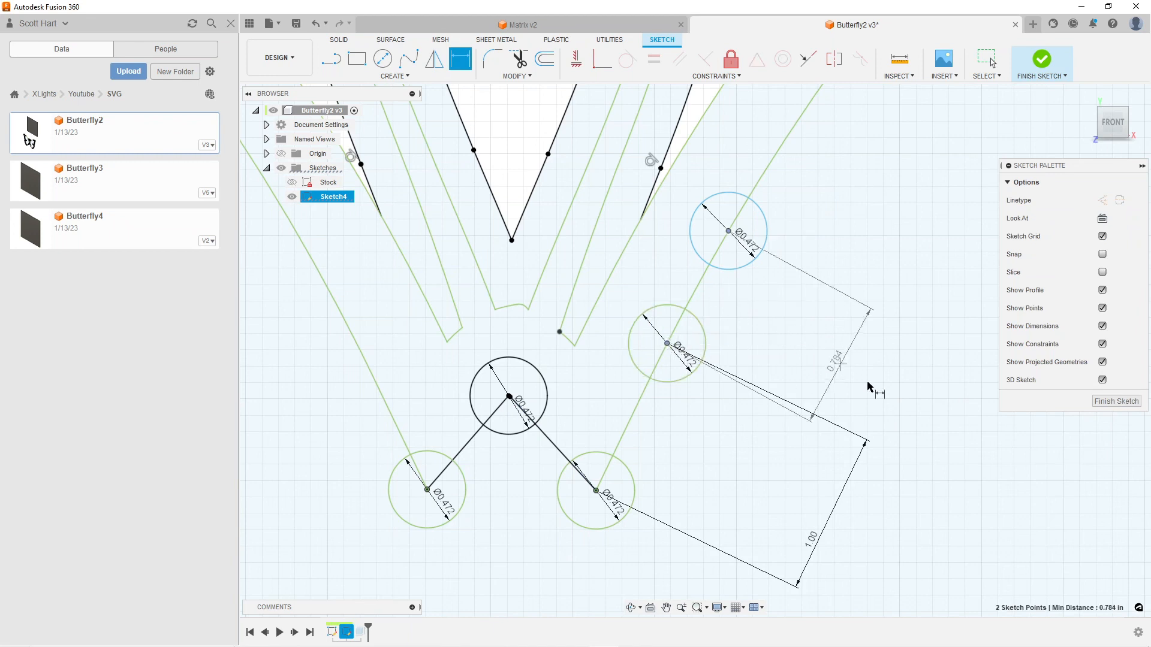
click(904, 413)
text(1)
key(Return)
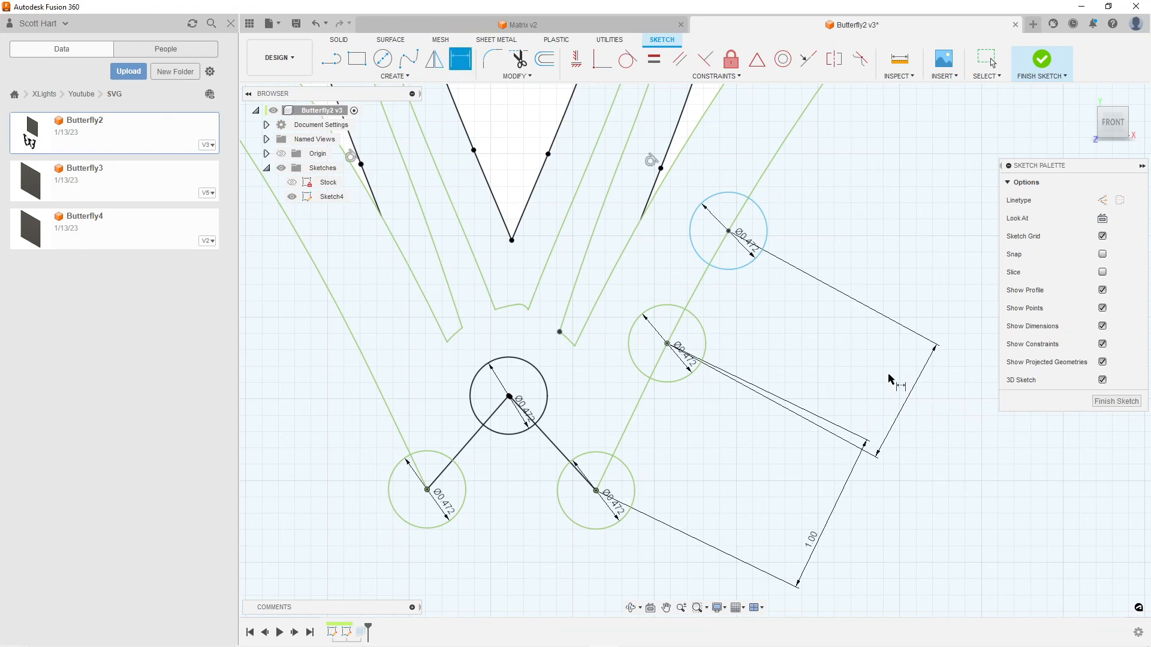
Check the upper circle's centre up close and try to make it coincident with the right wing's curve
scroll(746, 215, up, 2)
scroll(746, 215, up, 5)
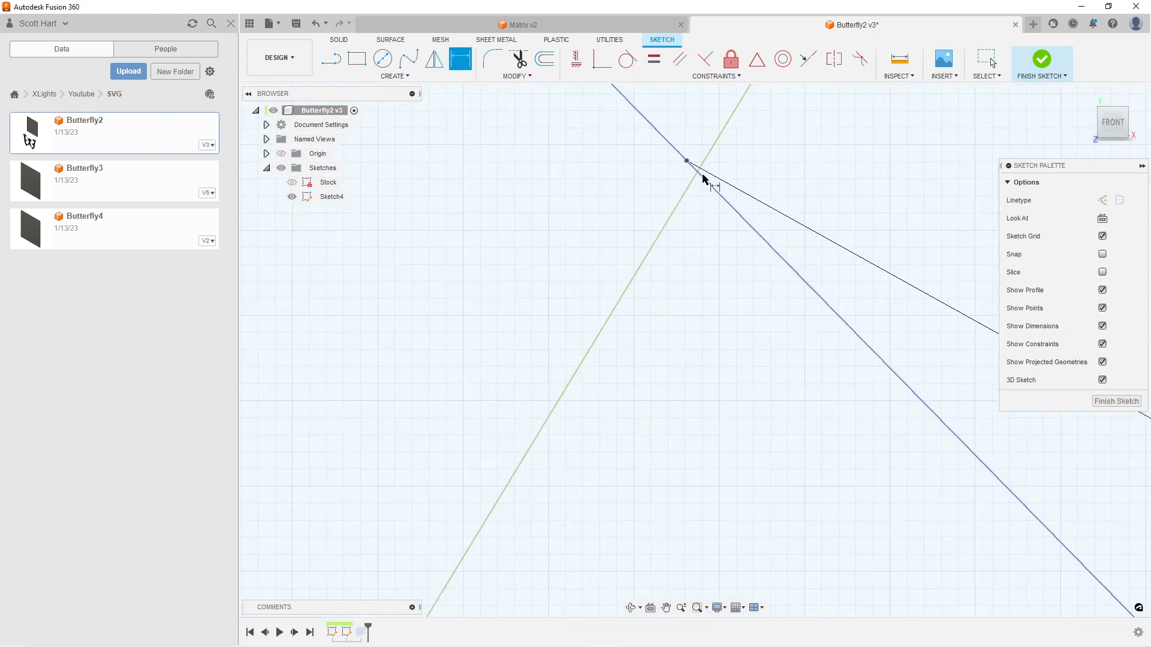
scroll(703, 178, down, 3)
scroll(703, 177, down, 3)
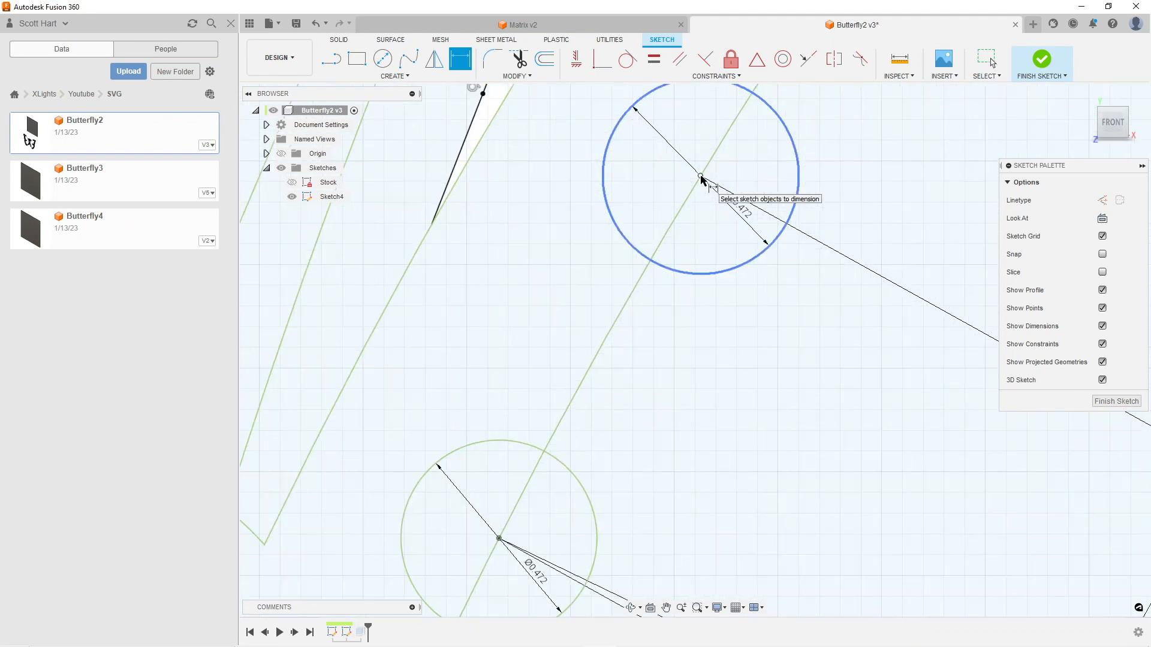
middle_drag(706, 192, 679, 357)
scroll(703, 358, down, 2)
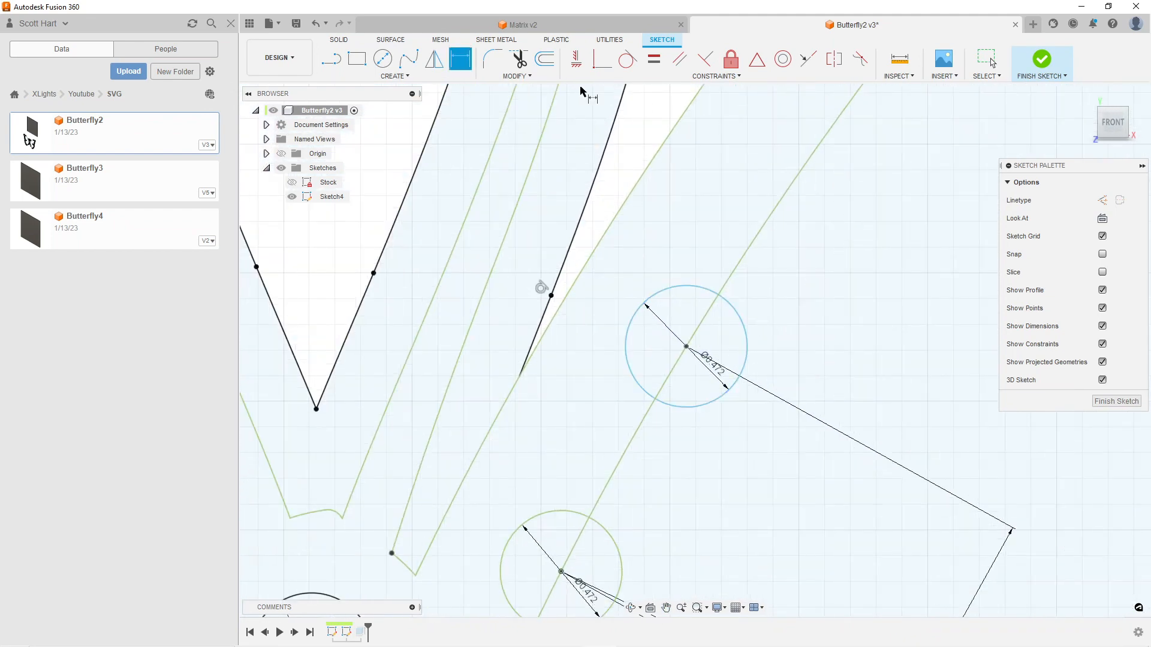
click(604, 61)
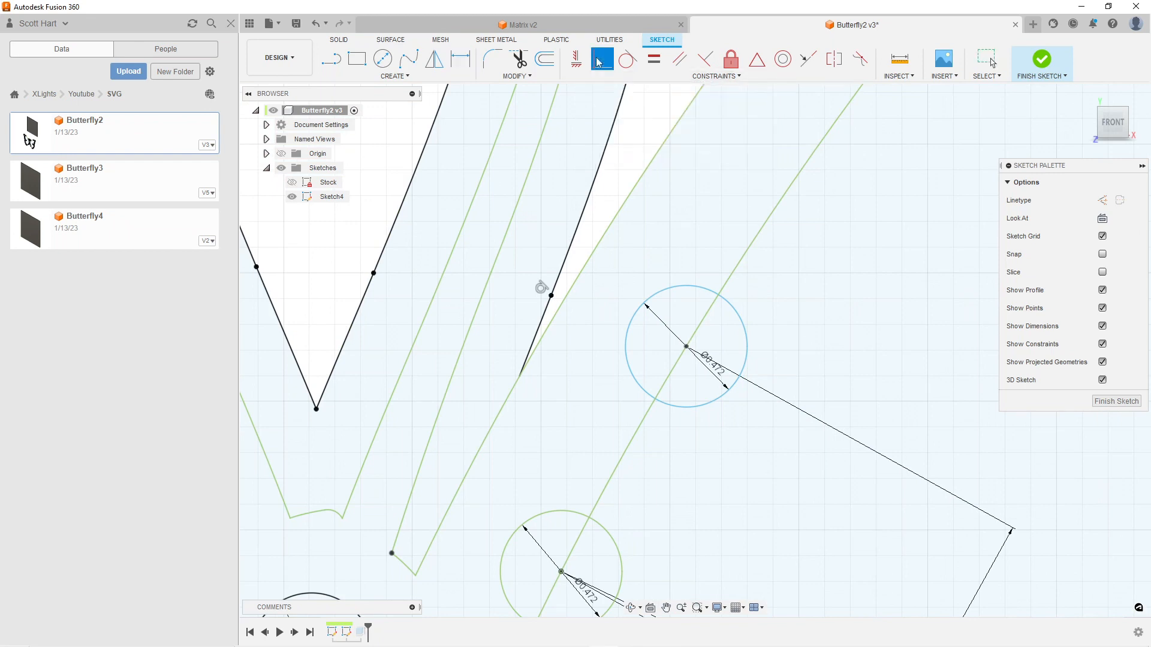
click(686, 347)
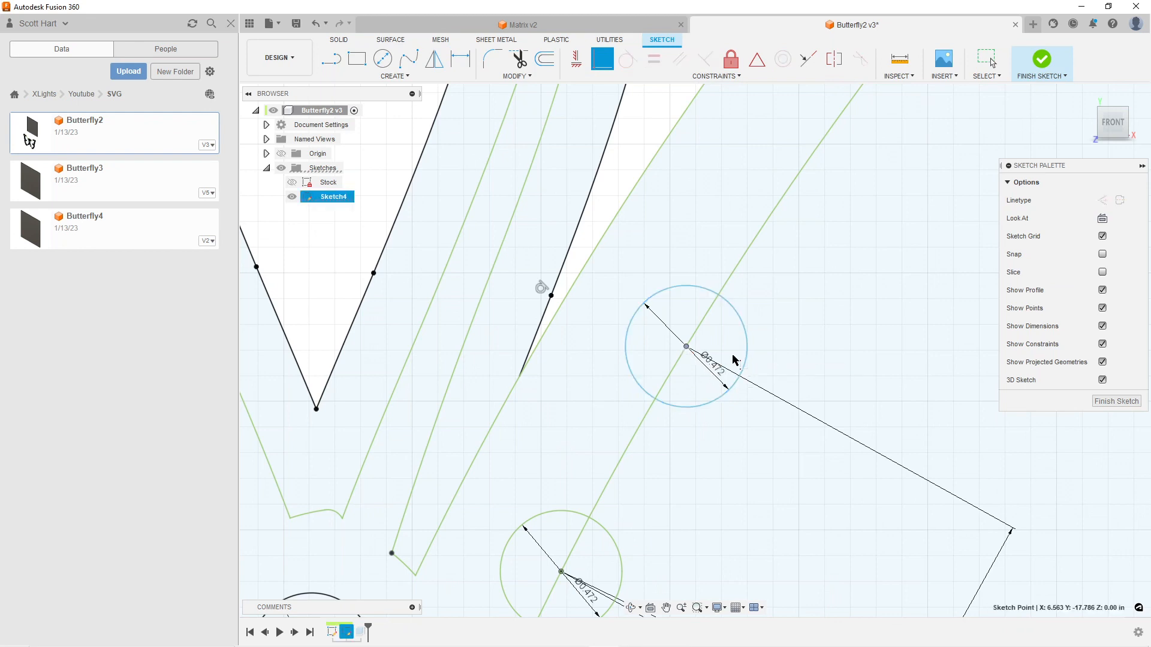
click(701, 330)
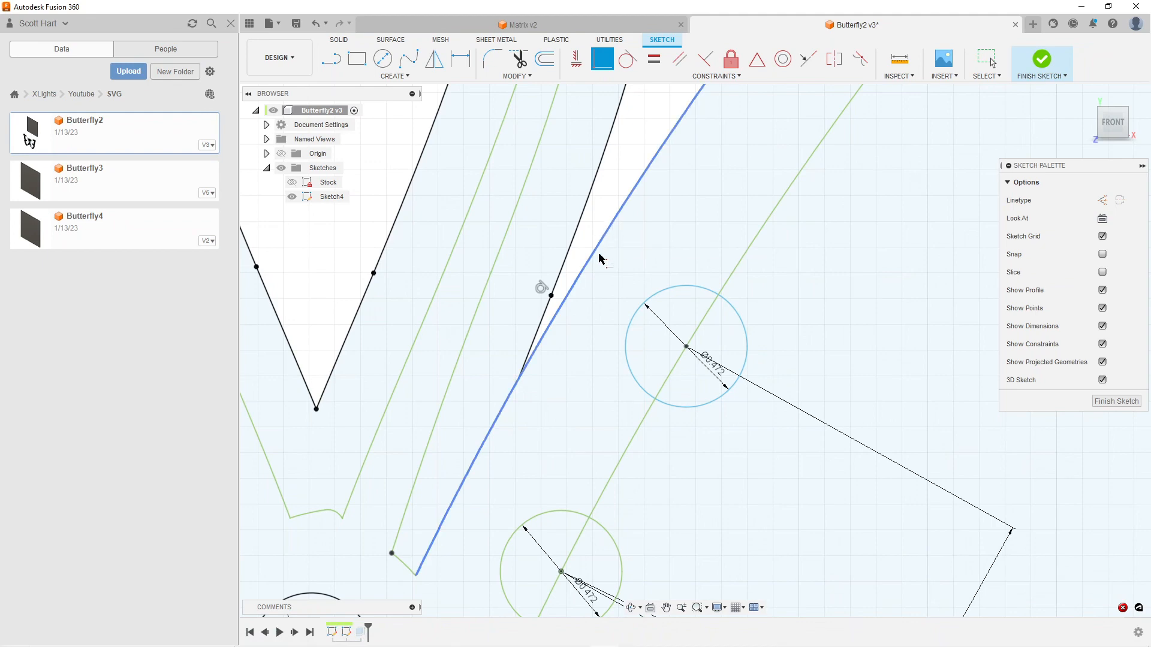
key(Escape)
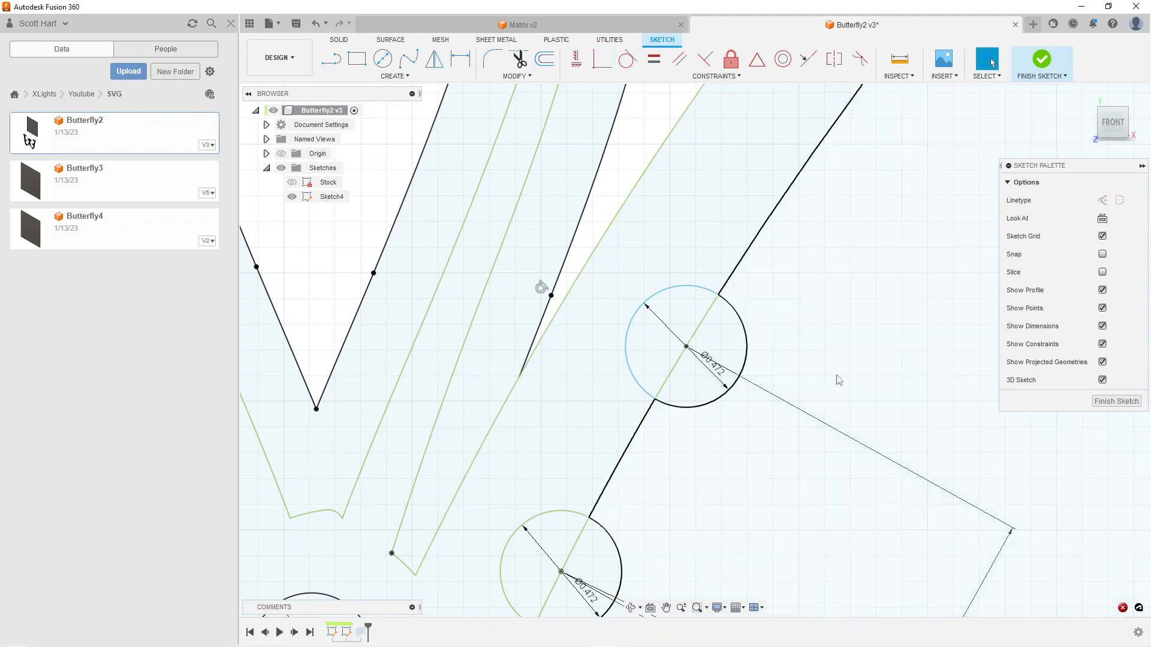
Delete the spacing dimension between the middle and upper circles and try again to make the upper centre coincident with the wing curve
middle_drag(861, 464, 821, 295)
click(904, 492)
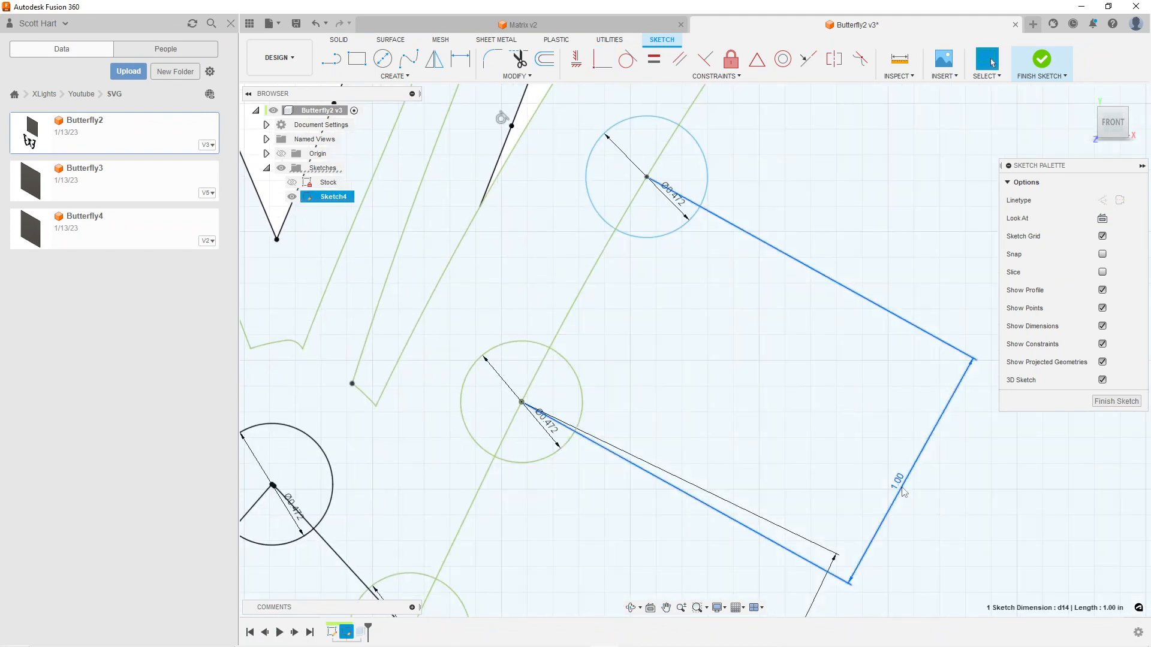
key(Delete)
click(602, 59)
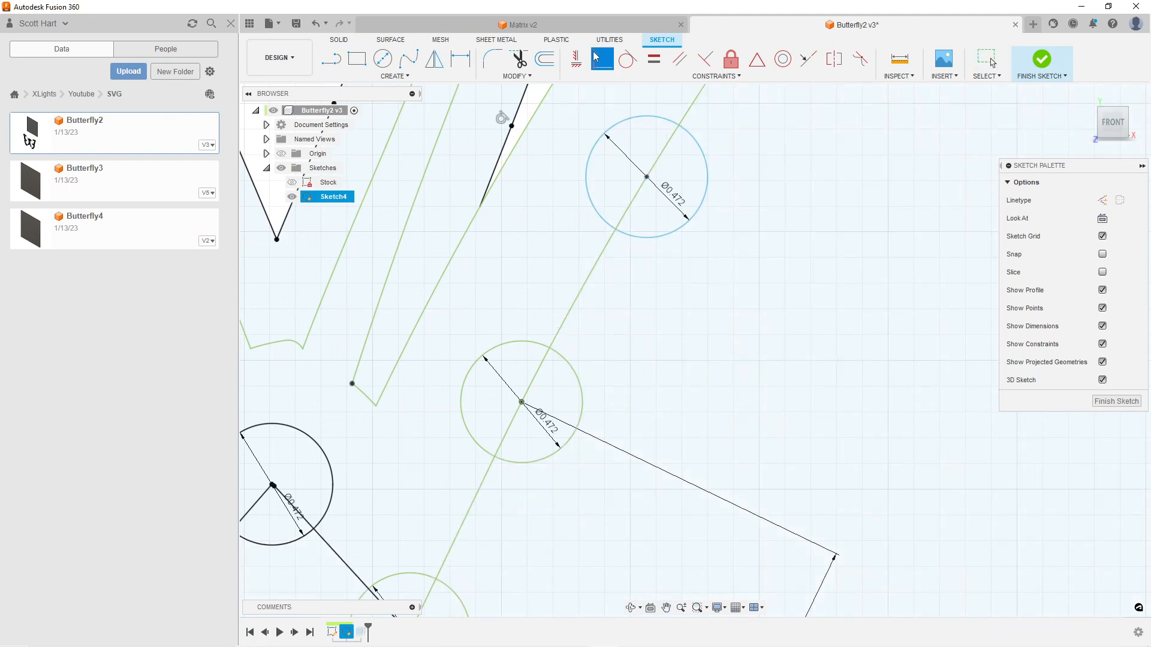
scroll(638, 180, up, 5)
click(752, 238)
click(759, 227)
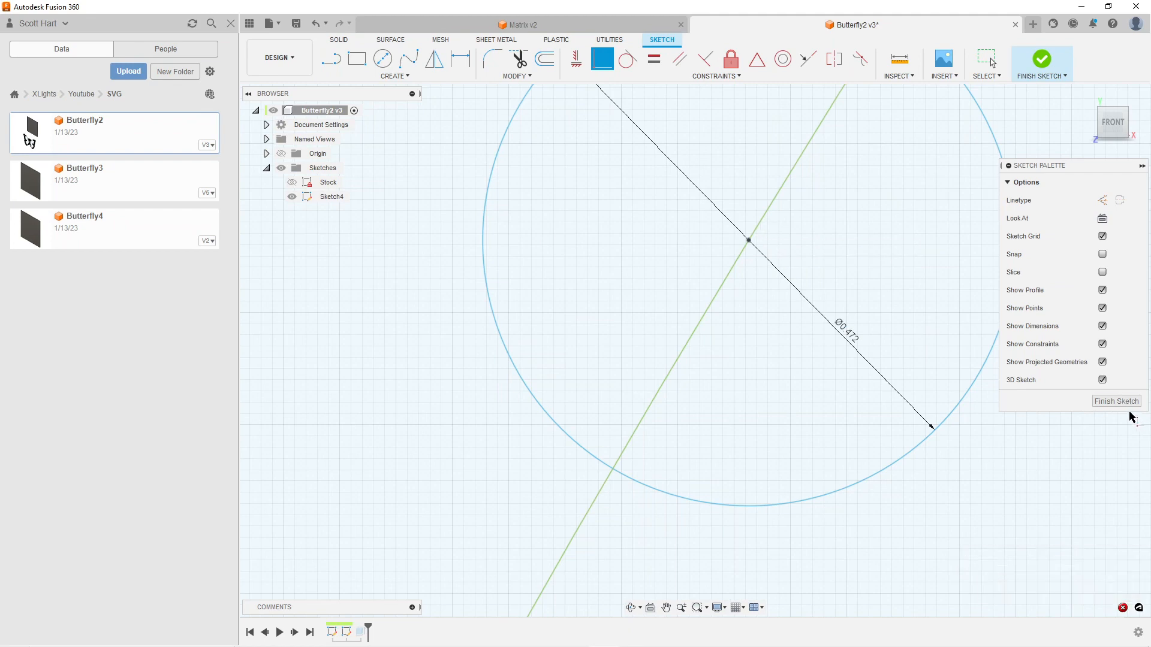
Add a 1.00 in dimension from the upper circle's centre to the middle circle's centre, placed close beside the wing curve
scroll(621, 388, down, 5)
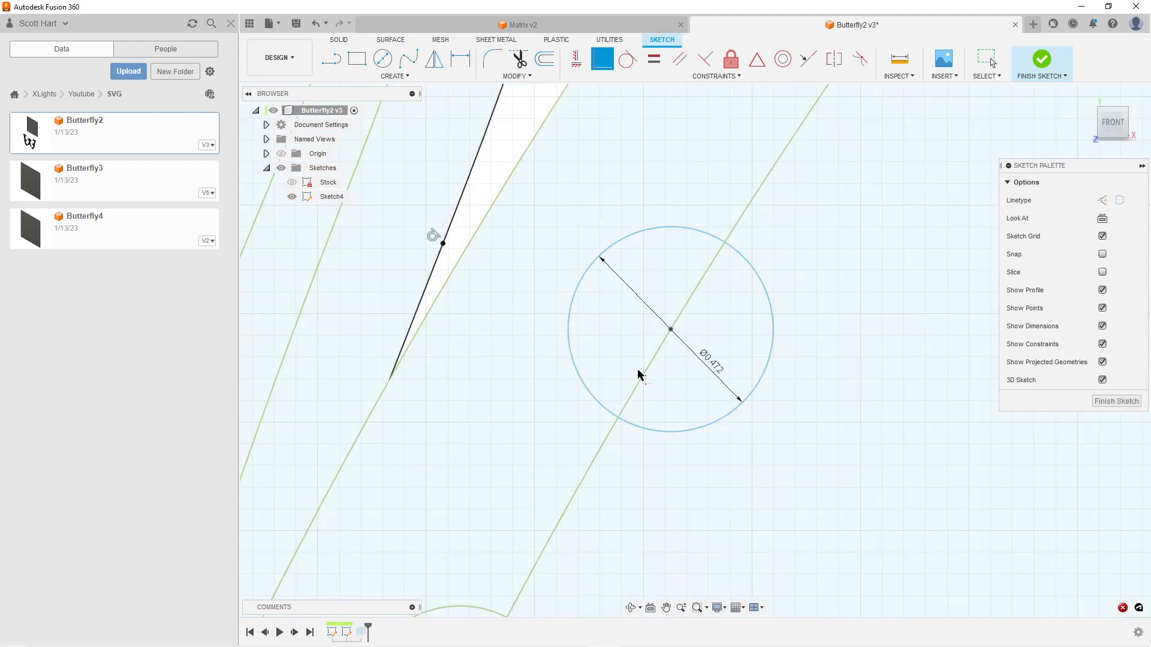
key(d)
middle_drag(624, 437, 681, 277)
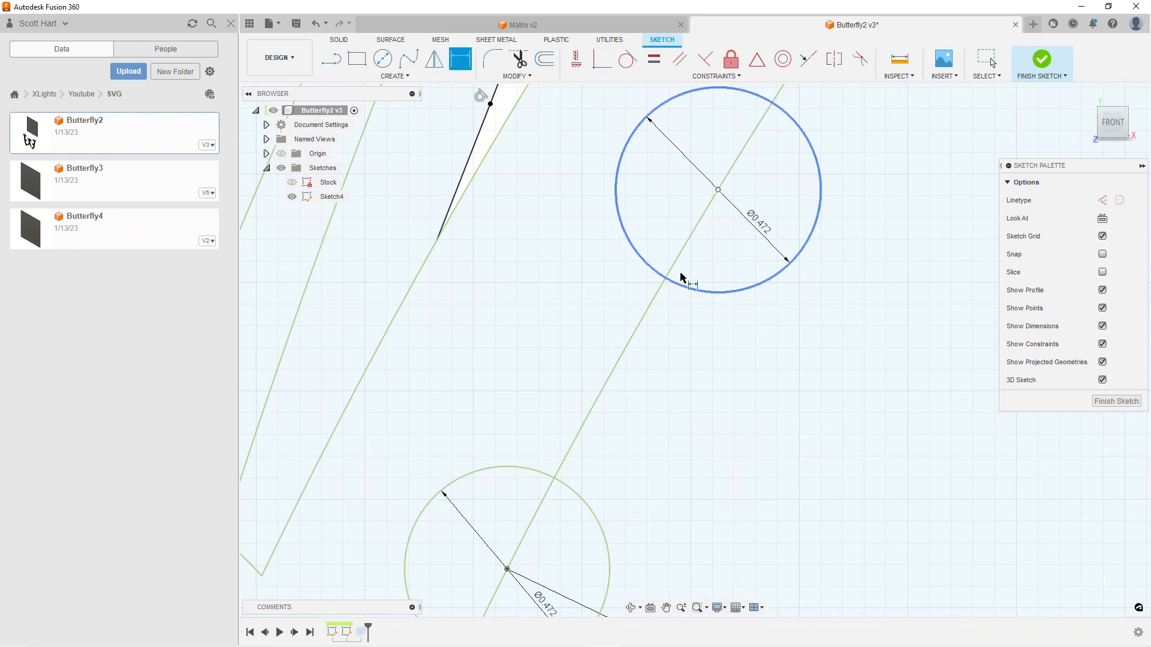
click(714, 193)
click(508, 573)
click(705, 442)
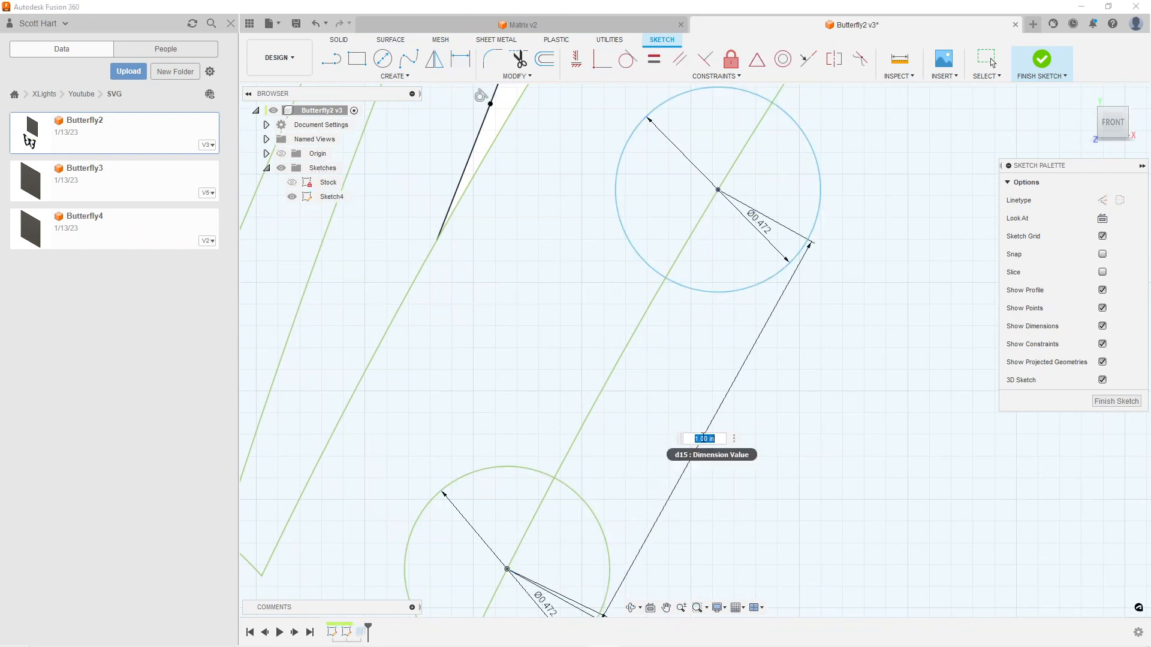
key(Return)
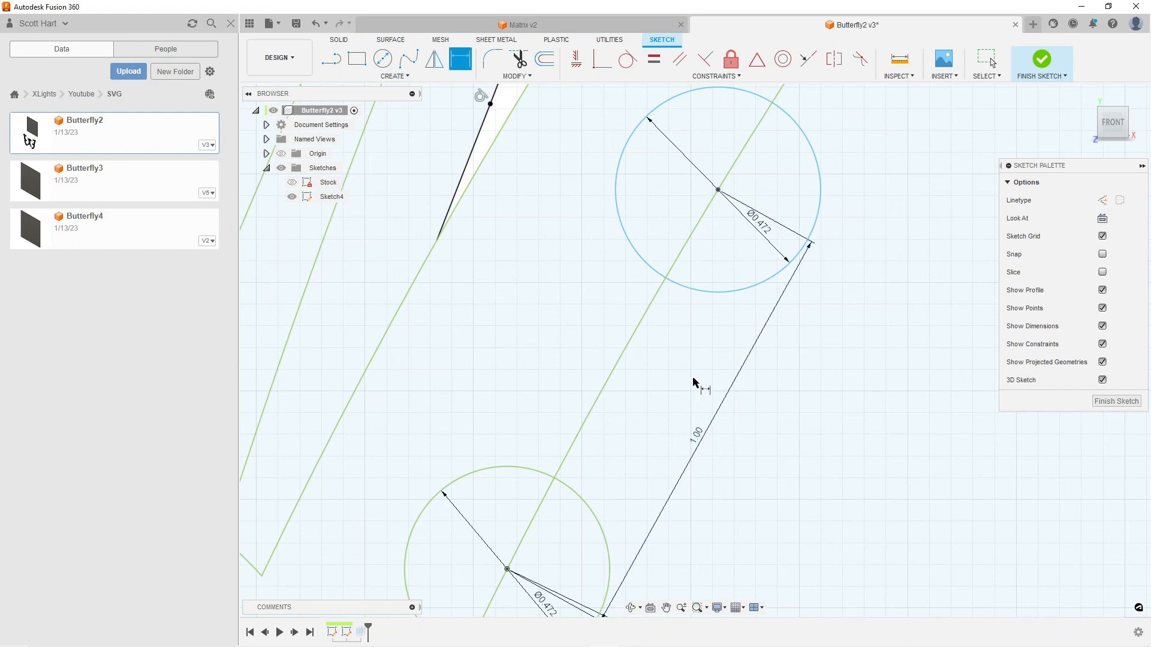
scroll(693, 383, down, 3)
scroll(694, 379, down, 5)
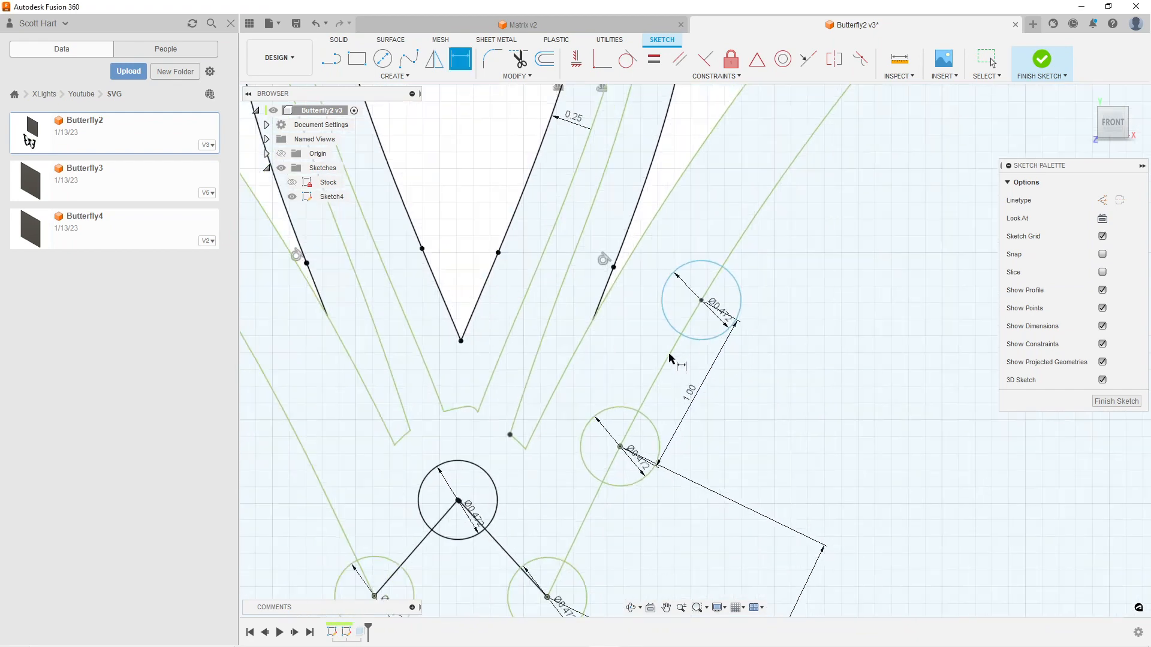
middle_drag(729, 290, 638, 447)
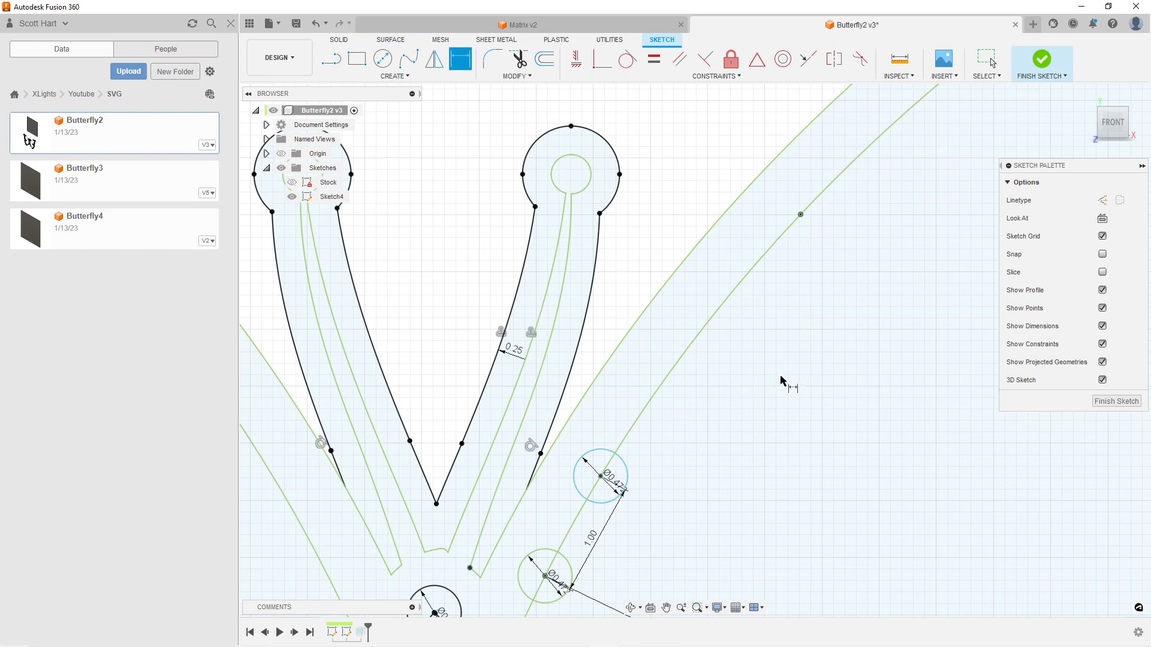
Finish editing the butterfly sketch and return to the whole model
click(1116, 401)
scroll(527, 336, down, 3)
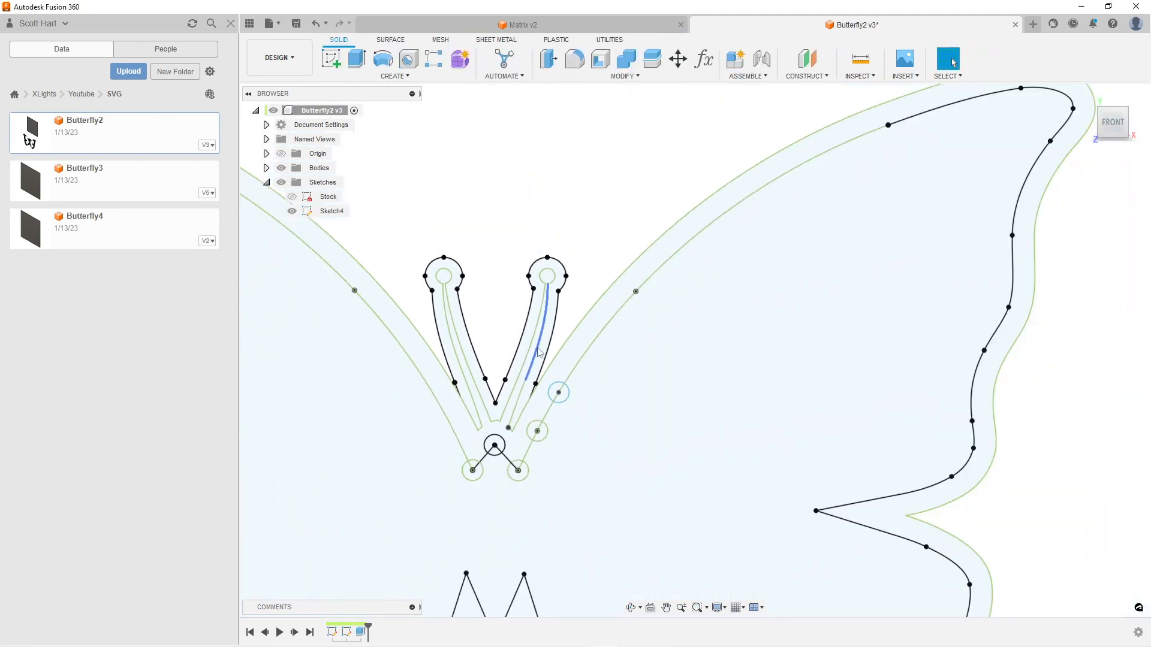
scroll(659, 408, down, 2)
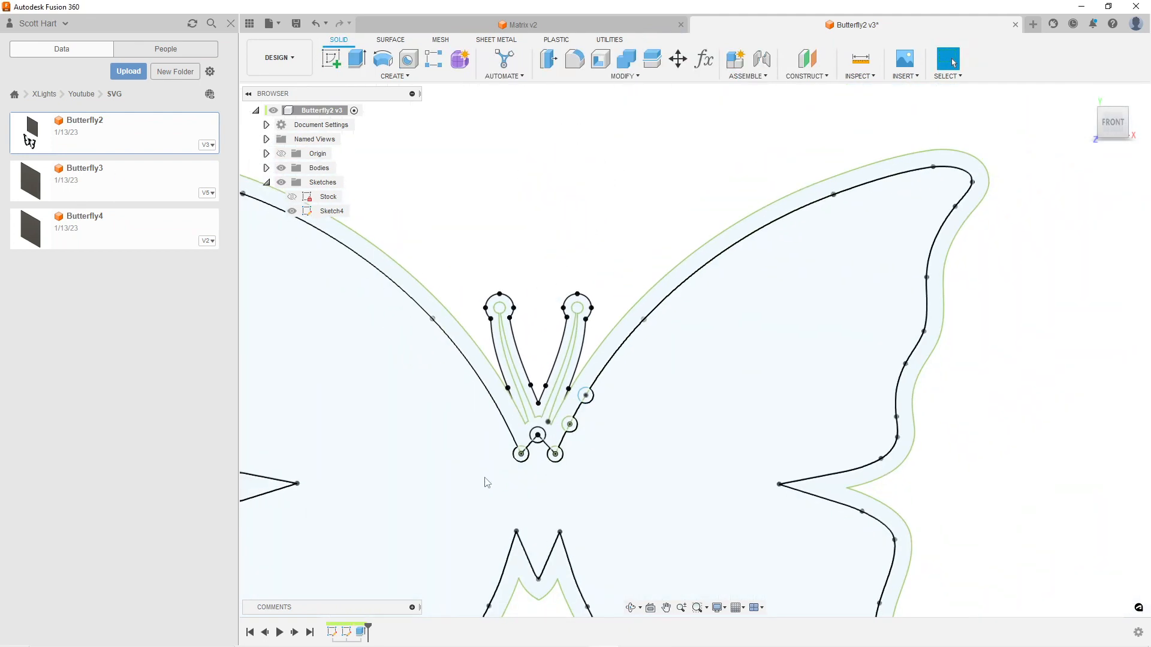
Open the Butterfly3 design and show its Stock and Sketch4 sketches
double_click(77, 187)
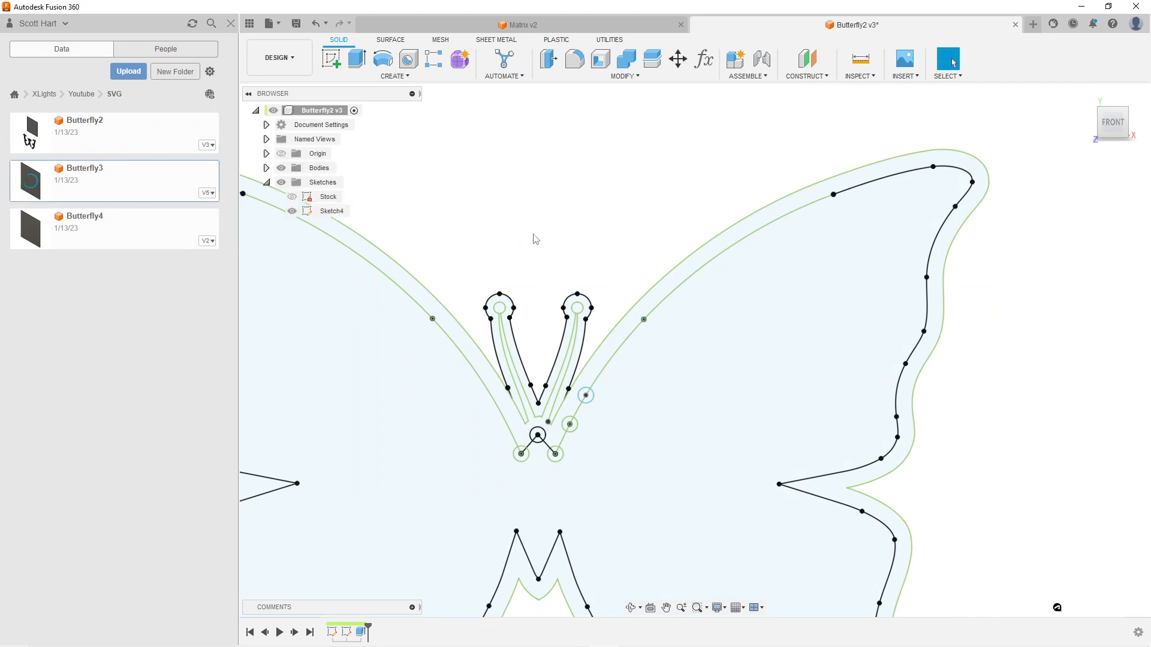
click(266, 182)
click(292, 211)
click(292, 197)
Examine the completed circle layout along the wing outlines and antennae in the Butterfly3 sketch from the front
scroll(437, 366, down, 4)
middle_drag(500, 419, 618, 281)
scroll(624, 414, up, 5)
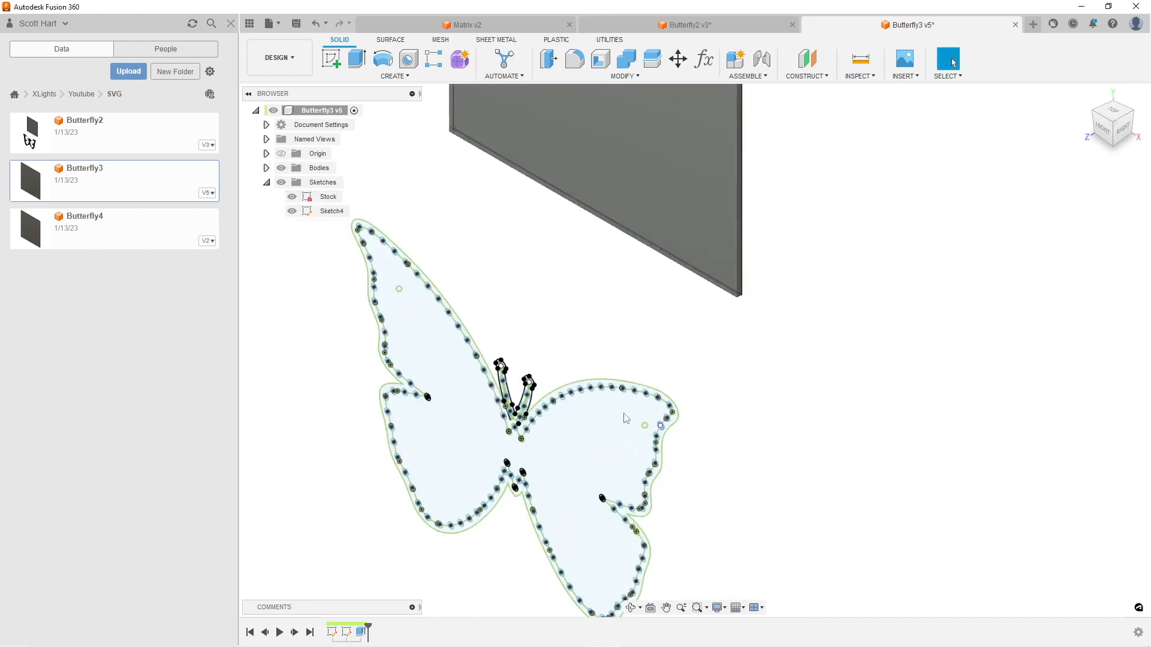
scroll(617, 456, up, 3)
scroll(753, 321, up, 4)
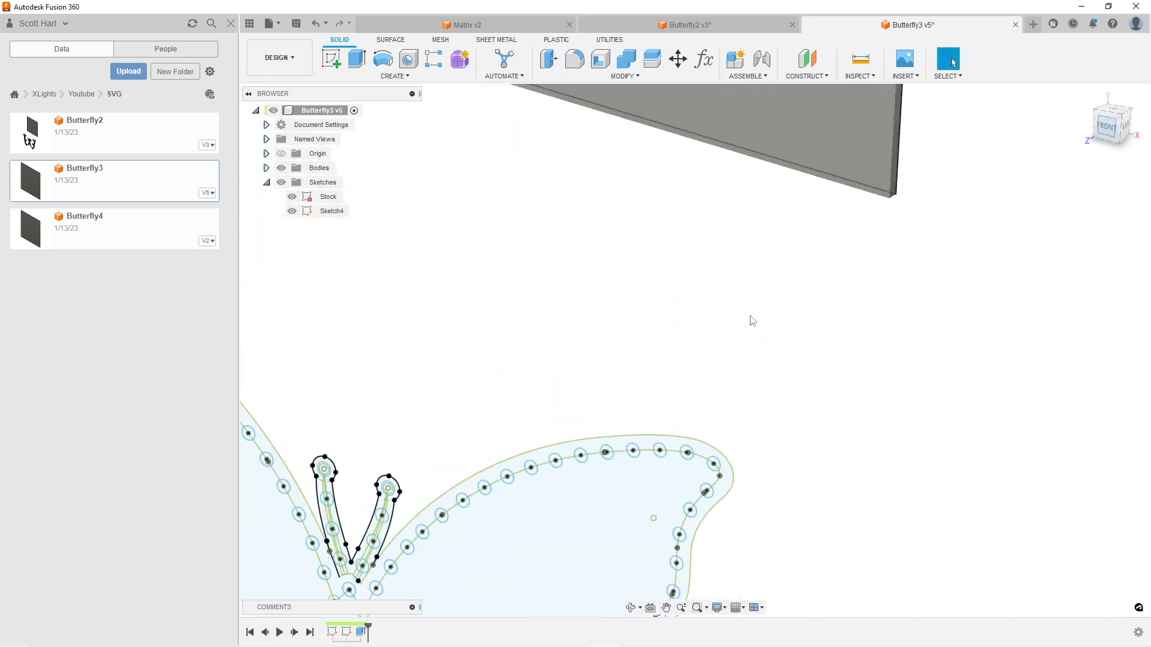
scroll(480, 496, down, 4)
mouse_move(480, 495)
middle_down()
mouse_move(565, 358)
mouse_move(603, 320)
middle_up()
scroll(564, 424, up, 3)
mouse_move(546, 468)
middle_down()
mouse_move(652, 354)
mouse_move(718, 343)
middle_up()
scroll(652, 351, up, 3)
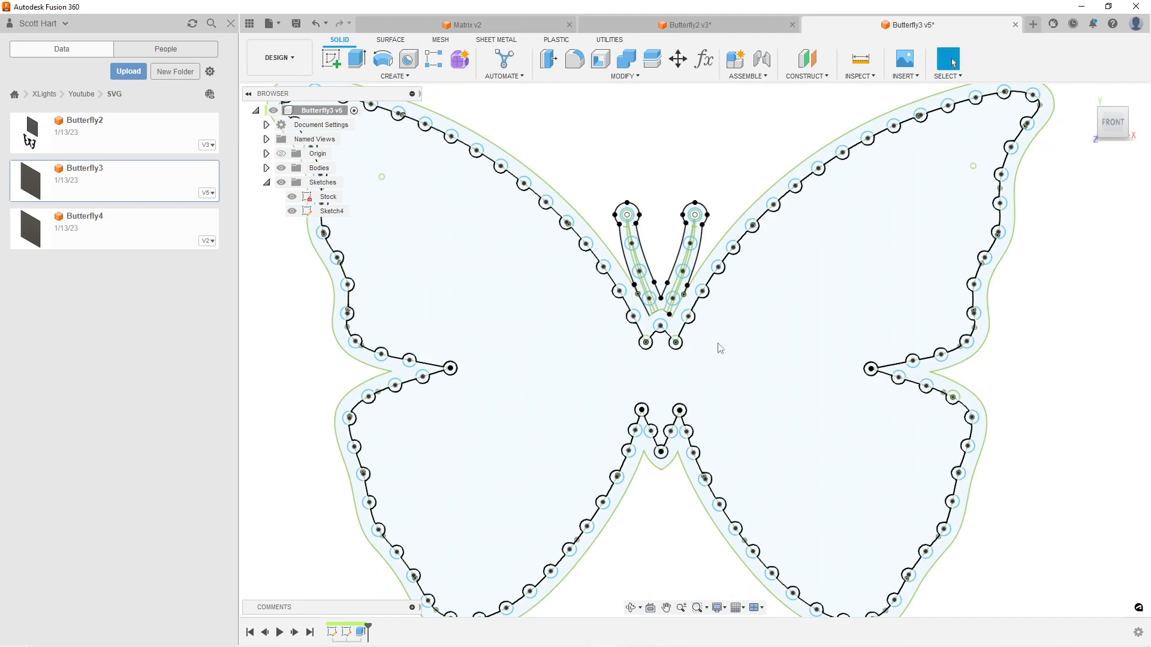
scroll(738, 345, down, 3)
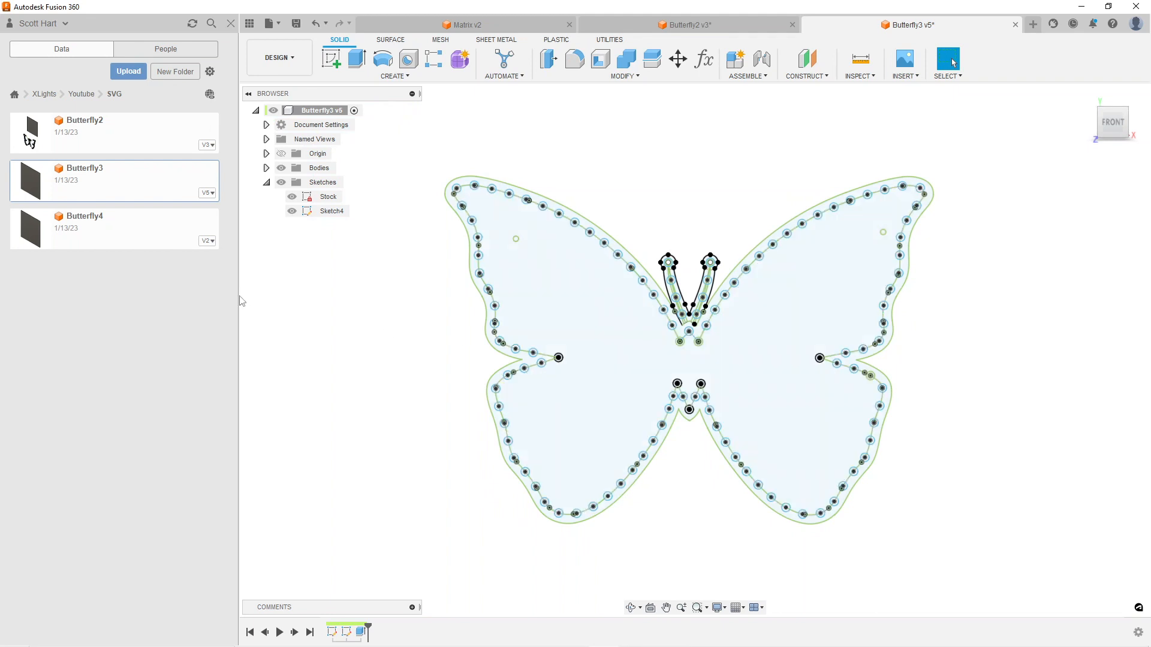
Open the Butterfly4 design, list its sketches and switch to the Manufacture workspace
double_click(86, 225)
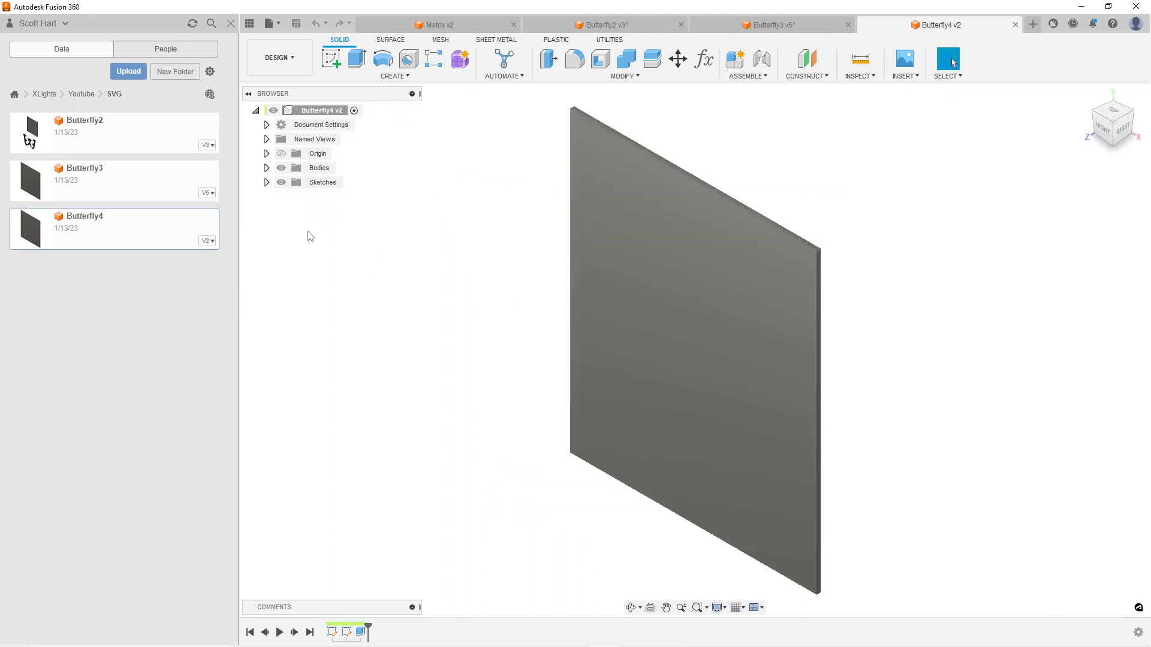
click(267, 183)
click(282, 58)
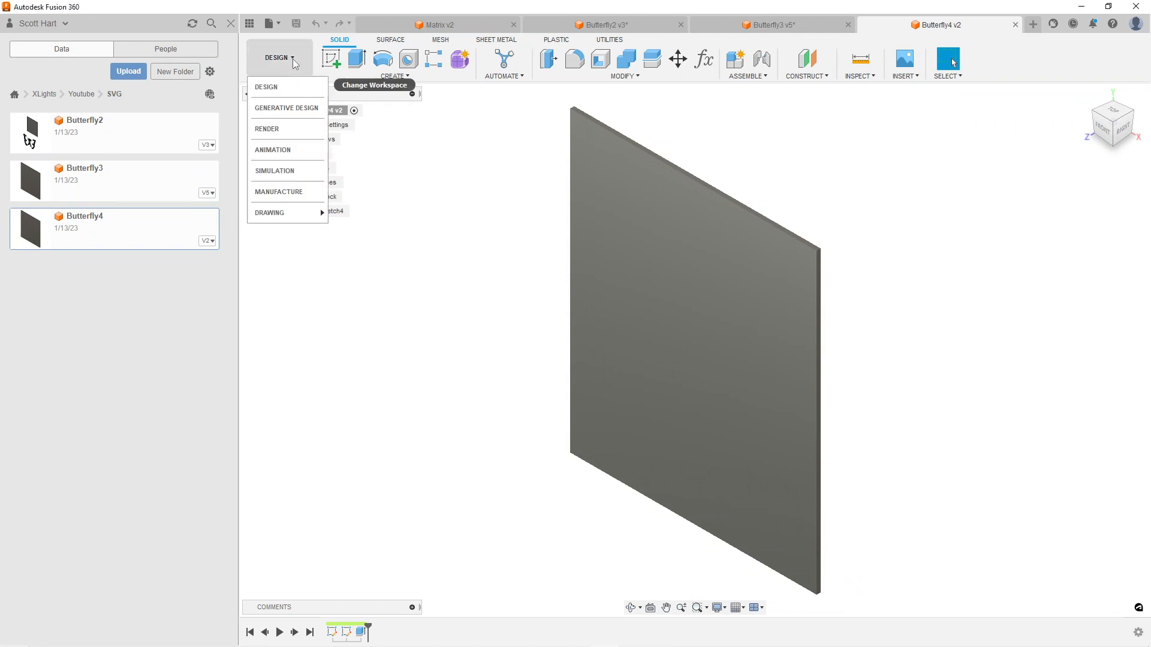
click(279, 190)
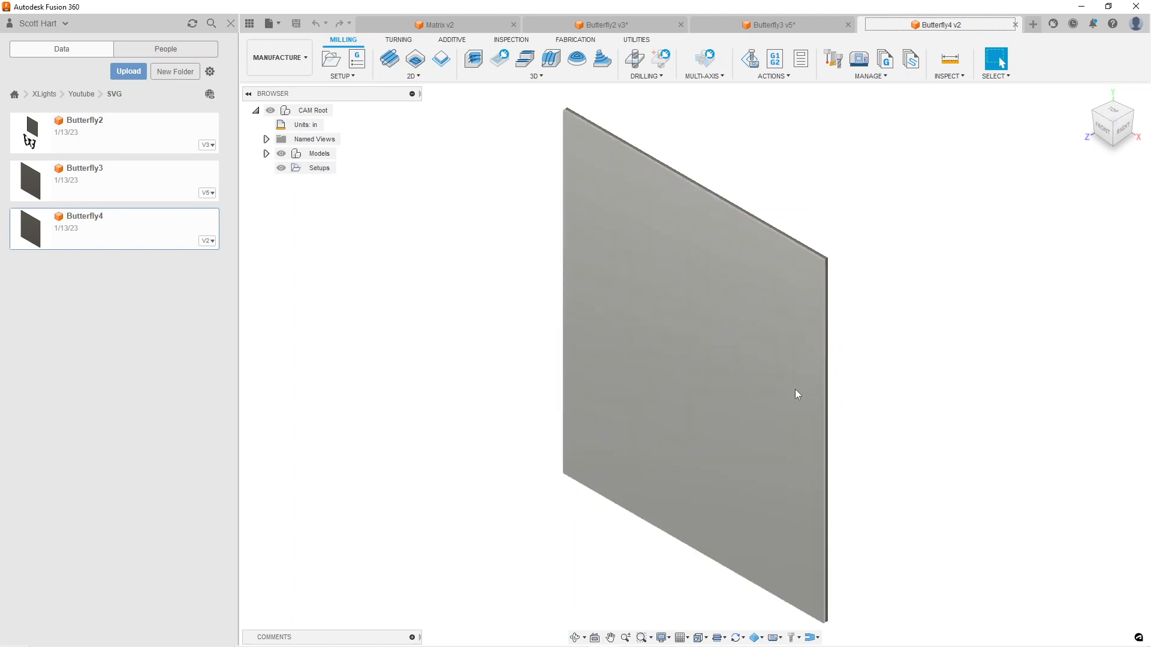
From the front view, create a new milling setup and set its stock mode to From solid
scroll(439, 314, down, 2)
click(1101, 130)
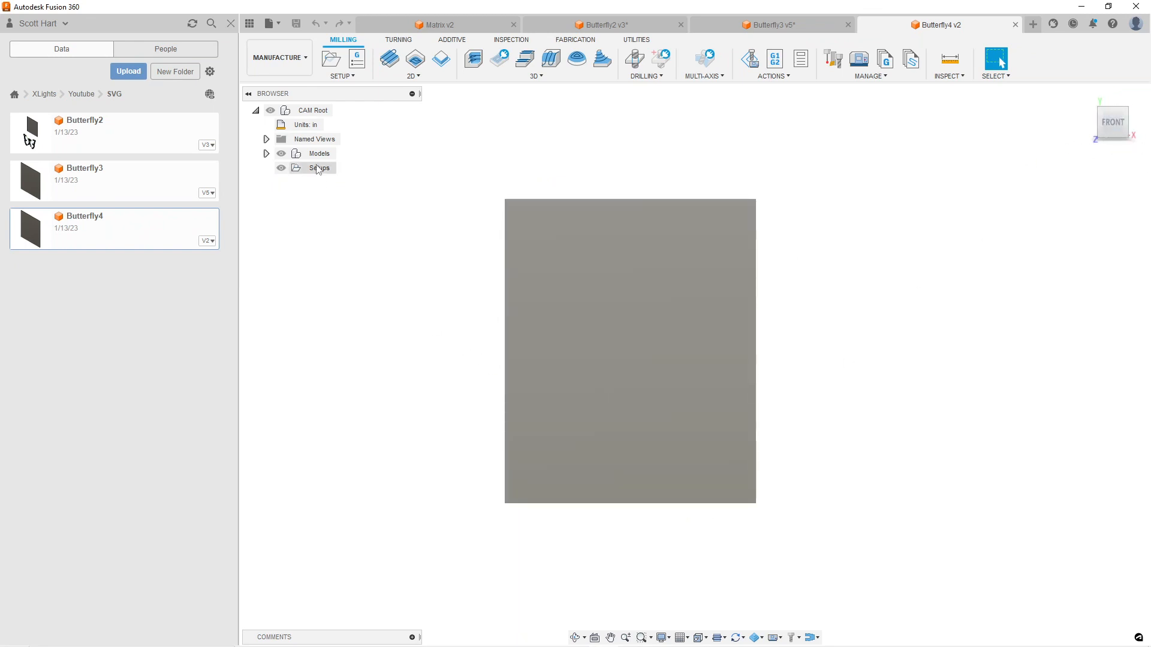
right_click(317, 168)
click(333, 174)
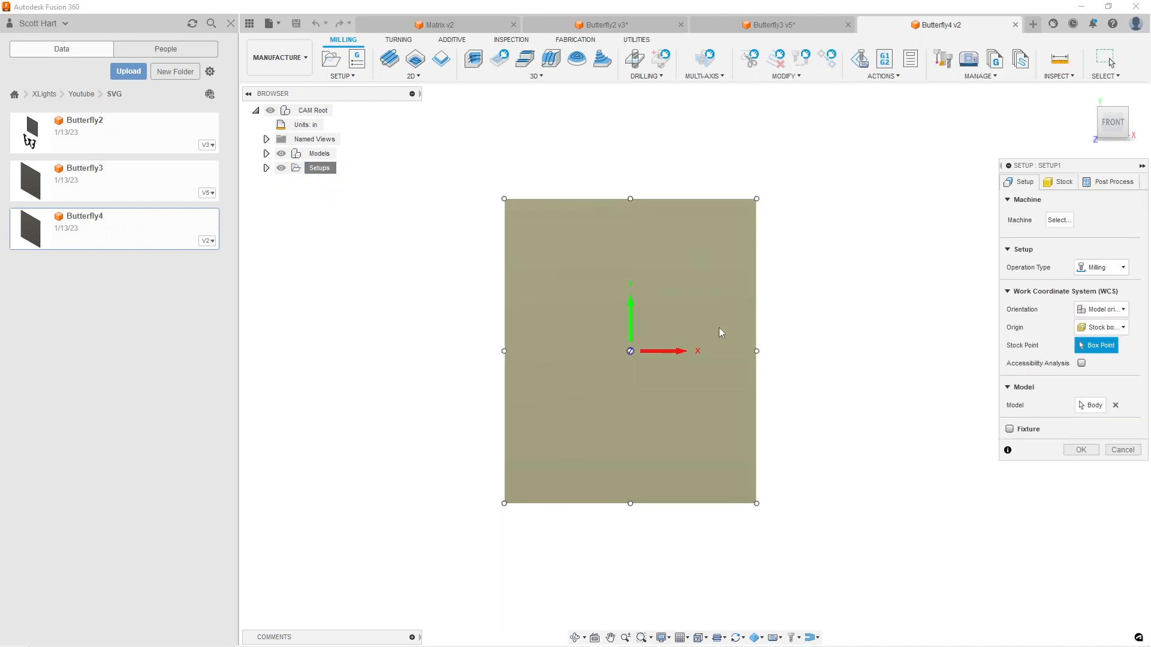
click(1061, 182)
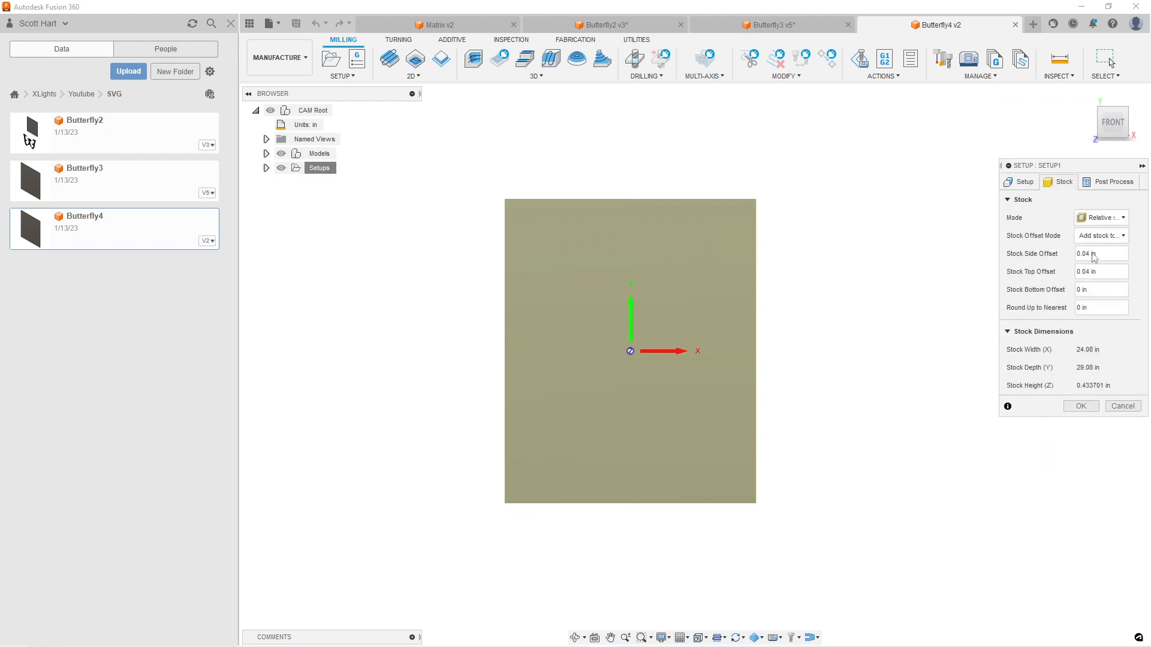
click(1121, 219)
click(1095, 310)
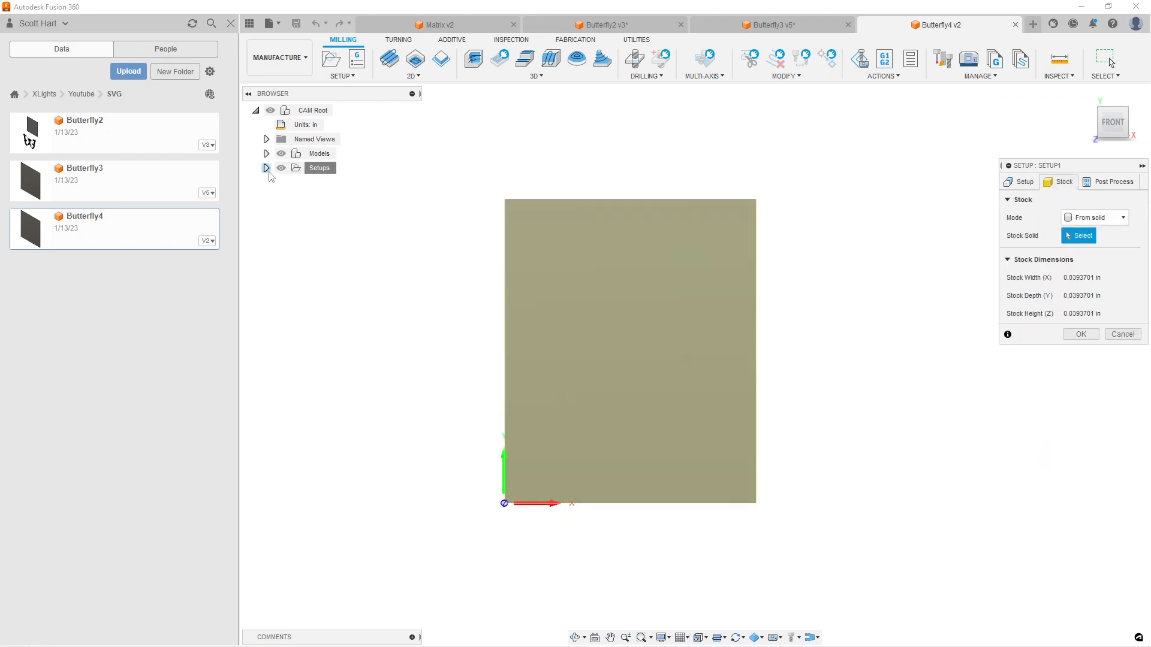
Choose the Stock body of the Butterfly4 model as the setup's stock solid and accept the setup
click(266, 154)
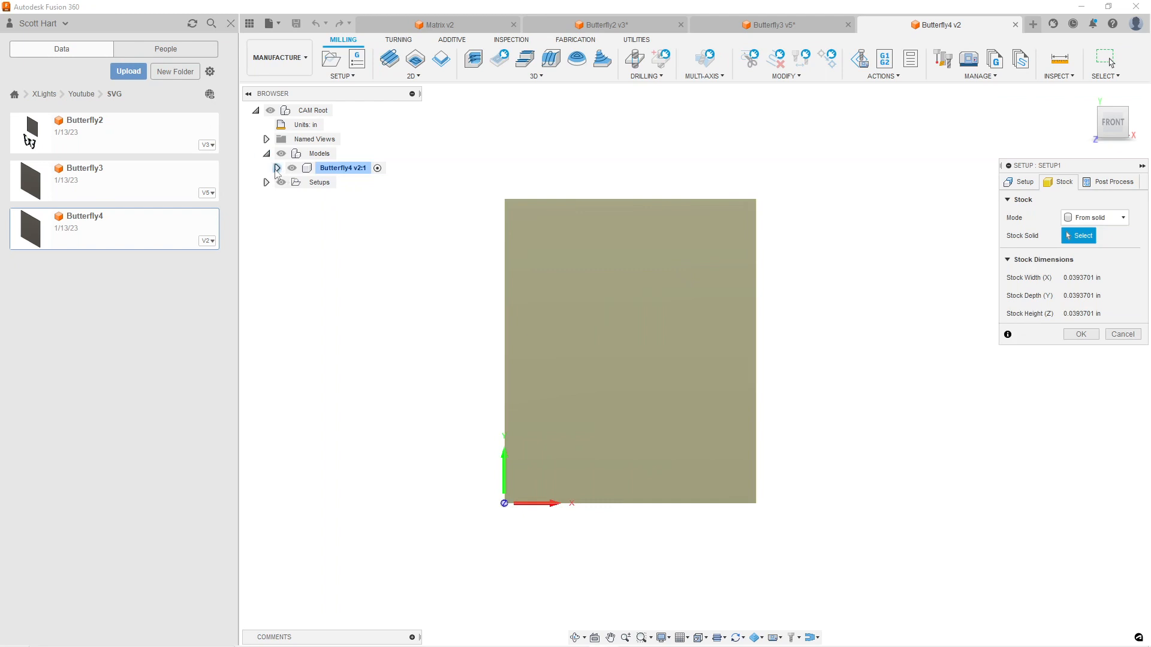
click(277, 168)
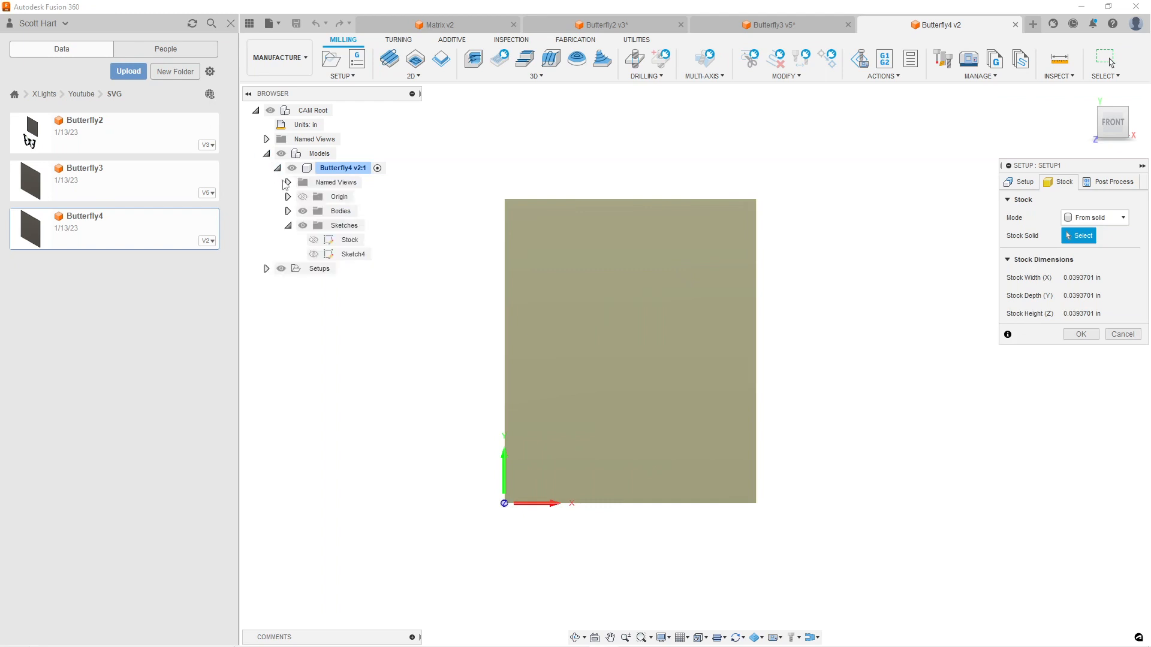
click(287, 211)
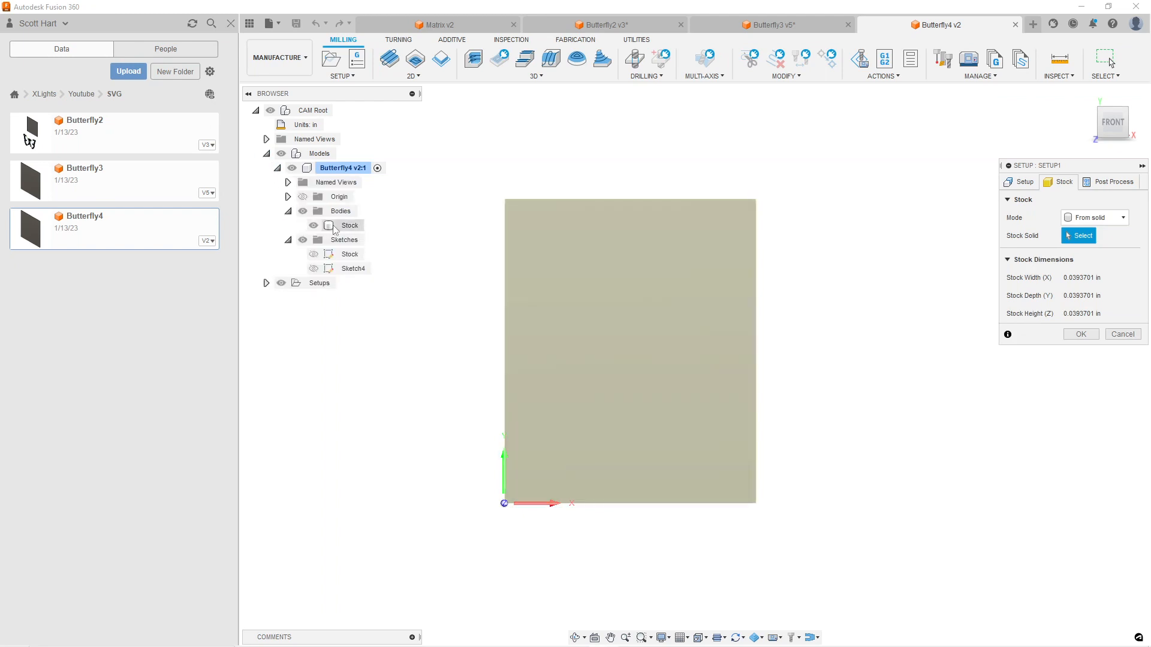
click(334, 227)
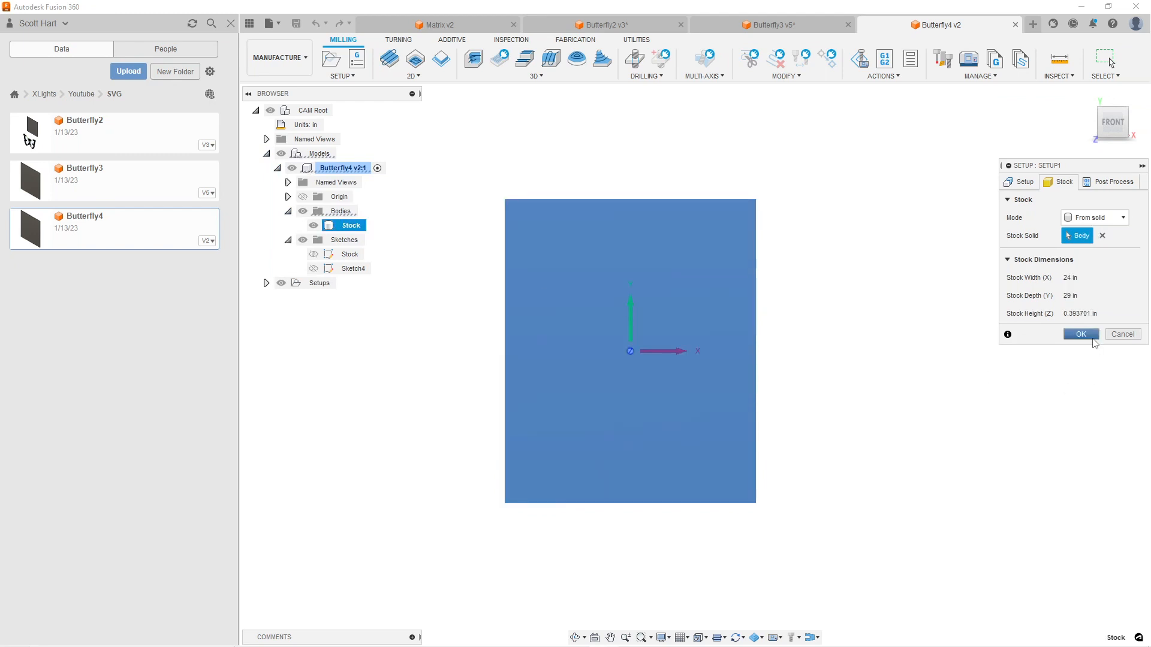
click(1092, 338)
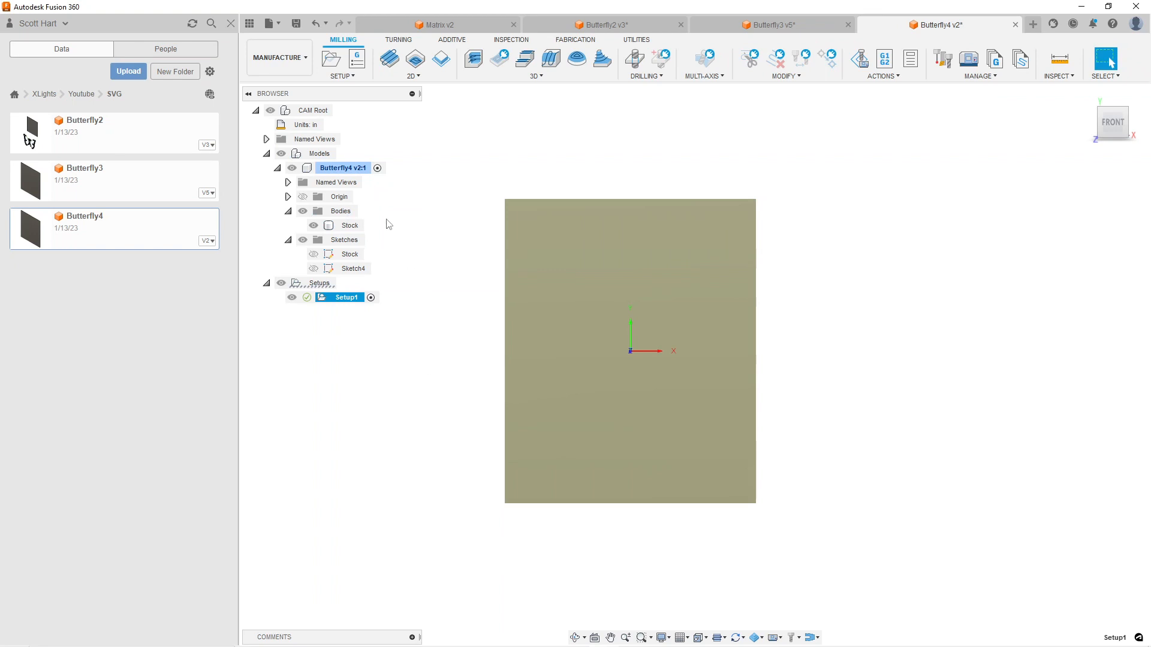
click(520, 299)
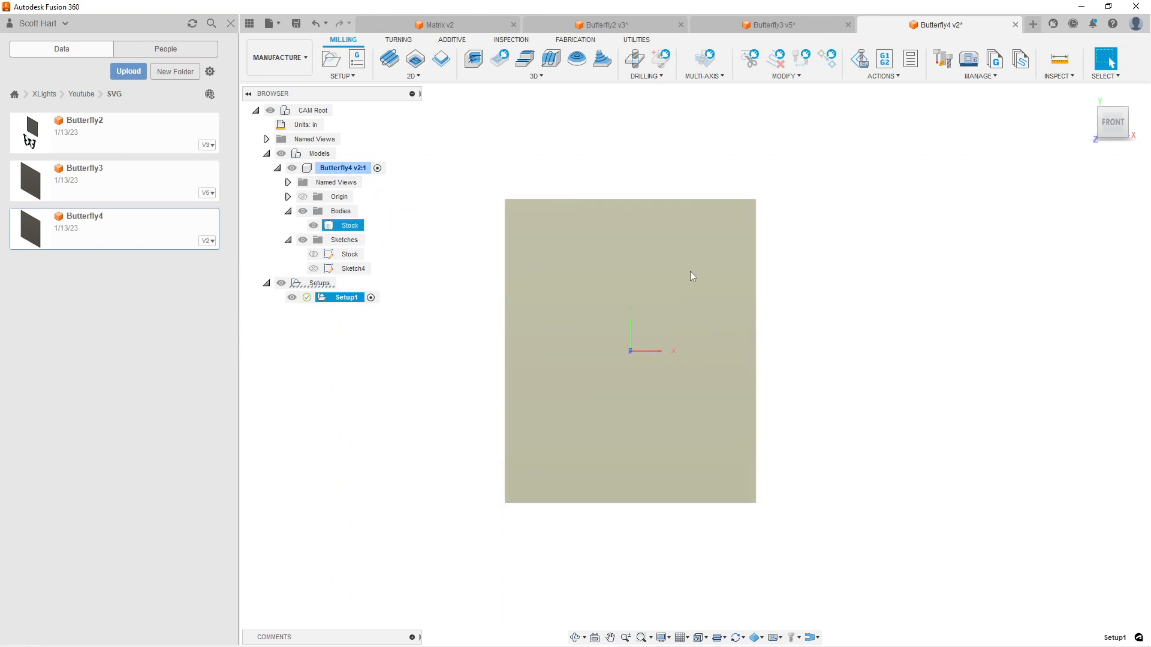
Return to the Design workspace and show Sketch4
click(282, 58)
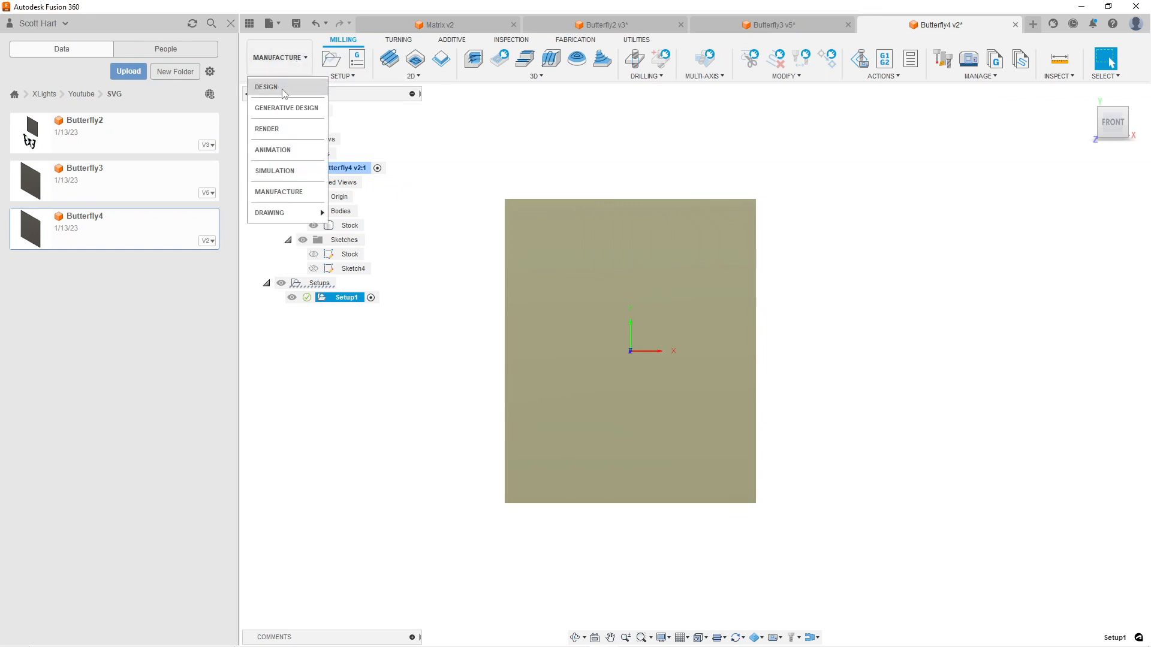
click(287, 88)
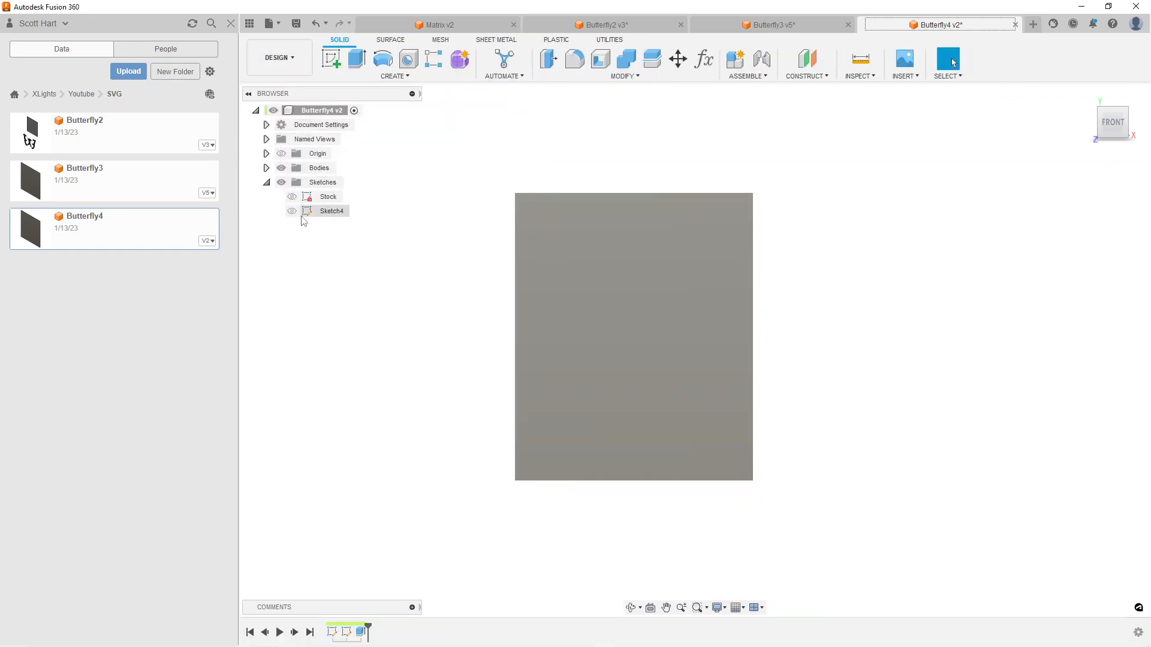
click(291, 210)
Extrude the butterfly profile of Sketch4, without its circles, by -10 mm as a new body
scroll(406, 427, down, 1)
middle_drag(400, 410, 444, 180)
scroll(514, 331, up, 5)
click(546, 428)
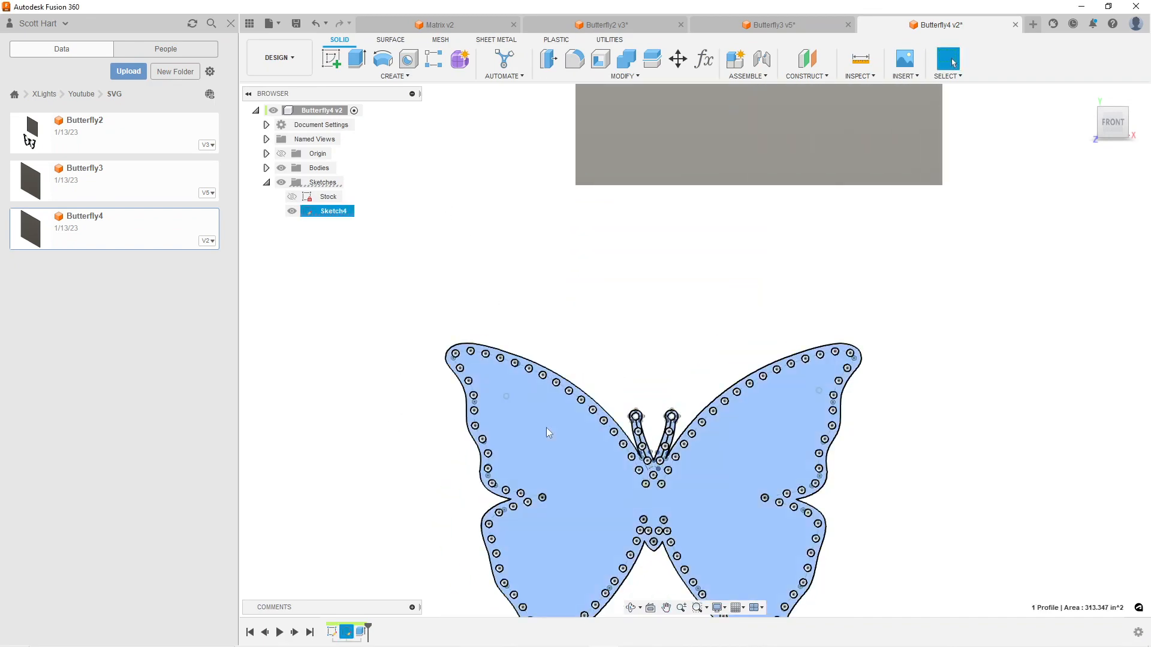
key(e)
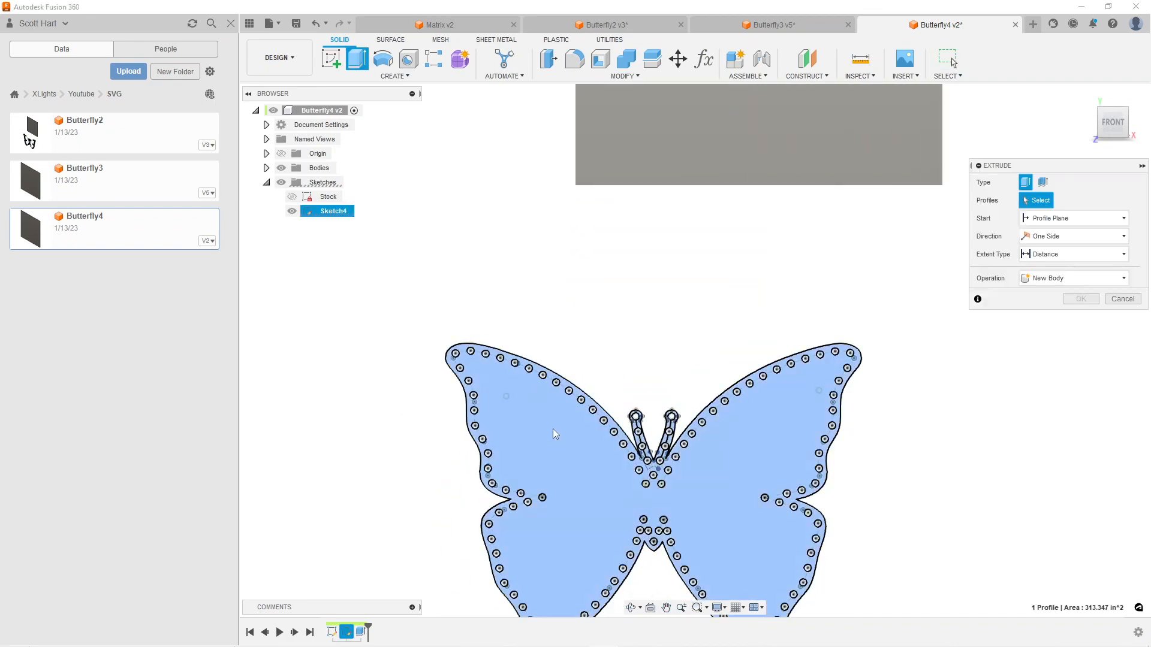
text(-10mm)
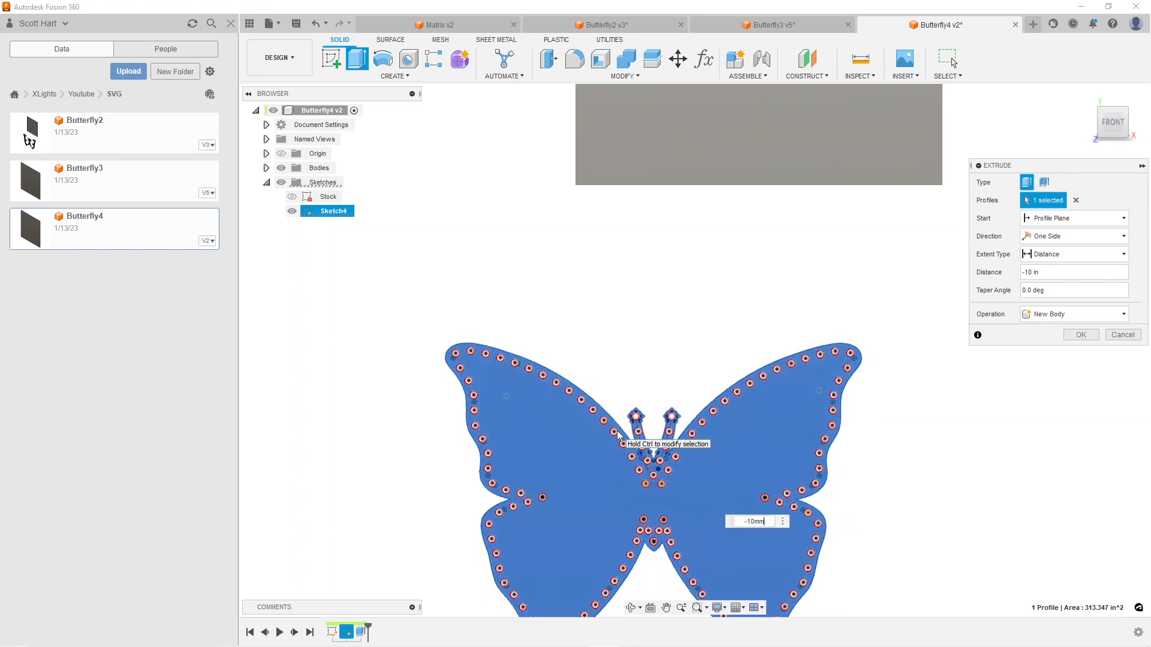
click(1080, 334)
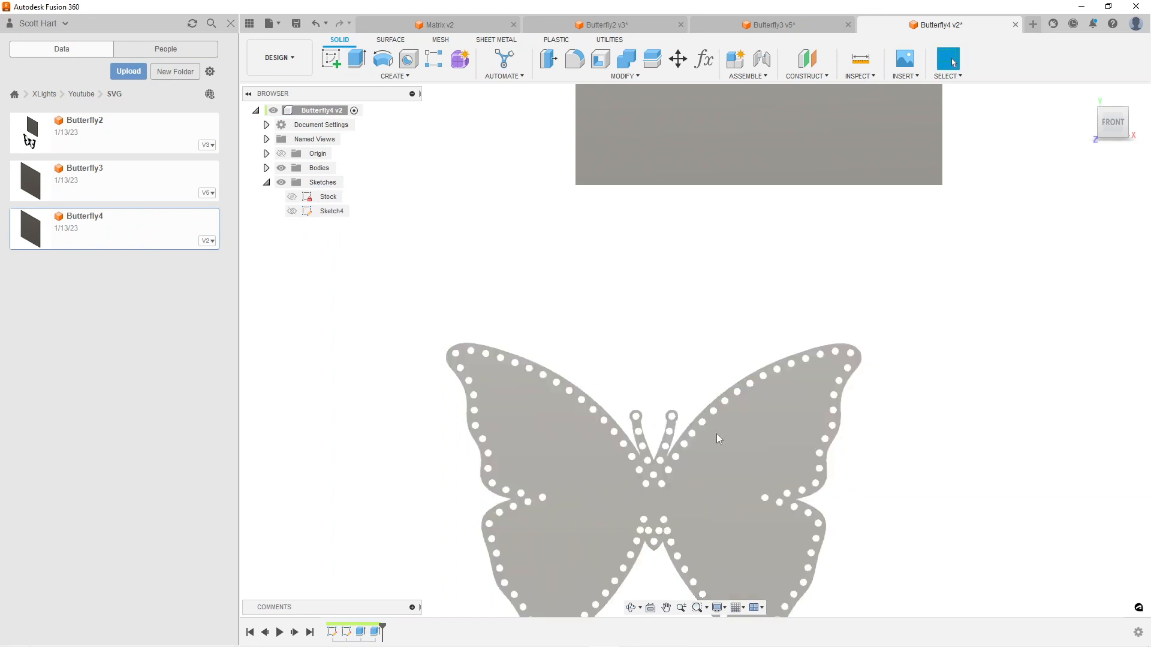
Show the Stock sketch and hide the Stock body so only the stock outline remains beside the butterfly
scroll(683, 420, up, 5)
scroll(779, 483, down, 3)
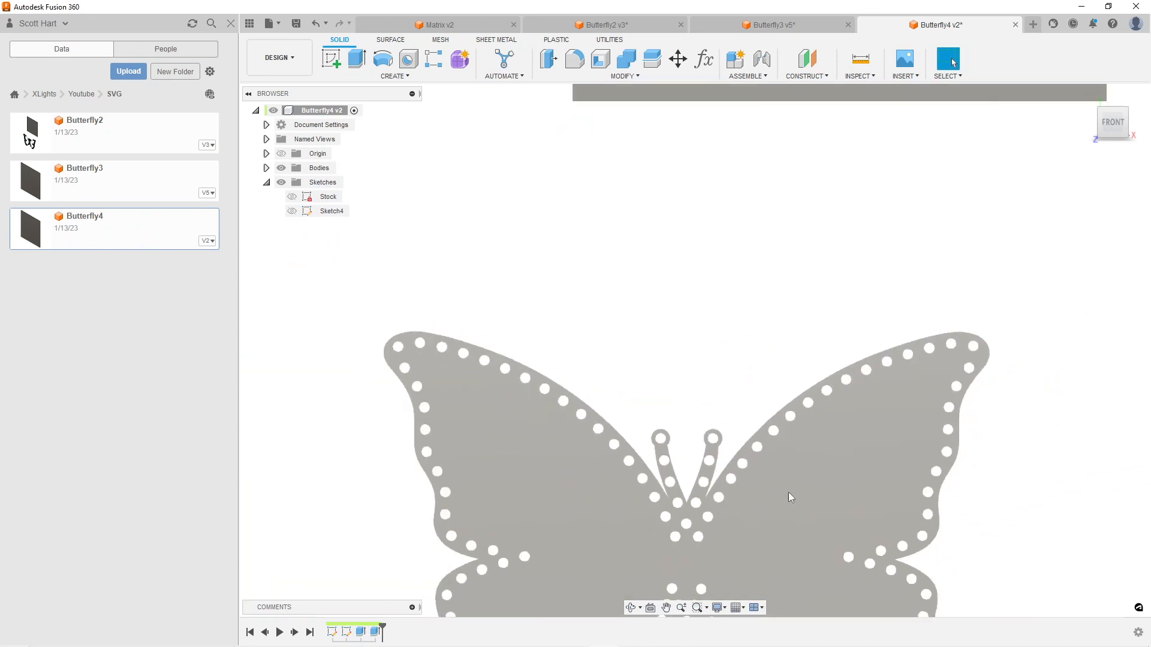
scroll(792, 513, down, 3)
middle_drag(779, 531, 687, 433)
scroll(758, 350, down, 2)
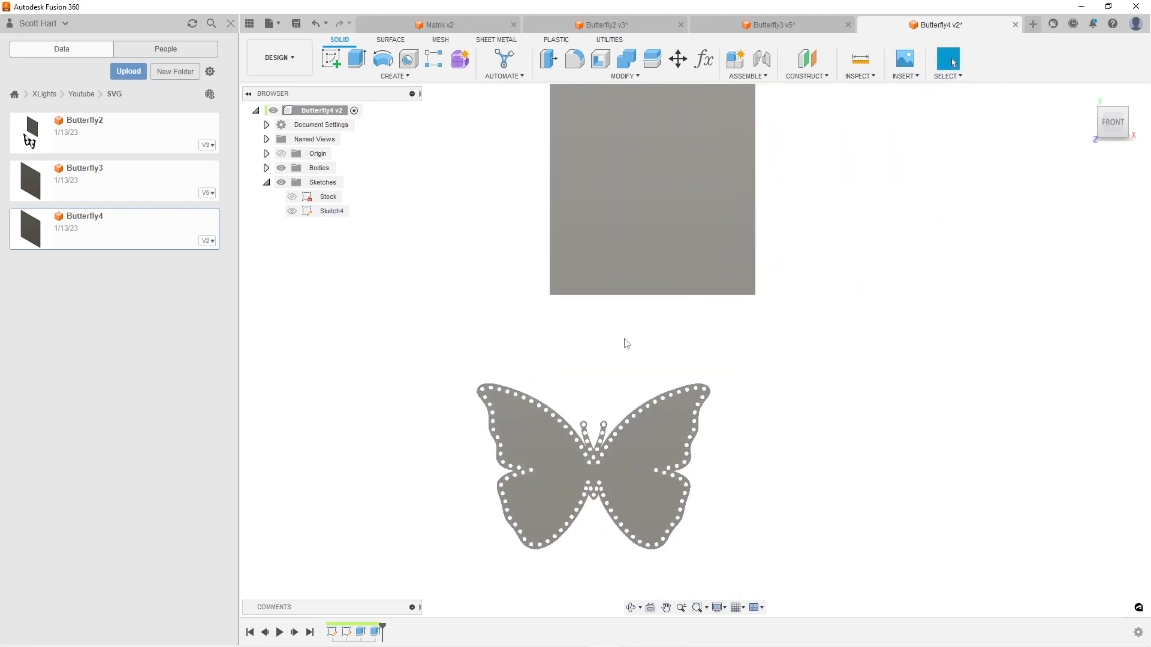
scroll(670, 330, down, 2)
scroll(671, 333, down, 1)
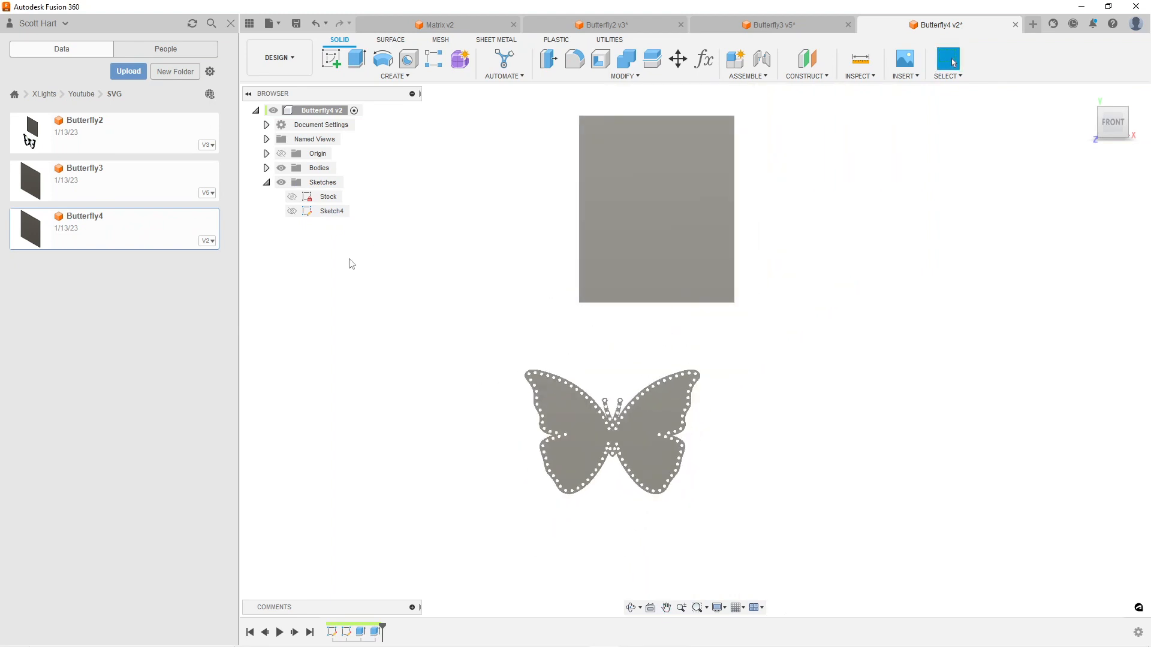
click(286, 193)
click(267, 168)
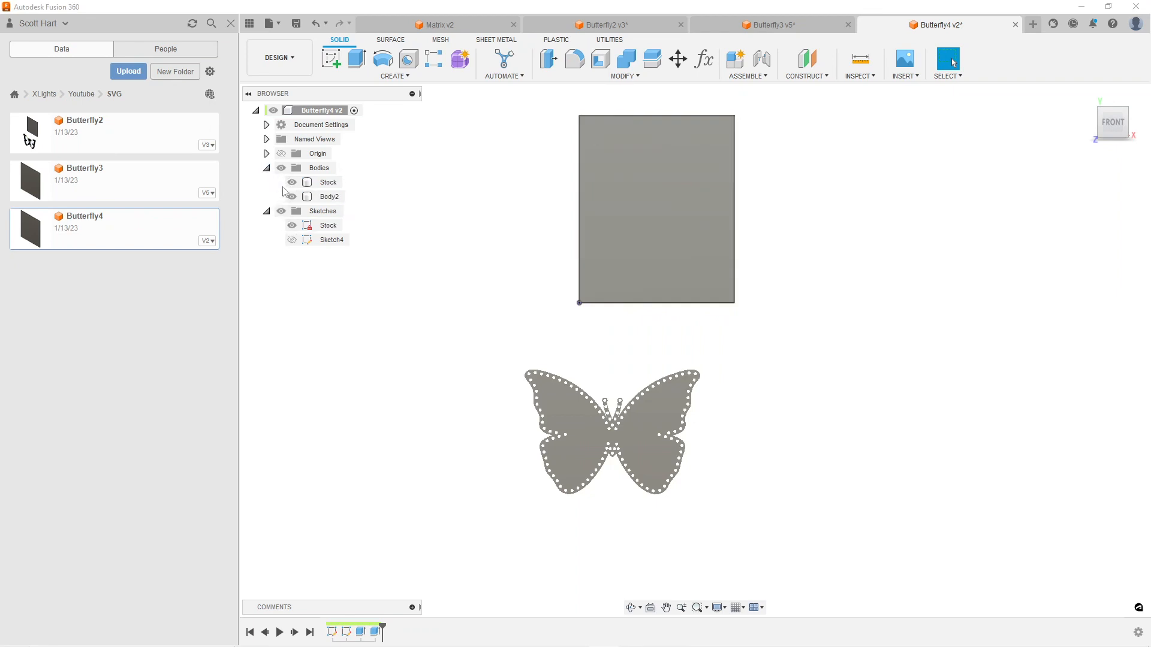
click(292, 182)
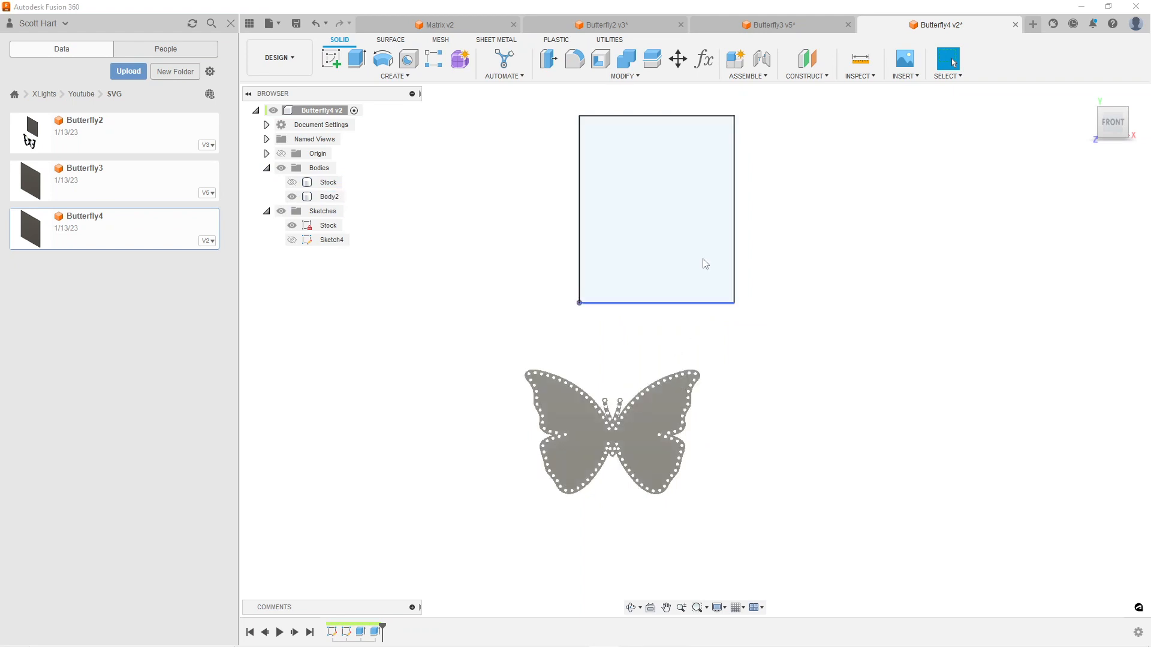
Move the butterfly body onto the stock outline and rotate it a quarter turn counterclockwise so it fits inside the rectangle
click(316, 200)
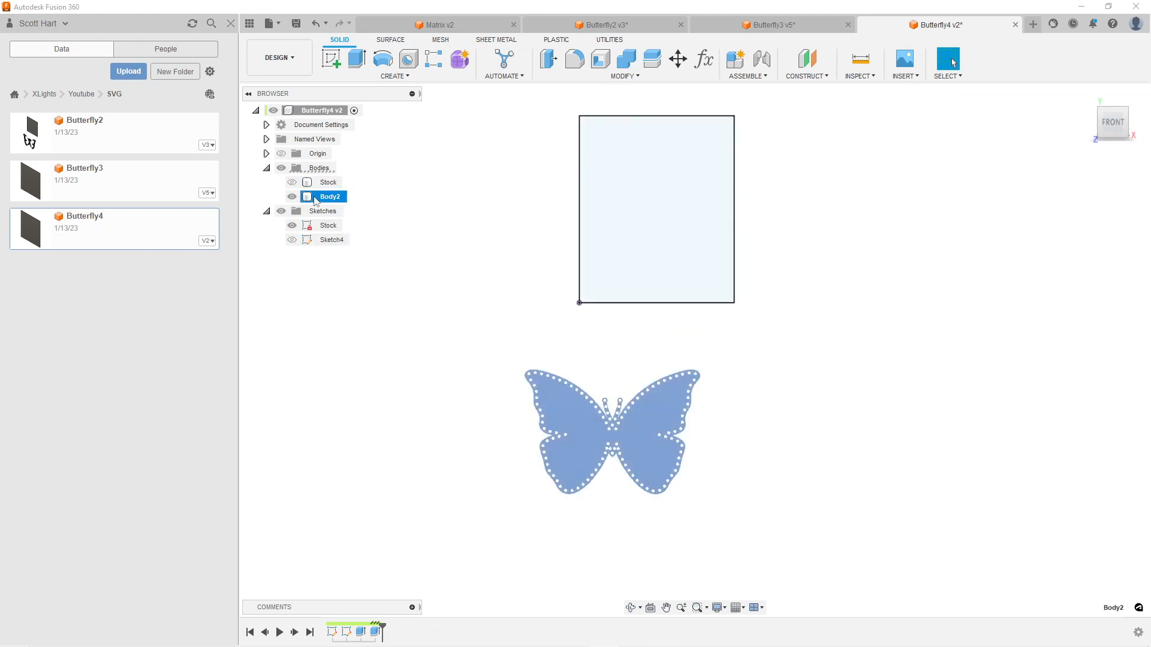
key(m)
drag(540, 479, 595, 277)
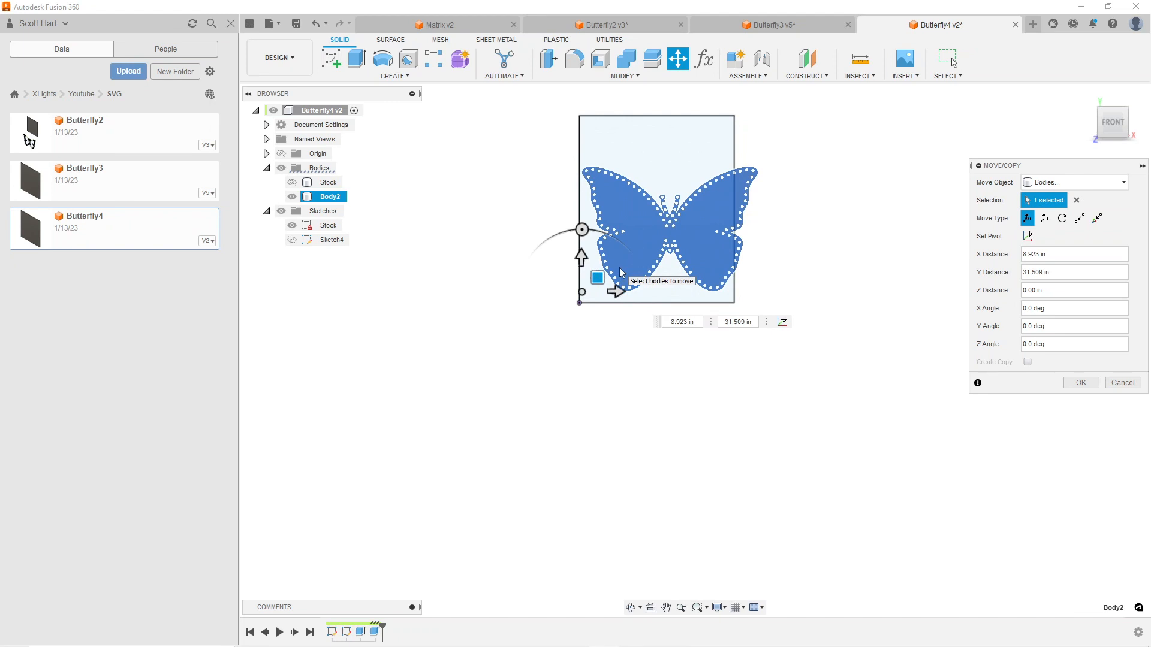
drag(582, 229, 709, 282)
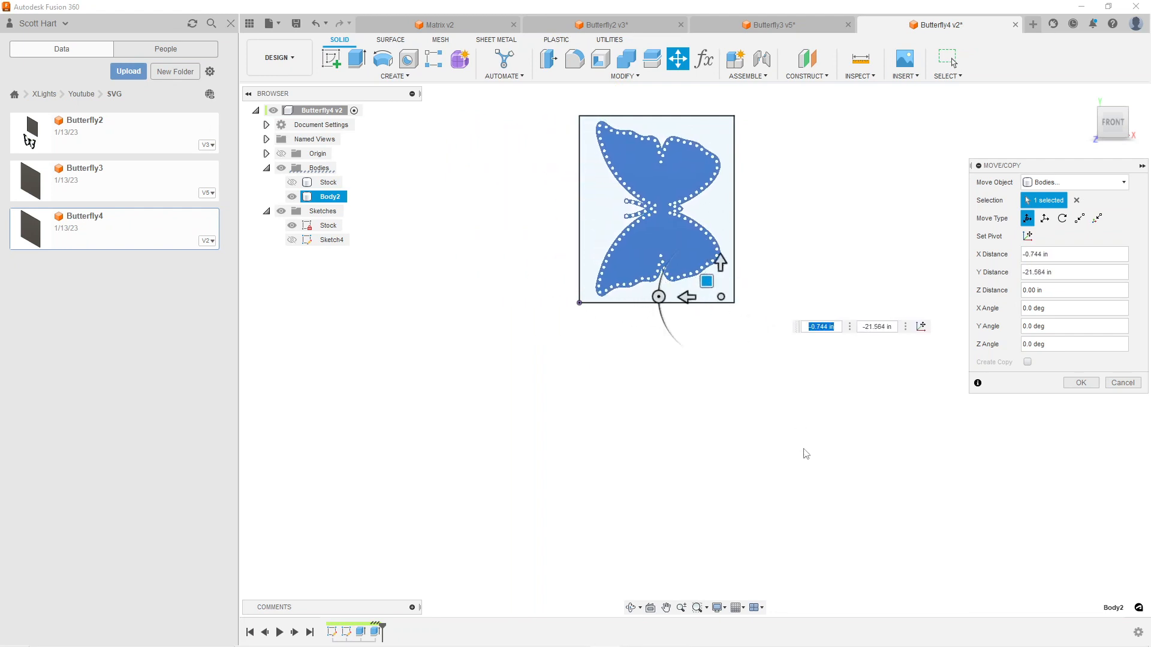
click(1082, 382)
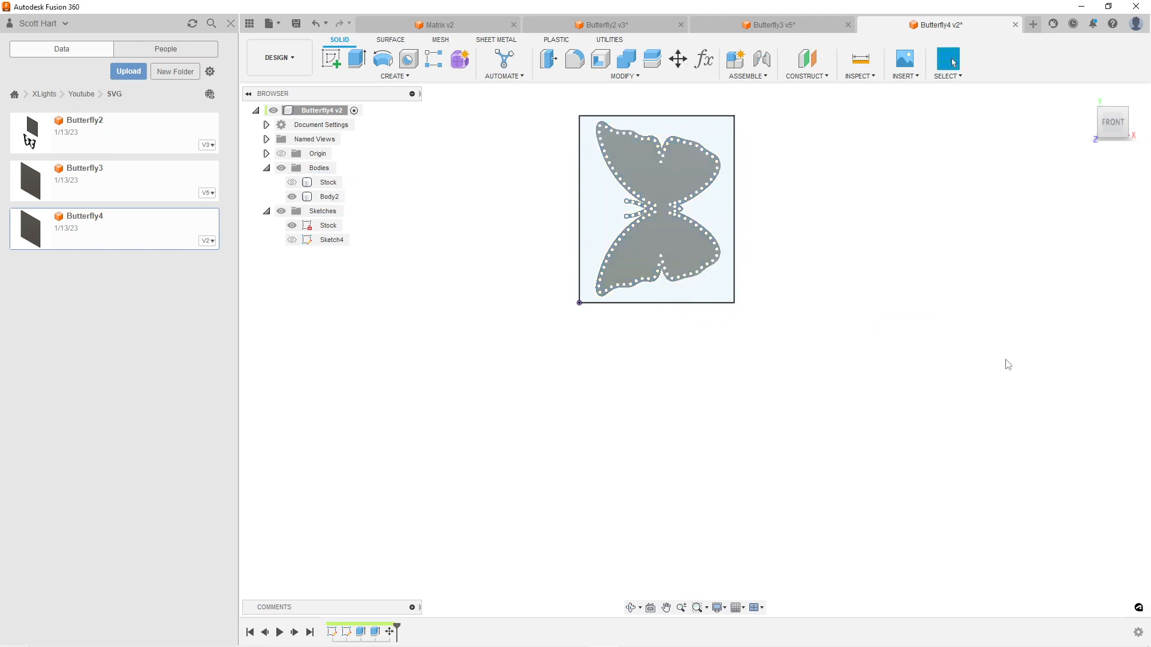
Switch to the Manufacture workspace to work on the existing milling setup
click(297, 53)
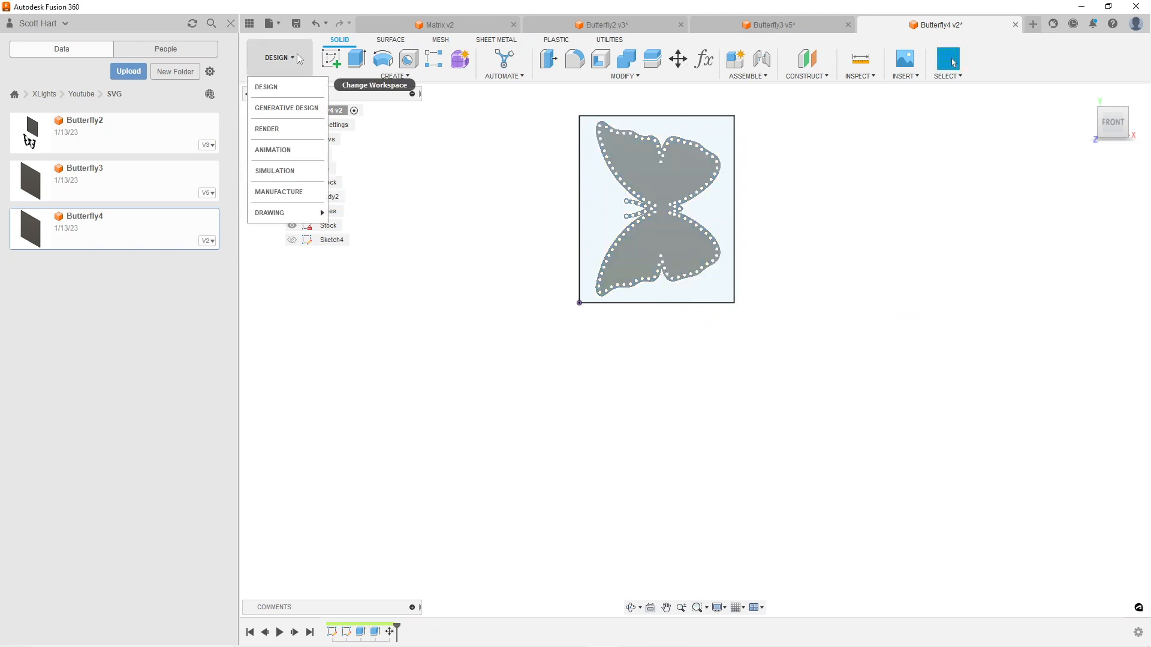
click(288, 195)
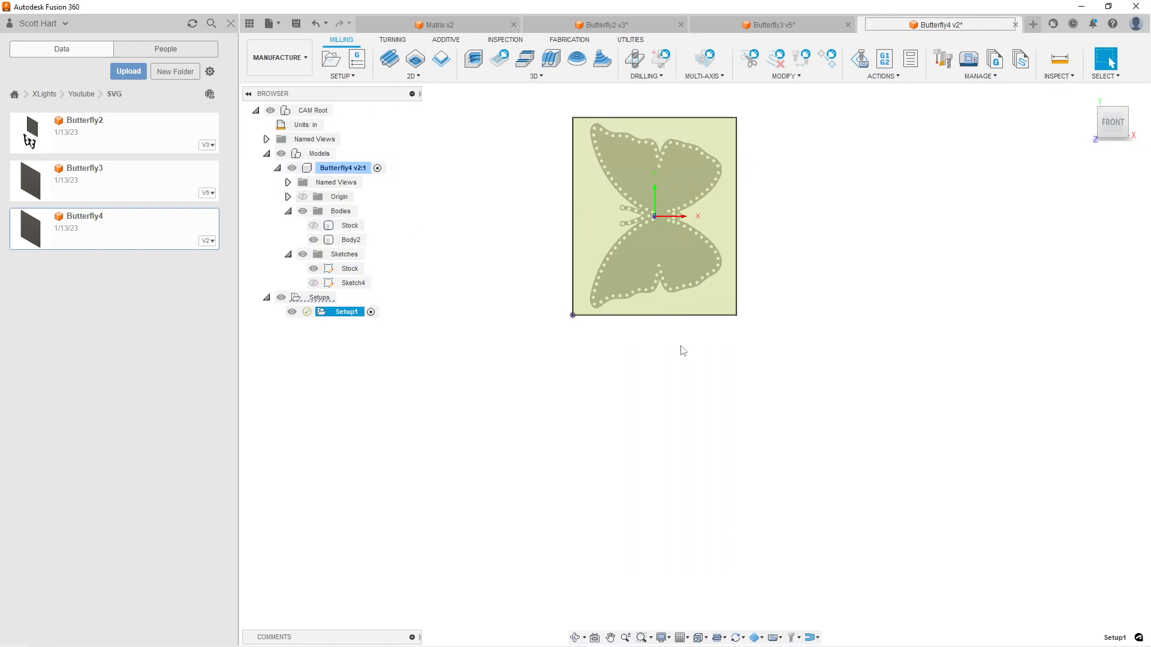
right_click(310, 298)
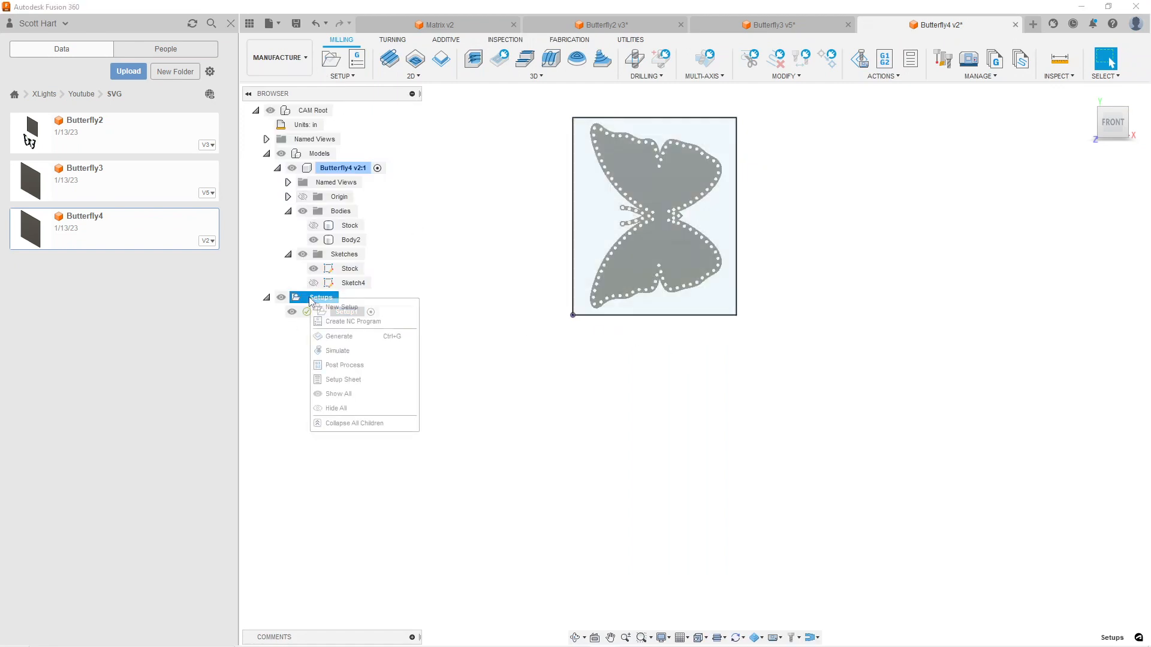
click(328, 311)
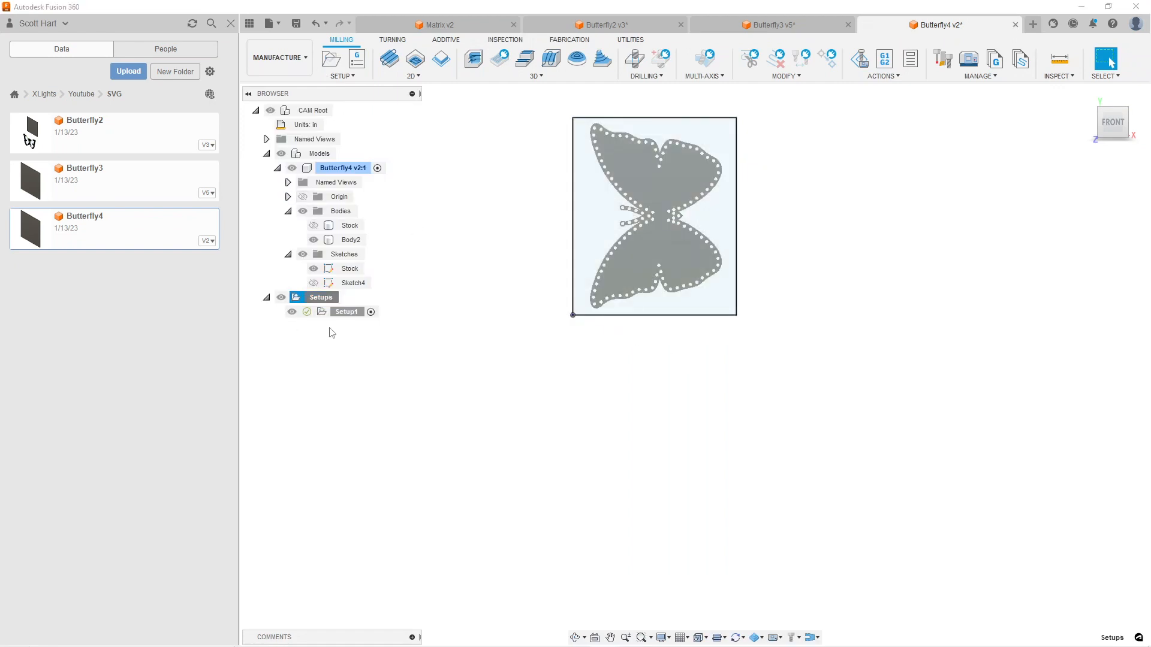
right_click(330, 311)
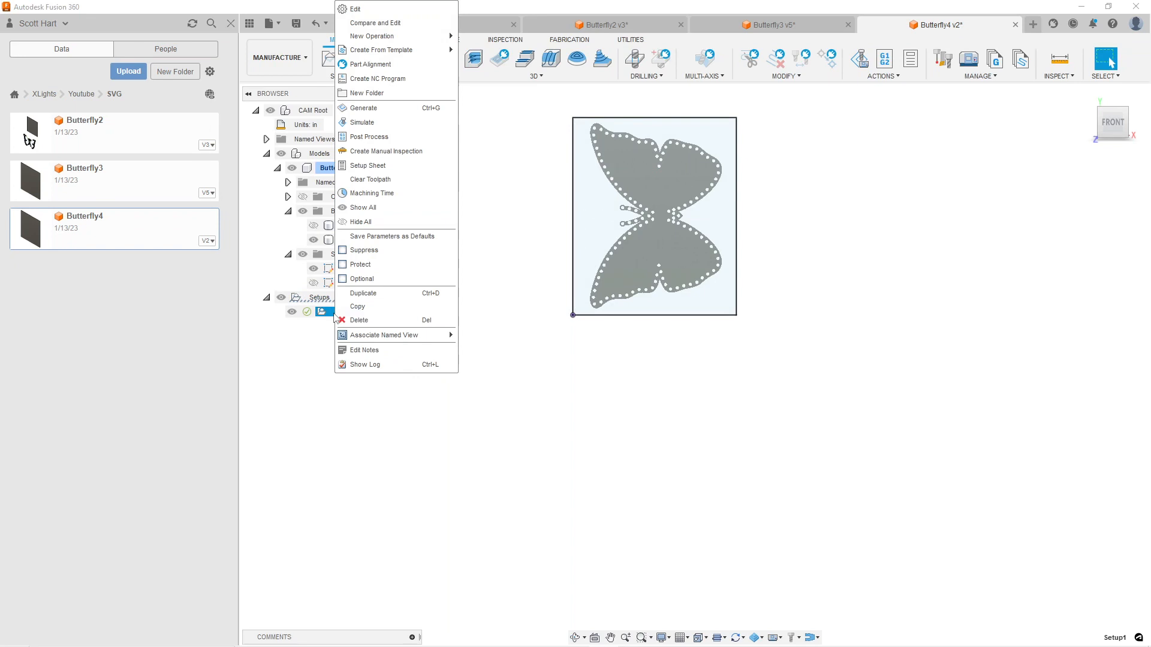
click(363, 9)
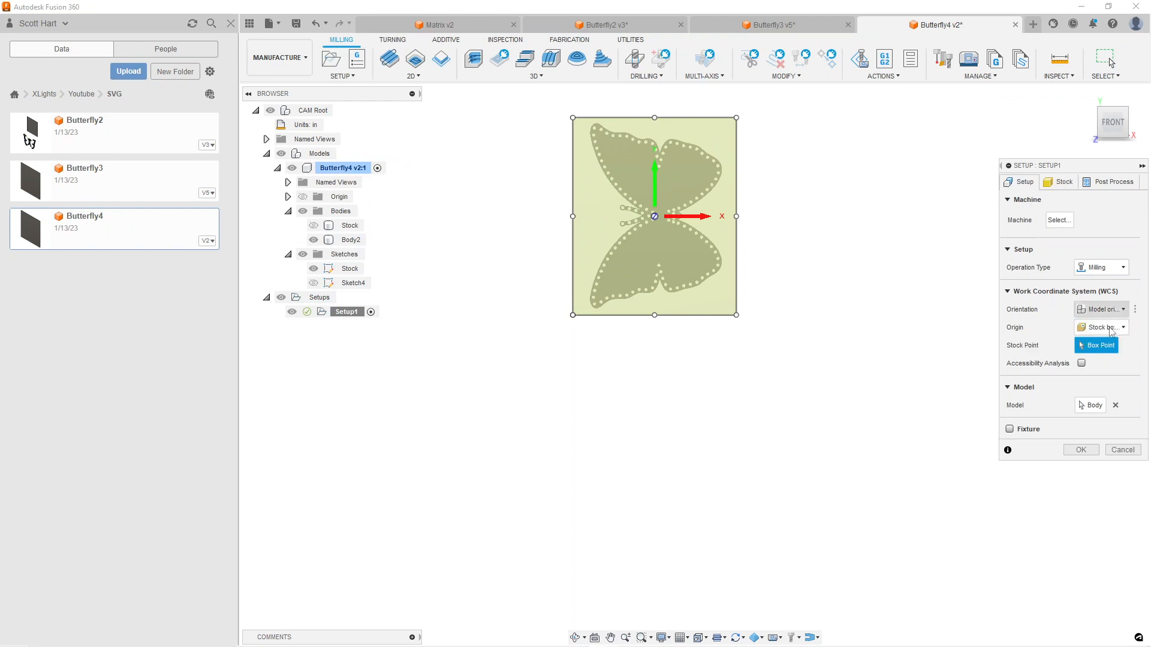
click(1112, 329)
click(1108, 357)
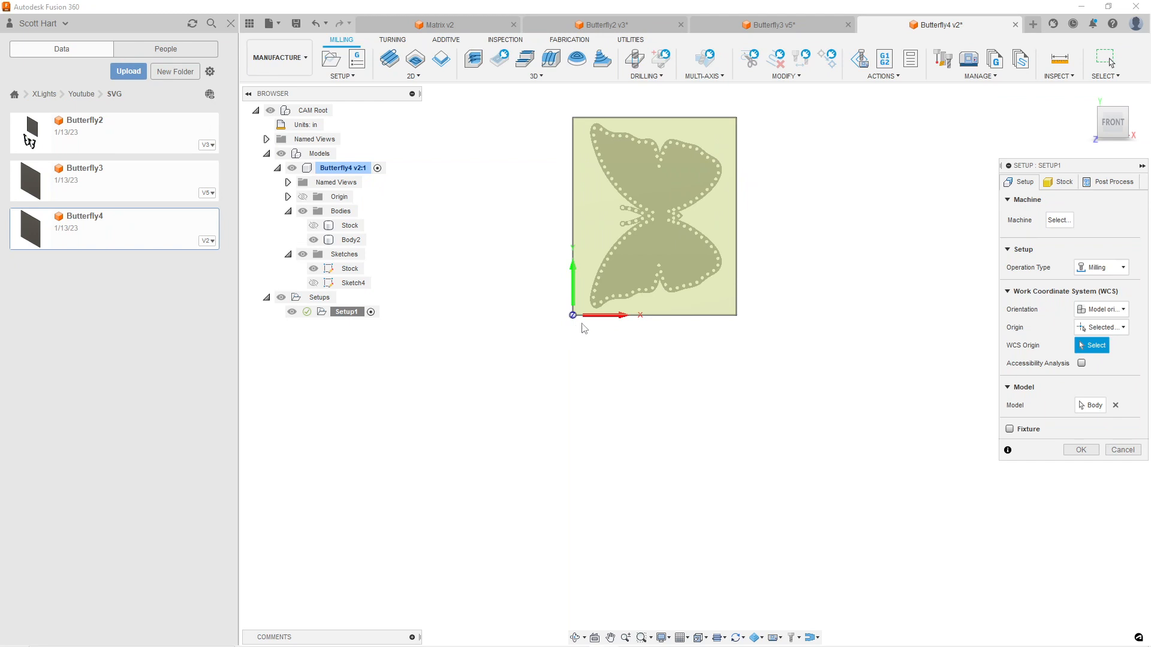
scroll(584, 328, up, 5)
shift+middle_drag(577, 357, 569, 251)
scroll(543, 294, up, 3)
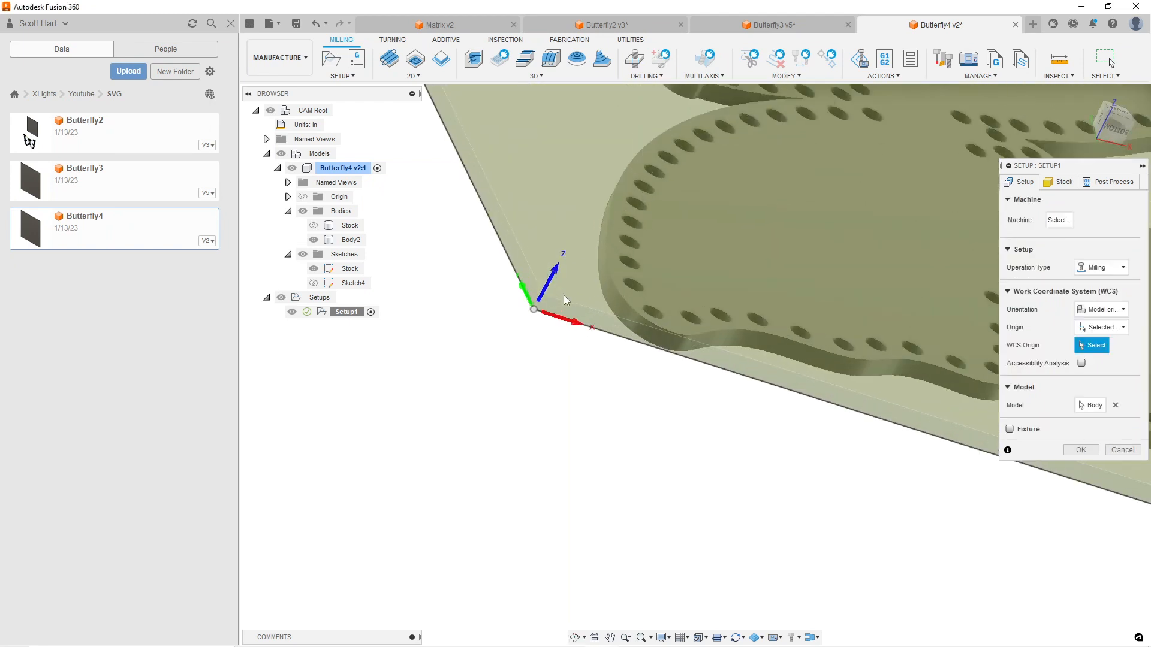
click(540, 296)
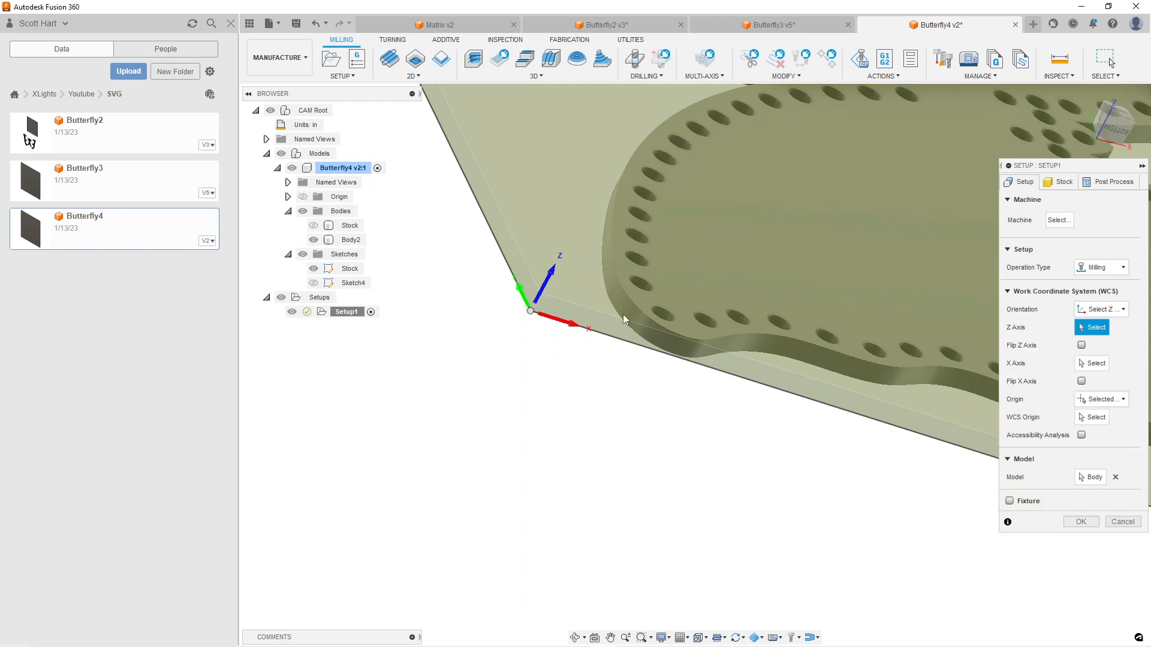
key(Escape)
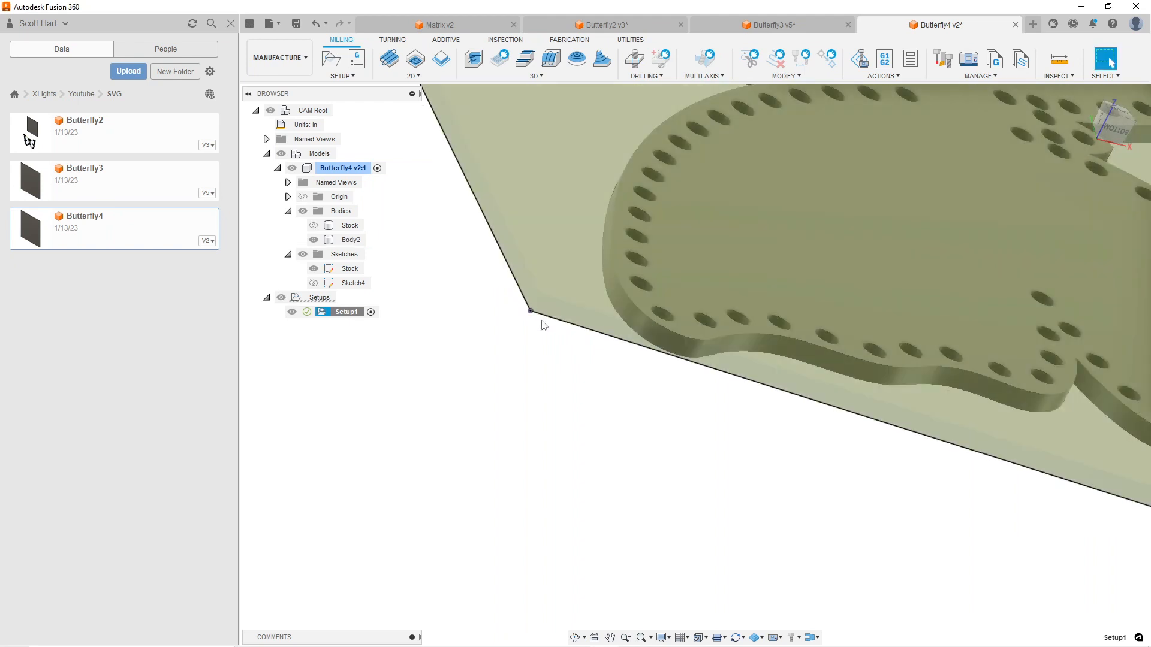
Edit Setup1 and place its work coordinate origin on the stock box point at the top of the stock's lower-left corner
right_click(328, 312)
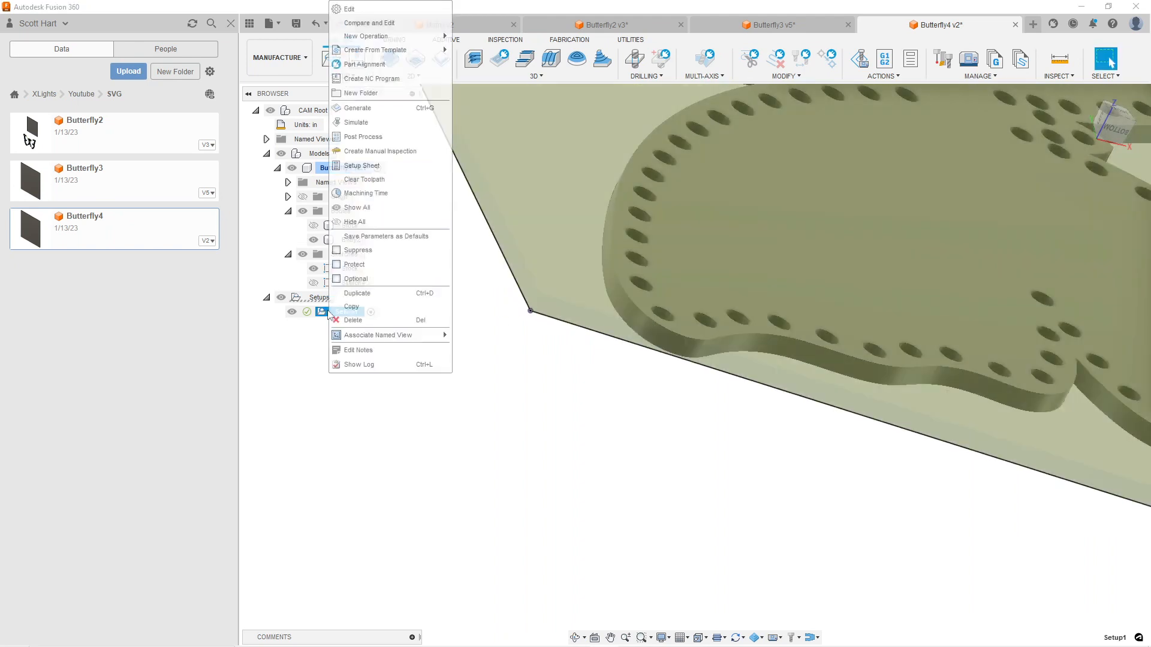
click(370, 9)
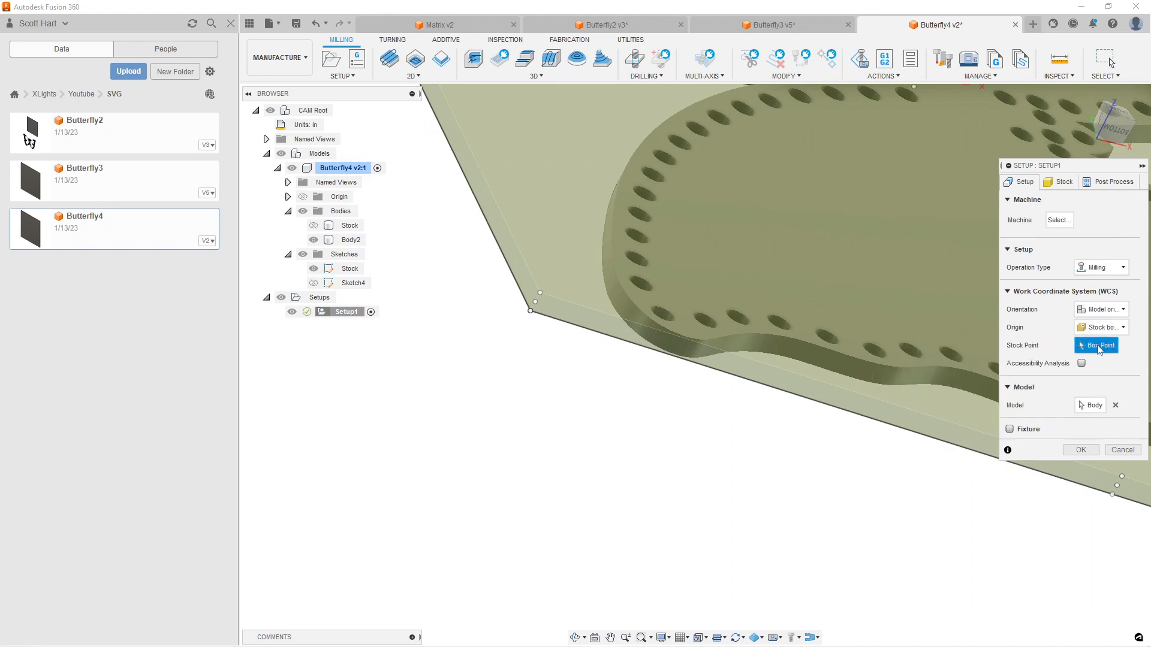
click(541, 292)
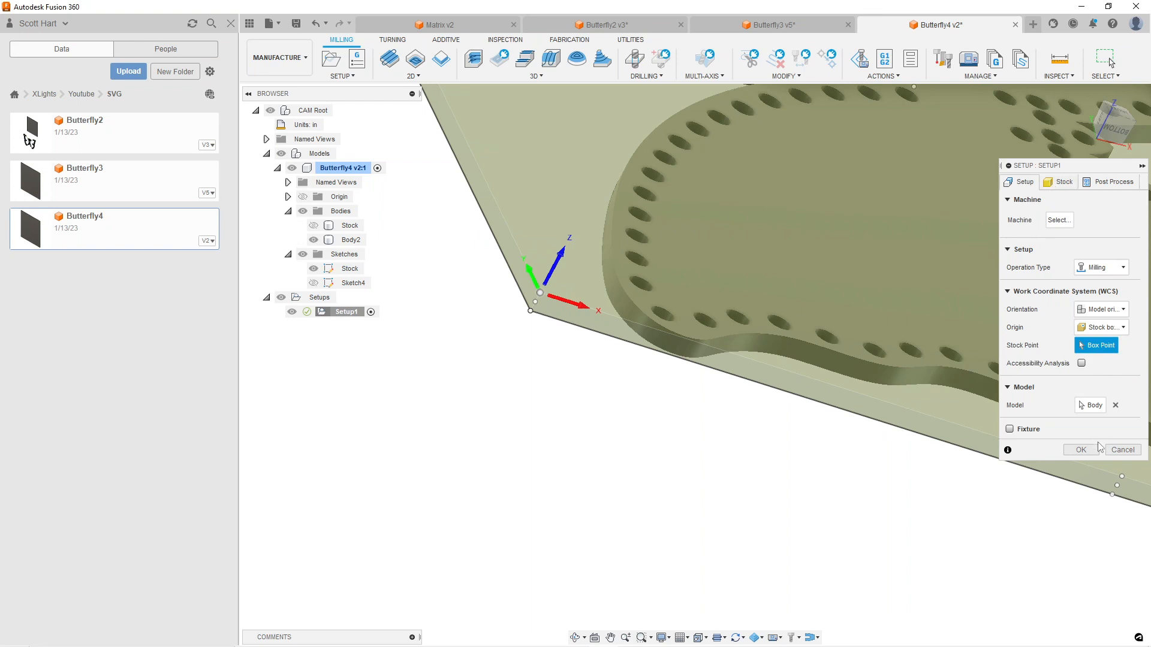
Replace the model selection of Setup1 with only the butterfly body, Body2, and accept the setup
click(1090, 405)
click(353, 240)
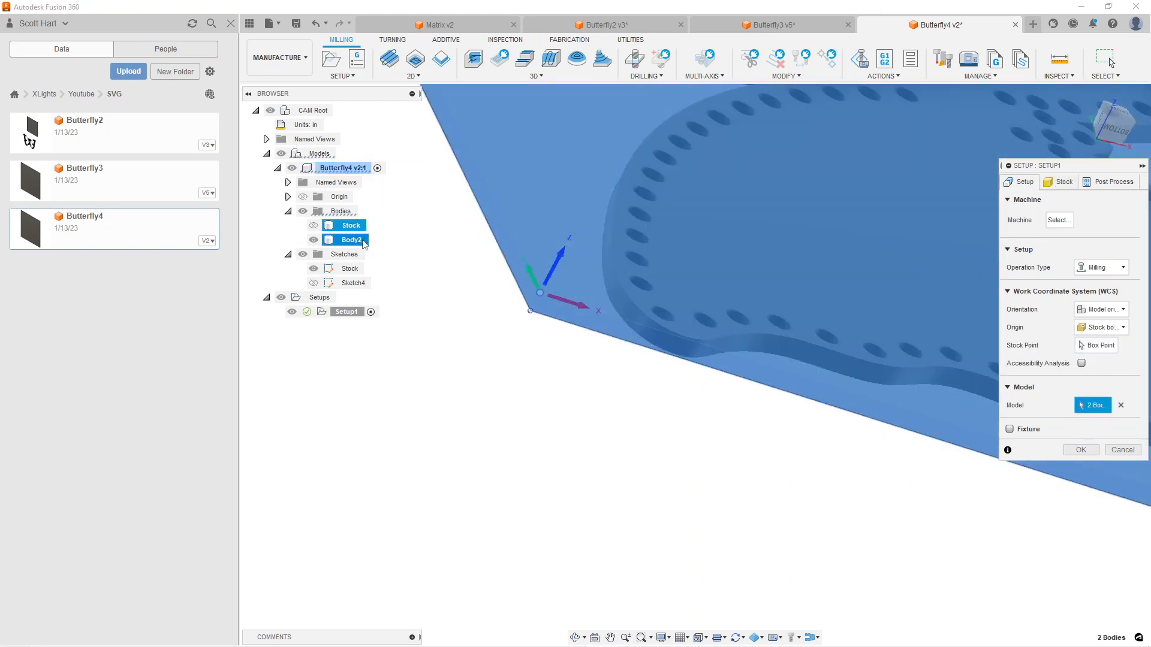
click(1120, 405)
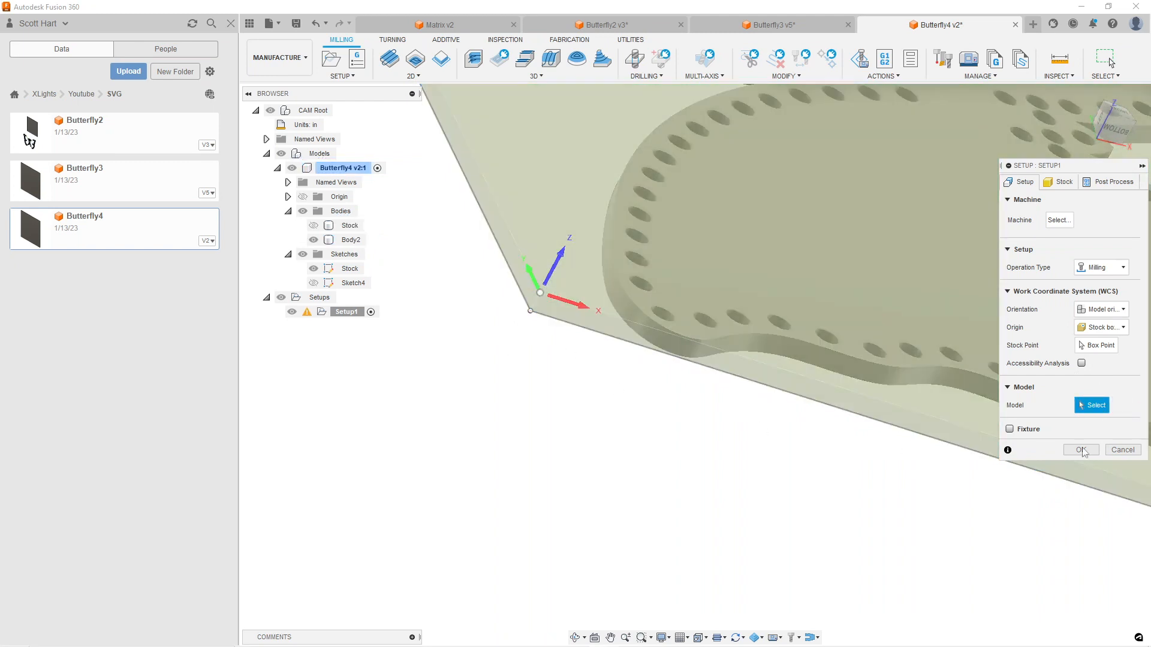
click(352, 241)
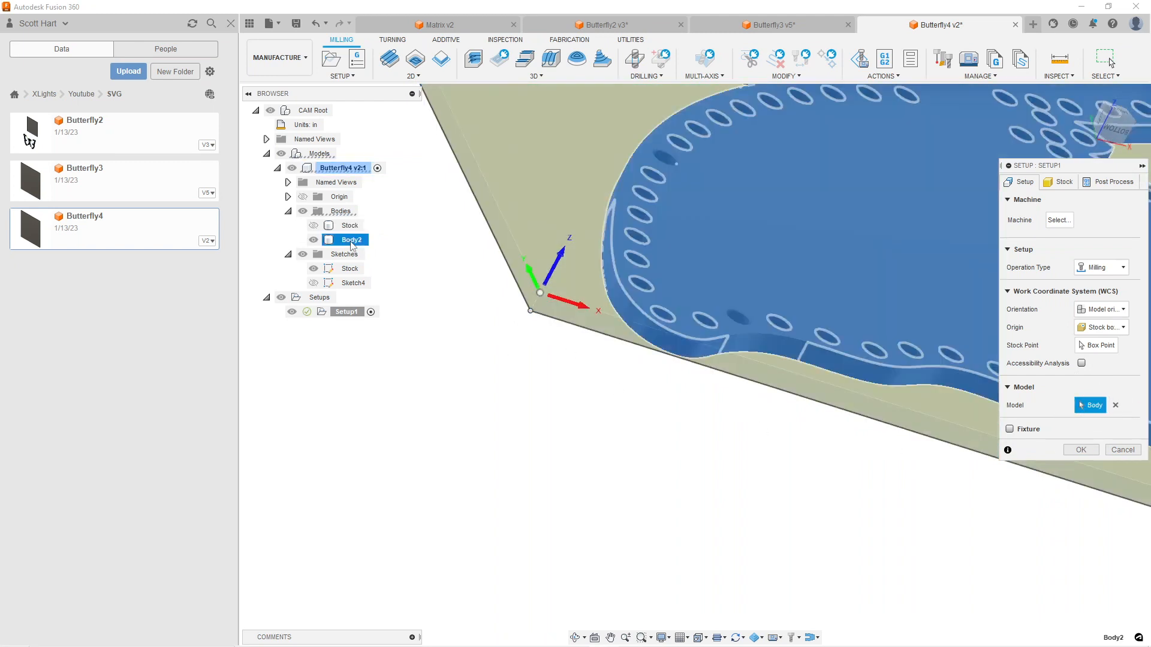
click(1081, 450)
Add an operation to Setup1 from the "2D Contour Holes Large CNC Amazon Bit" template
middle_drag(854, 332, 731, 445)
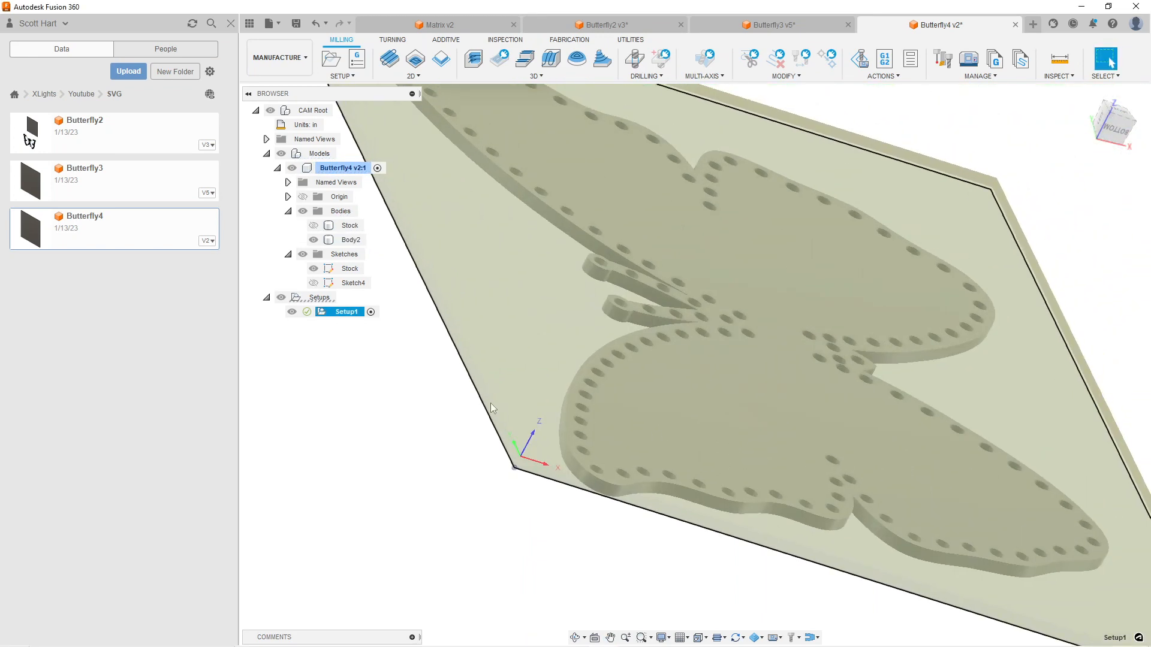
scroll(548, 339, up, 3)
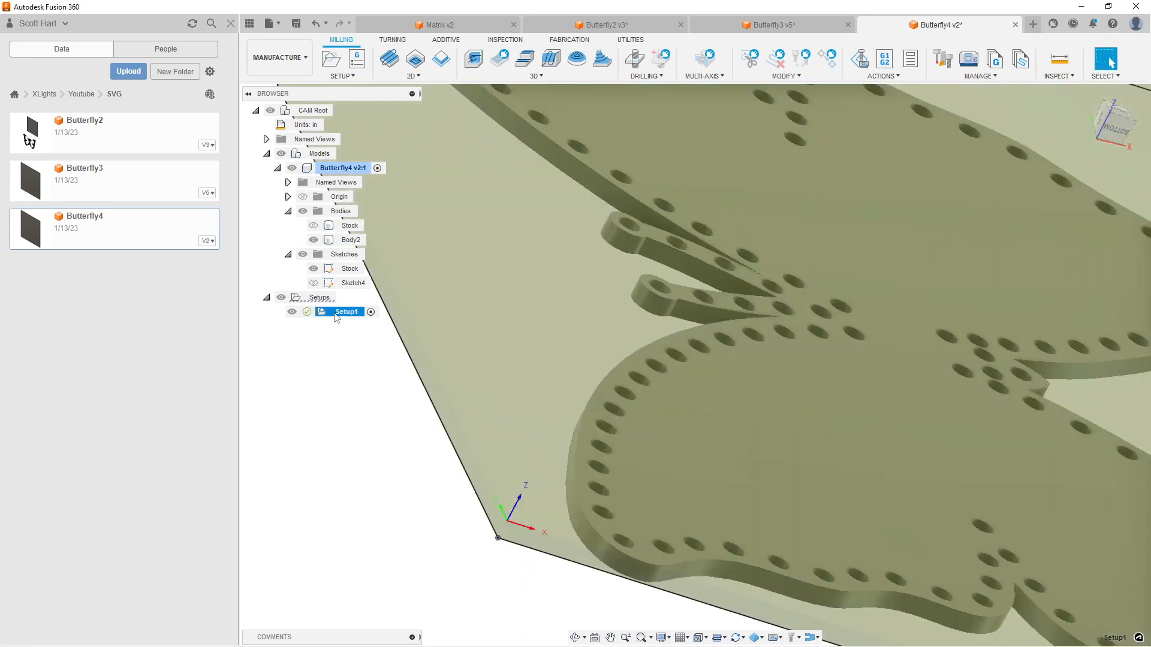
right_click(334, 313)
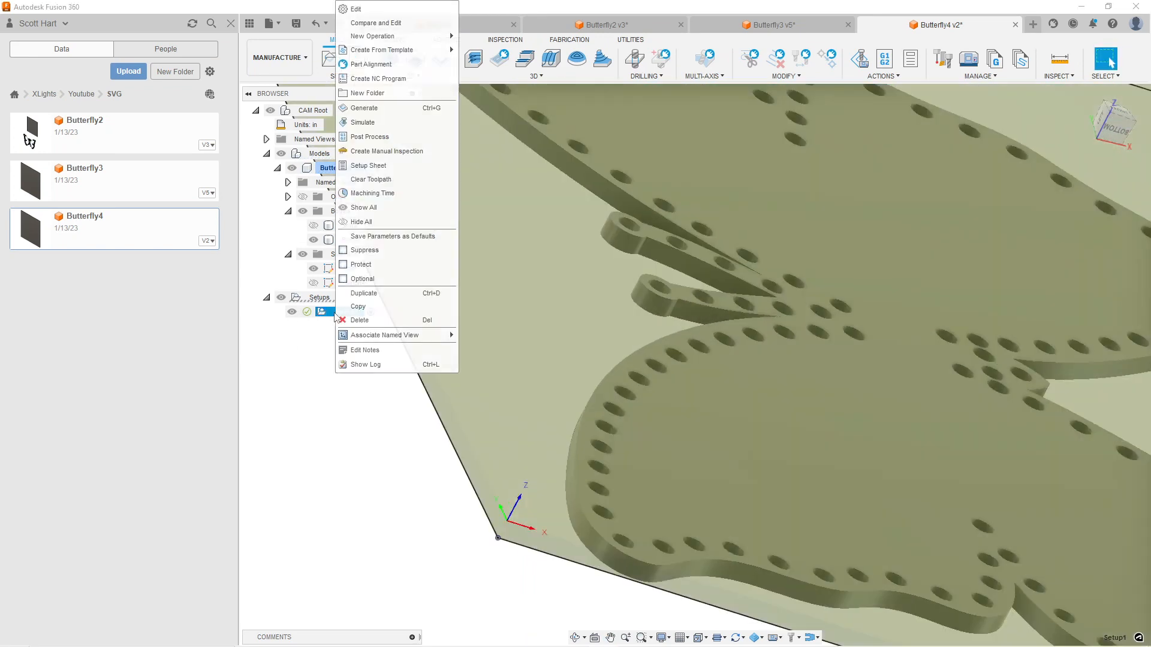
mouse_move(388, 55)
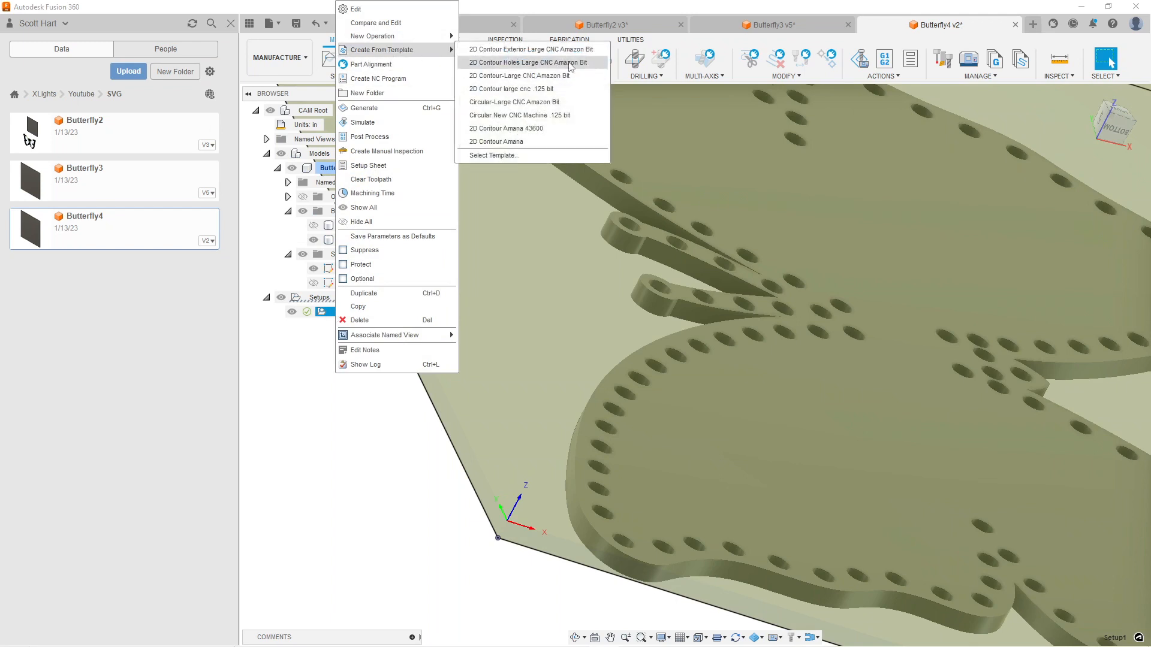
click(569, 63)
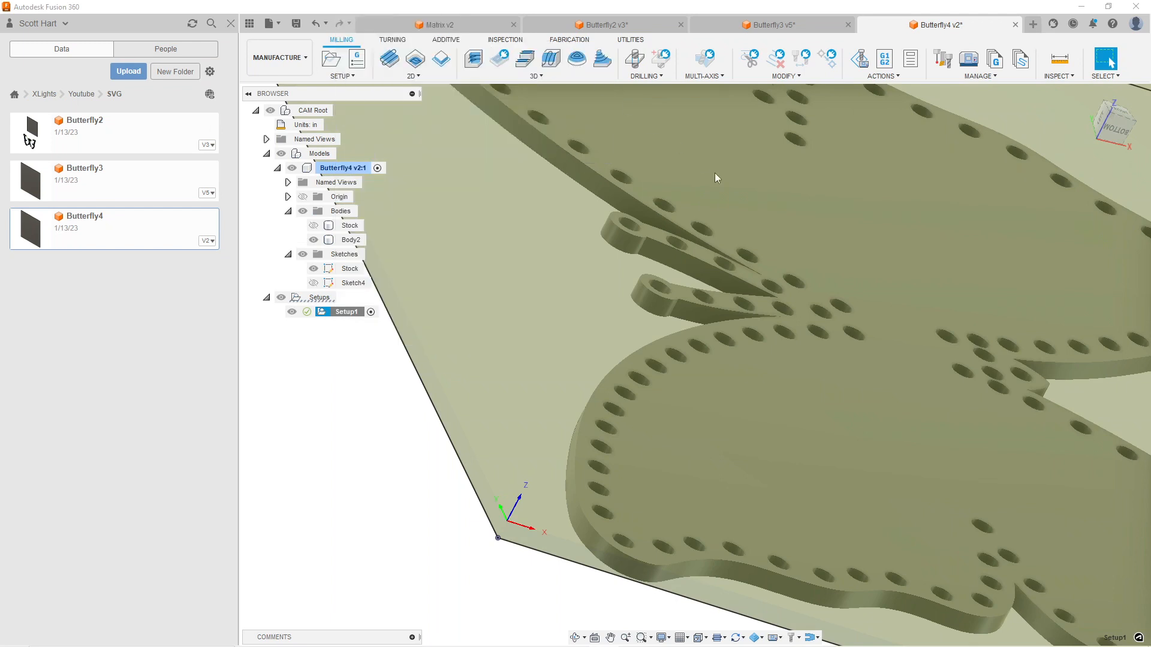
scroll(736, 396, down, 1)
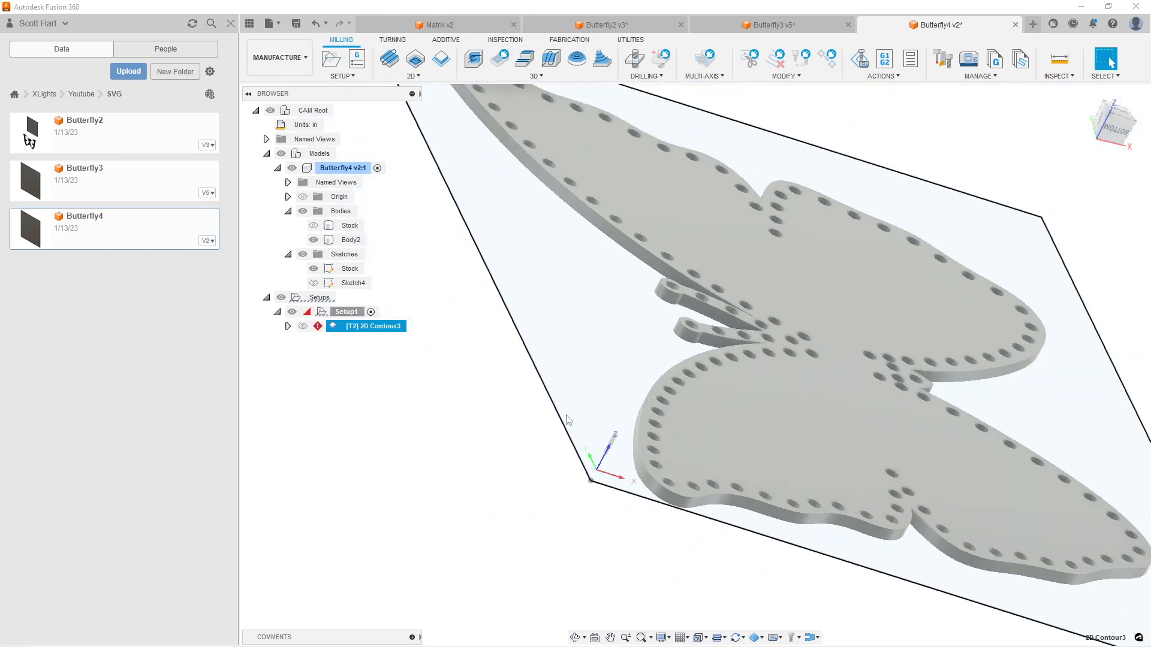
Edit the new 2D contour and select its geometry with Pocket Recognition, including holes
right_click(350, 330)
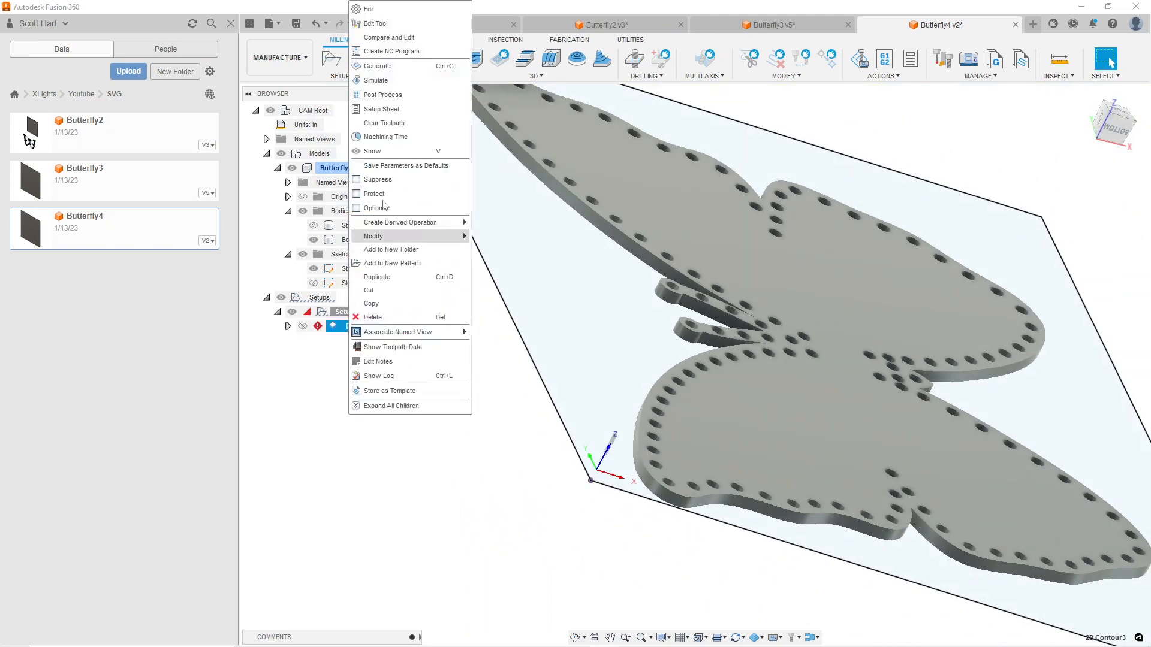
click(378, 11)
click(1024, 182)
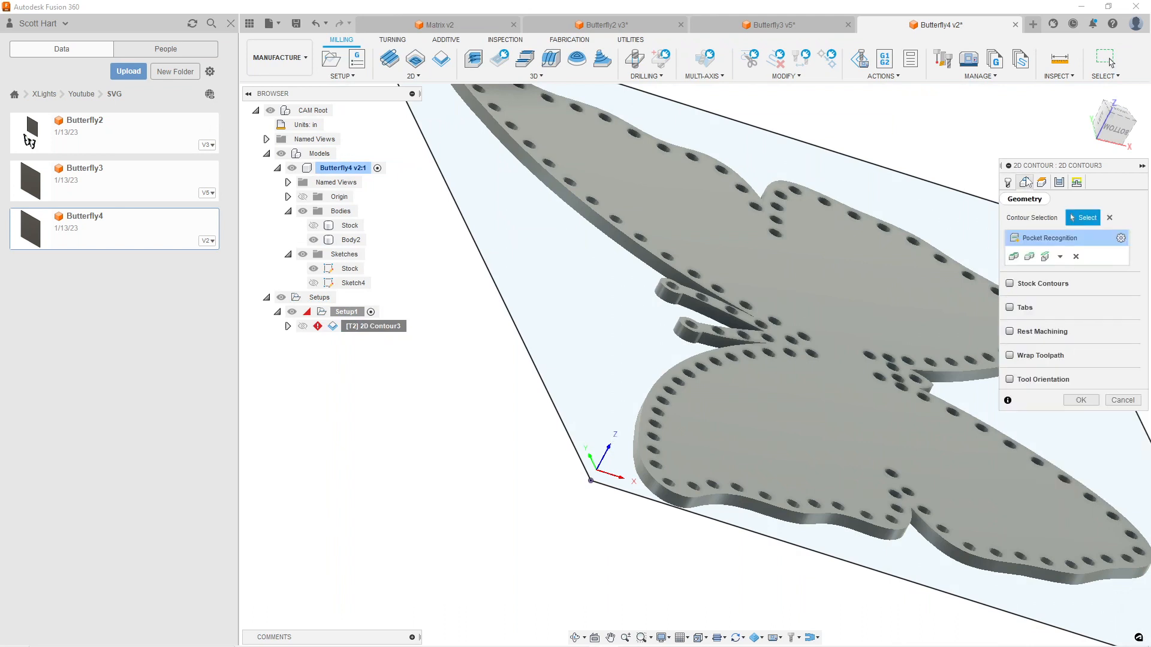
click(1059, 256)
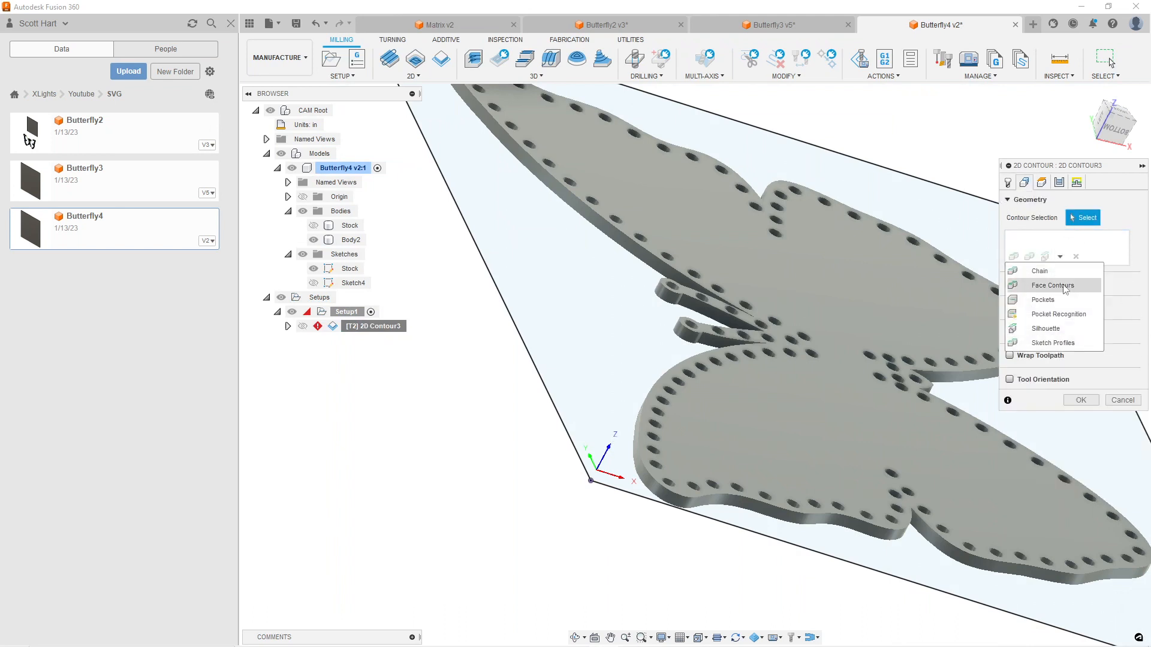
click(1073, 314)
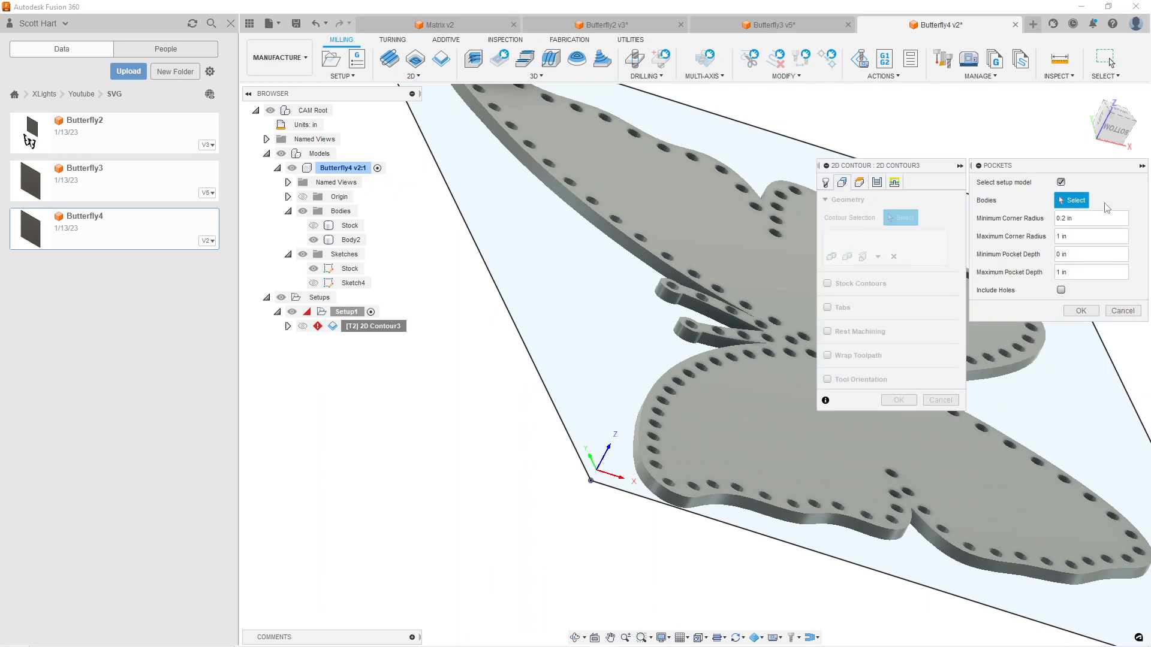
click(1060, 290)
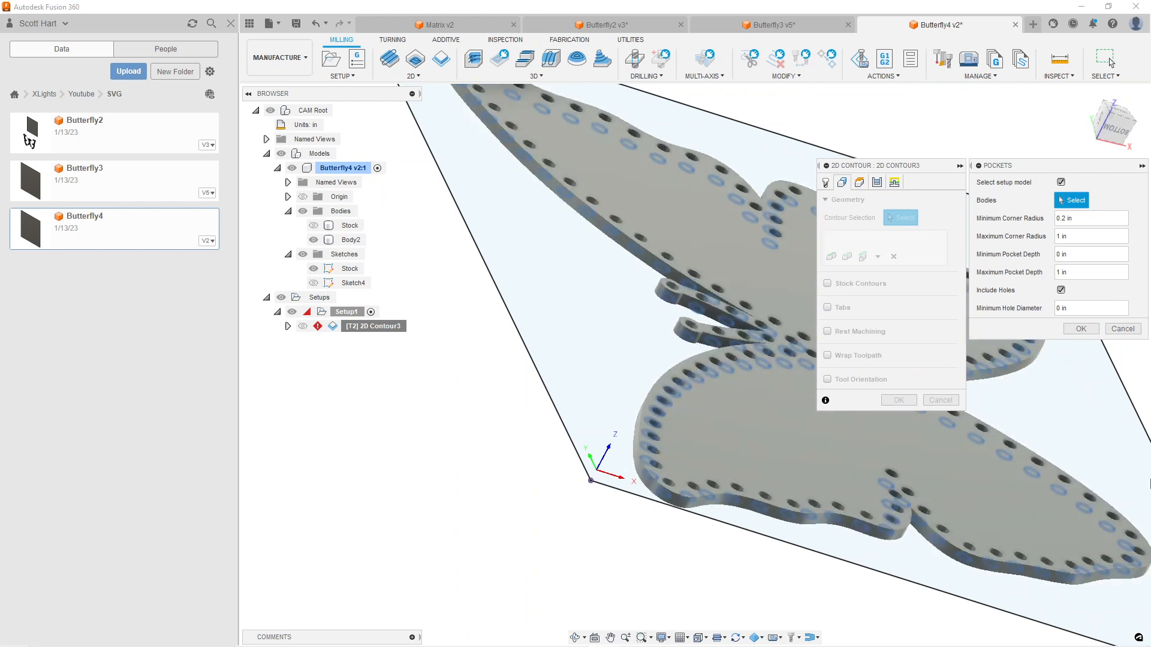
click(1086, 328)
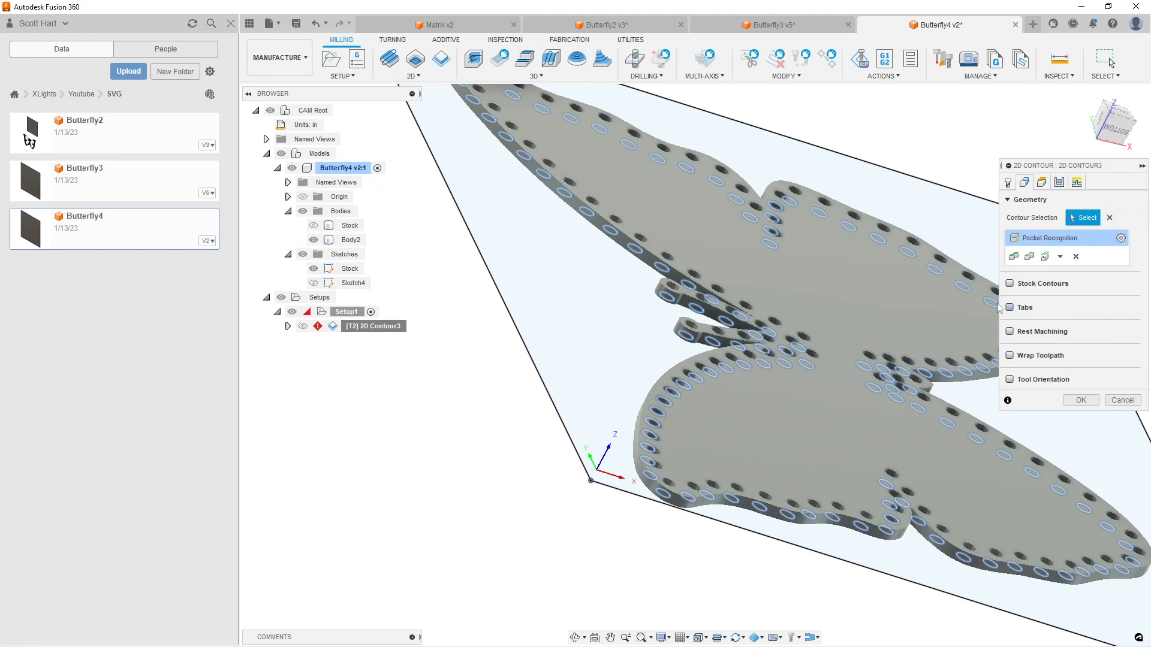
Review the tool, feed and height settings of the hole contour, and accept the operation to generate its toolpath
click(1008, 182)
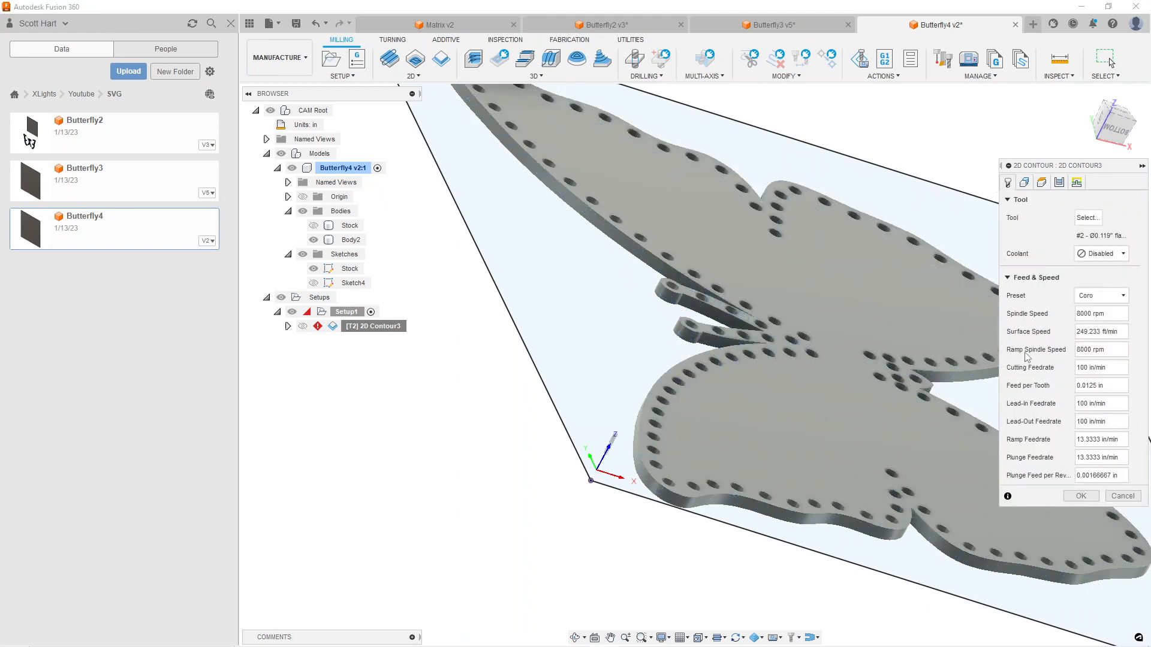
click(1041, 183)
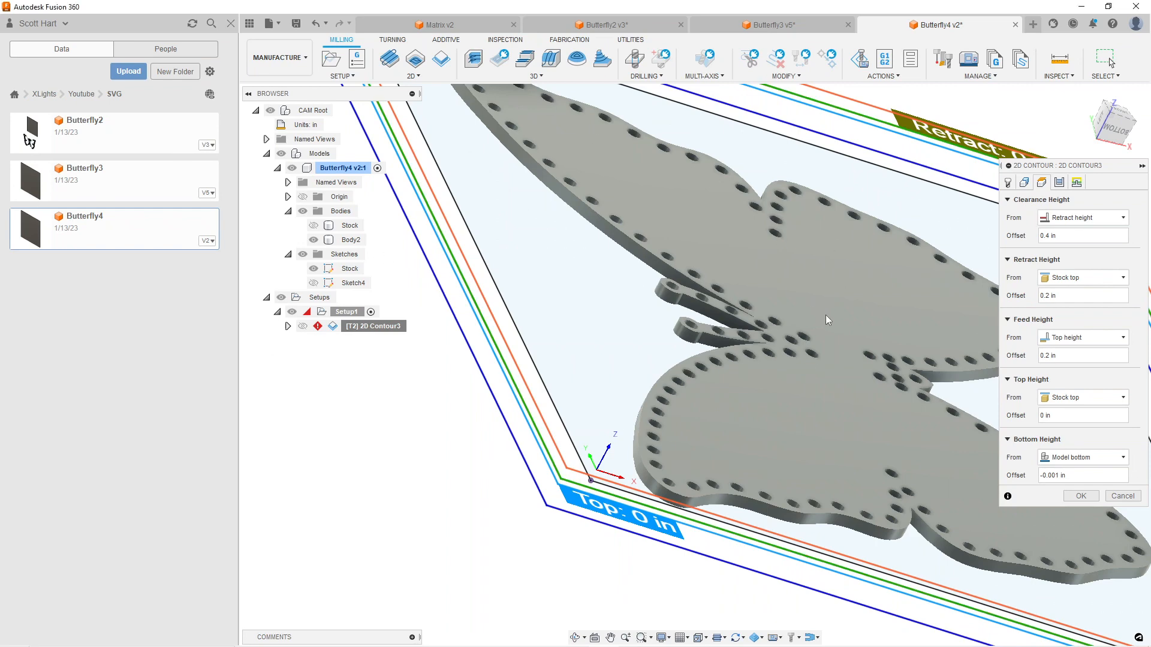
click(1080, 496)
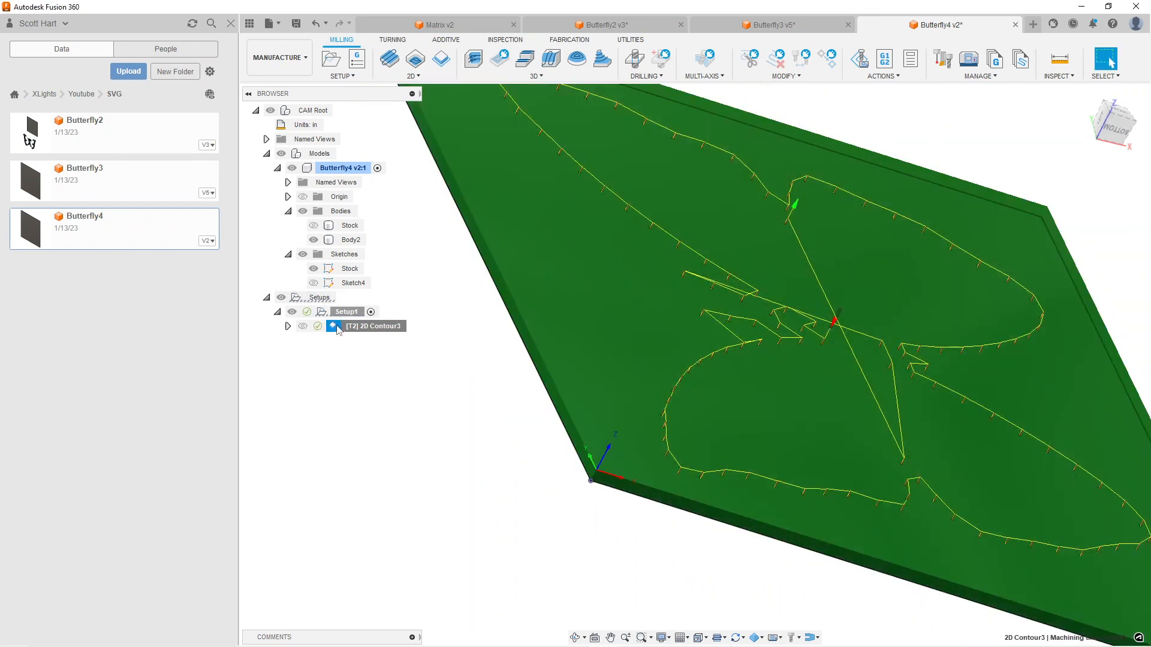
Add a second operation to Setup1 from the "2D Contour Exterior Large CNC Amazon Bit" template
right_click(334, 311)
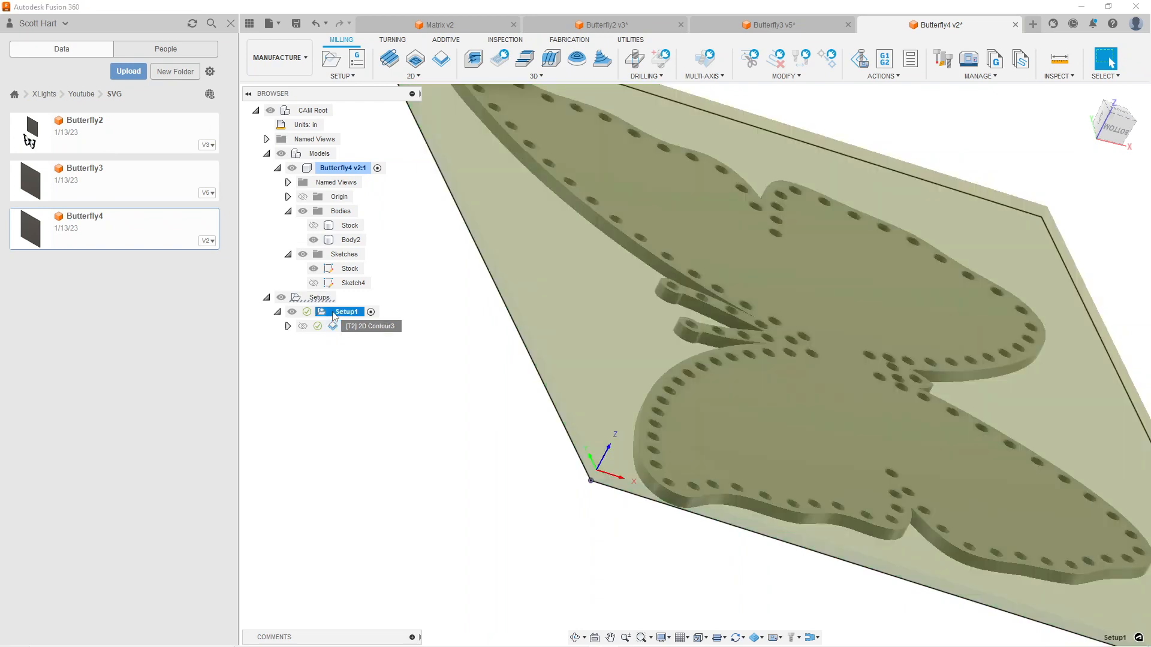
mouse_move(358, 53)
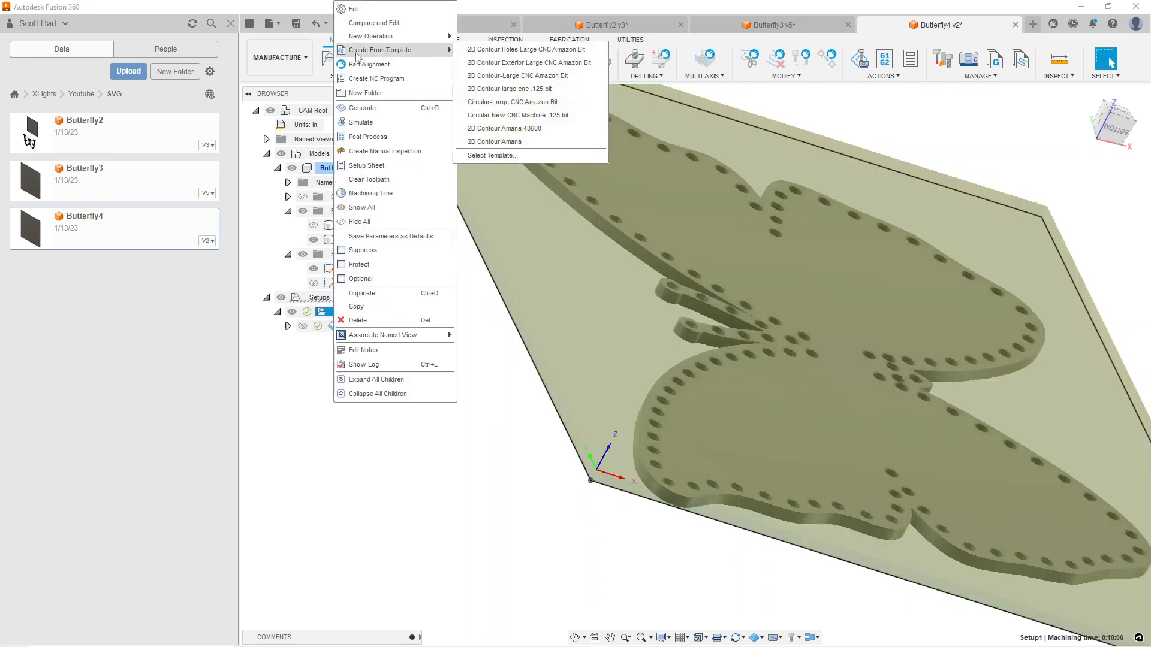
click(543, 64)
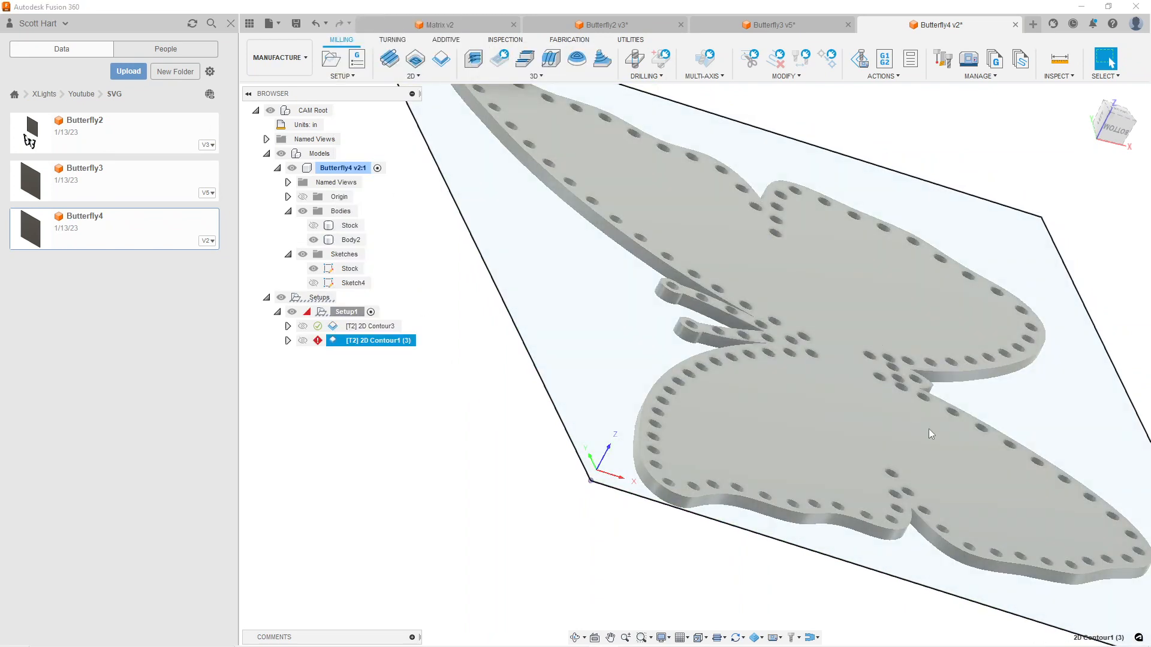
Edit the exterior 2D Contour1 (3) operation and select the butterfly body's outer perimeter edge as the contour chain
right_click(344, 342)
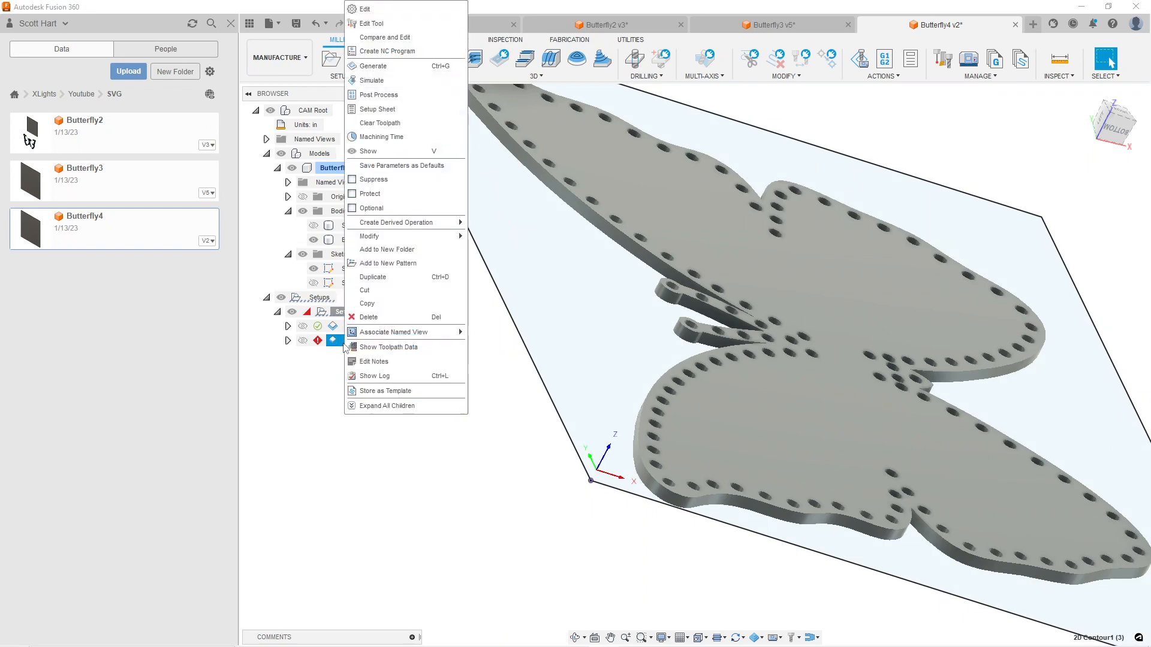
click(371, 10)
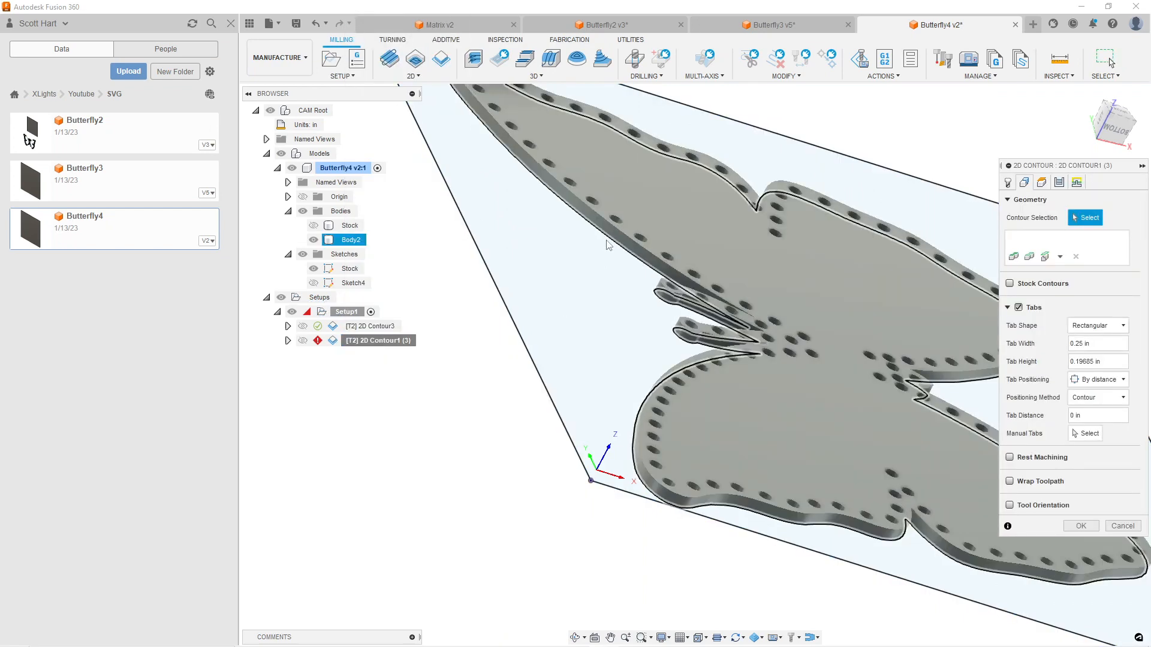
click(608, 242)
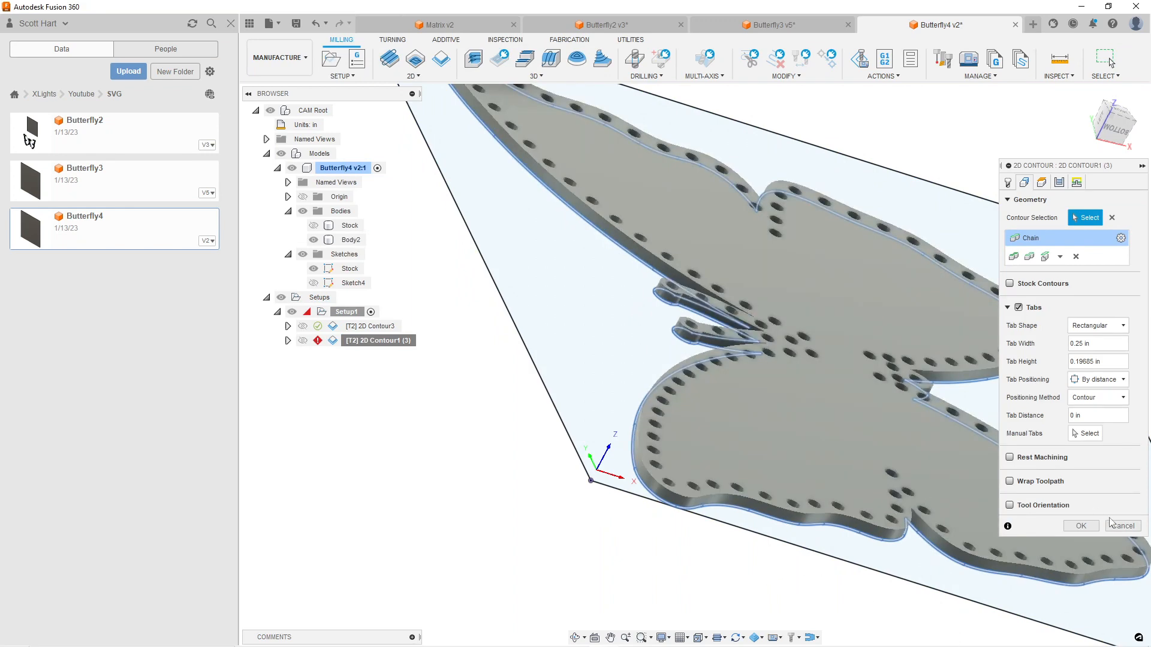
Add two manual tabs on the exterior contour: one on a wing's wavy outer edge, one on the opposite wing's curved edge near the centre
click(1087, 435)
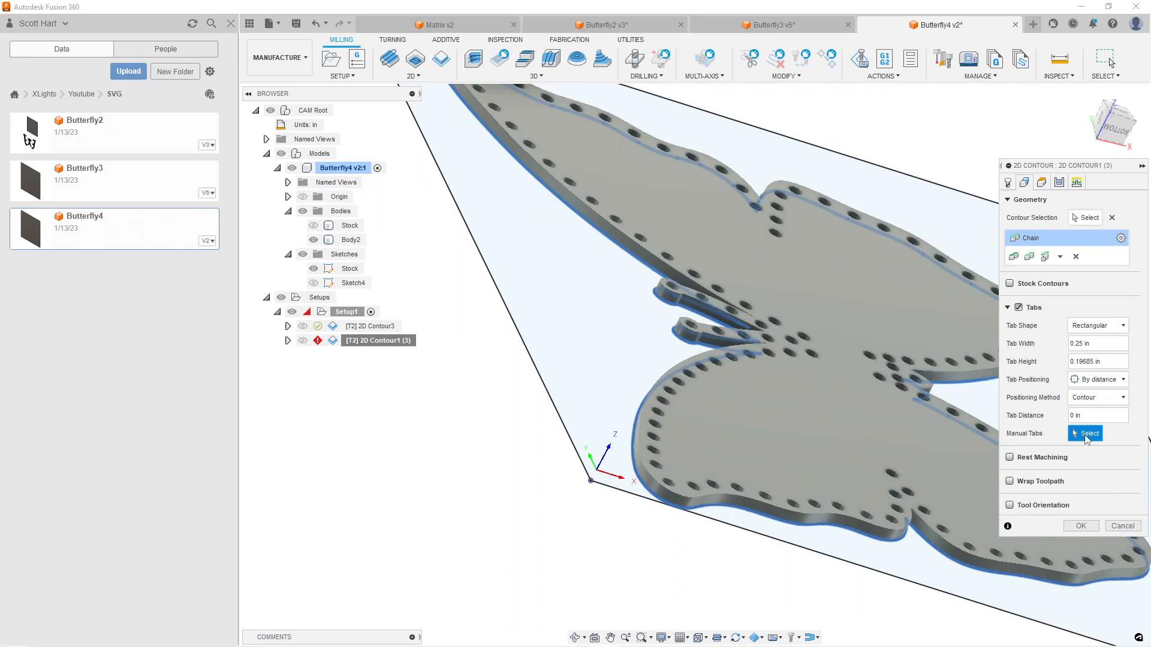
click(863, 519)
shift+middle_drag(962, 561, 816, 562)
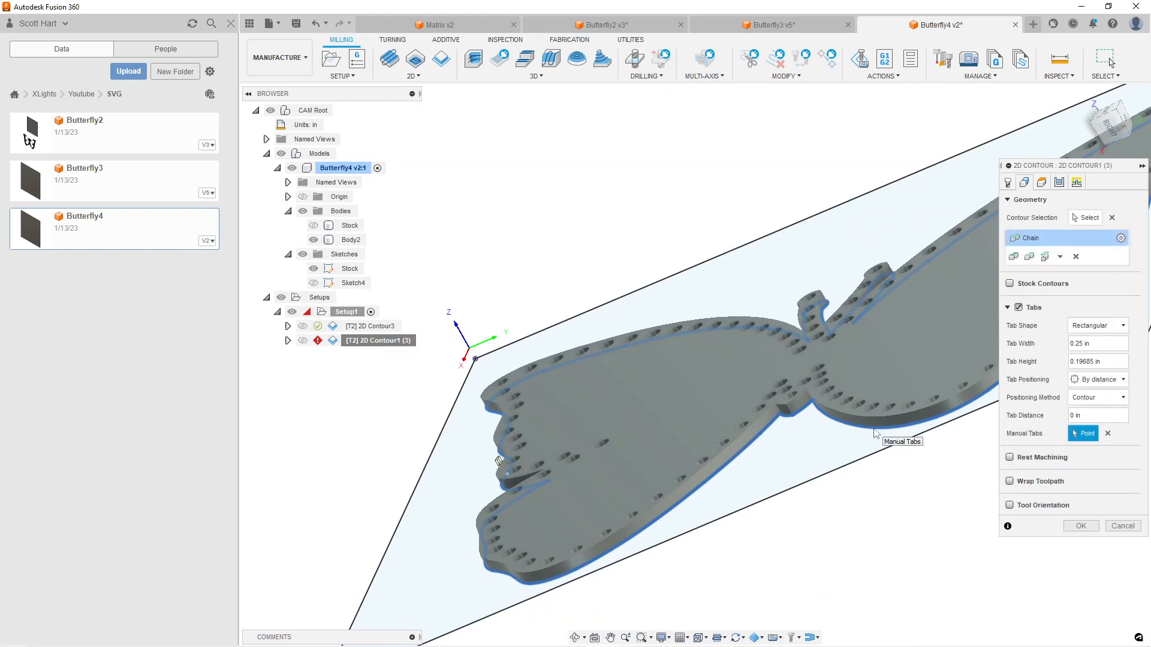
click(845, 427)
shift+middle_drag(968, 459, 814, 428)
scroll(829, 441, up, 5)
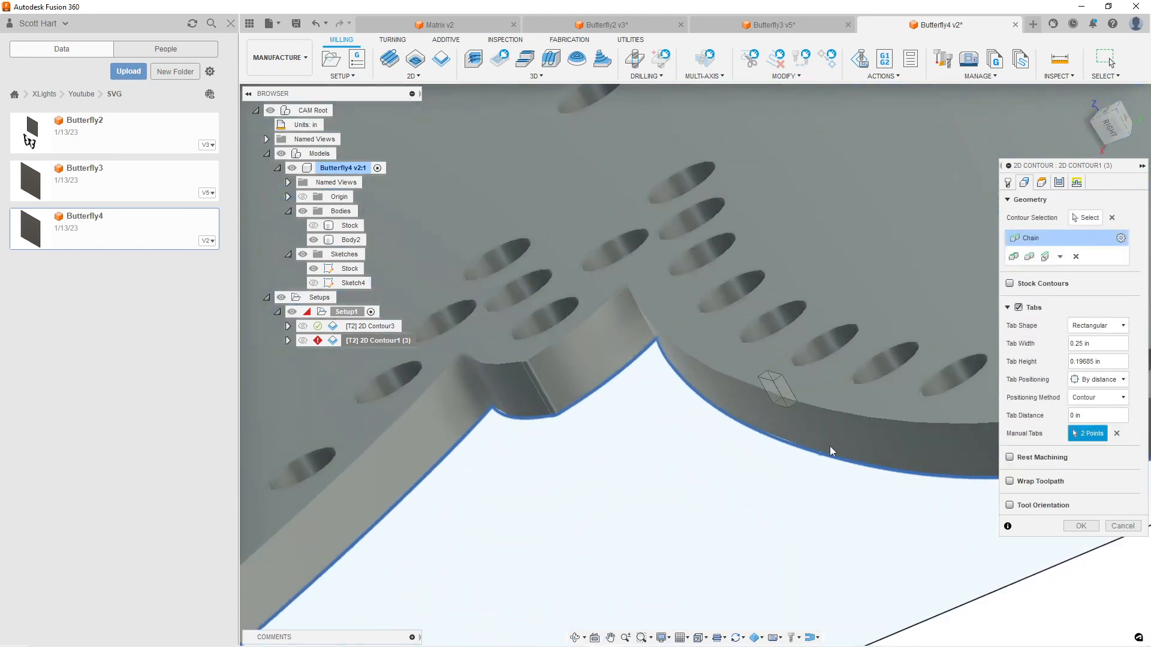
scroll(870, 475, down, 3)
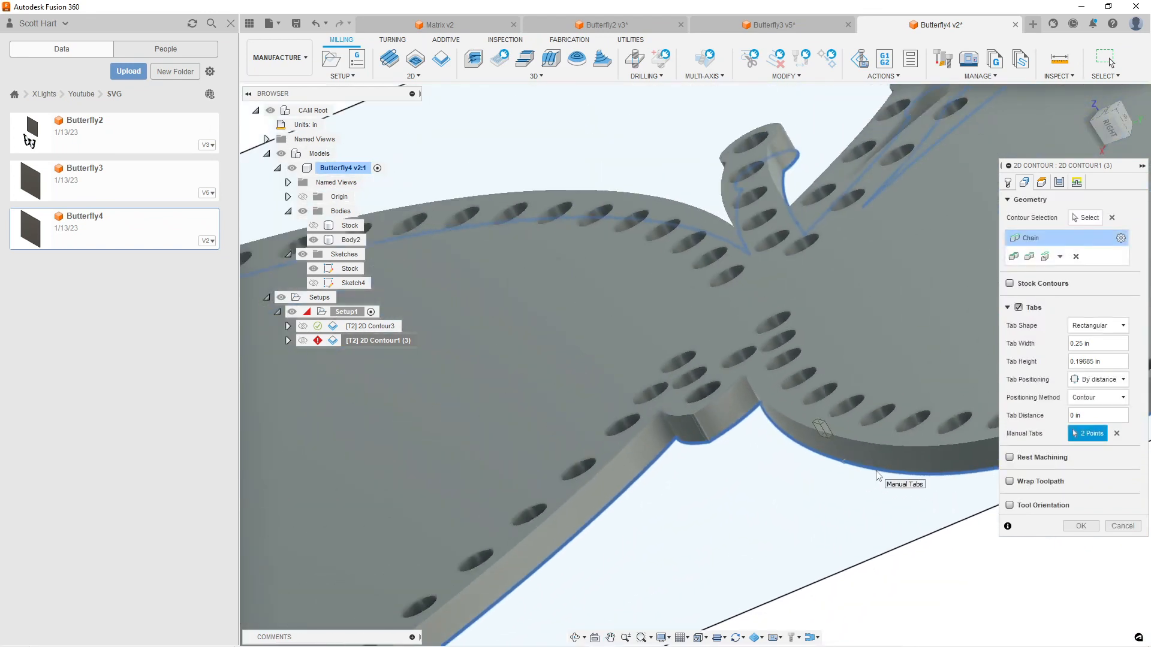
Set the tab height to 5mm and accept the exterior contour operation to generate its toolpath
click(1109, 360)
drag(1082, 358, 1015, 352)
text(5mm)
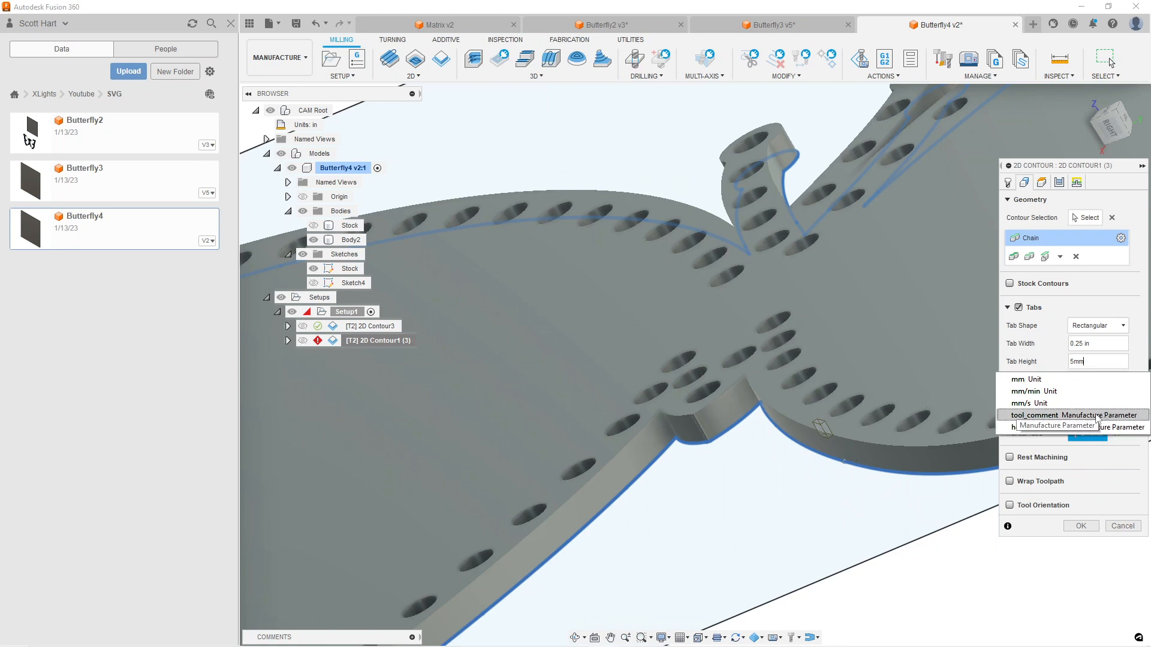
key(Tab)
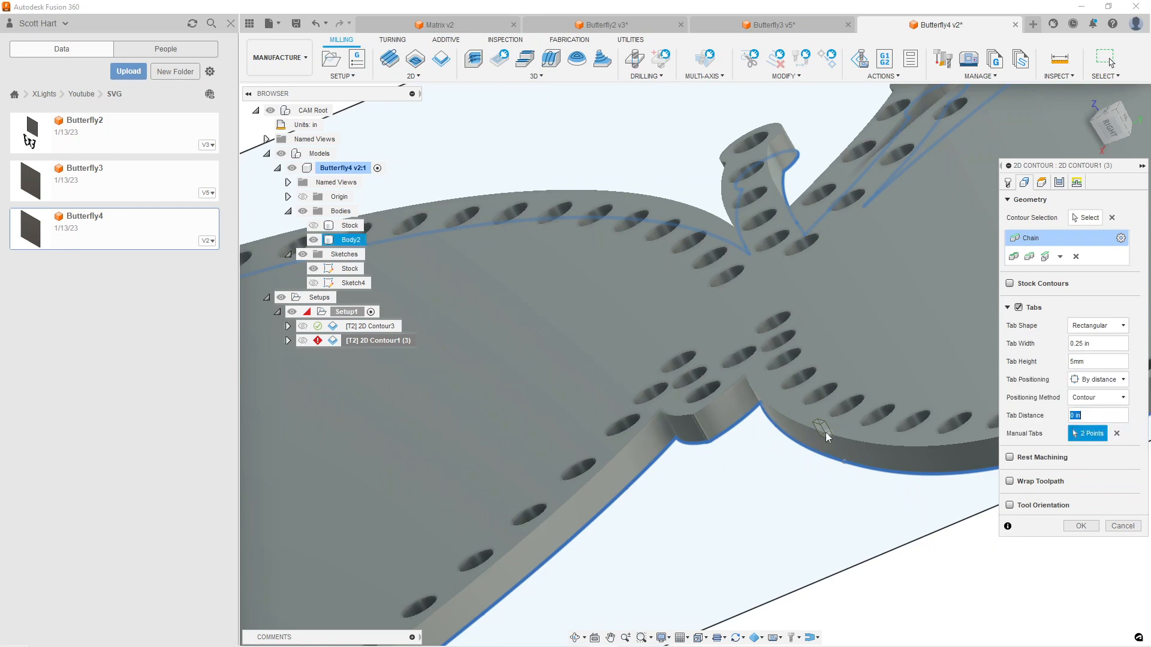
scroll(836, 452, up, 3)
scroll(853, 466, down, 5)
scroll(868, 479, down, 2)
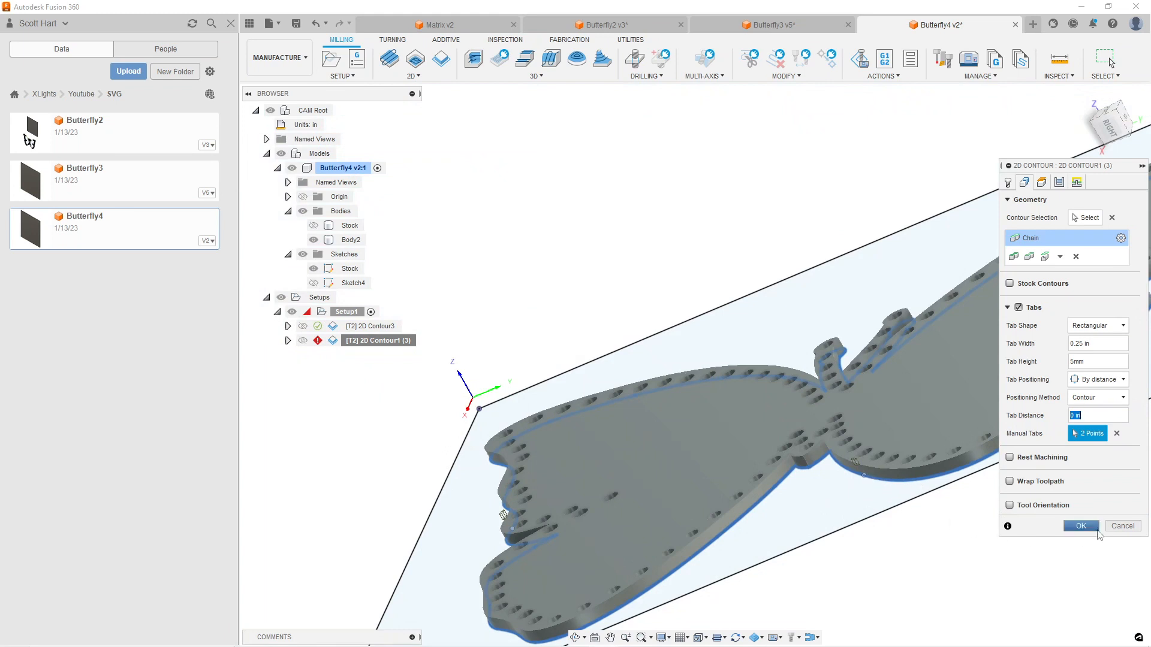
click(1097, 530)
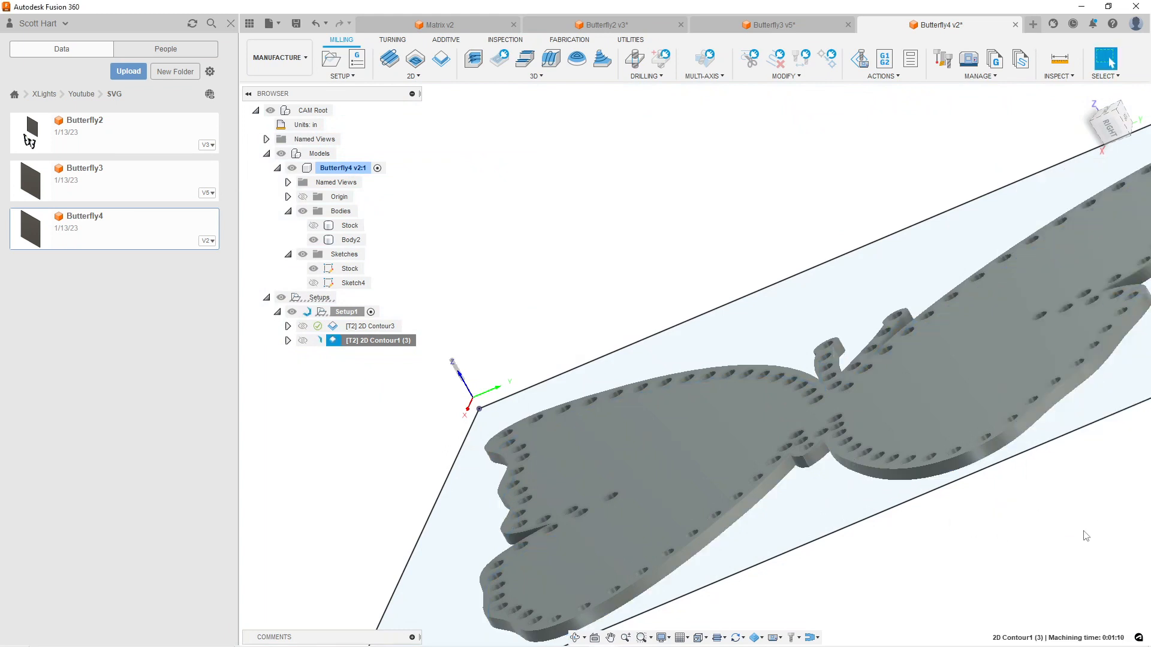
Make the Stock body visible together with the butterfly toolpaths
scroll(870, 452, up, 8)
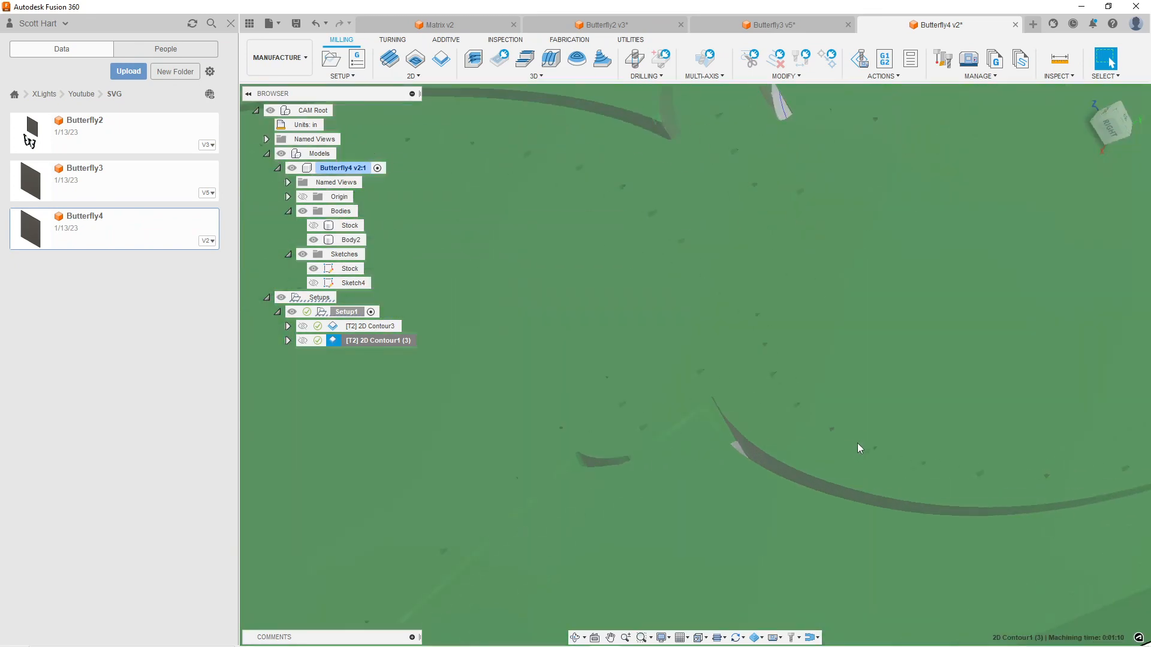
shift+middle_drag(866, 418, 872, 440)
scroll(871, 440, down, 6)
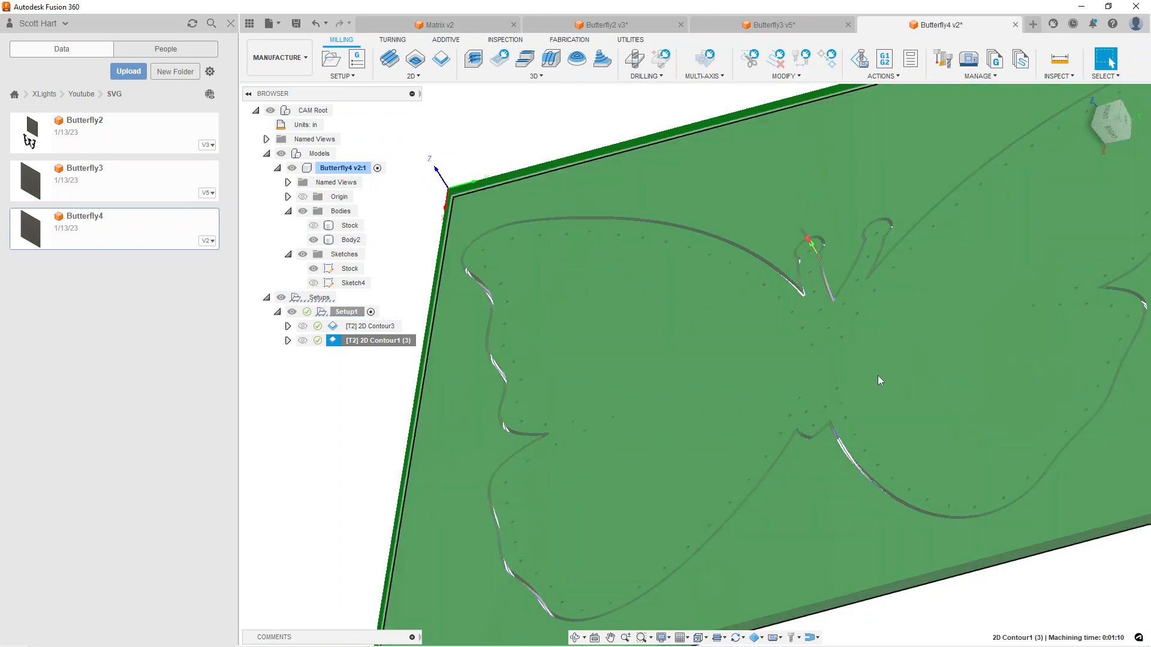
middle_drag(1007, 308, 813, 370)
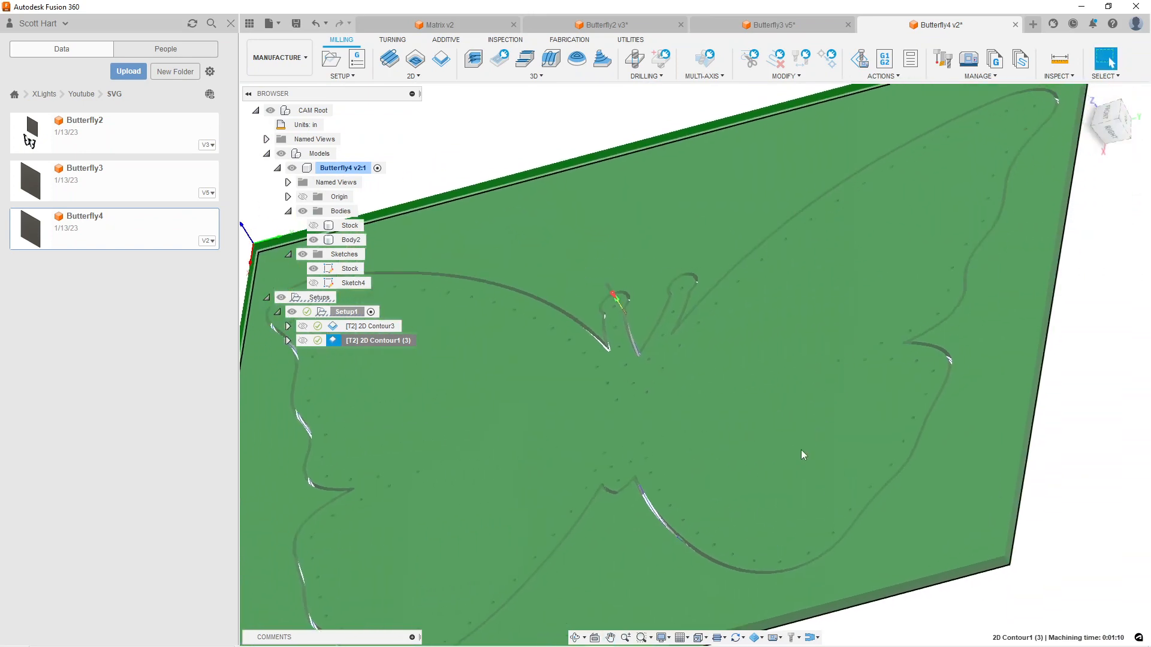
scroll(799, 452, down, 3)
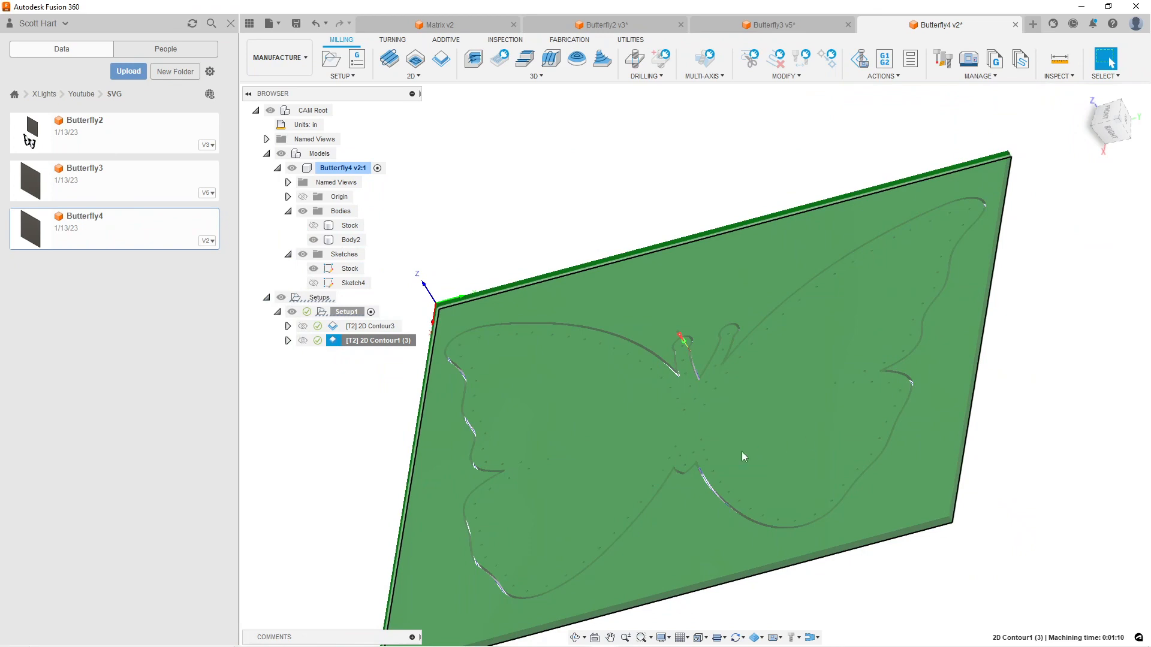
shift+middle_drag(706, 456, 736, 291)
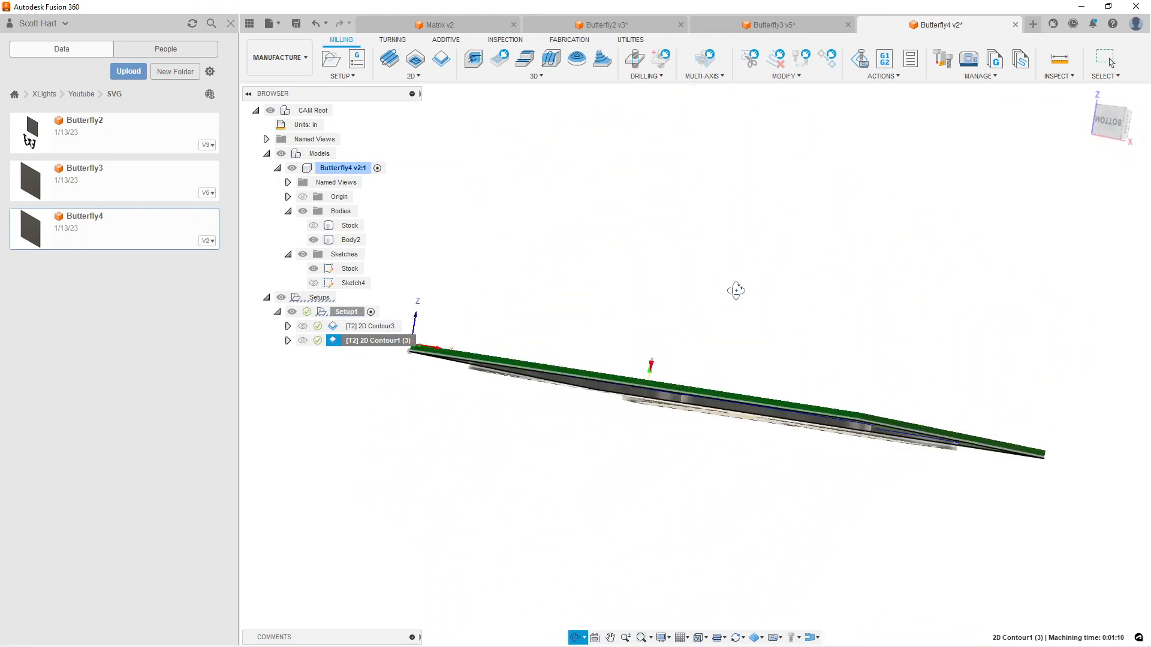
click(319, 283)
click(313, 283)
click(313, 283)
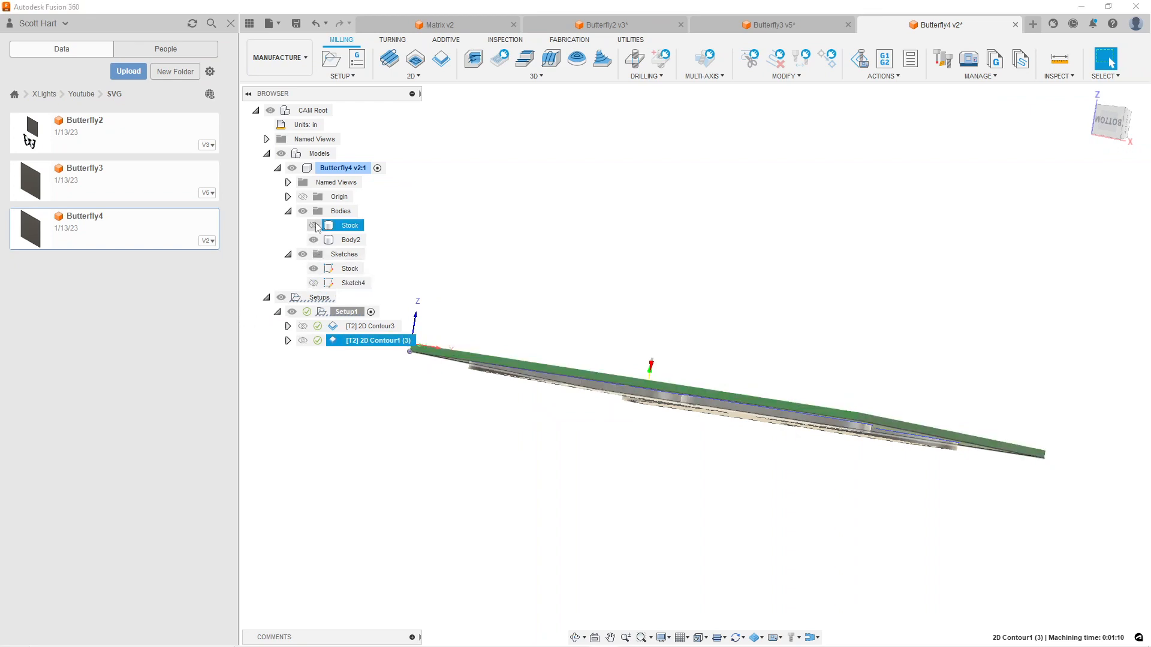
click(313, 225)
Examine the butterfly outline and hole cuts on the stock up close and from several angles
middle_drag(692, 398, 591, 513)
scroll(752, 395, up, 7)
shift+middle_drag(738, 384, 832, 379)
scroll(731, 396, down, 8)
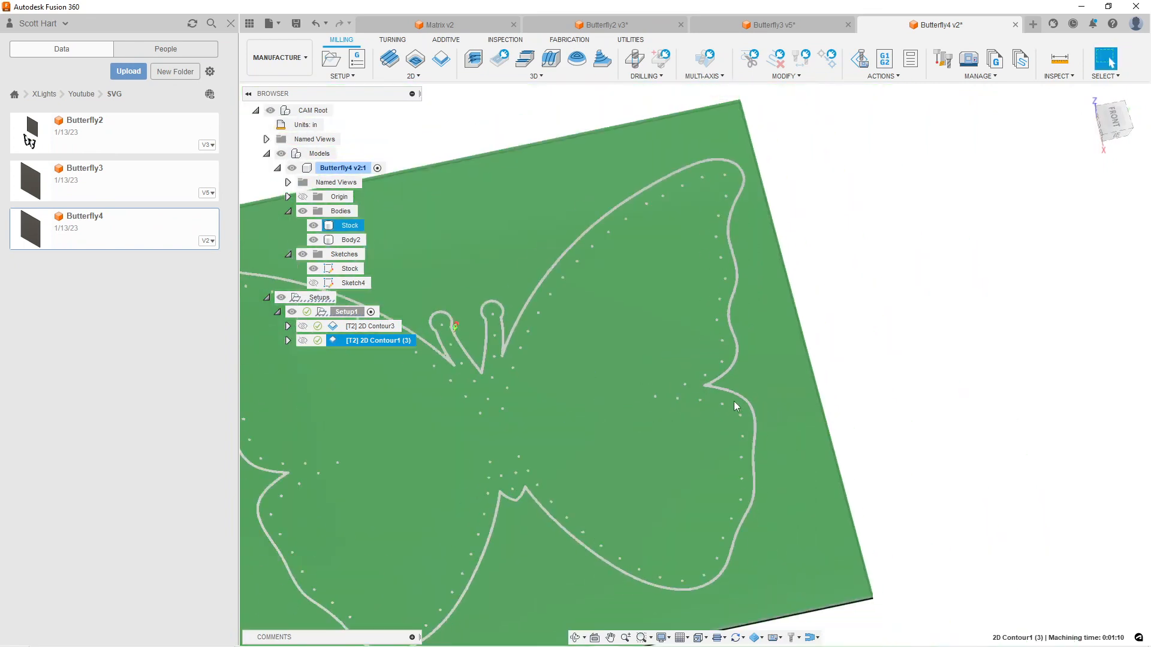
shift+middle_drag(741, 410, 742, 496)
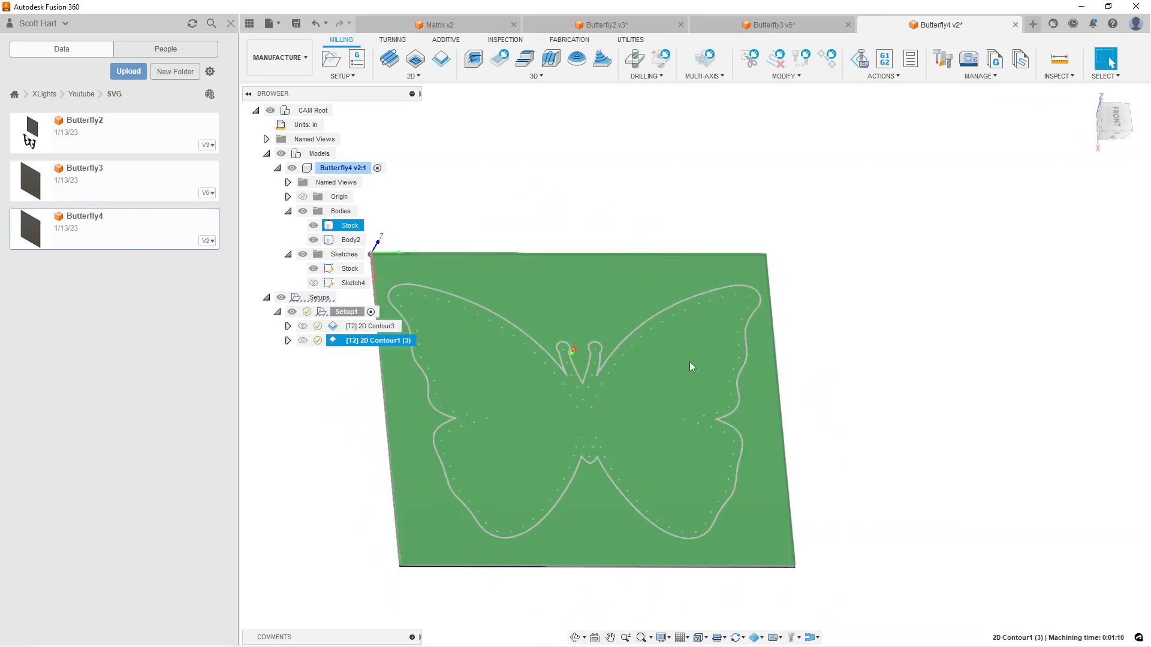
scroll(647, 370, up, 10)
shift+middle_drag(576, 358, 514, 393)
scroll(617, 398, down, 3)
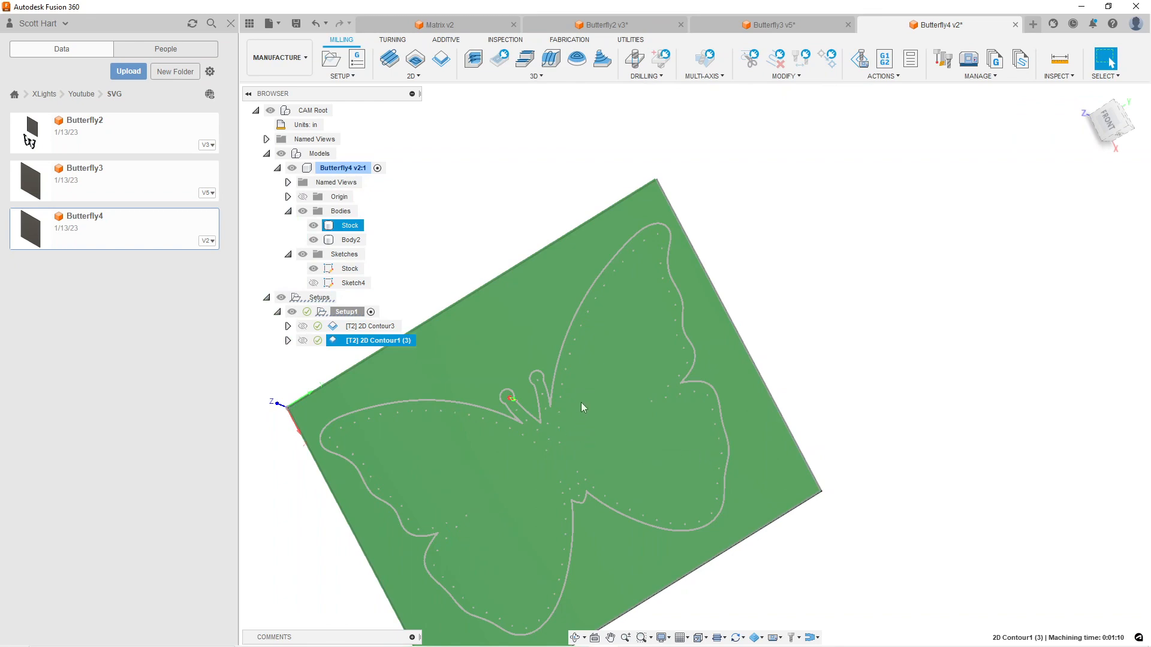
scroll(582, 403, up, 4)
shift+middle_drag(634, 434, 682, 451)
scroll(660, 403, up, 3)
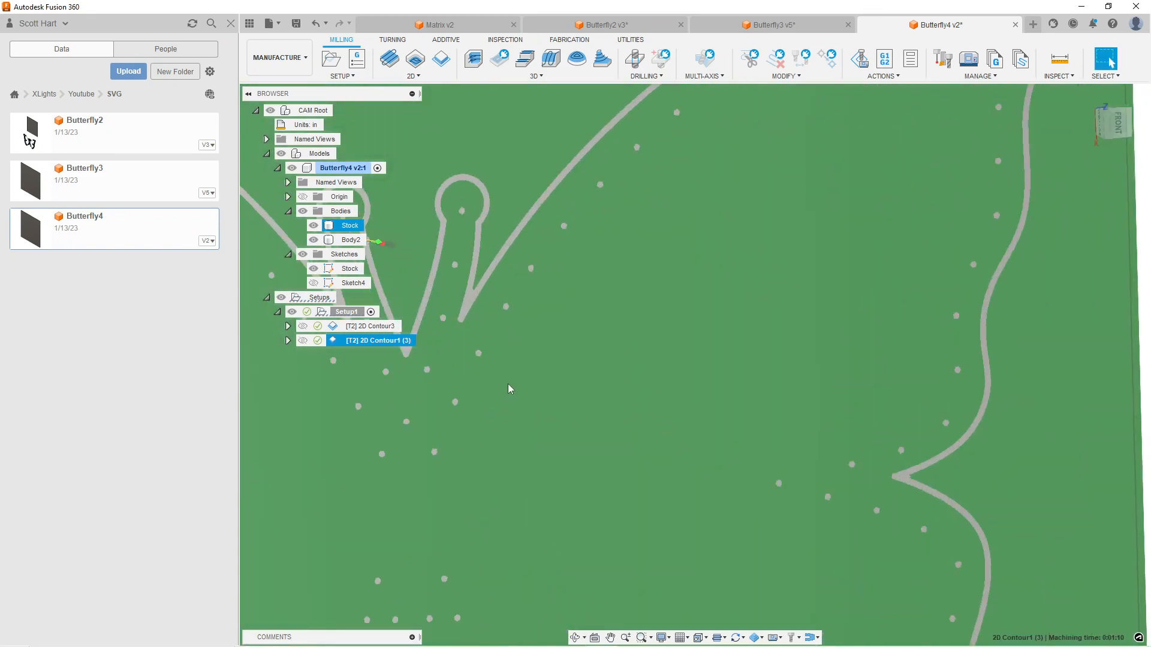
scroll(611, 418, down, 6)
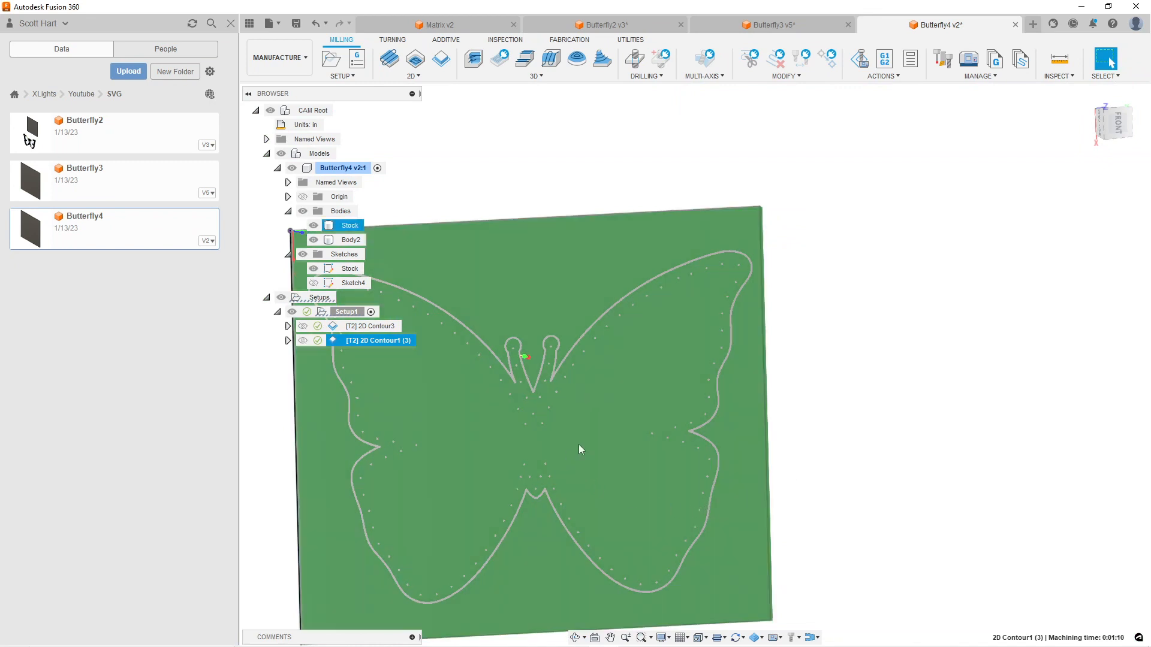
scroll(602, 423, up, 5)
scroll(501, 378, up, 4)
scroll(518, 365, down, 7)
scroll(538, 369, down, 8)
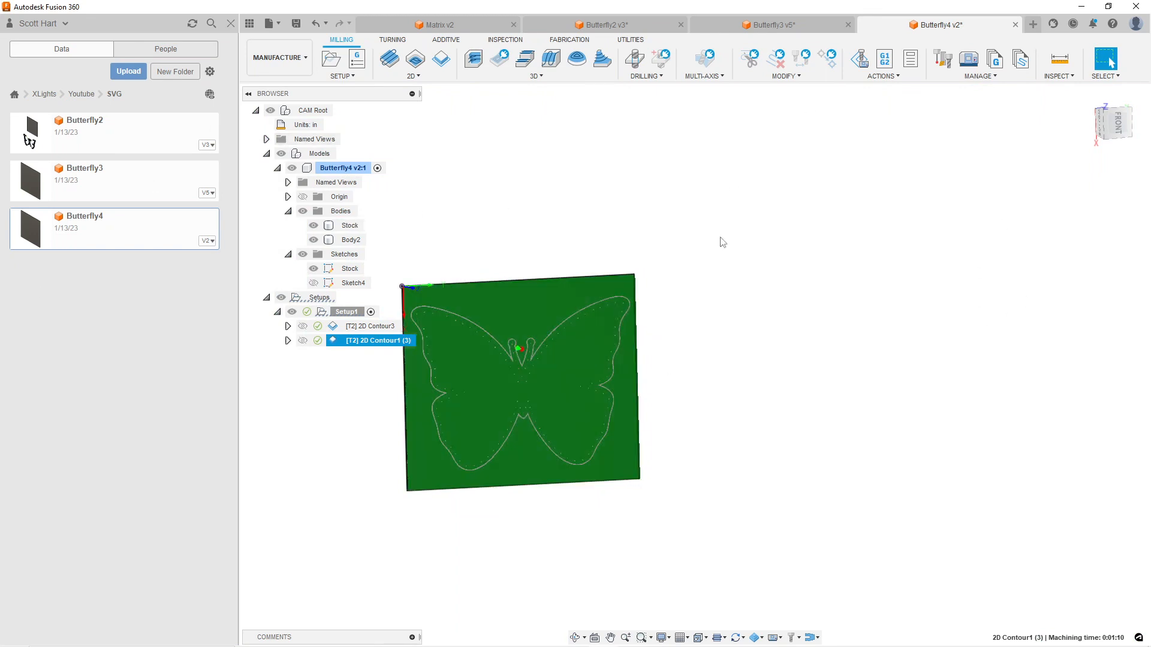
Save and close the Butterfly4, Butterfly2 and Butterfly3 documents, leaving only Matrix open
click(847, 25)
click(791, 24)
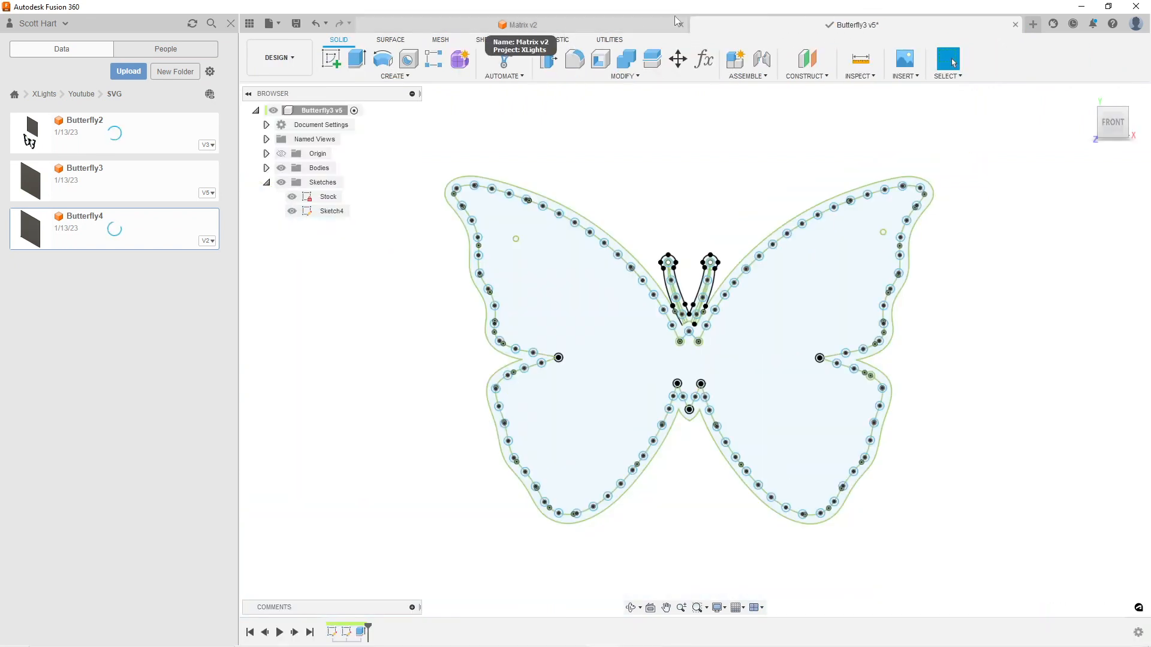
click(1015, 25)
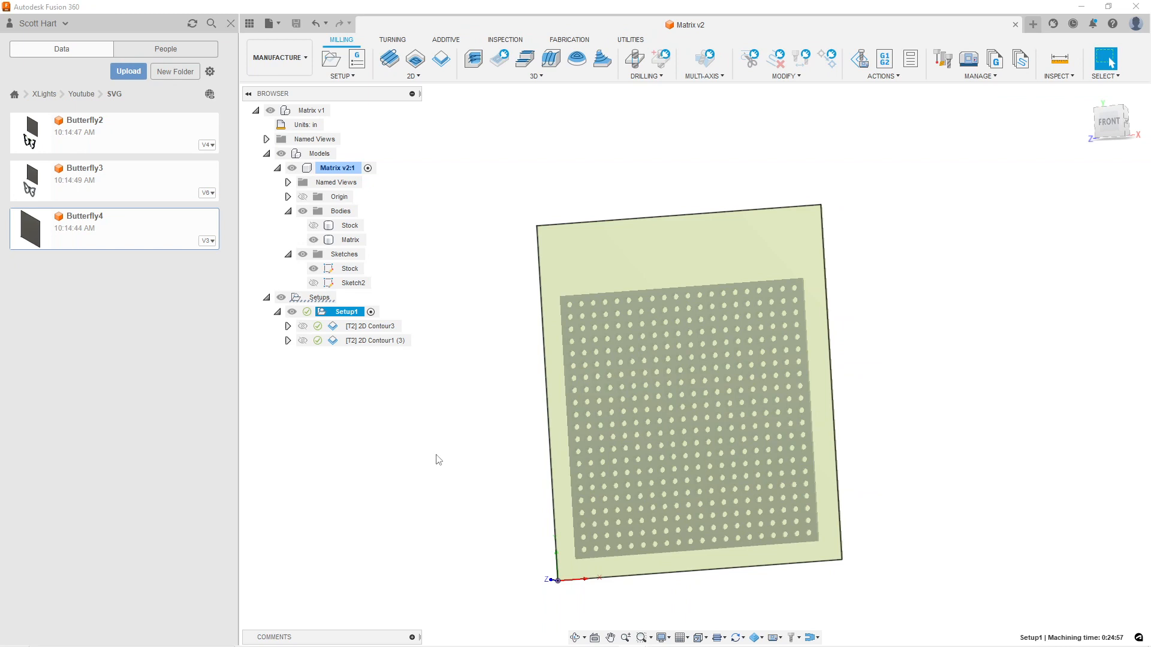
Open the Custom design from the Youtube folder and examine its body of three overlapping circles
click(83, 94)
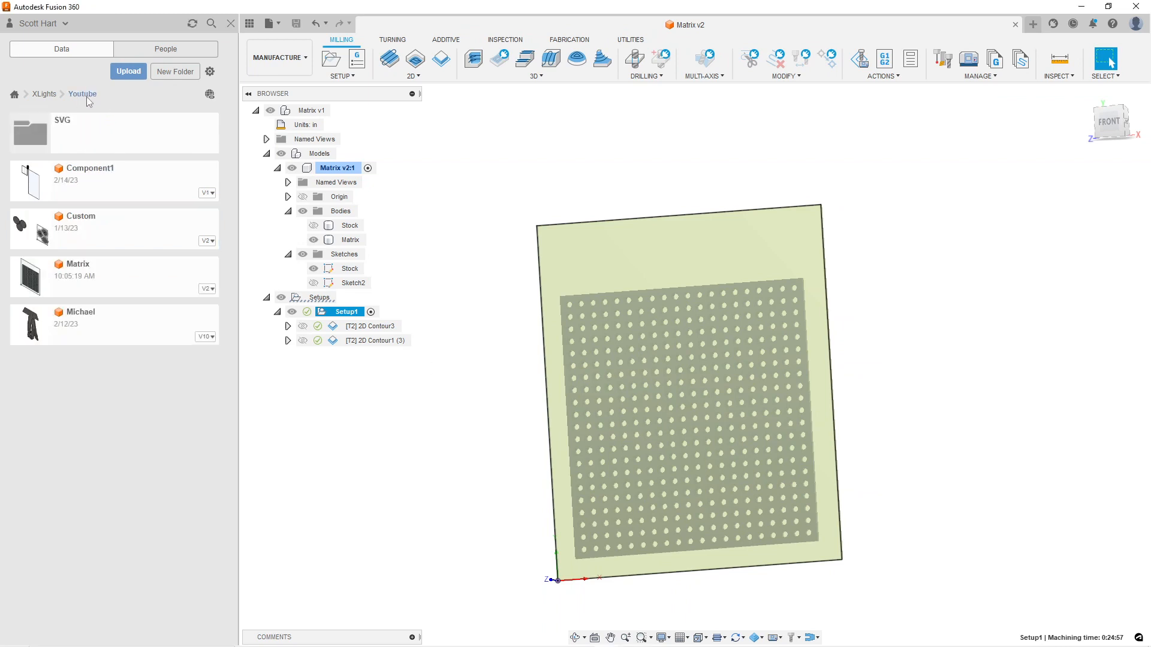
double_click(106, 231)
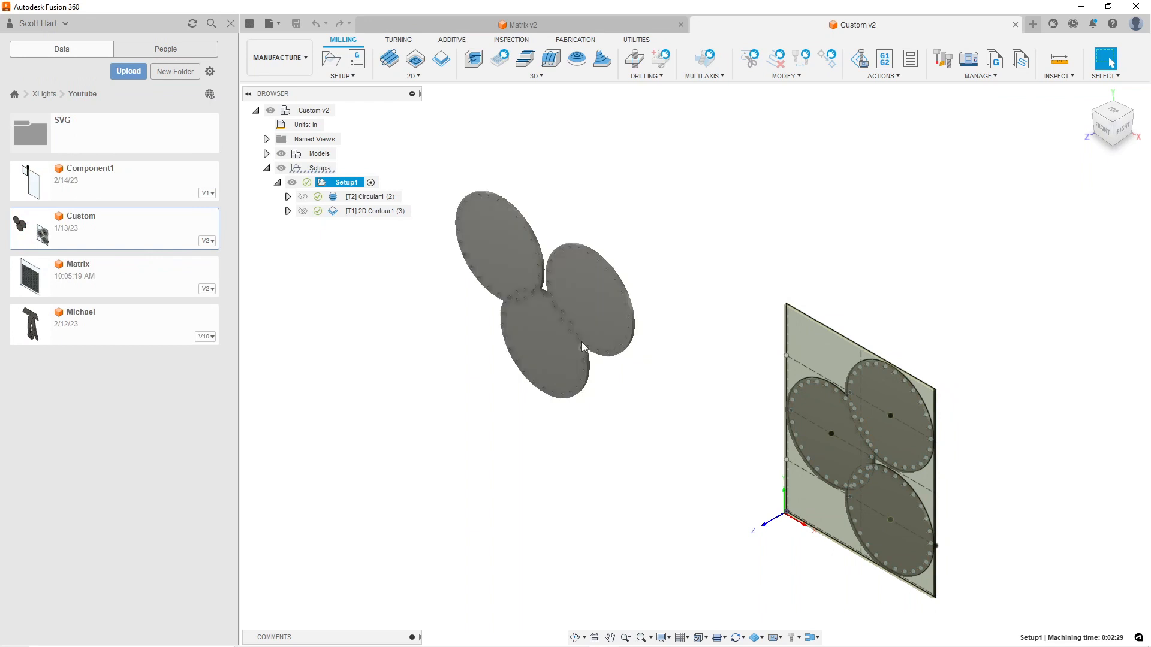
shift+middle_drag(516, 354, 545, 332)
scroll(528, 373, up, 5)
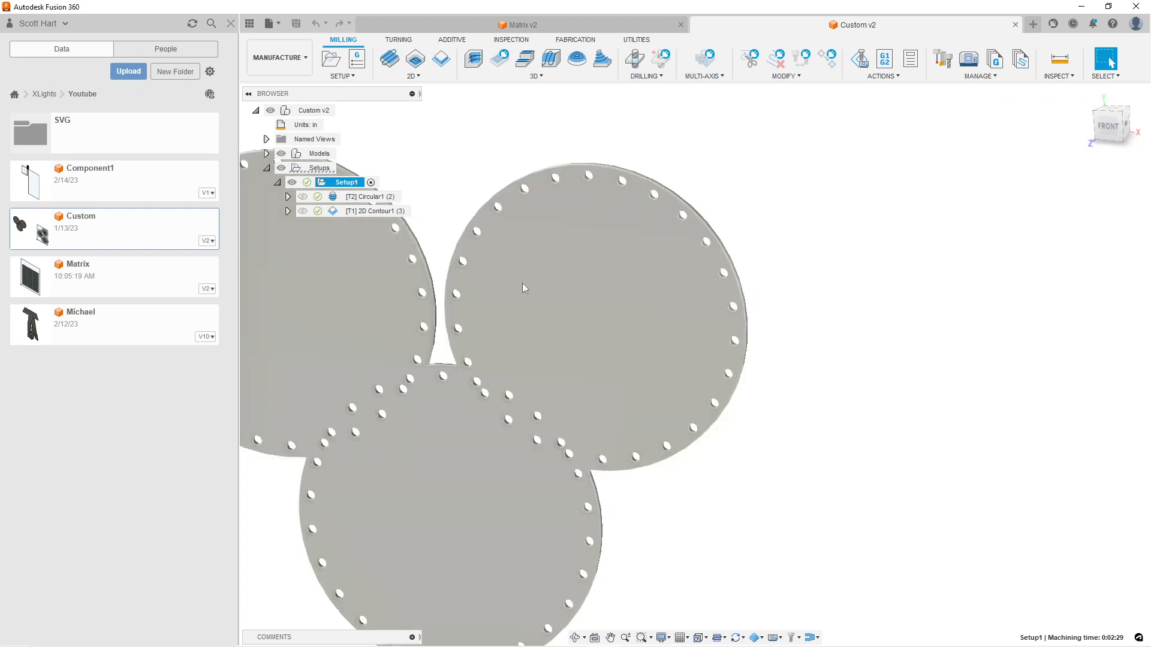
scroll(412, 449, down, 1)
middle_drag(445, 436, 624, 346)
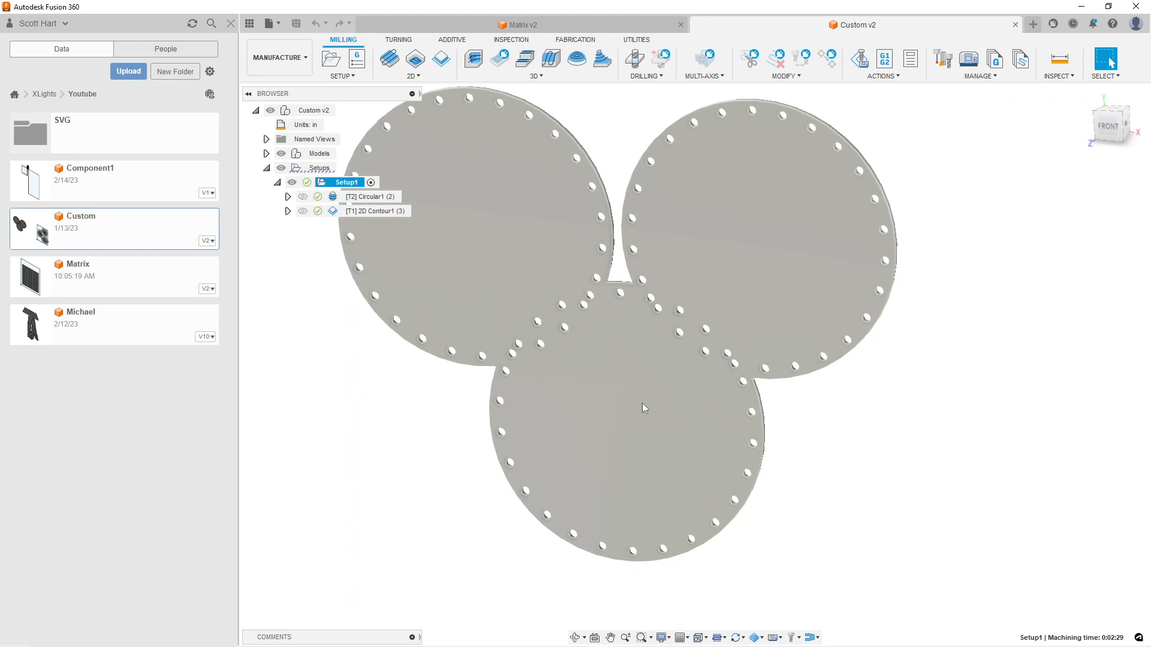
Display the Circular1 (2) toolpath on the three-circle part, and switch to the presentation slides
click(372, 201)
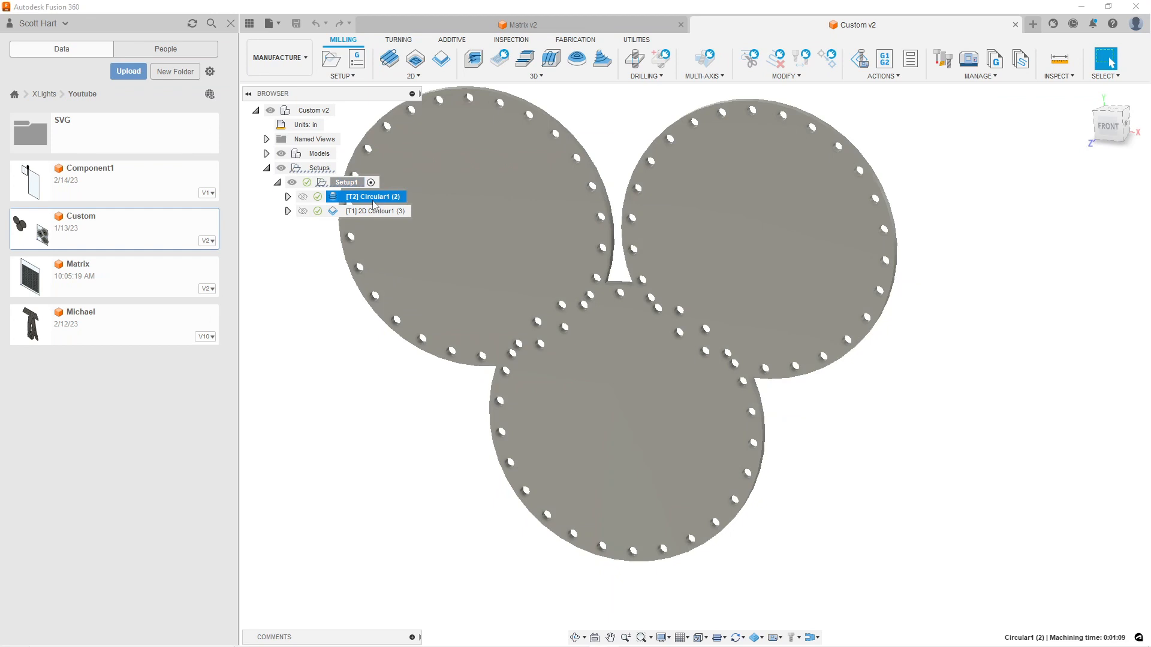
scroll(381, 238, down, 4)
middle_drag(601, 273, 548, 320)
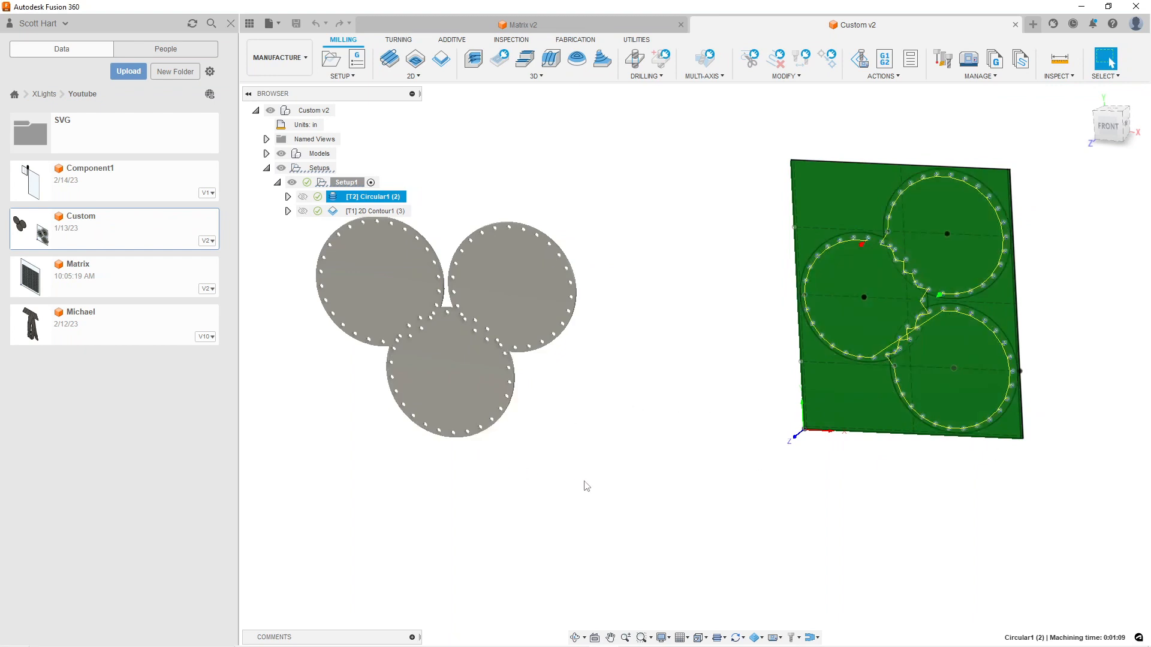
scroll(588, 478, down, 3)
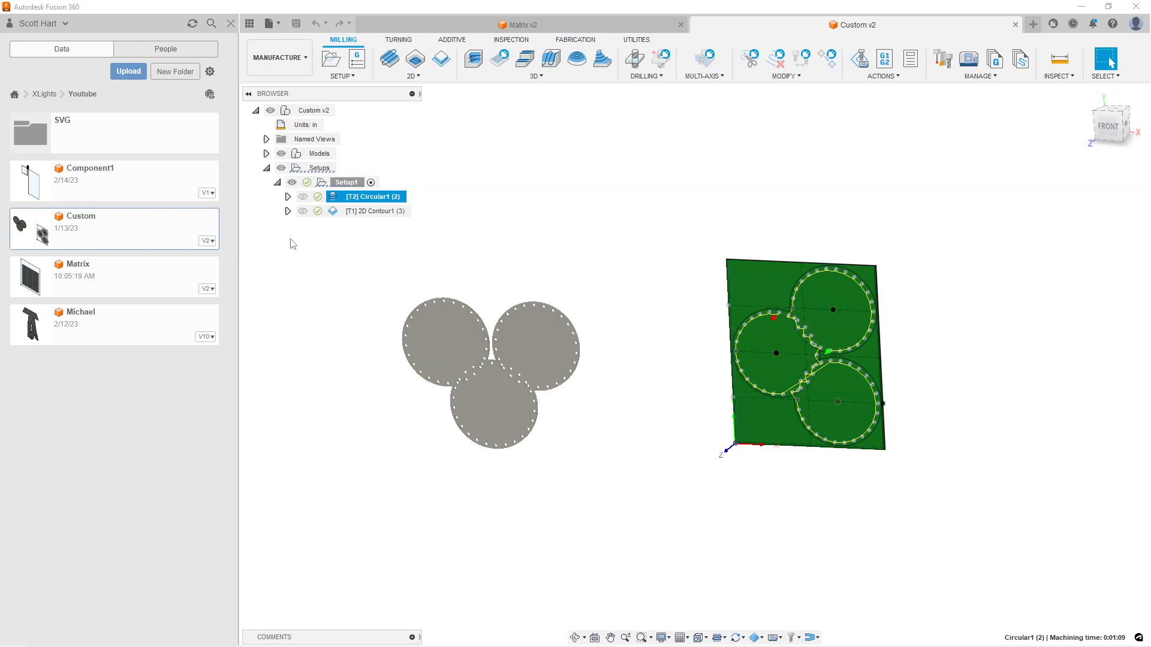
key(alt+Tab)
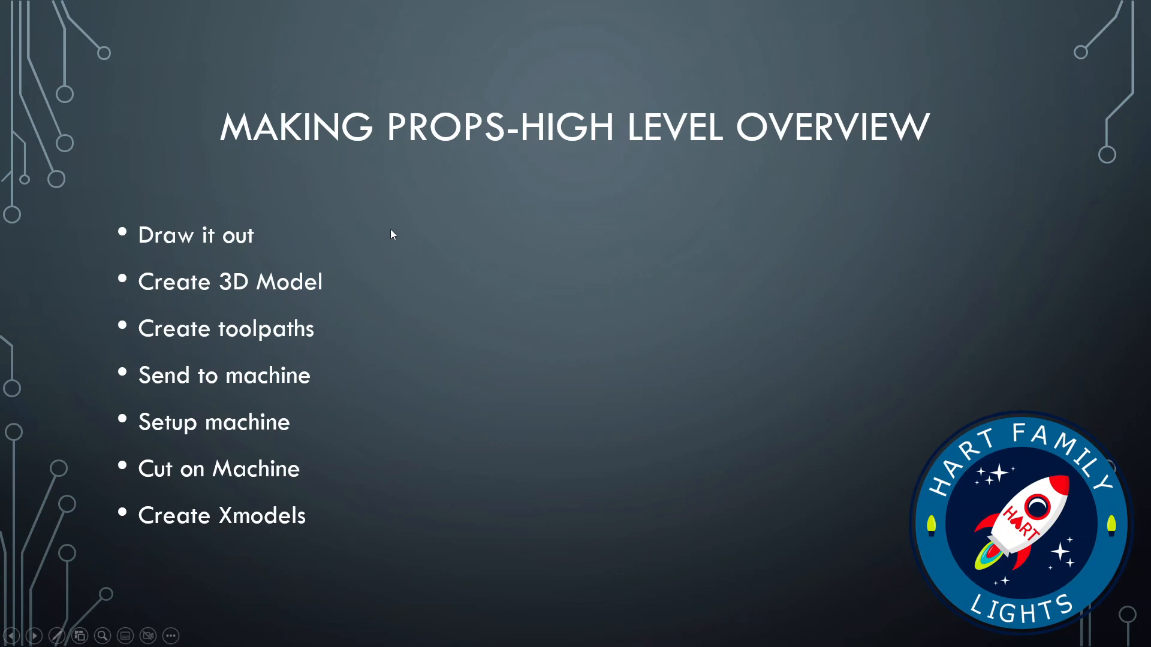
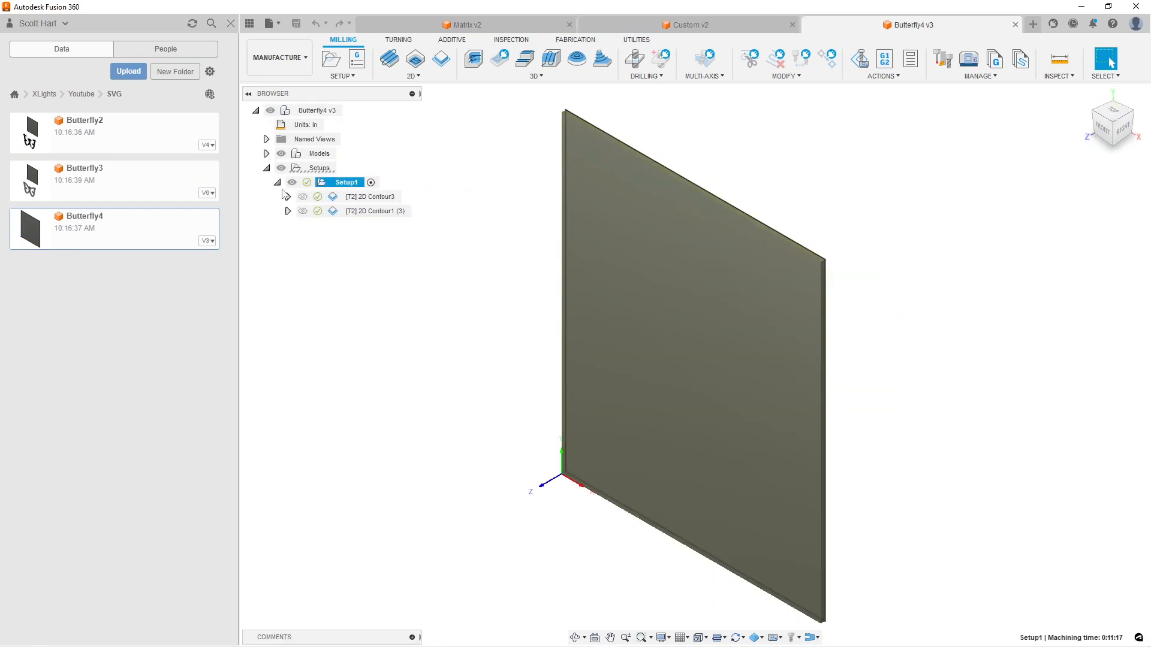
Switch Butterfly4 to the Design workspace, hide the Stock body, and select the butterfly body
click(308, 57)
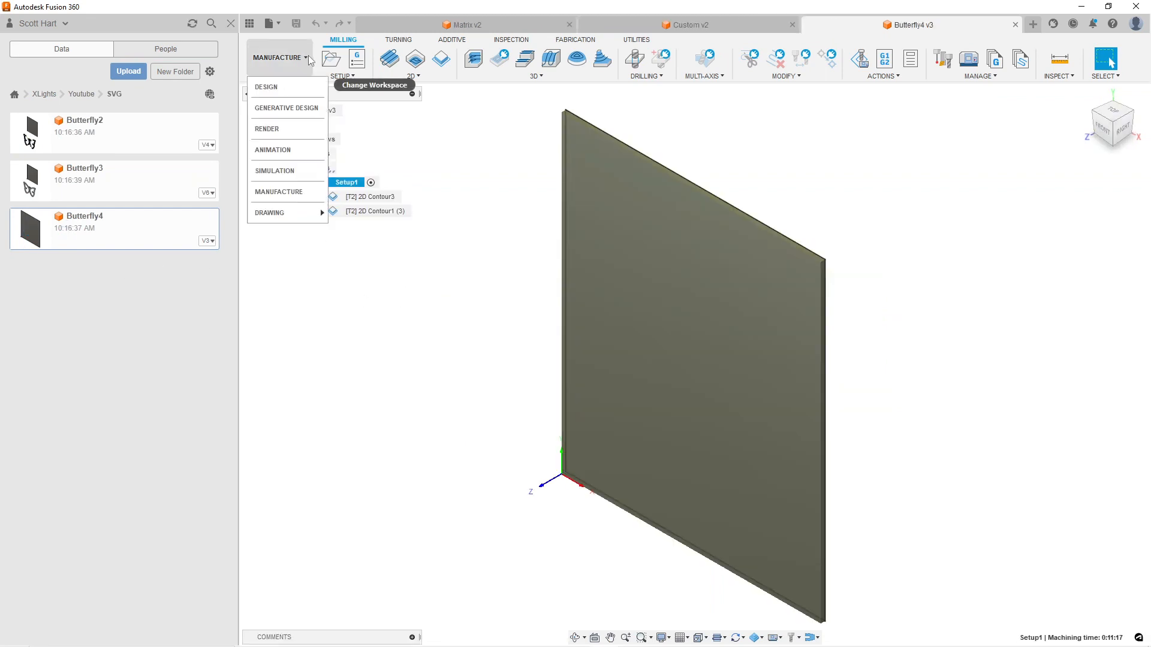
click(294, 88)
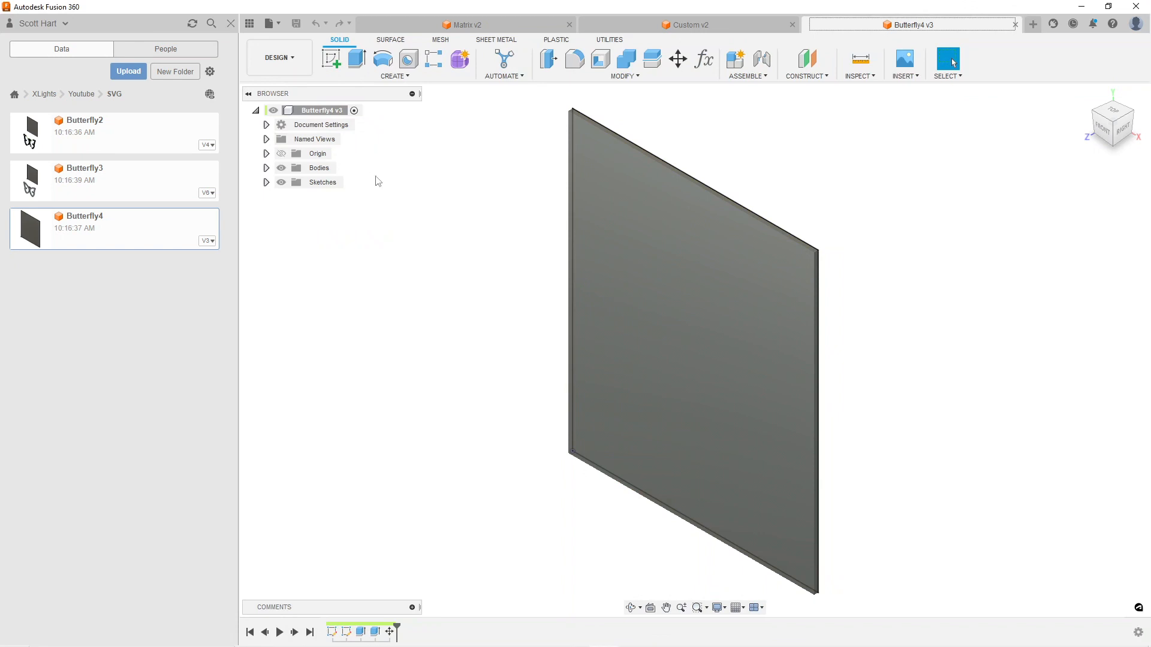
click(266, 168)
click(292, 183)
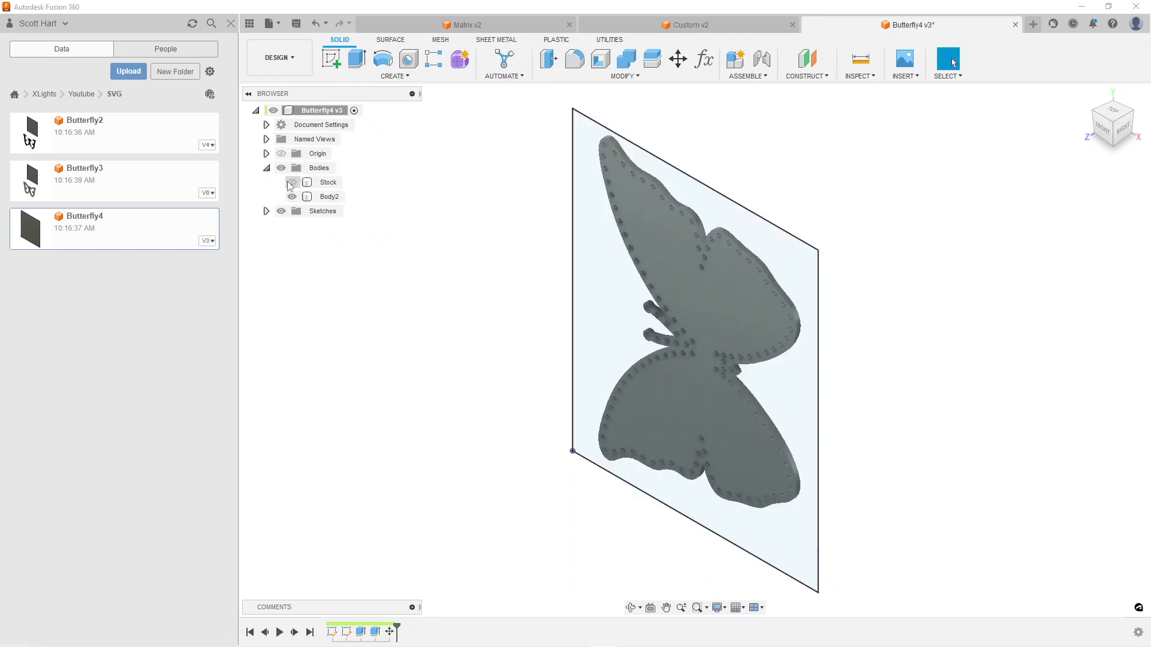
click(328, 197)
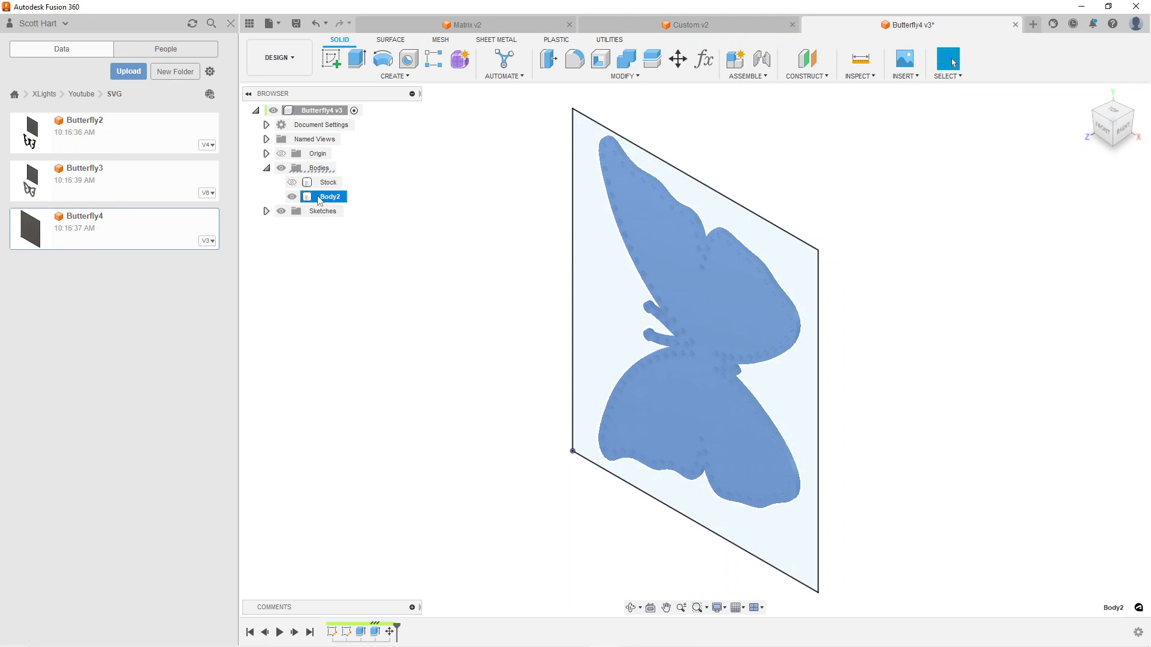
Hide the Stock sketch, show Sketch4, and select its butterfly profile in the front view
click(266, 211)
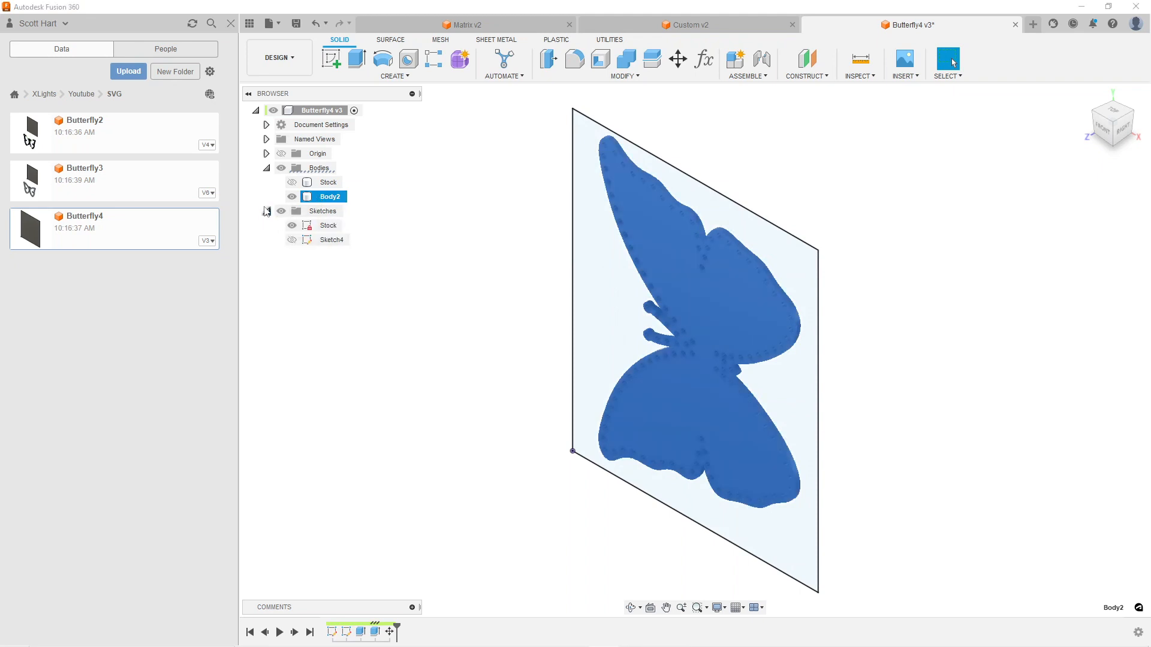
click(293, 242)
click(293, 241)
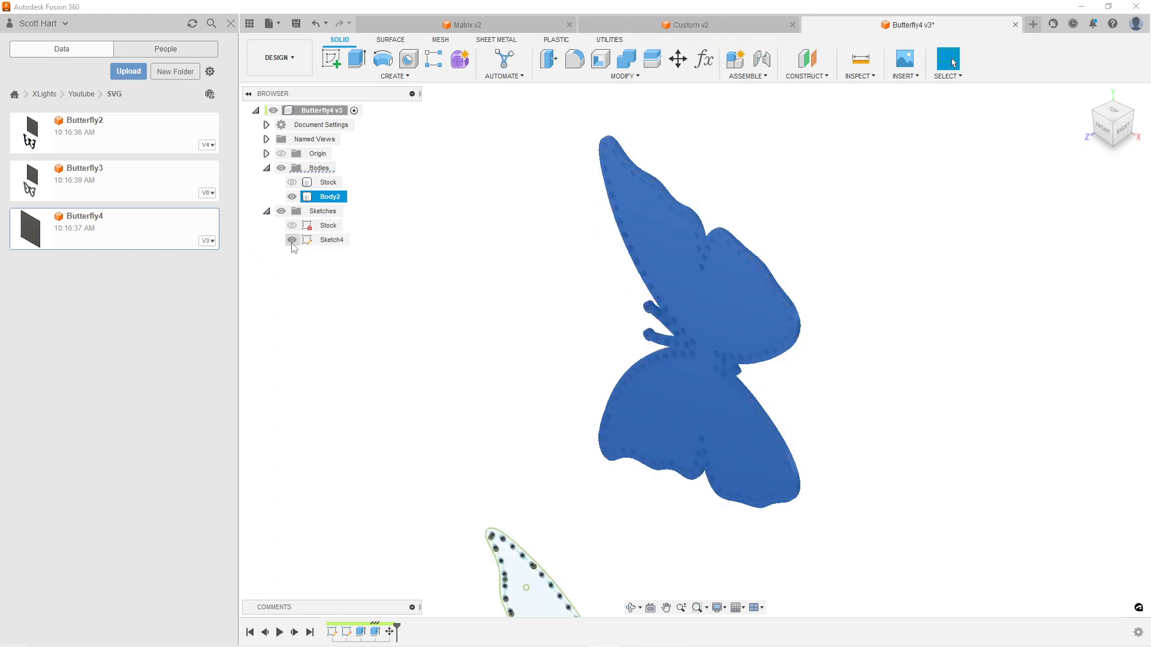
scroll(410, 421, down, 4)
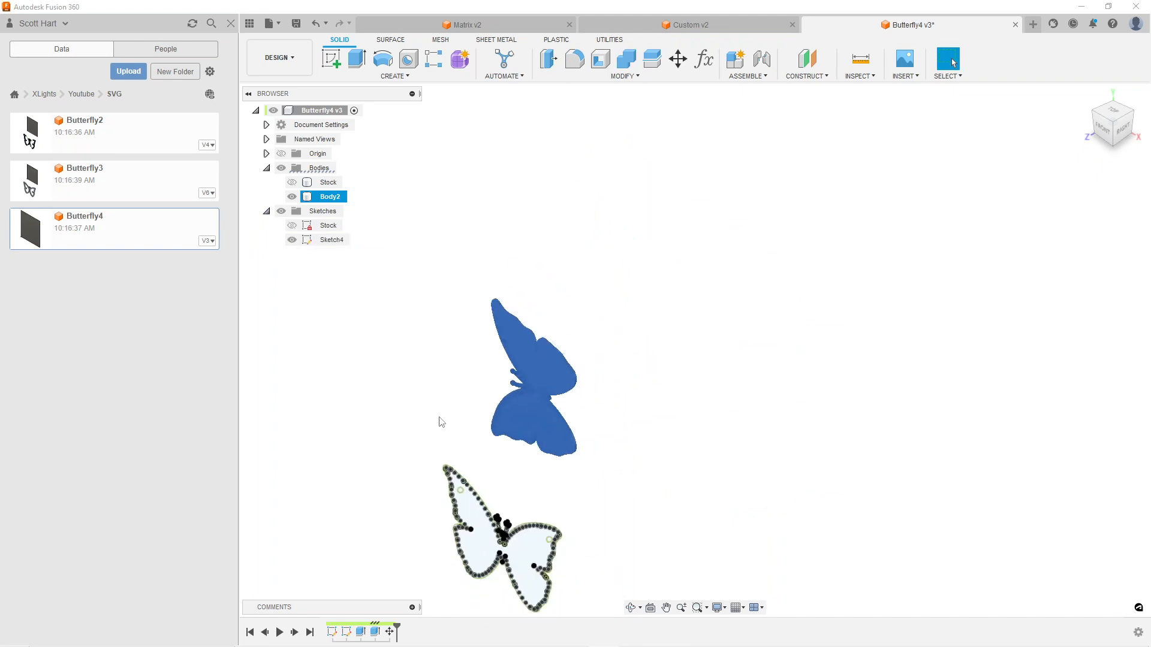
click(1103, 129)
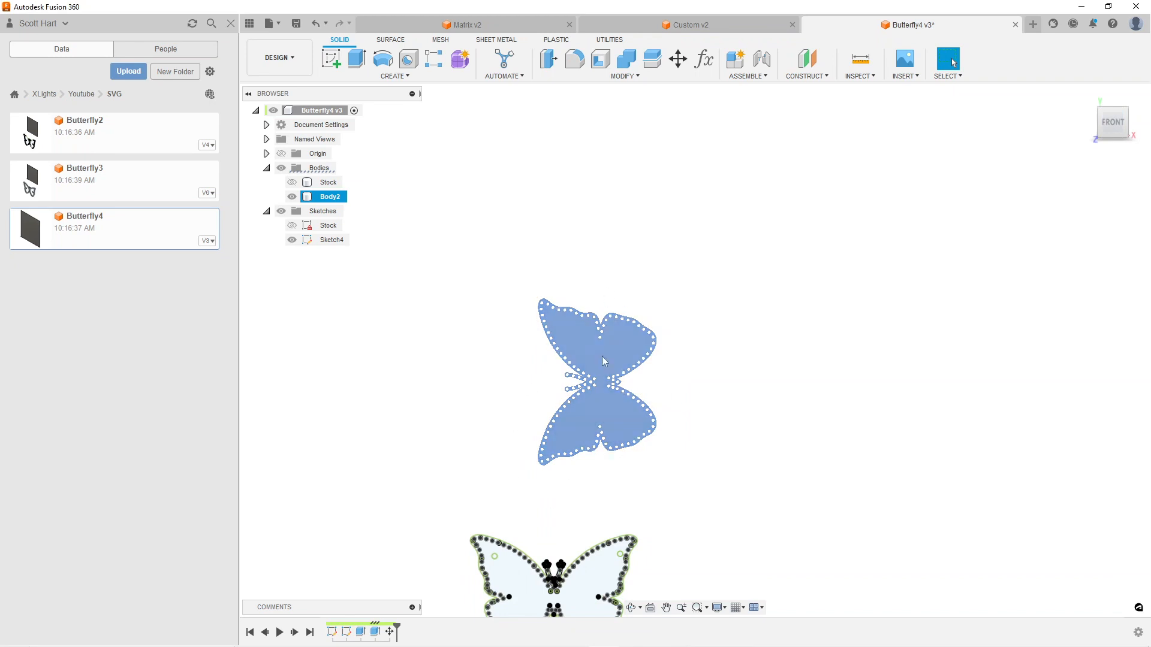
middle_drag(677, 482, 724, 263)
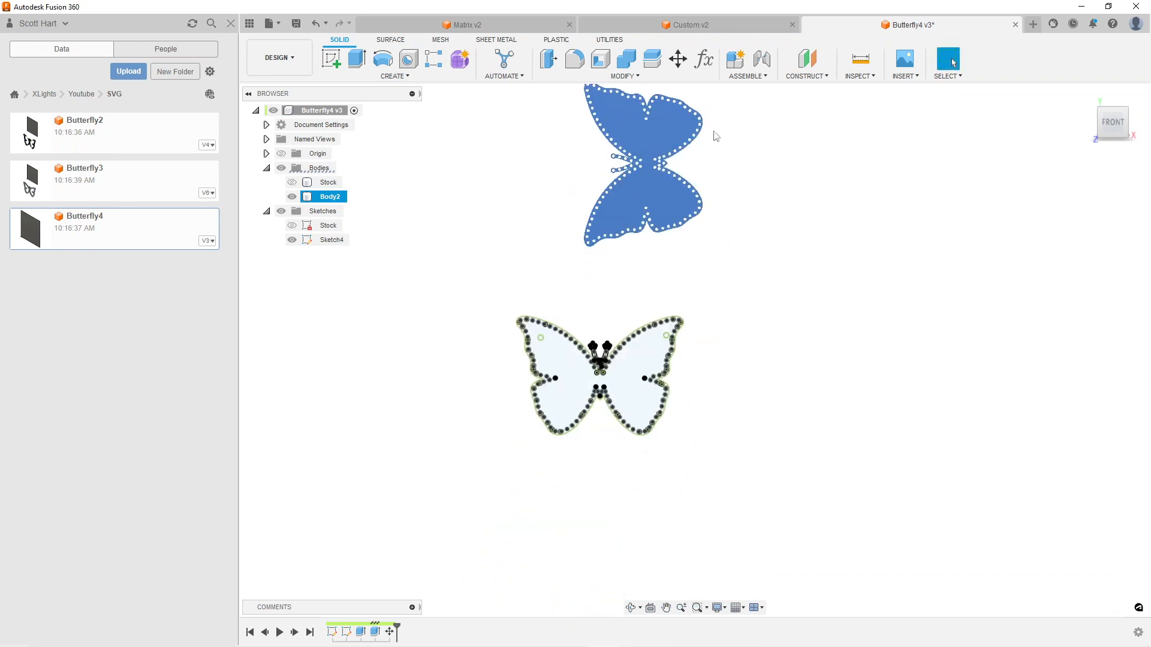
scroll(618, 388, up, 3)
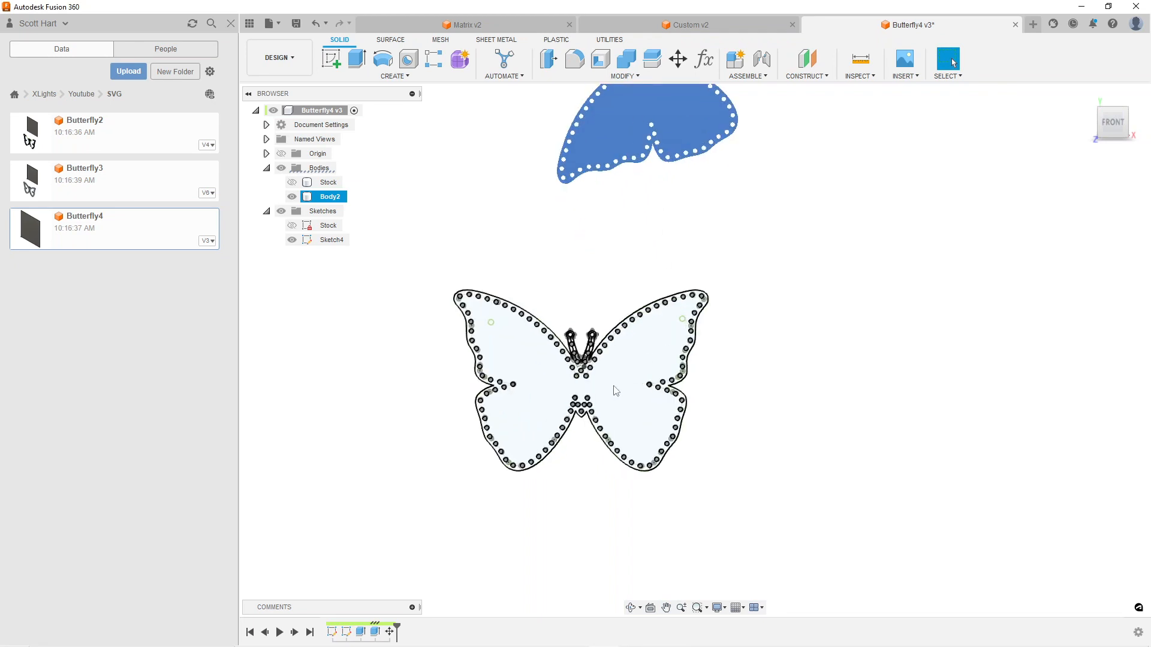
click(618, 387)
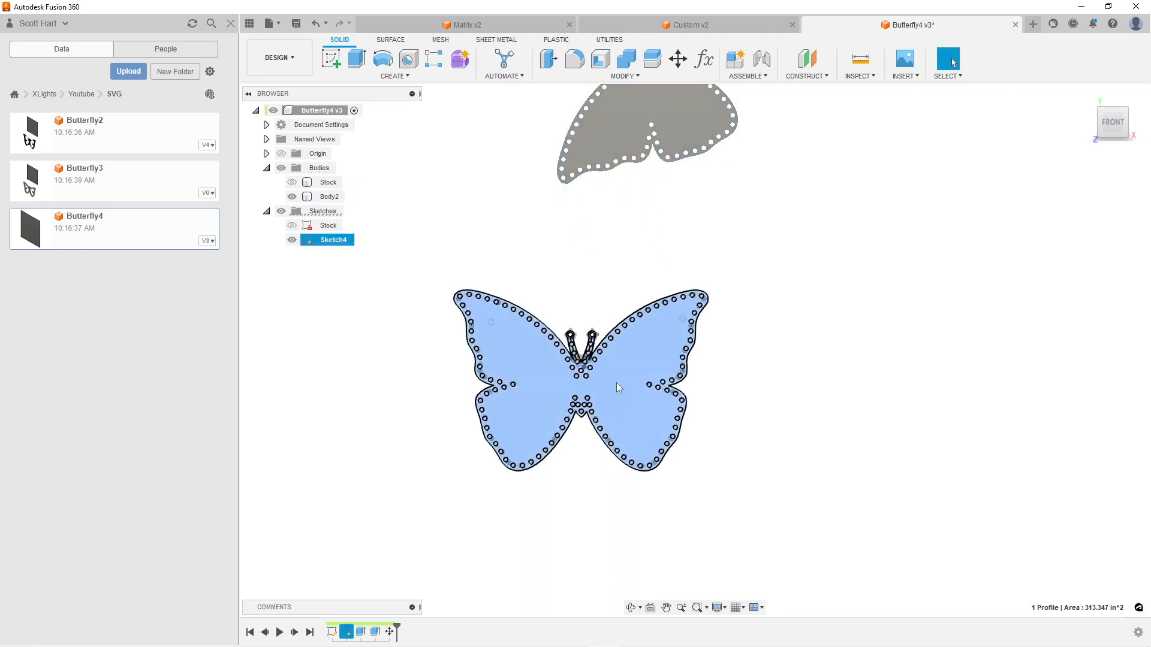
Export the Butterfly4 design to the Desktop as a DXF file named Butterfly4 v3, and dismiss the job status
click(277, 25)
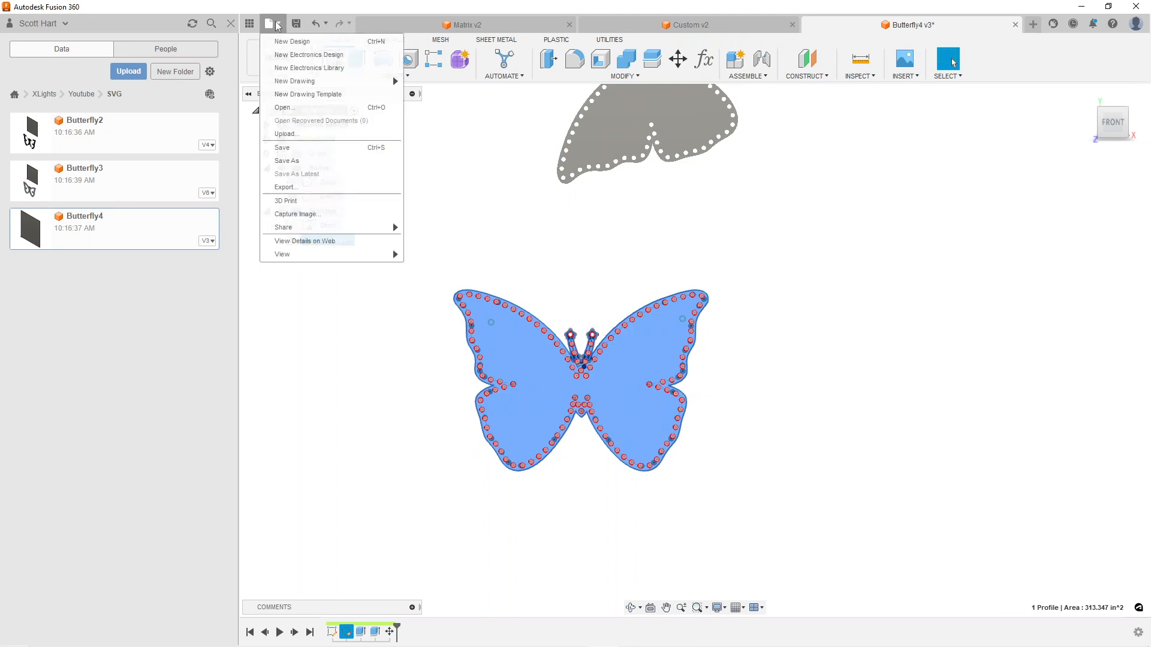
click(289, 183)
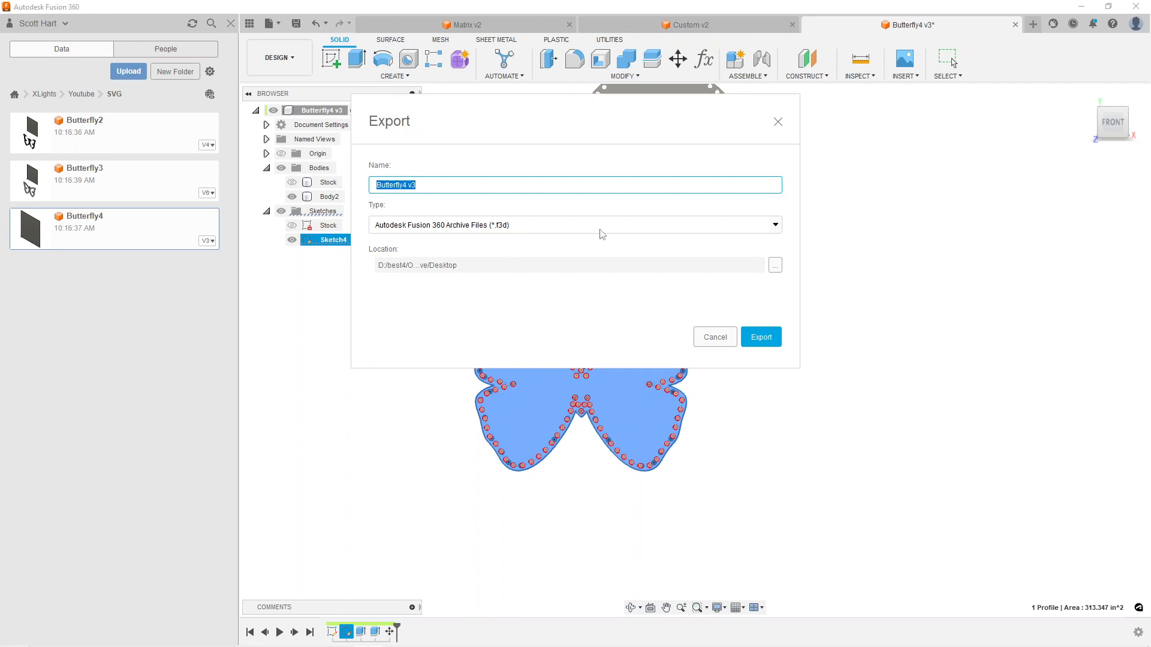
click(775, 228)
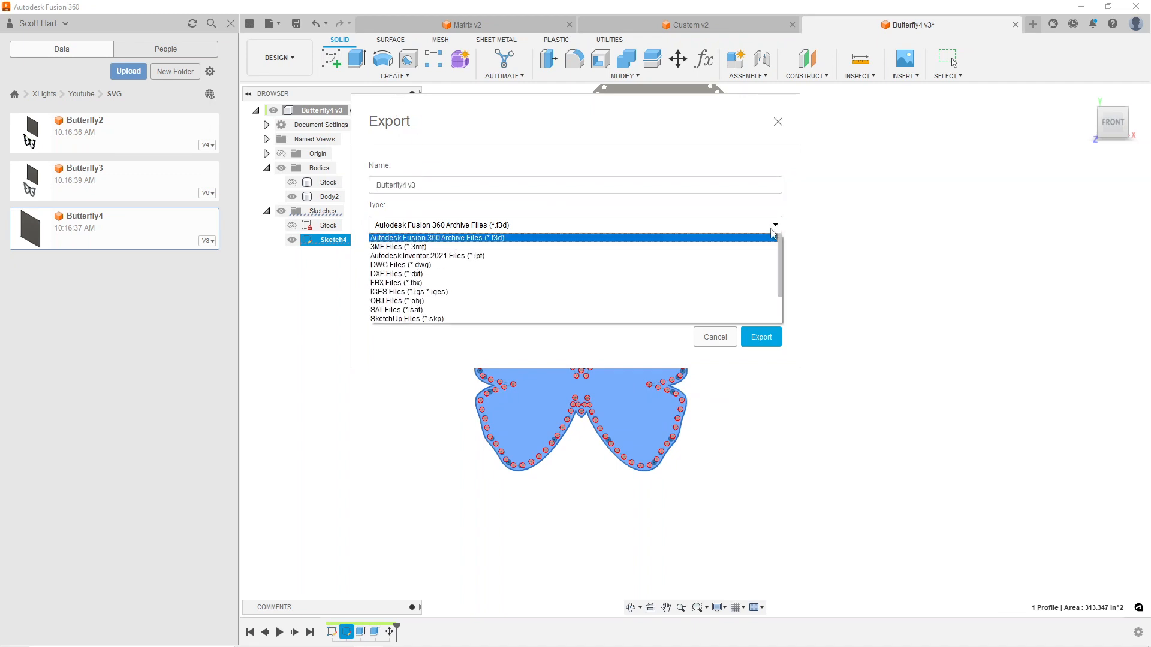
click(519, 274)
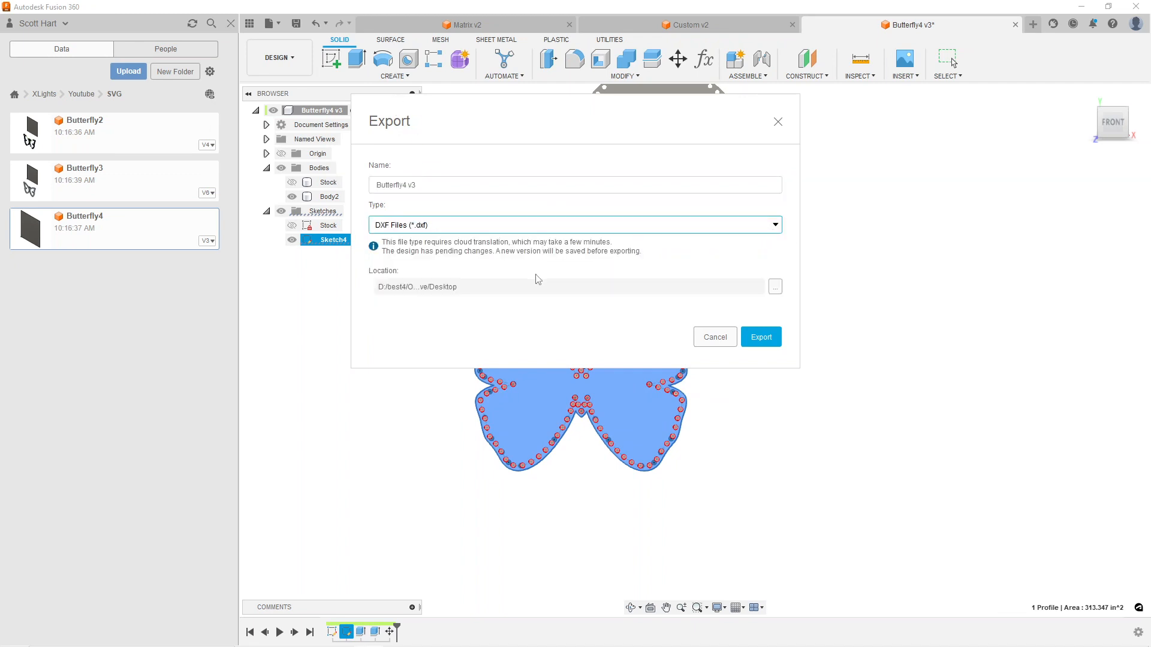
click(761, 337)
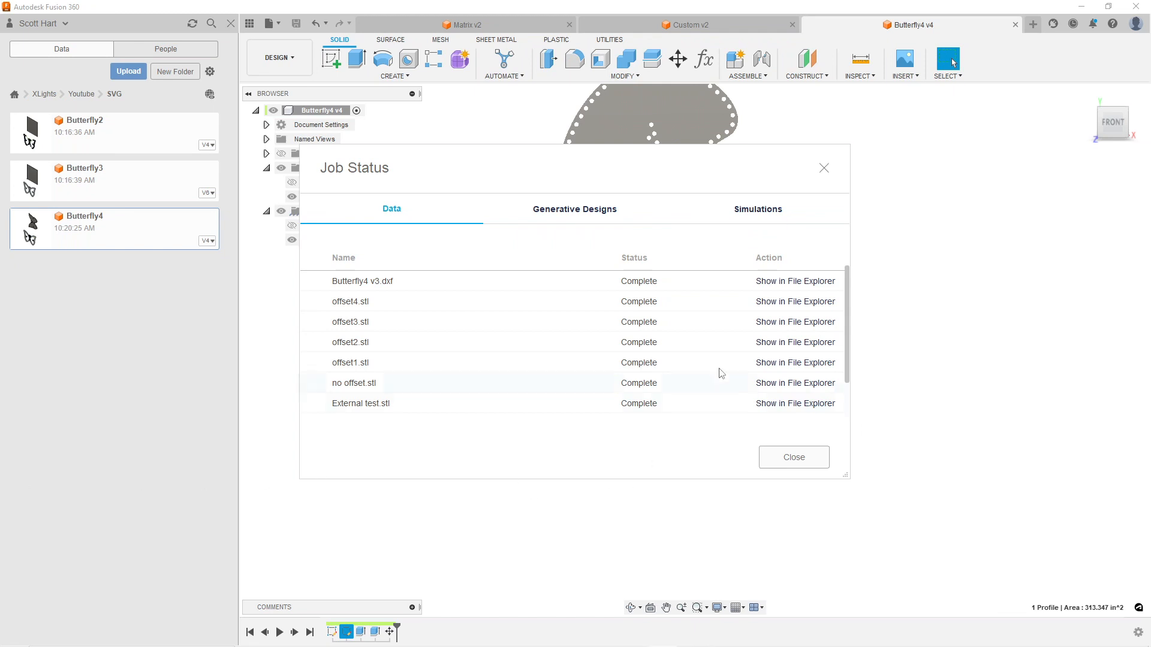
click(808, 461)
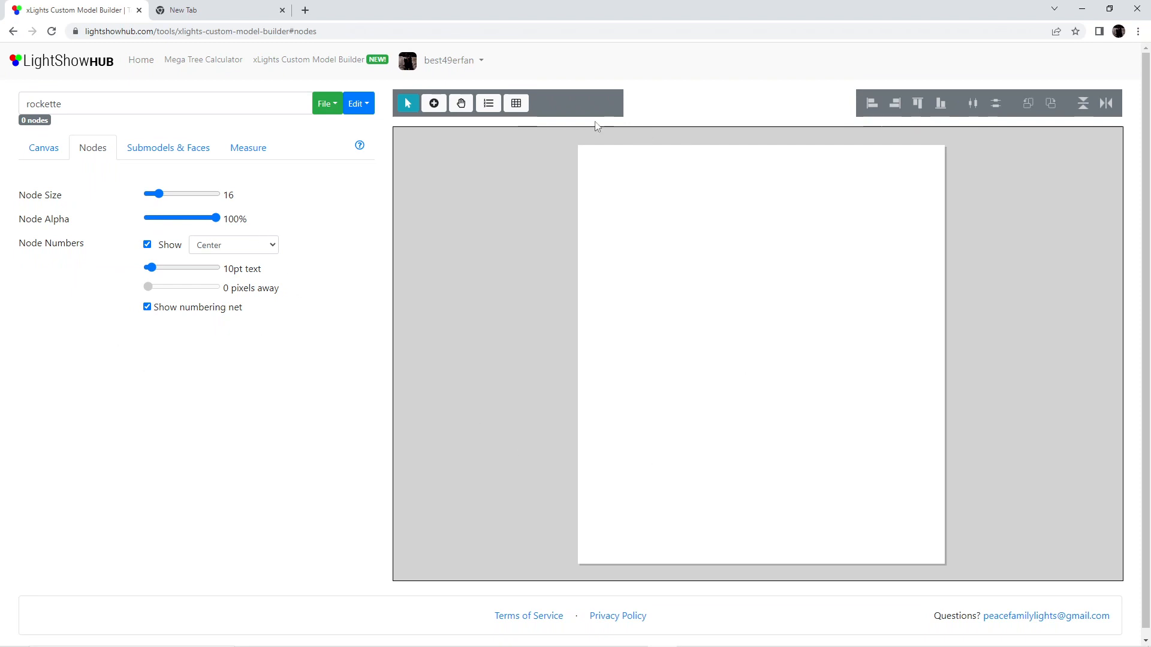
Import Butterfly4 v3.dxf from the Desktop into the xLights Custom Model Builder on LightShowHub
click(338, 107)
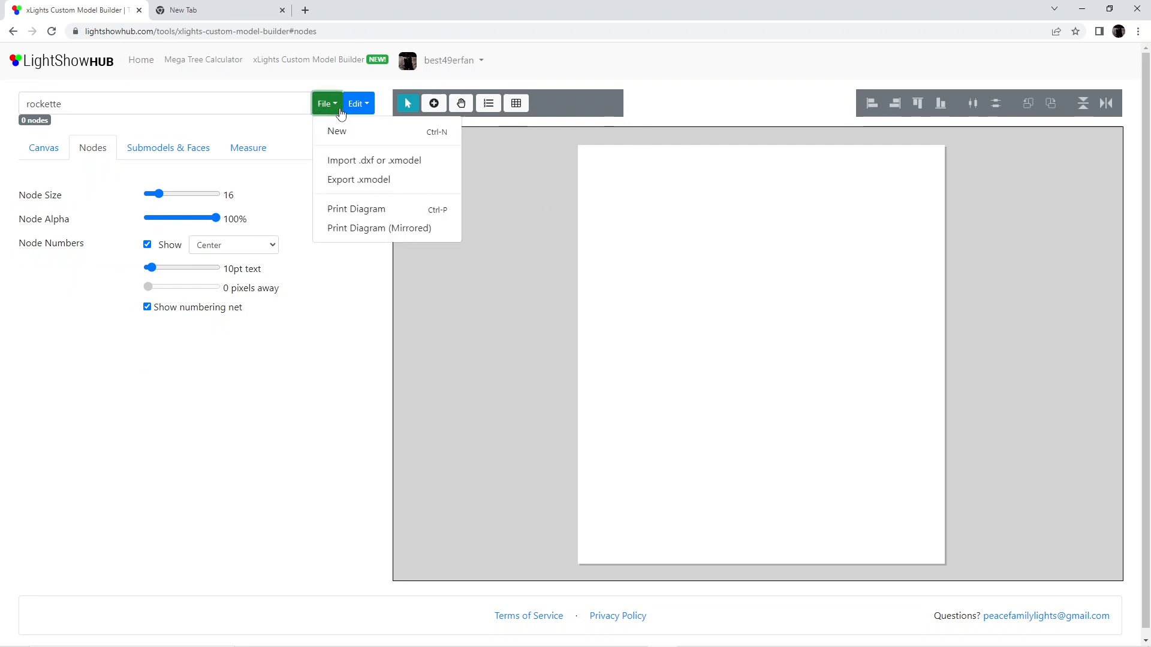
click(379, 162)
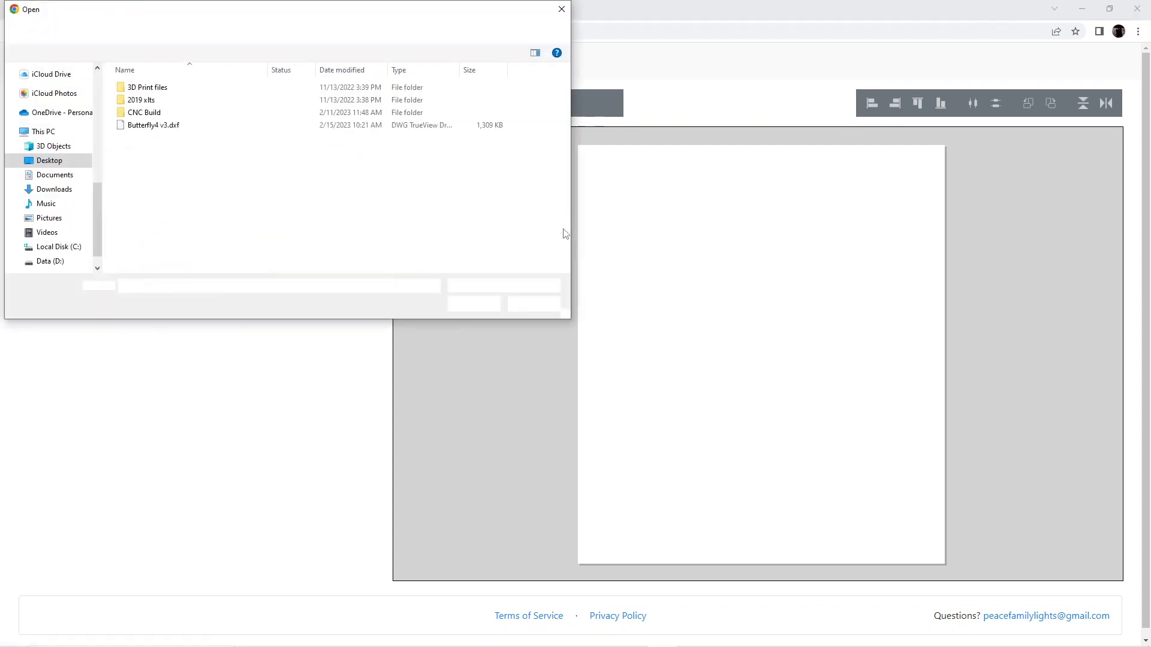
click(183, 178)
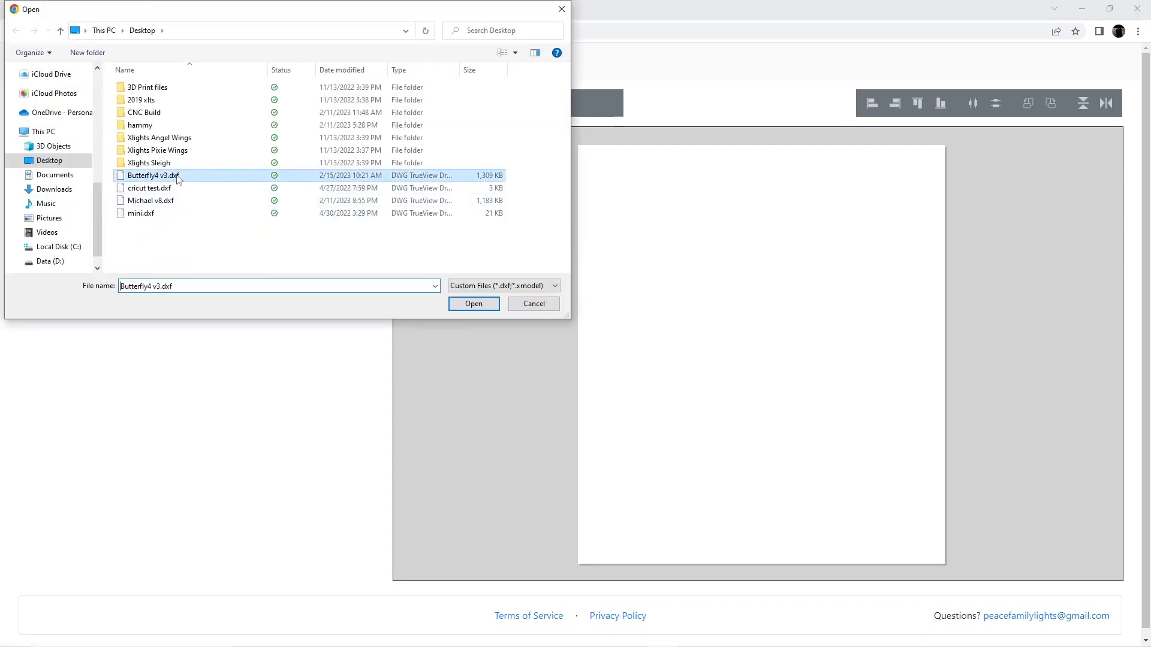
click(474, 304)
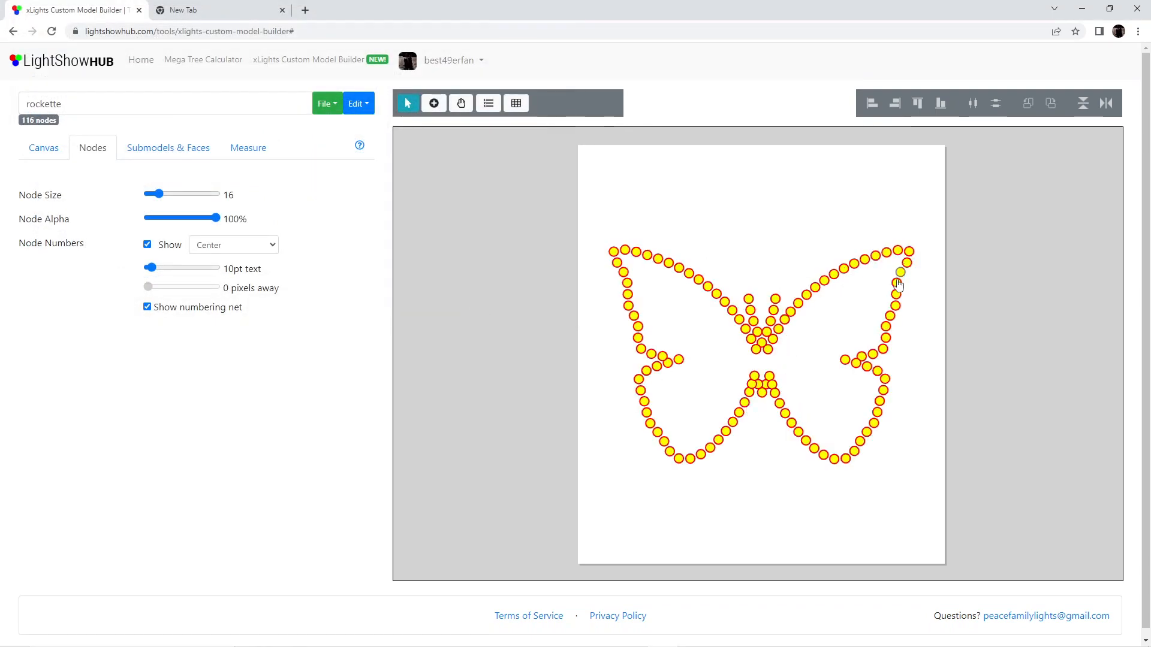
scroll(794, 367, down, 2)
scroll(787, 370, up, 5)
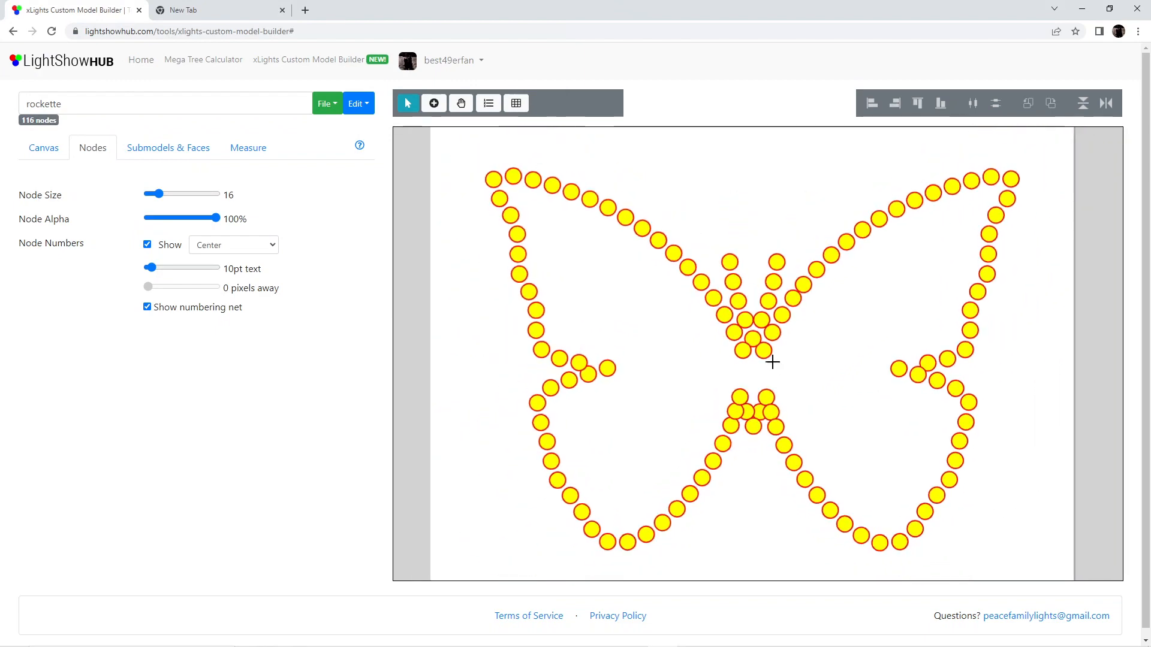
Start node numbering at 1 and number nodes 1 to 6 down the left antenna into the head
click(488, 108)
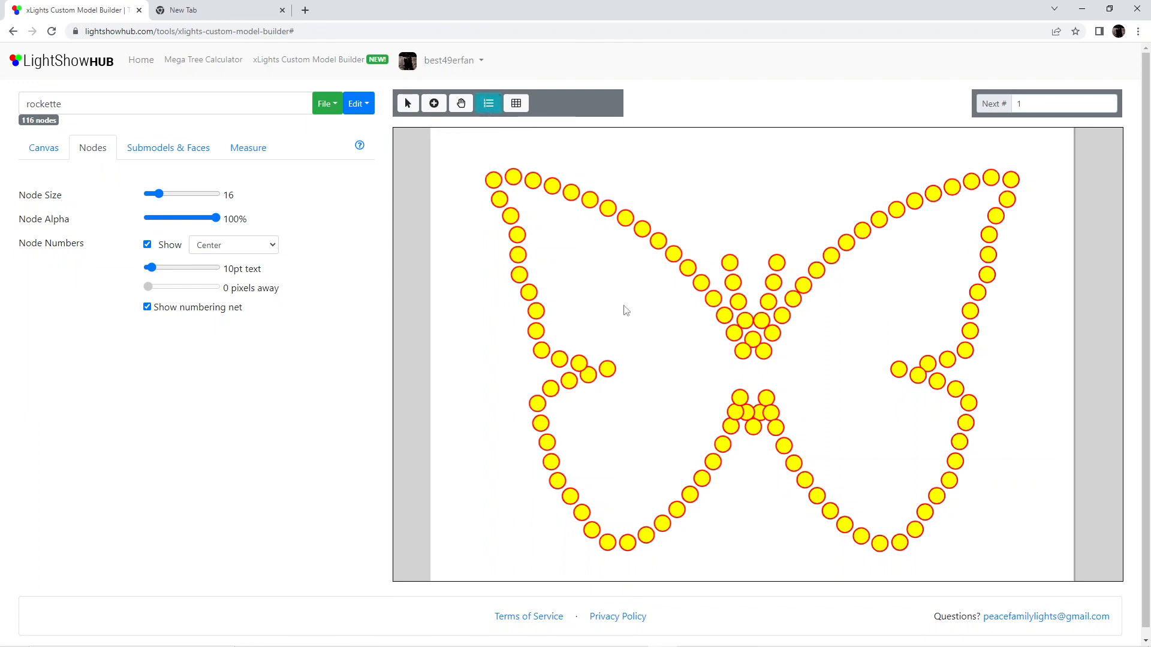
click(729, 263)
click(732, 282)
click(738, 302)
click(745, 321)
click(753, 339)
click(742, 351)
Number nodes 7 to 22 from the head along the left wing's upper edge to its tip
click(734, 333)
click(724, 314)
click(713, 298)
click(701, 282)
click(687, 267)
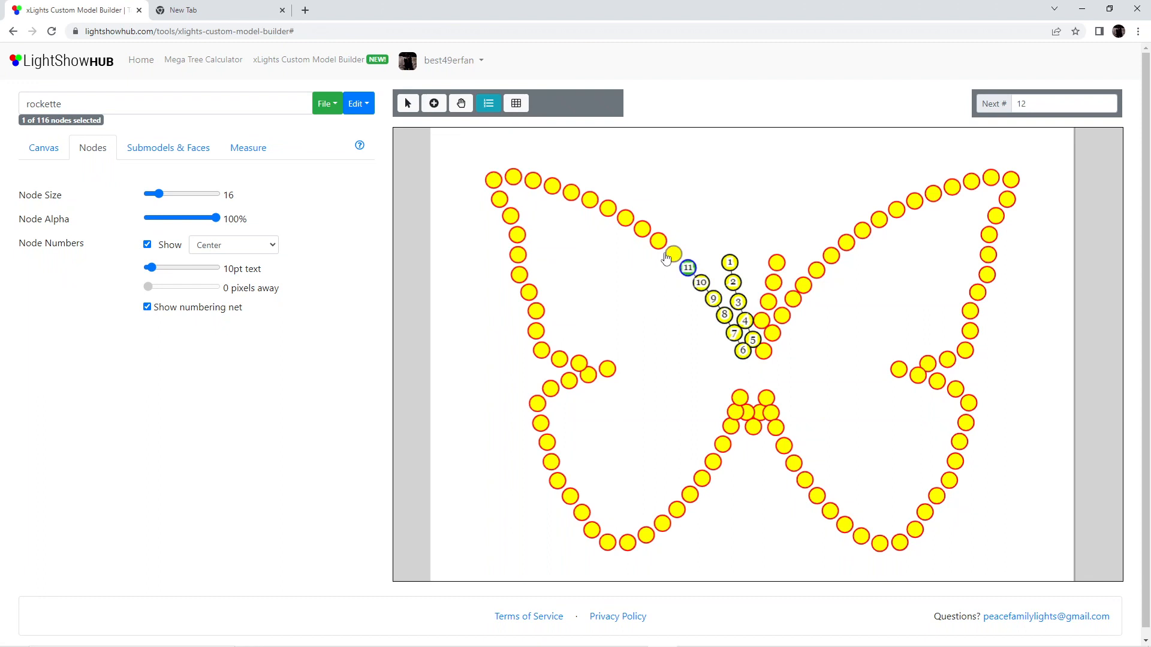
click(673, 253)
click(658, 241)
click(642, 229)
click(625, 218)
click(607, 208)
click(590, 200)
click(571, 191)
click(552, 186)
click(533, 180)
click(513, 176)
click(493, 179)
Number nodes 23 to 34 down the left wing's outer edge and into the innermost hole of its notch
click(499, 199)
click(510, 216)
click(517, 234)
click(518, 254)
click(519, 275)
click(528, 292)
click(536, 311)
click(536, 331)
click(541, 350)
click(559, 359)
click(579, 363)
click(607, 369)
Number nodes 35 to 55 from the left notch around the lower left wing up to the body
click(588, 374)
click(569, 381)
click(550, 389)
click(537, 403)
click(540, 423)
click(547, 442)
click(551, 462)
click(558, 480)
click(570, 496)
click(582, 513)
click(591, 530)
click(607, 543)
click(627, 542)
click(645, 534)
click(663, 523)
click(677, 509)
click(702, 479)
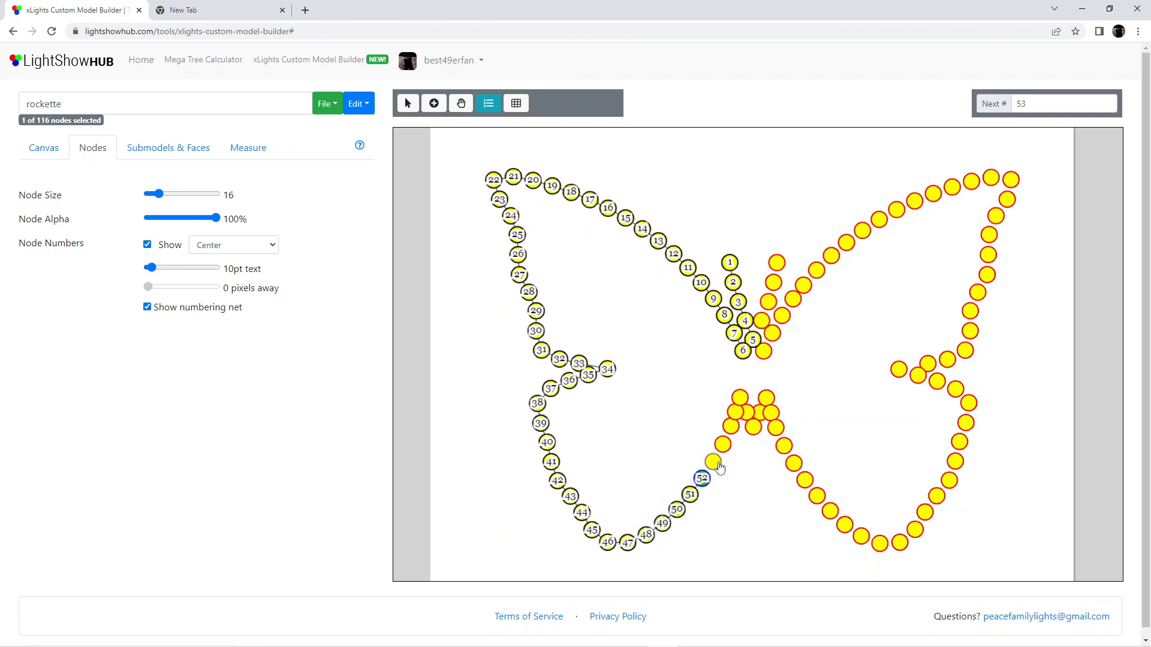
click(712, 462)
click(723, 444)
click(731, 425)
Number nodes 56 to 62 in a zigzag across the cluster at the lower end of the body
click(734, 412)
click(739, 398)
click(746, 413)
click(753, 427)
click(760, 412)
click(767, 398)
click(771, 413)
Number nodes 63 to 84 around the lower right wing and into the innermost hole of its notch
click(776, 427)
click(784, 445)
click(794, 462)
click(804, 479)
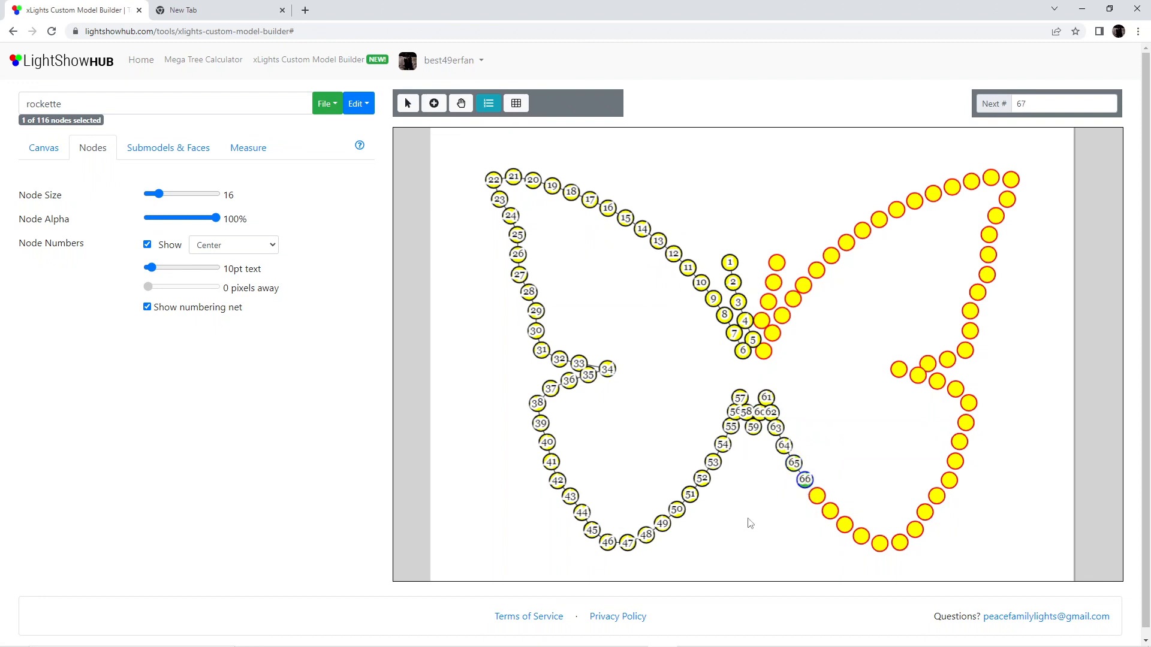
click(816, 496)
click(830, 510)
click(843, 525)
click(860, 536)
click(879, 543)
click(899, 543)
click(914, 530)
click(925, 512)
click(936, 497)
click(949, 480)
click(955, 461)
click(959, 441)
click(966, 423)
click(968, 402)
click(955, 390)
click(937, 382)
click(918, 376)
click(898, 369)
Number nodes 85 to 96 from the right notch up the right wing's outer edge to its tip
click(927, 363)
click(947, 358)
click(965, 350)
click(970, 330)
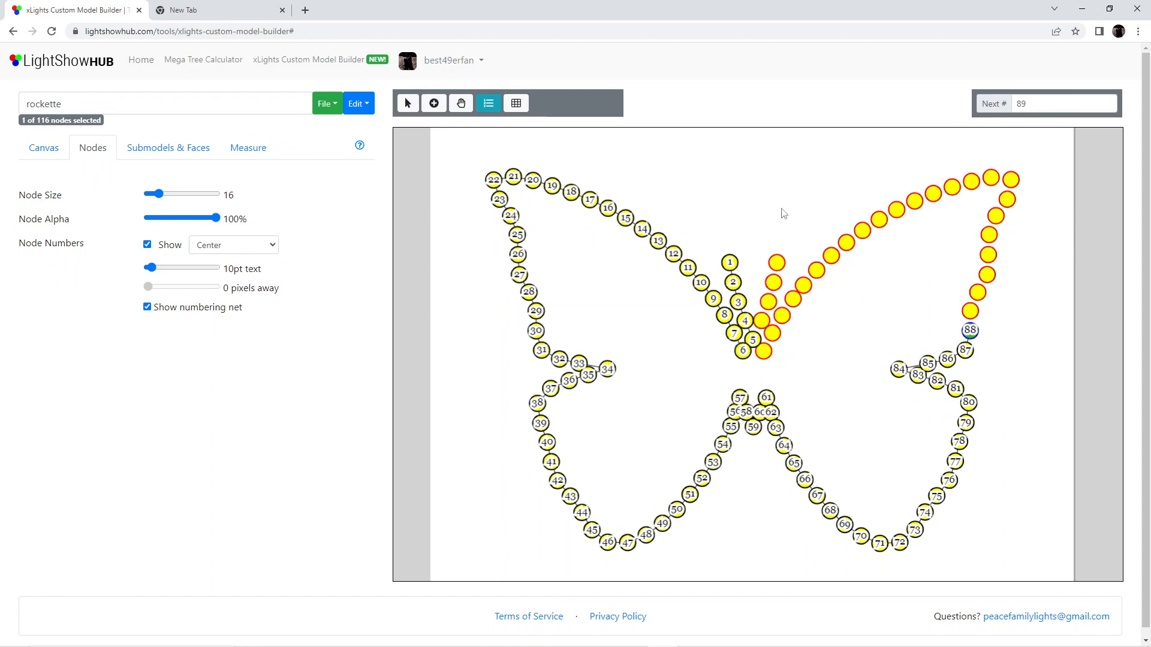
click(969, 311)
click(978, 292)
click(987, 275)
click(988, 254)
click(988, 234)
click(995, 215)
click(1007, 199)
click(1011, 179)
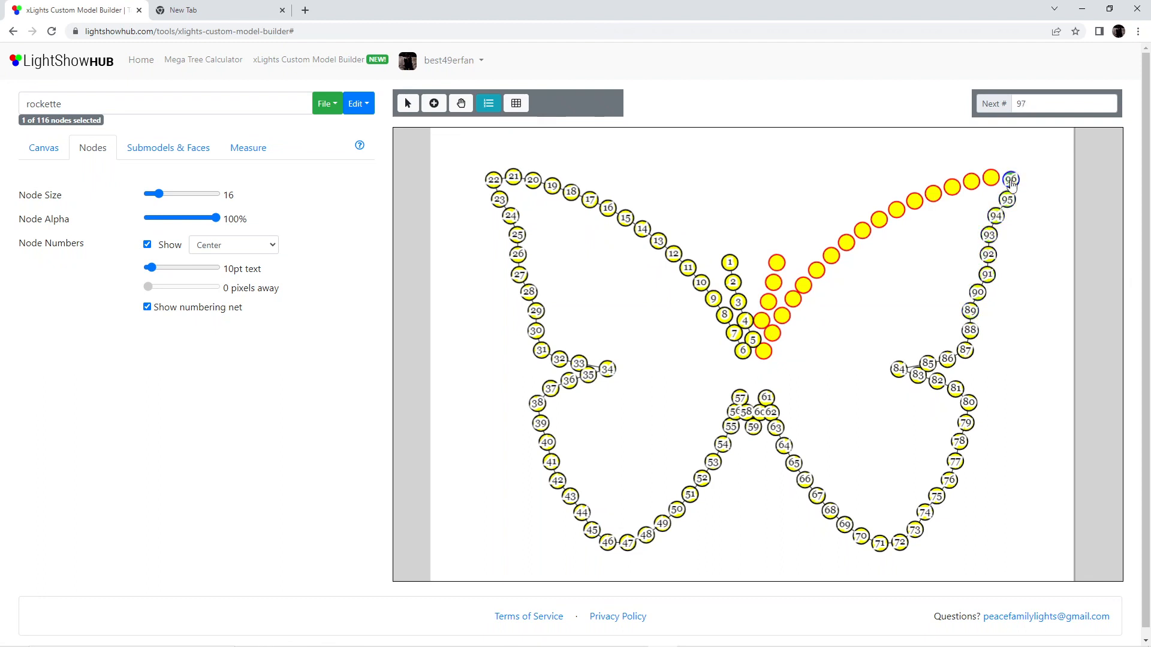
Number nodes 97 to 111 from the right wing tip along its upper edge down to the head
click(991, 178)
click(971, 181)
click(951, 187)
click(932, 193)
click(914, 201)
click(896, 209)
click(878, 219)
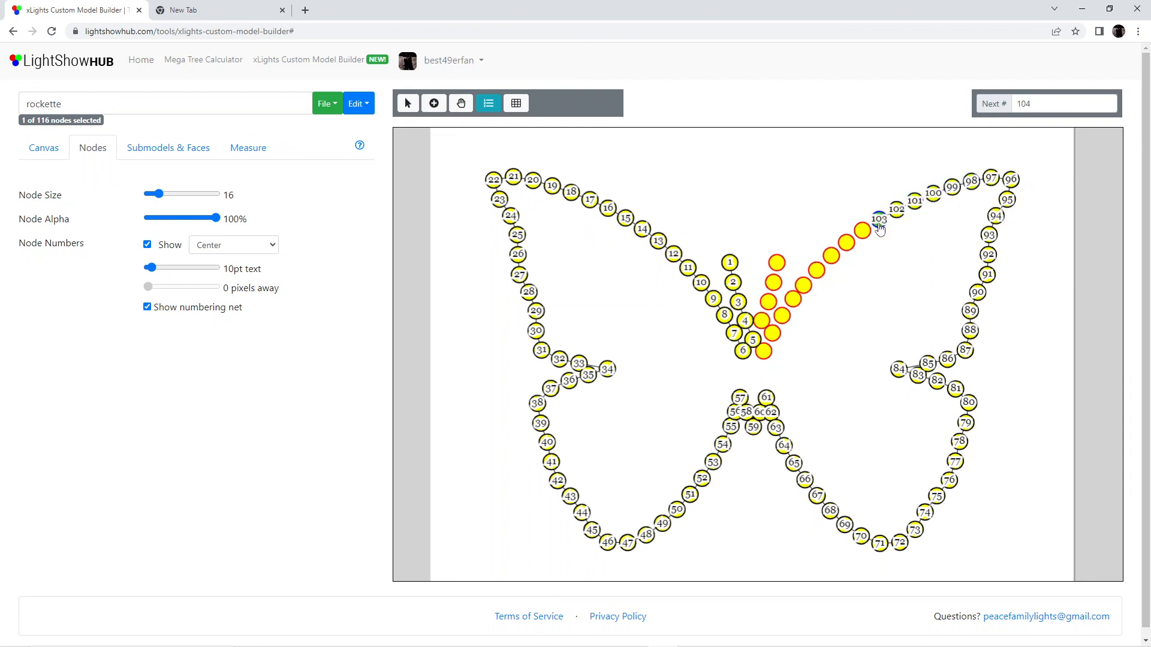
click(862, 230)
click(846, 243)
click(831, 255)
click(816, 270)
click(804, 284)
click(792, 299)
click(781, 316)
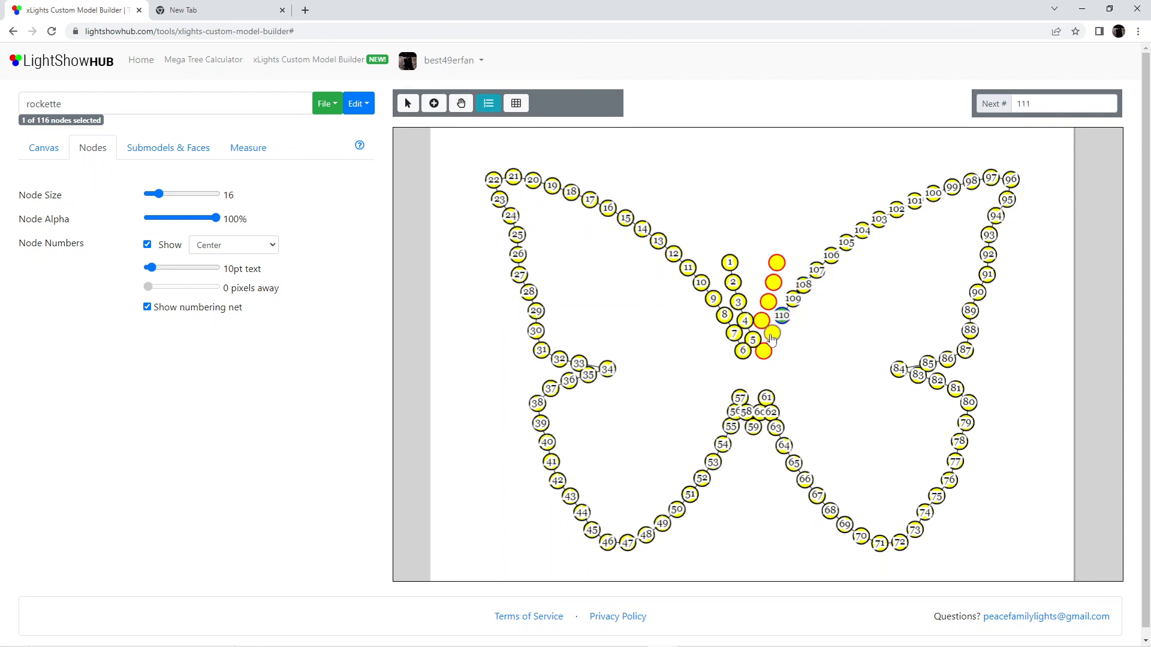
click(772, 334)
Number the remaining right antenna and head nodes 112 to 116
click(768, 301)
click(777, 262)
click(773, 283)
click(761, 321)
click(764, 351)
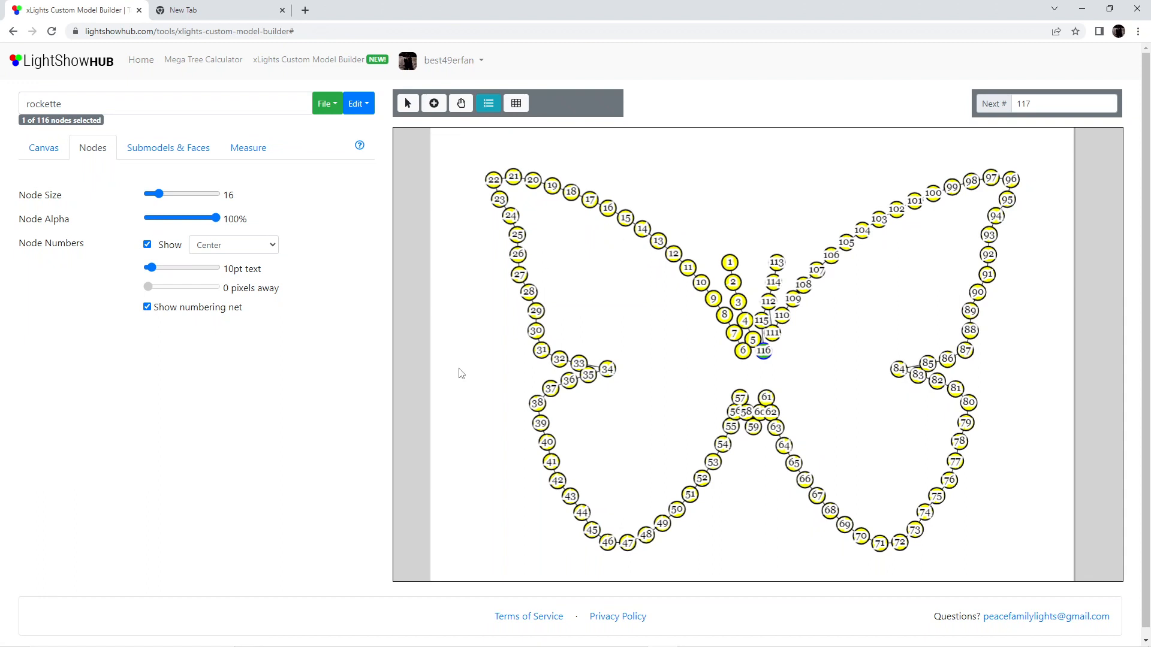
Create a submodel named Left Wing and activate its bottom line for node entry
click(173, 149)
click(46, 239)
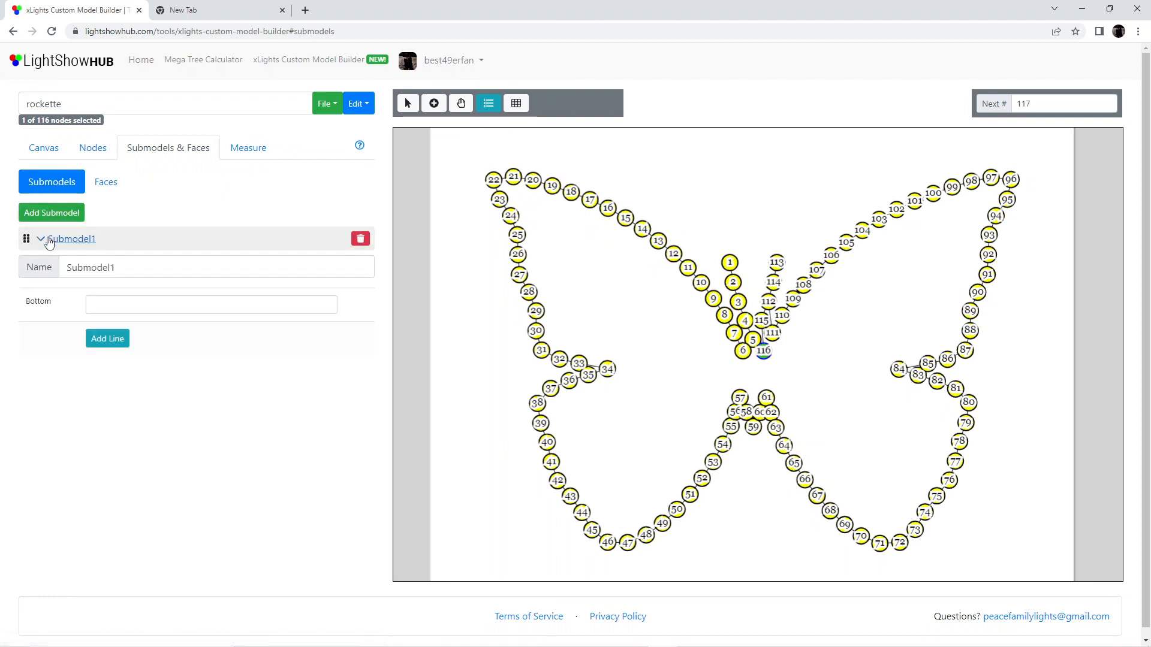
drag(162, 273, 51, 264)
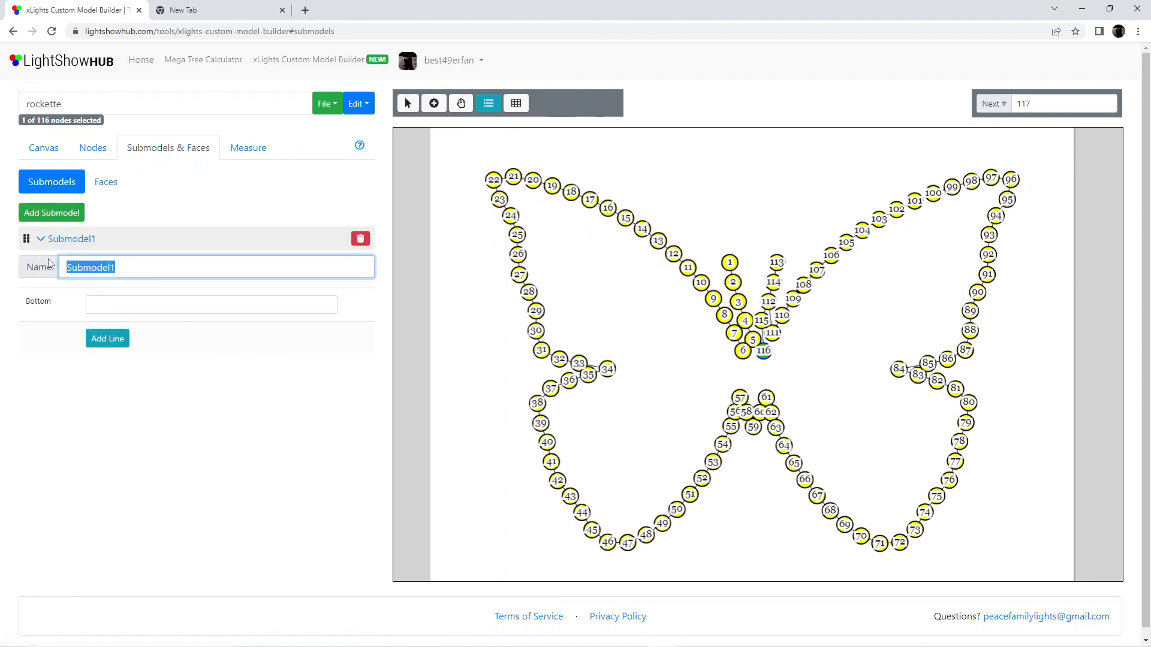
text(Lef)
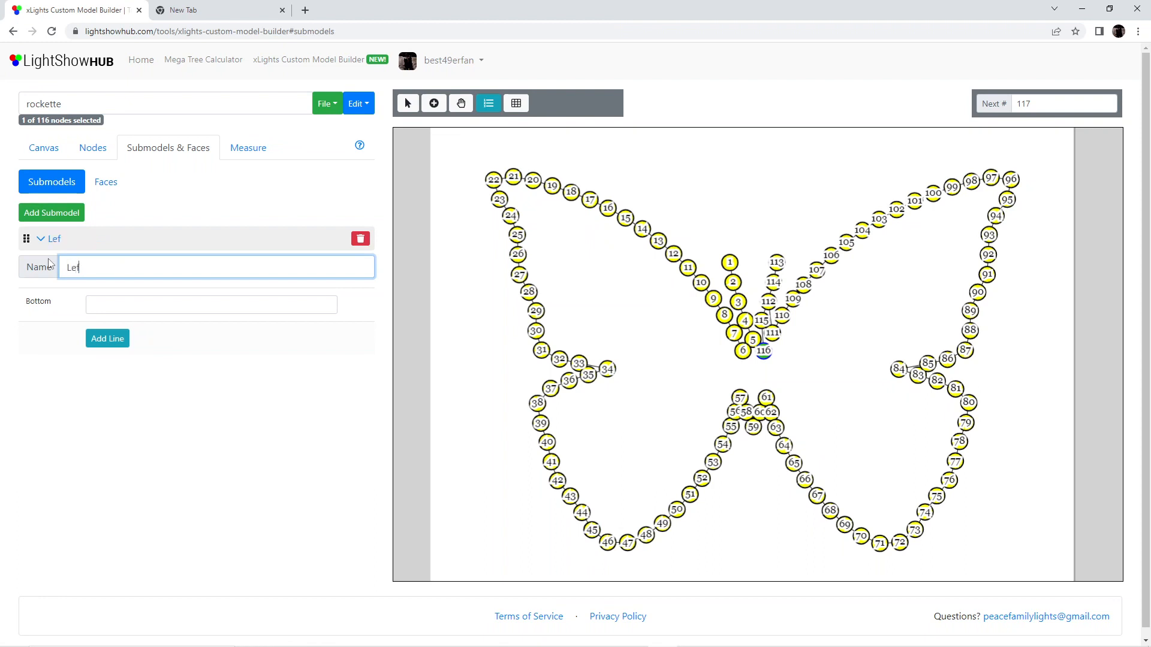
text(t Wing)
click(107, 306)
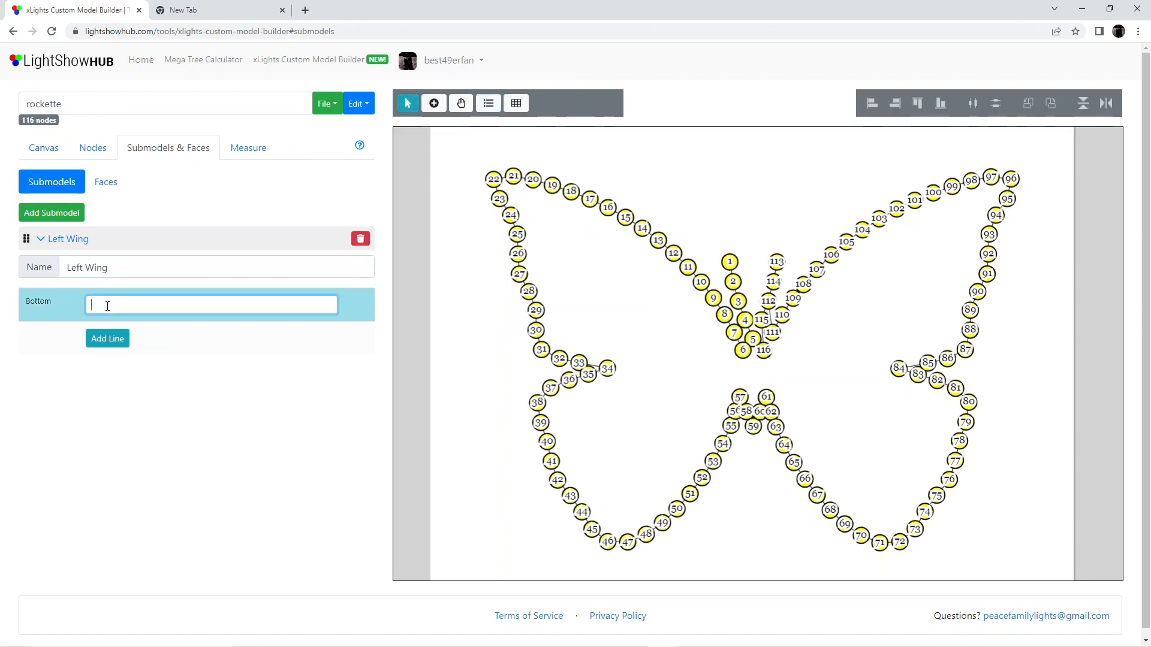
Assign nodes 6-58 to the Left Wing submodel's bottom line
text(6)
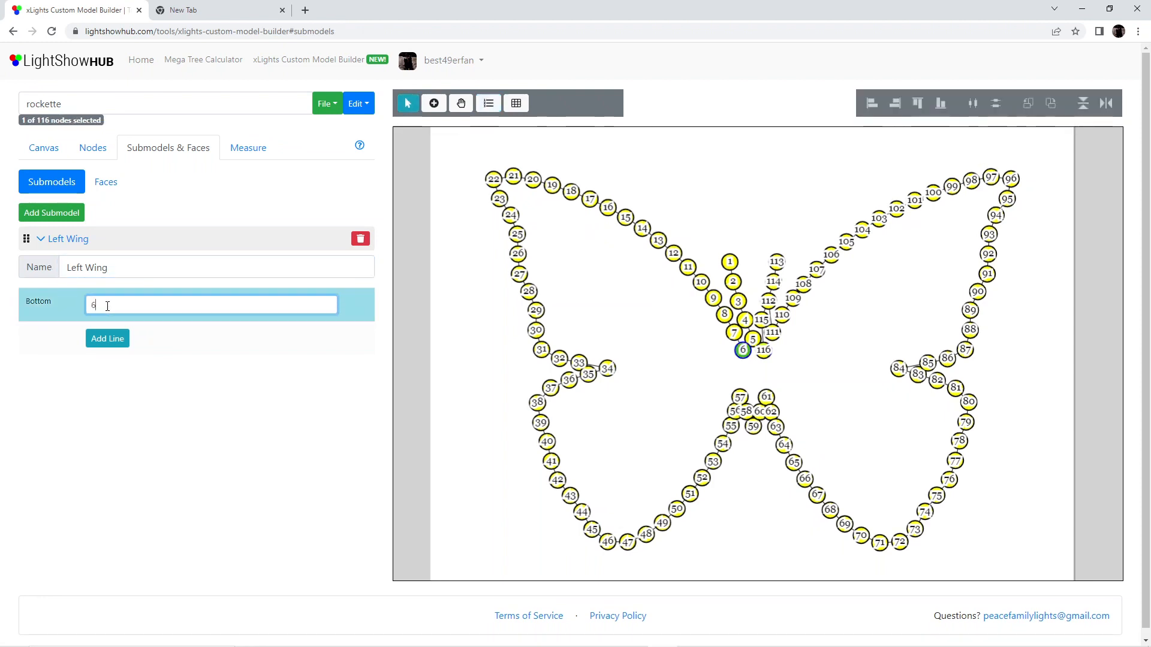
text(-1)
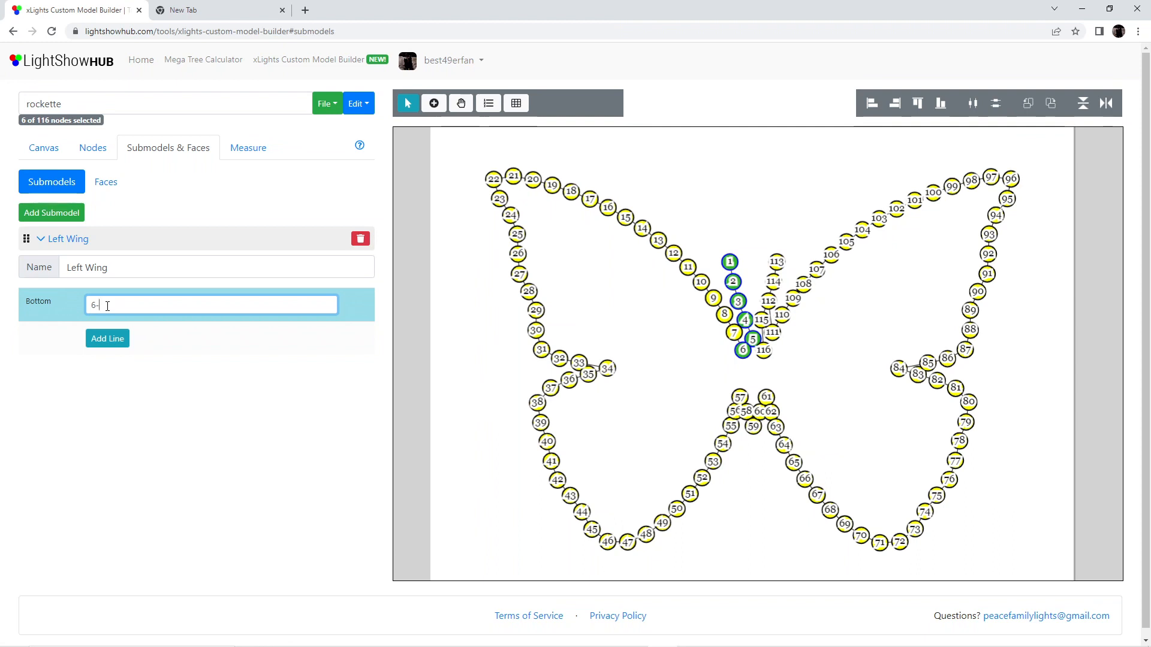
text(58)
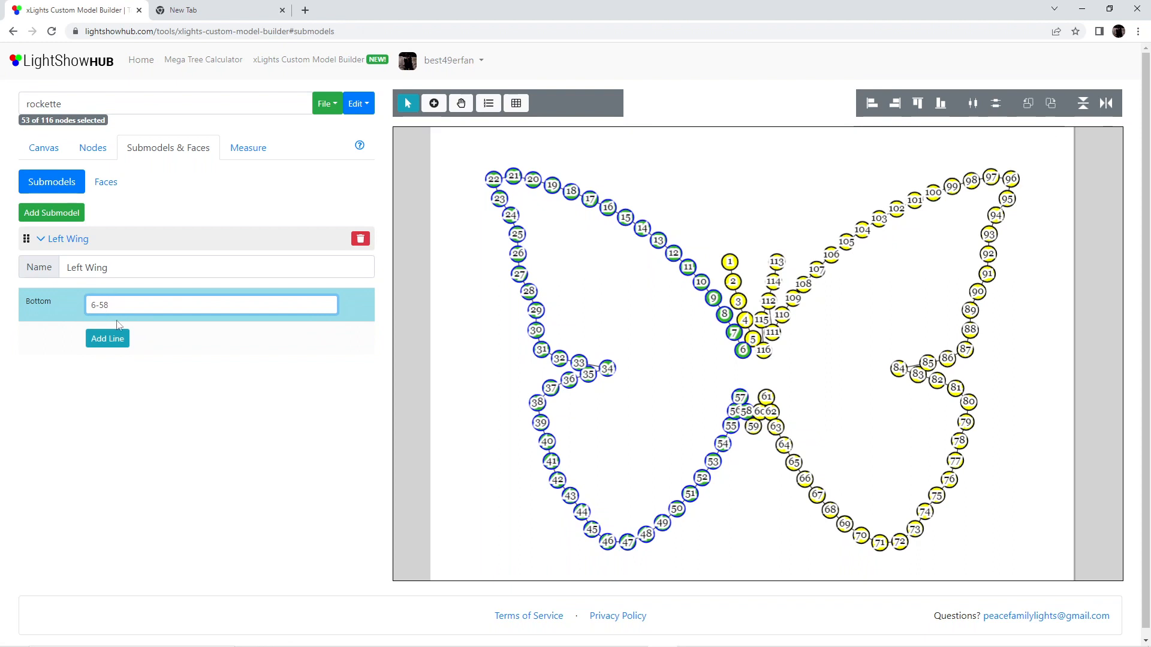
click(171, 394)
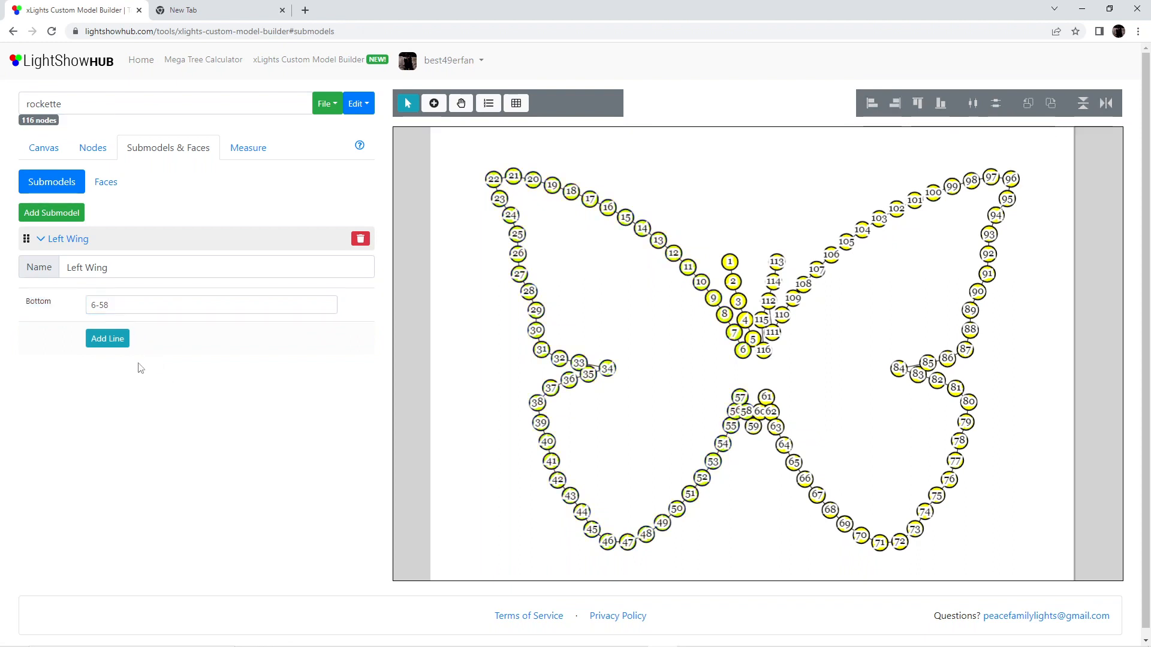
Add a second submodel named Right Wing and assign nodes 60-116 to its bottom line
click(71, 219)
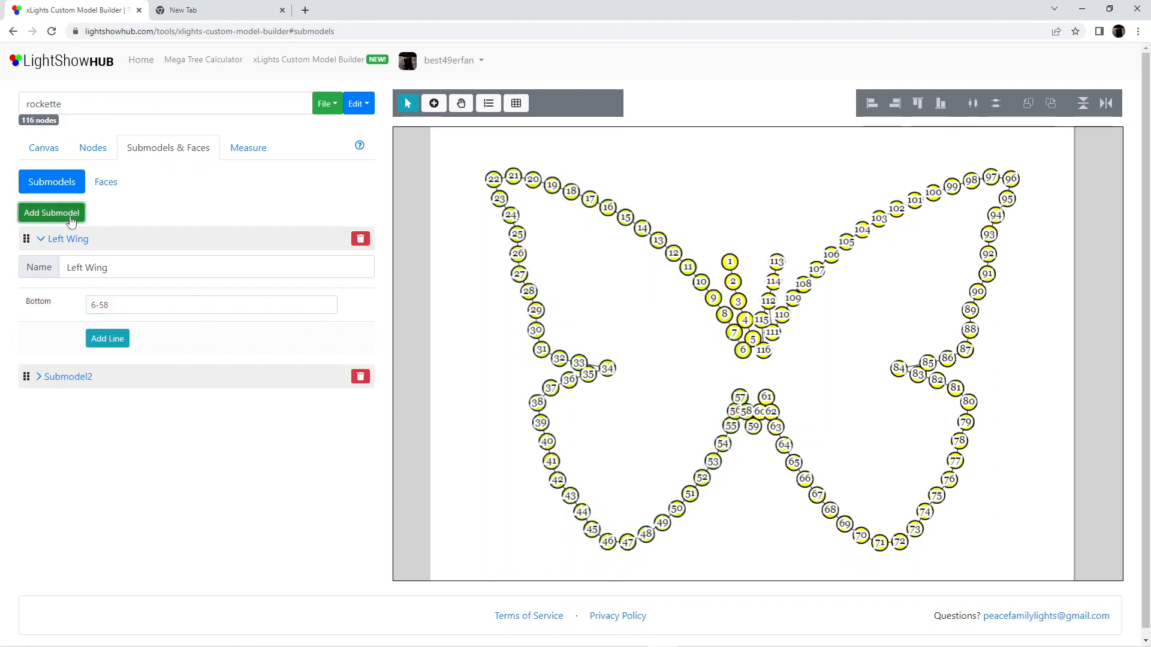
click(60, 376)
double_click(130, 301)
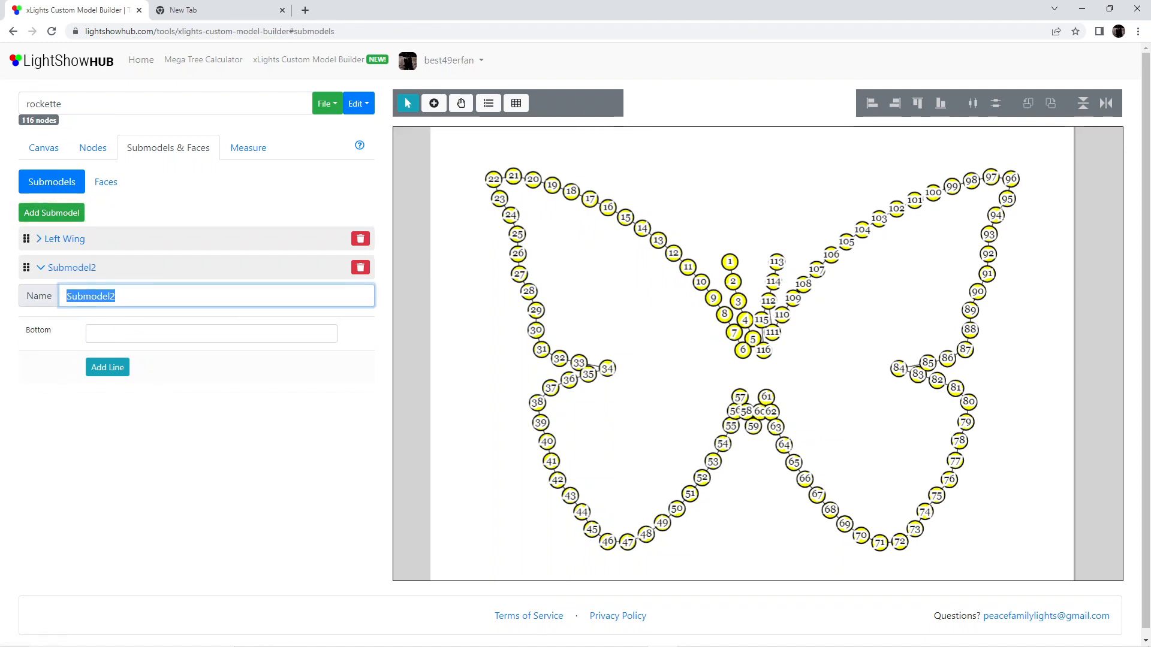
text(Rig)
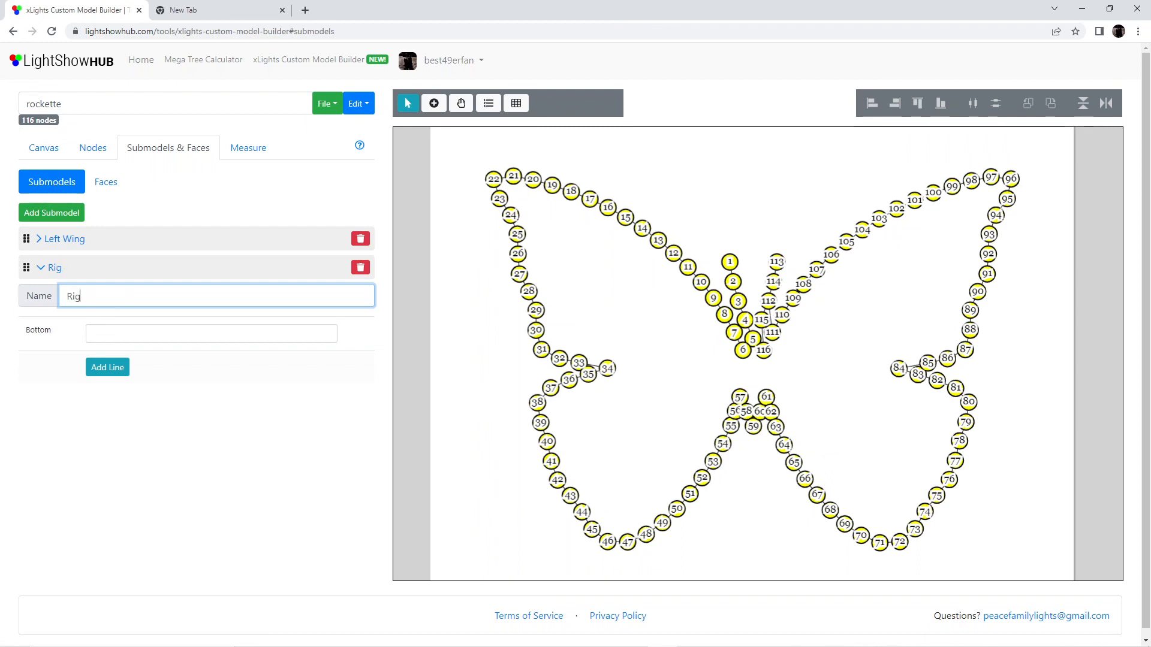
text(ht Wing)
click(113, 337)
text(60-)
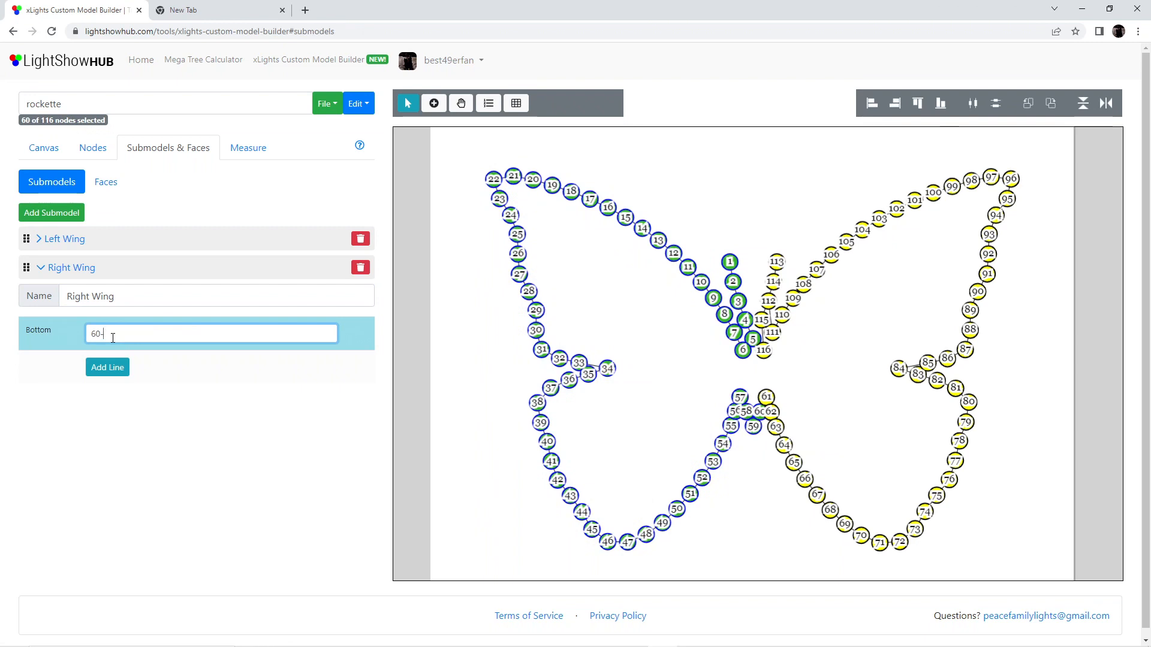
text(116)
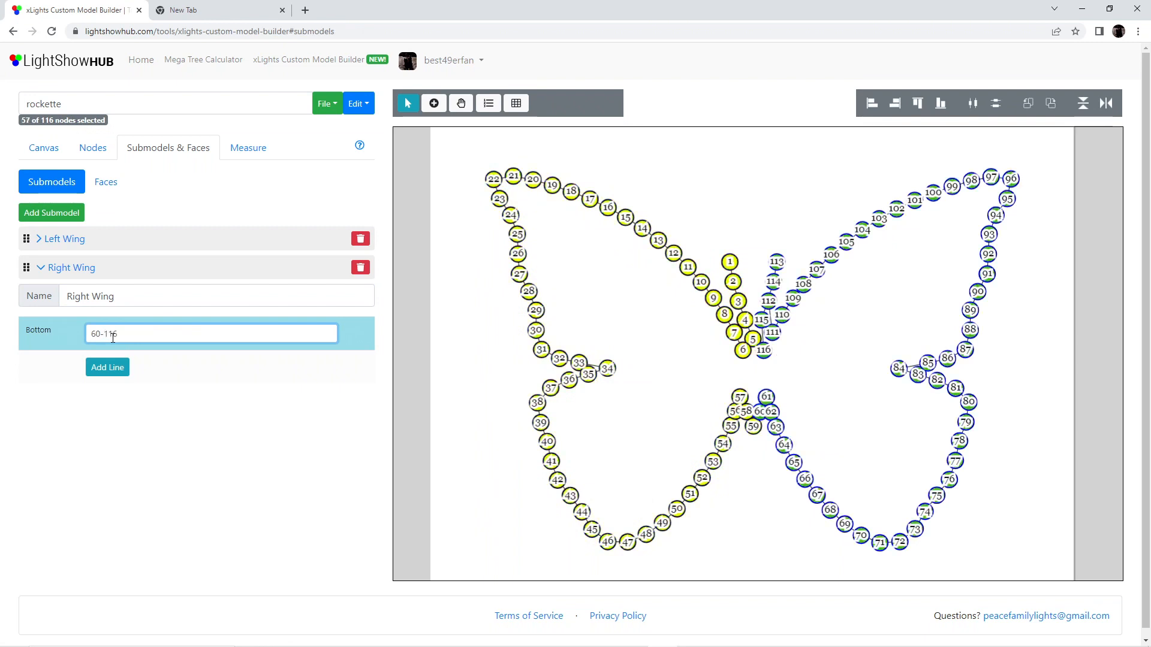
click(184, 417)
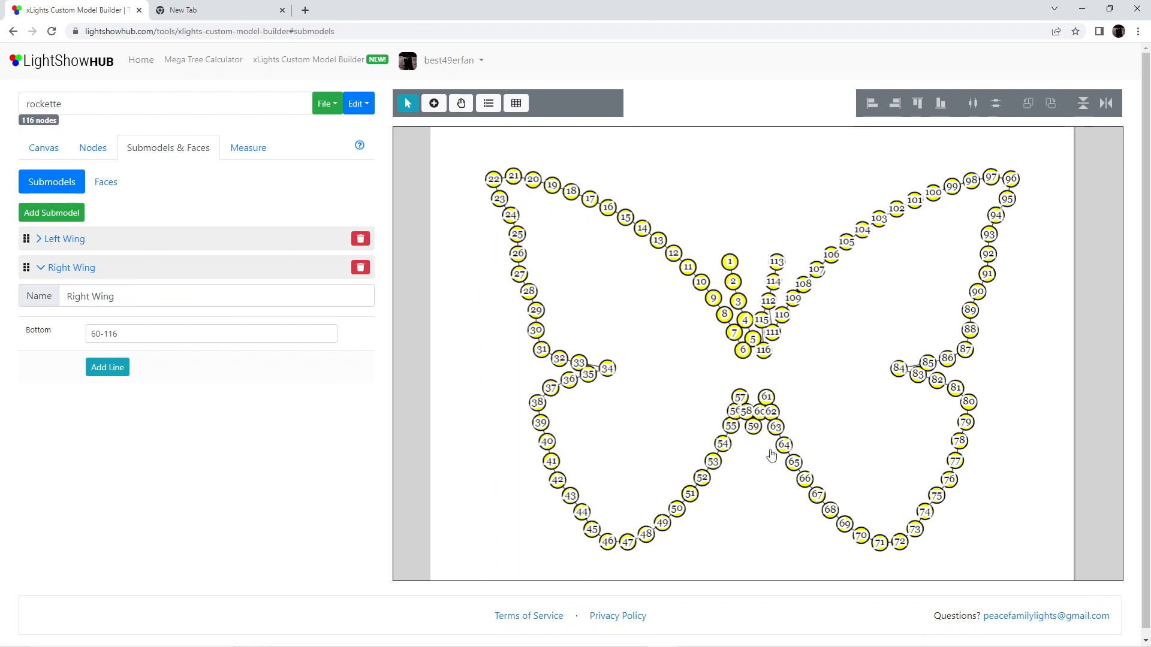
Delete the leftover faces Cheeky, Face1, Face2, Frowny face and Matrix from the model
click(117, 186)
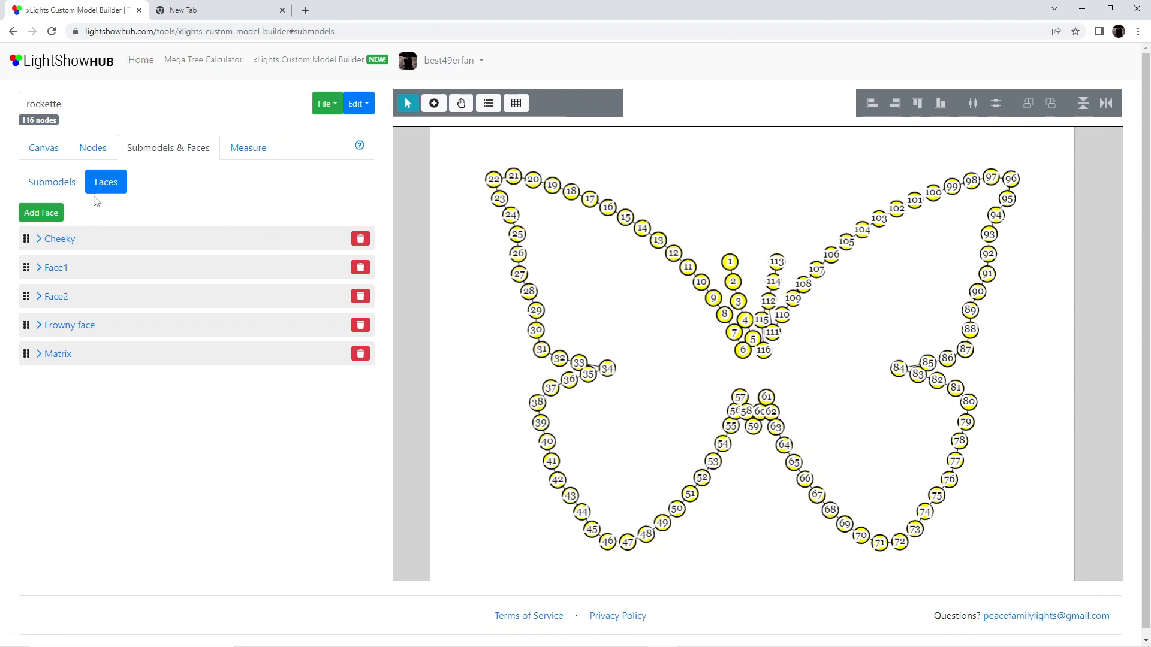
click(48, 183)
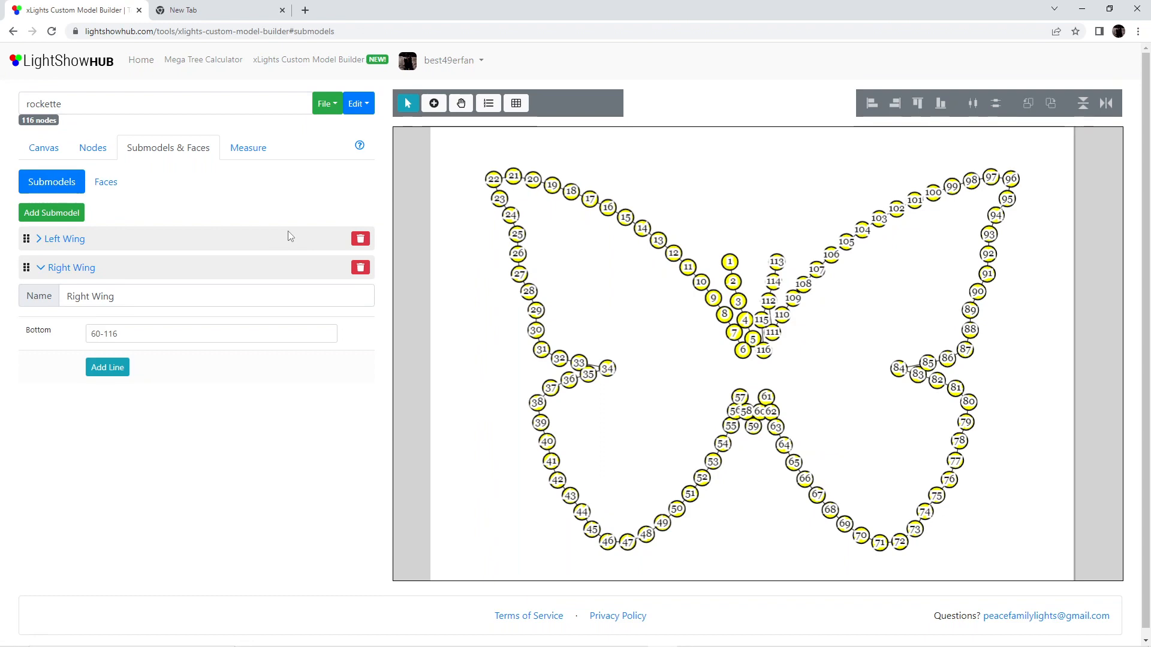
click(118, 185)
click(361, 238)
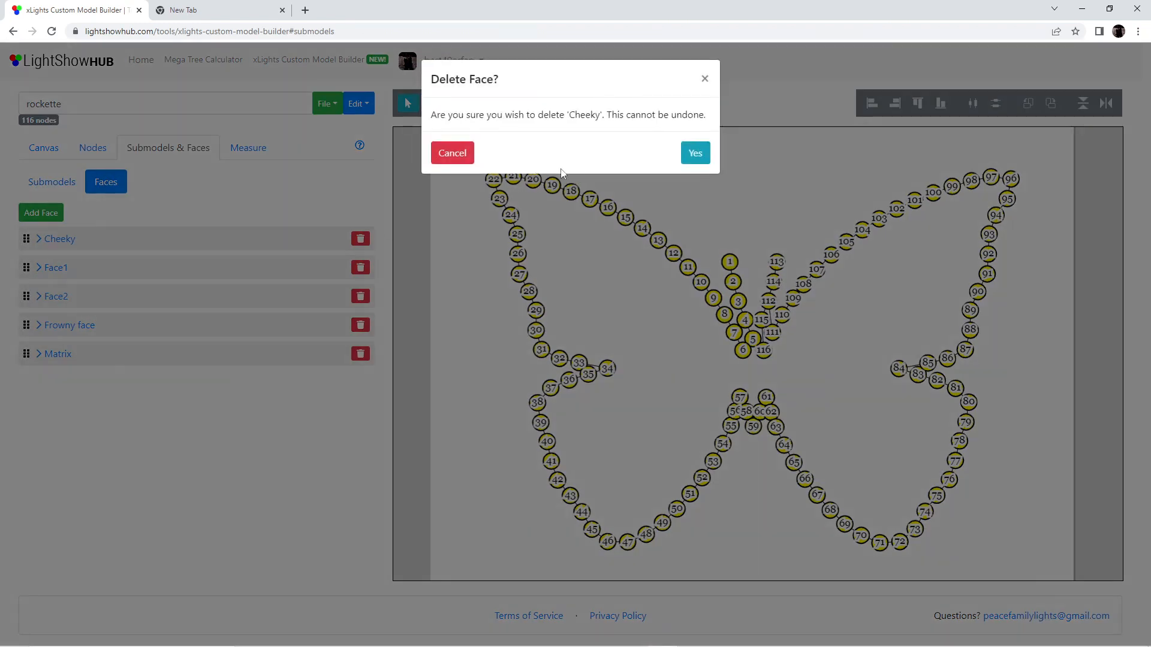
click(697, 160)
click(360, 239)
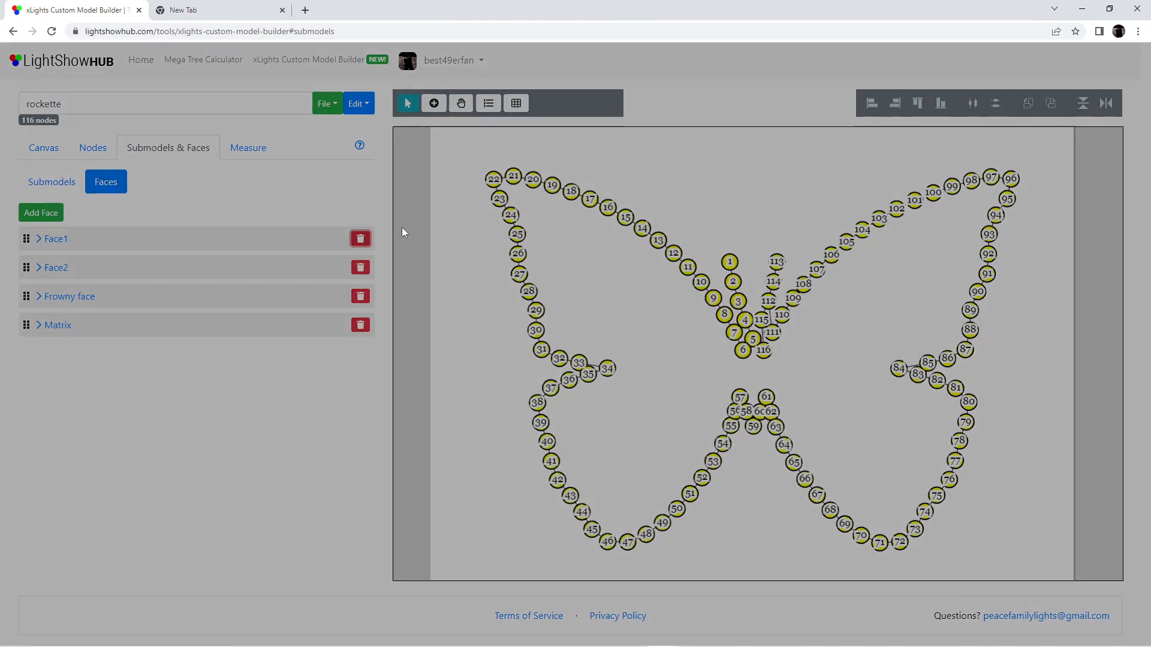
click(694, 154)
click(361, 238)
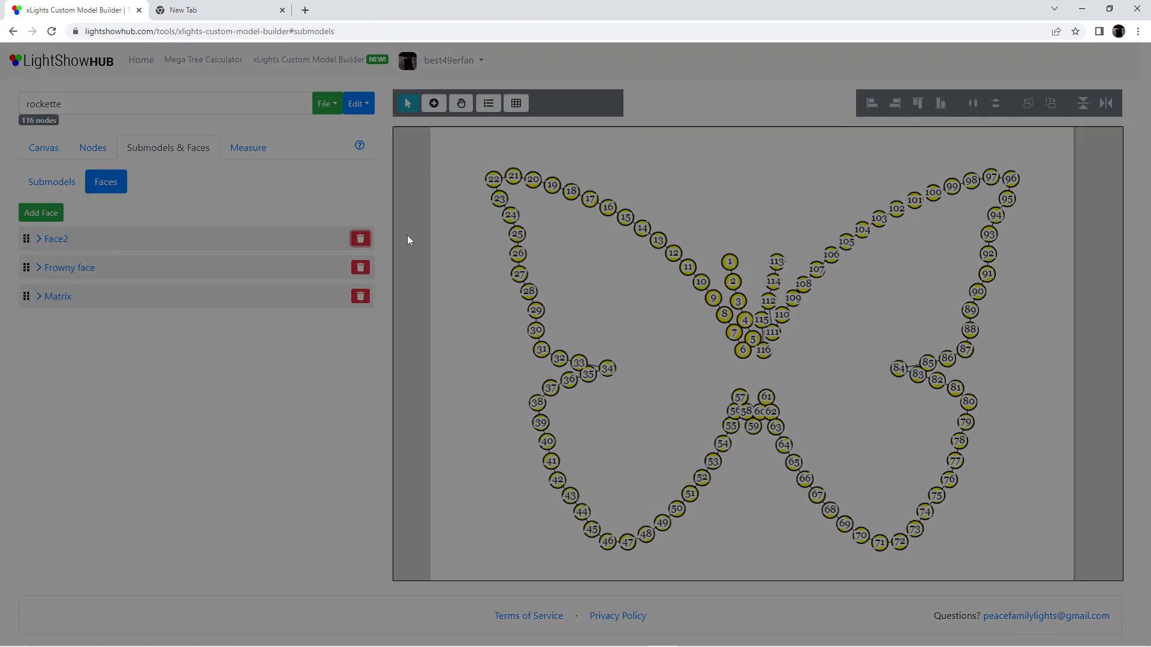
click(694, 154)
click(360, 239)
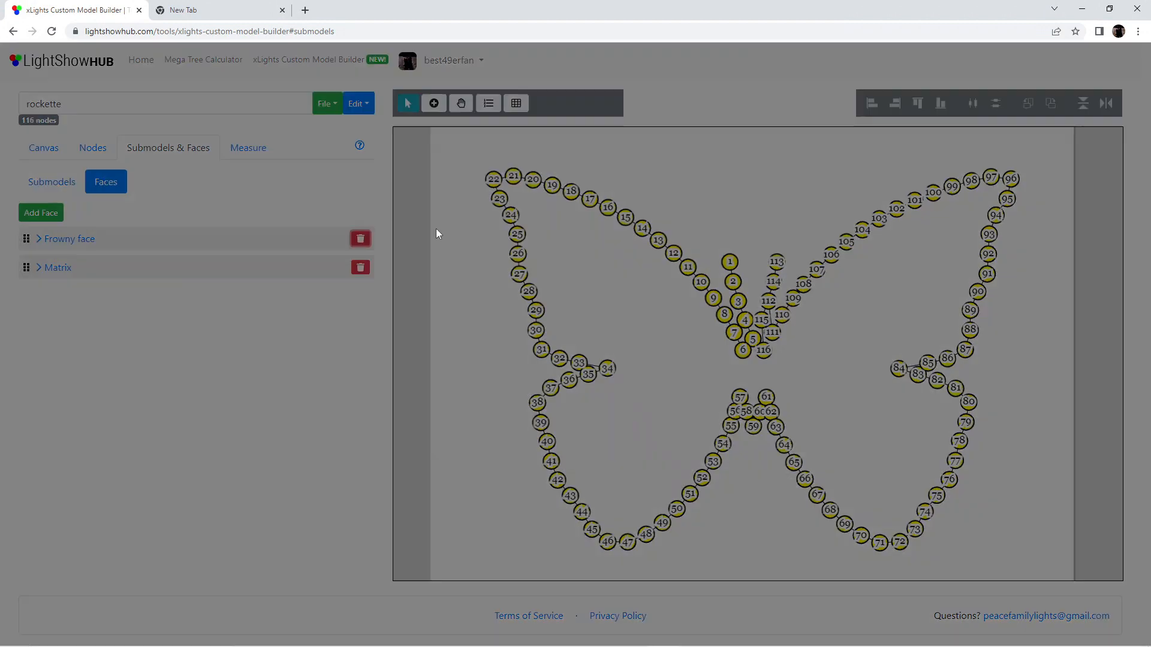
click(694, 168)
click(360, 238)
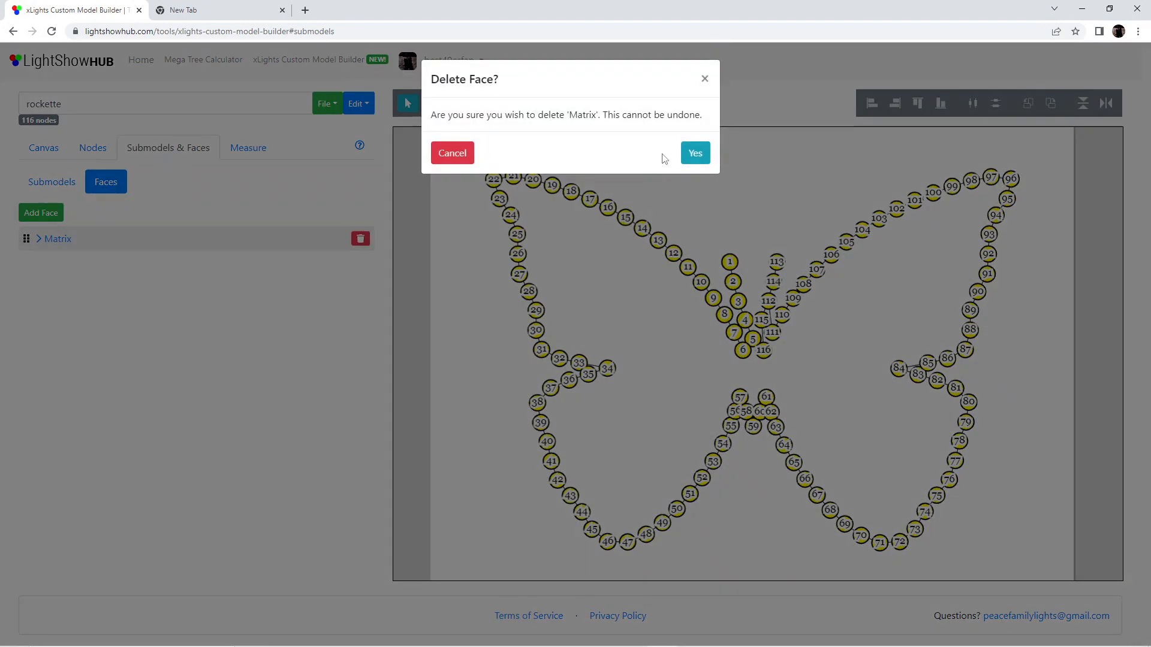
click(695, 154)
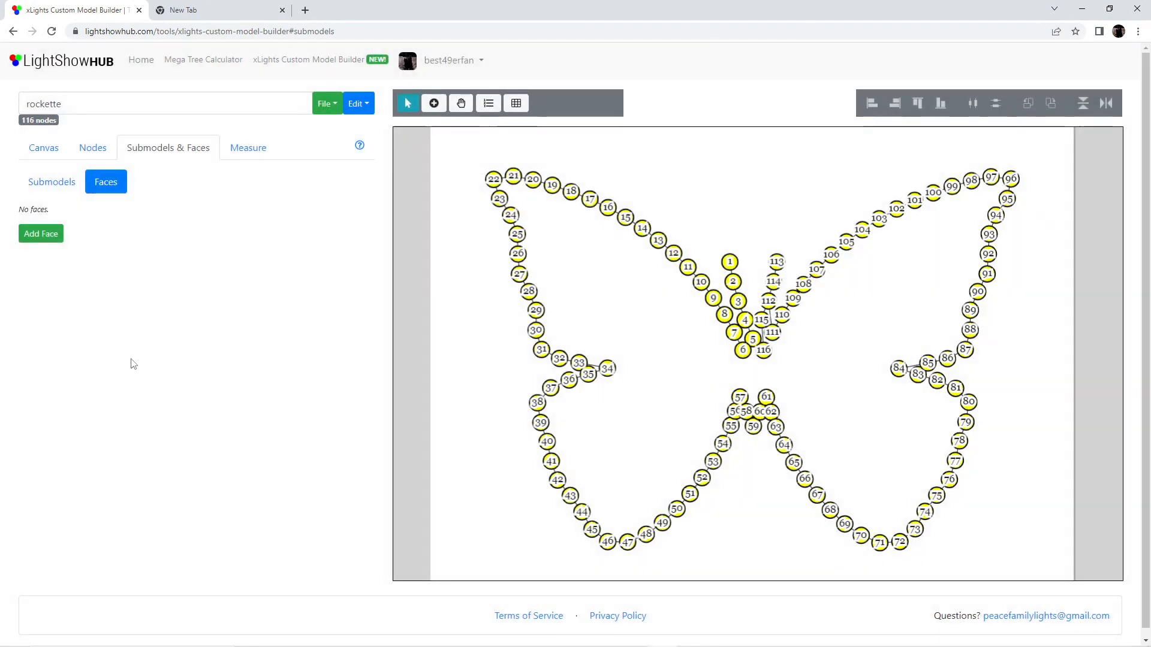
Return to the submodels and export the model as an .xmodel file under its current name
click(37, 186)
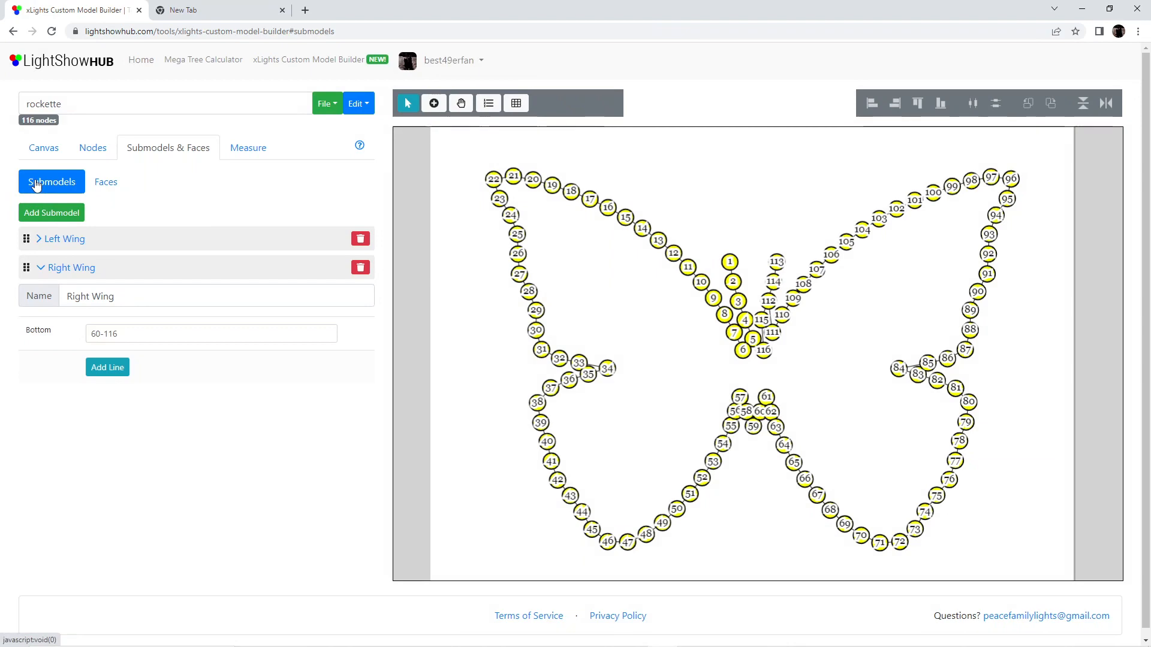
click(330, 104)
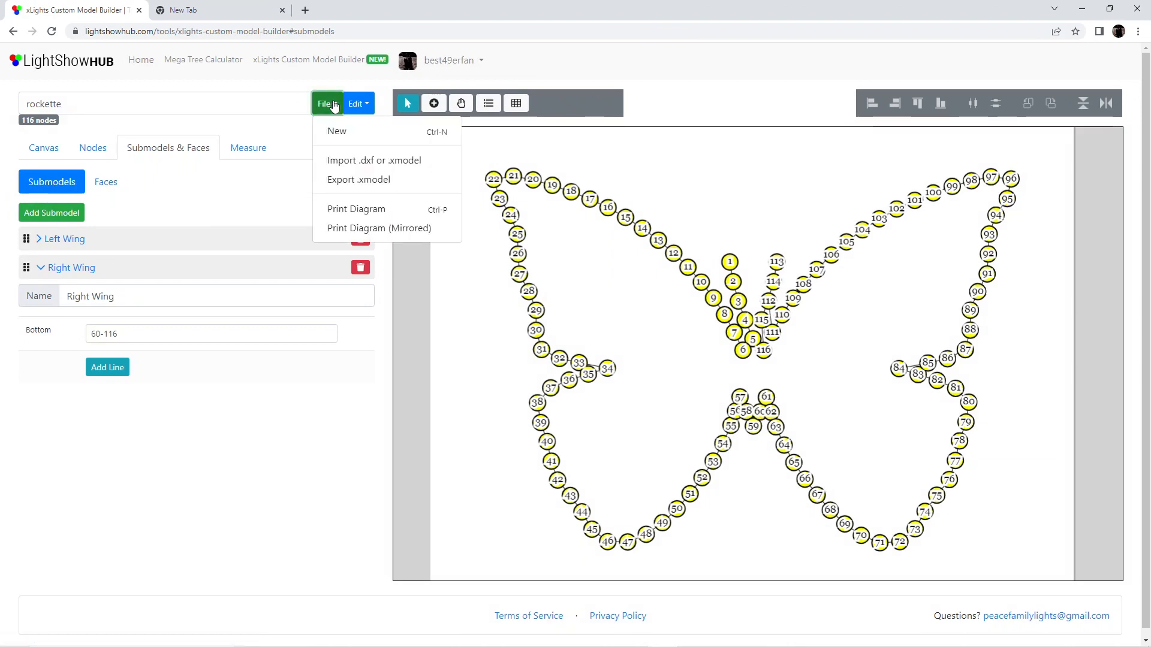
click(352, 180)
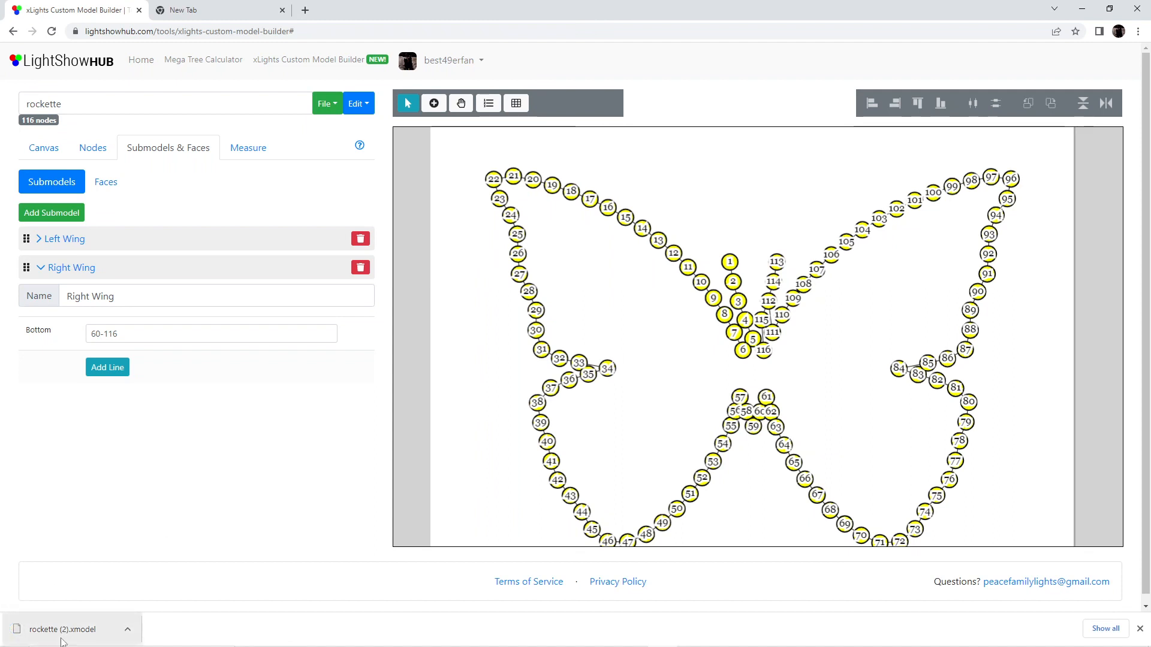
Rename the model butterfly and export it as an .xmodel file
double_click(65, 101)
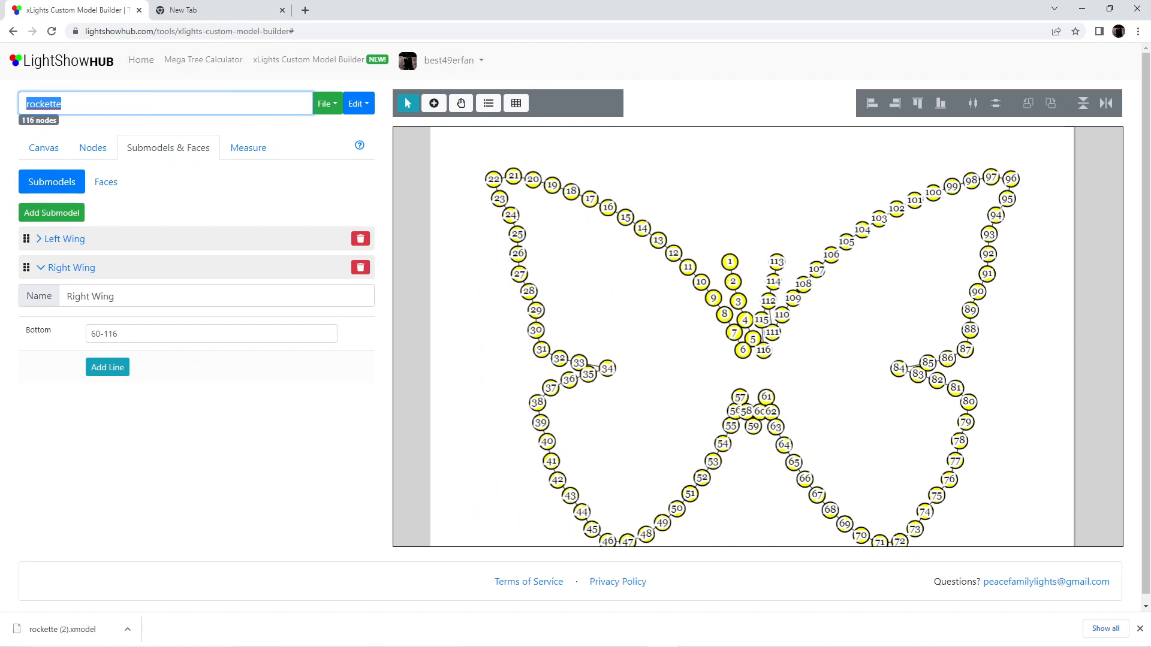
text(butterfly)
click(244, 444)
click(335, 104)
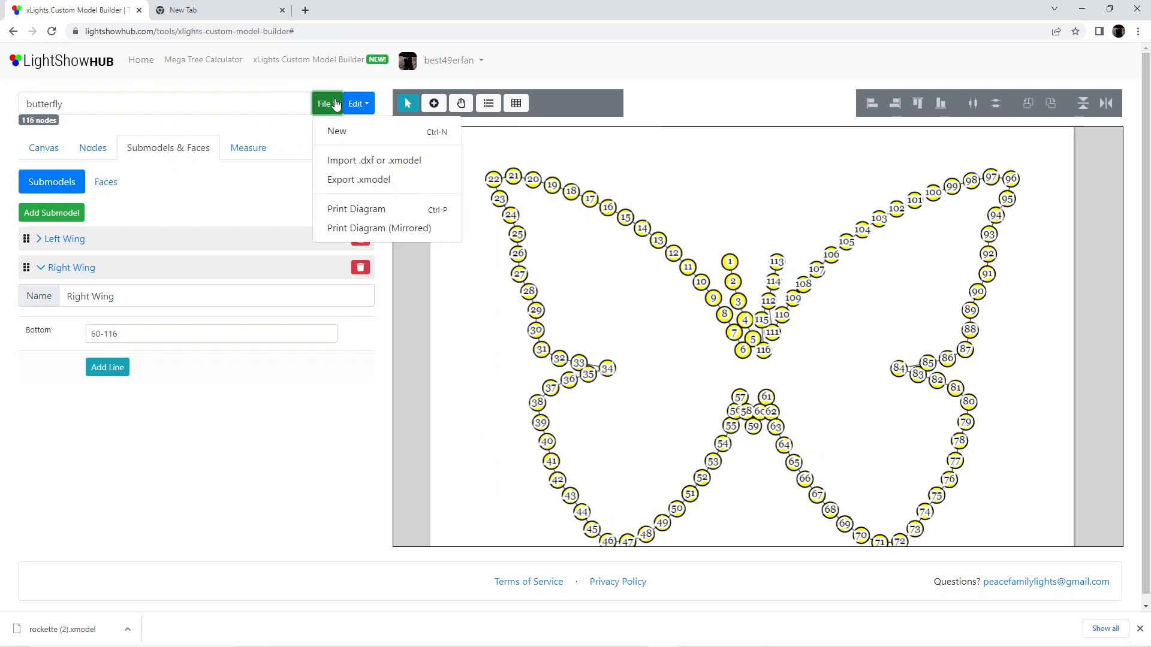
click(375, 179)
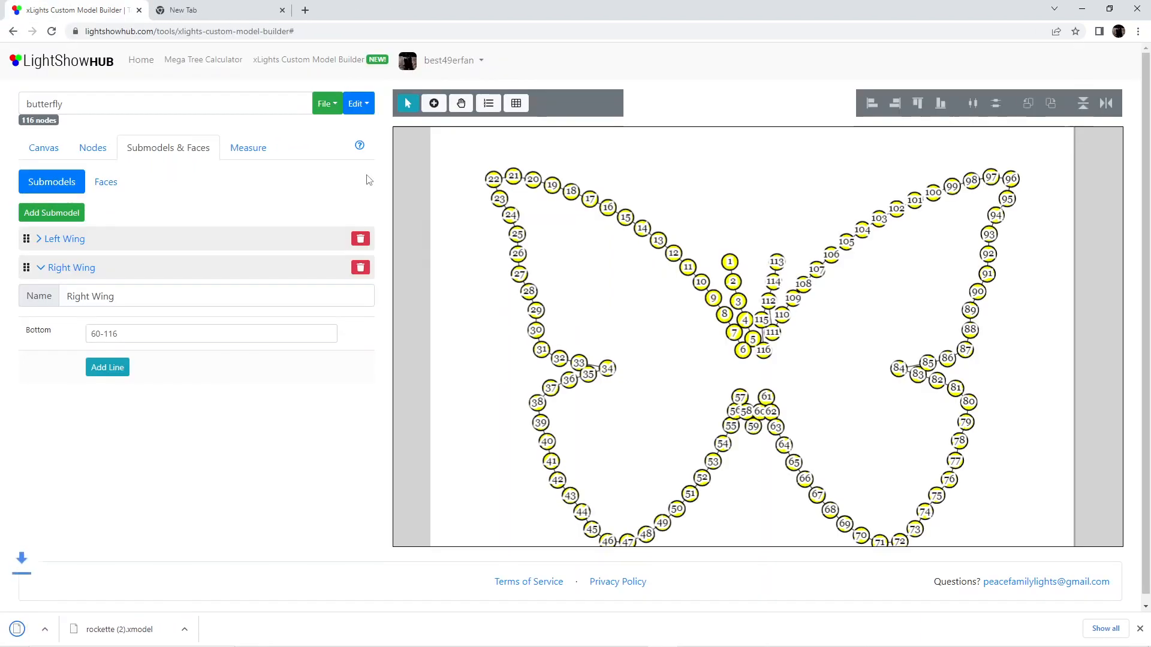
Launch xLights, dismiss the tip of the day and skip the available update this time
mouse_move(589, 640)
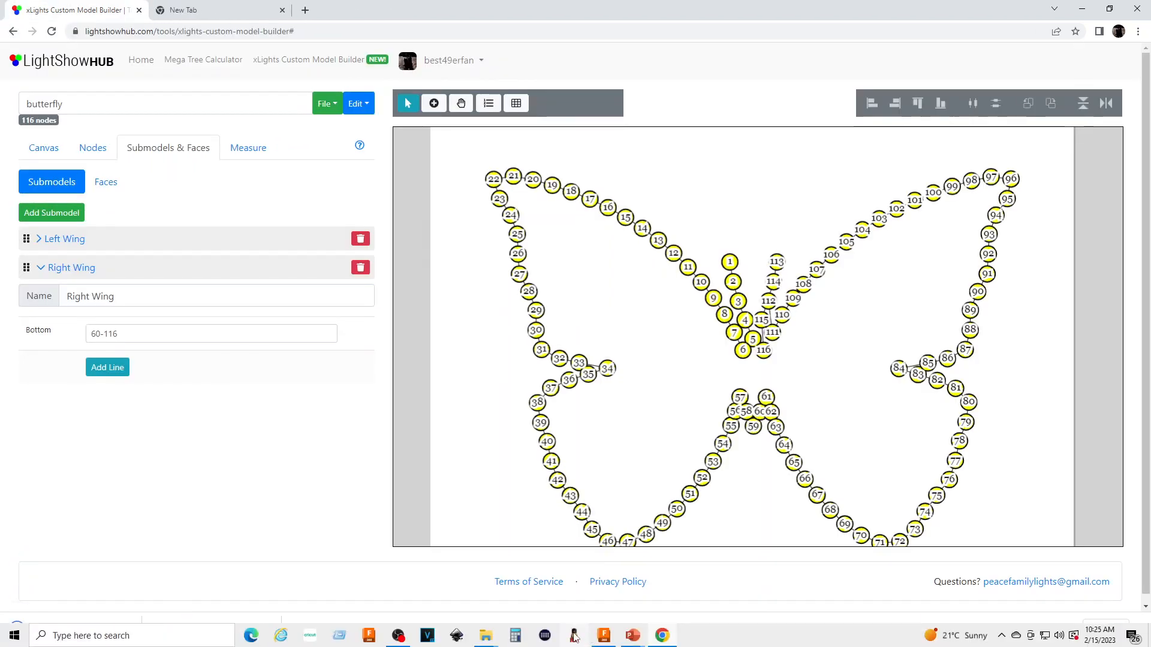
click(575, 636)
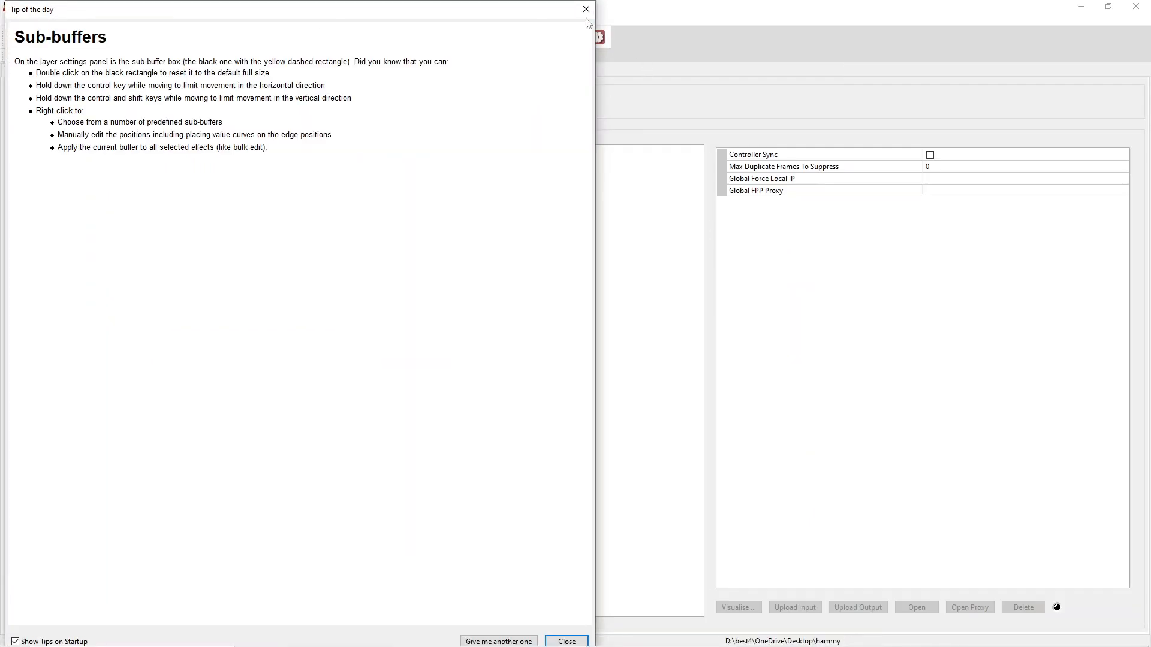
click(584, 9)
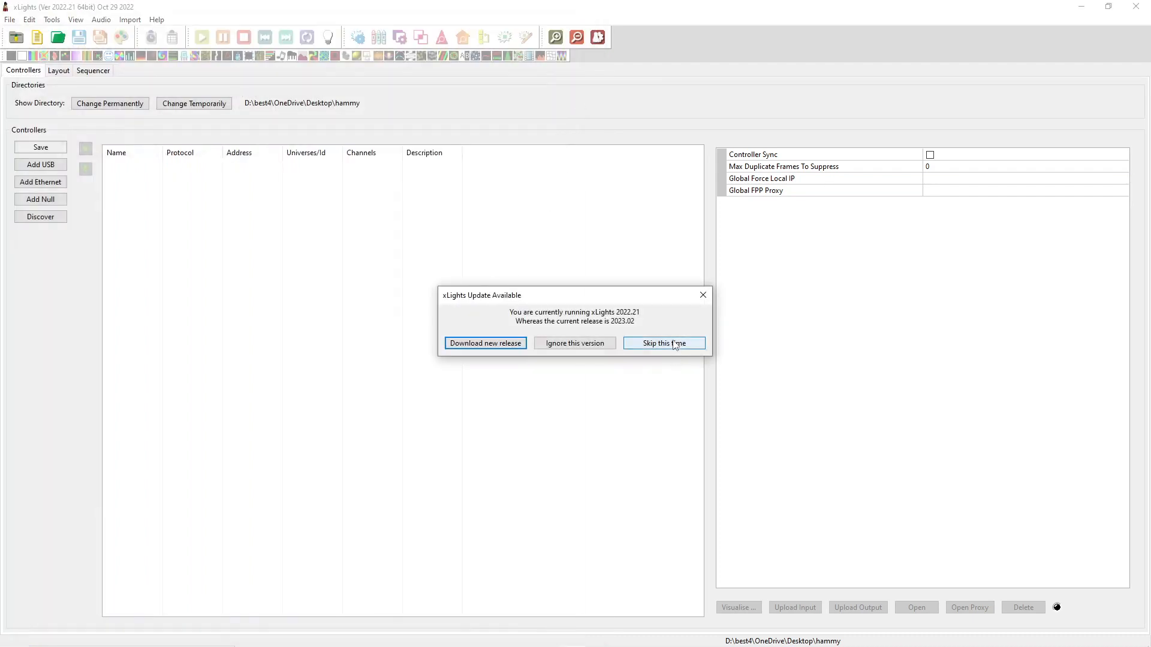
click(664, 343)
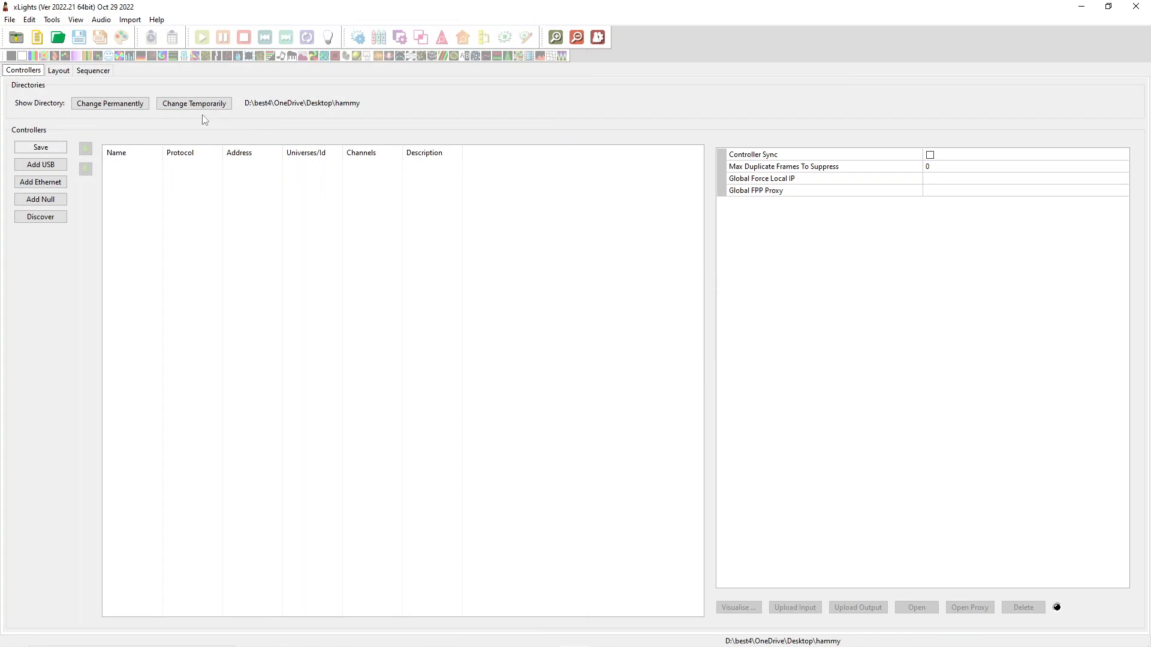
Import butterfly (1).xmodel from Downloads as a custom model, placed in an empty area of the layout above the small figure
click(58, 70)
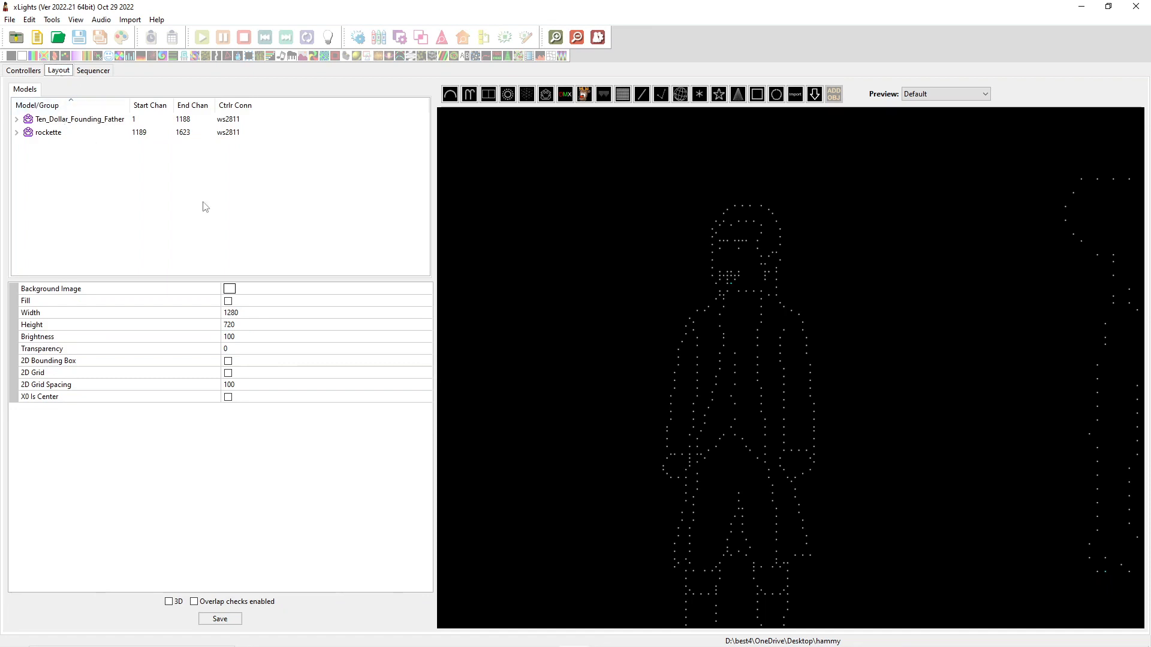
scroll(826, 381, down, 5)
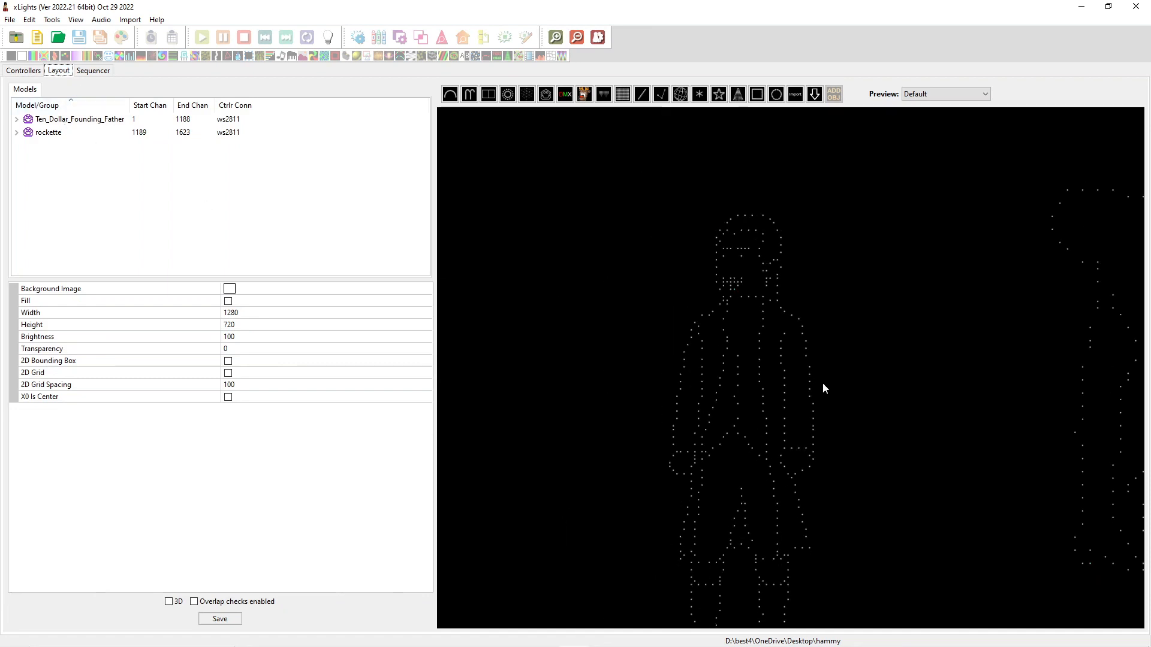
middle_drag(845, 350, 429, 455)
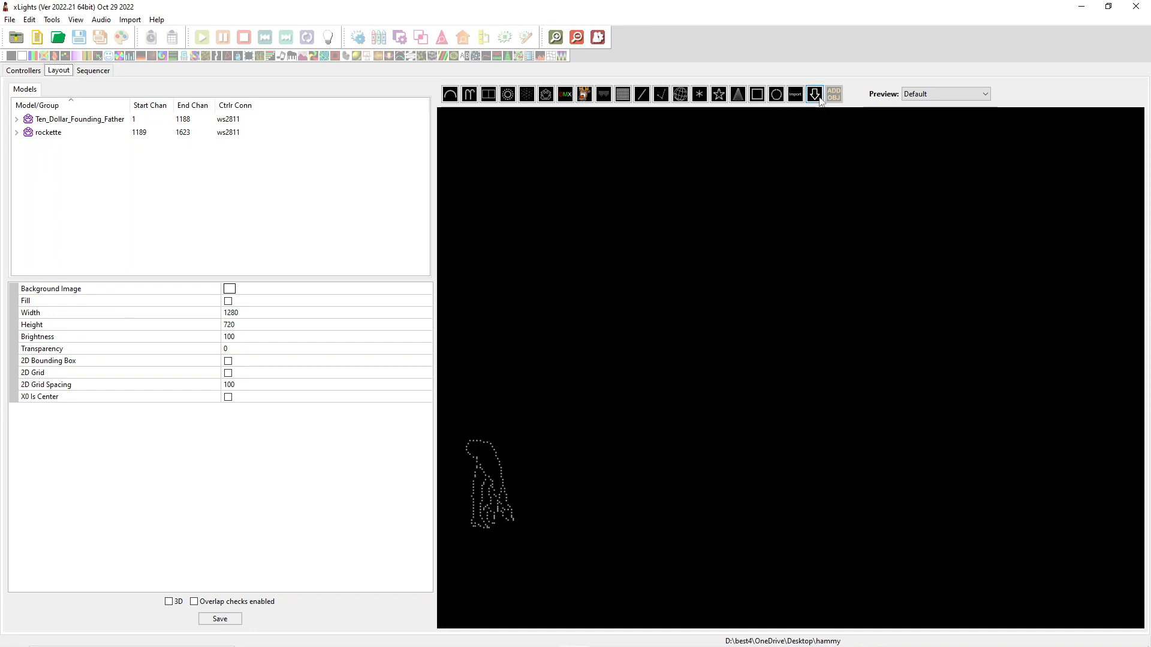
click(797, 97)
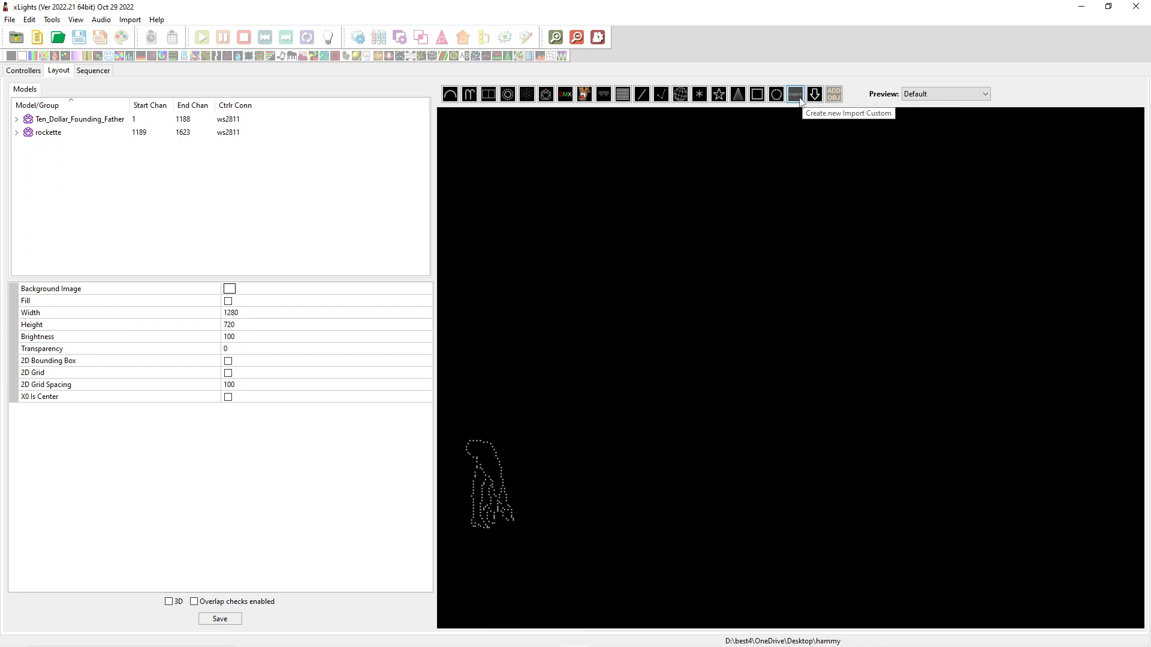
drag(573, 199, 704, 352)
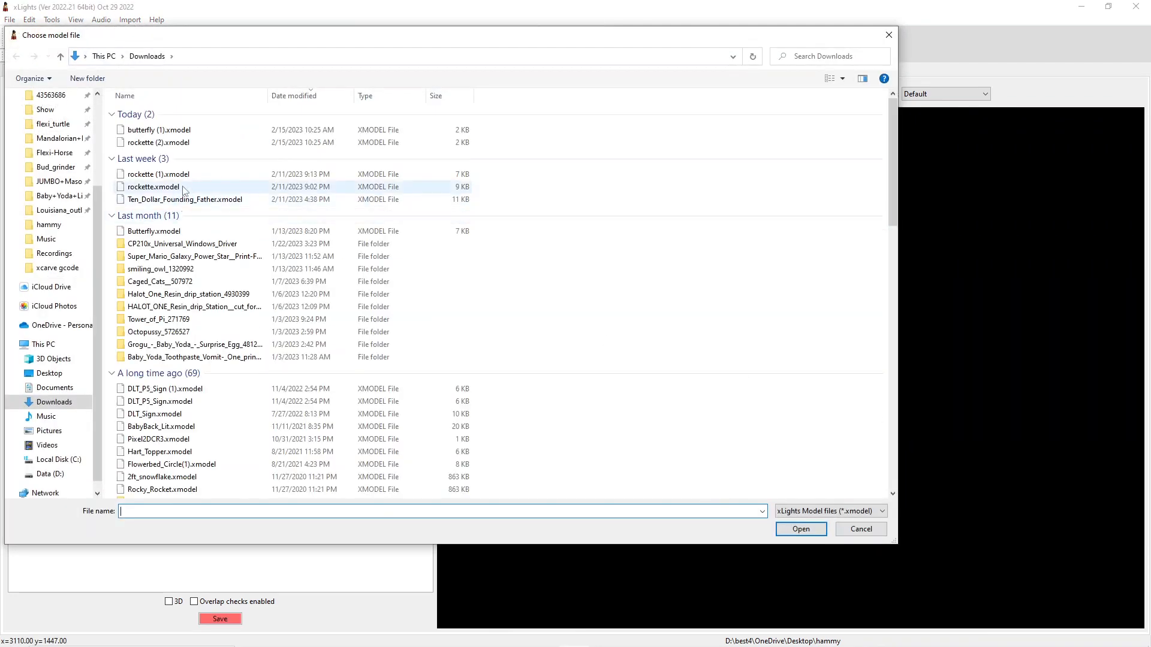
click(159, 130)
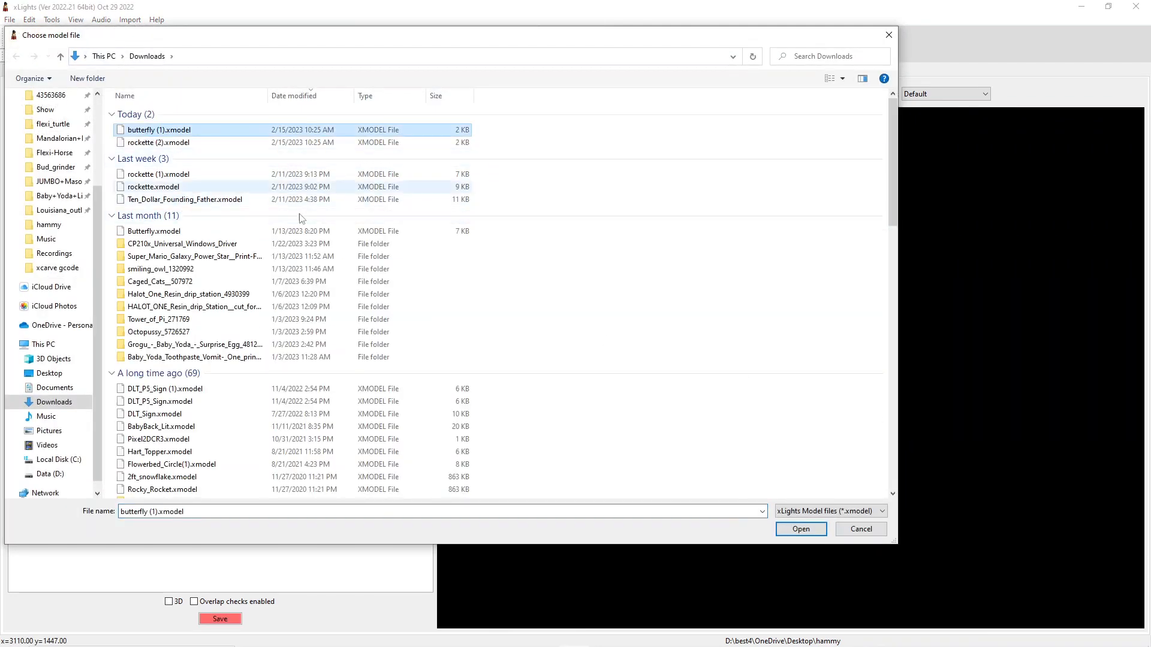
click(803, 529)
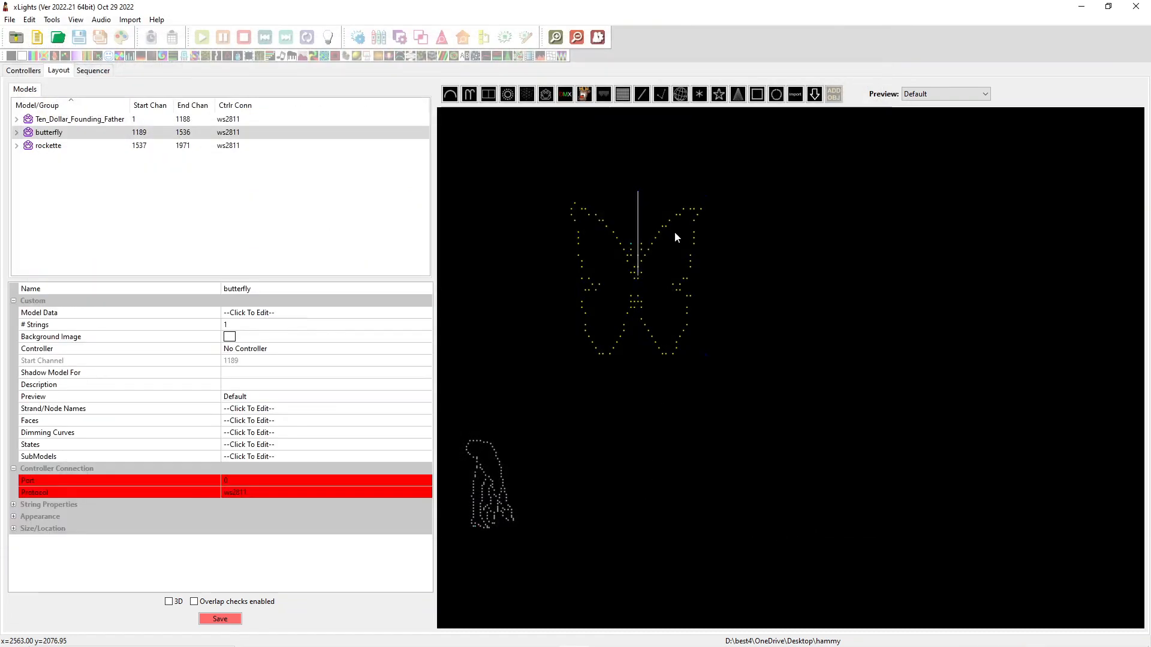
Try to open the butterfly model's submodel editor, and save the layout
scroll(683, 285, up, 5)
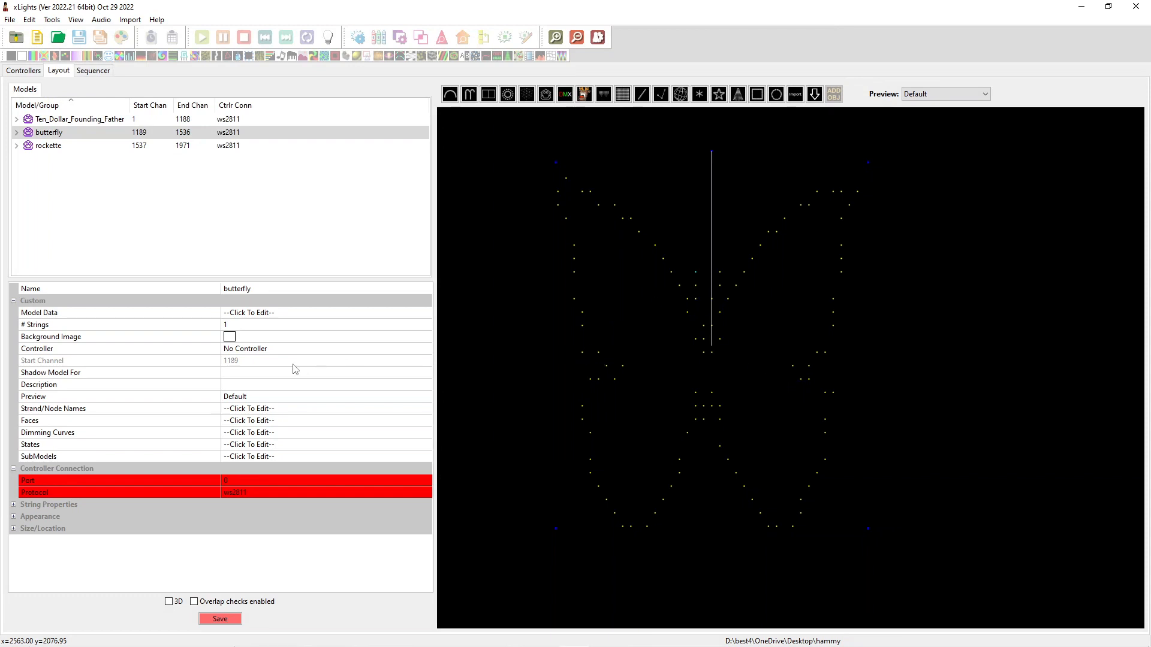
click(259, 457)
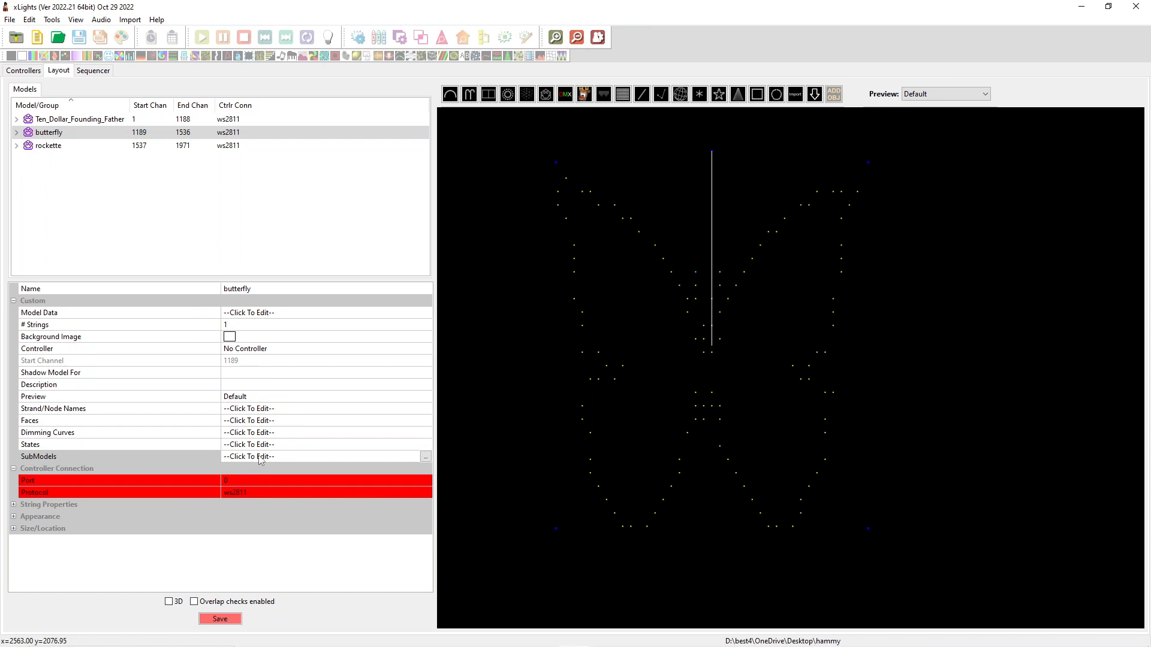
click(423, 457)
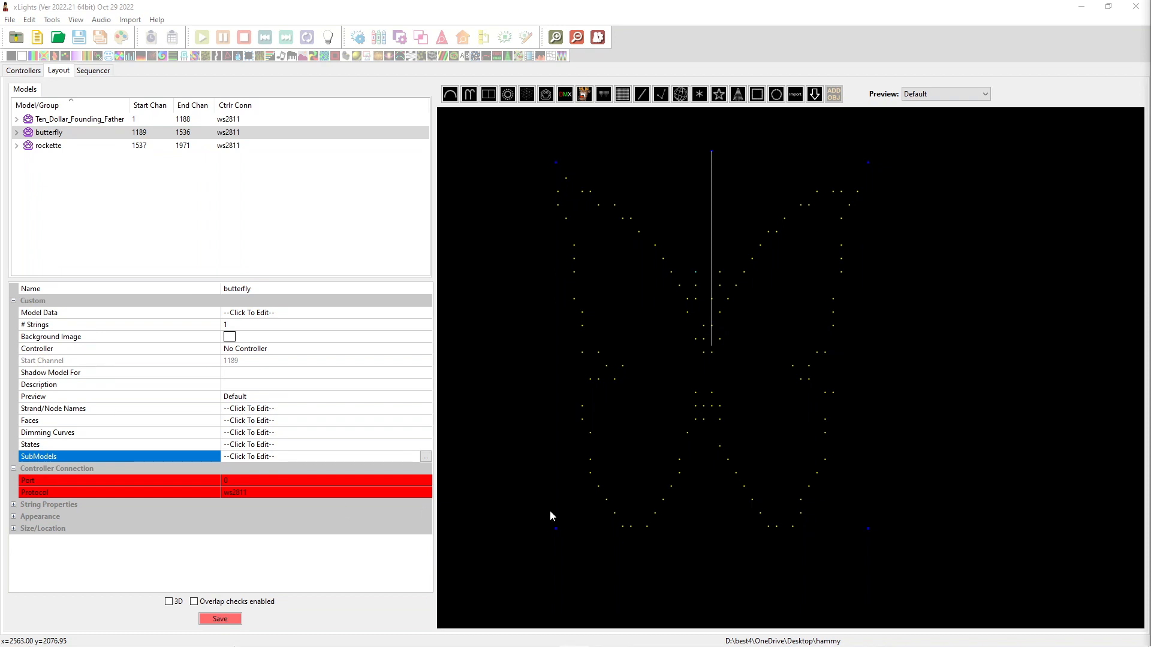
click(228, 619)
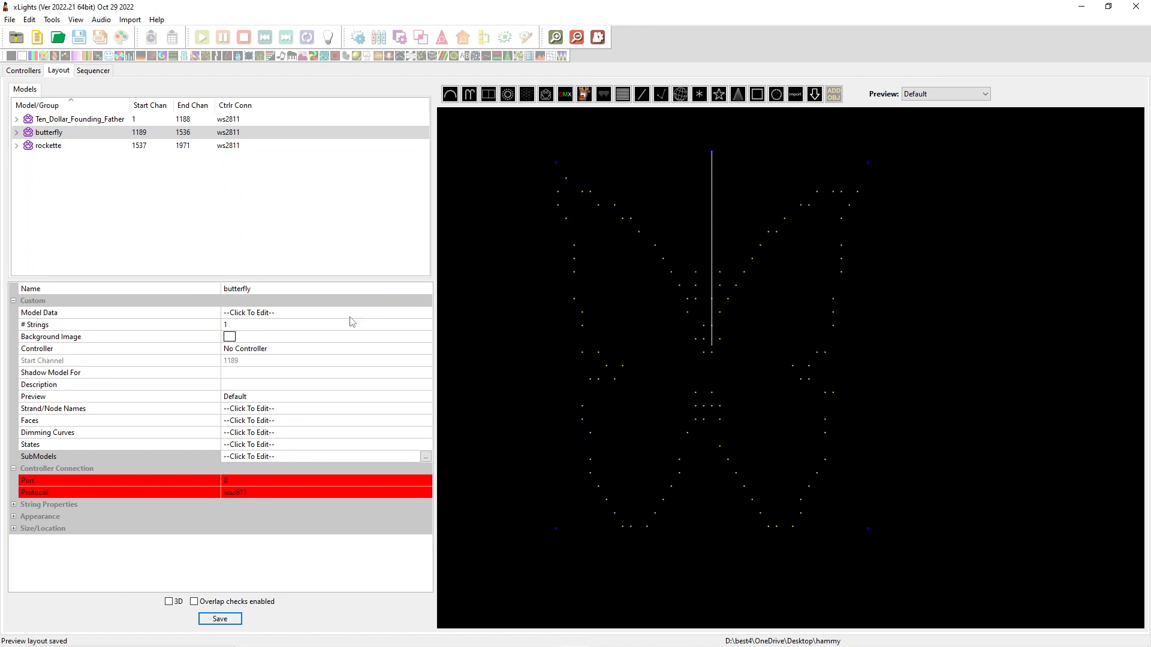
Try again to open the butterfly's submodel editor and bring its off-screen window into view
click(424, 457)
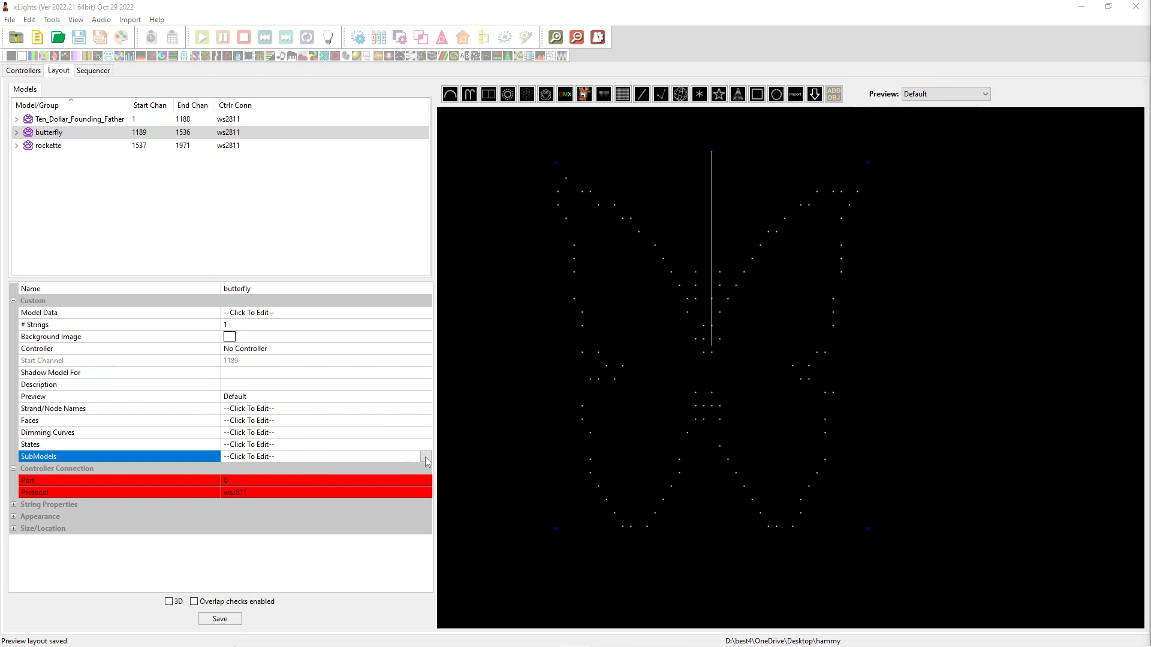
click(426, 458)
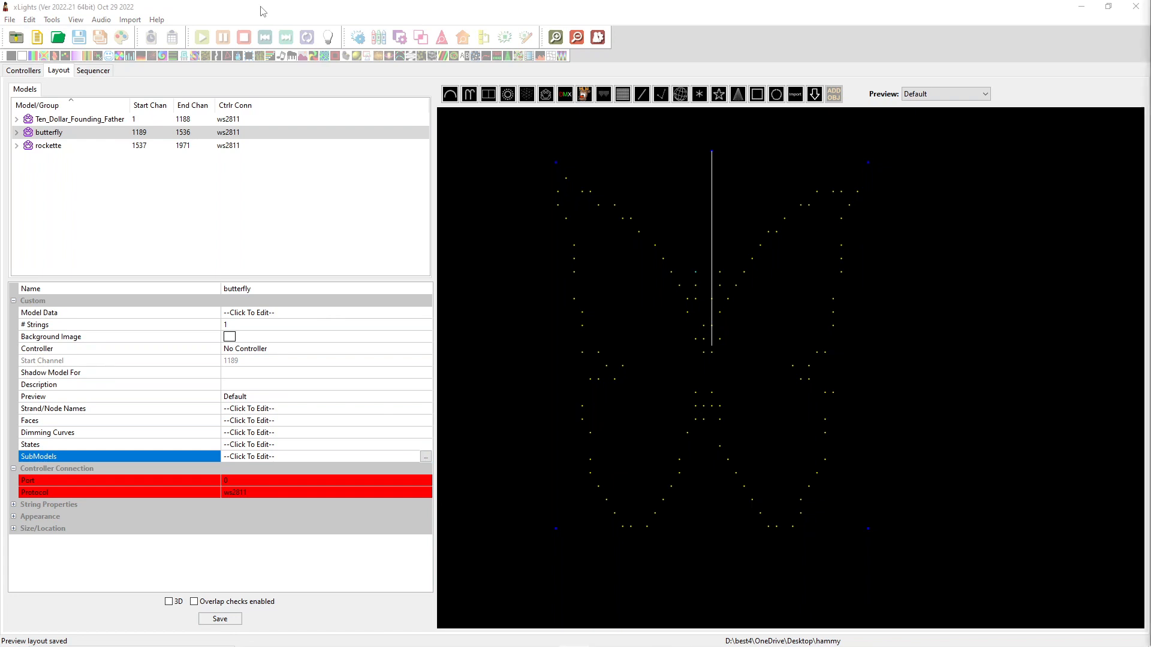
mouse_move(312, 646)
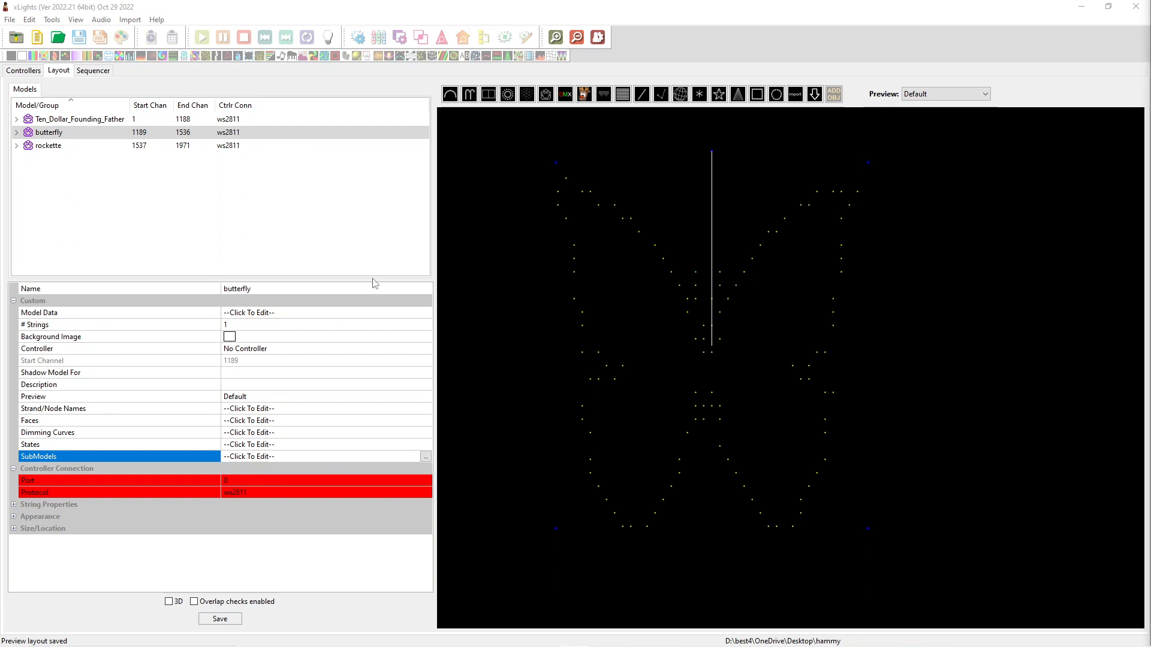
mouse_move(195, 637)
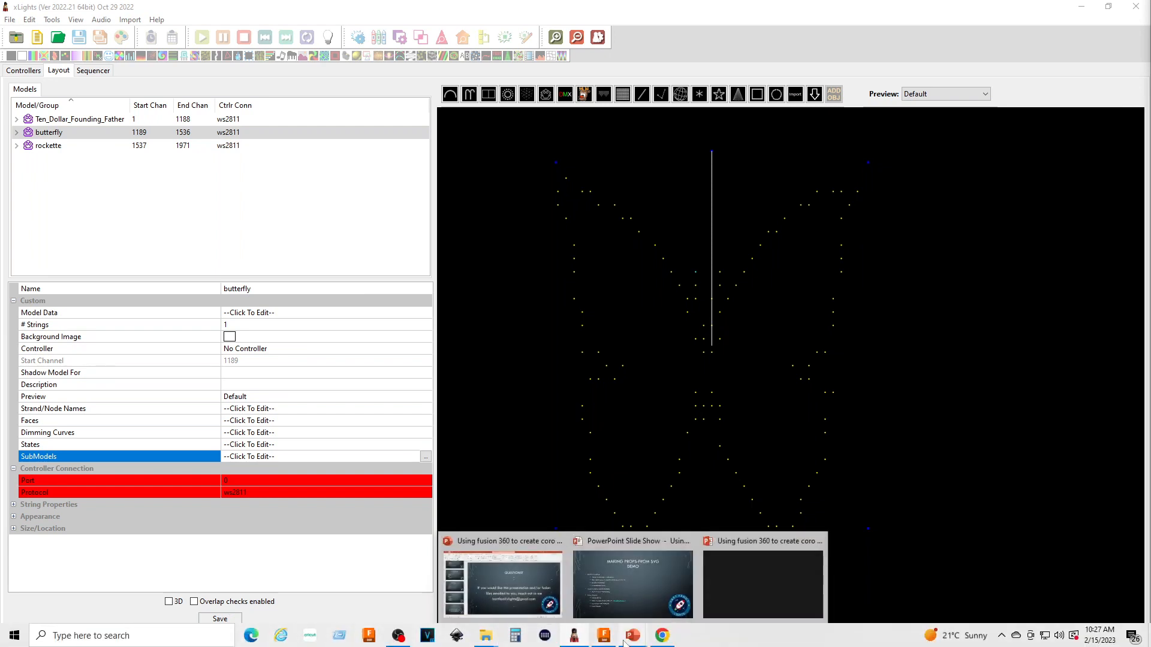
mouse_move(571, 640)
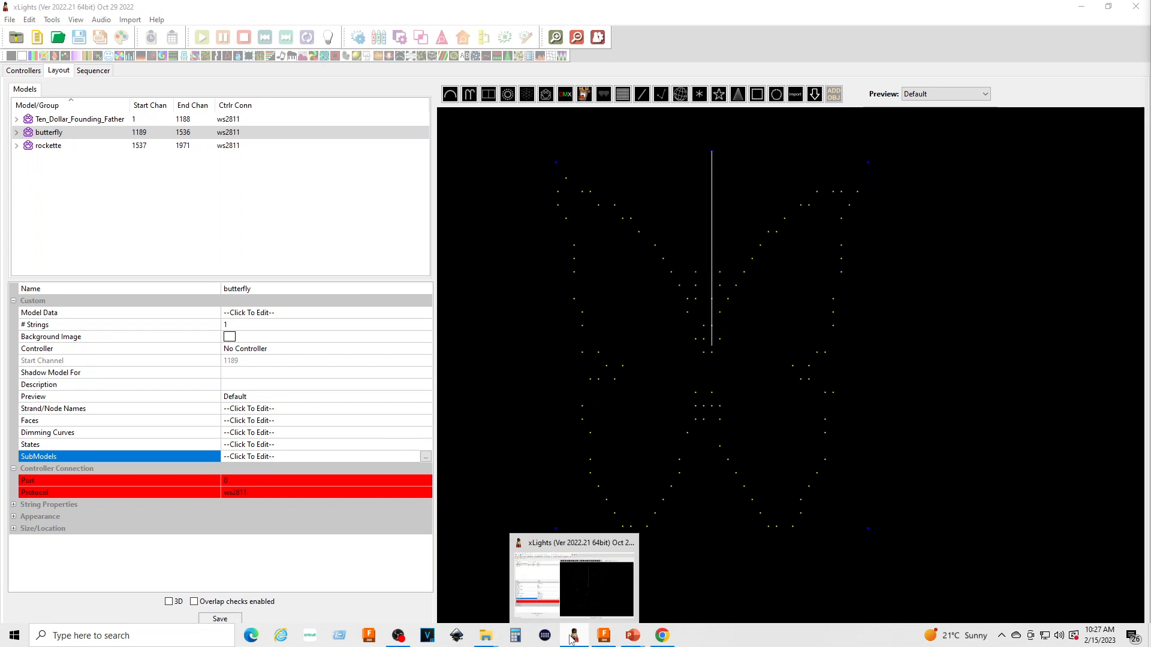
click(571, 539)
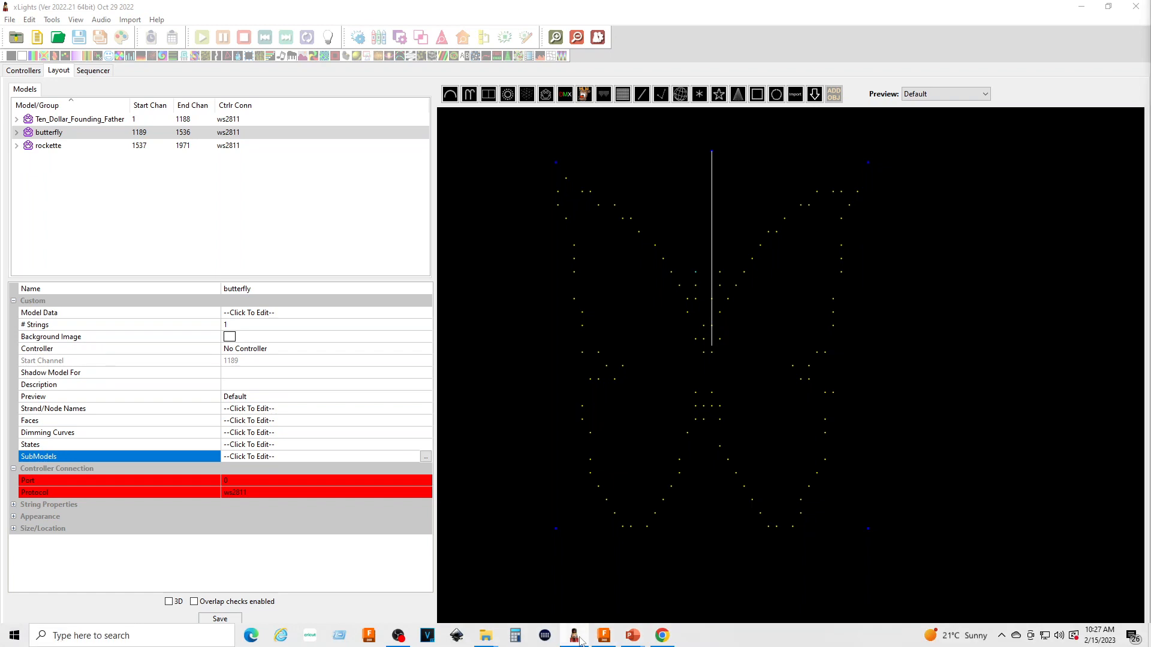
Force xLights to close by ending the xLights.exe task in Task Manager, and close Task Manager
right_click(581, 640)
click(565, 618)
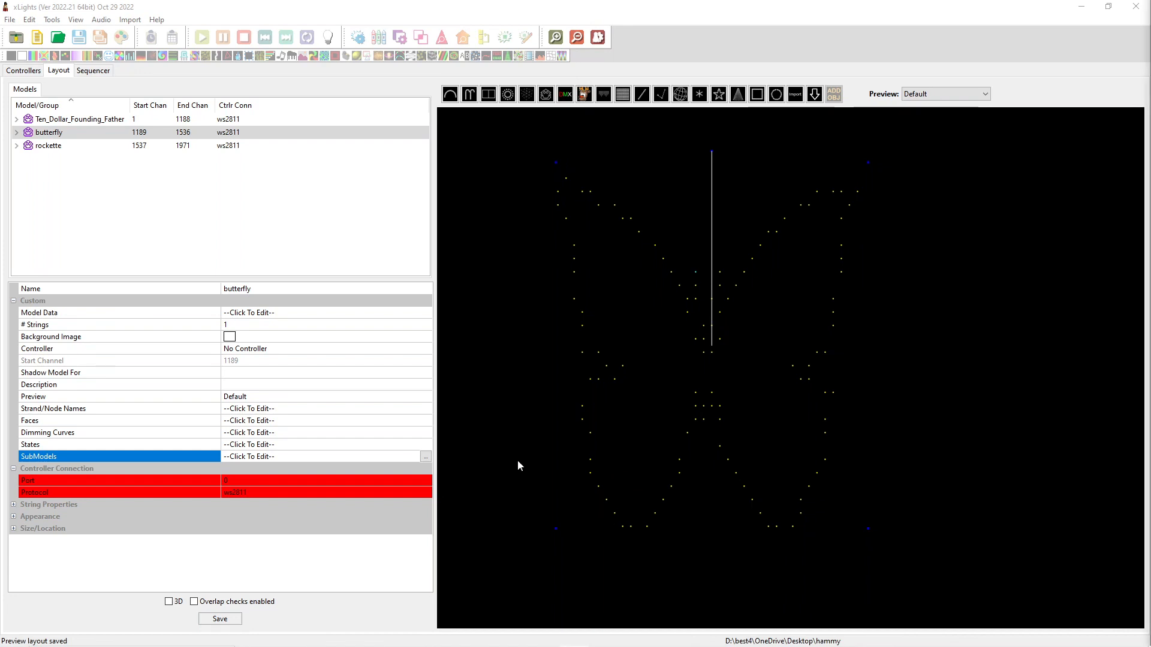
mouse_move(479, 643)
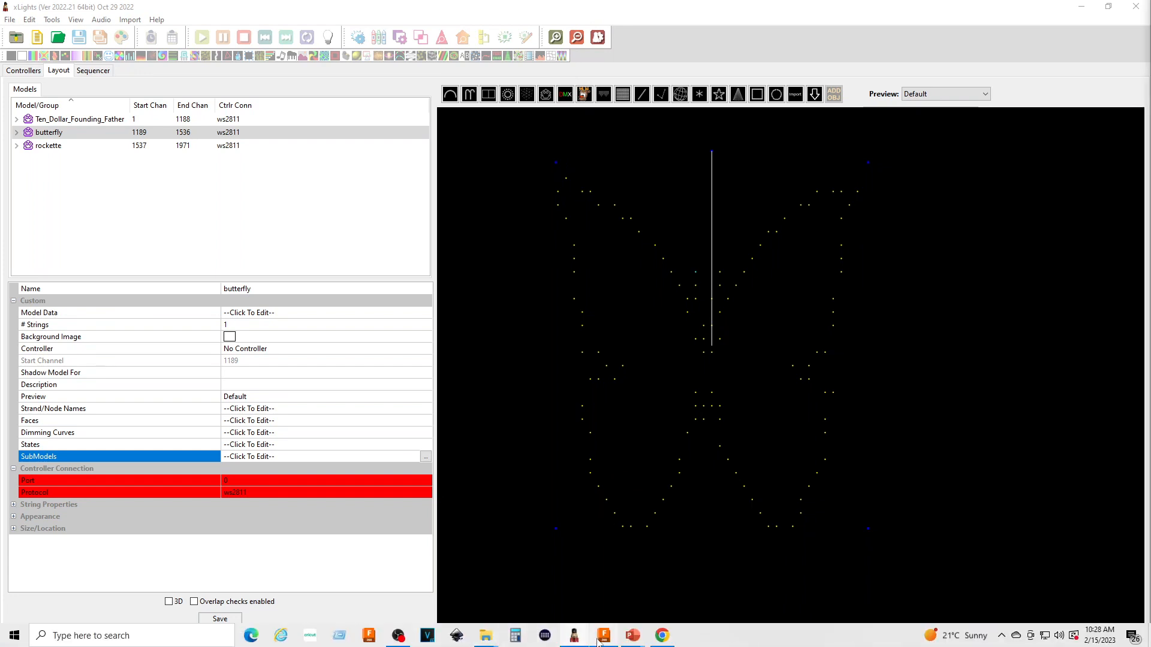
right_click(574, 636)
click(565, 613)
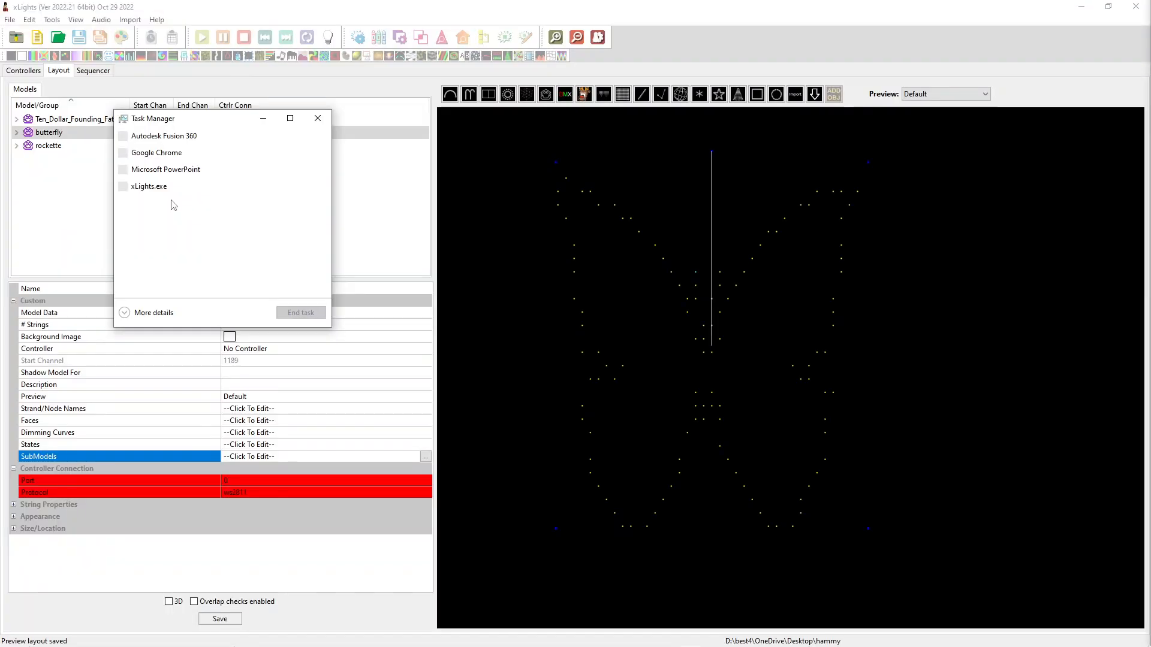
click(166, 220)
click(309, 311)
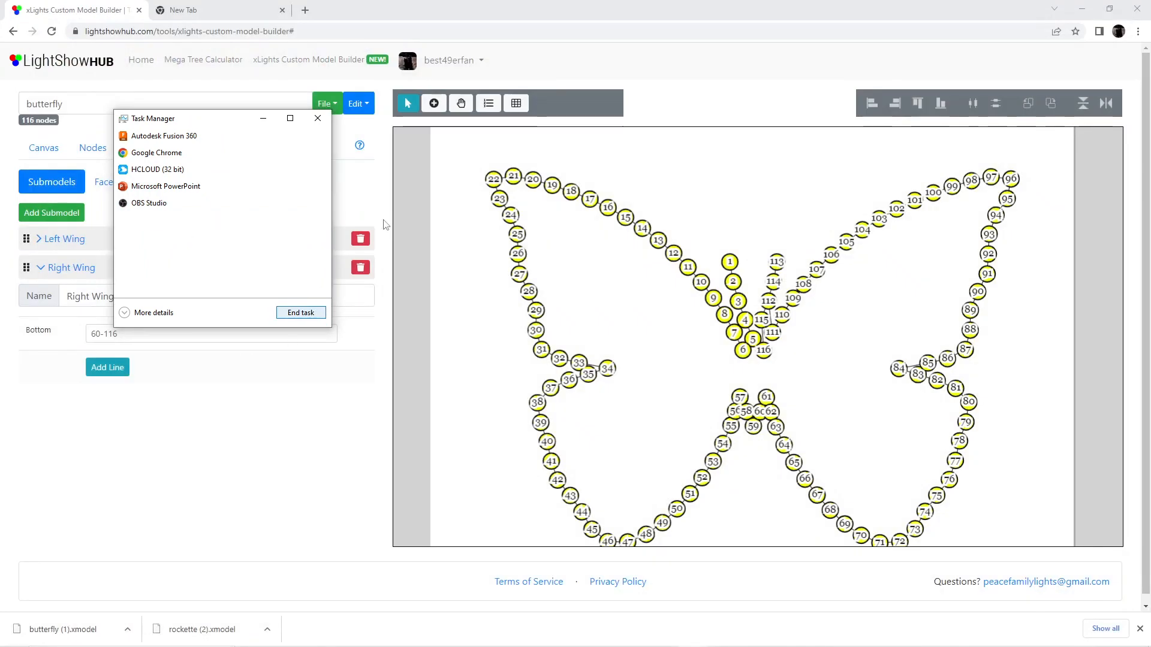
click(317, 118)
Relaunch xLights, dismiss the tip of the day and skip the available update this time
mouse_move(336, 646)
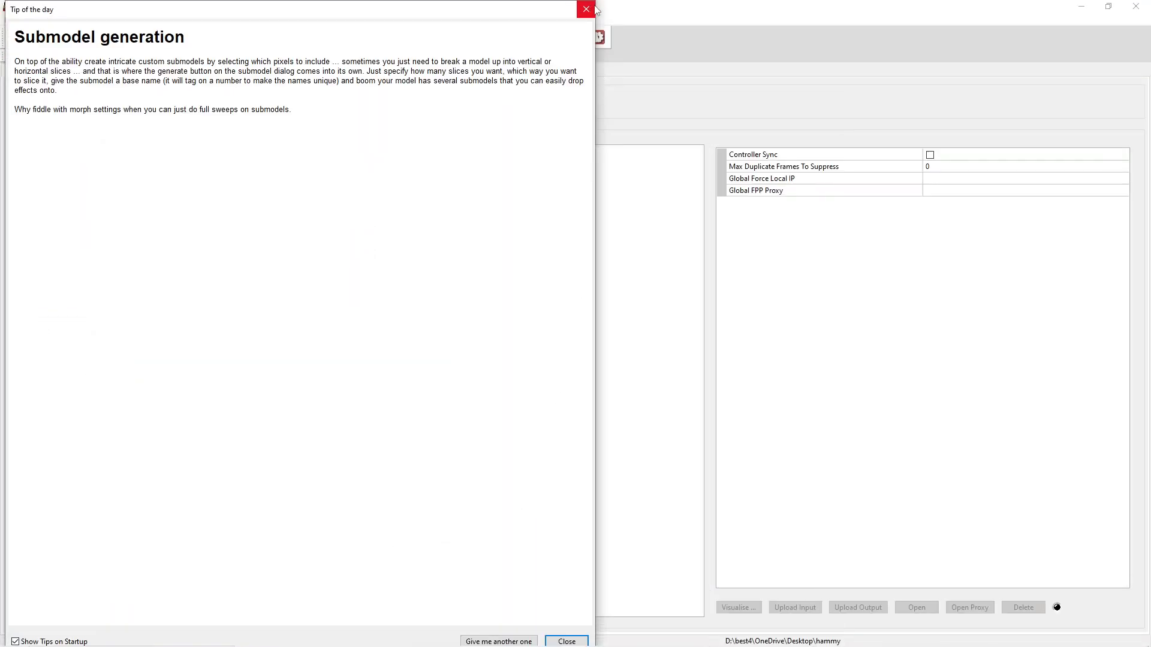
click(594, 8)
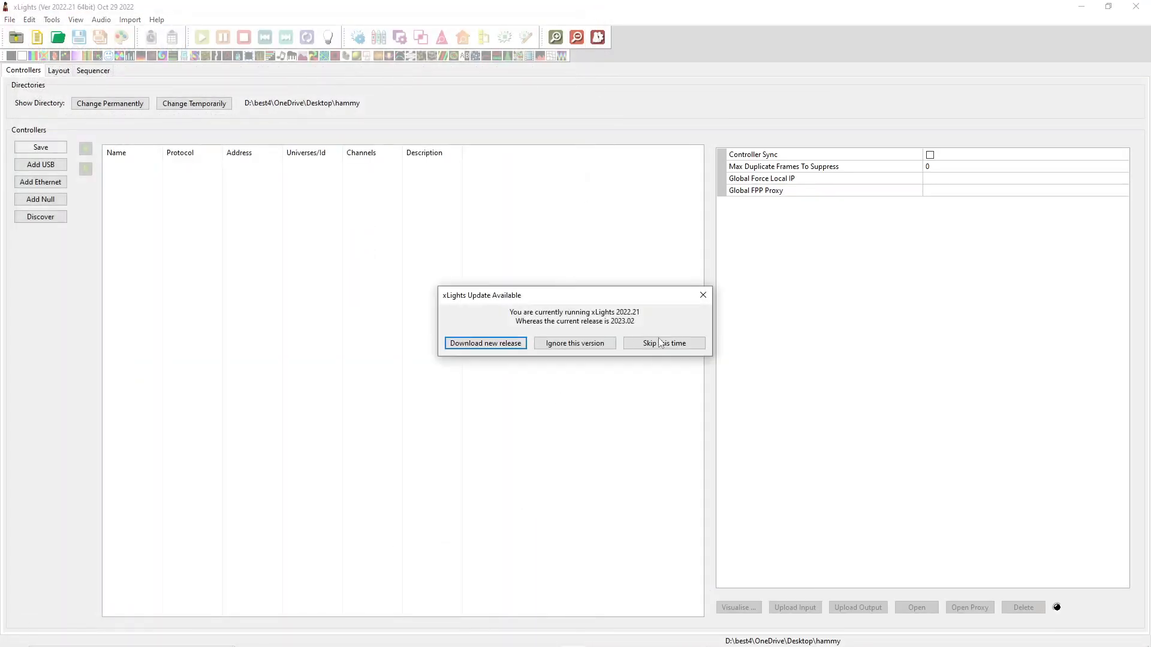
click(659, 343)
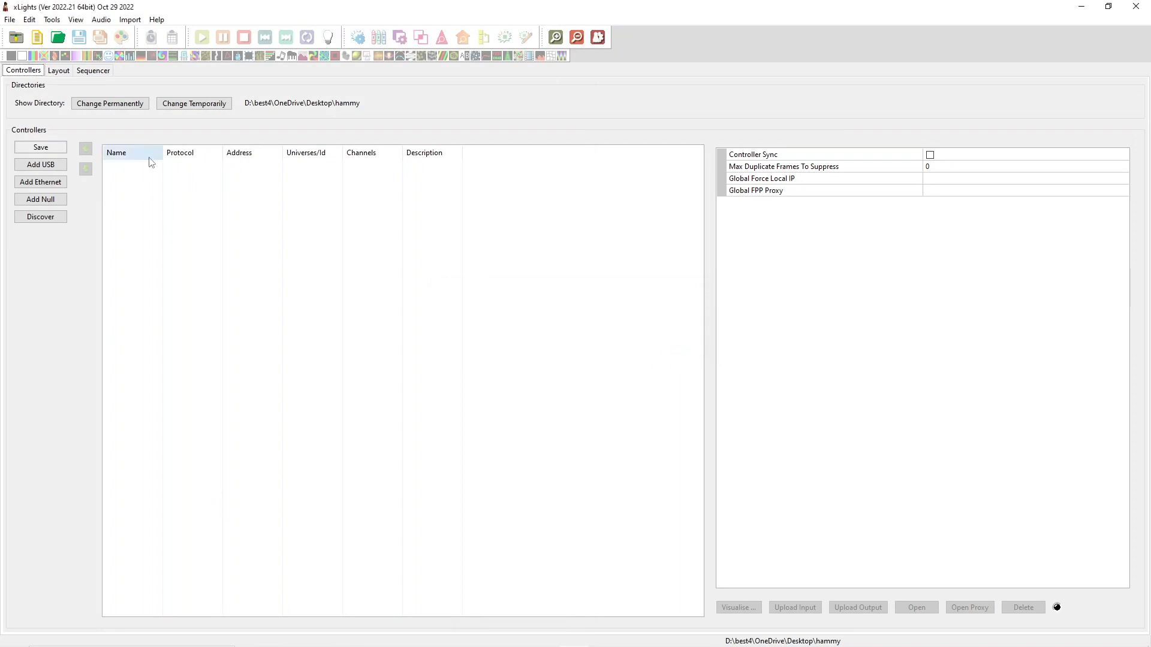
Select the butterfly model in the layout and open its submodel editor, bringing the editor window fully into view
click(60, 71)
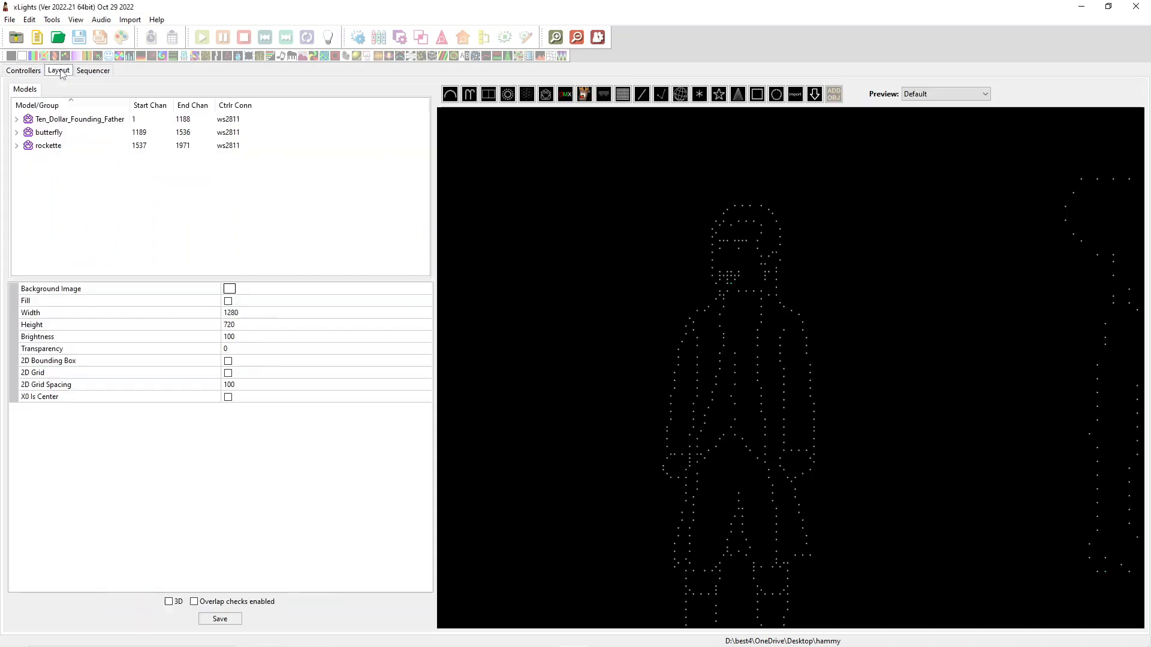
click(52, 134)
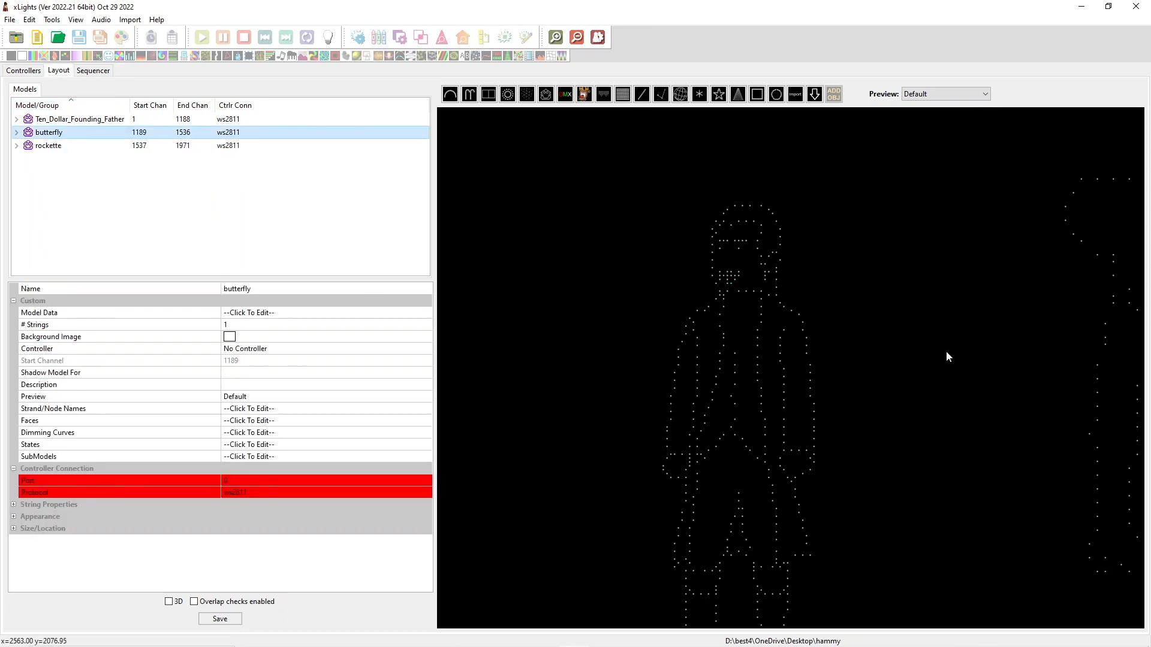
scroll(931, 376, down, 15)
middle_drag(971, 270, 569, 431)
scroll(675, 432, up, 5)
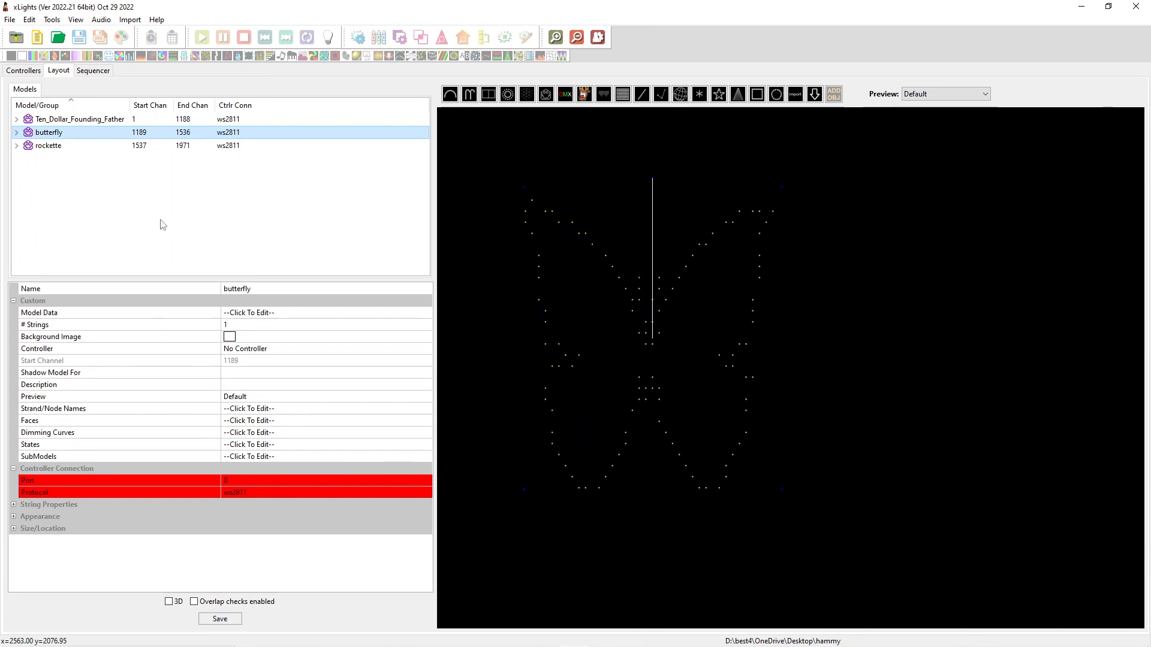
click(273, 459)
click(423, 456)
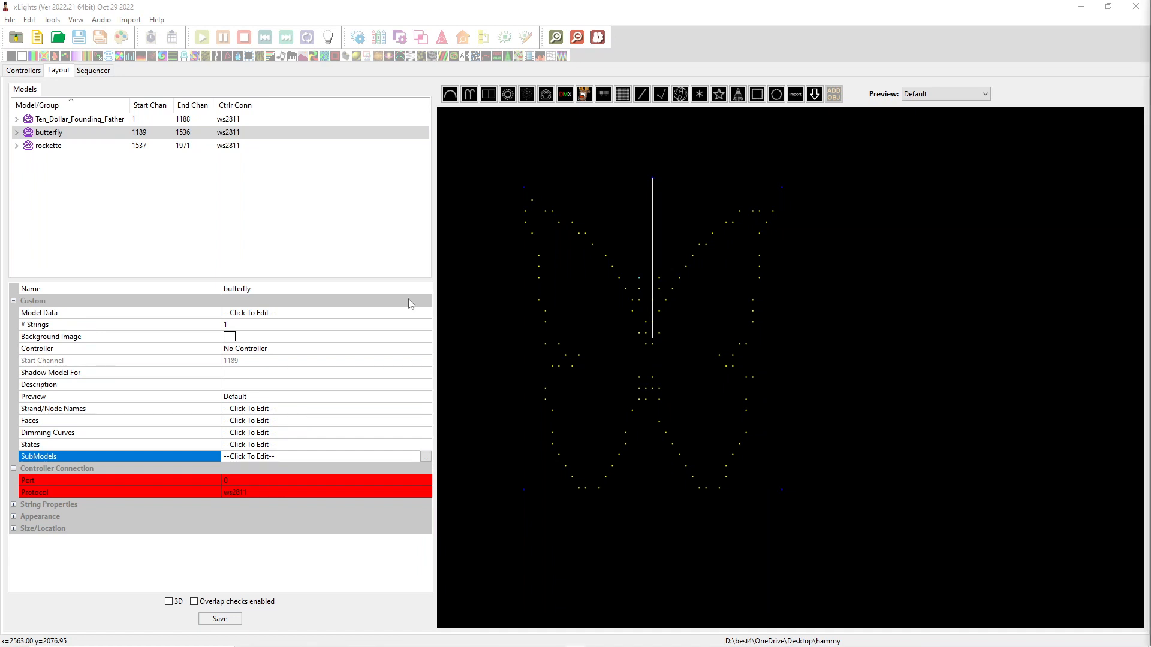
mouse_move(298, 642)
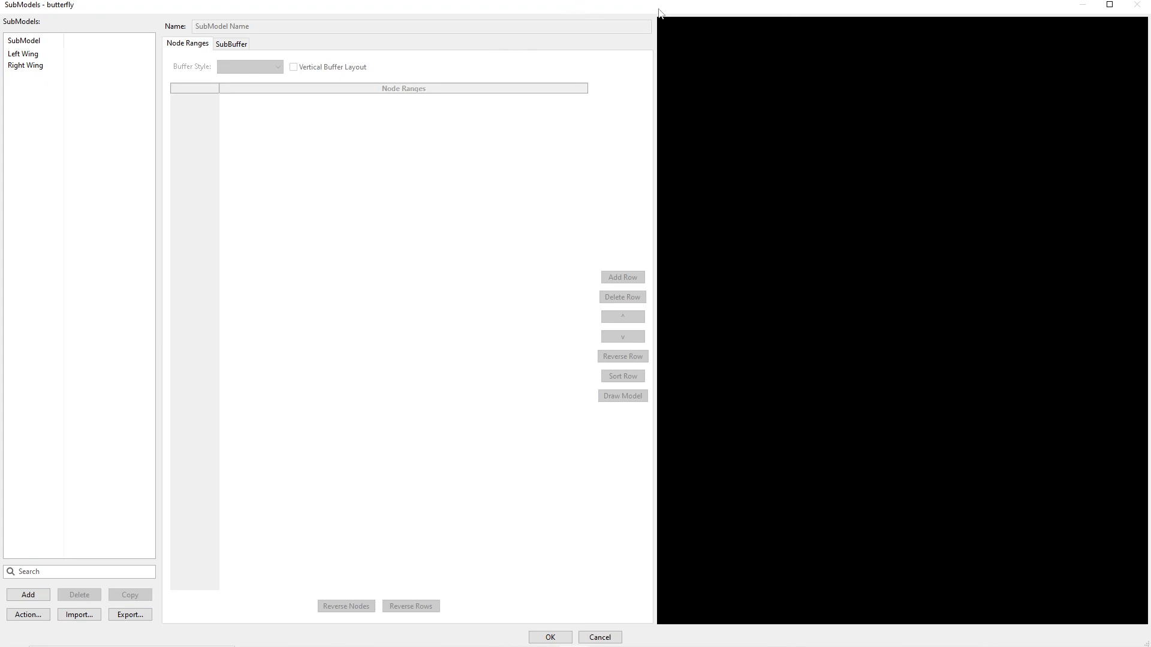
mouse_move(985, 12)
mouse_down()
mouse_move(1082, 35)
mouse_move(1001, 18)
mouse_move(992, 1)
mouse_up()
Inspect the nodes assigned to the Left Wing and Right Wing submodels, and leave the editor without changes
click(26, 55)
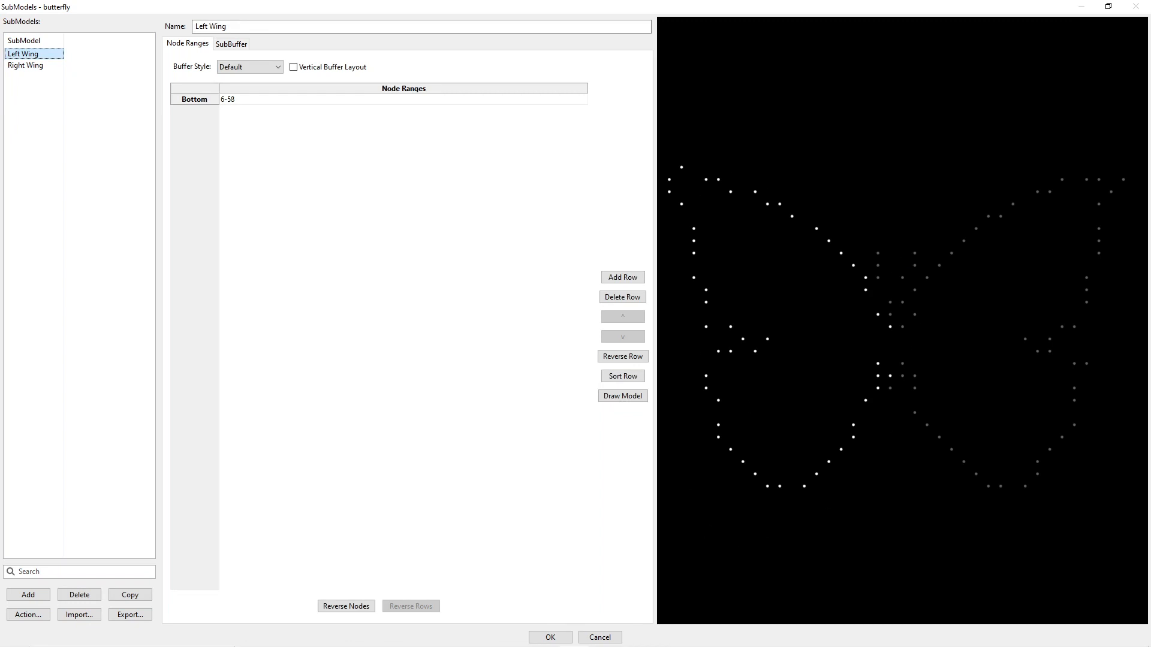
click(33, 67)
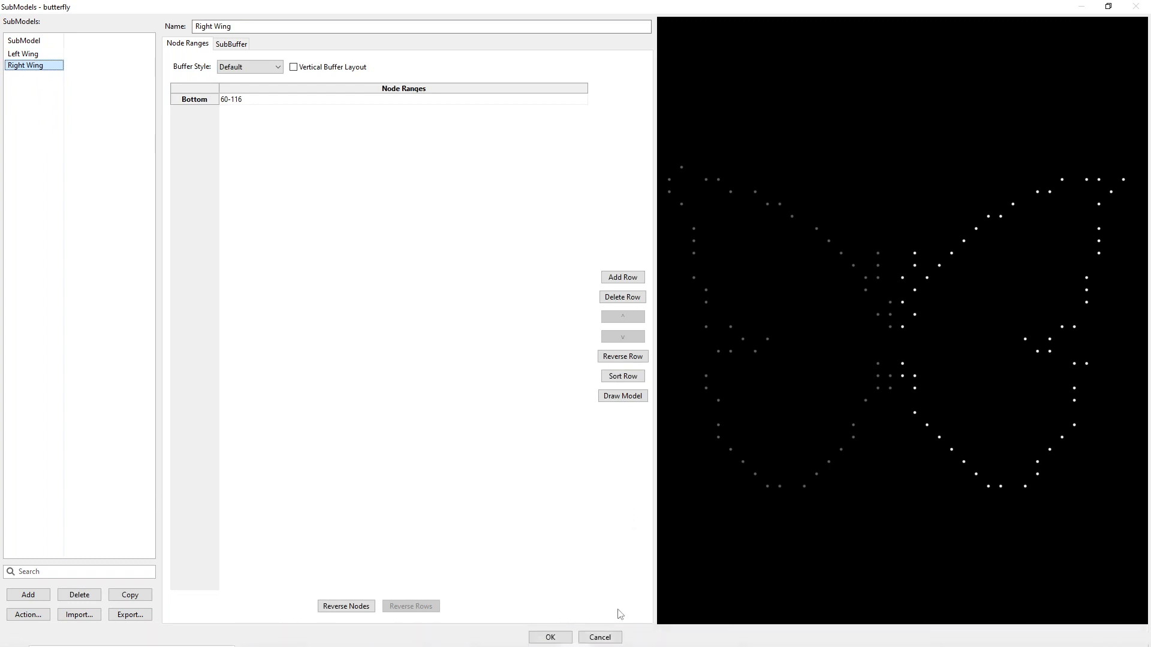
click(600, 637)
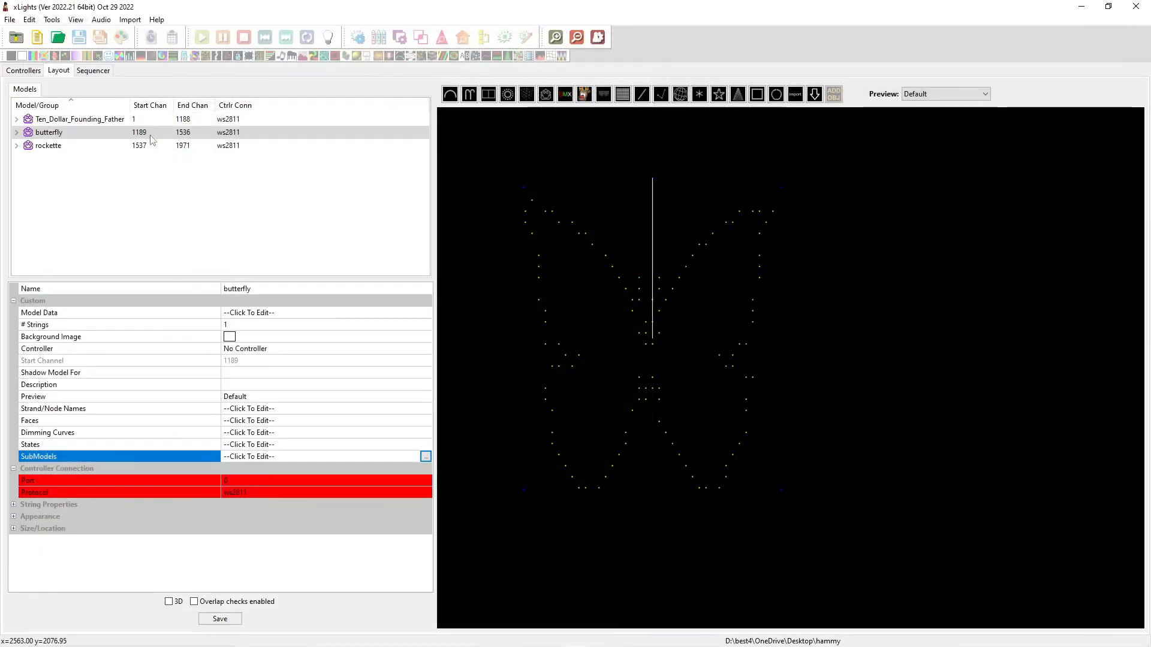
Create a new animation sequence whose master view starts without any models
click(101, 71)
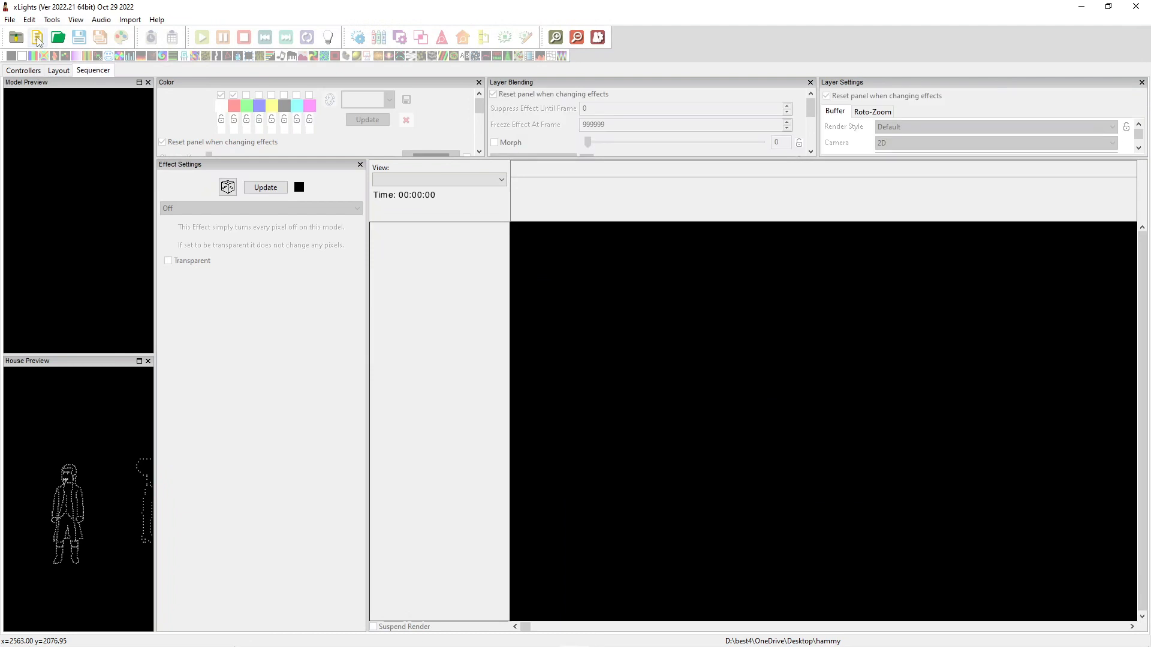
click(37, 39)
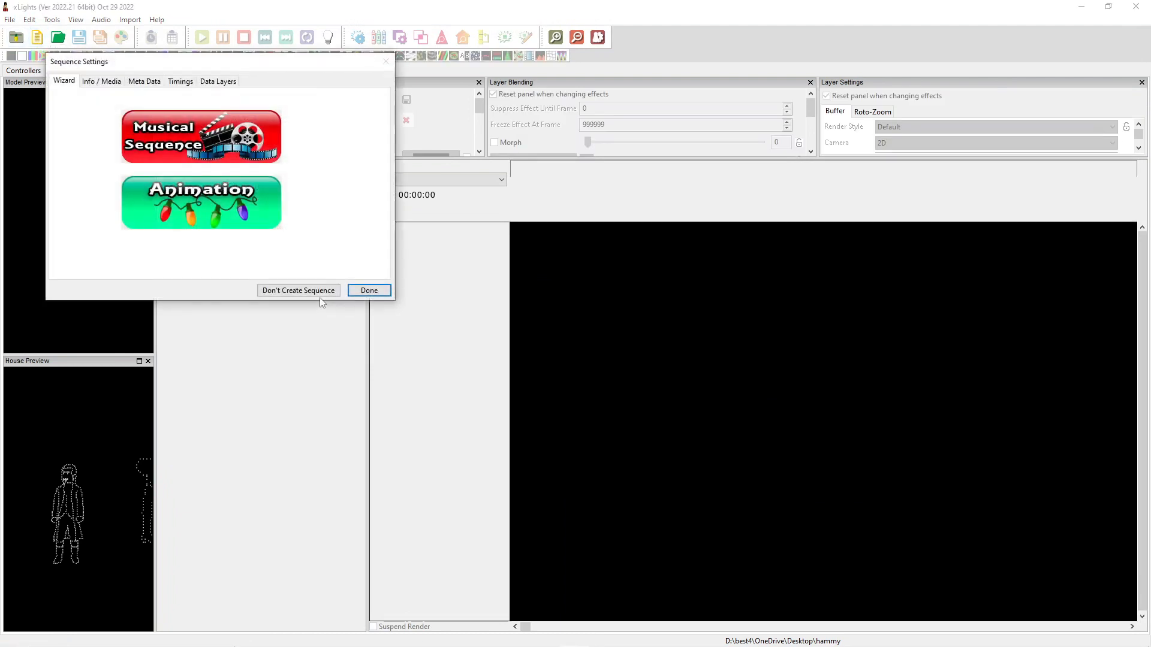
click(202, 201)
click(204, 122)
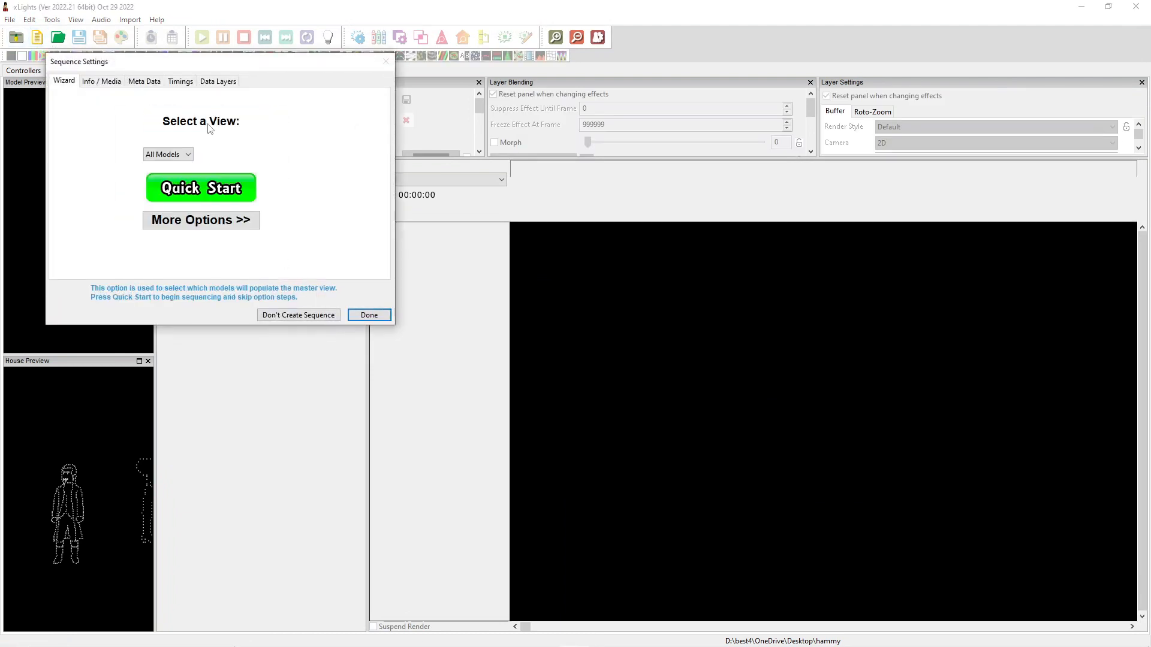
click(186, 155)
click(170, 163)
click(187, 155)
click(170, 172)
click(384, 316)
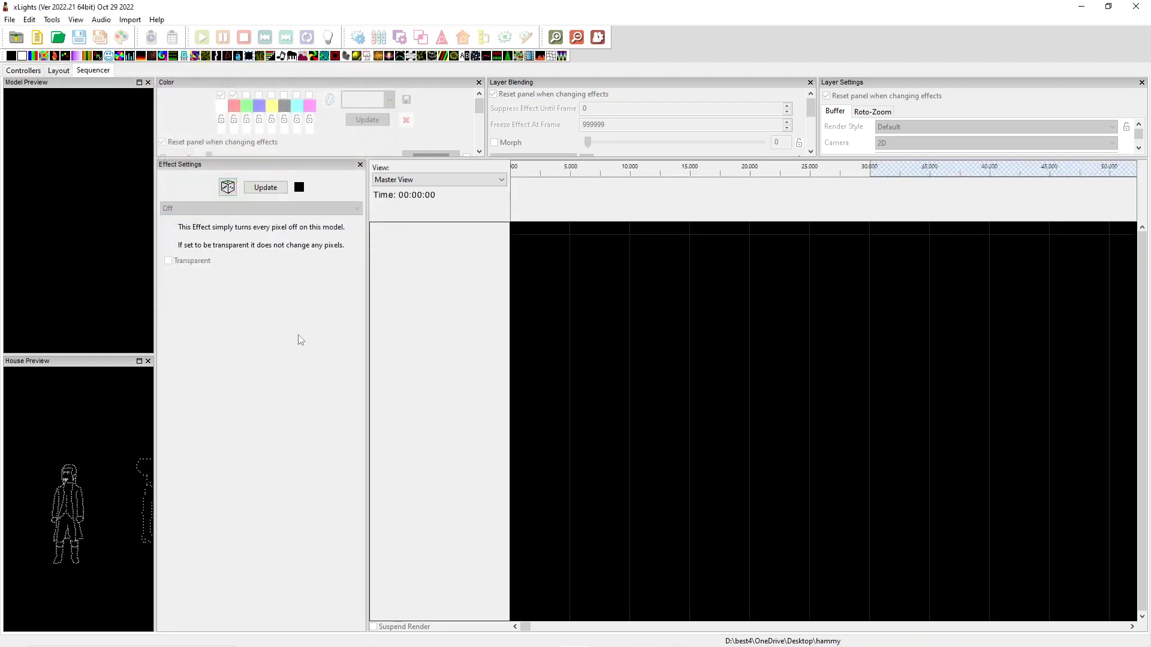
Add the butterfly model to the master view and place a Butterfly effect on its row from 0 to about 8.6 s
right_click(399, 232)
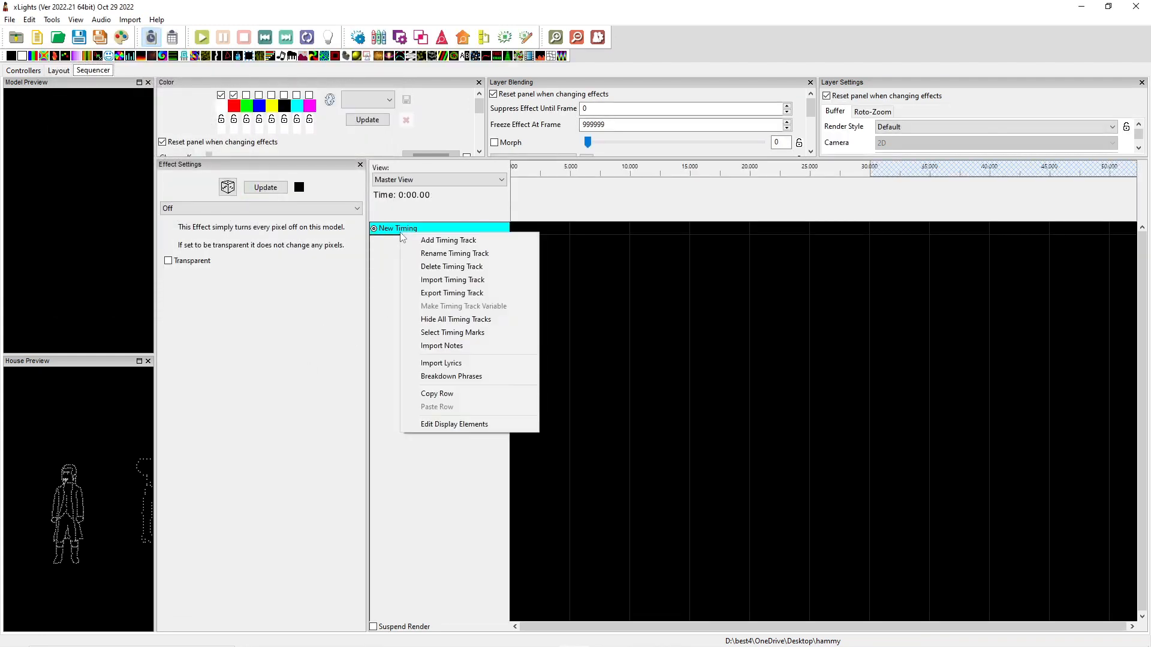
click(502, 424)
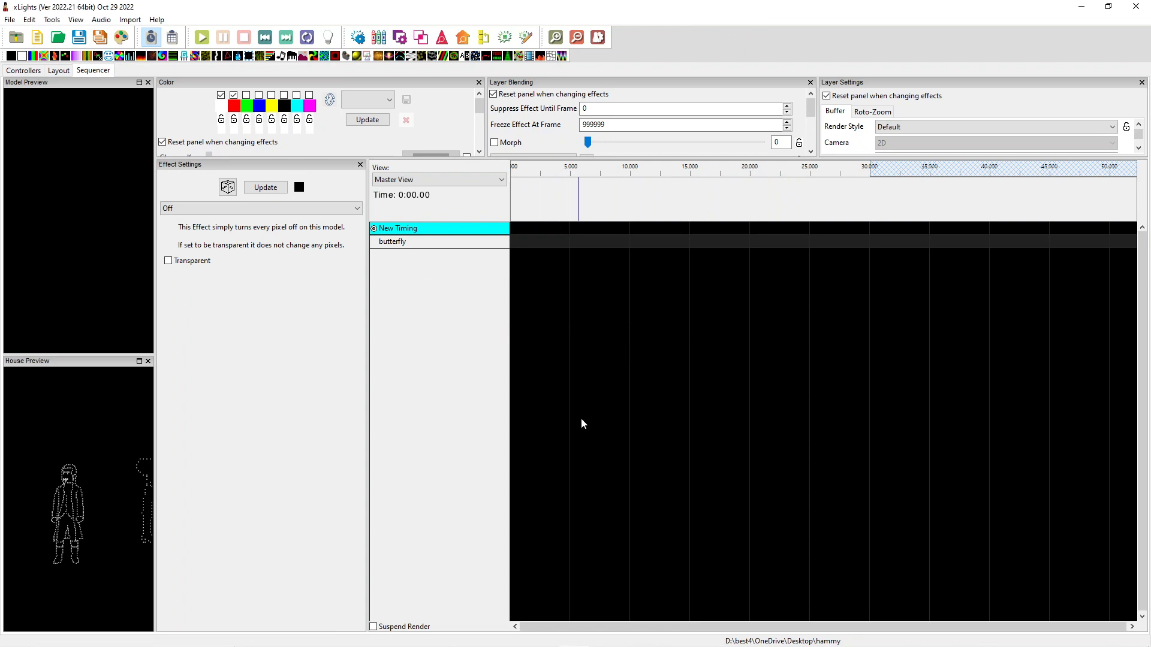
click(398, 243)
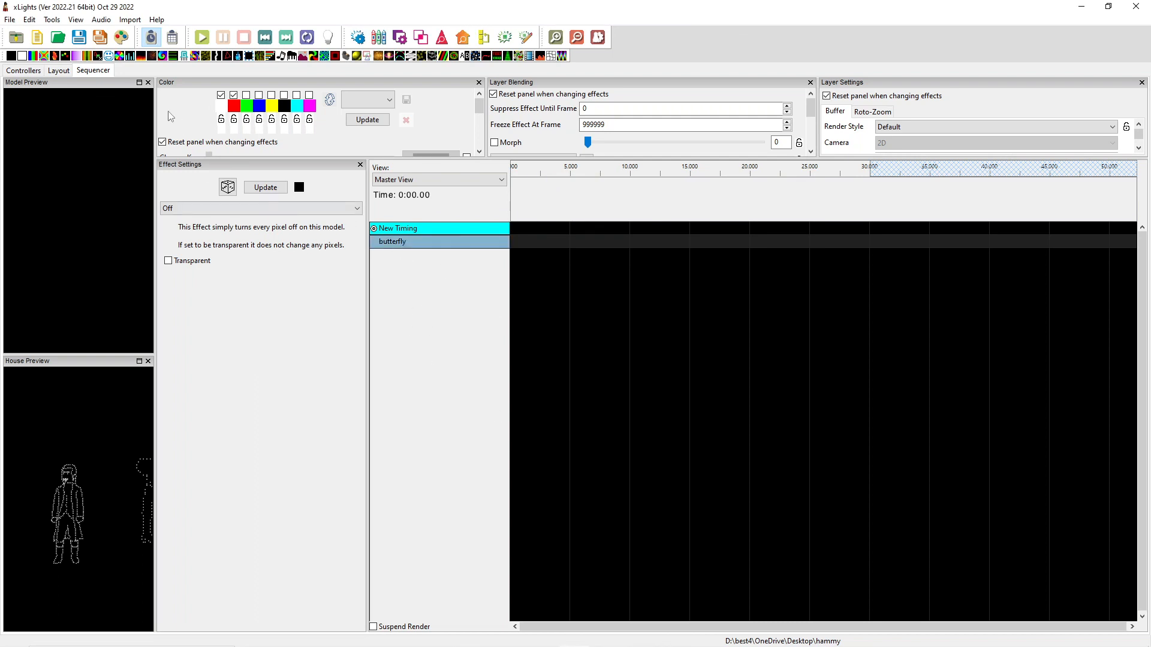
drag(46, 58, 563, 247)
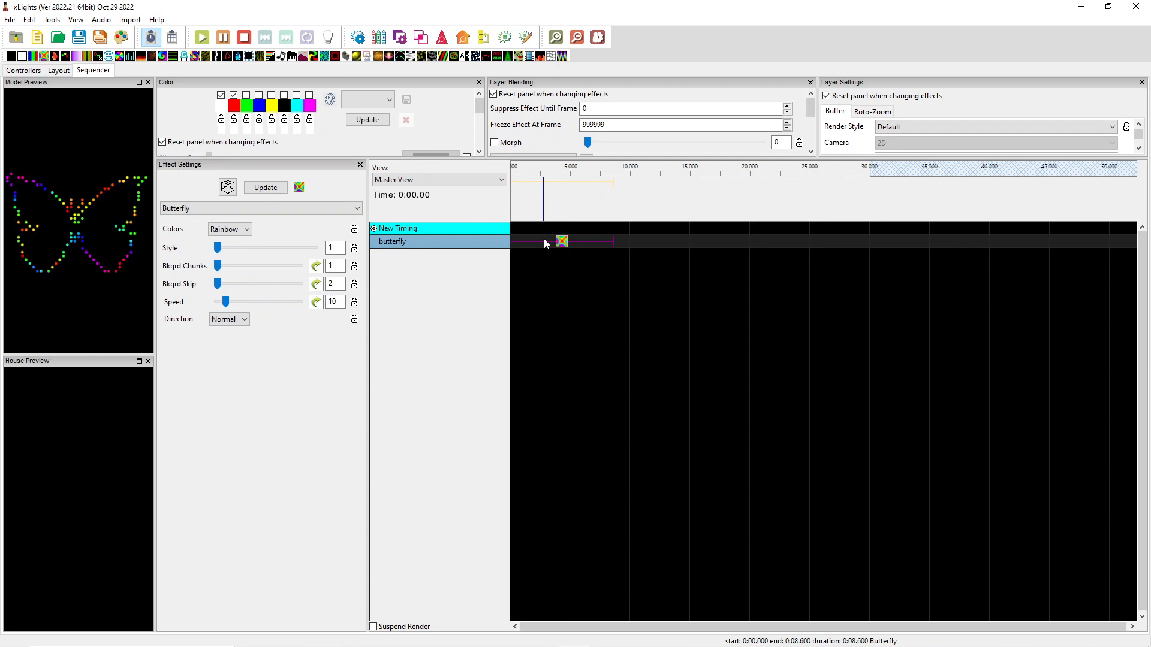
Expand the butterfly's submodel rows and place a Single Strand effect on Left Wing from about 8.8 to 14.45 s
double_click(426, 241)
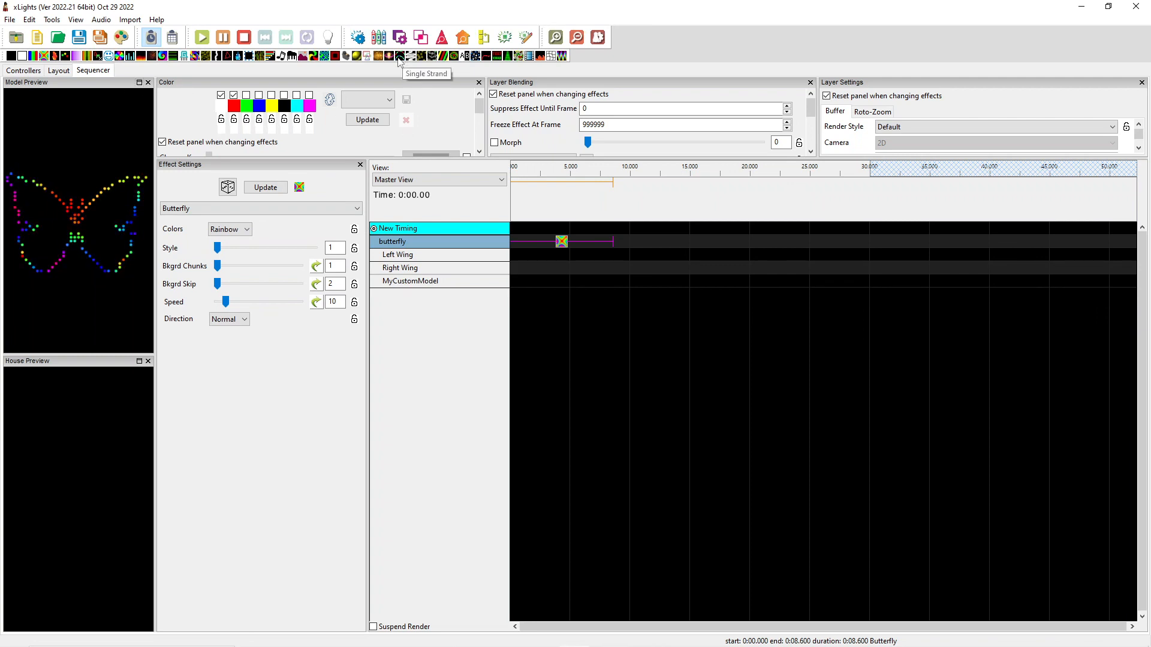
drag(400, 60, 683, 259)
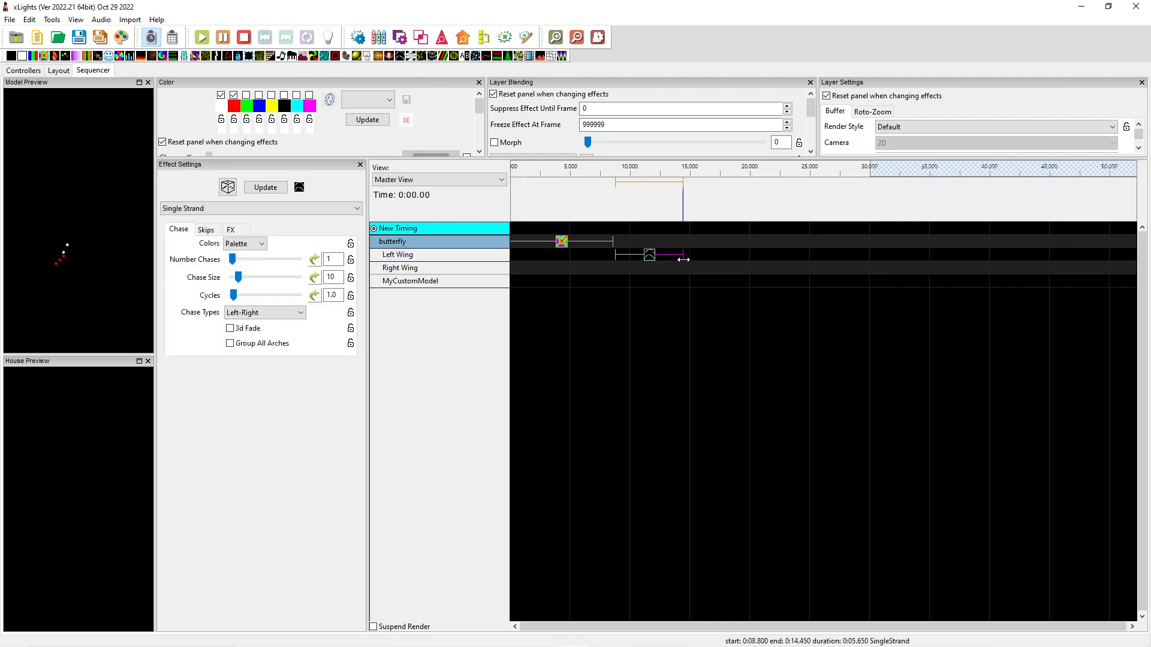
Copy Left Wing's Single Strand effect to Right Wing at about 8.8 to 14.45 s and set the copy's chase type to Right-Left
click(649, 256)
click(645, 257)
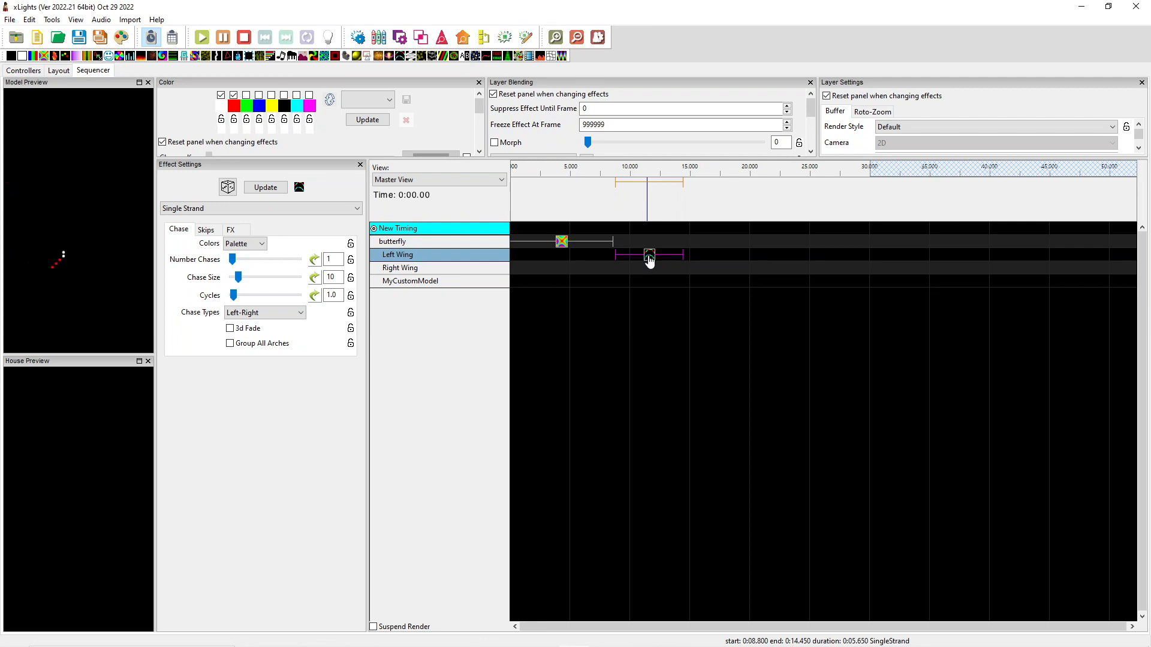
click(649, 268)
key(ctrl+v)
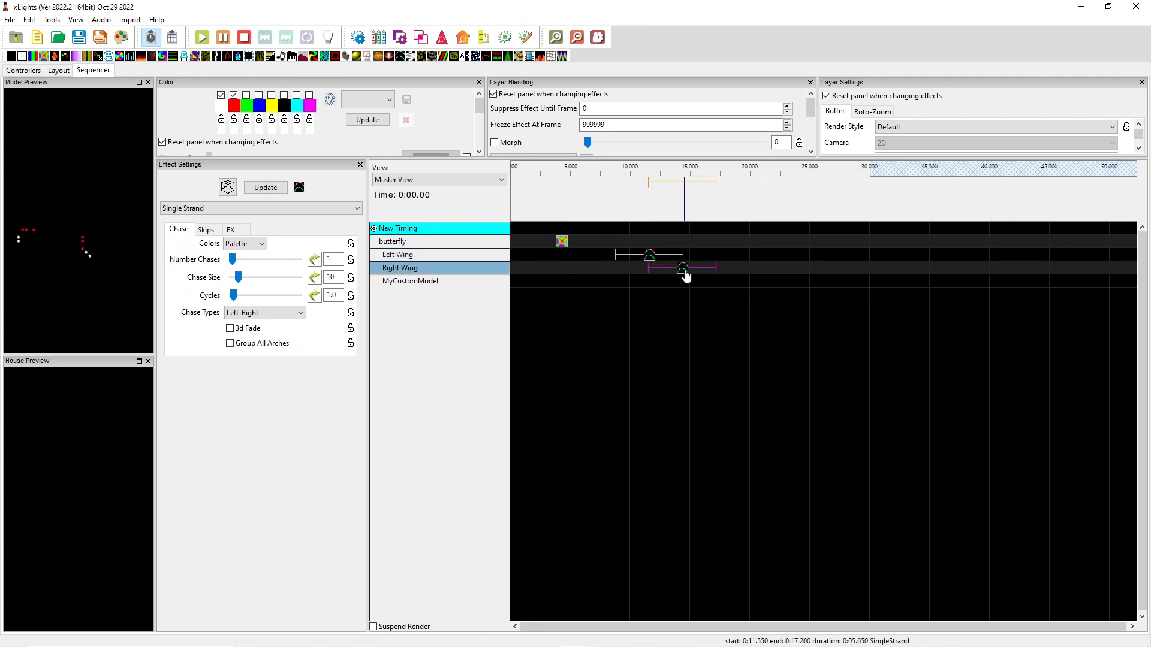
drag(683, 275, 650, 283)
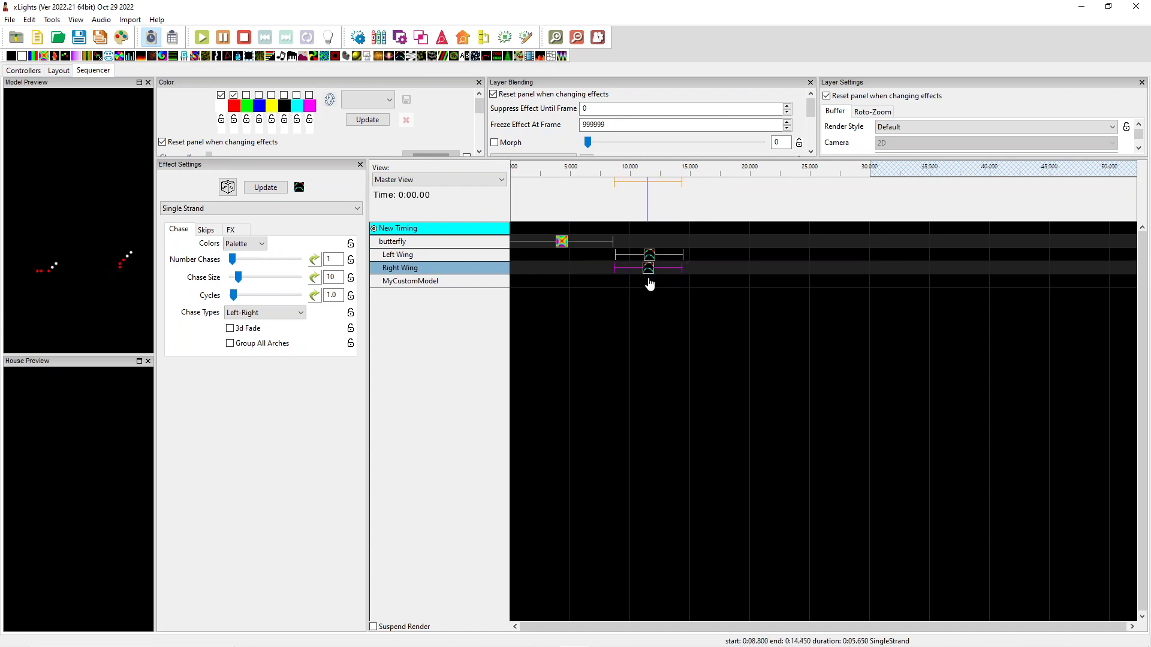
click(294, 313)
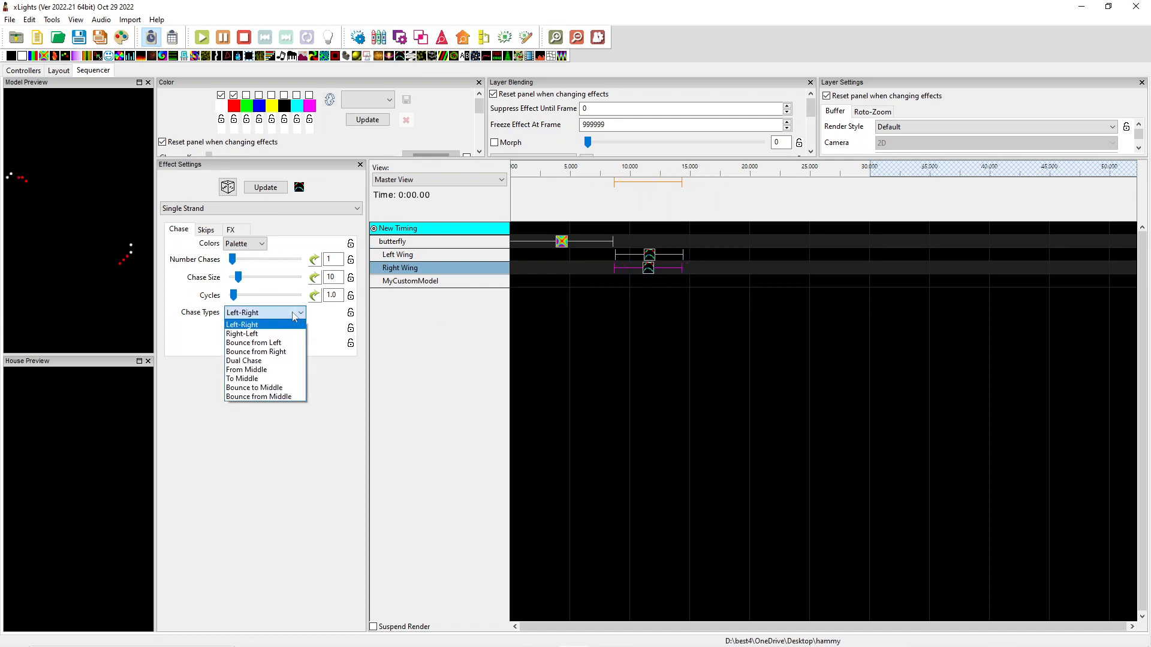
click(281, 334)
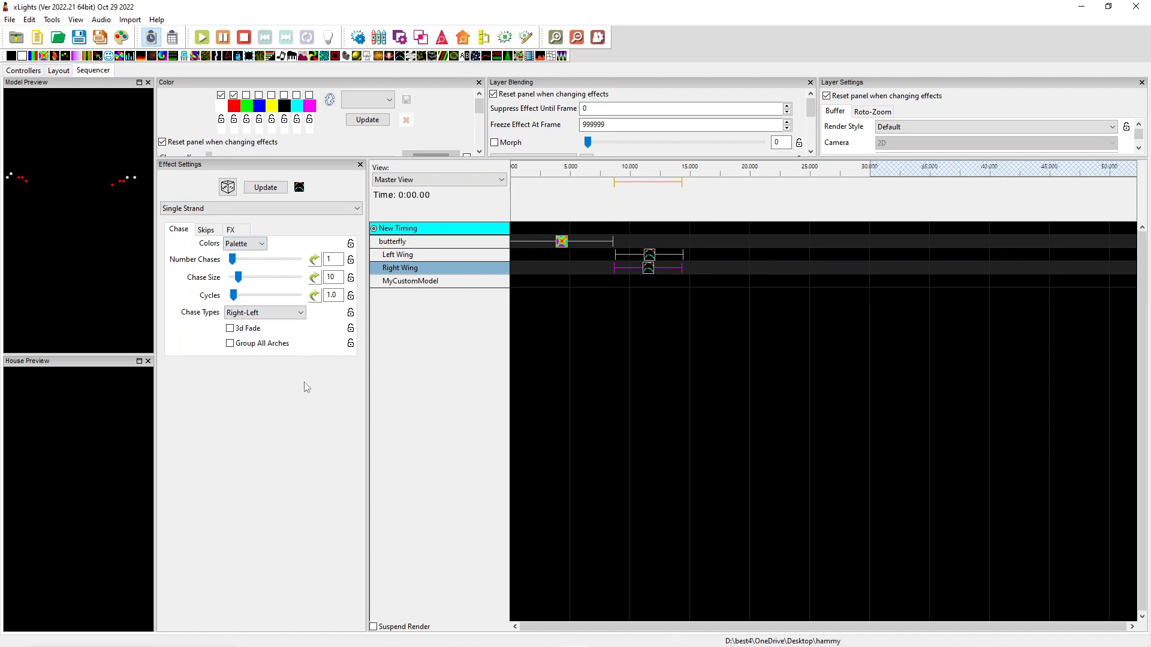
Switch to the running PowerPoint slide show and advance to the Advanced Tips & Tricks slide
click(1081, 8)
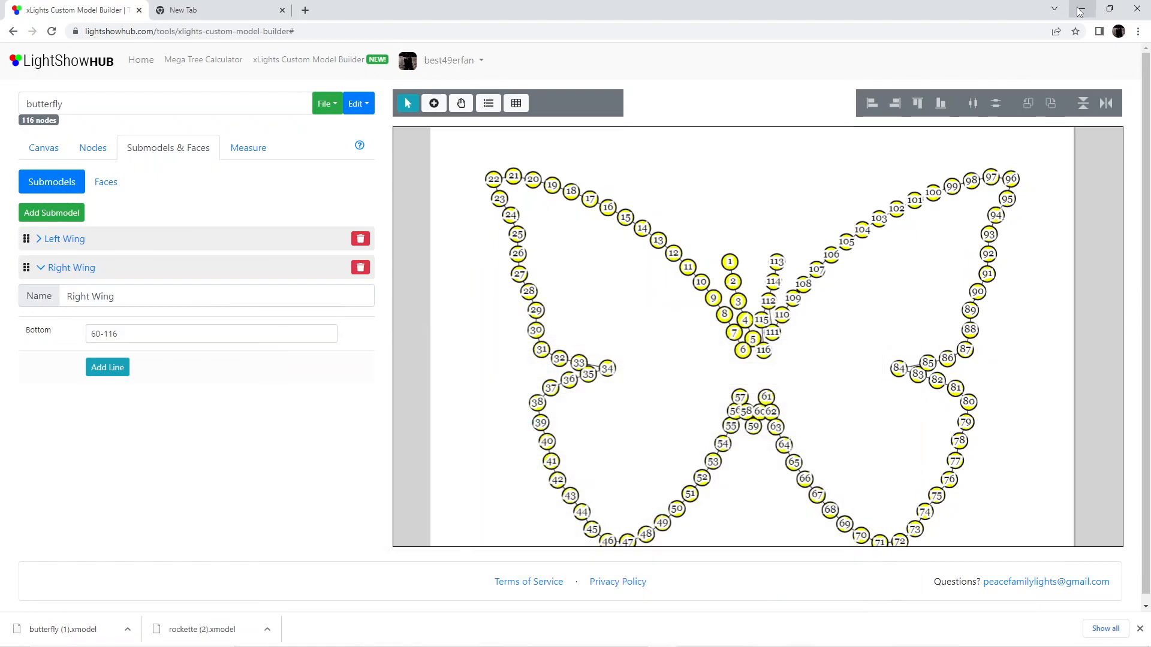
click(1079, 8)
mouse_move(557, 634)
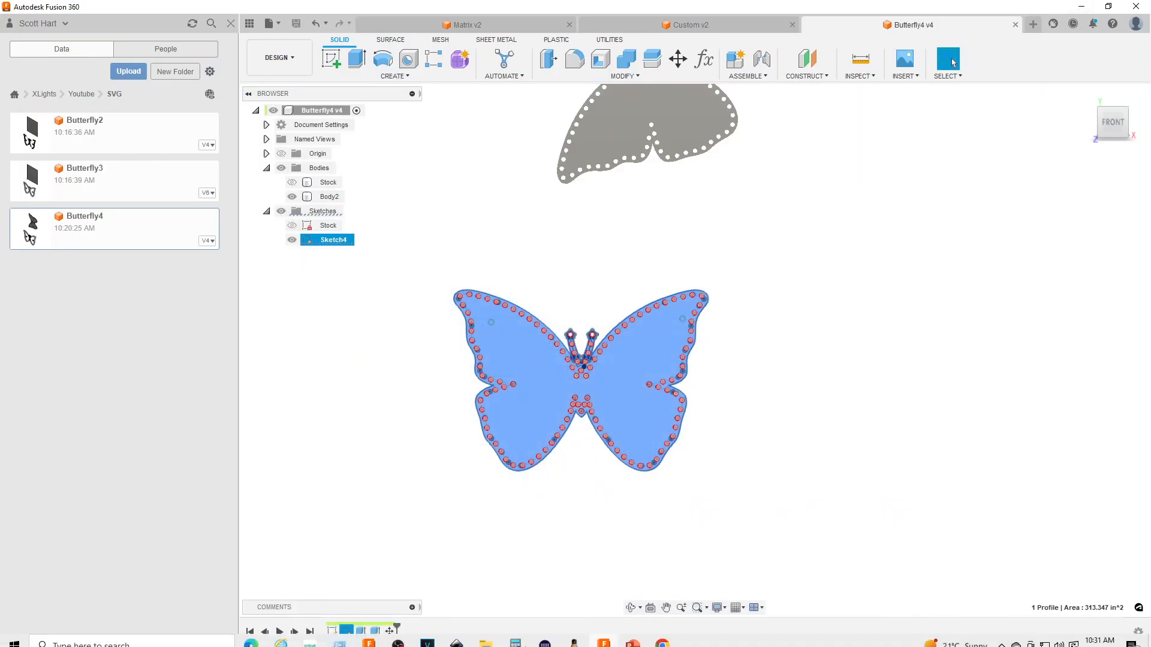
mouse_move(630, 643)
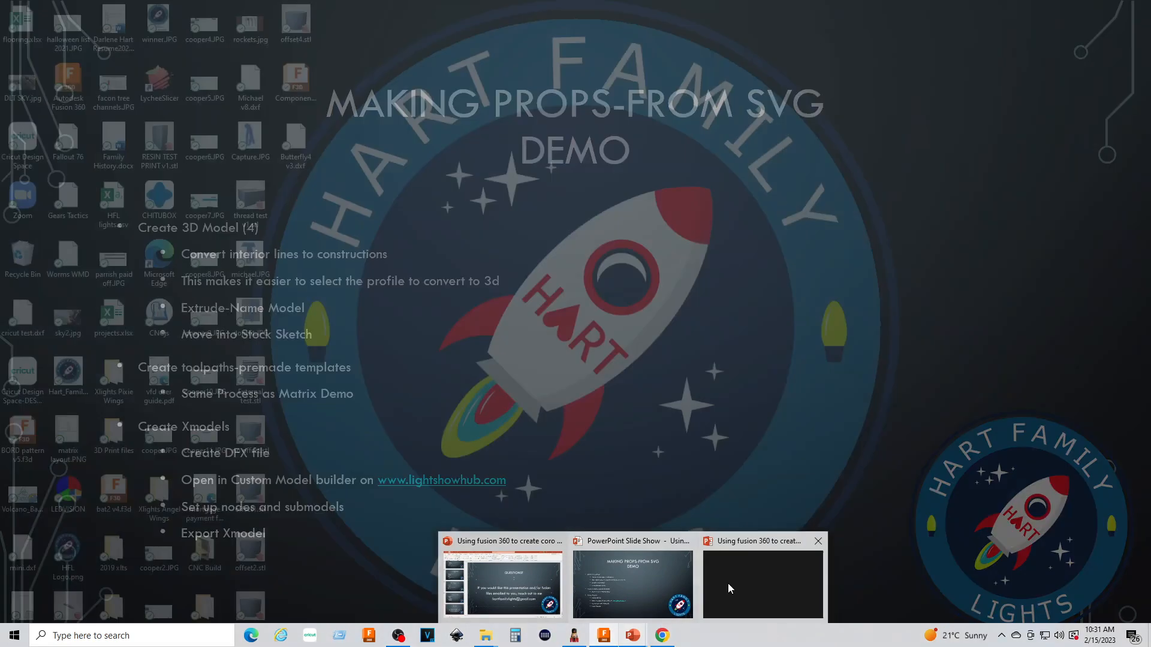
mouse_move(733, 584)
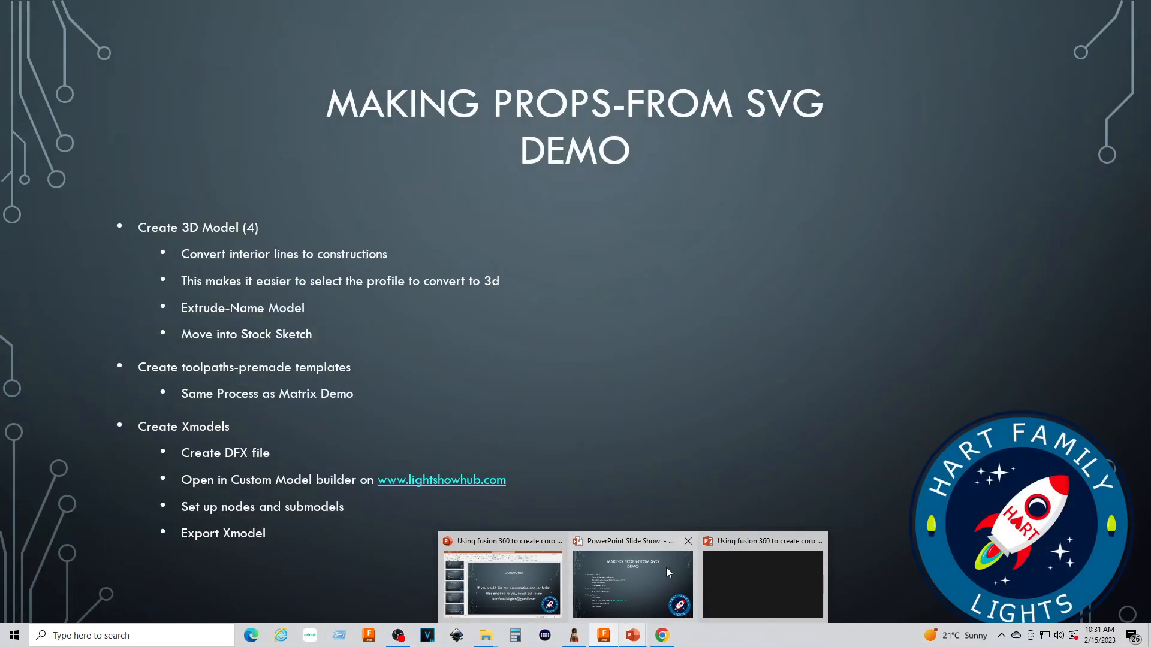
click(656, 571)
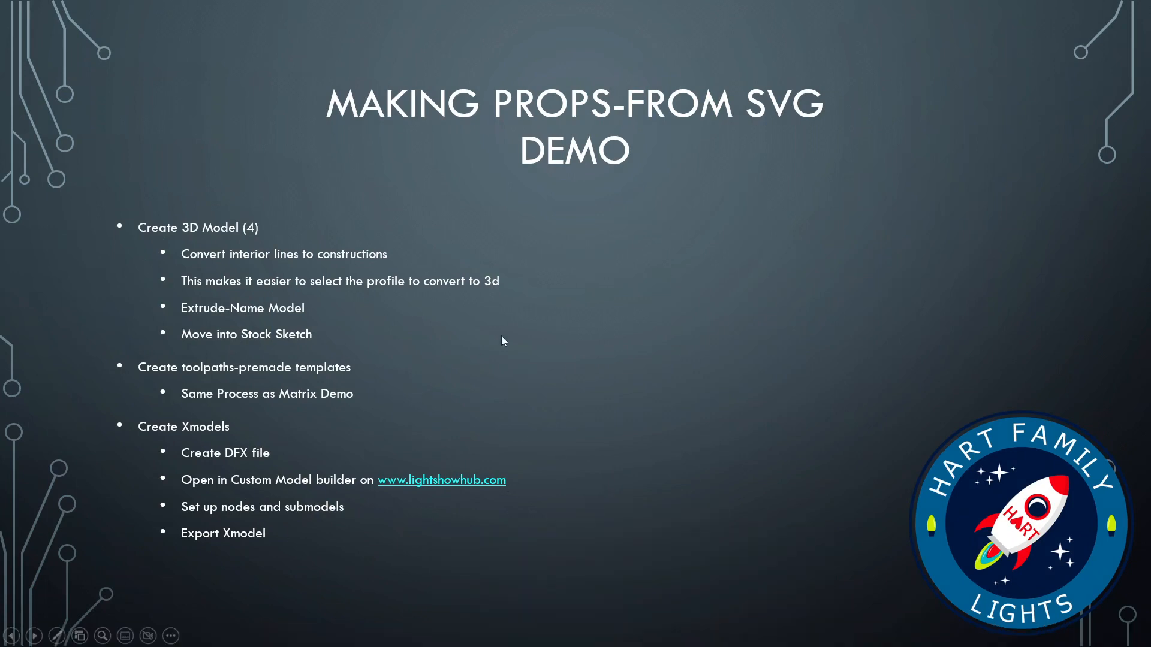
click(606, 282)
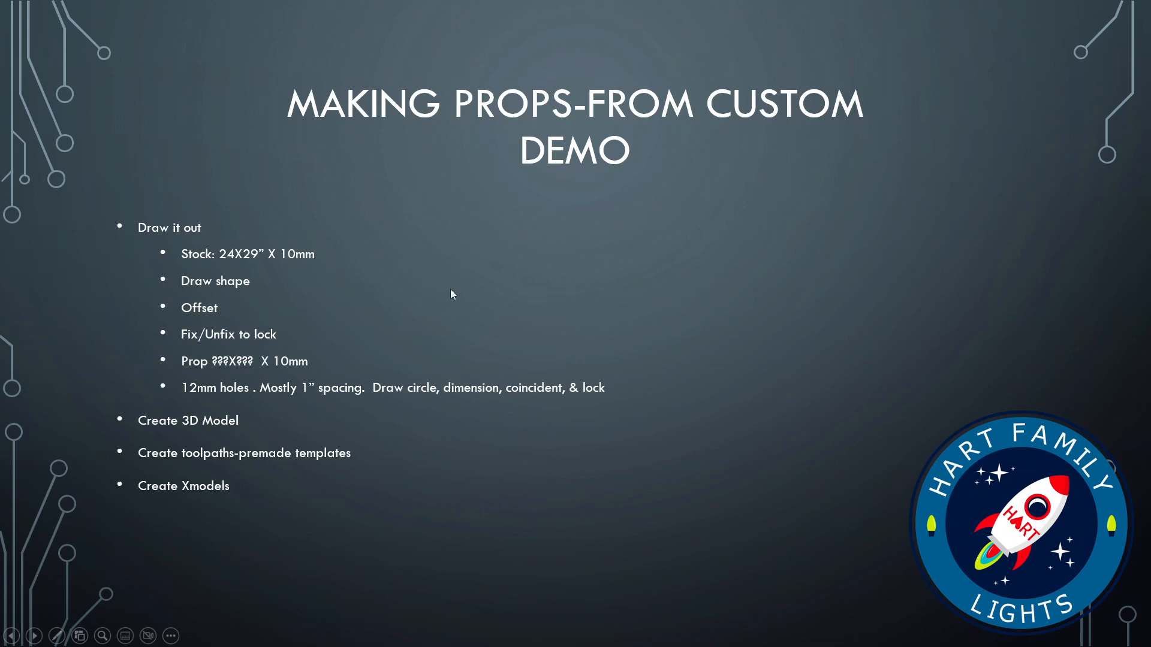
click(619, 300)
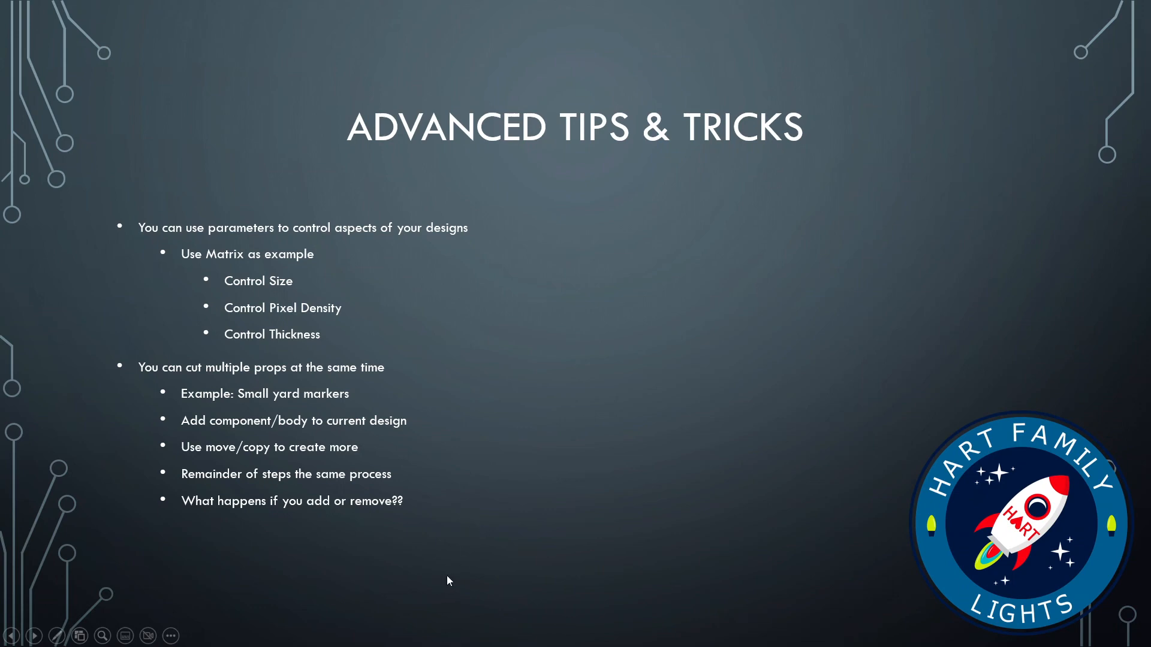
Switch to Fusion 360, open the Matrix design from the Youtube folder, and change it to the Design workspace
key(super)
click(604, 635)
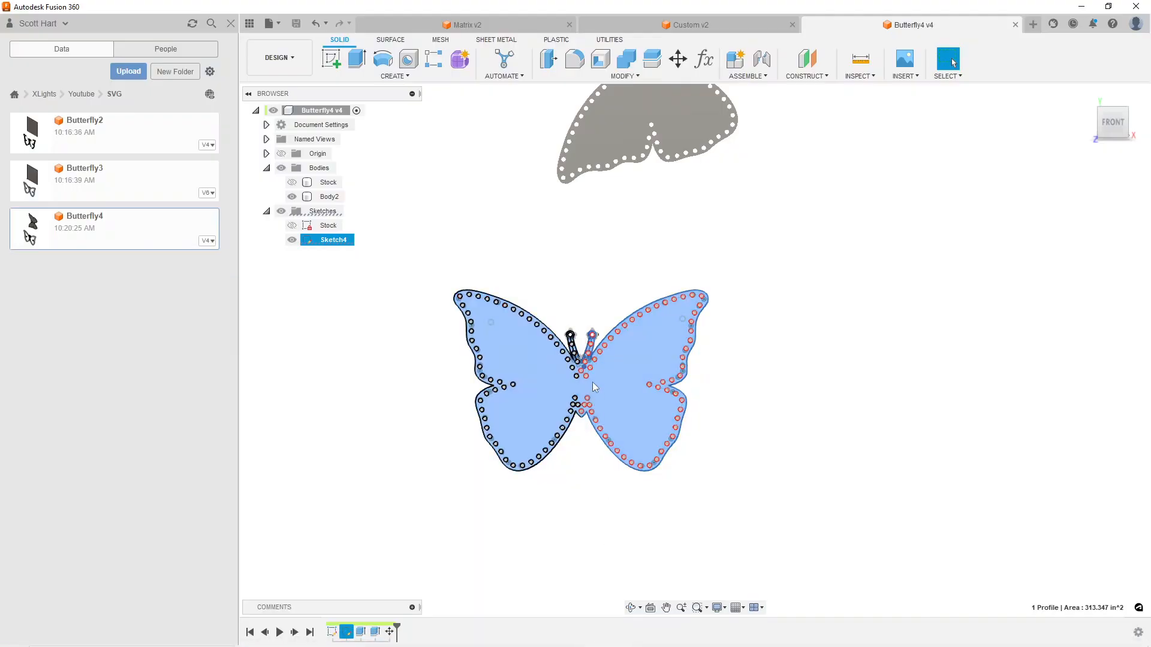
click(81, 94)
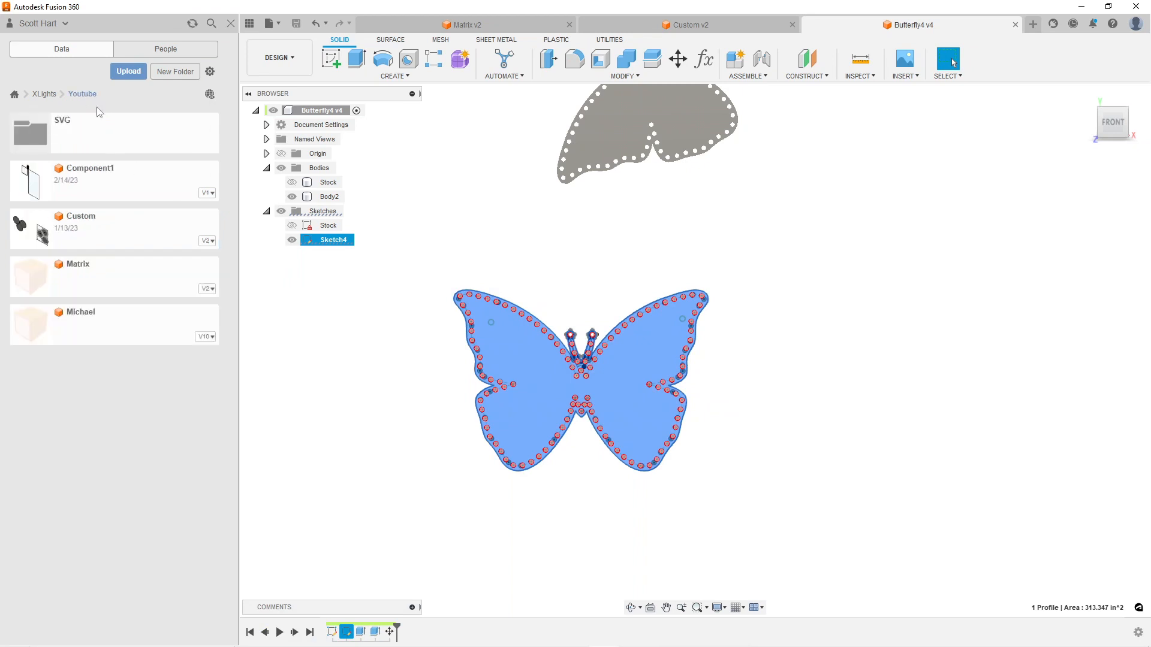
double_click(94, 277)
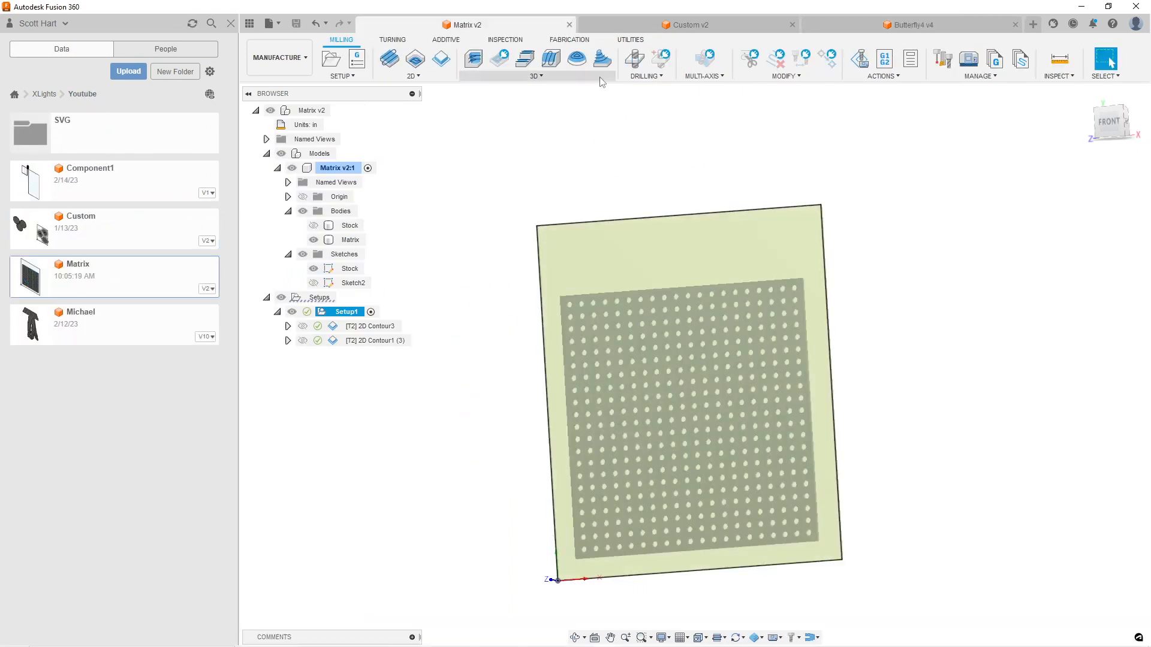
click(293, 60)
click(266, 86)
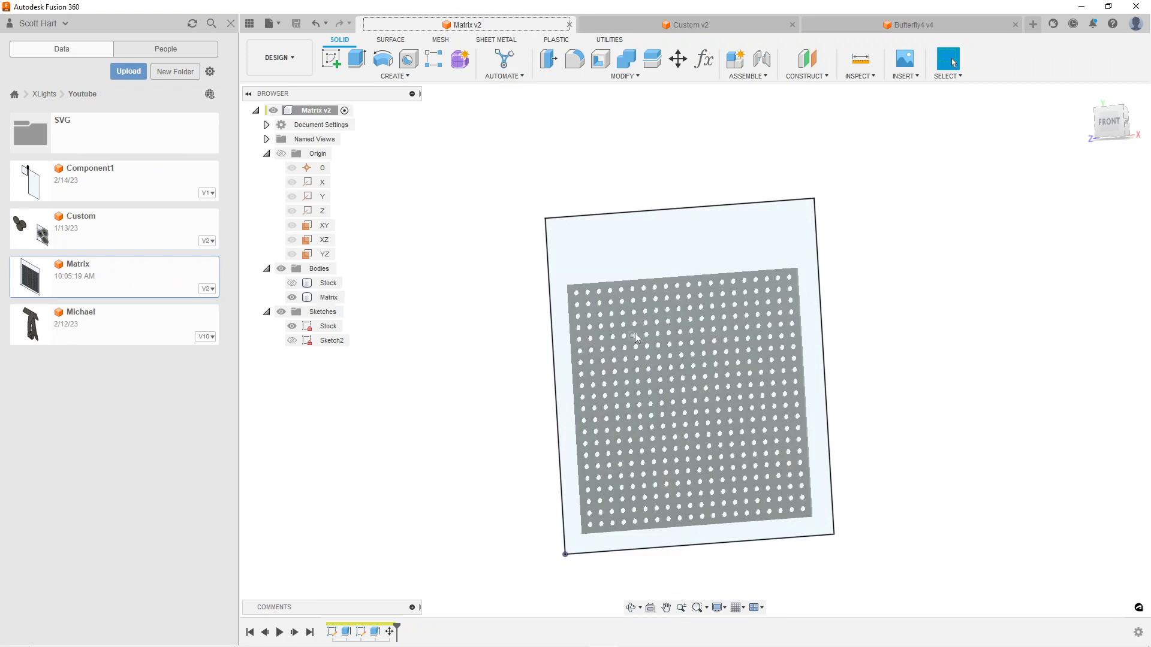
Open the design's parameters and add a user parameter named xdist with the expression 24 in
click(637, 80)
click(599, 383)
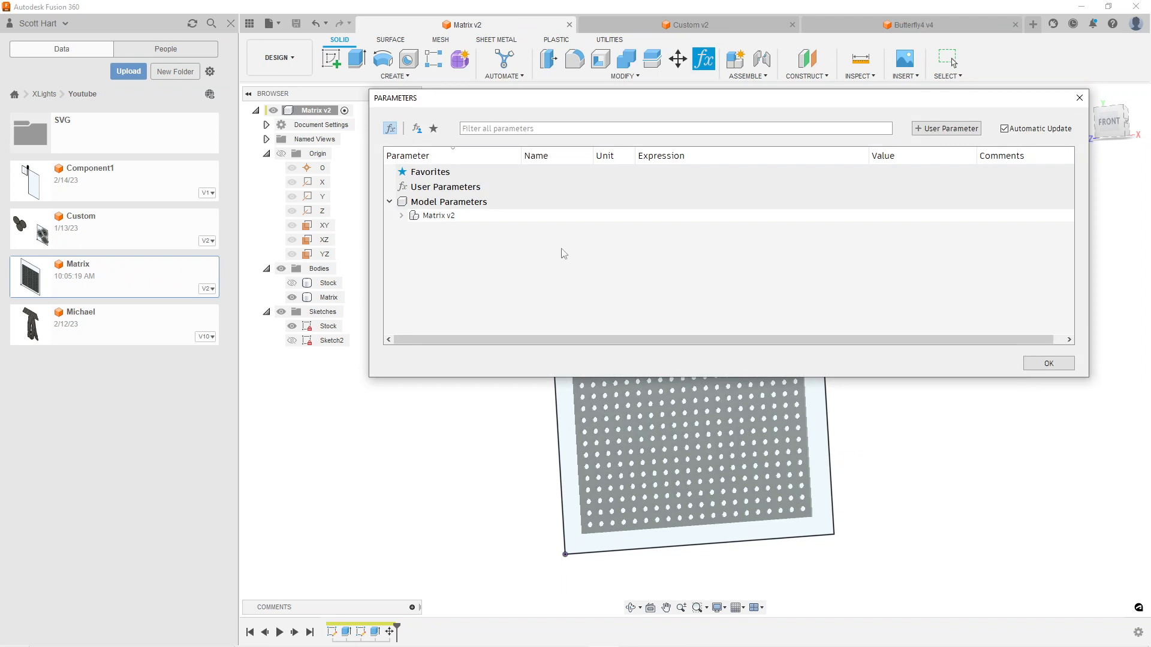
click(938, 133)
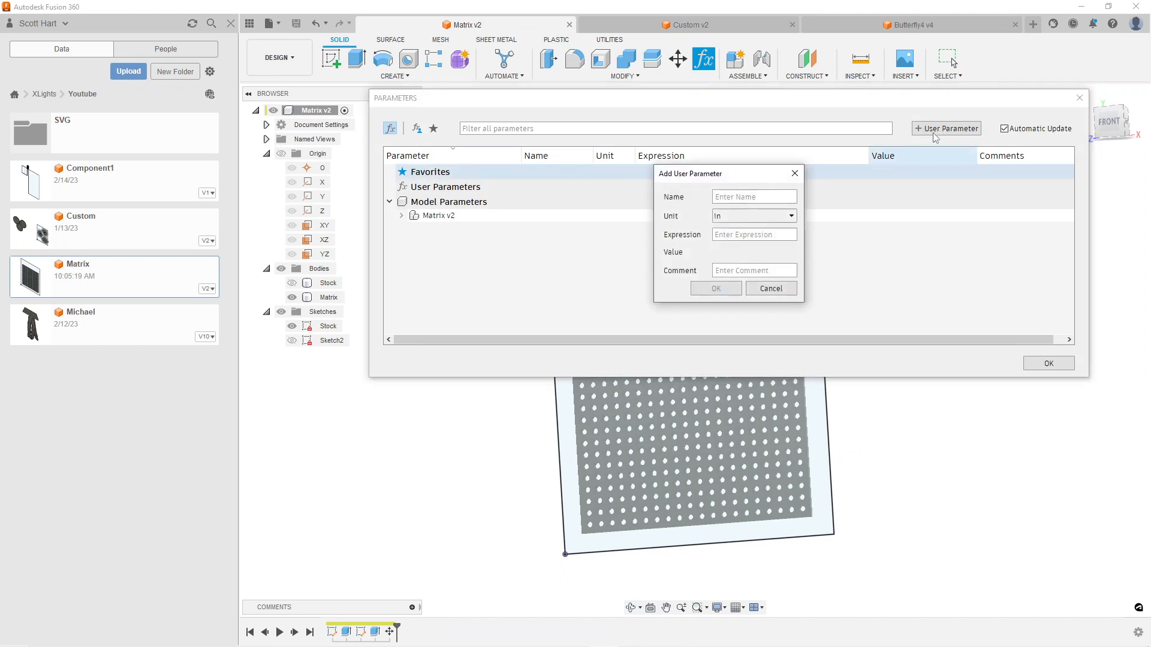
text(xdist)
click(756, 235)
text(24)
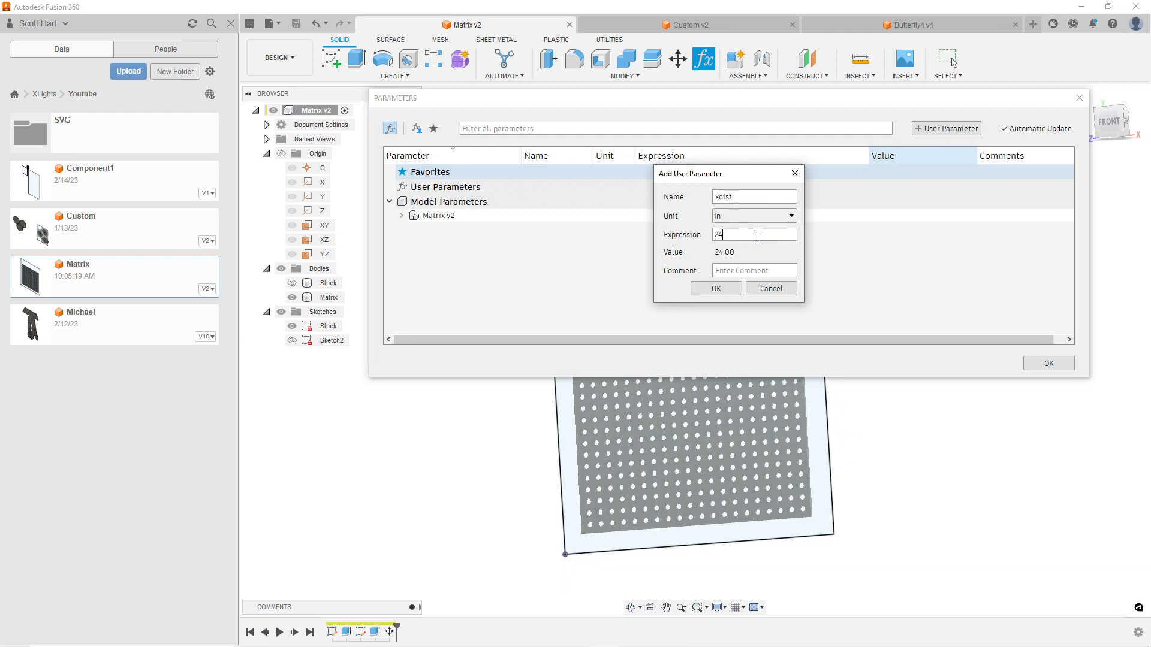
click(722, 288)
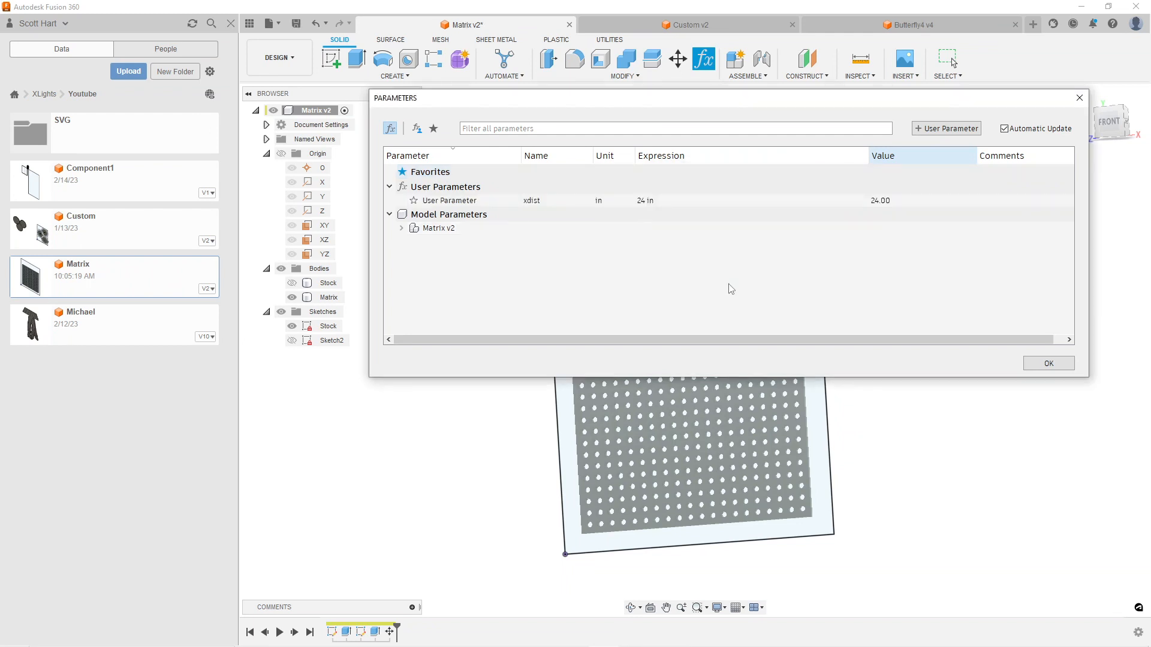
Add a user parameter named ydist with the expression 29 in
click(953, 129)
text(ydist)
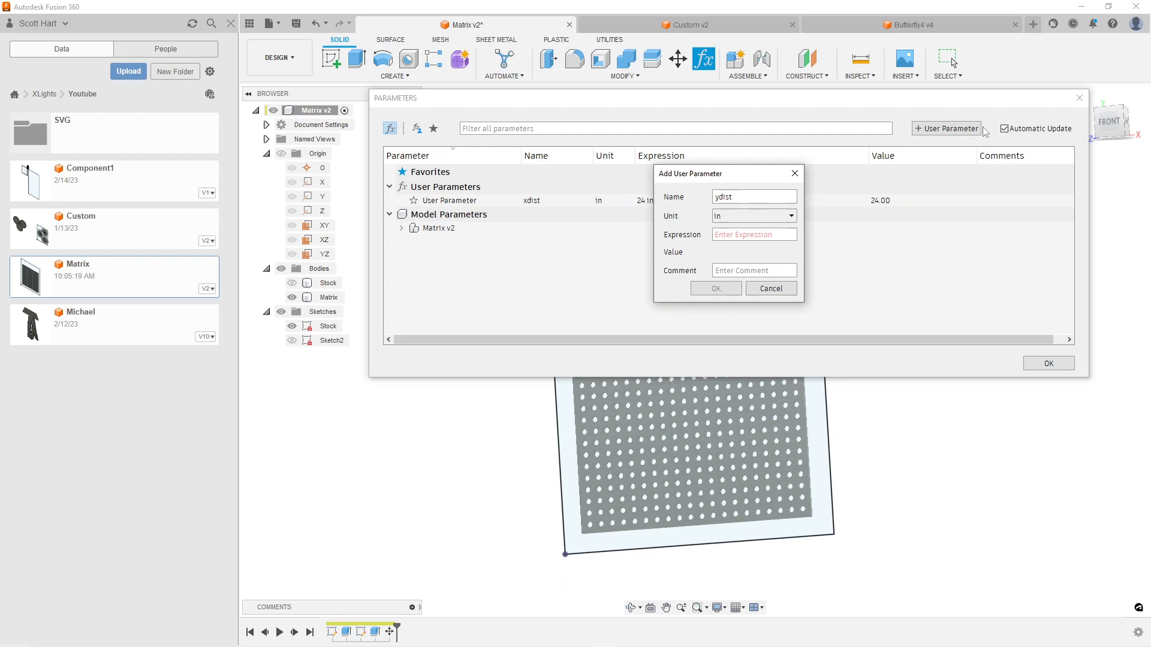
click(732, 234)
text(29)
click(715, 289)
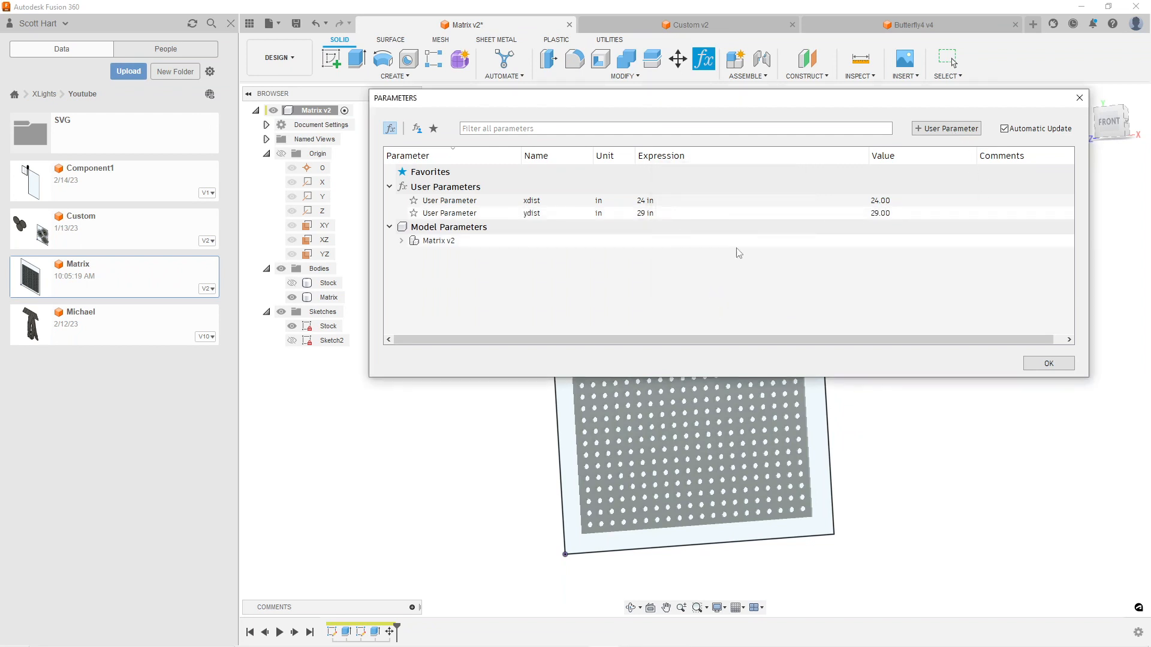
Add a user parameter named zdist with the expression 10 mm
click(960, 131)
text(zdist)
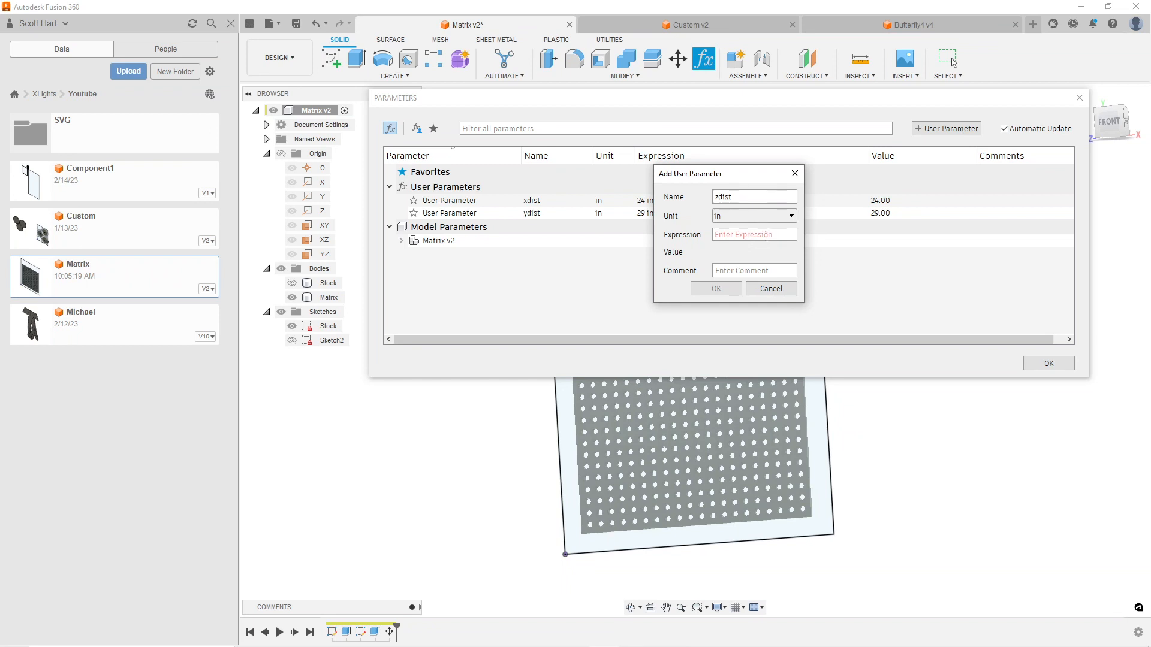
text(10m)
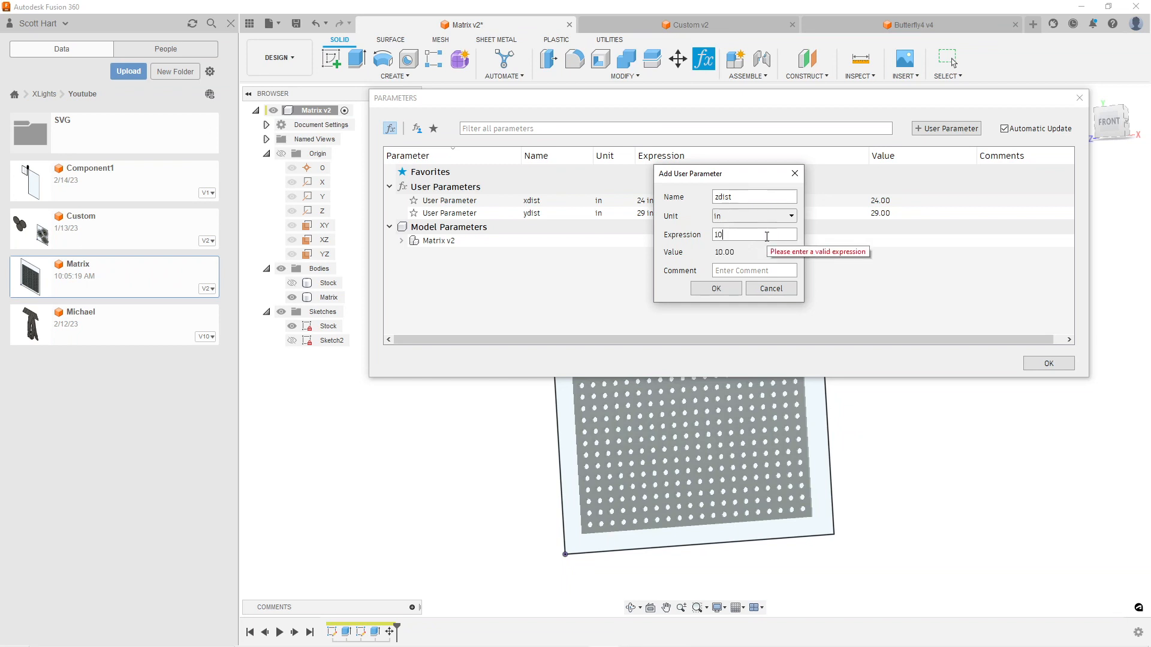
key(BackSpace)
key(BackSpace)
key(BackSpace)
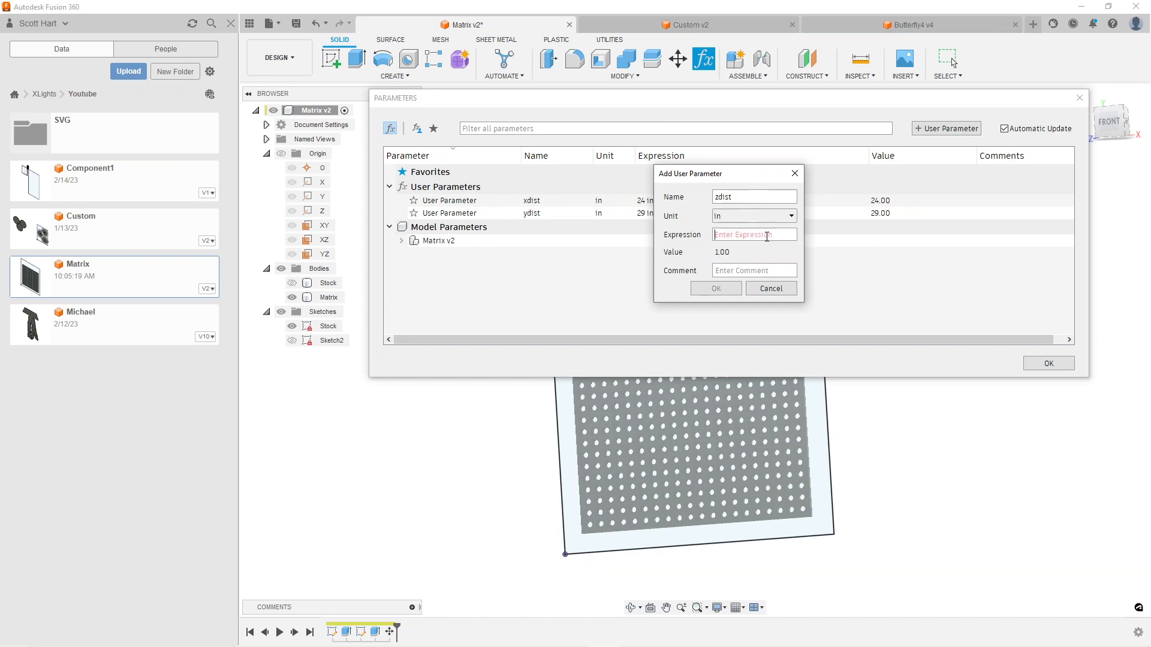
text(10mm)
drag(701, 175, 646, 240)
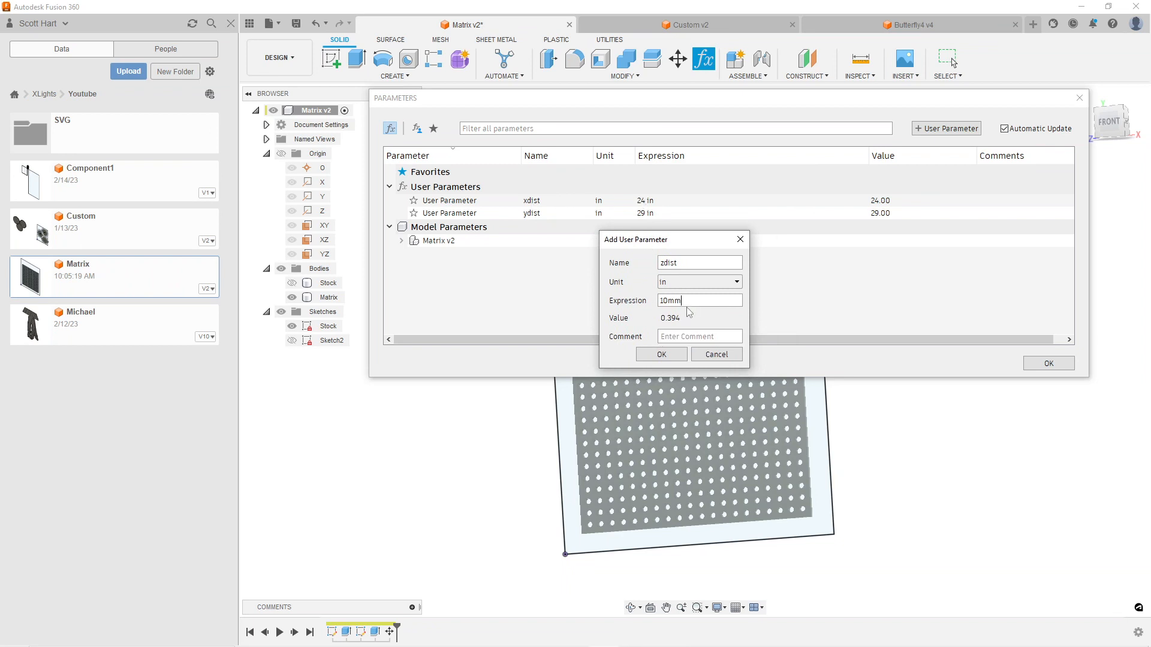
click(660, 355)
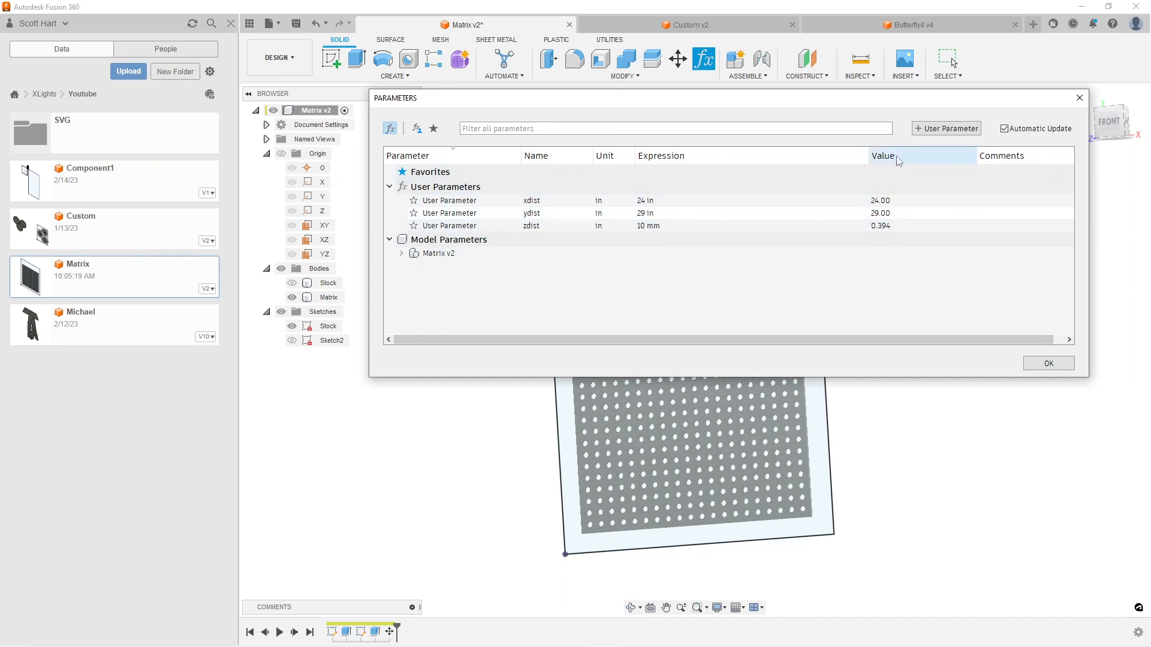
Add a user parameter named spacing with the expression 1 in
click(948, 129)
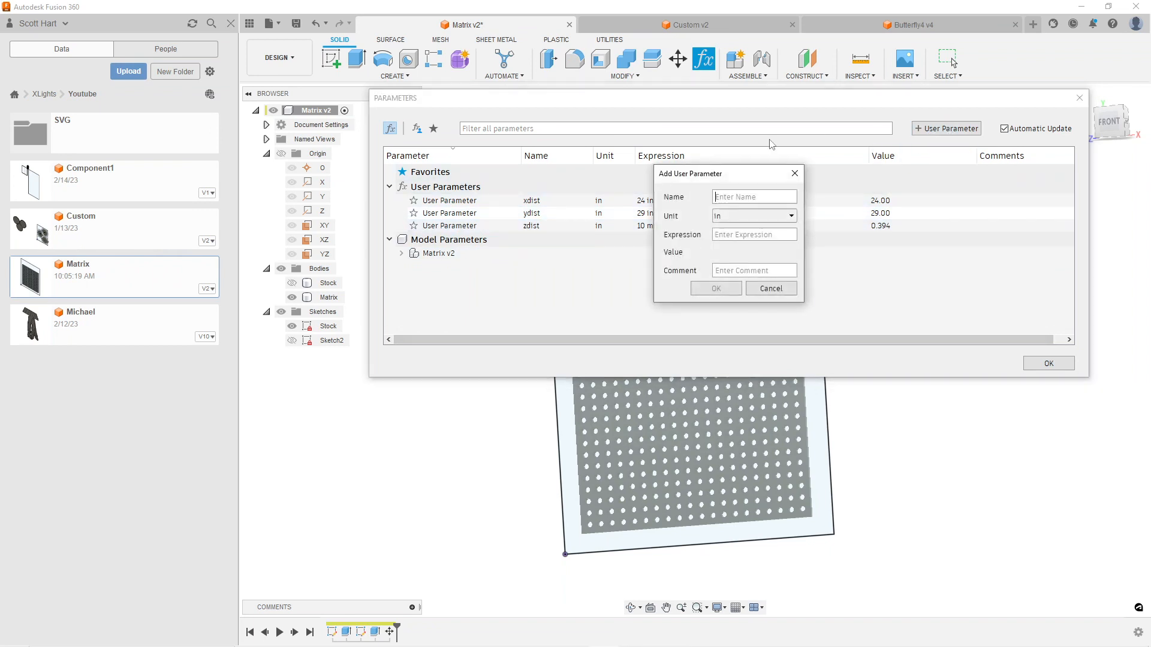
text(S)
key(BackSpace)
key(BackSpace)
text(spacnging)
click(736, 237)
text(1)
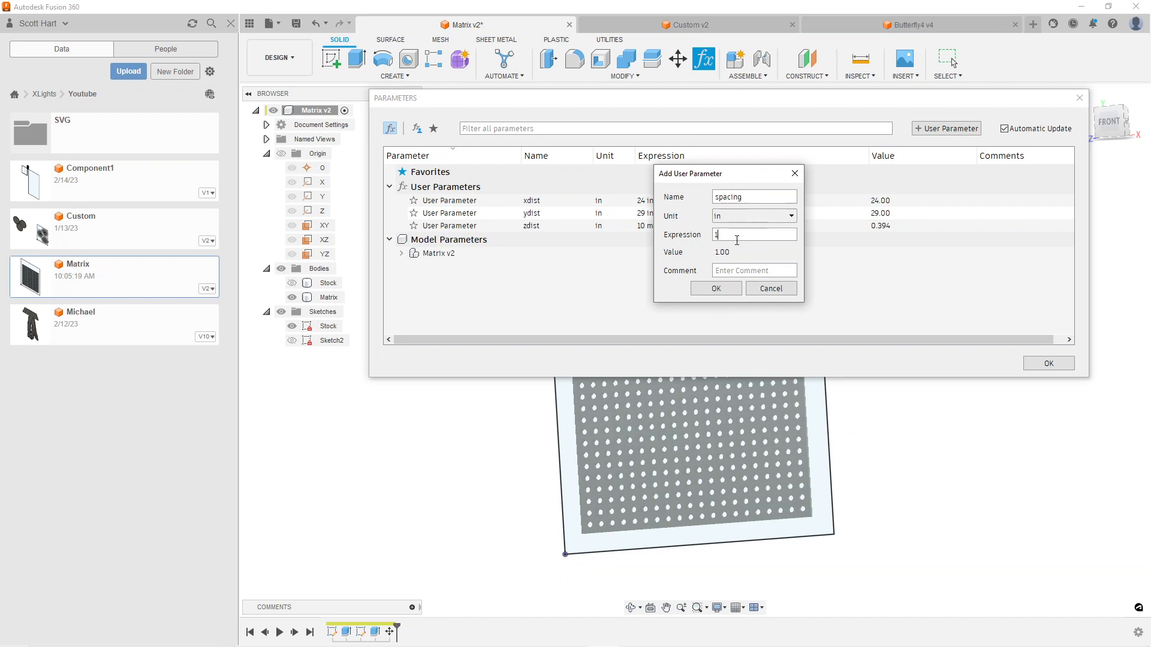
click(713, 289)
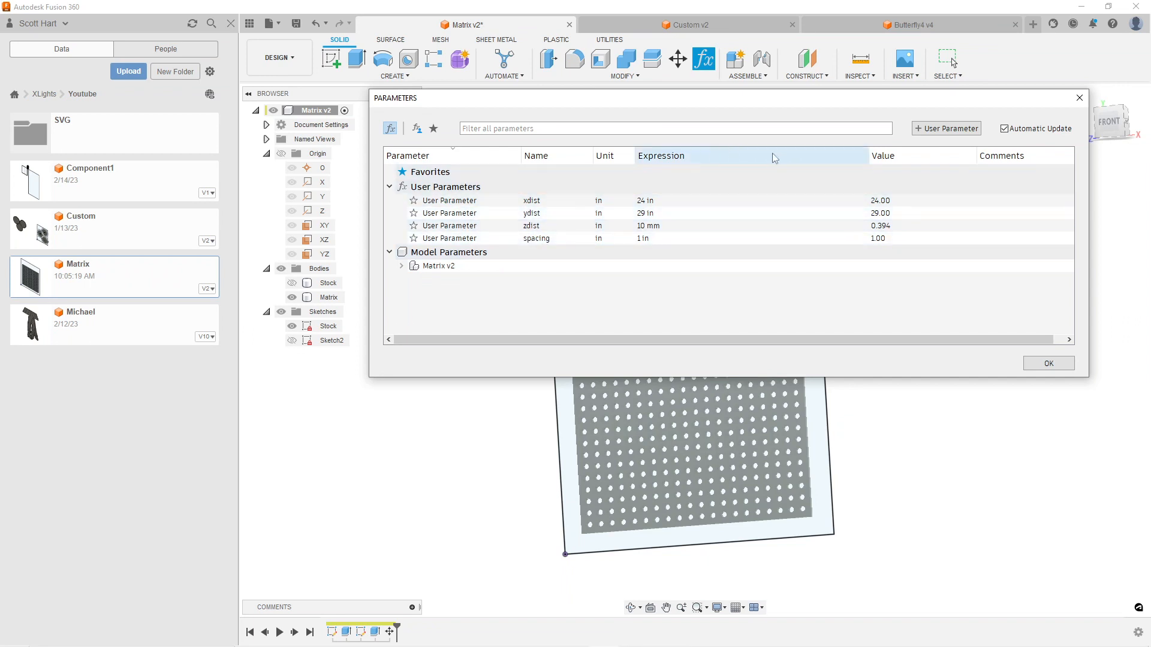
Add a user parameter named hole with the expression 12 mm and close the parameters dialog
click(950, 130)
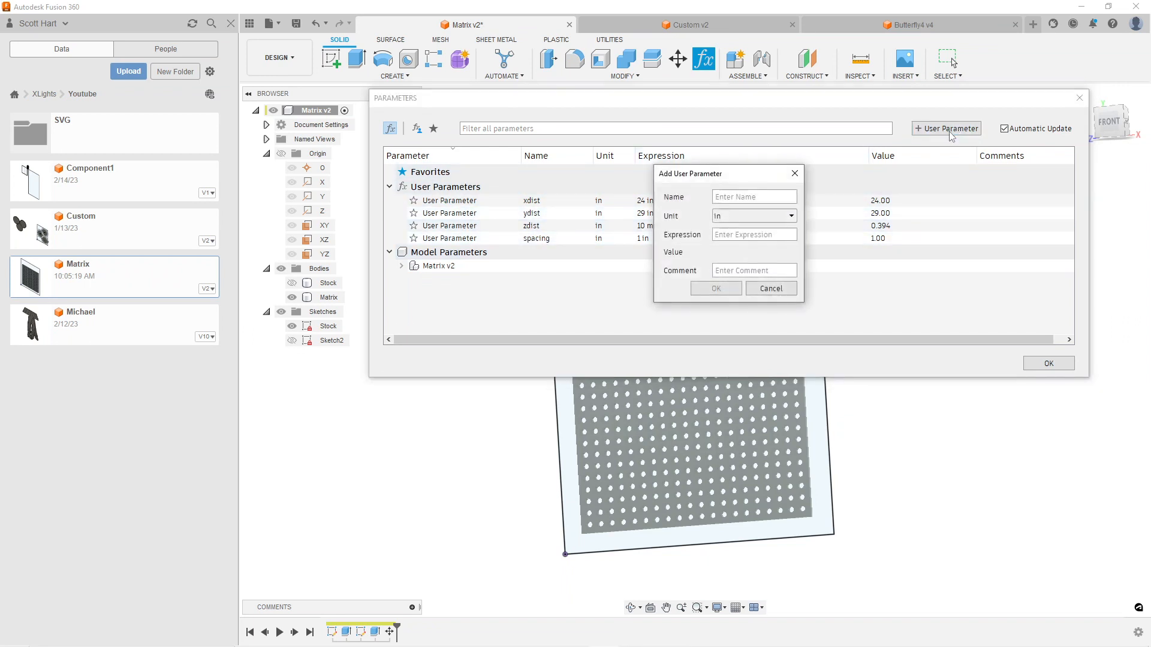
text(hole)
click(736, 234)
text(12mm)
click(729, 290)
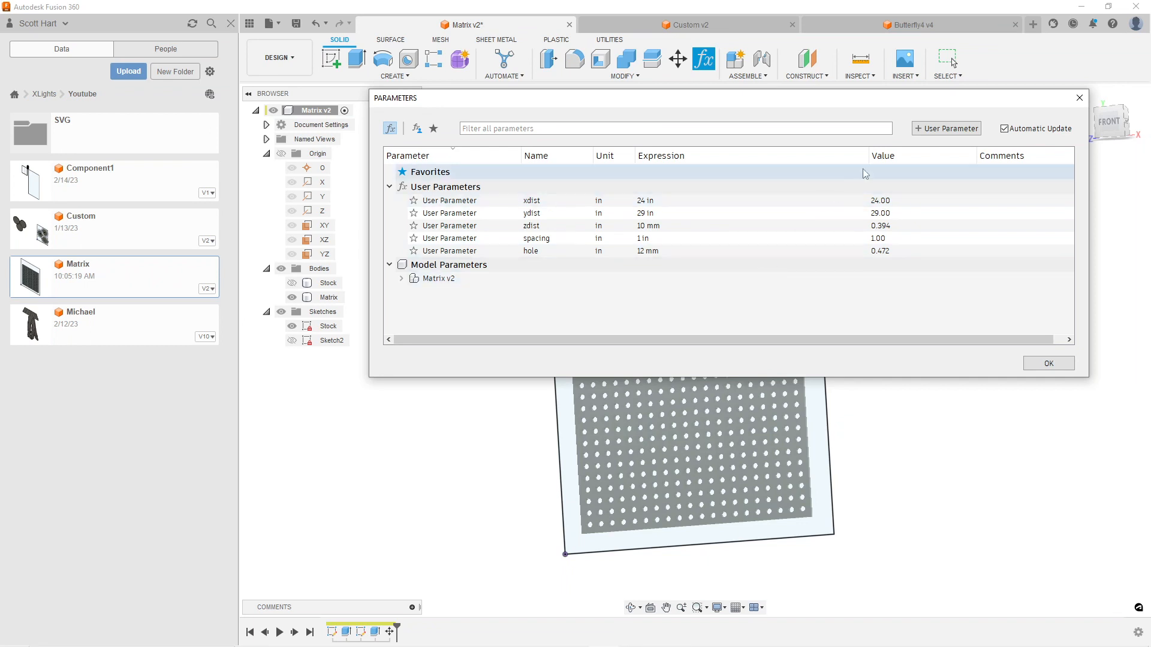
click(1048, 364)
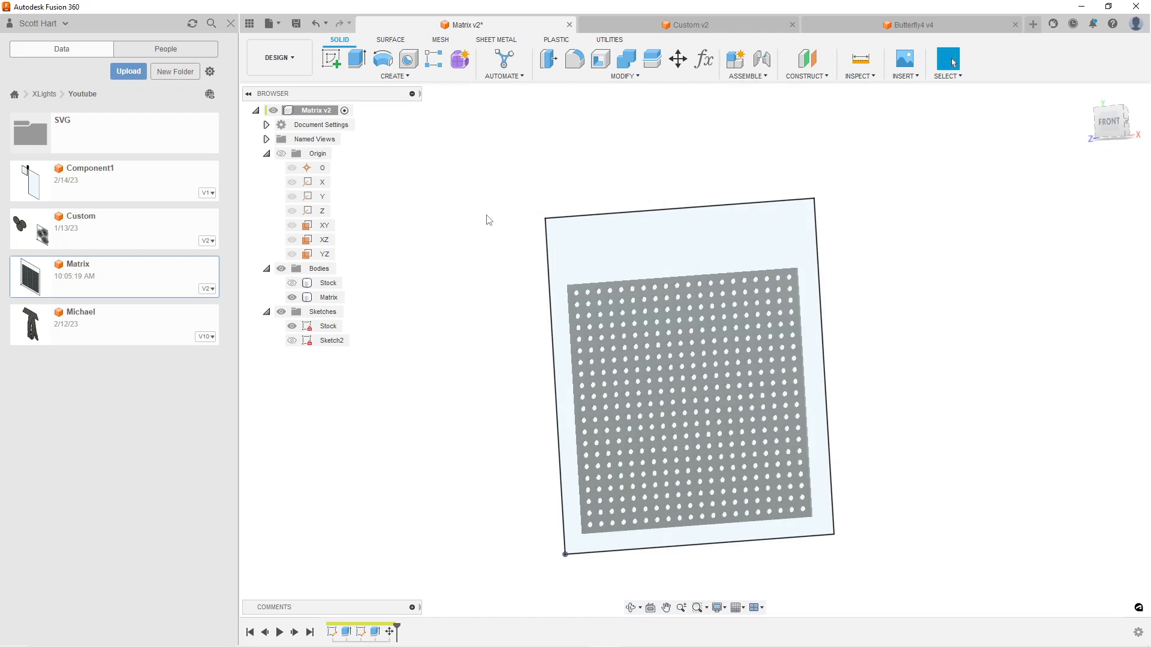
Open the matrix's Sketch2 for editing and bring its hole grid and overall dimensions into view
right_click(317, 343)
click(360, 381)
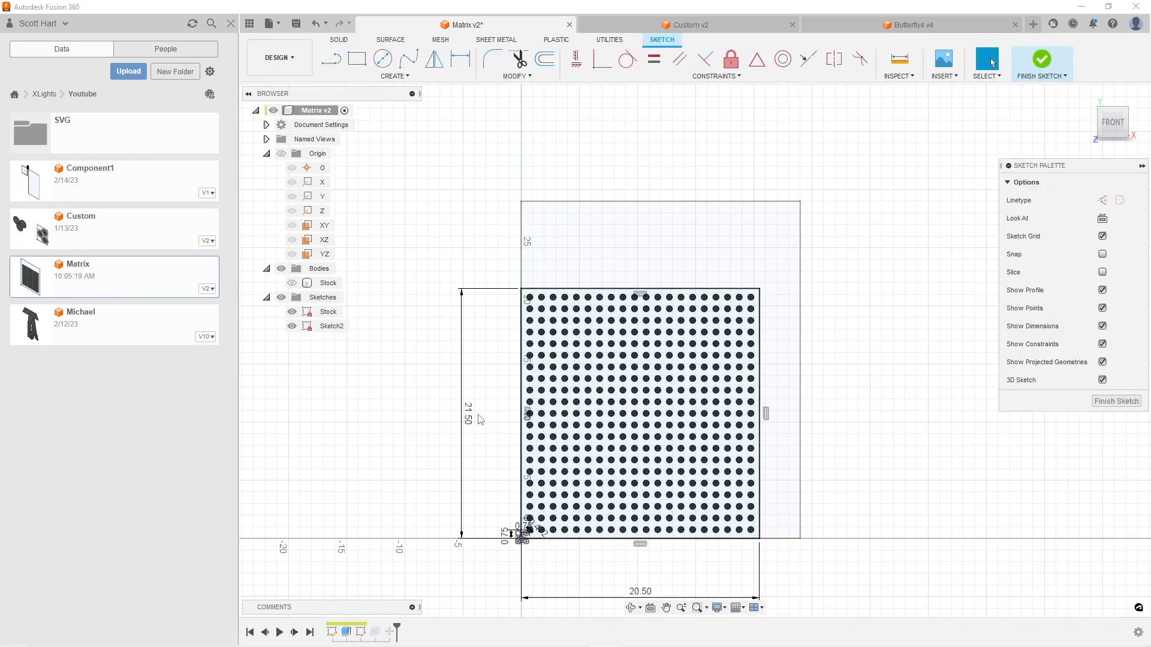
scroll(478, 425, up, 4)
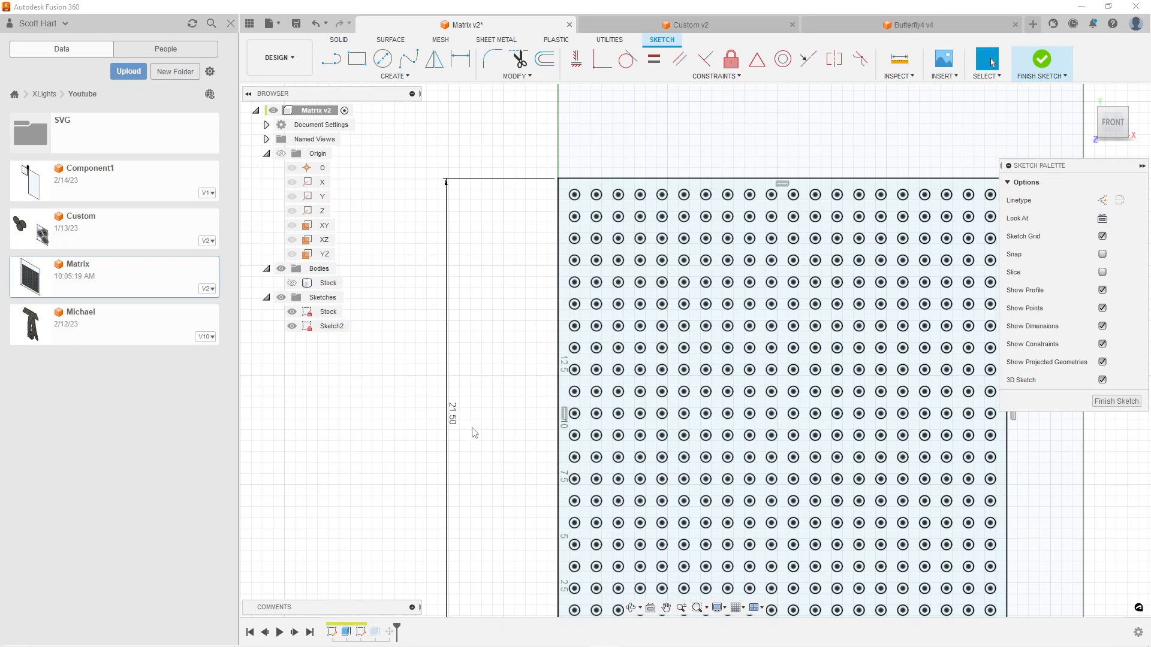
scroll(474, 433, down, 2)
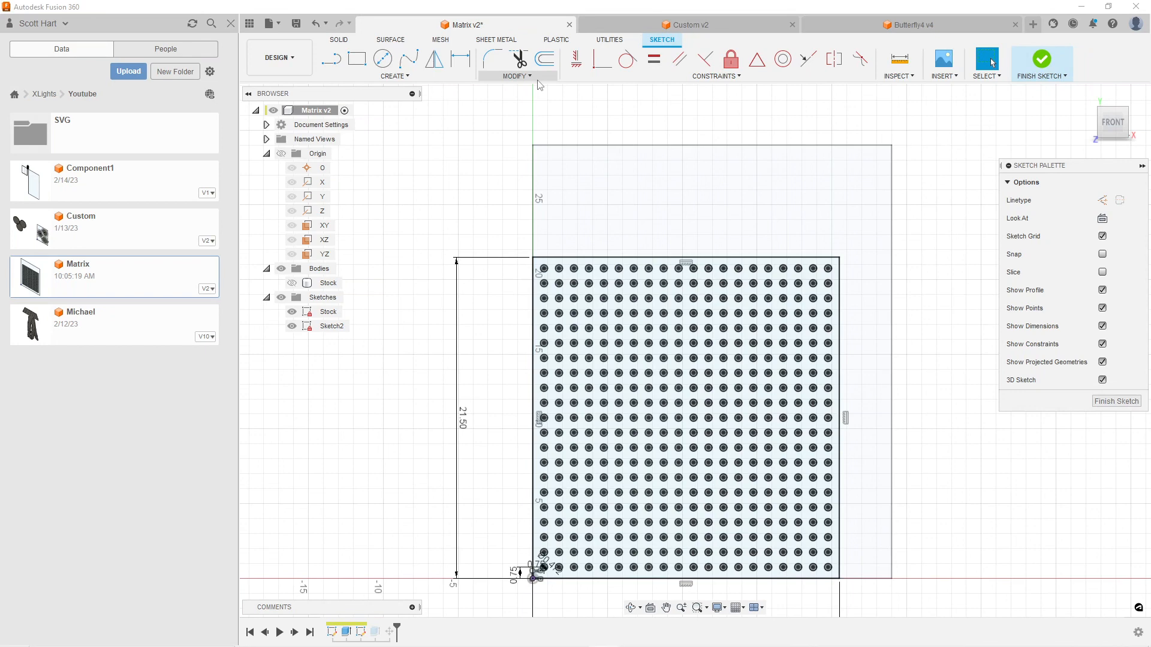
Leave Sketch2, reopen it to check the matrix's overall height and width dimensions, and finish the sketch again
click(1116, 401)
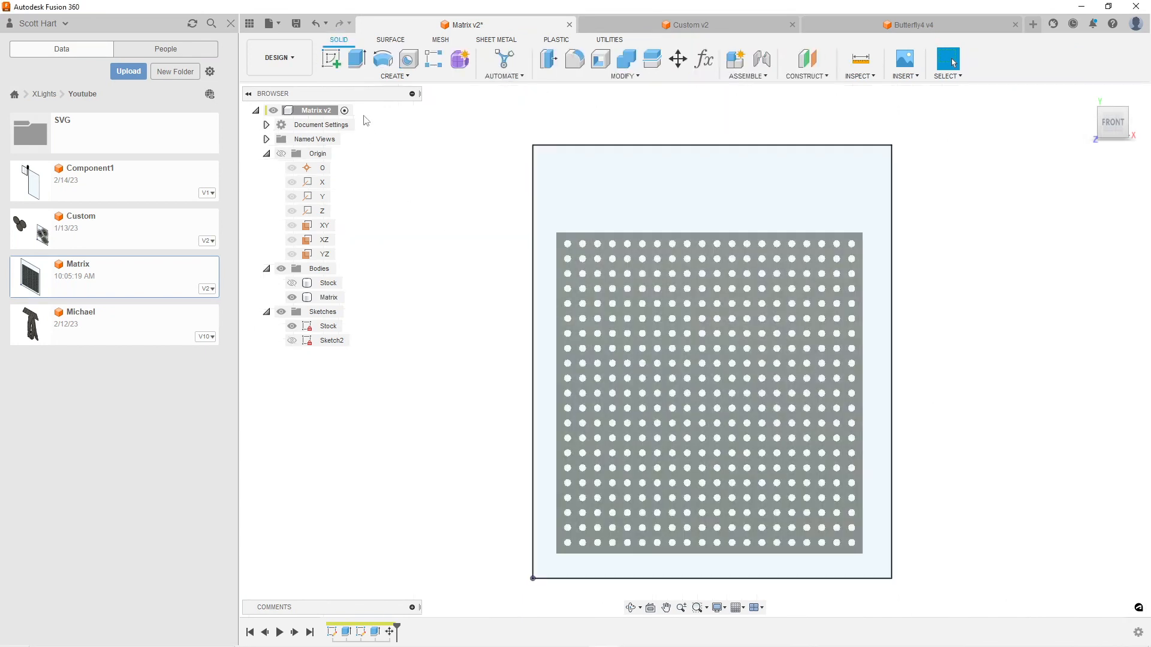
click(324, 345)
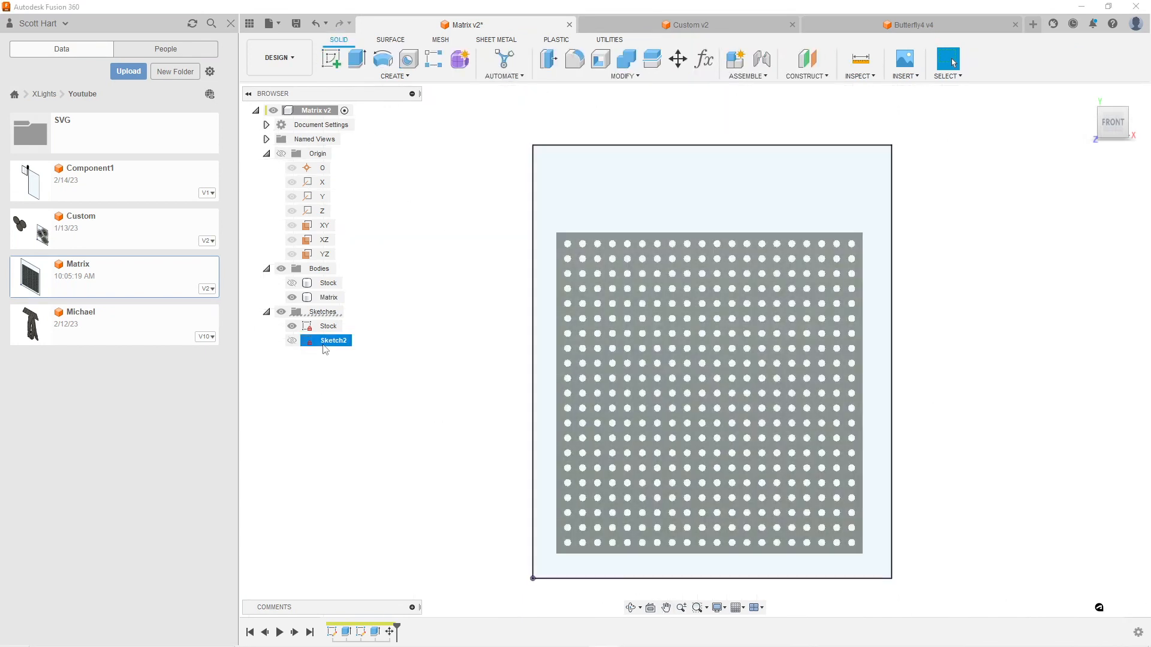
right_click(324, 350)
click(356, 382)
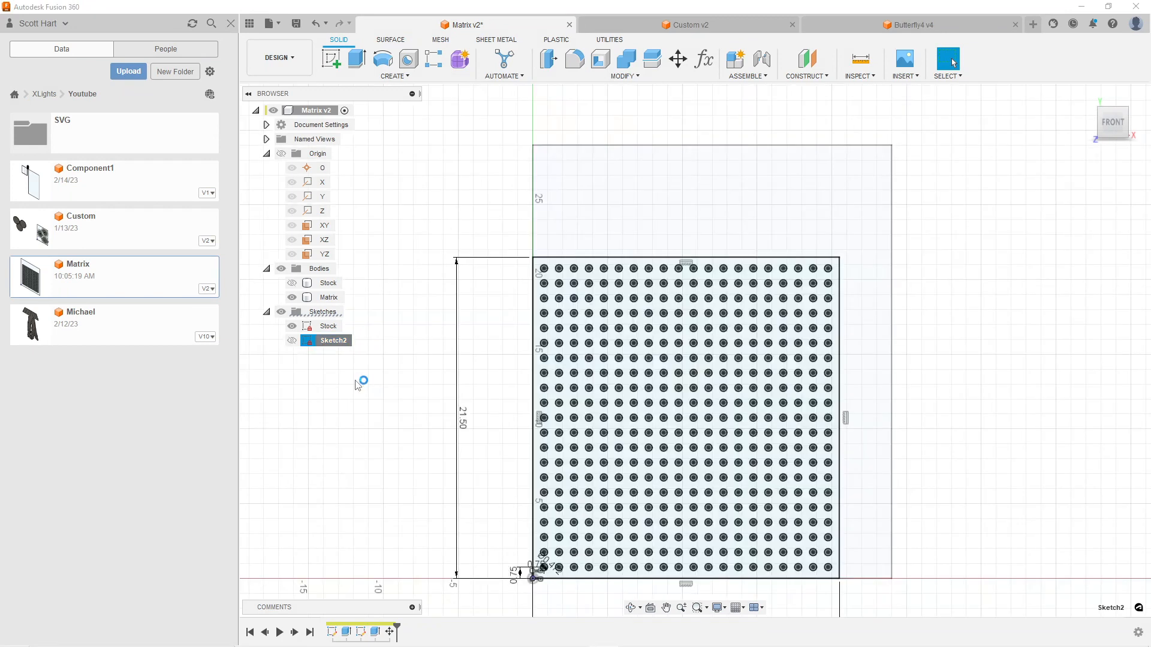
mouse_move(512, 444)
middle_down()
mouse_move(521, 276)
mouse_move(548, 467)
middle_up()
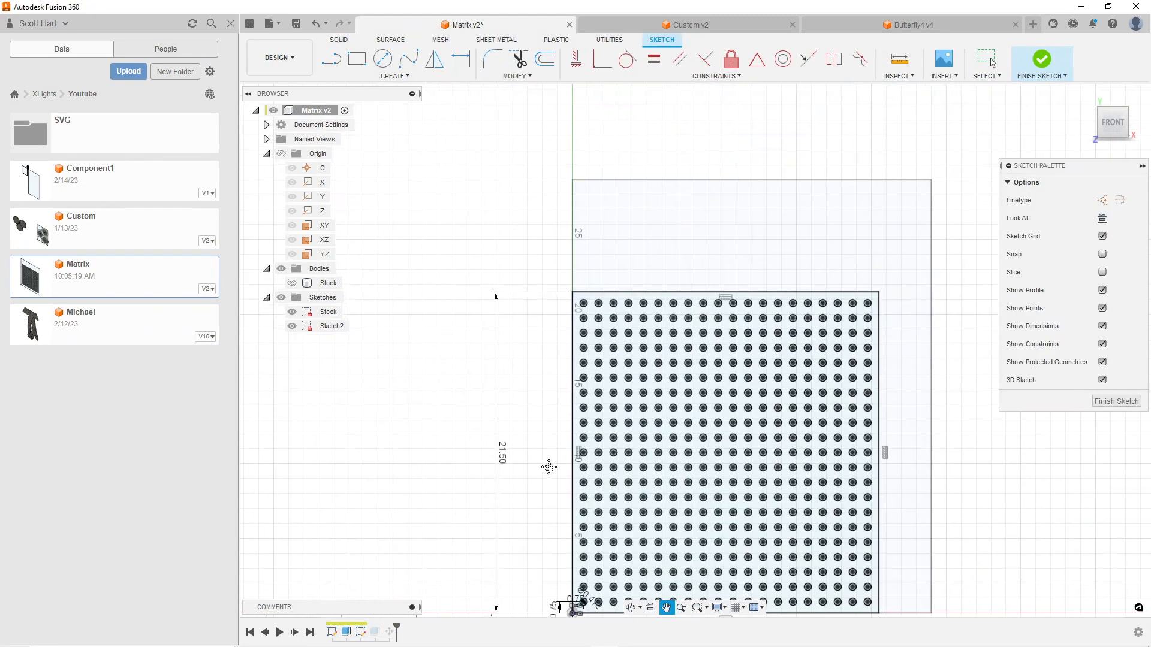
click(1124, 406)
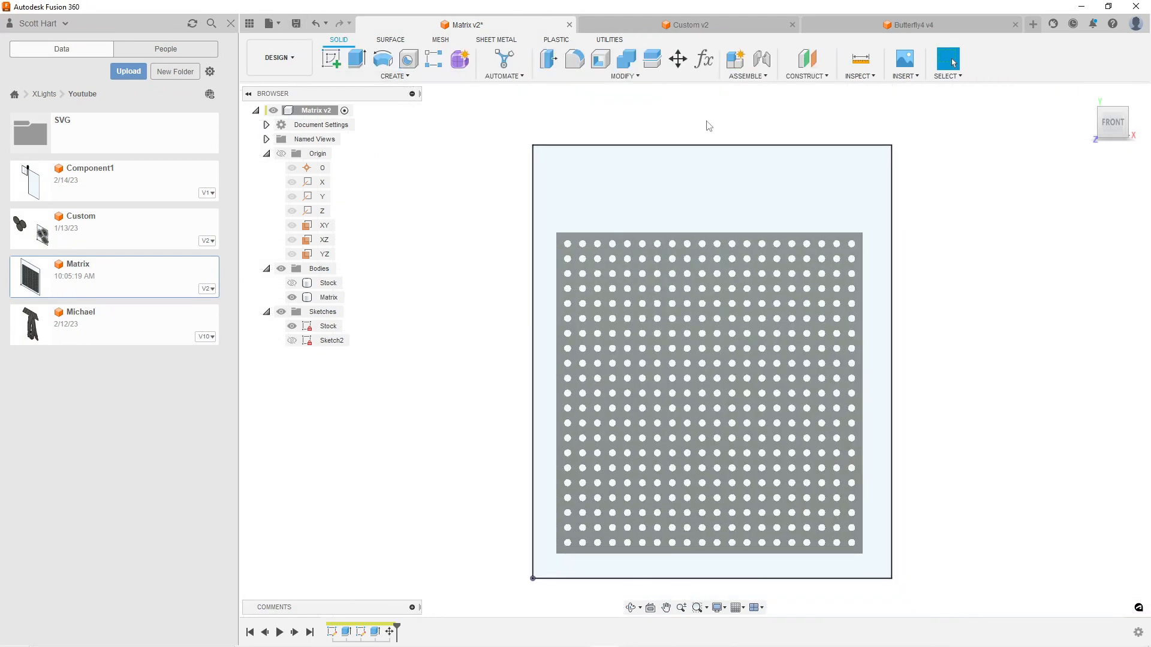
Set the user parameter xdist to 20.5 in and ydist to 21.5 in, and close the parameters dialog
click(704, 59)
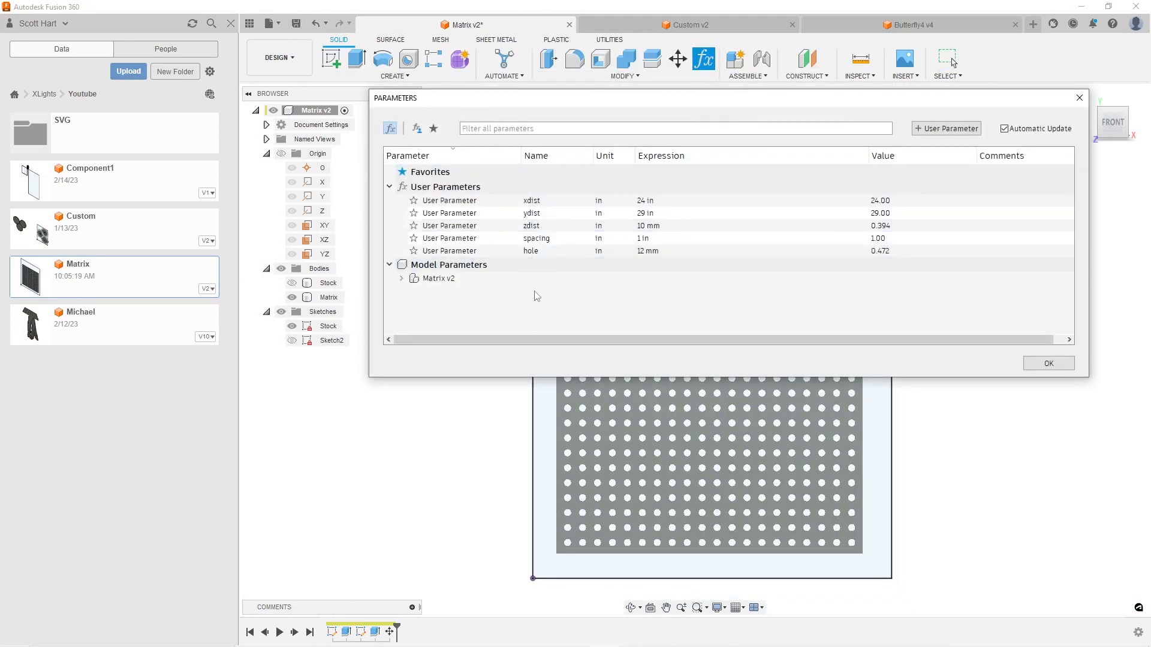
click(649, 201)
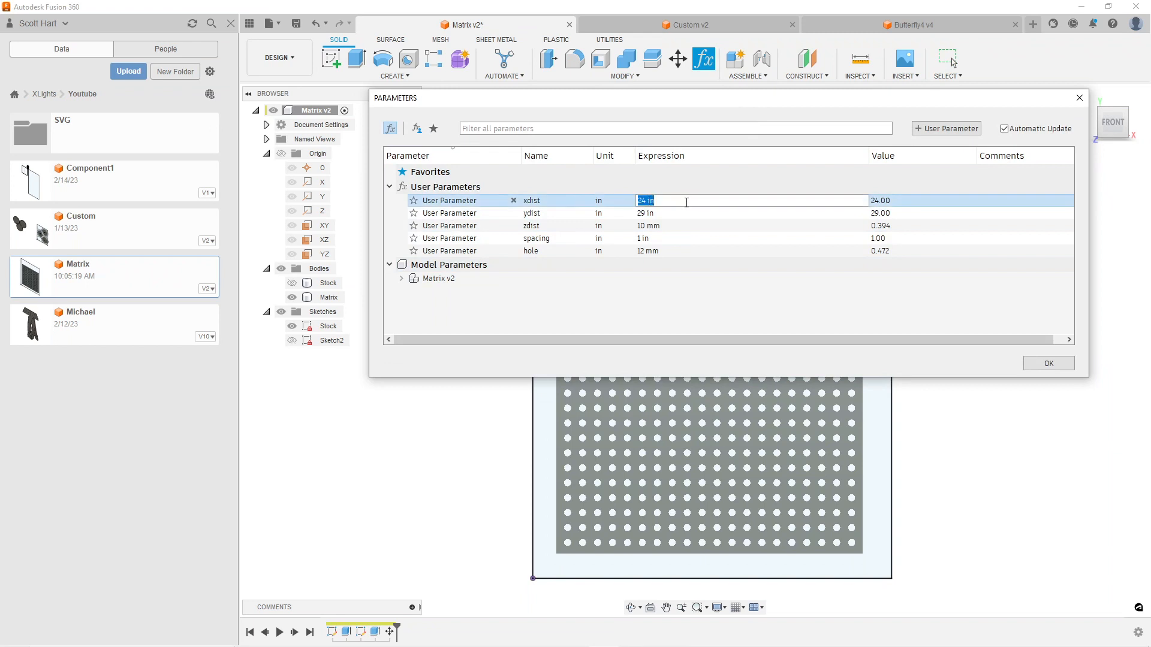
text(20.5)
click(671, 213)
text(2)
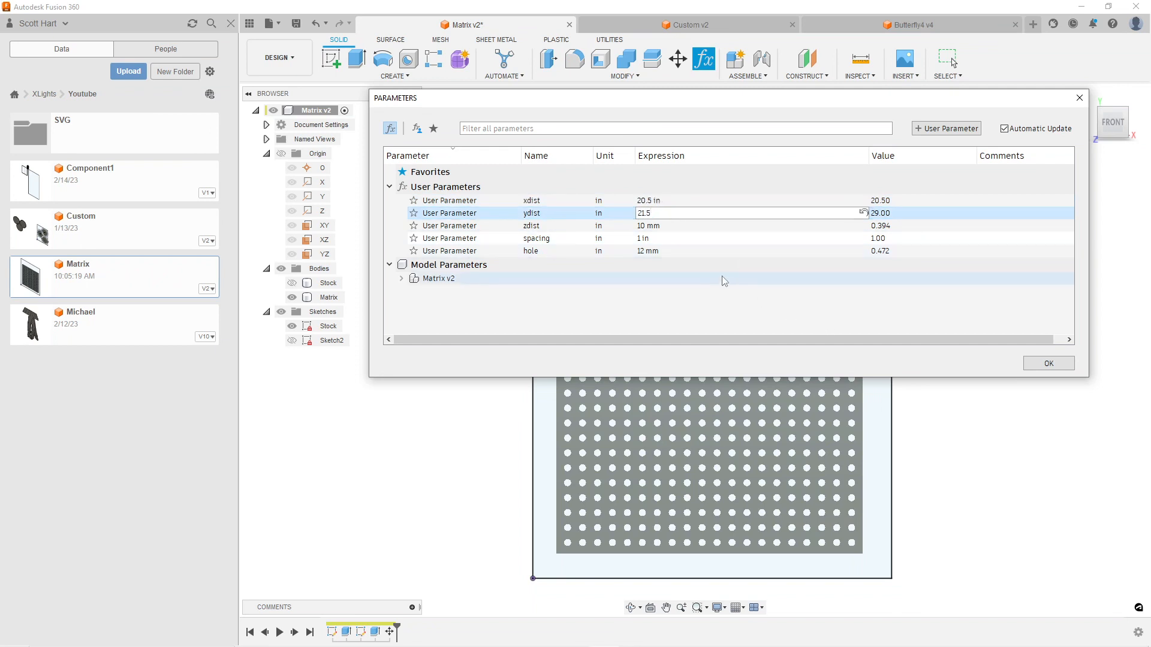
text(1.5)
click(1024, 366)
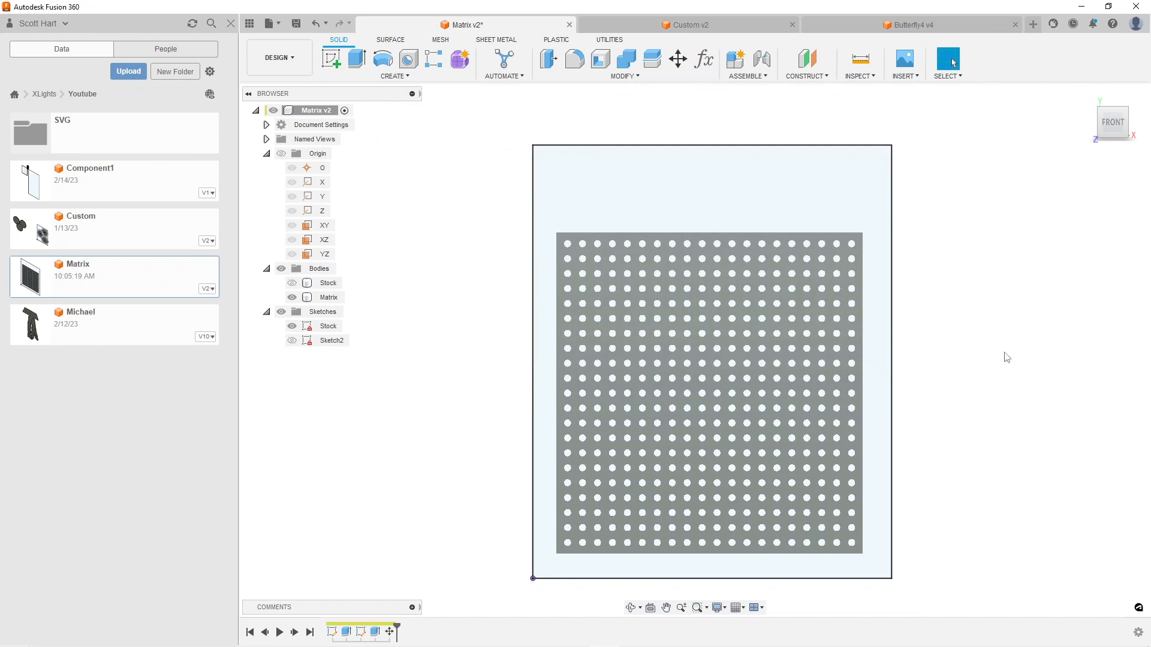
Reopen Sketch2 and drive the rectangle's overall height dimension with the ydist parameter
right_click(333, 341)
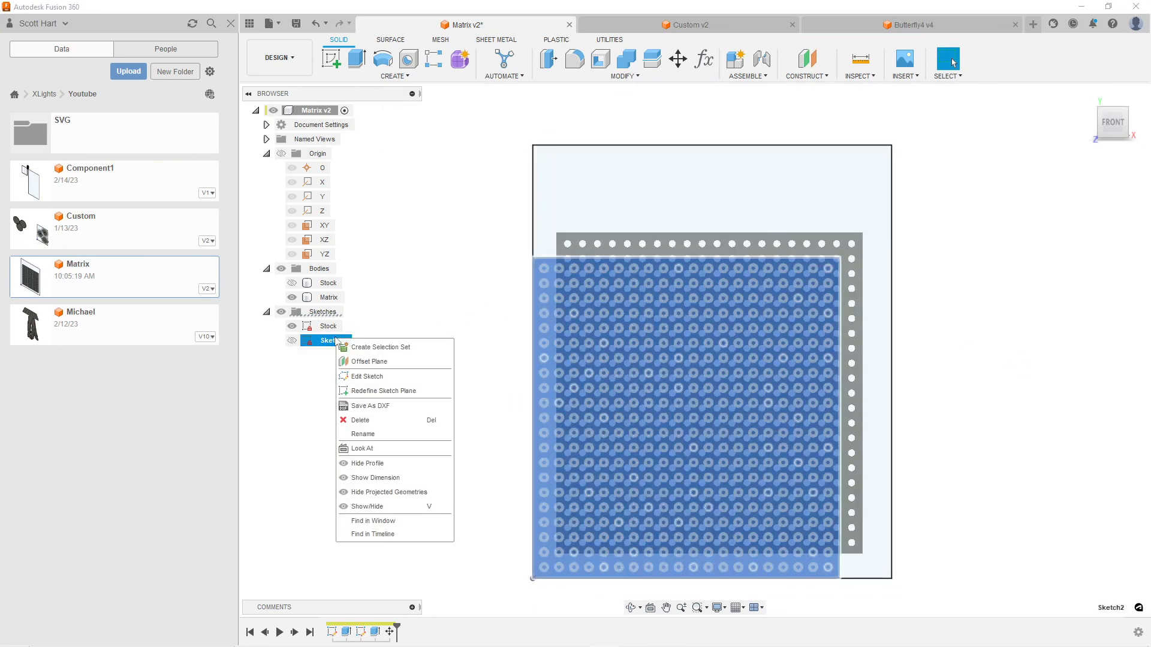
click(372, 372)
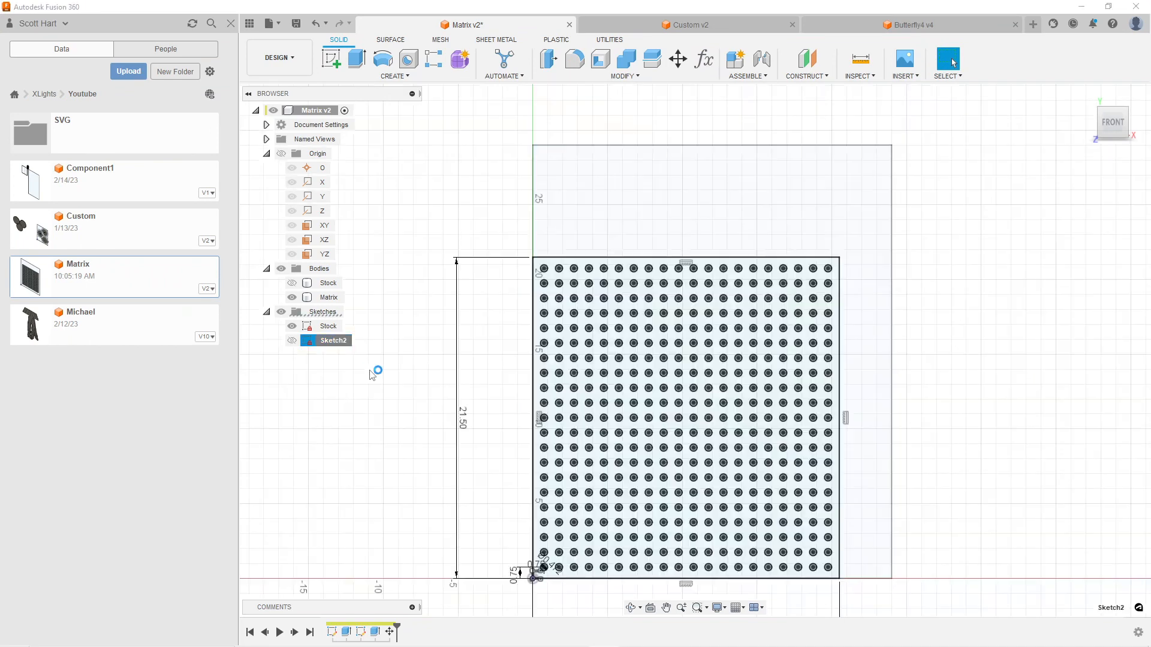
double_click(462, 418)
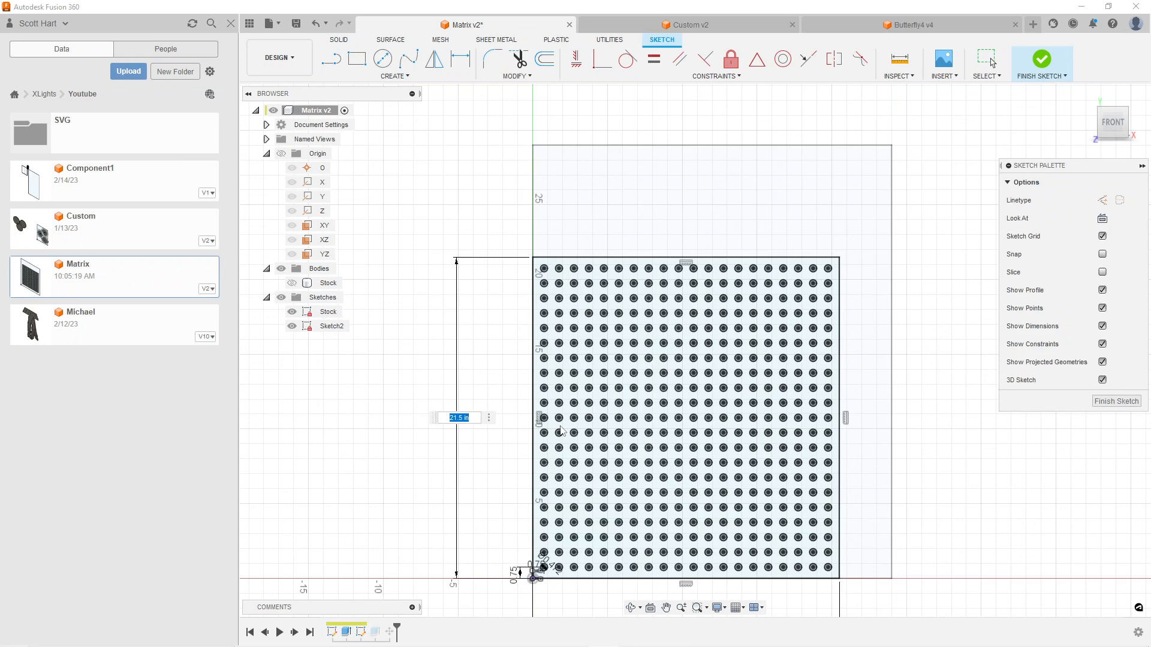
text(y)
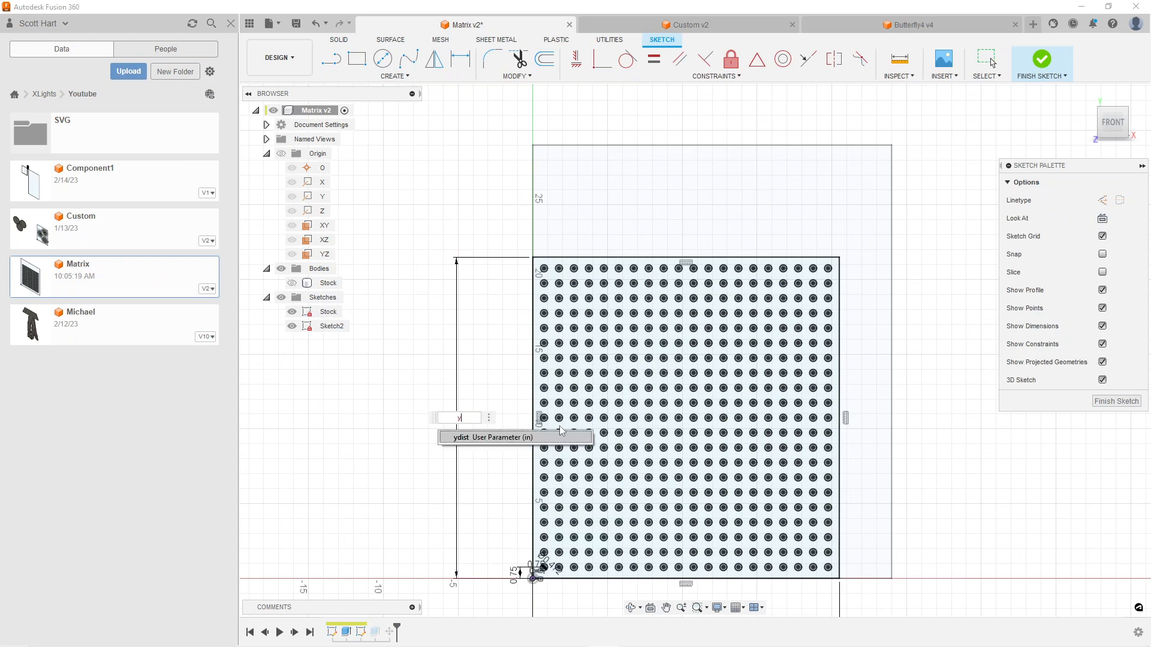
click(495, 443)
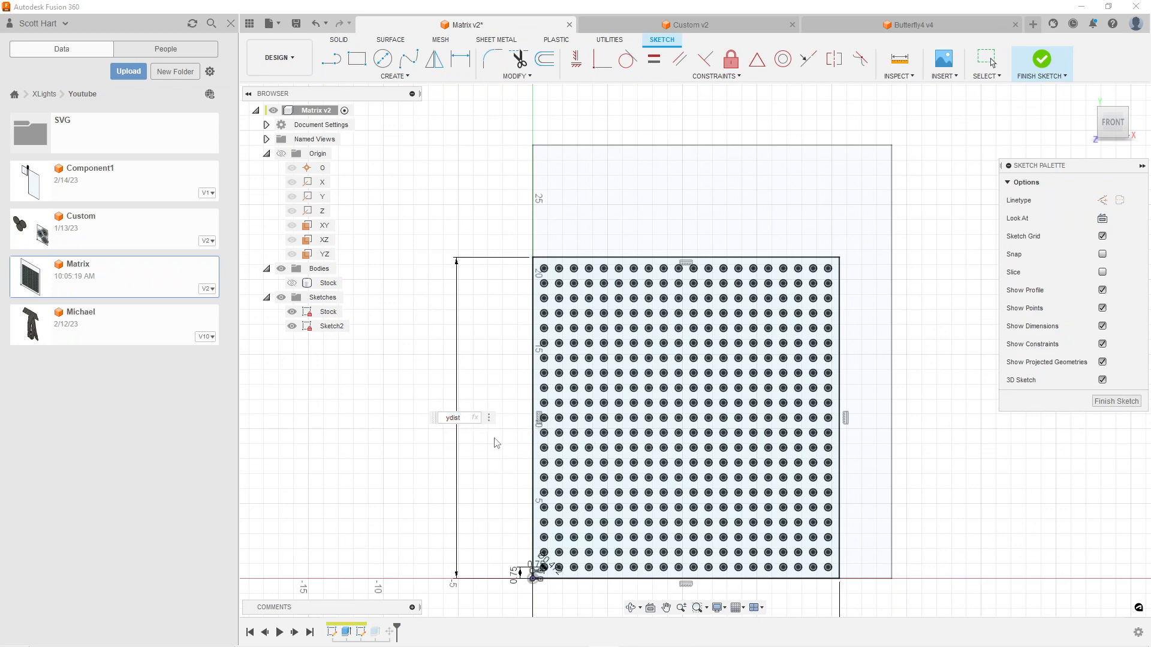
key(Return)
key(Escape)
Drive the rectangle's overall width dimension below the hole grid with the xdist parameter
middle_drag(636, 576, 634, 383)
scroll(658, 459, up, 2)
double_click(698, 460)
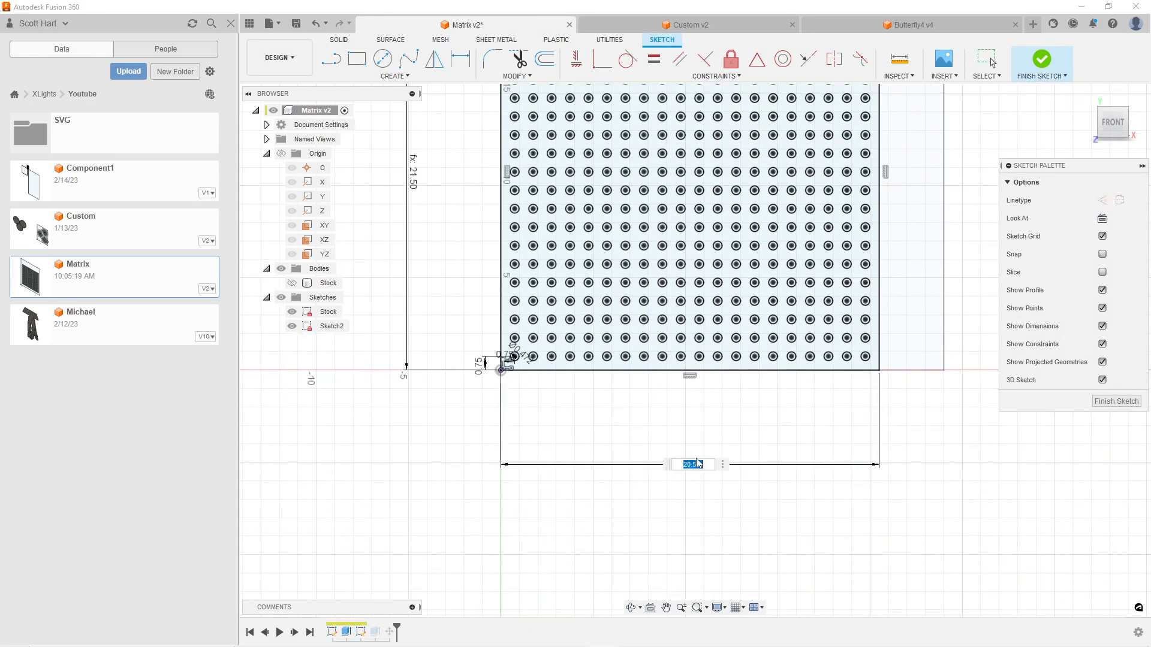
text(x)
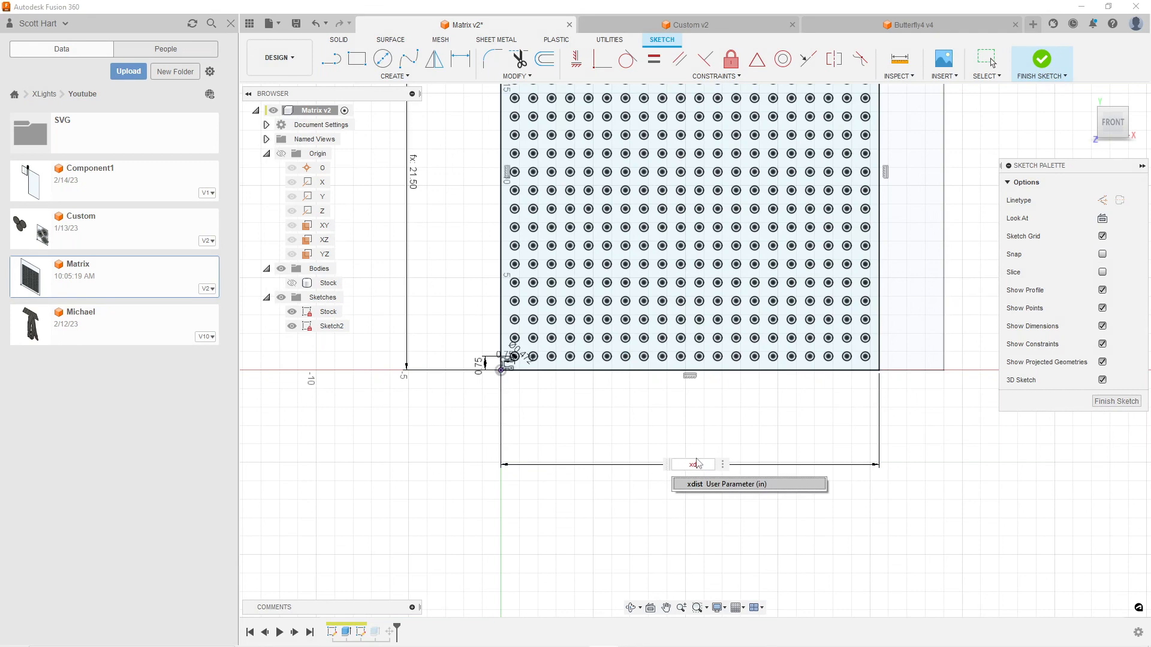
text(d)
click(700, 490)
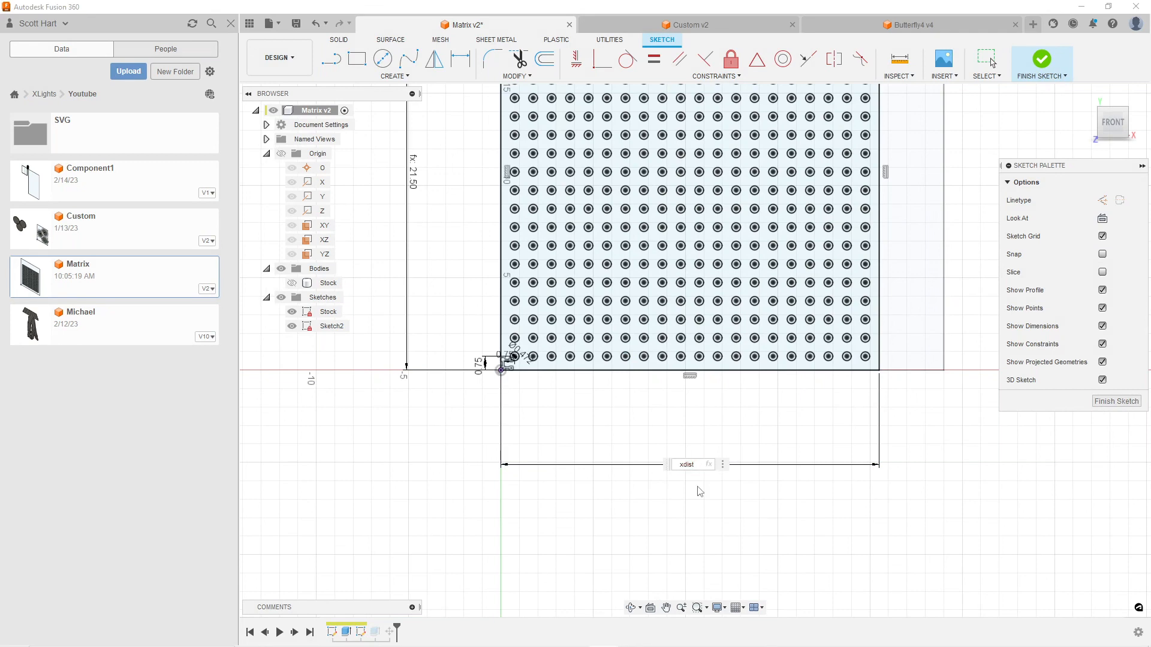
key(Return)
Drive the corner hole's diameter dimension with the hole parameter and finish the sketch
scroll(555, 372, up, 6)
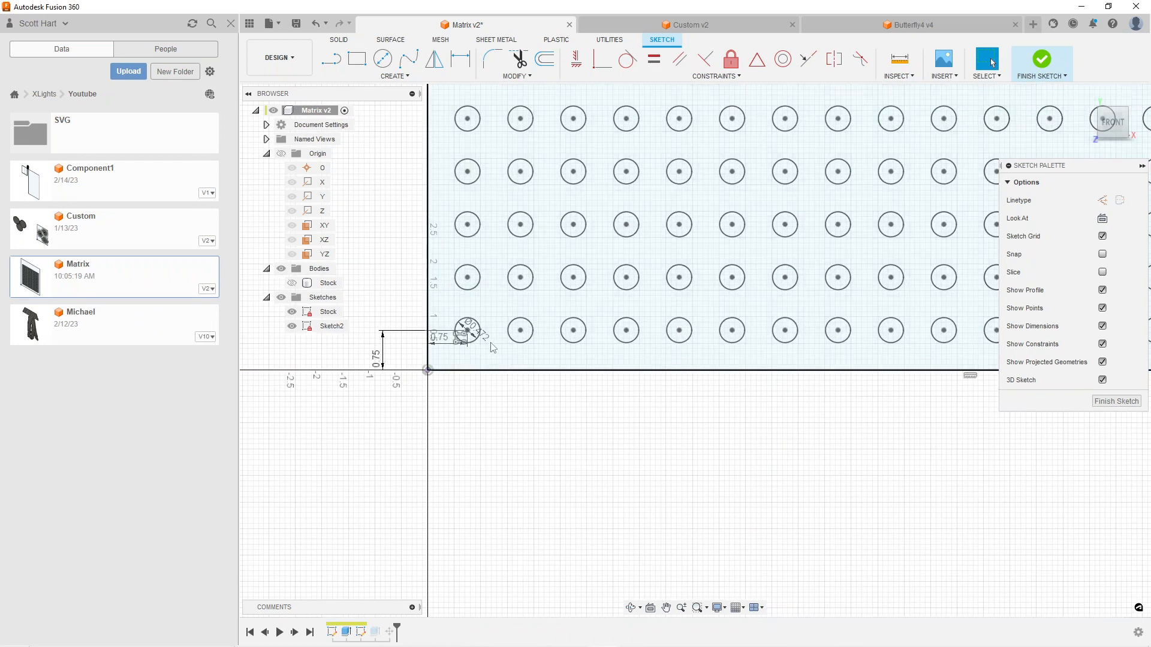
scroll(495, 349, up, 3)
double_click(474, 331)
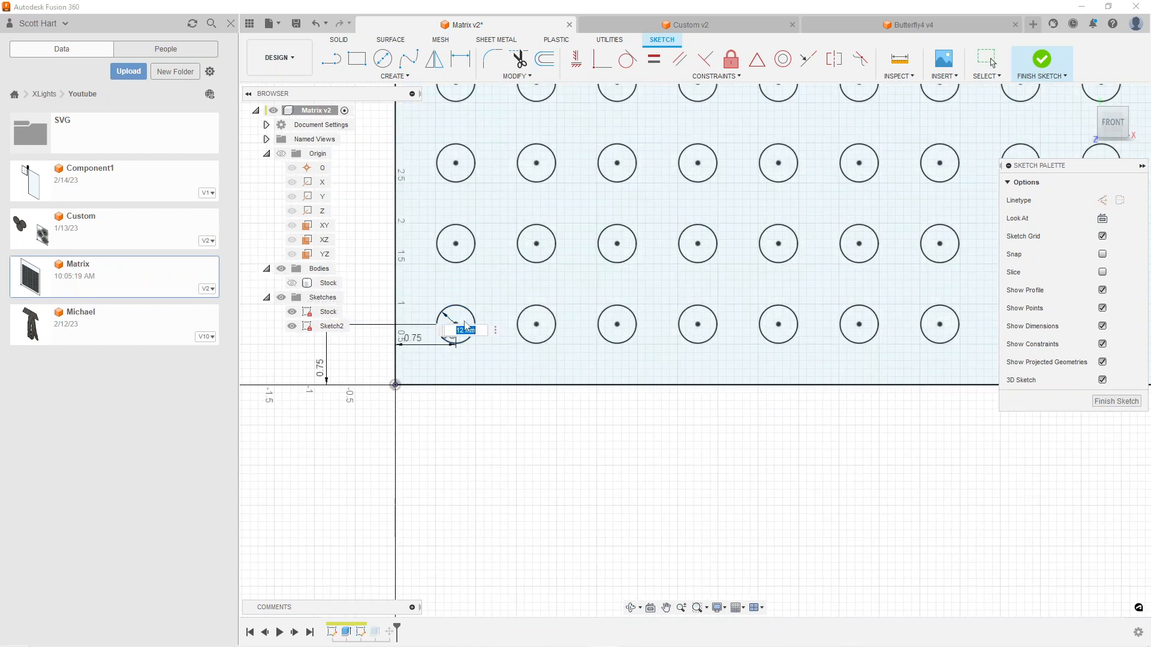
text(hp)
key(BackSpace)
key(BackSpace)
text(ho)
click(474, 353)
click(1116, 401)
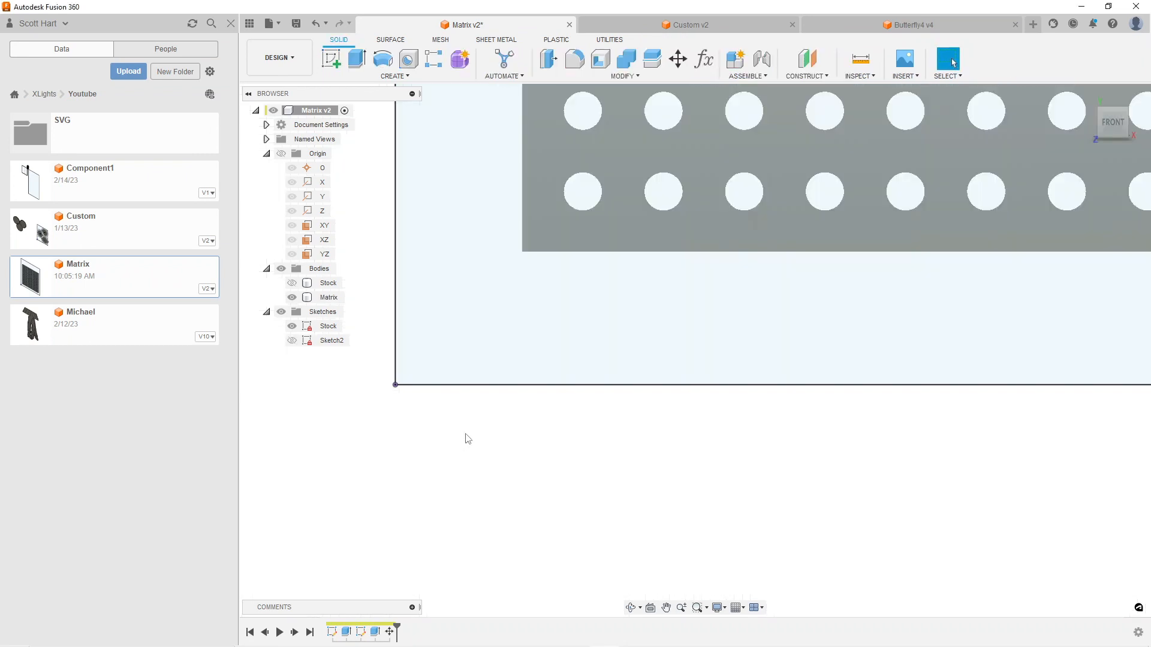
Reopen Sketch2 of the matrix for editing
scroll(501, 438, down, 2)
scroll(499, 437, down, 2)
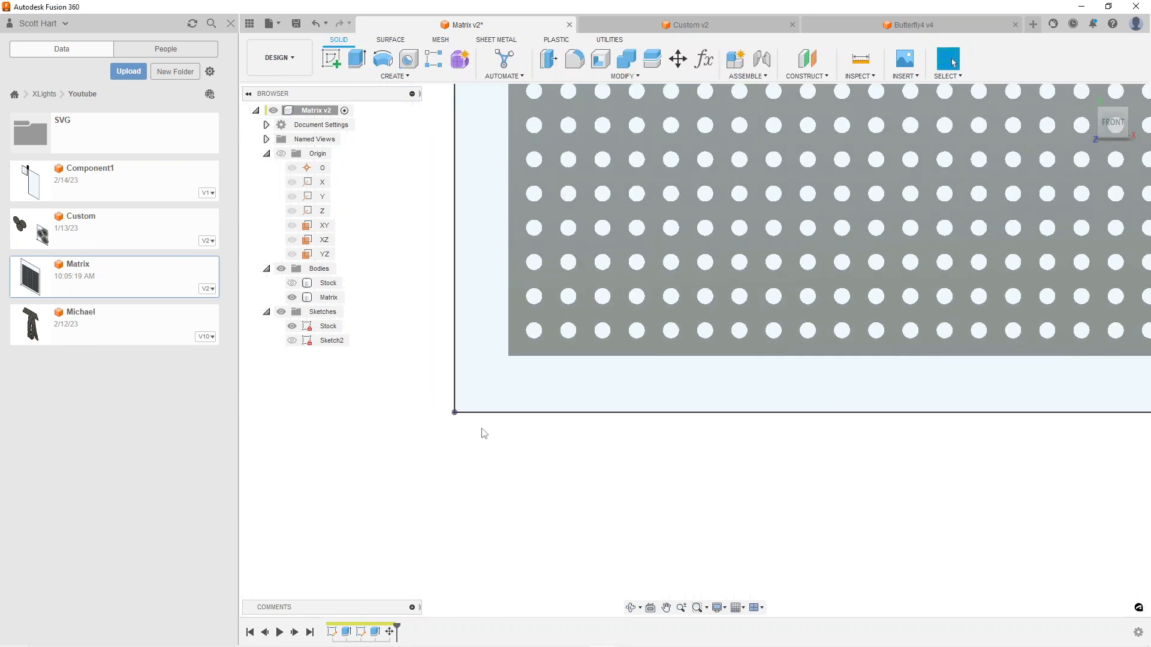
scroll(480, 431, down, 3)
right_click(332, 340)
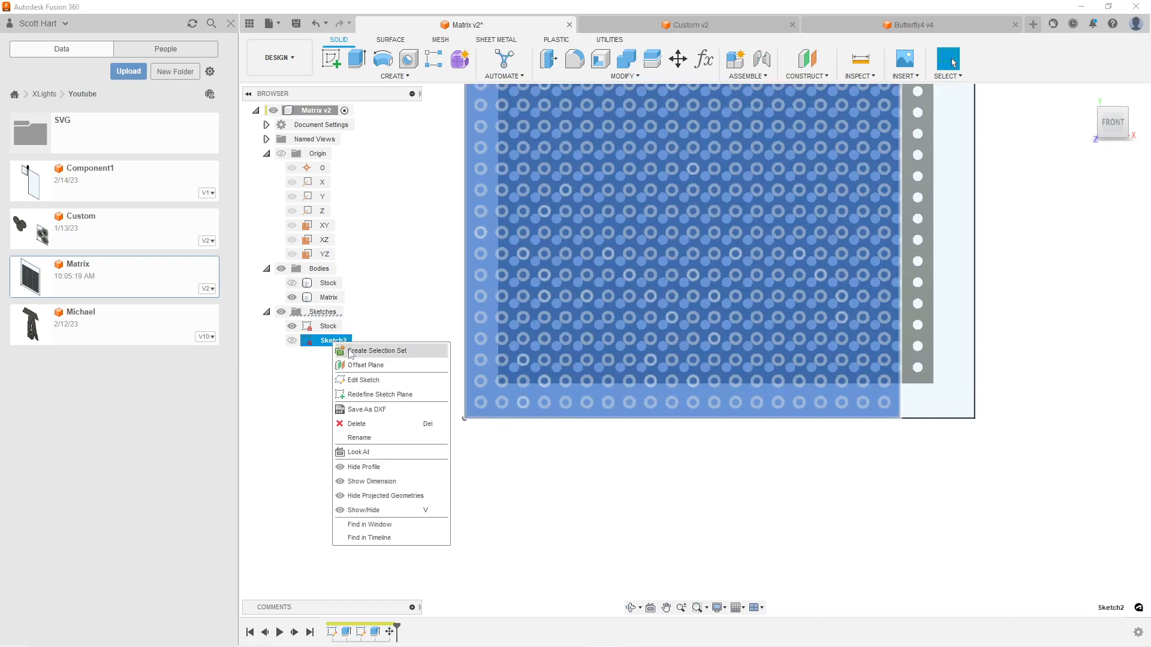
click(378, 379)
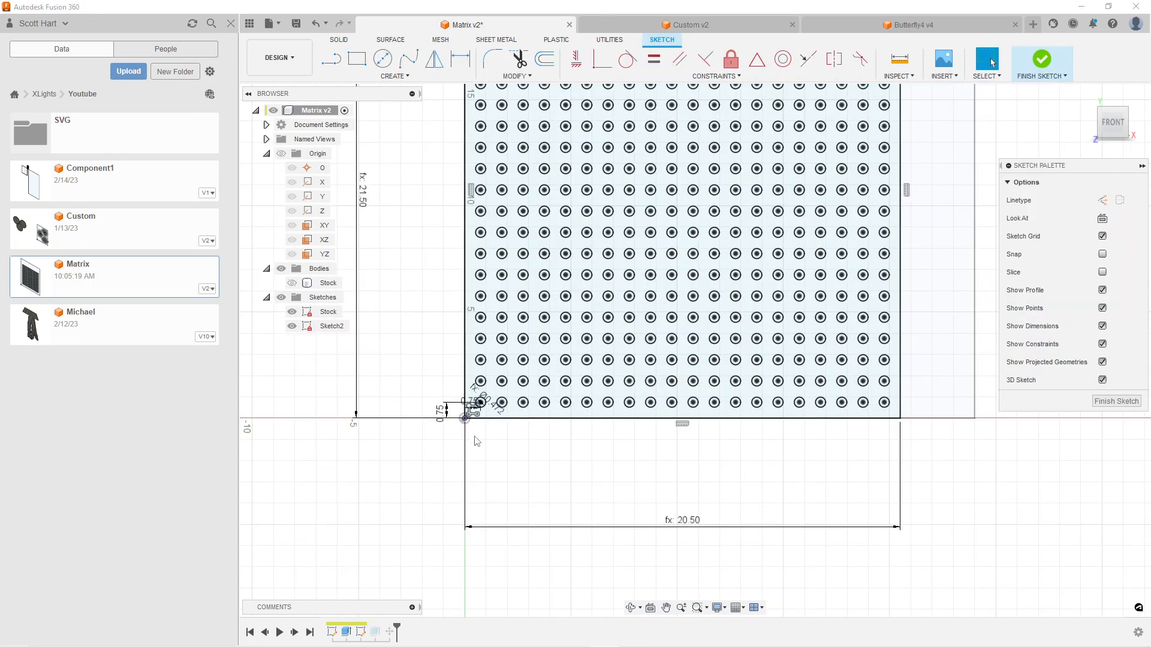
Edit the corner hole's horizontal rectangular pattern so its distance uses the spacing parameter, keeping 20 instances
scroll(478, 434, up, 5)
scroll(864, 540, down, 3)
middle_drag(869, 543, 771, 424)
scroll(727, 390, up, 4)
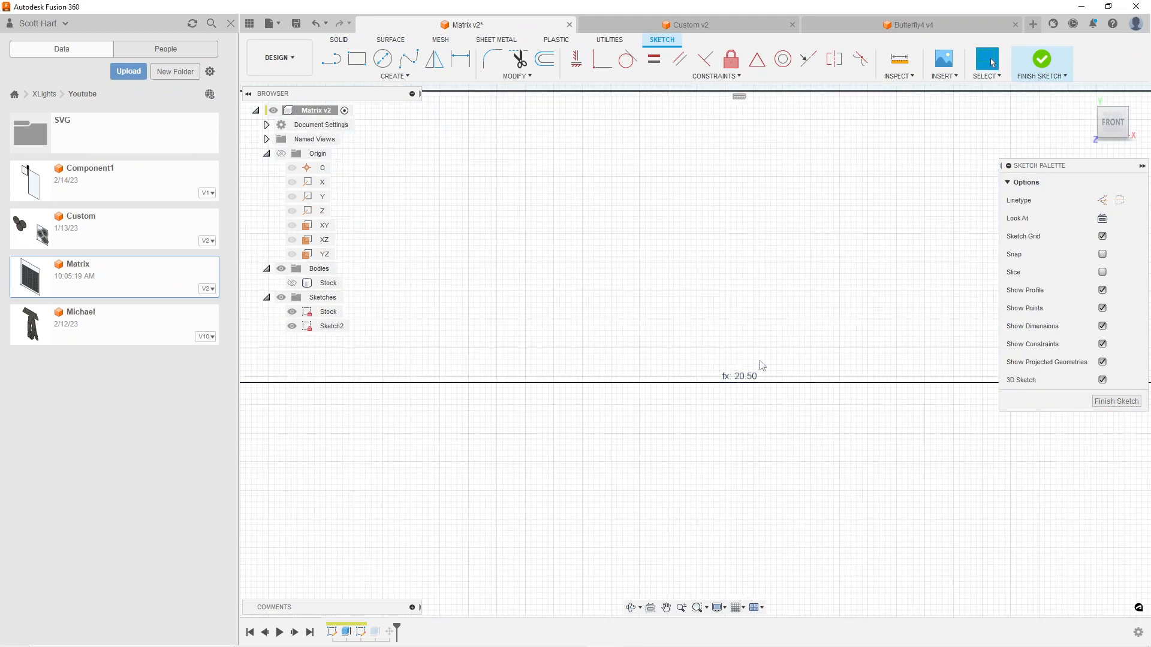
scroll(599, 390, down, 3)
scroll(635, 344, down, 2)
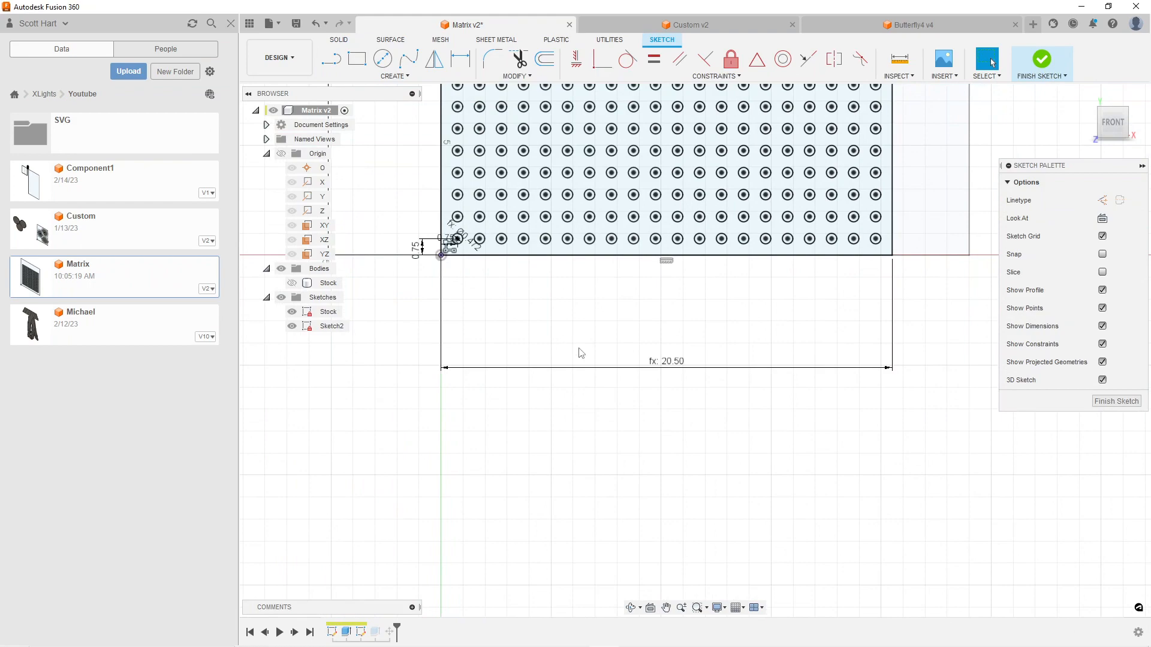
scroll(495, 258, up, 1)
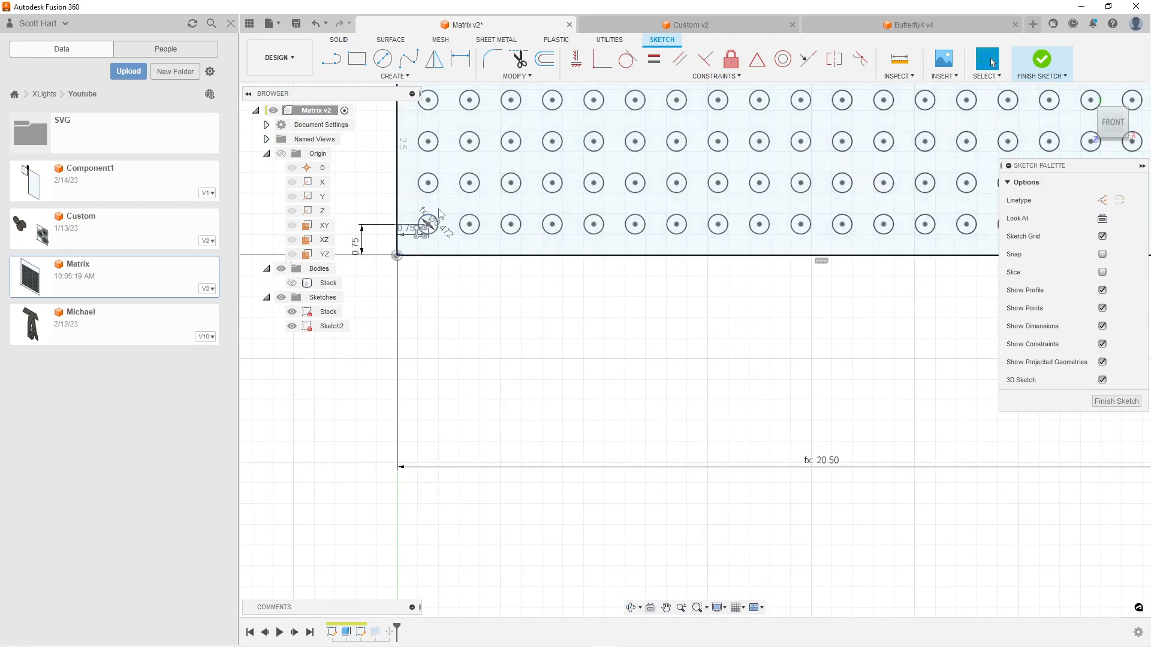
scroll(447, 244, up, 2)
scroll(455, 258, down, 4)
scroll(466, 273, up, 5)
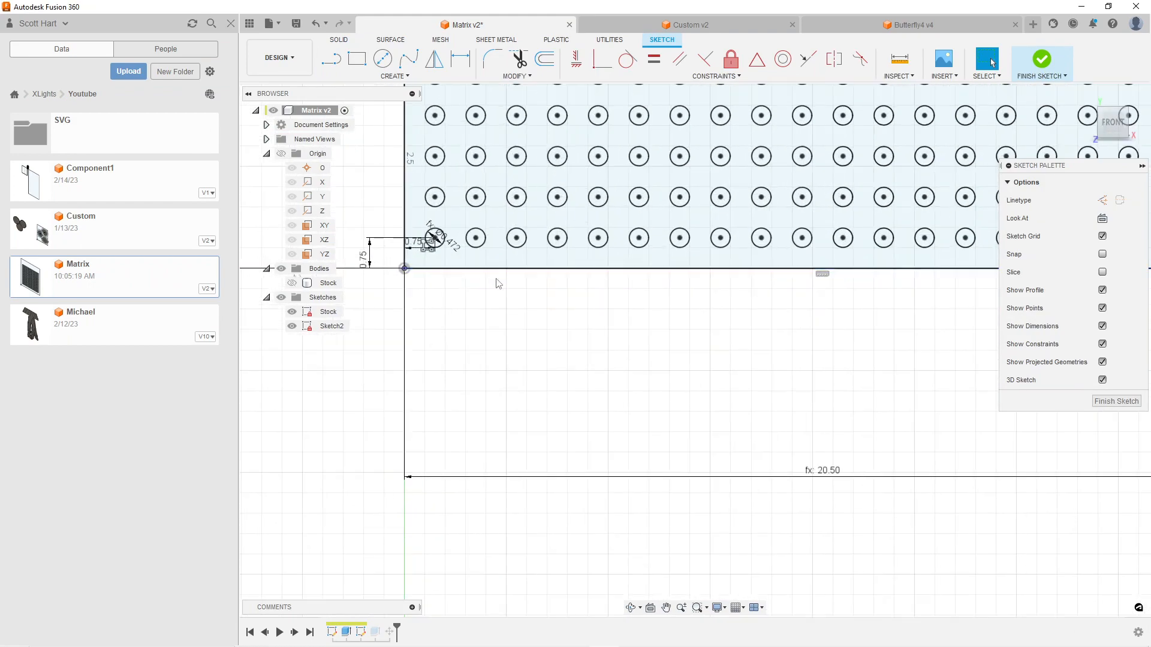
scroll(422, 259, up, 4)
middle_drag(455, 240, 587, 295)
double_click(479, 237)
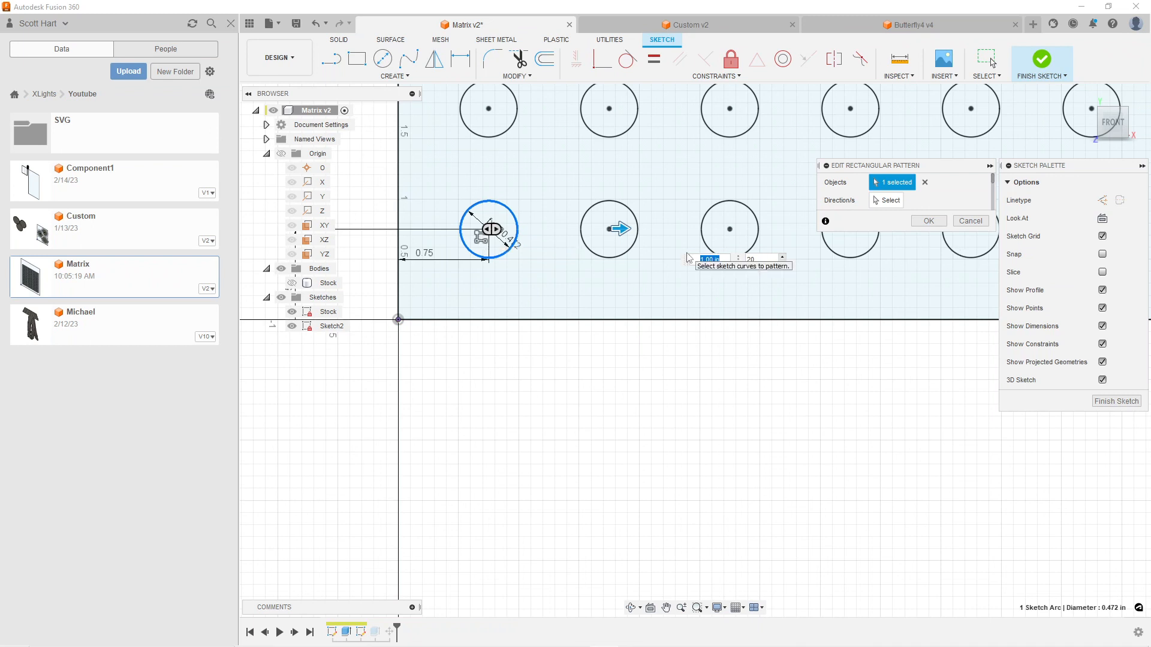
text(sp)
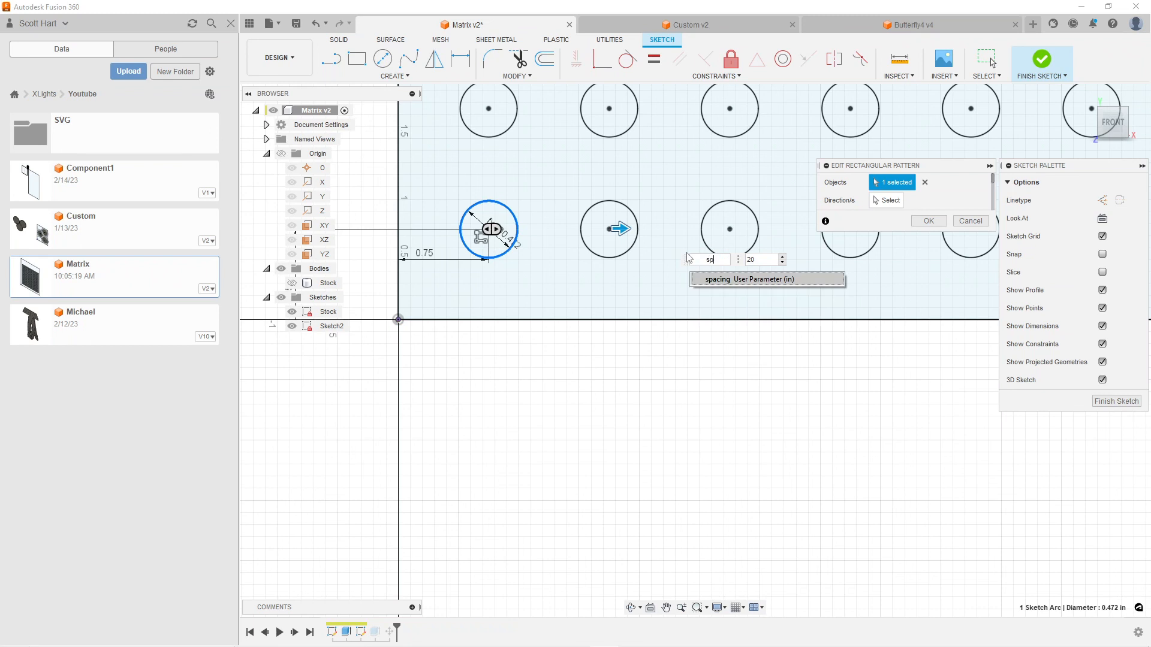
click(728, 279)
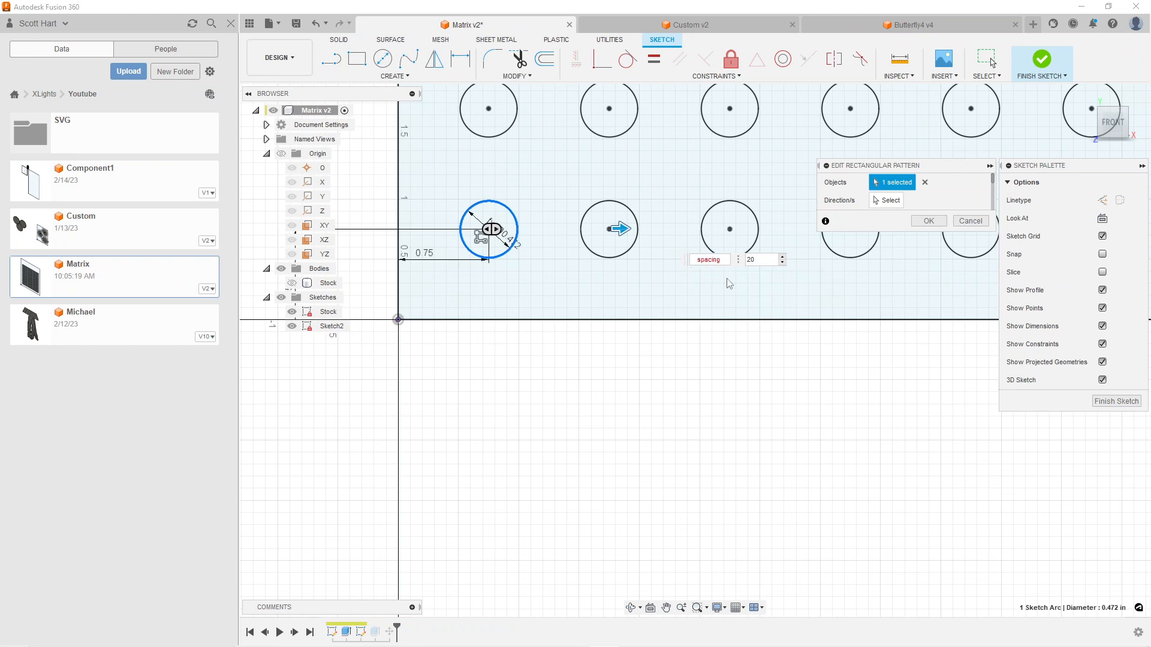
click(927, 222)
Edit the corner hole's second rectangular pattern, the one with 21 rows, so its distance uses the spacing parameter
scroll(777, 295, down, 3)
scroll(777, 295, down, 6)
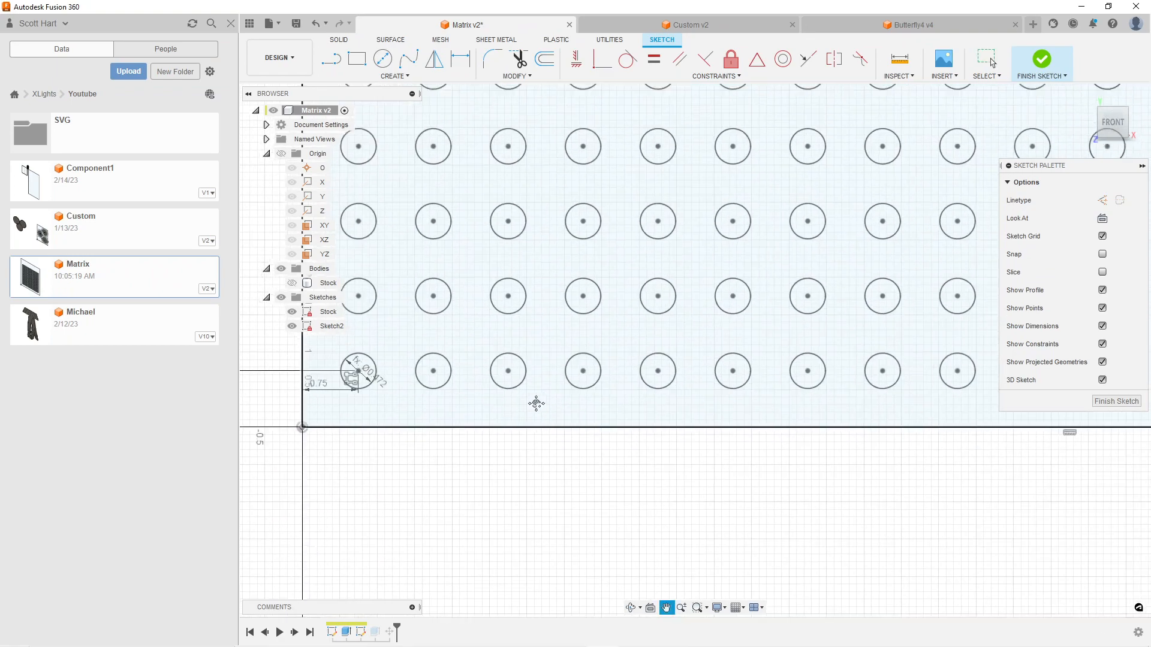
scroll(576, 383, up, 8)
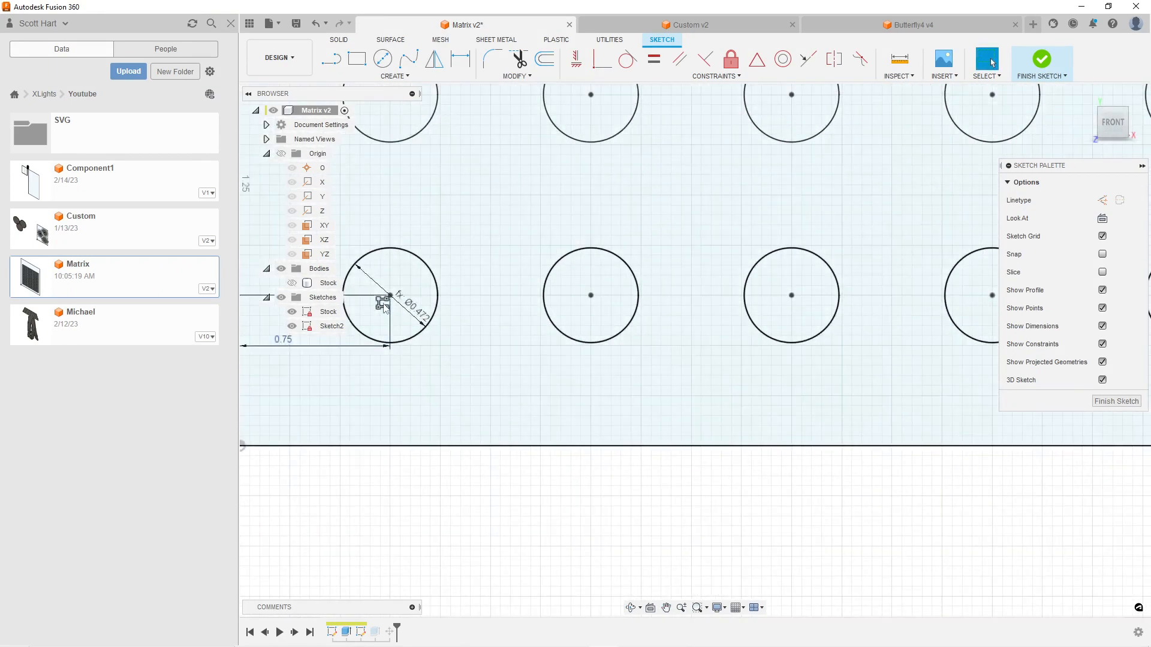
click(384, 307)
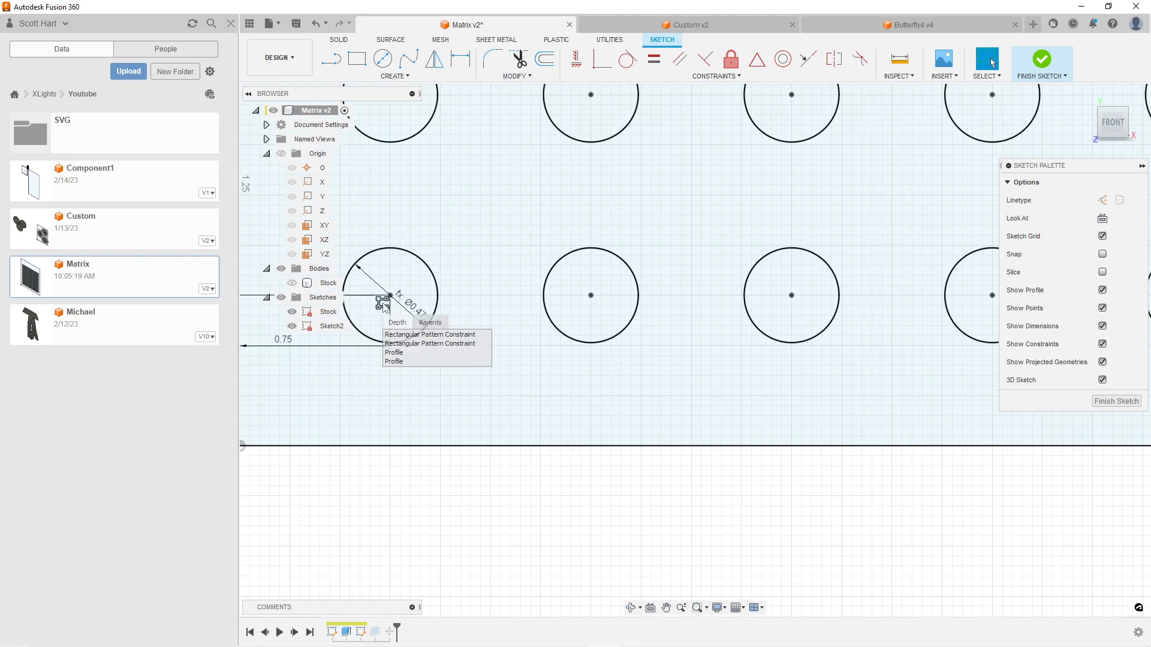
click(423, 343)
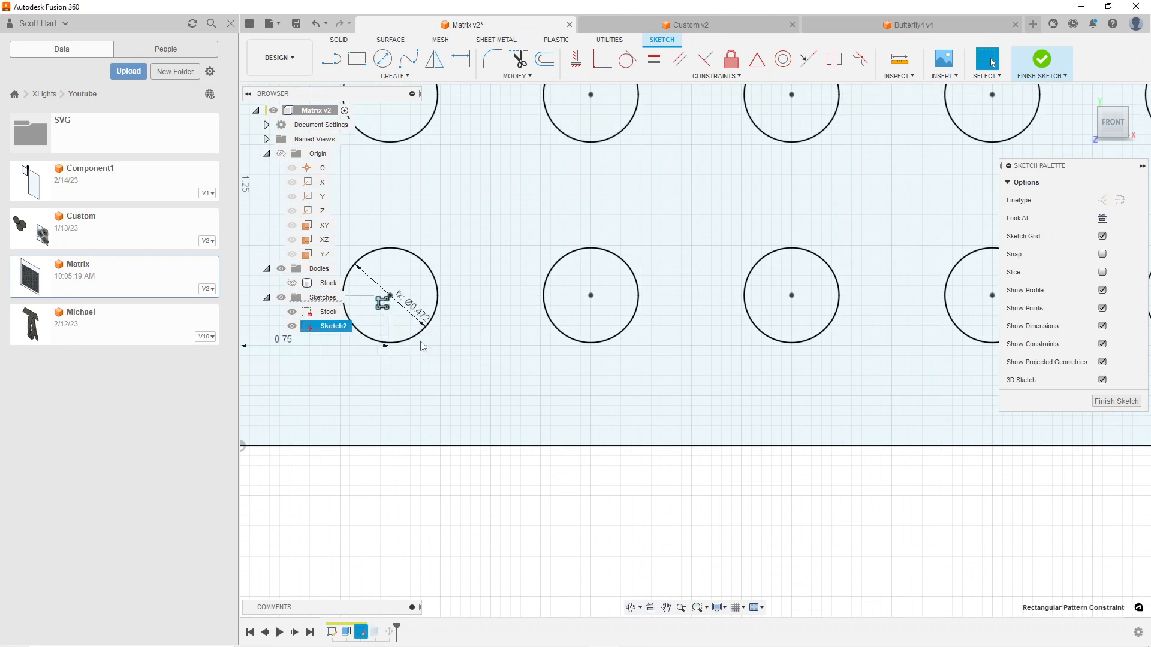
right_click(381, 306)
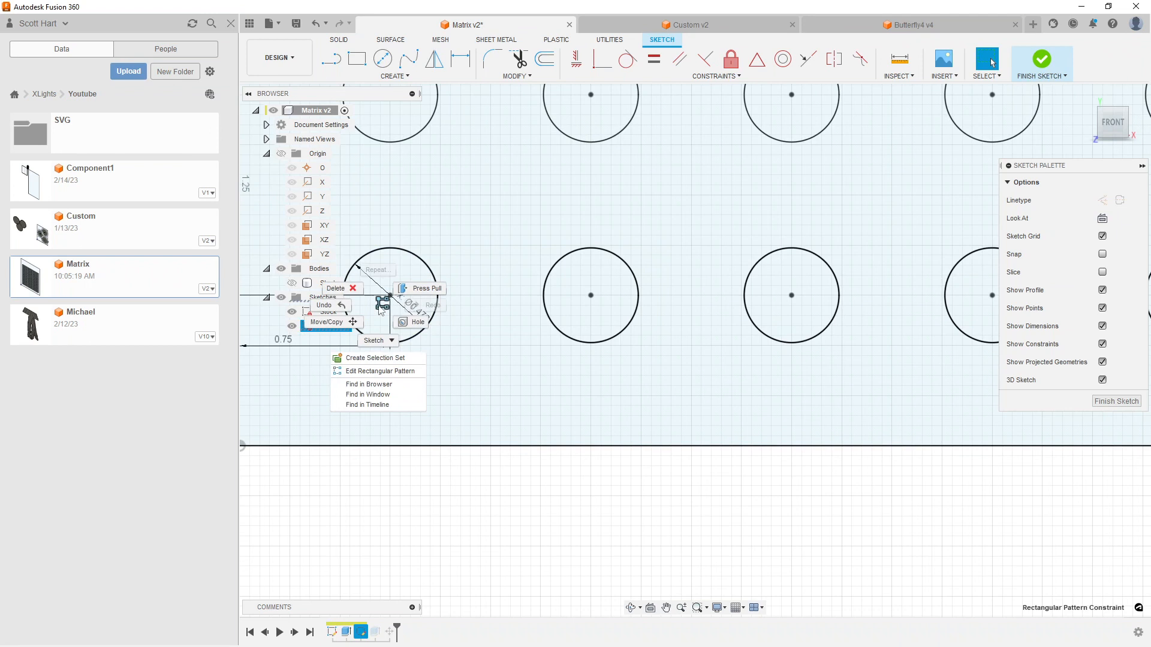
click(380, 373)
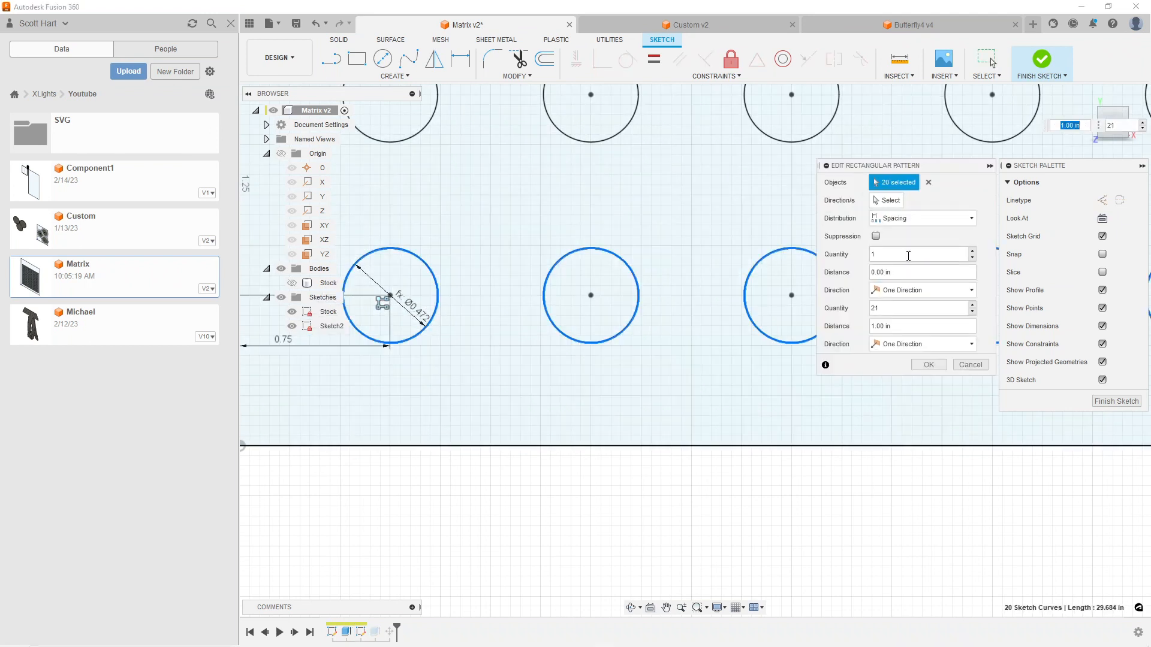
click(900, 325)
text(sp)
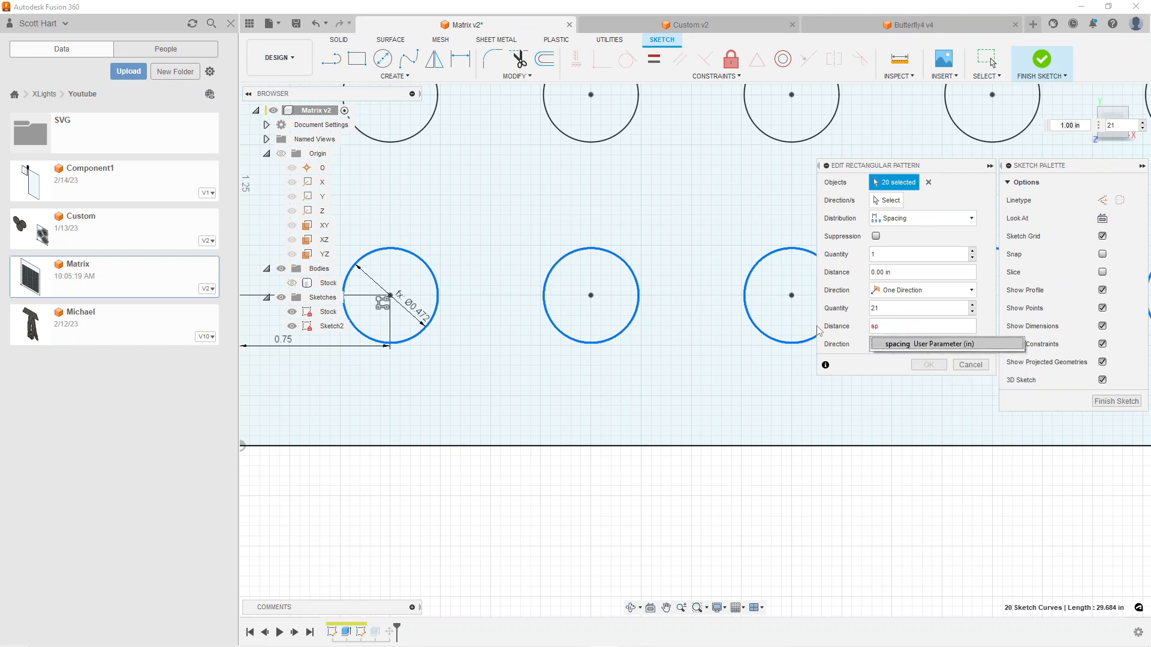
click(930, 346)
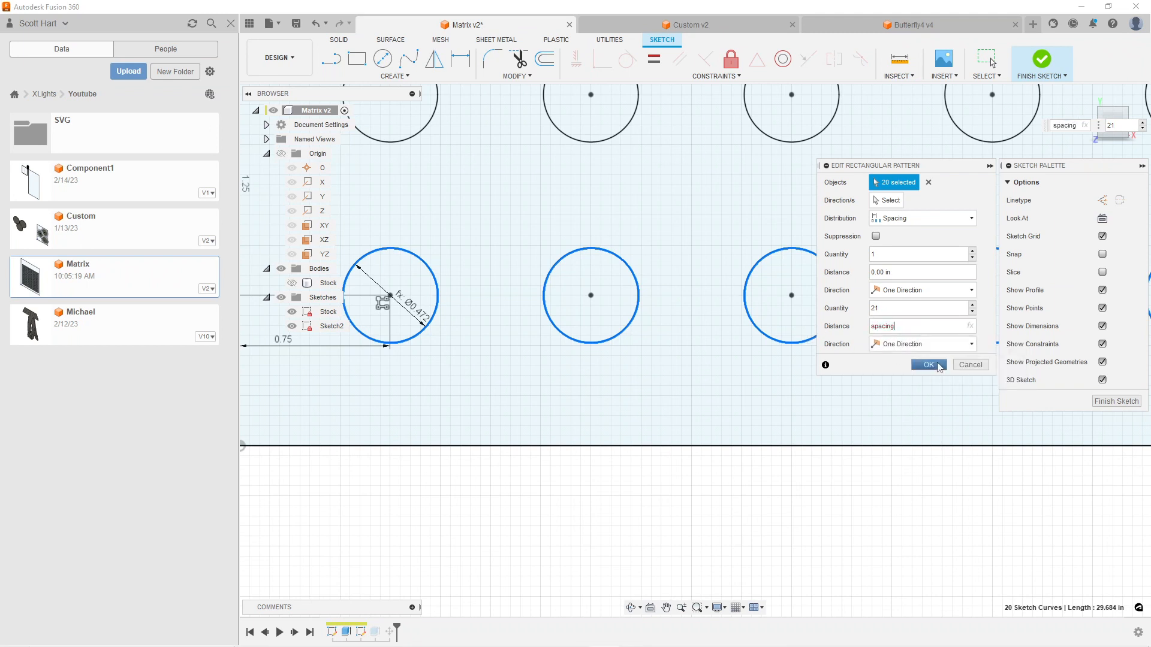
click(928, 365)
Finish editing Sketch2 and return to the solid Matrix plate
scroll(767, 515, down, 6)
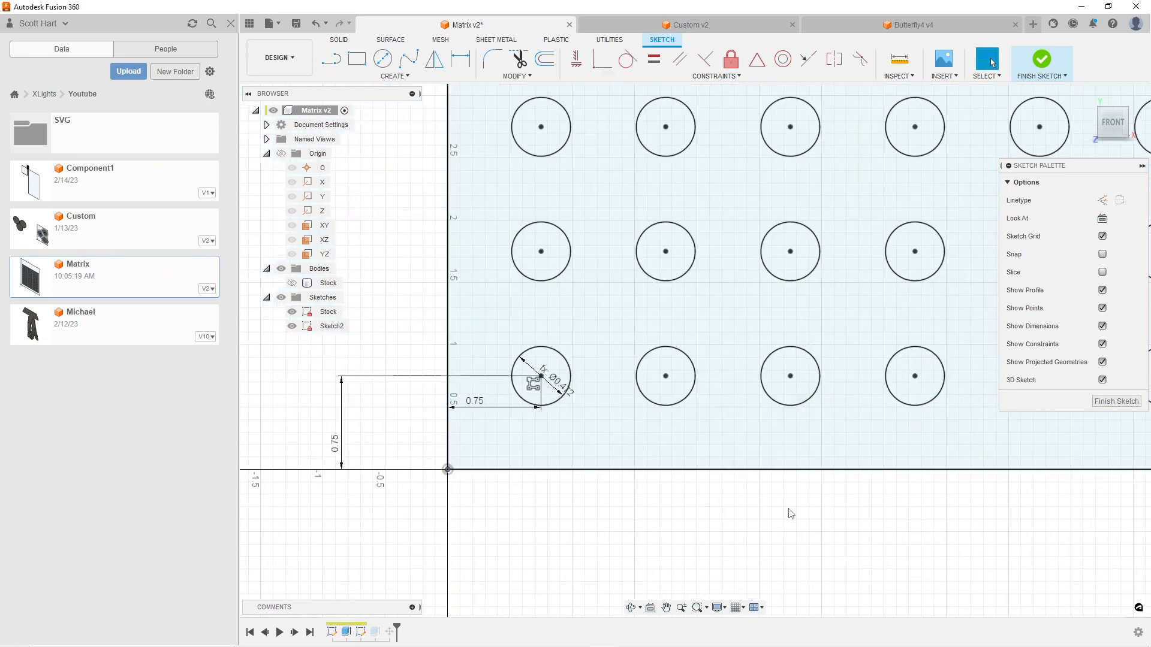
scroll(756, 479, down, 4)
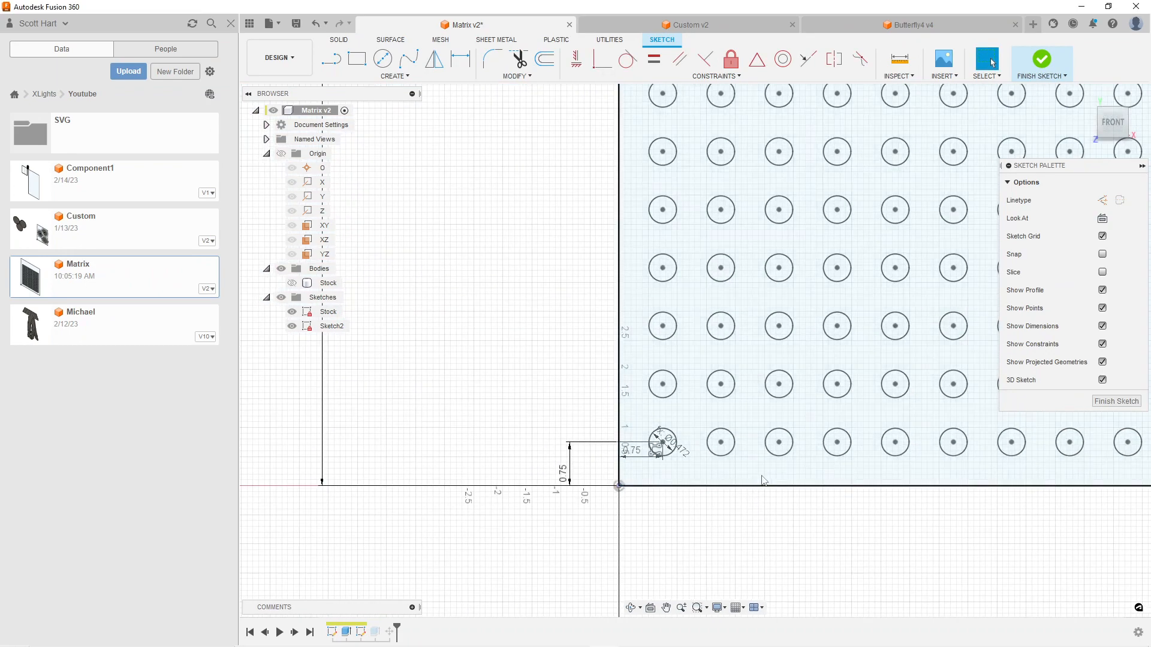
click(1116, 401)
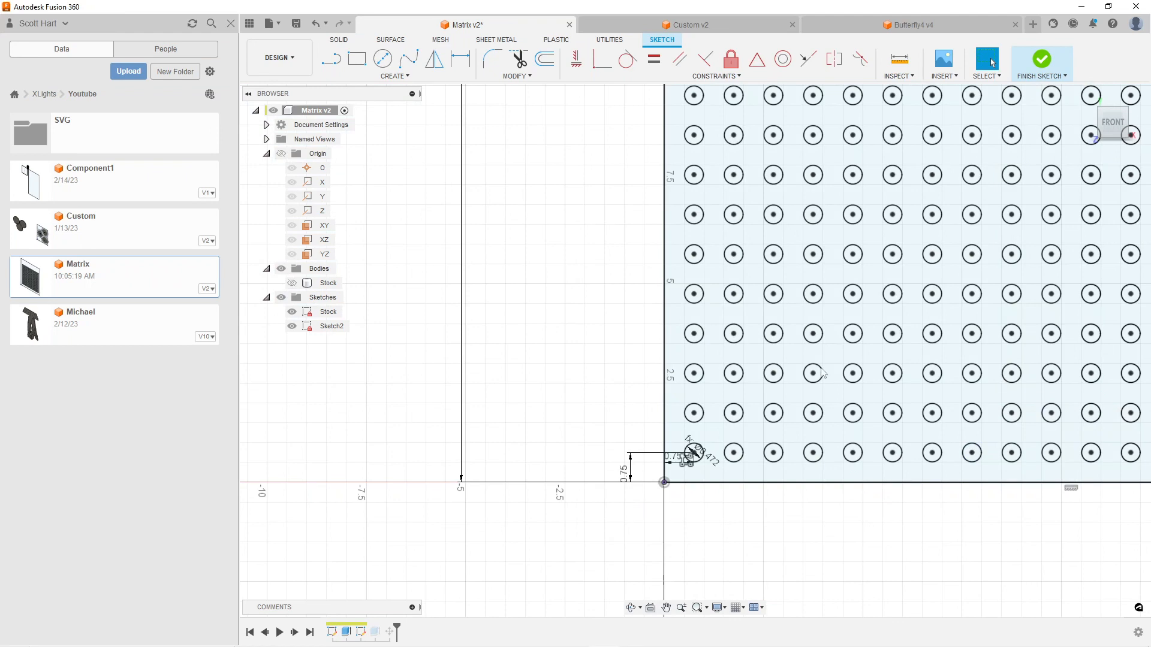
scroll(521, 353, down, 3)
scroll(604, 326, down, 2)
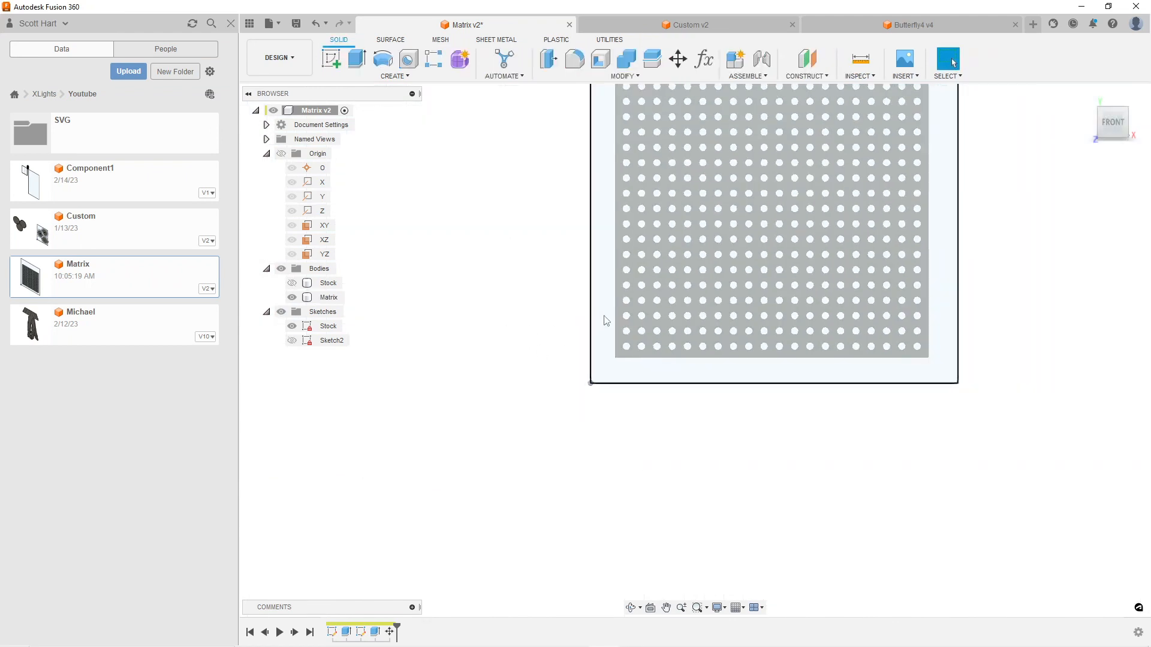
middle_drag(703, 221, 589, 368)
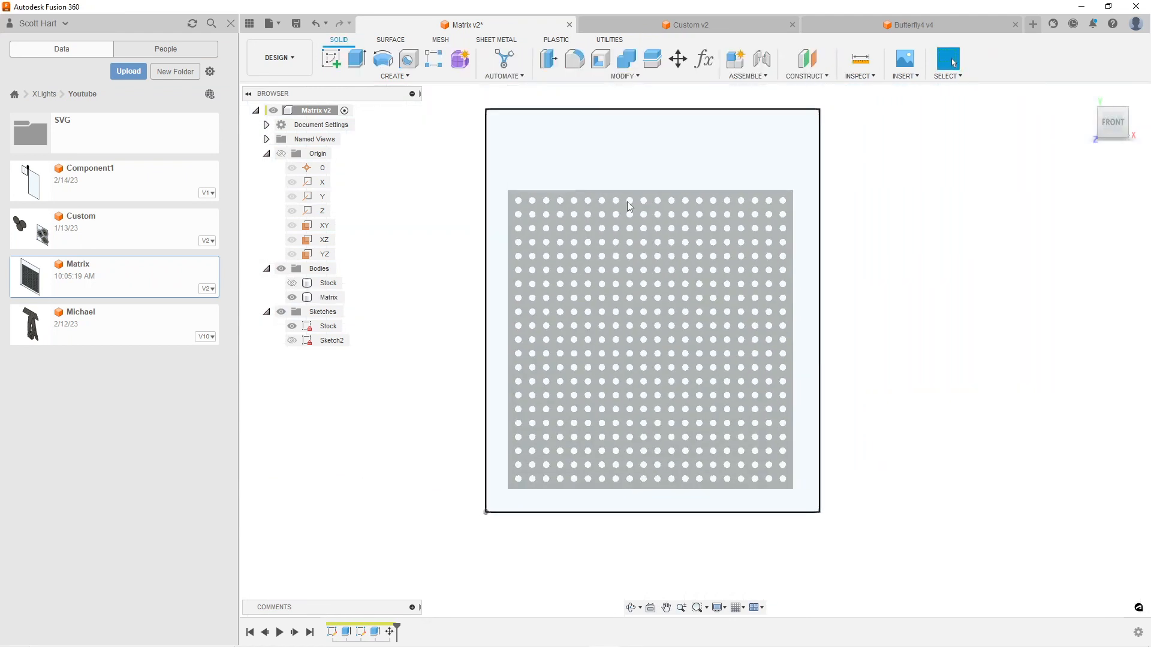
Set the hole user parameter to 5 mm and check the resized holes on the plate
click(704, 59)
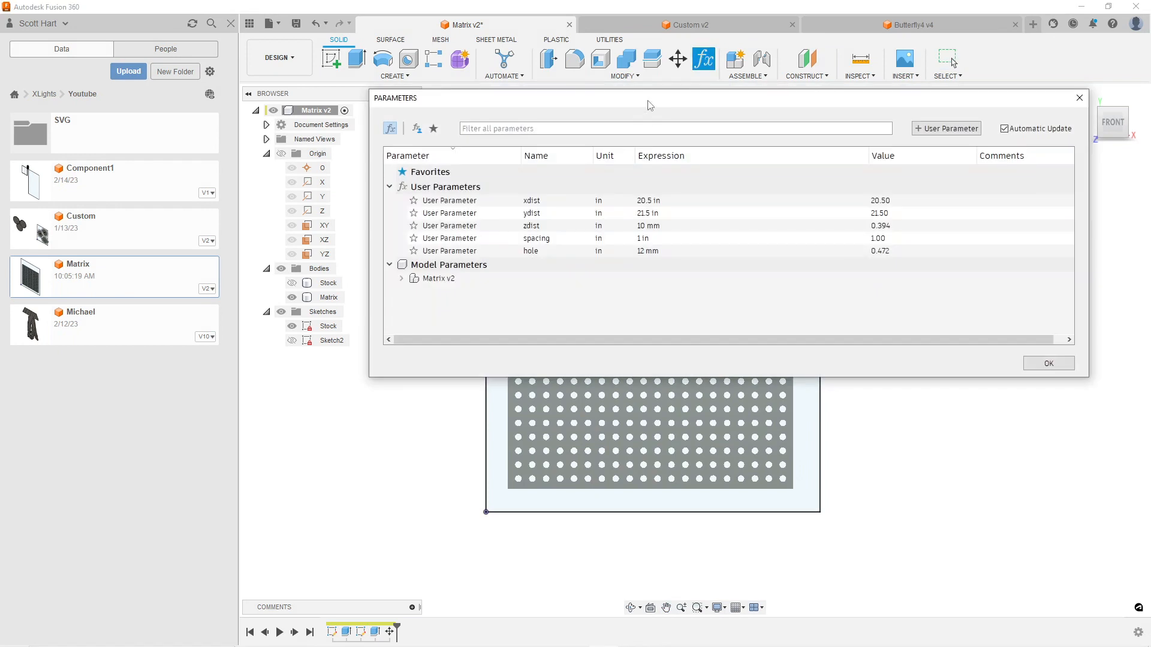
click(660, 251)
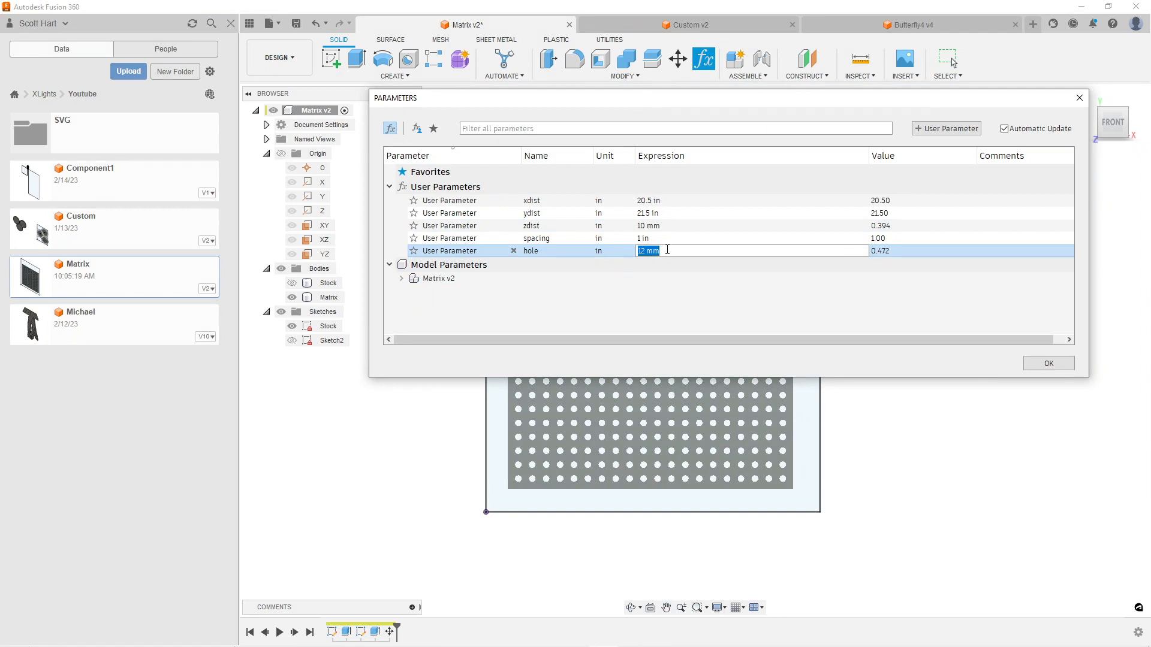
text(5mm)
key(Return)
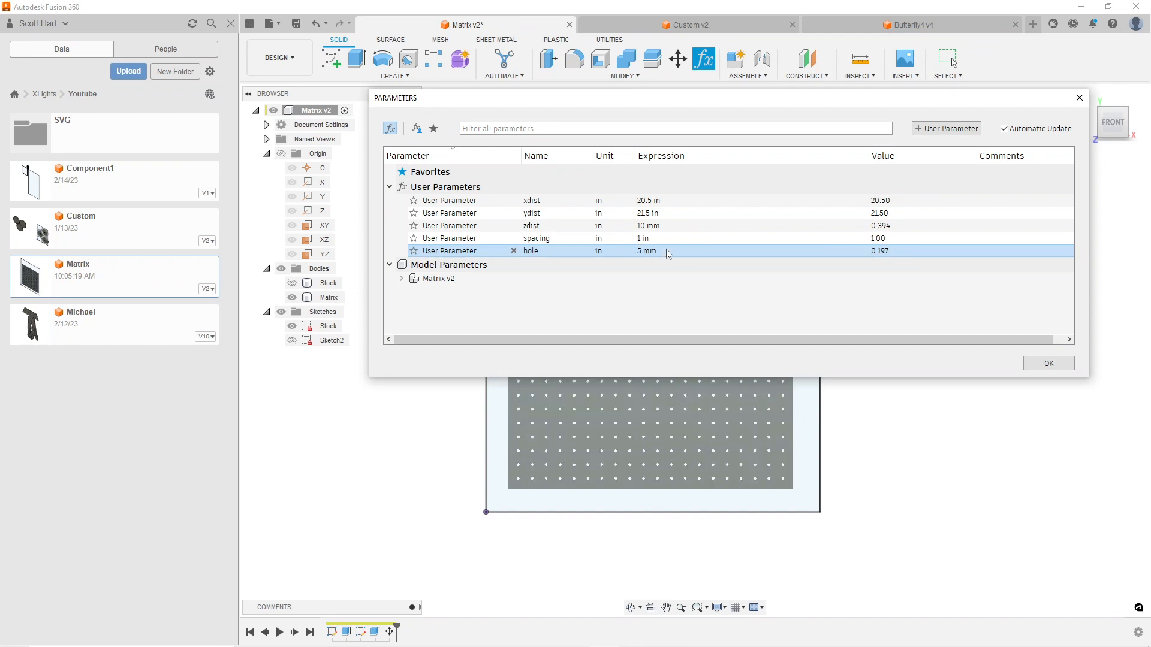
scroll(429, 503, up, 5)
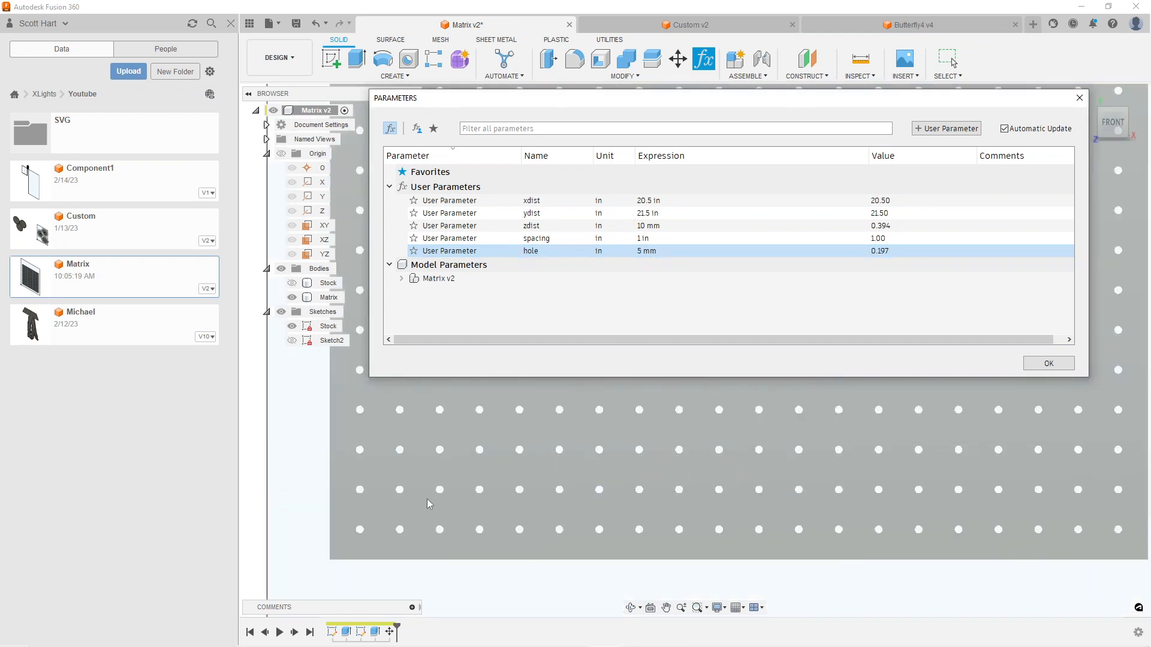
scroll(429, 504, up, 1)
scroll(662, 484, down, 3)
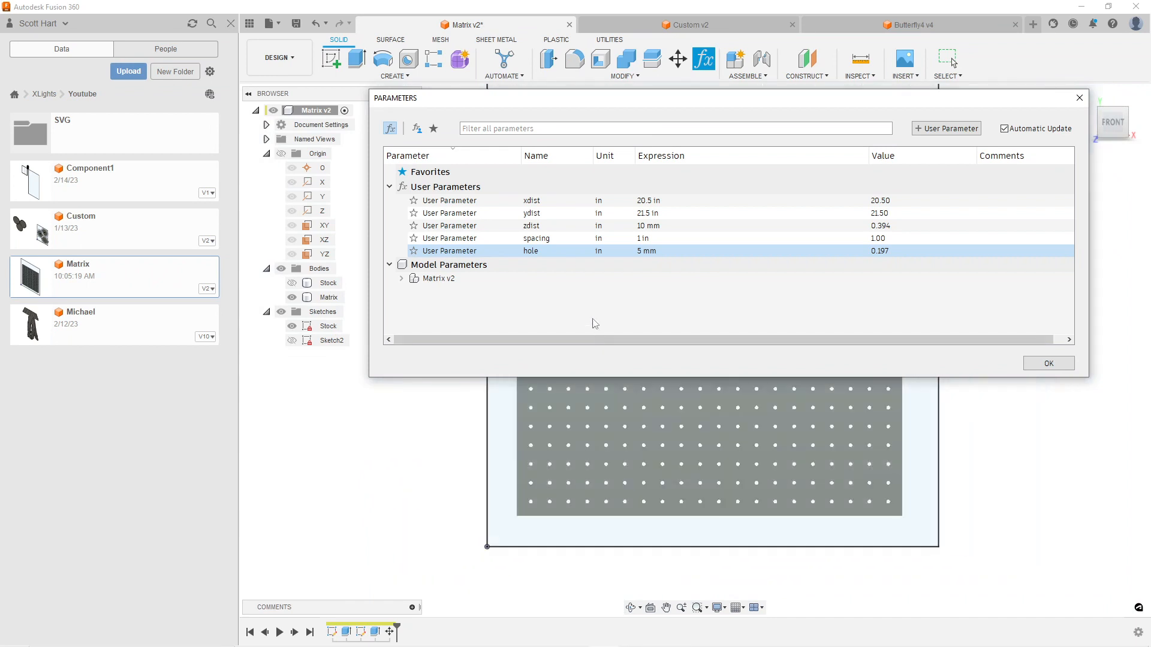
Set the spacing user parameter to 0.5 in and inspect the hole grid
double_click(644, 238)
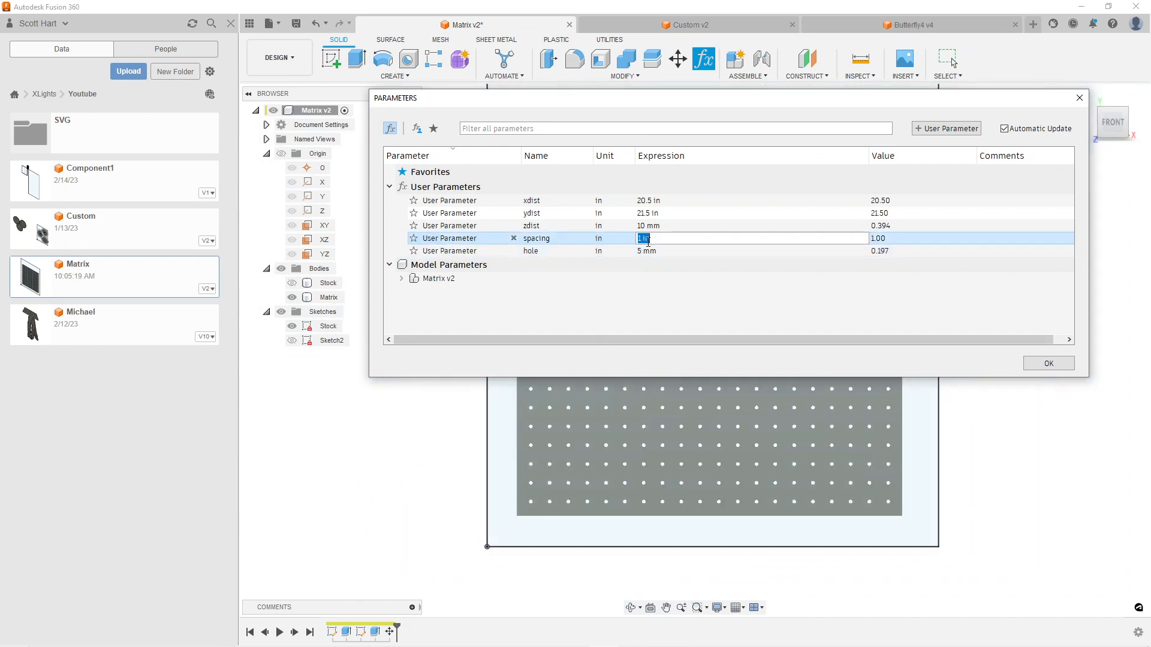
key(BackSpace)
text(.5)
key(Return)
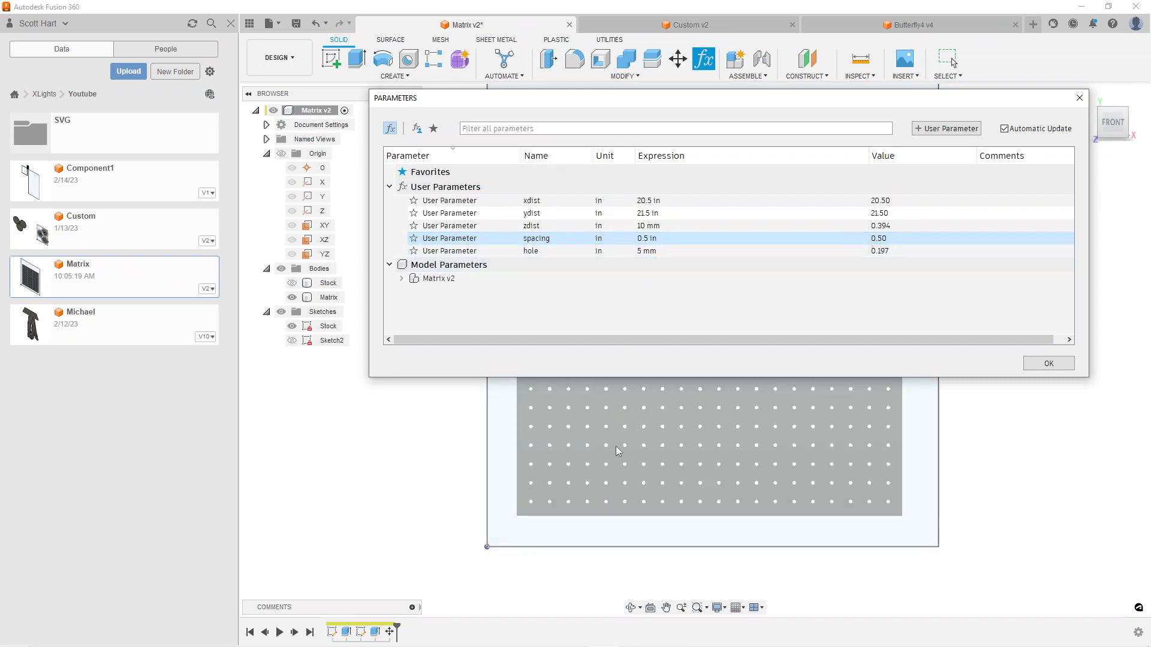
scroll(645, 476, up, 5)
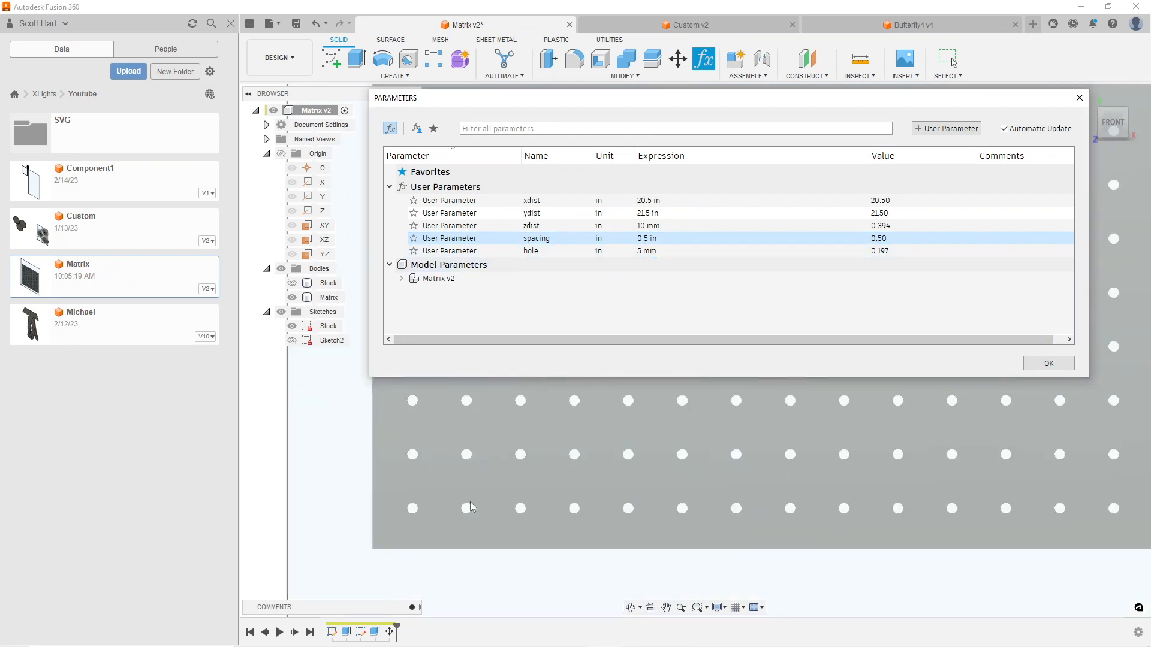
Return the spacing user parameter to 1 in and check the hole grid again
click(644, 241)
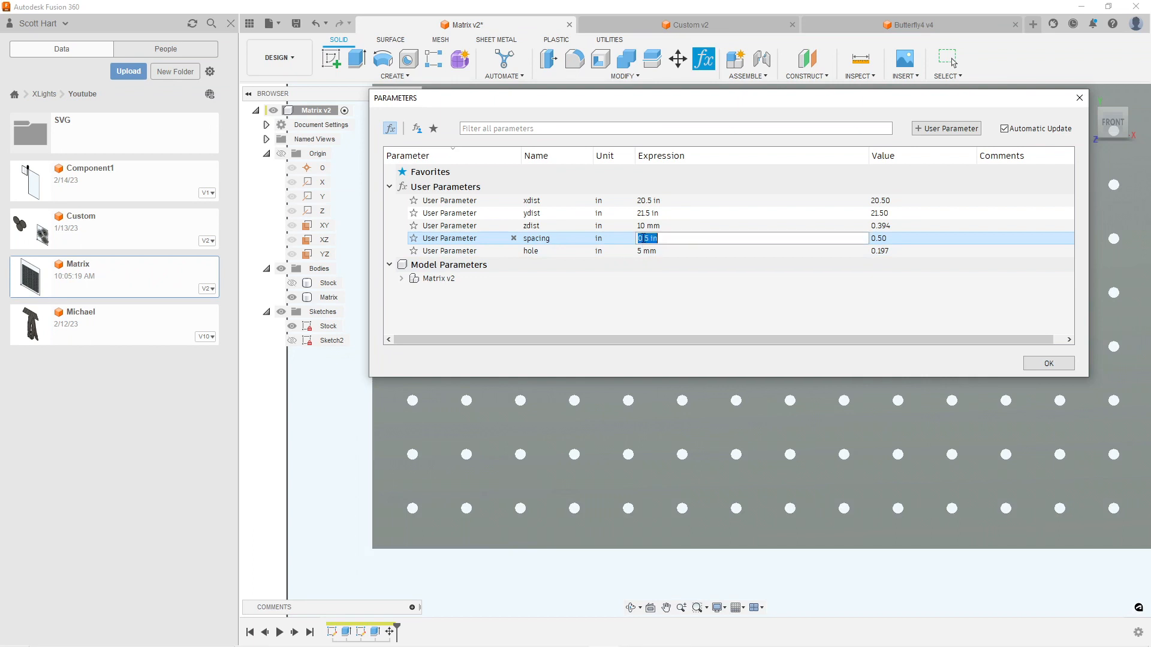
text(1)
key(Return)
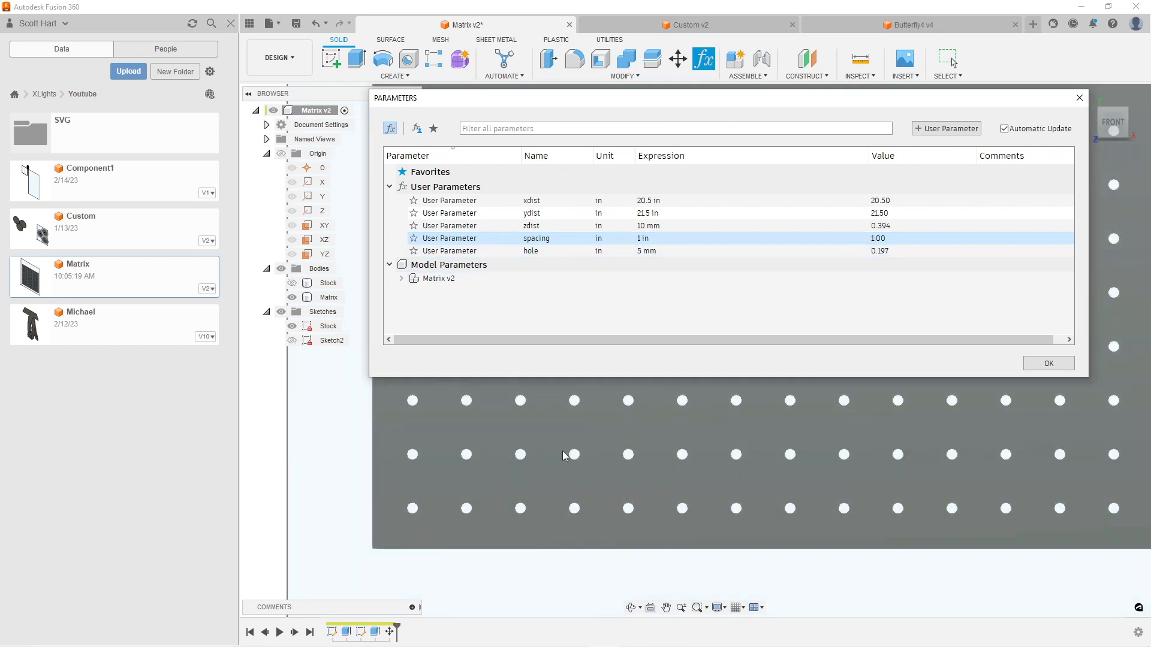
scroll(560, 473, down, 8)
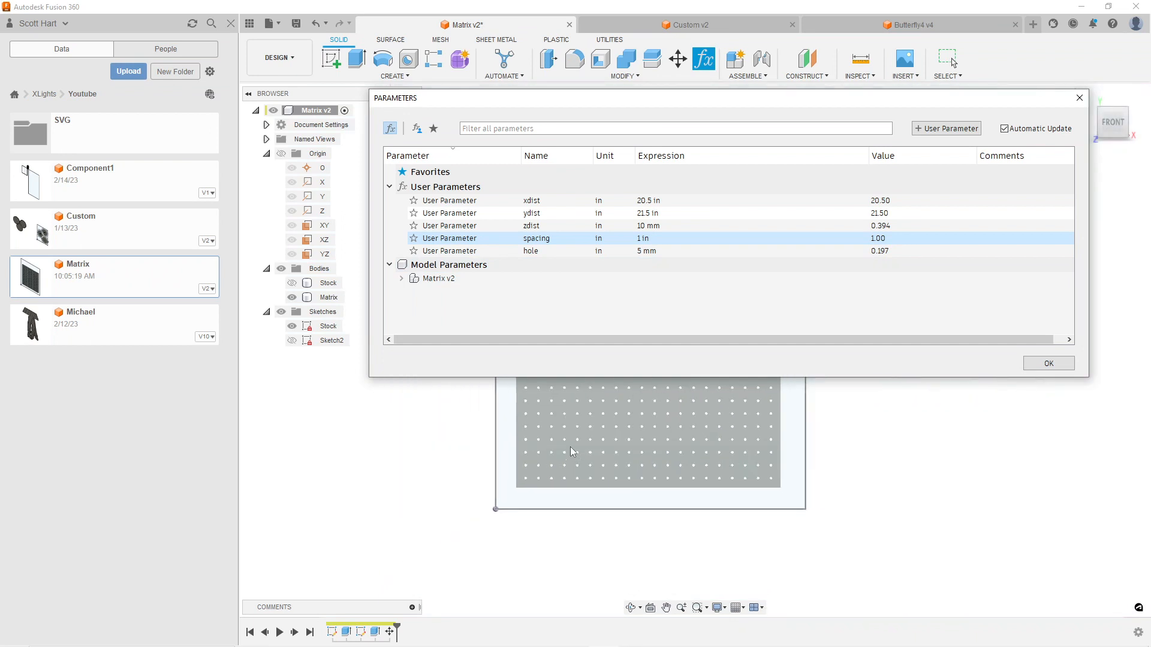
scroll(587, 421, up, 3)
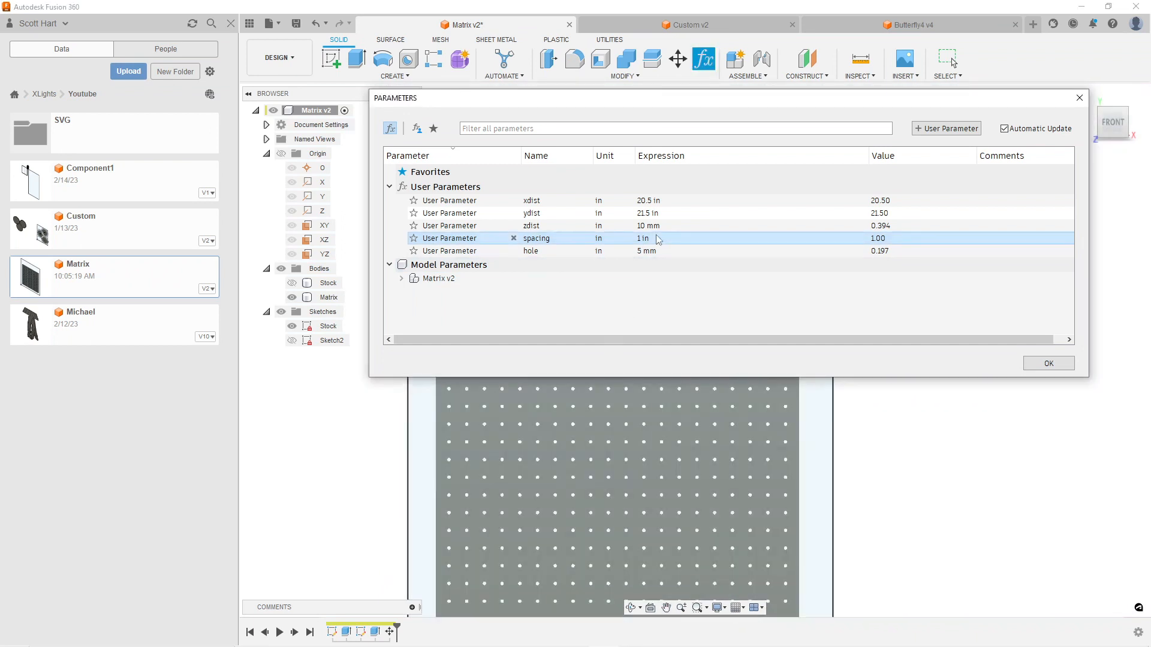
Change the spacing user parameter to 0.25 in and examine the holes on the plate
click(656, 237)
drag(656, 236, 633, 243)
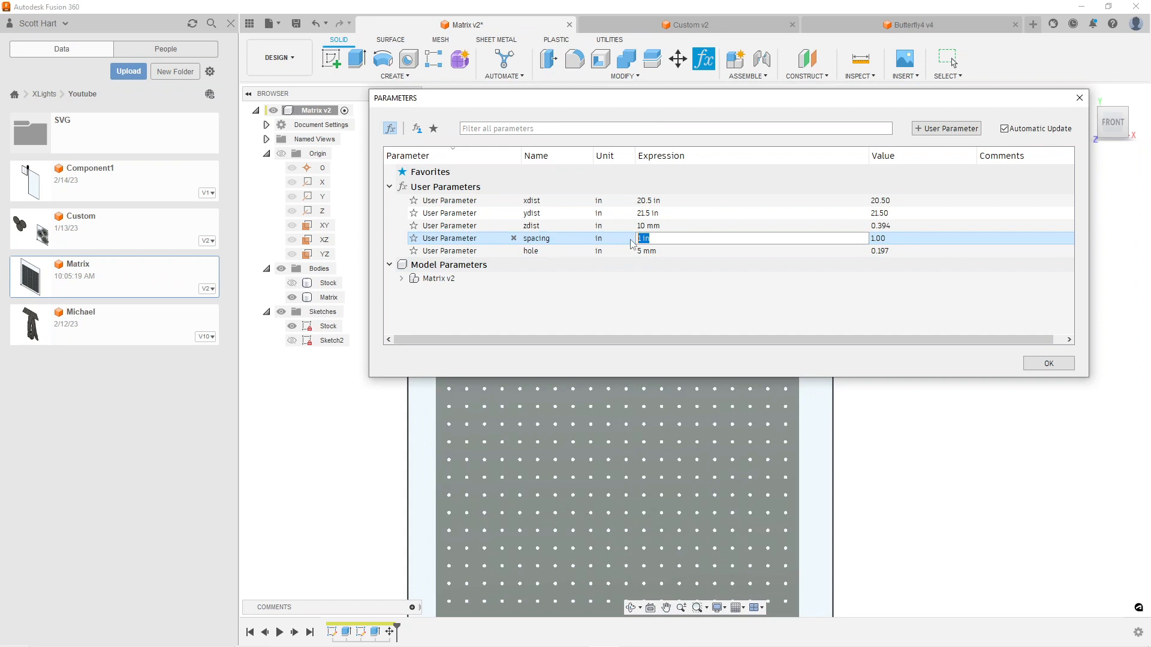
text(0.25)
key(Return)
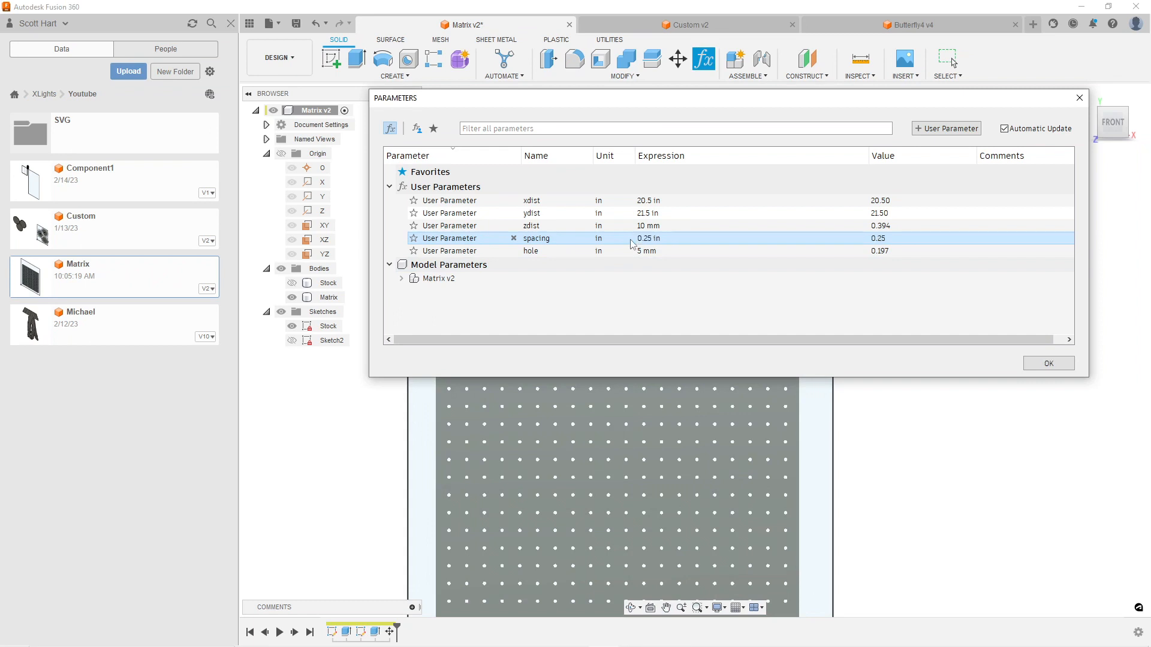
scroll(645, 467, up, 4)
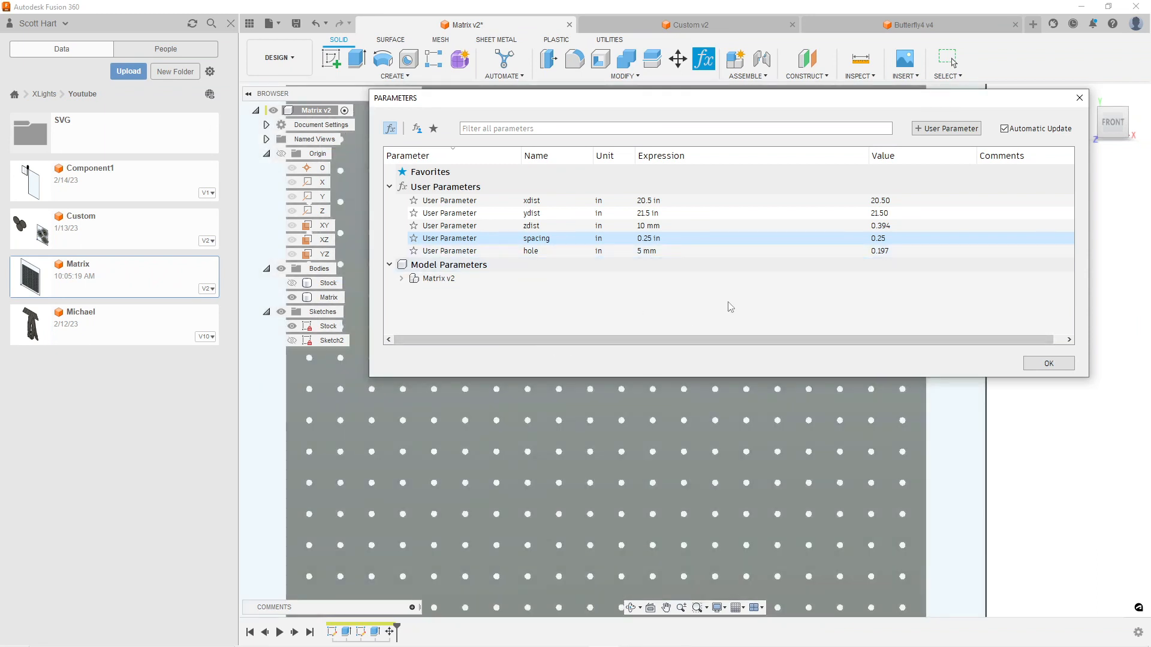
mouse_move(593, 339)
mouse_down()
mouse_move(632, 336)
mouse_move(583, 341)
mouse_up()
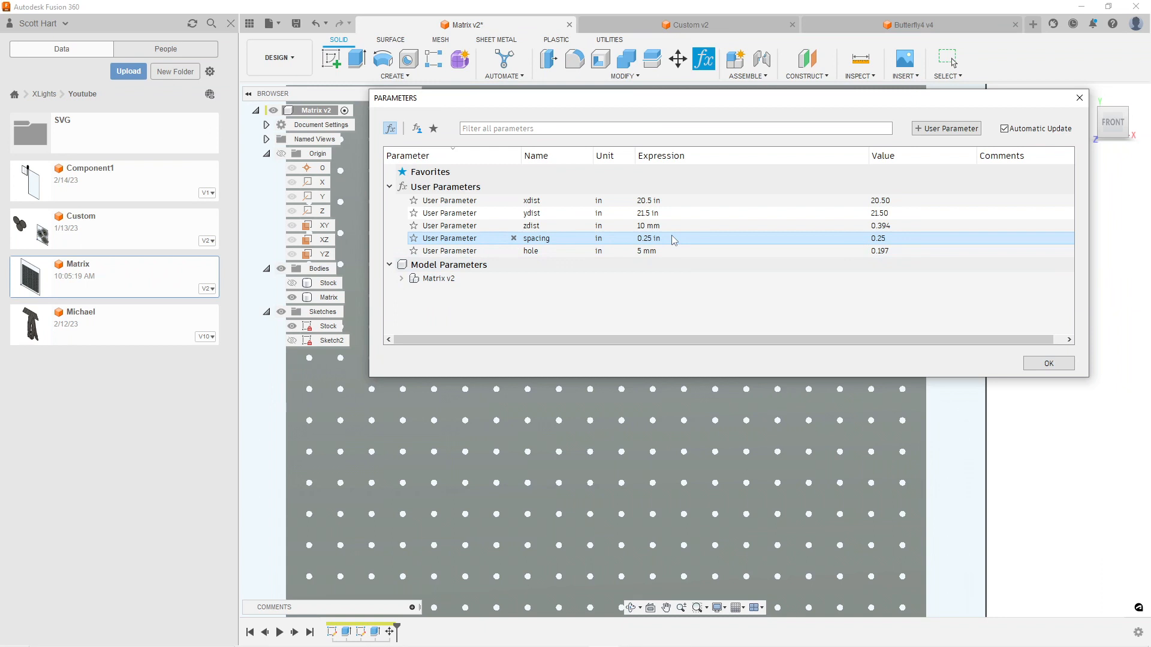
Set the zdist user parameter to 4 mm, check the plate's thickness from the side, and accept the parameters
click(647, 226)
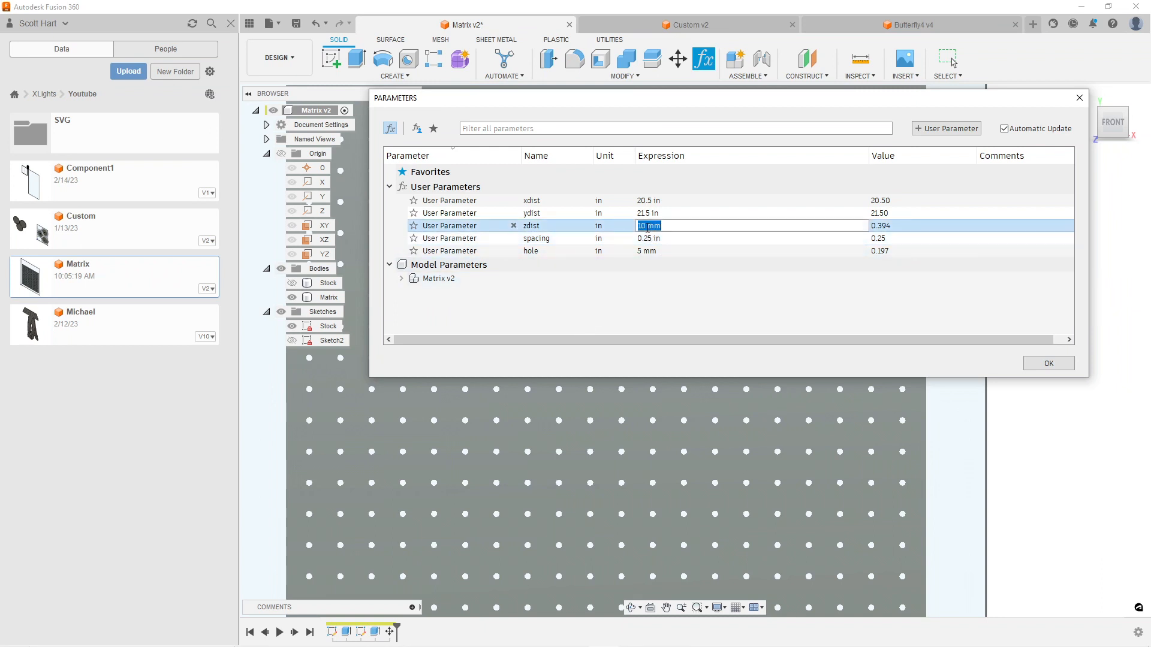
text(4mm)
key(Return)
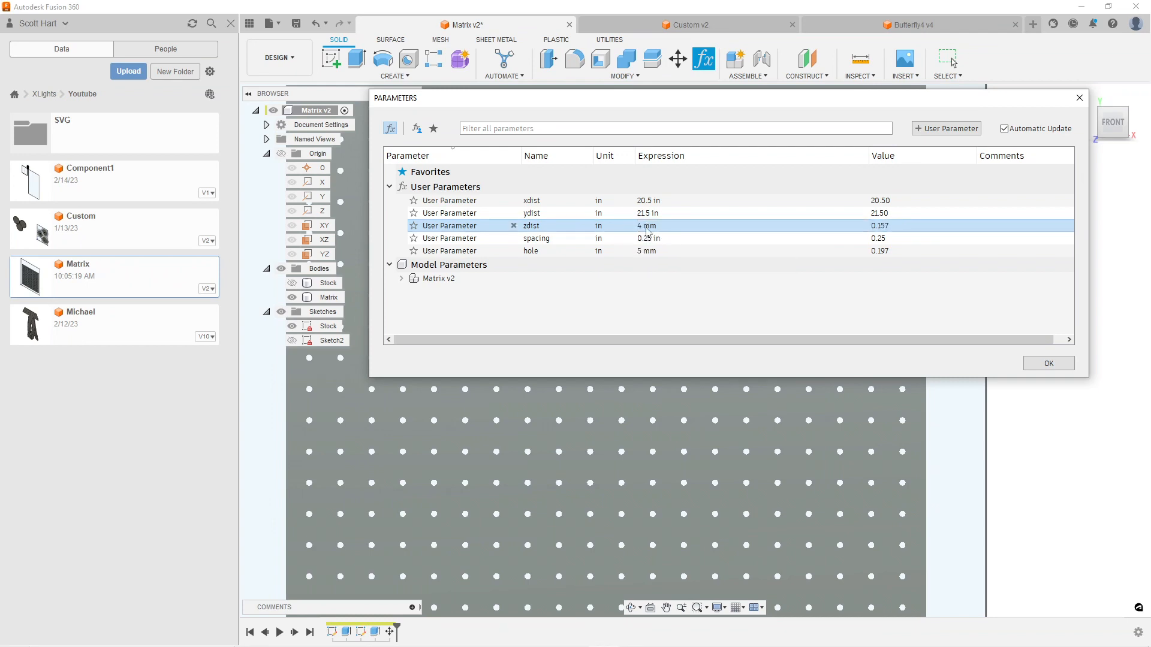
shift+middle_drag(767, 419, 643, 453)
scroll(617, 428, up, 2)
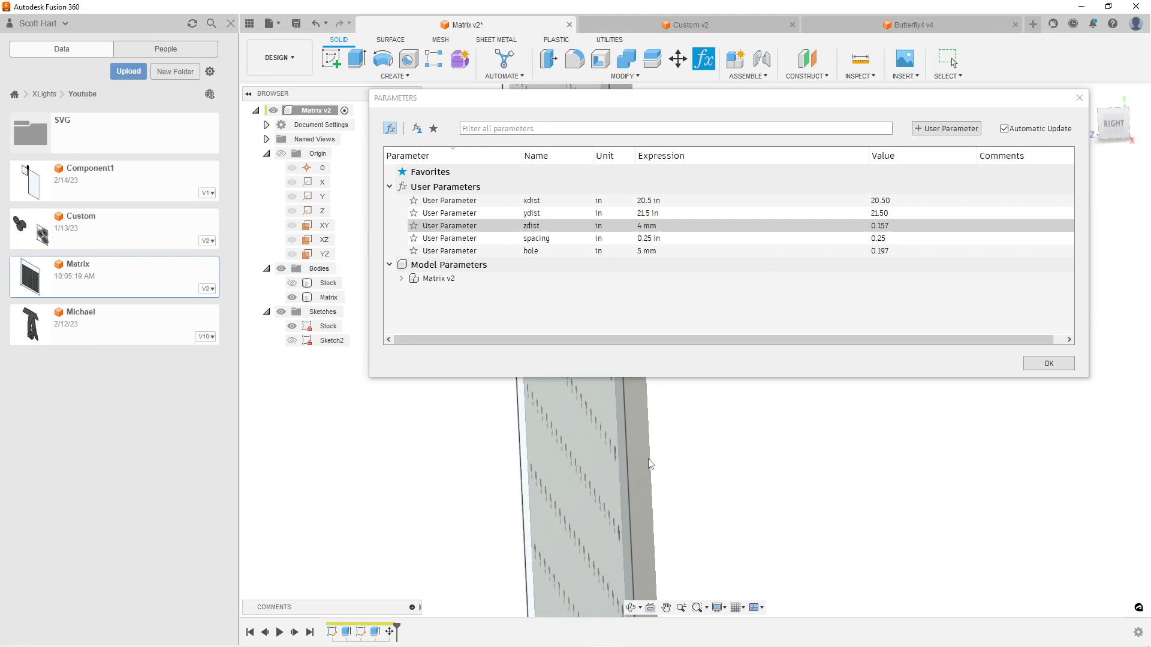
scroll(648, 460, up, 3)
scroll(649, 460, down, 5)
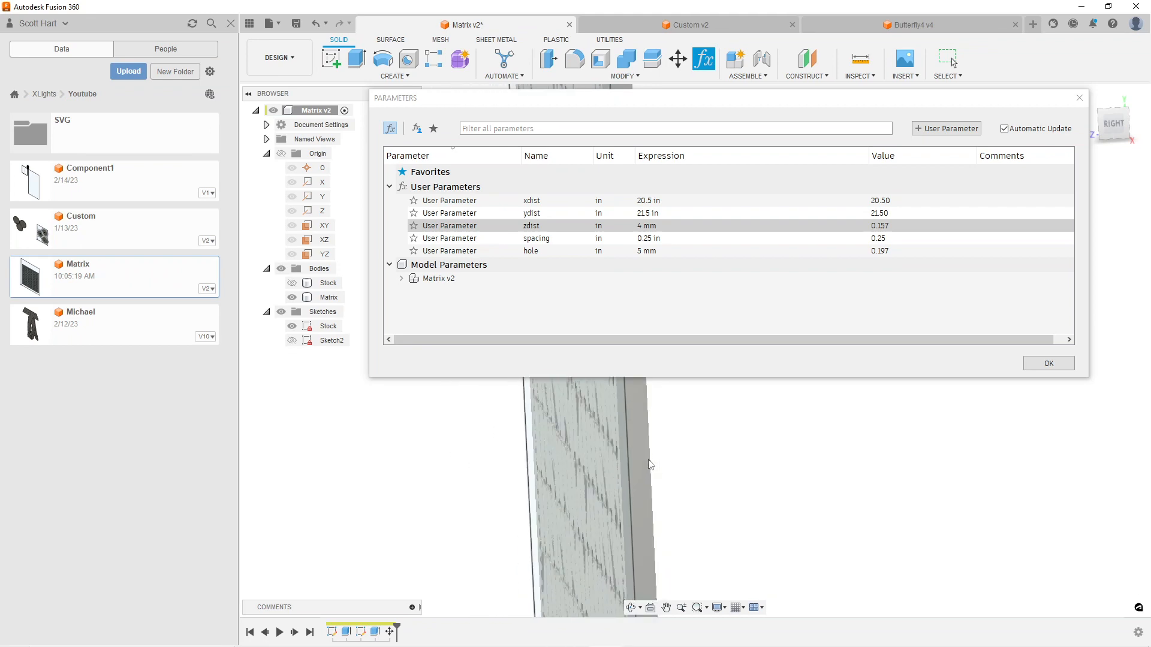
scroll(647, 450, down, 2)
shift+middle_drag(643, 430, 927, 446)
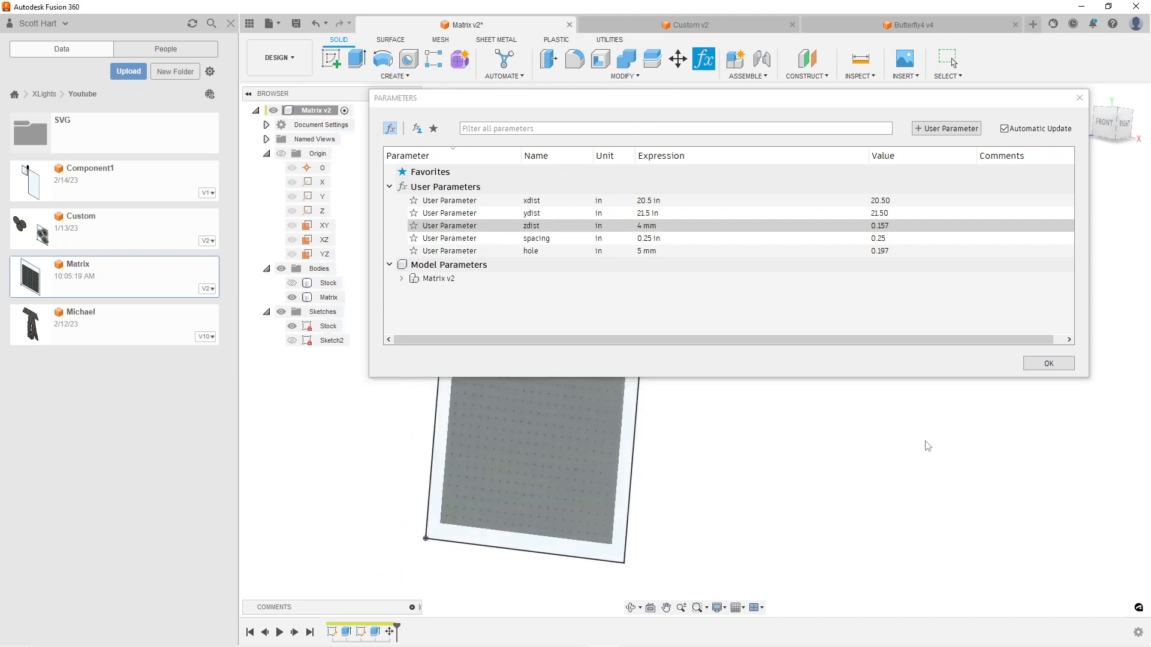
click(1050, 363)
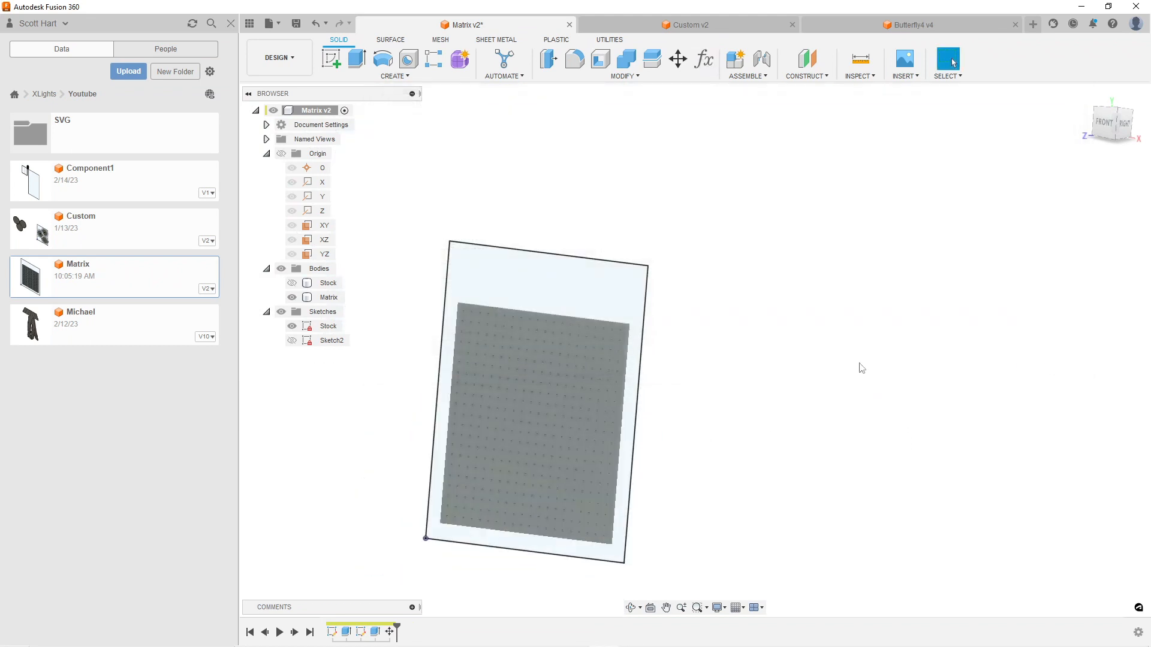
Edit the Matrix body's extrusion so its distance is driven by the user parameter expression -zdist
click(328, 298)
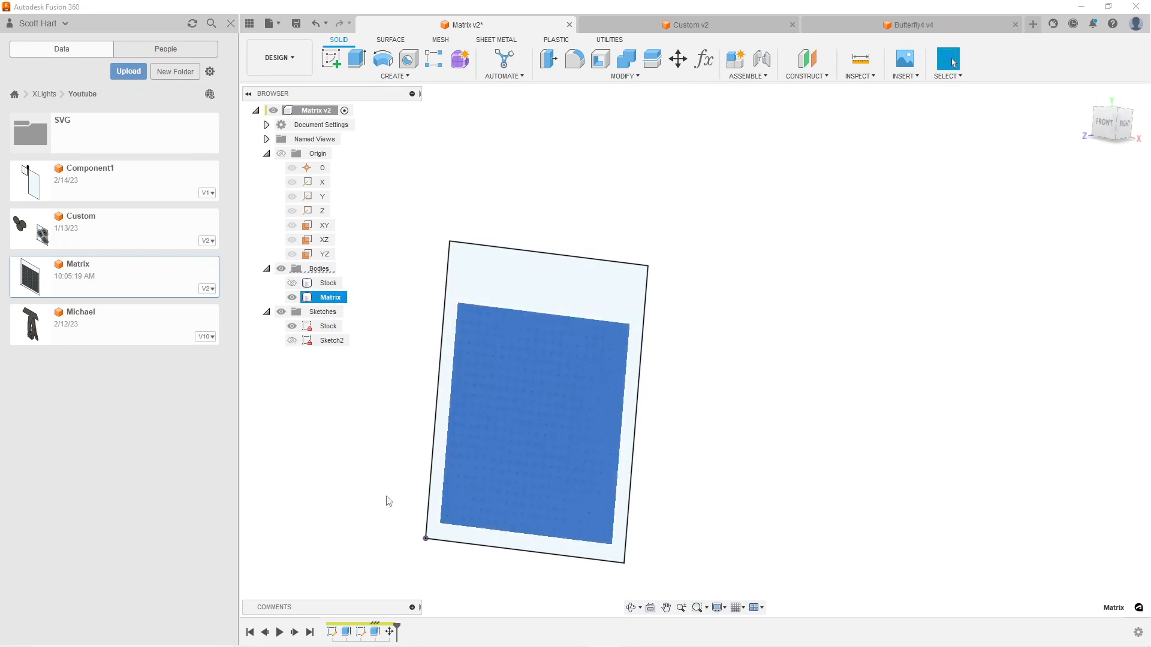
right_click(374, 632)
click(409, 508)
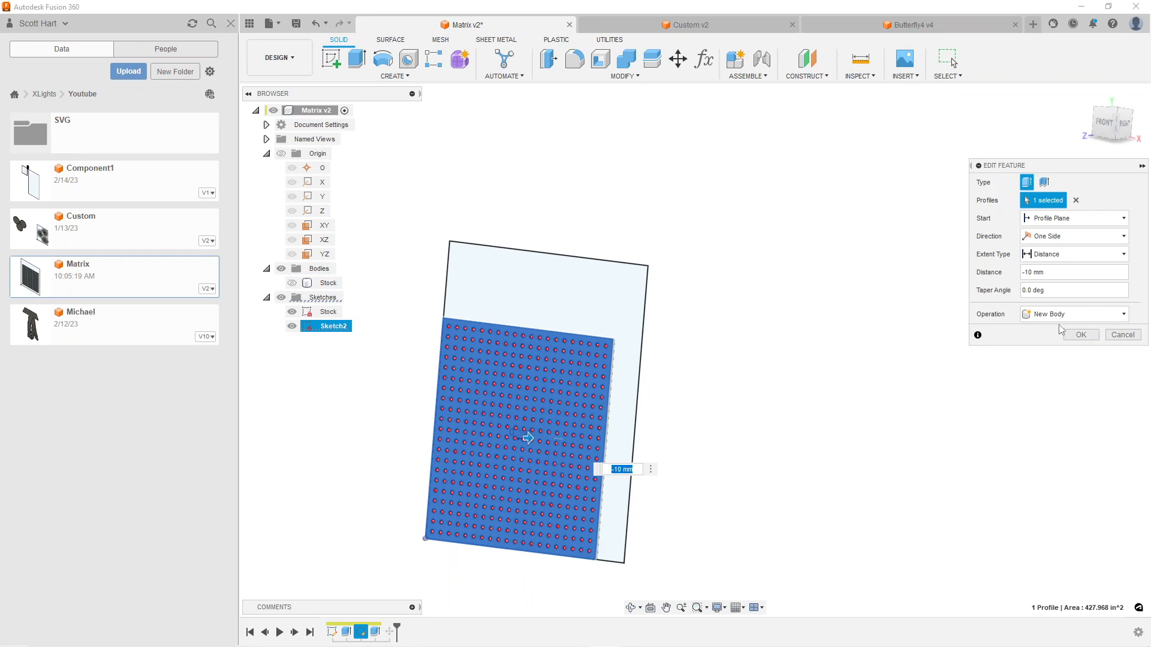
click(1055, 271)
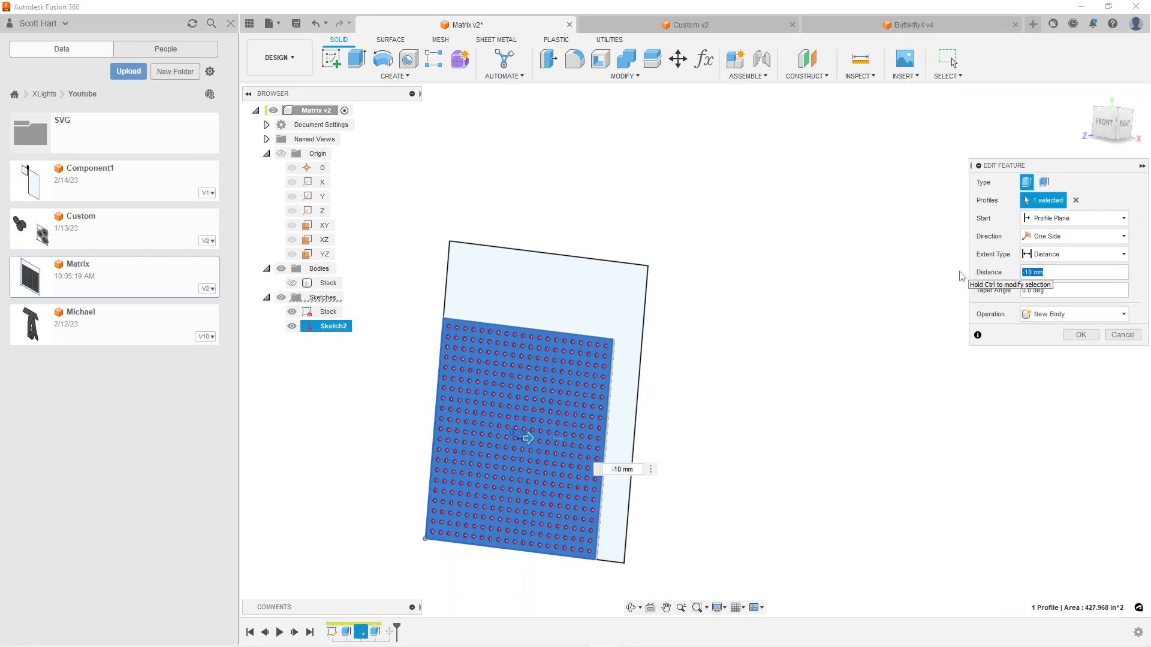
drag(1072, 275, 1024, 281)
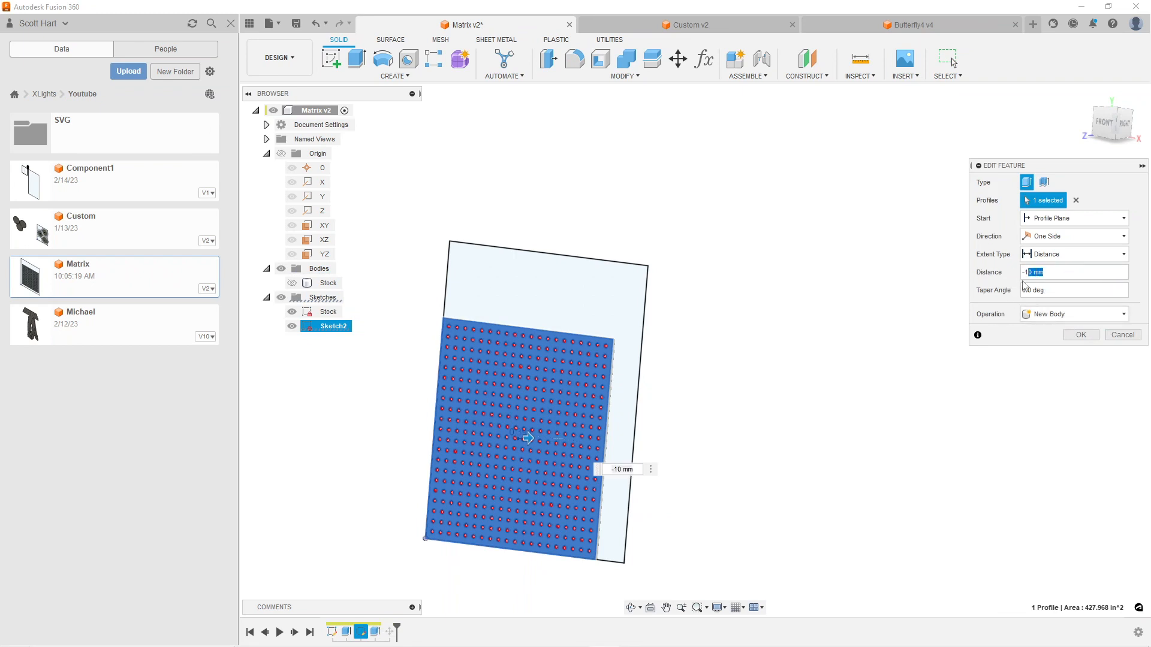
key(BackSpace)
text(z)
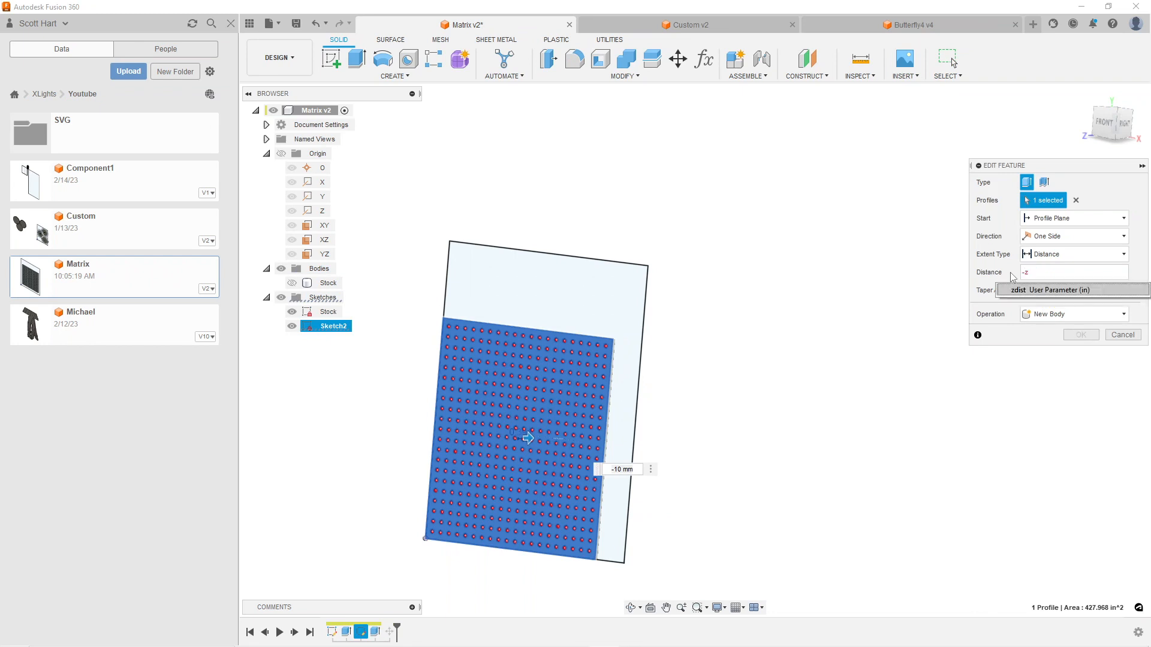
click(1038, 291)
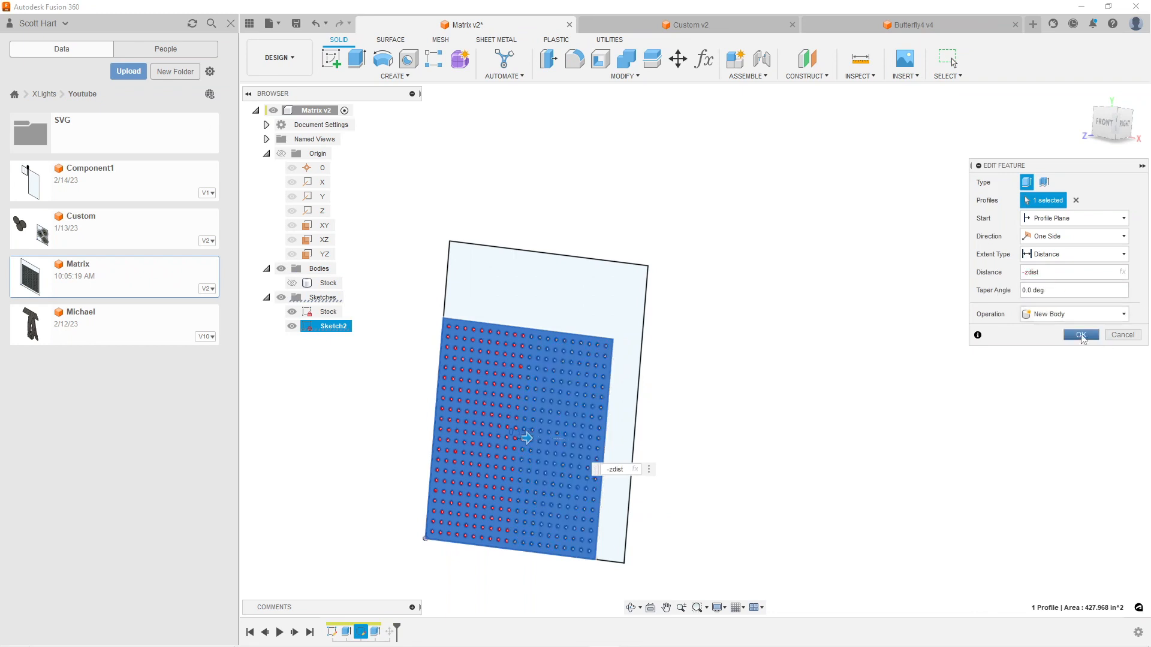
click(1081, 335)
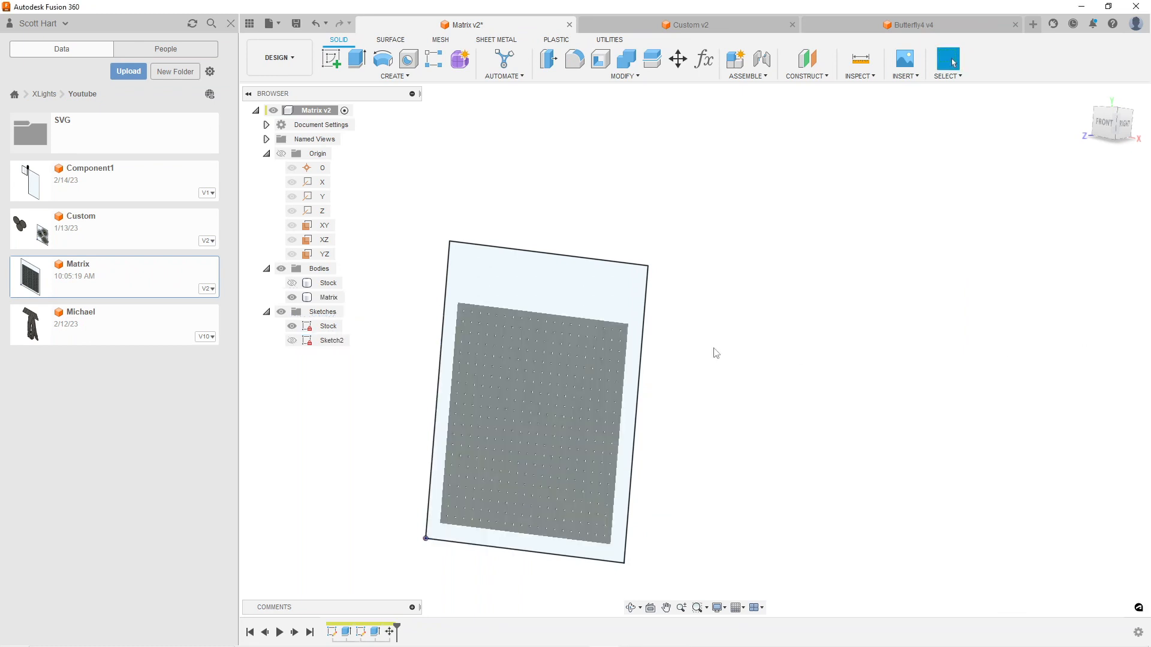
Hide the Stock sketch and check the Matrix plate's thickness in the Right view
shift+middle_drag(668, 364, 597, 359)
scroll(584, 361, up, 6)
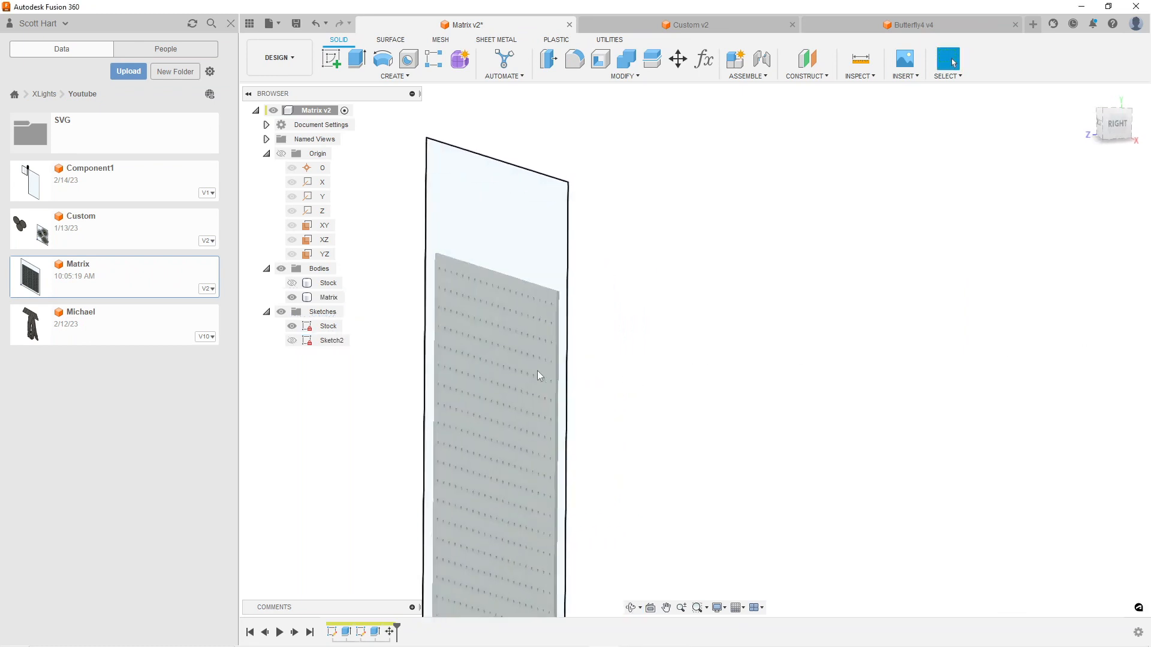
click(292, 326)
click(561, 320)
click(589, 336)
middle_drag(591, 338, 804, 262)
click(1112, 127)
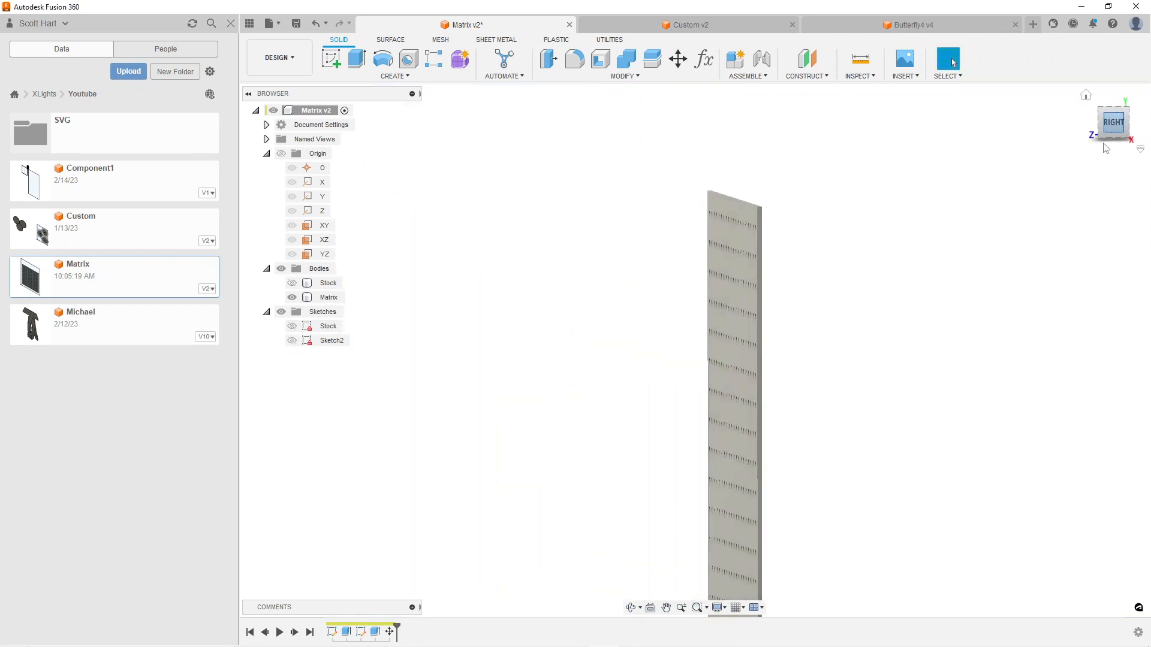
middle_drag(753, 206, 672, 327)
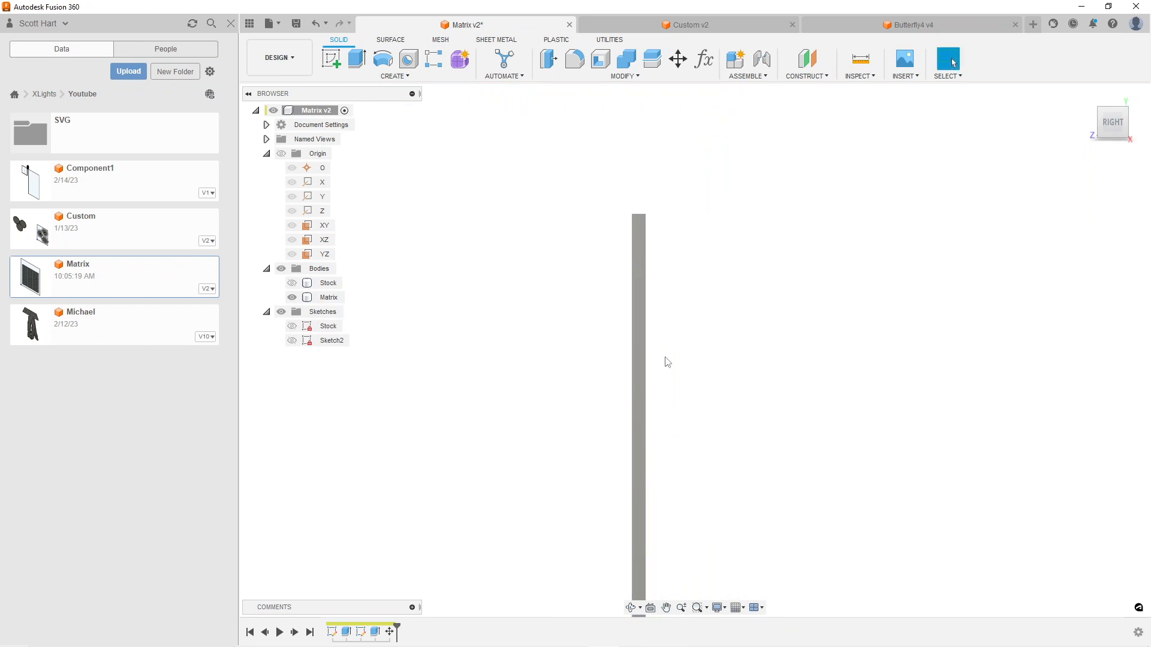
Set the zdist user parameter to 10 mm, keeping the plate's edge in view
click(705, 60)
drag(690, 105, 807, 100)
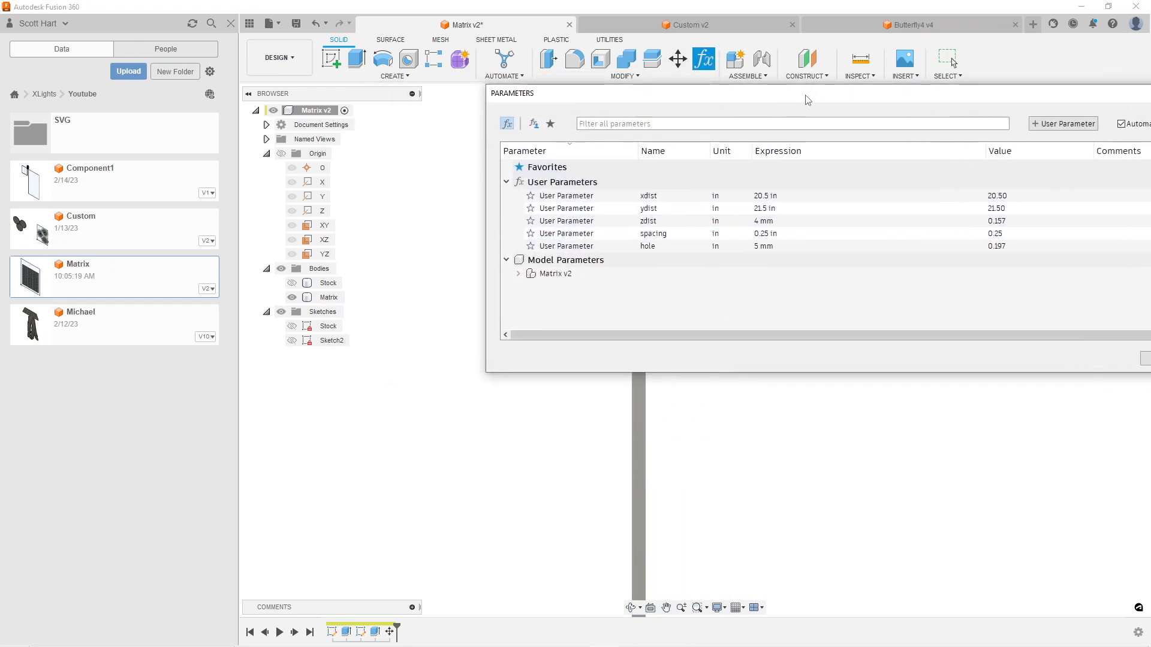
double_click(764, 221)
text(10mm)
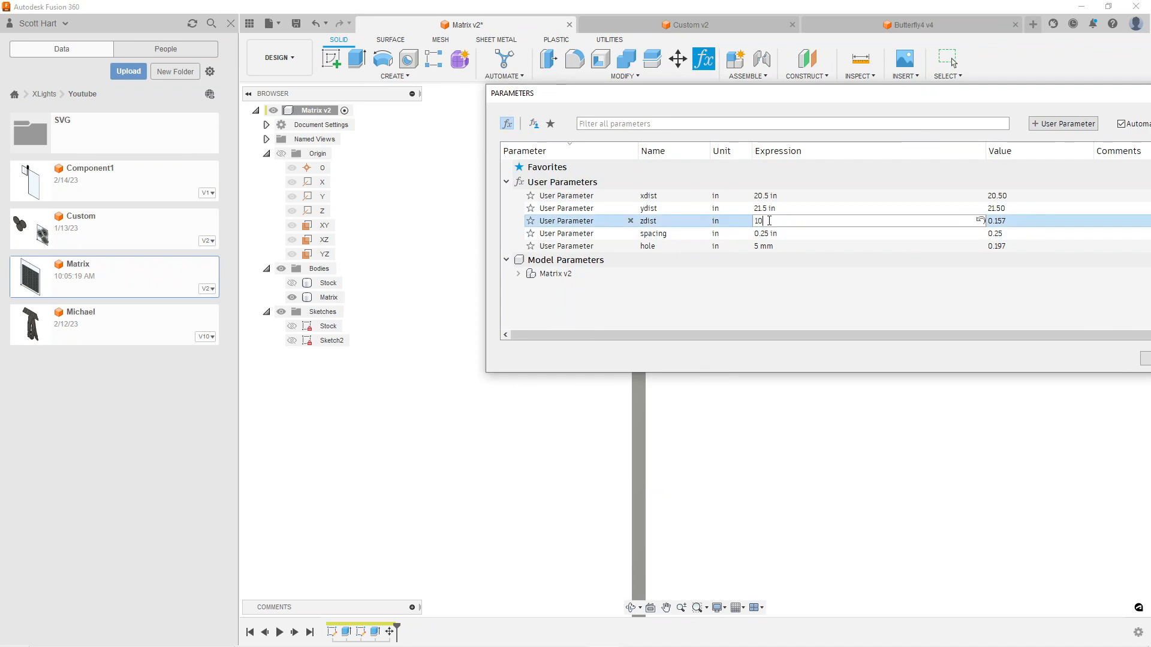
key(Return)
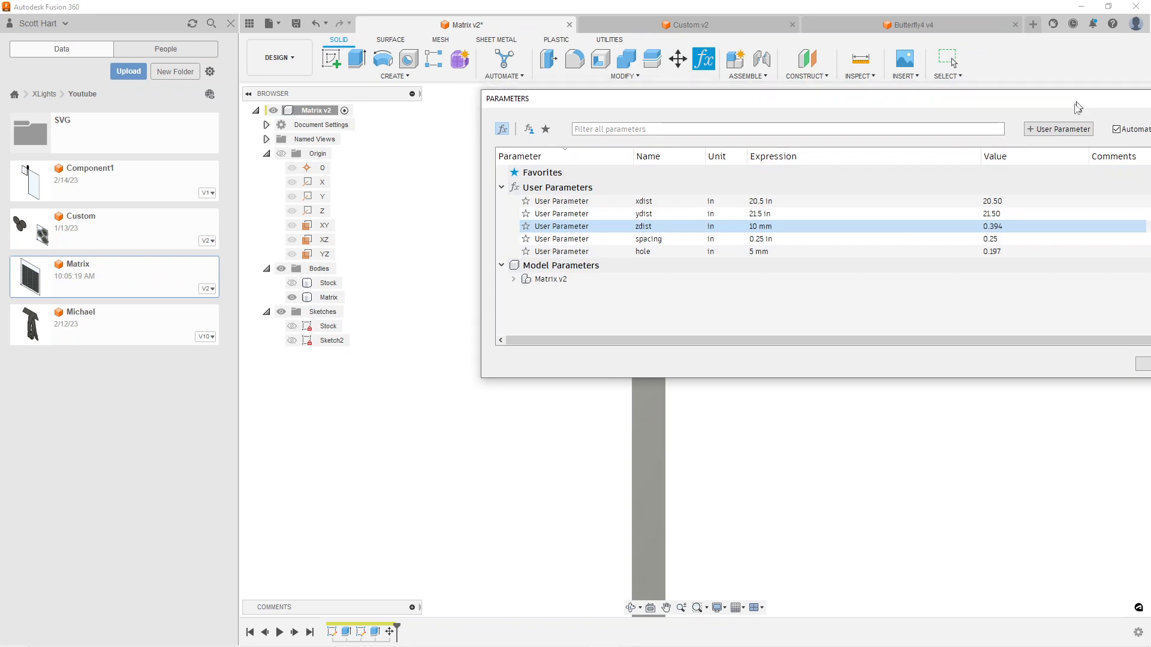
Set the xdist and ydist user parameters to 24 in, accept them, and inspect the whole plate from the front
drag(1084, 100, 944, 242)
click(1108, 134)
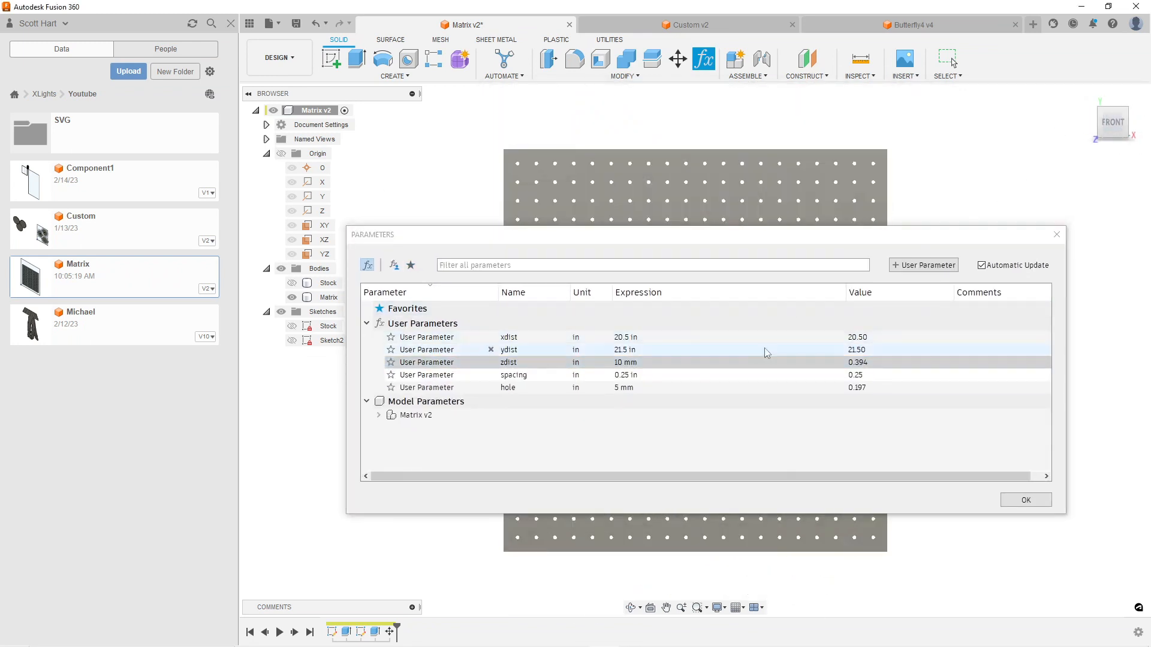
click(624, 337)
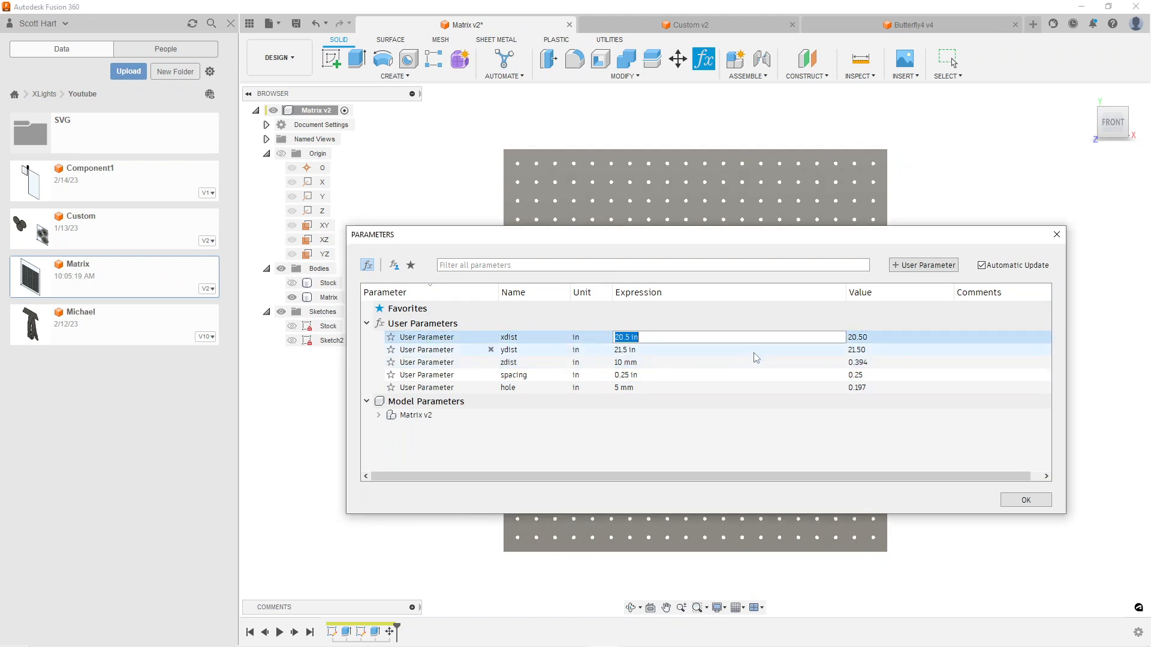
text(24)
click(733, 353)
text(24)
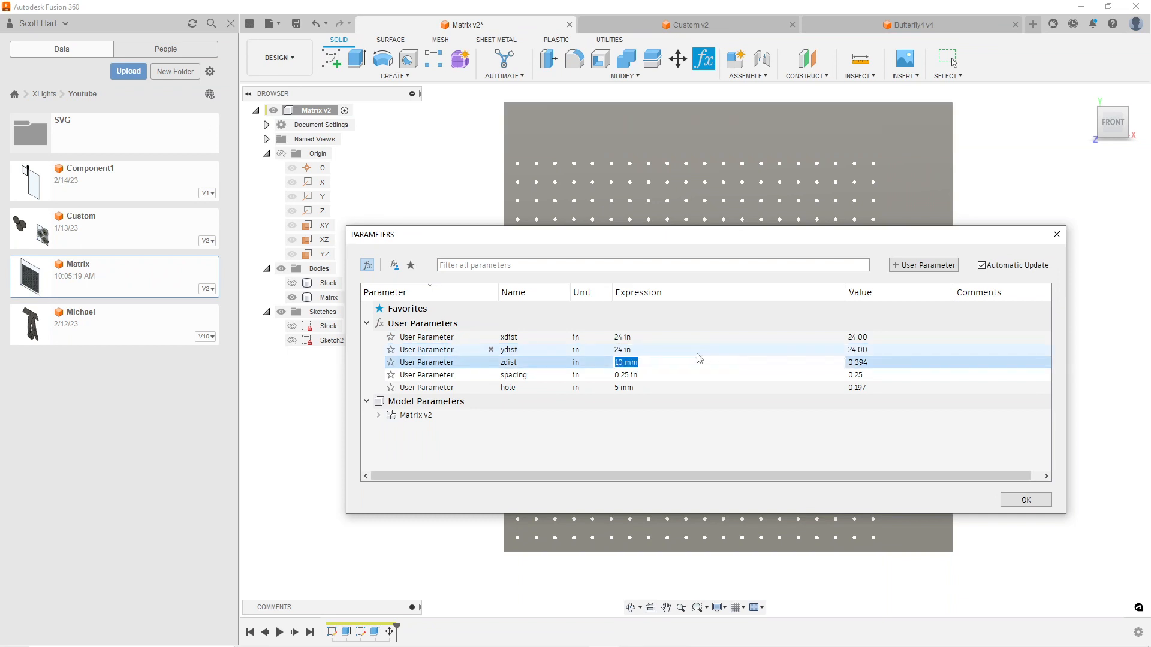
click(1035, 503)
scroll(709, 304, down, 3)
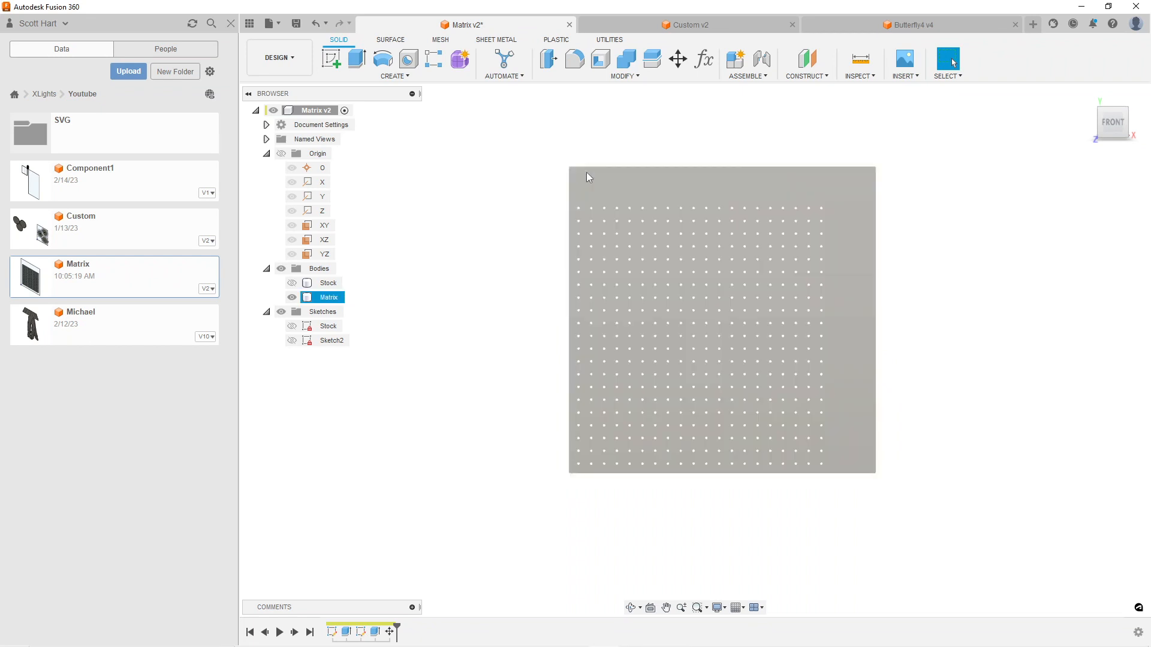
Set the xdist user parameter to 12 in, keeping the Matrix plate in view from the front
click(554, 370)
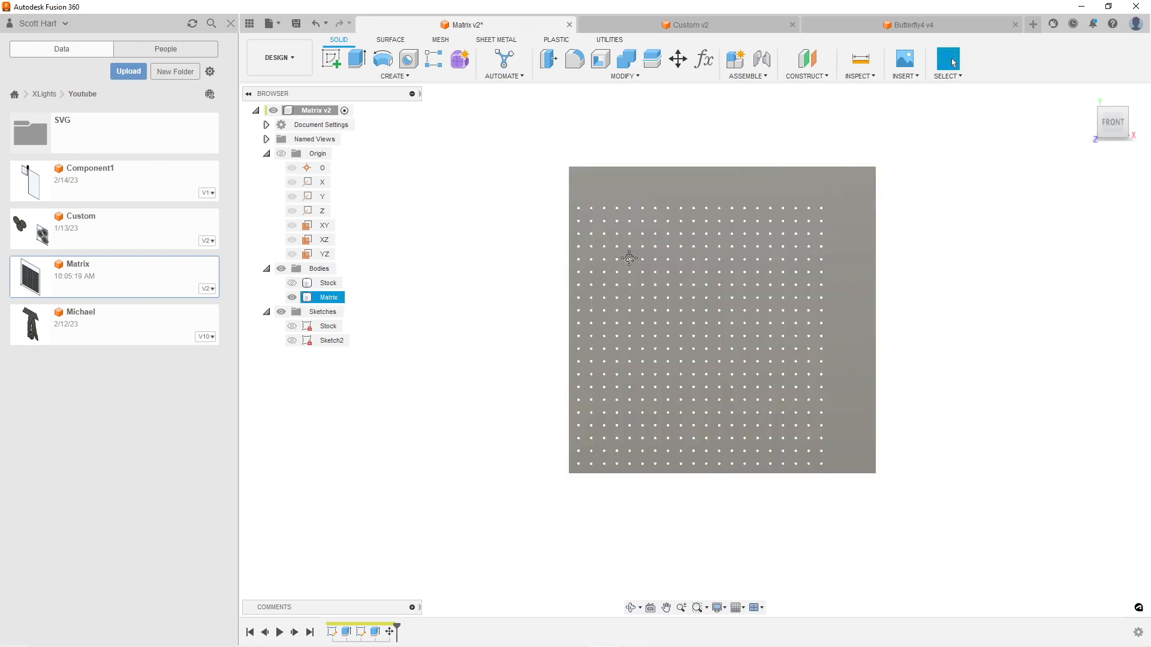
scroll(610, 314, up, 3)
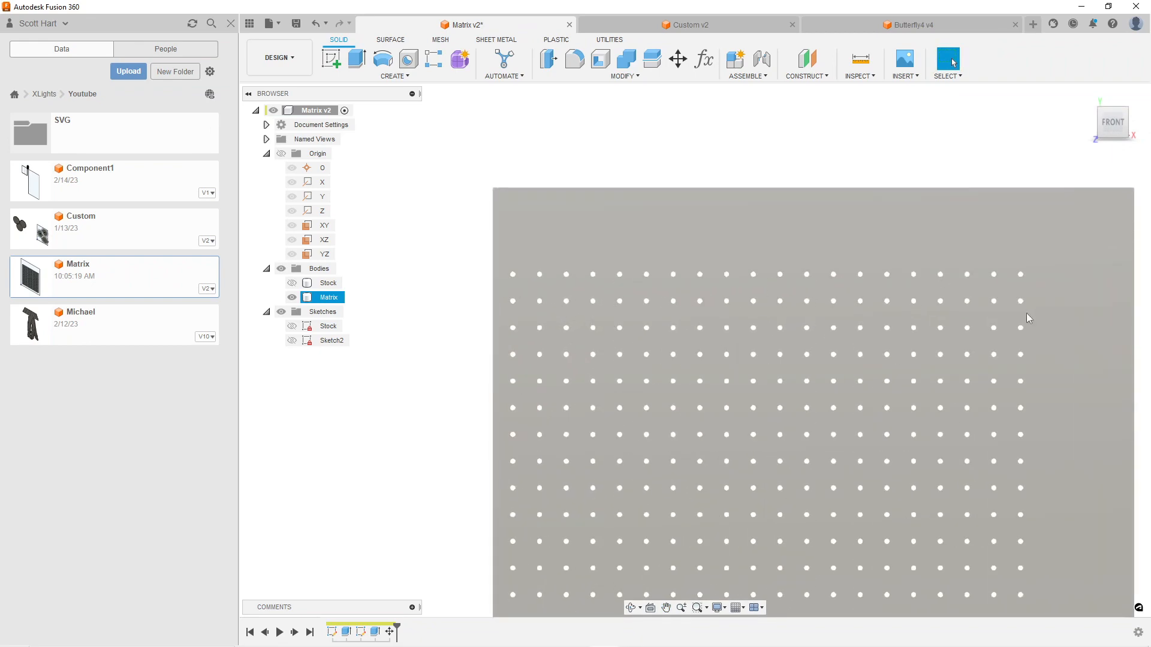
scroll(887, 490, down, 2)
scroll(884, 474, down, 3)
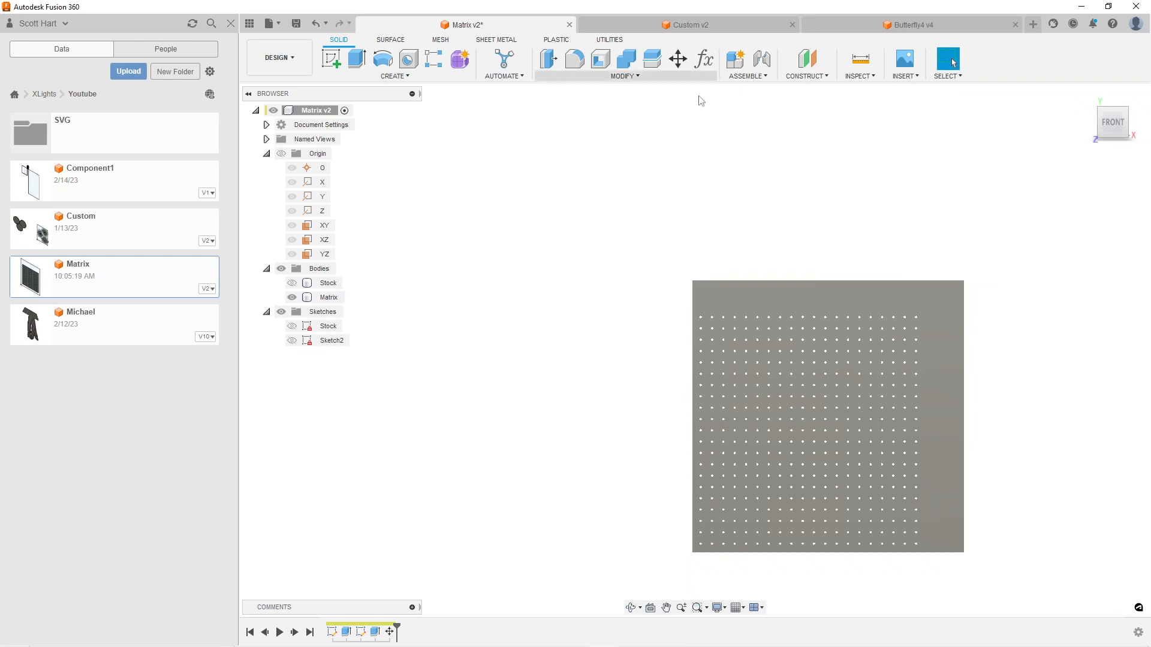
middle_drag(822, 326, 616, 226)
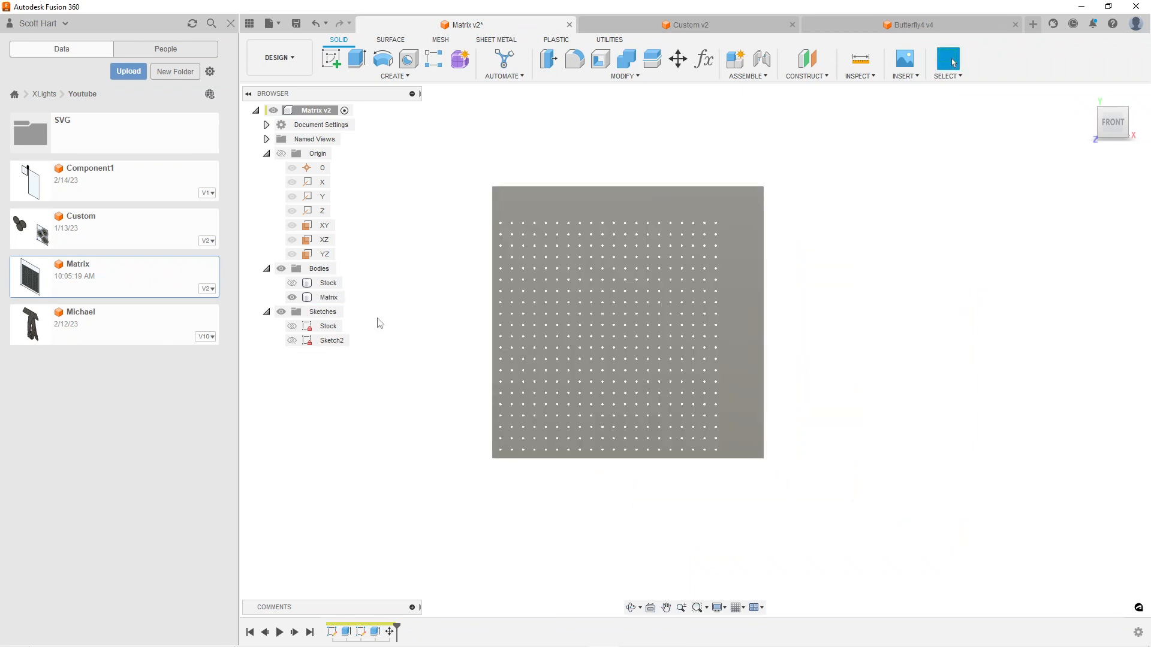
click(704, 59)
drag(457, 242, 880, 228)
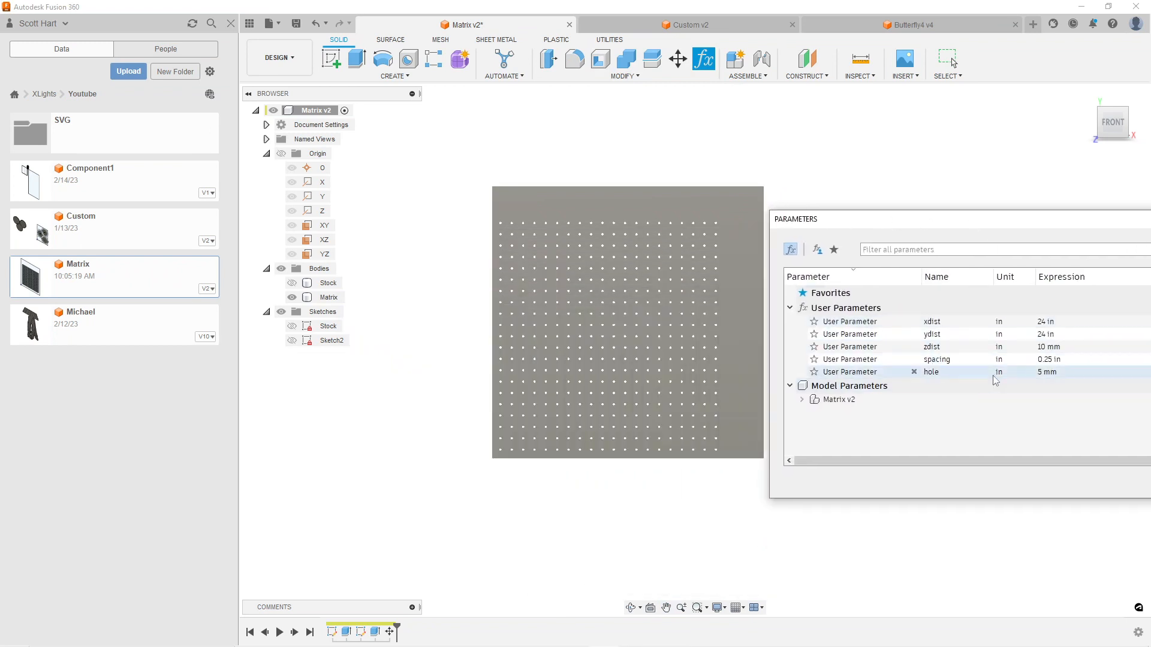
click(1046, 321)
text(1)
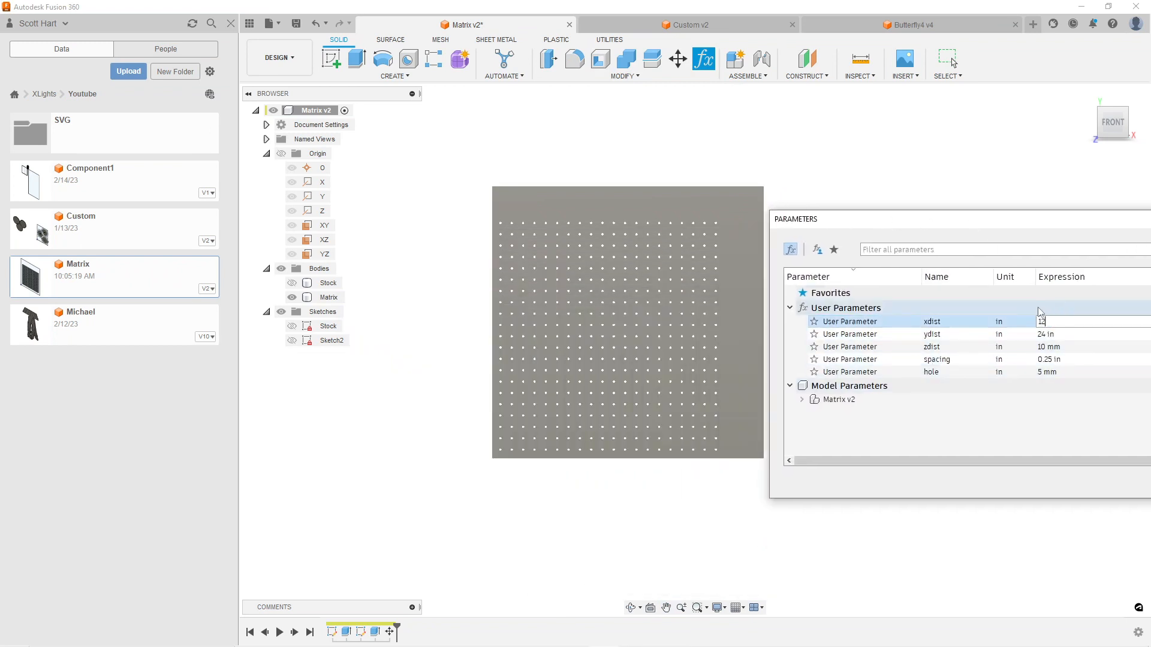
text(2)
key(Tab)
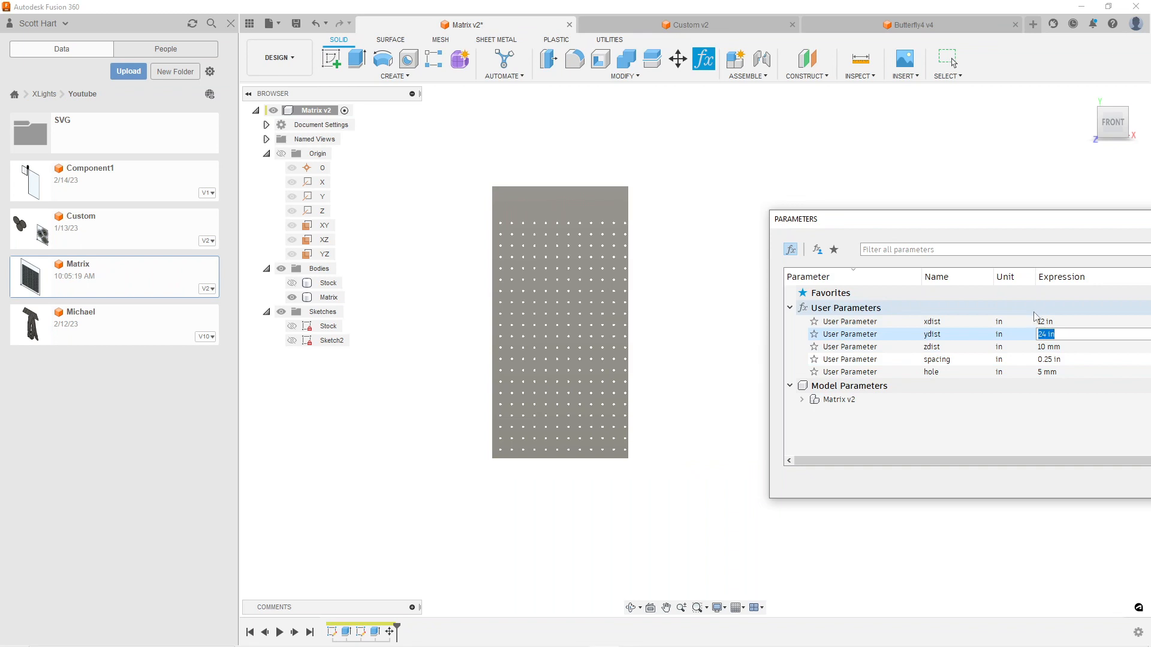
text(12)
Set the ydist user parameter to 12 in, inspect the resized plate's hole grid, and accept the parameters
key(Tab)
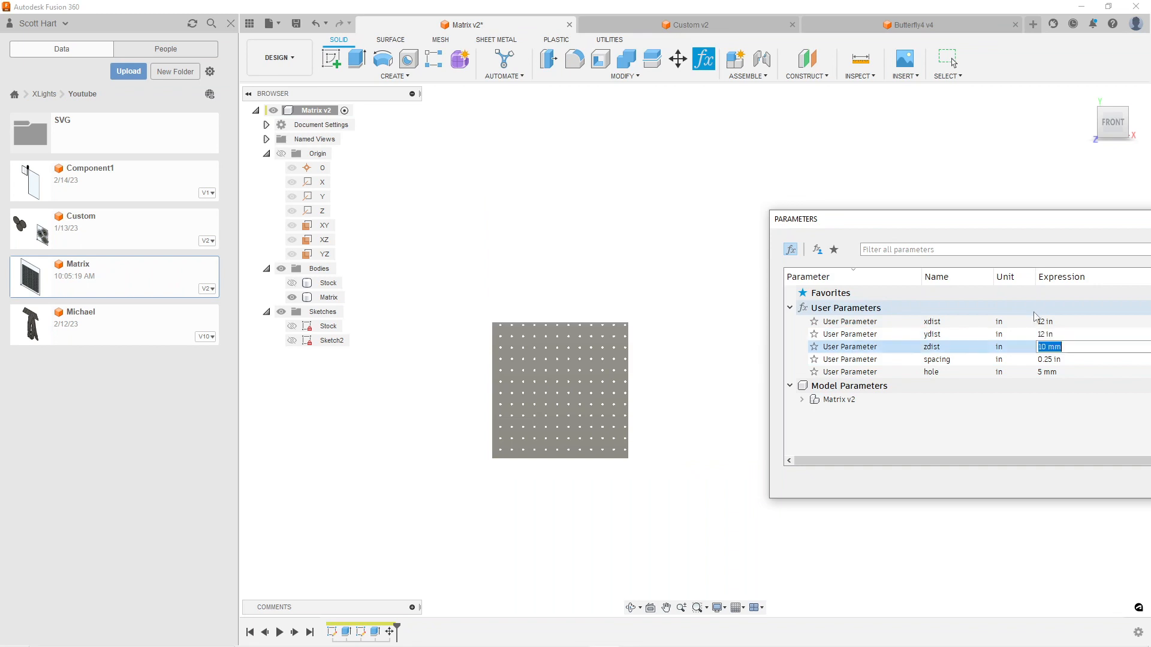
scroll(597, 334, up, 3)
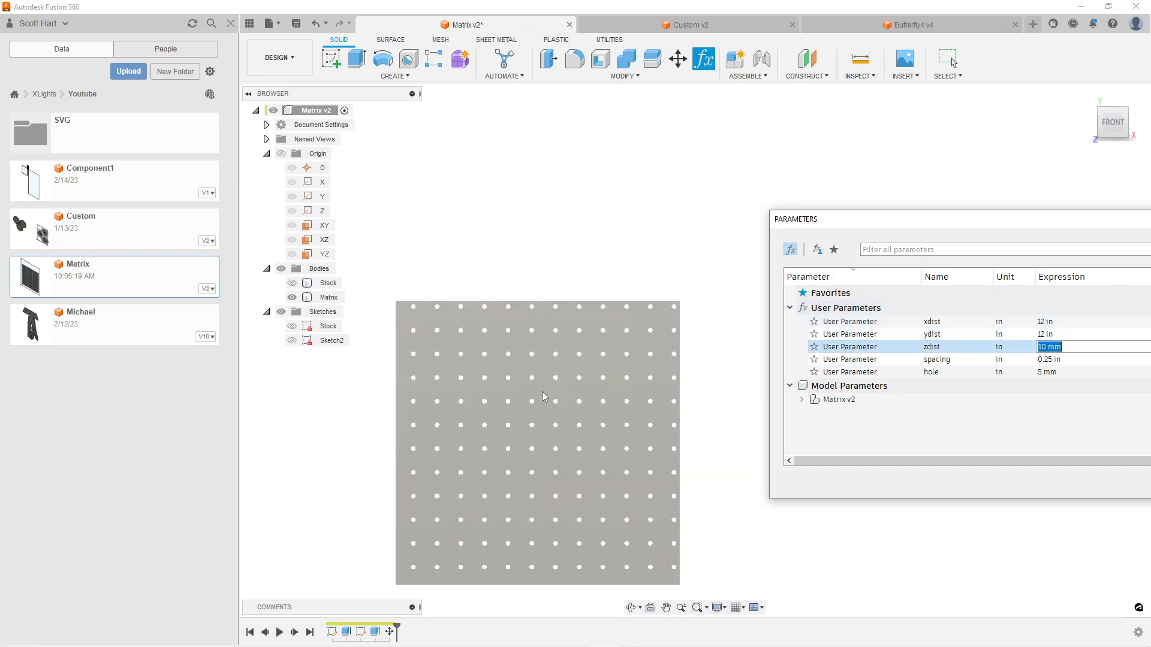
middle_drag(542, 392, 571, 340)
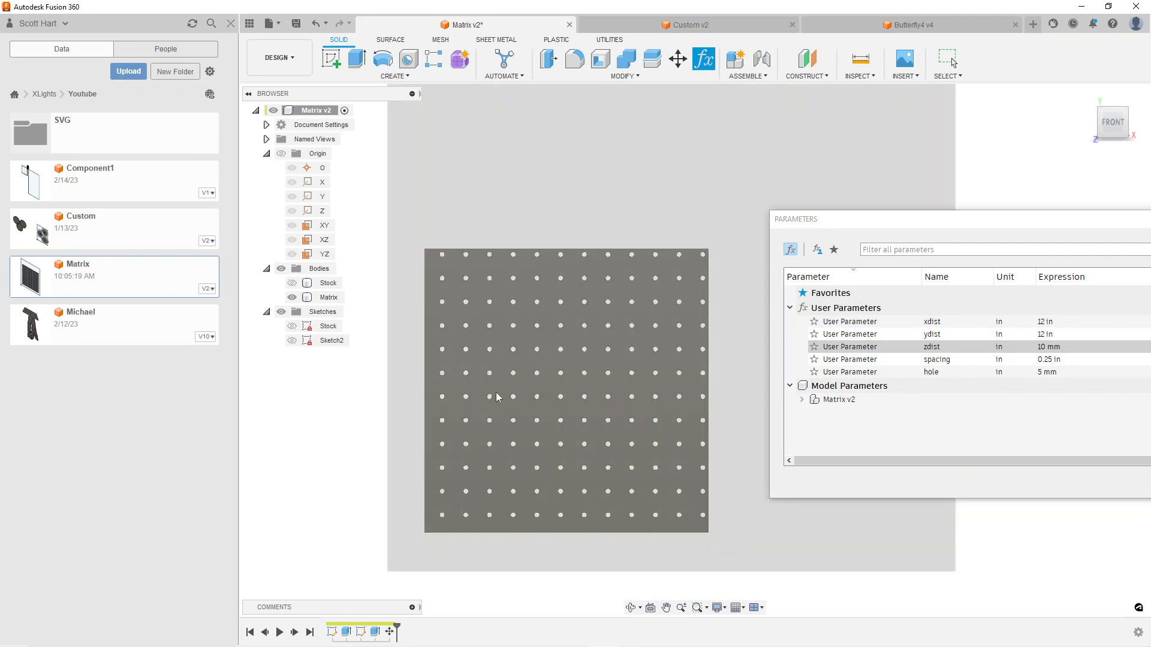
drag(992, 224, 570, 189)
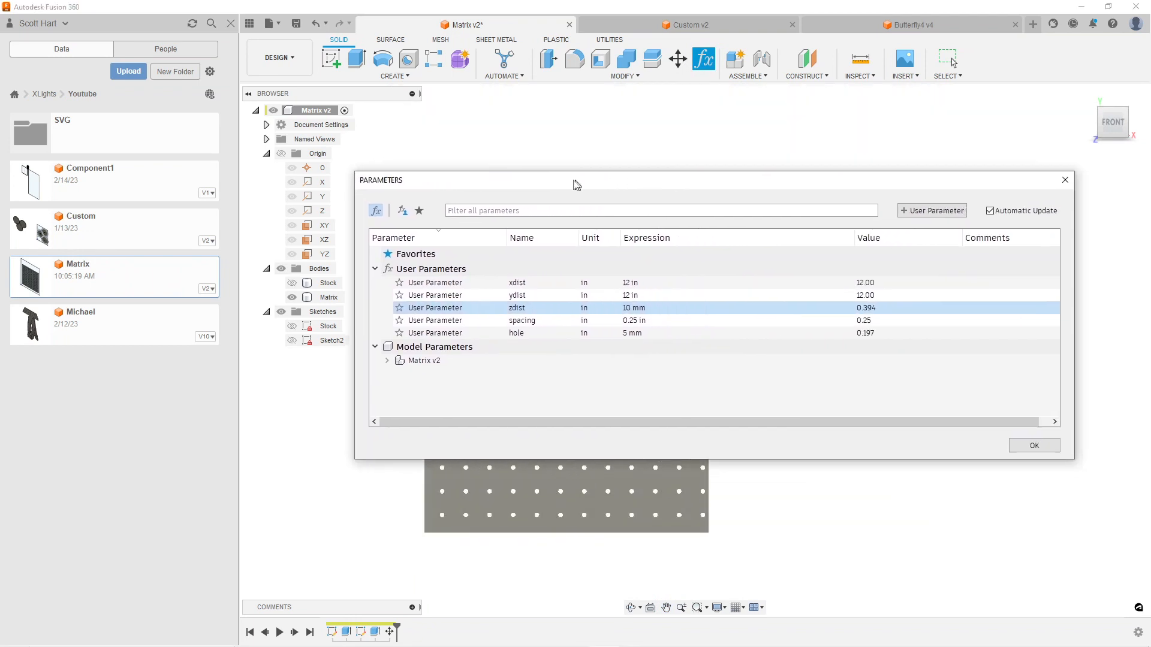
click(1020, 449)
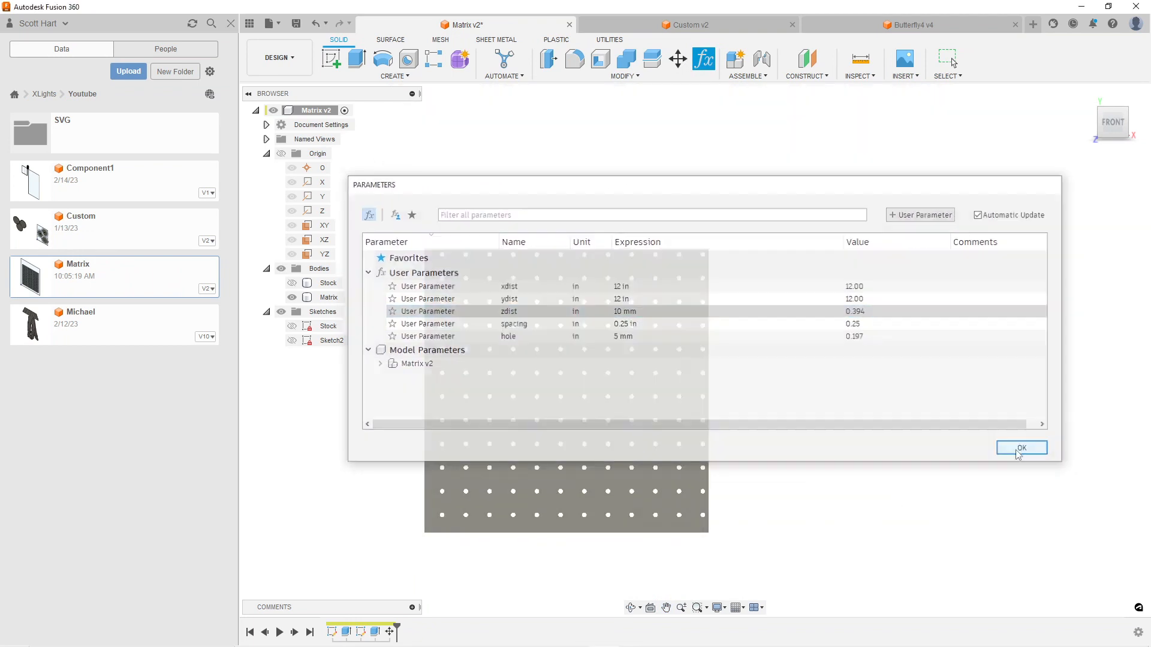
Switch to the Manufacture workspace and regenerate the 2D Contour3 and 2D Contour1 (3) toolpaths
click(287, 72)
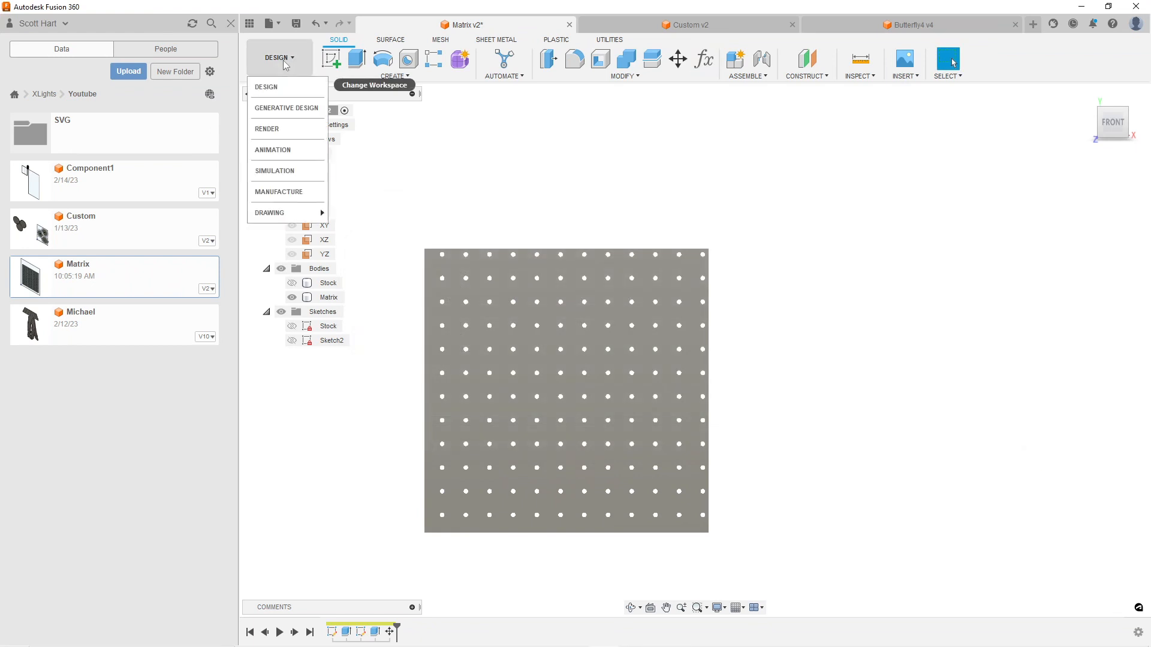
click(277, 190)
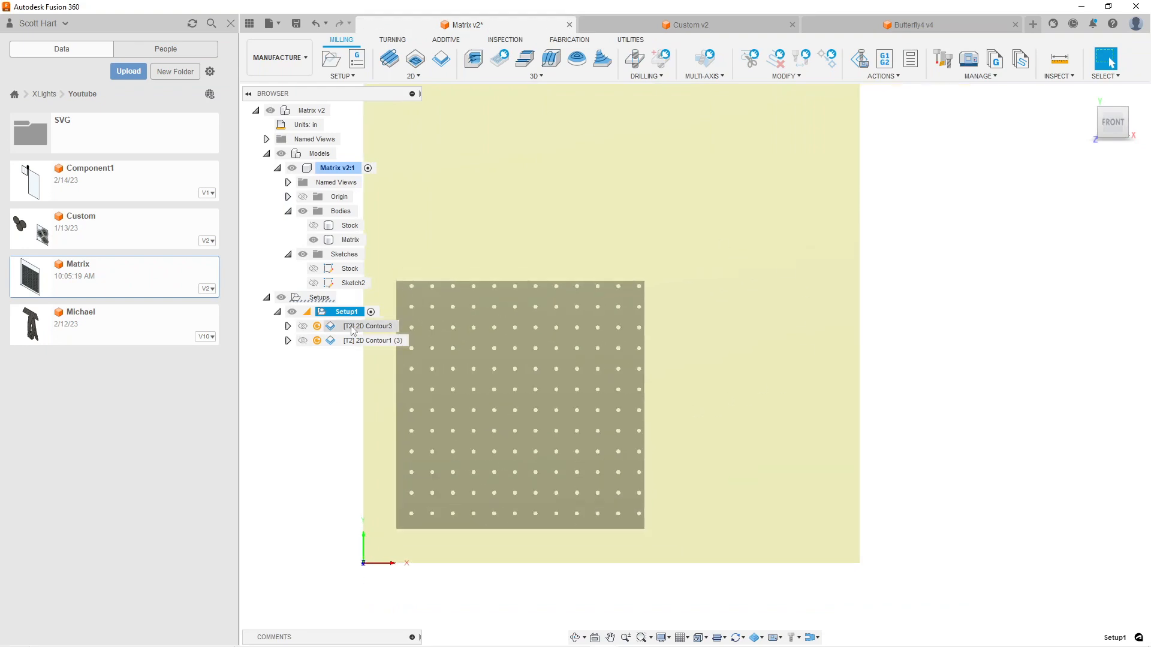
click(319, 330)
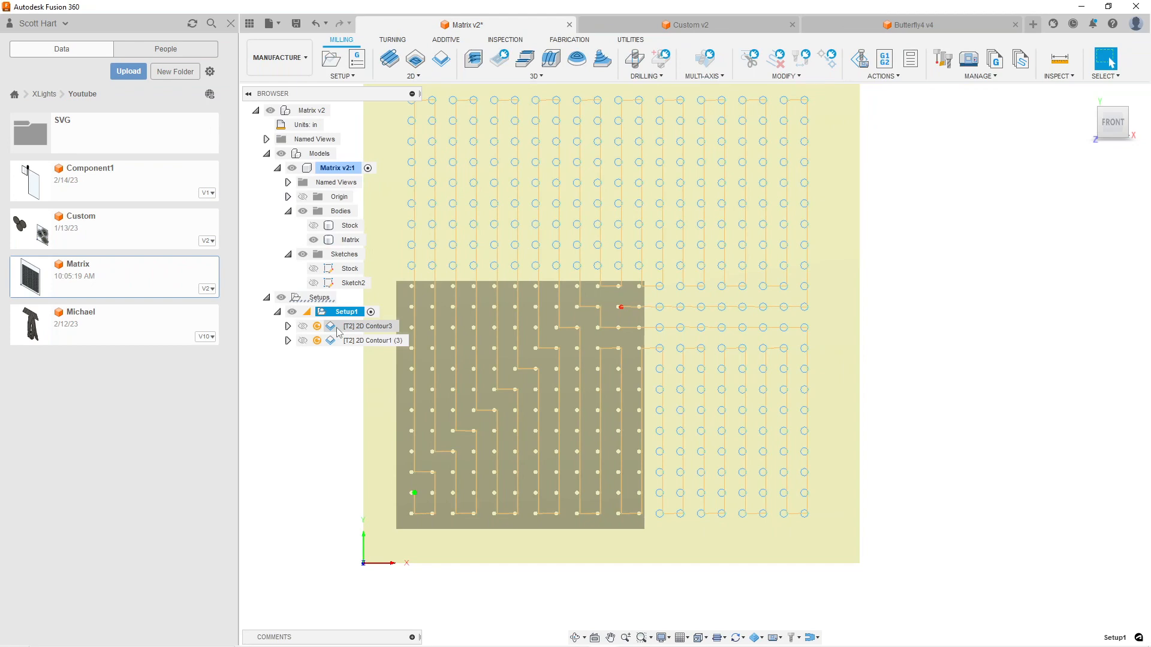
right_click(338, 330)
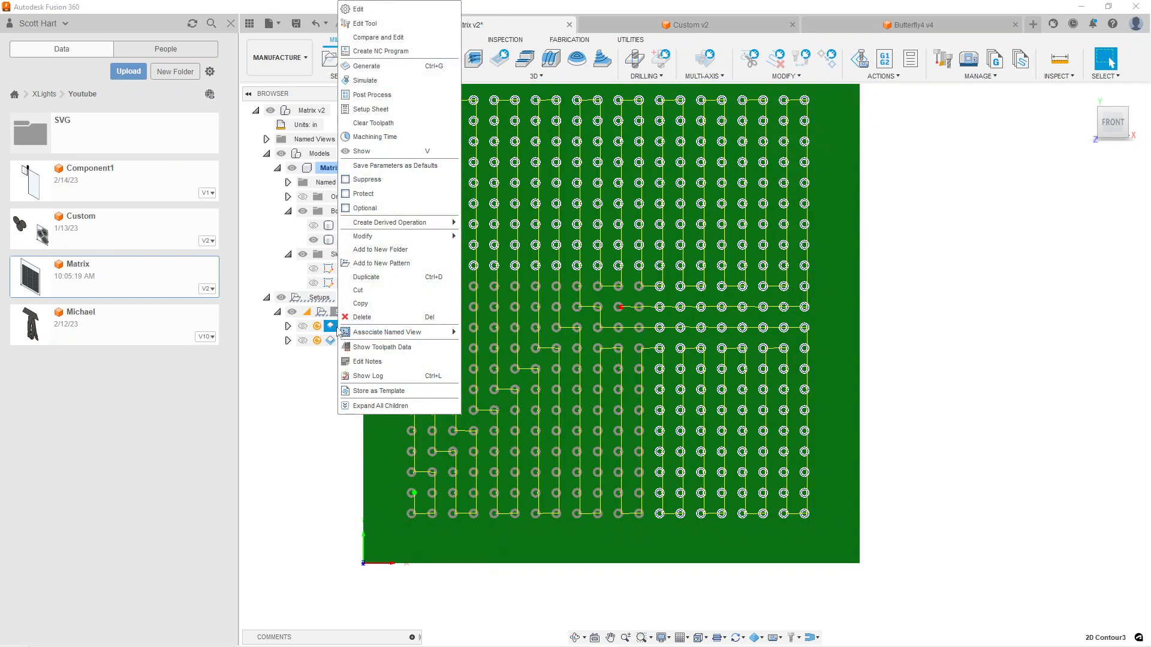
click(390, 69)
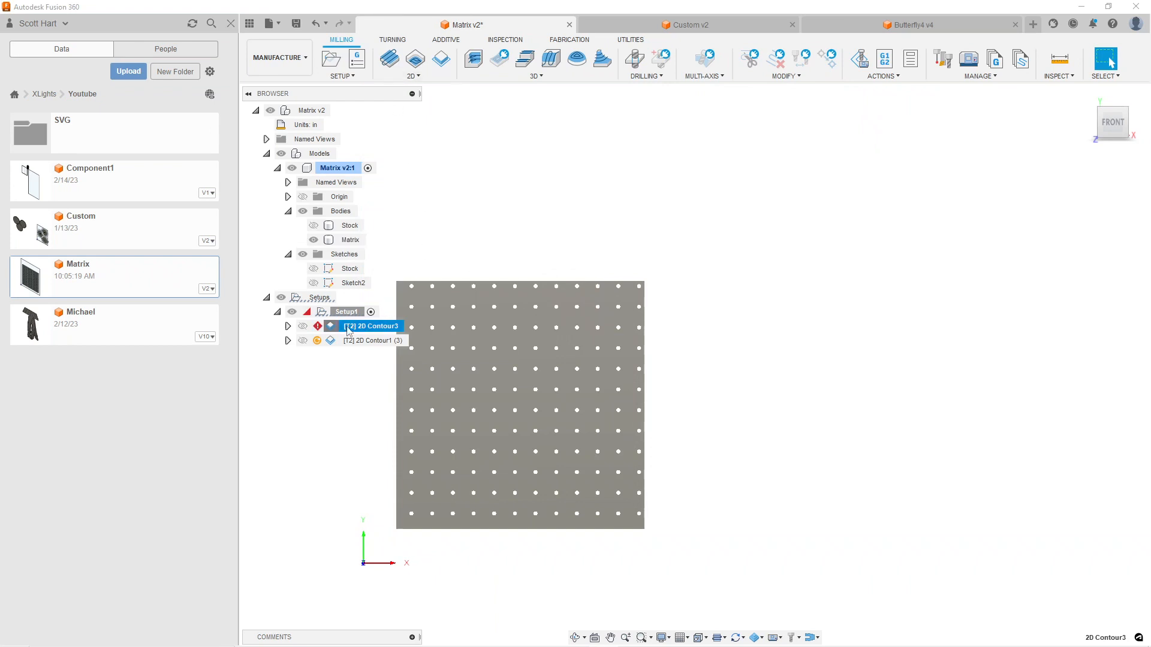
right_click(347, 343)
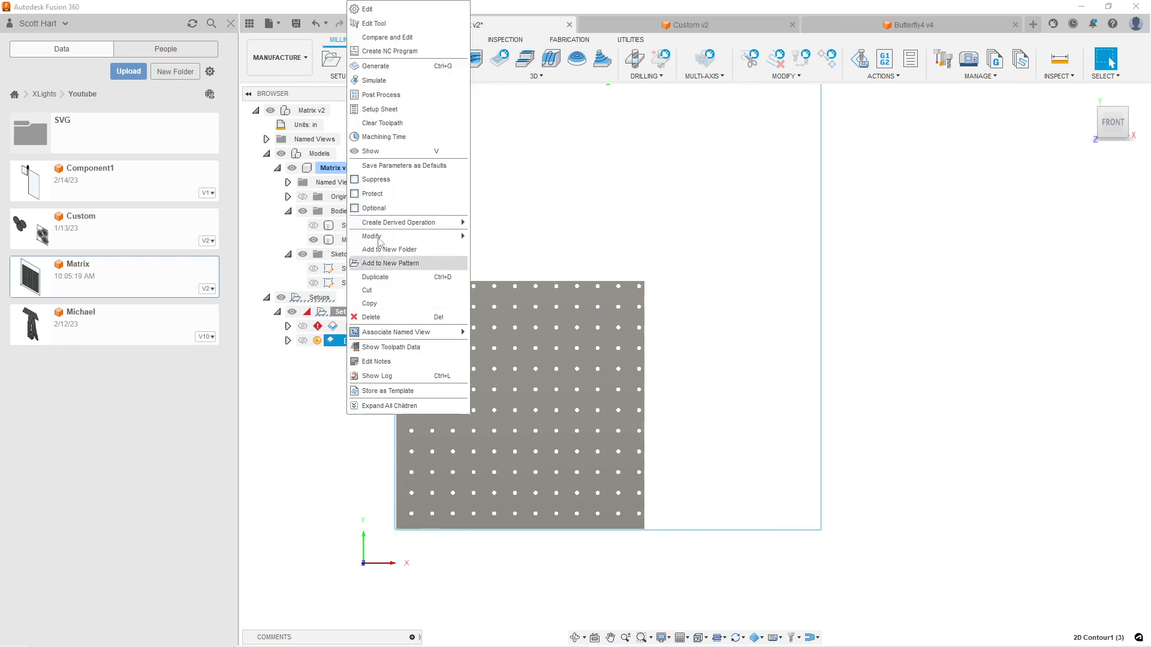
click(400, 73)
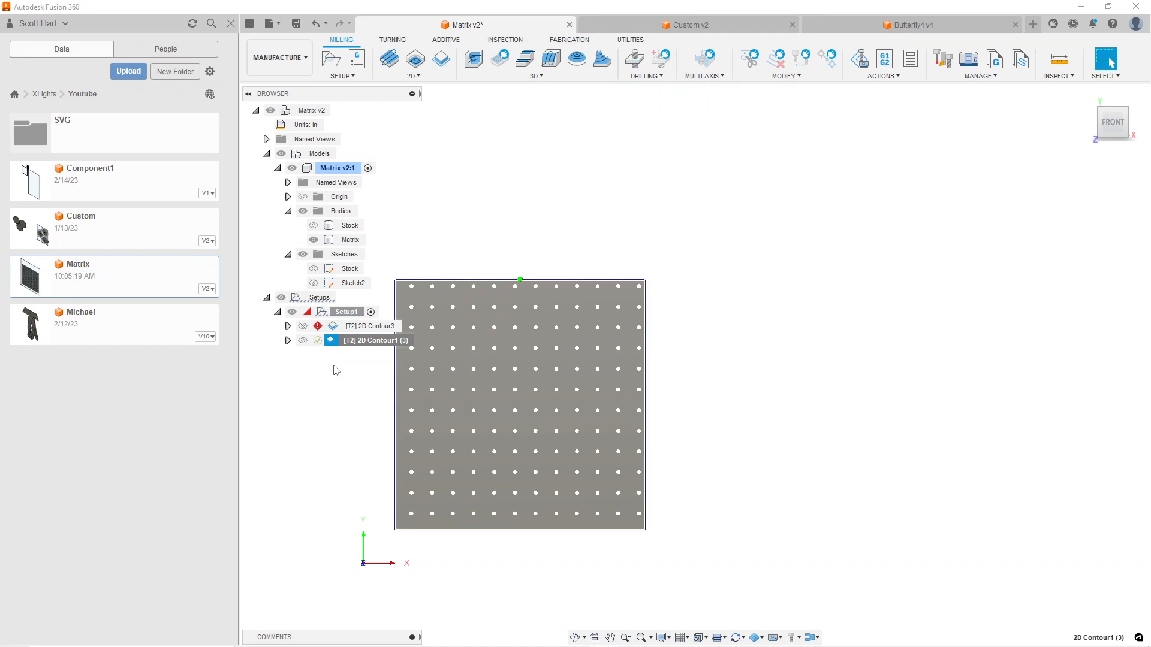
Open the 2D Contour3 operation for editing and remove the Pocket Recognition entry from its contour geometry
right_click(345, 327)
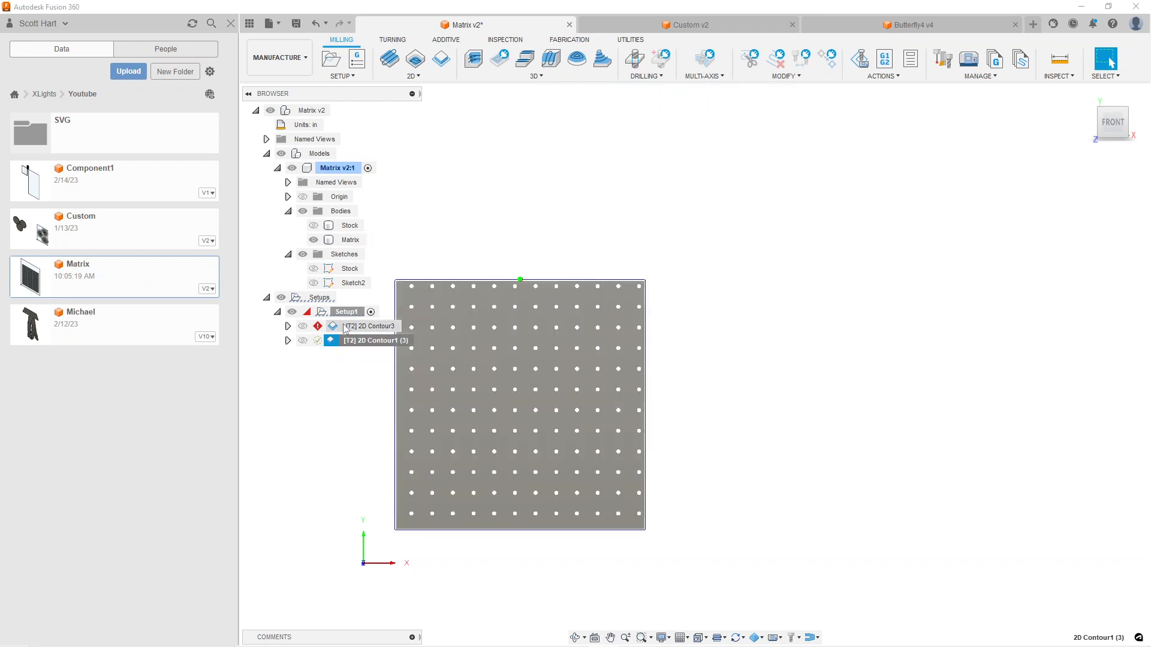
click(378, 9)
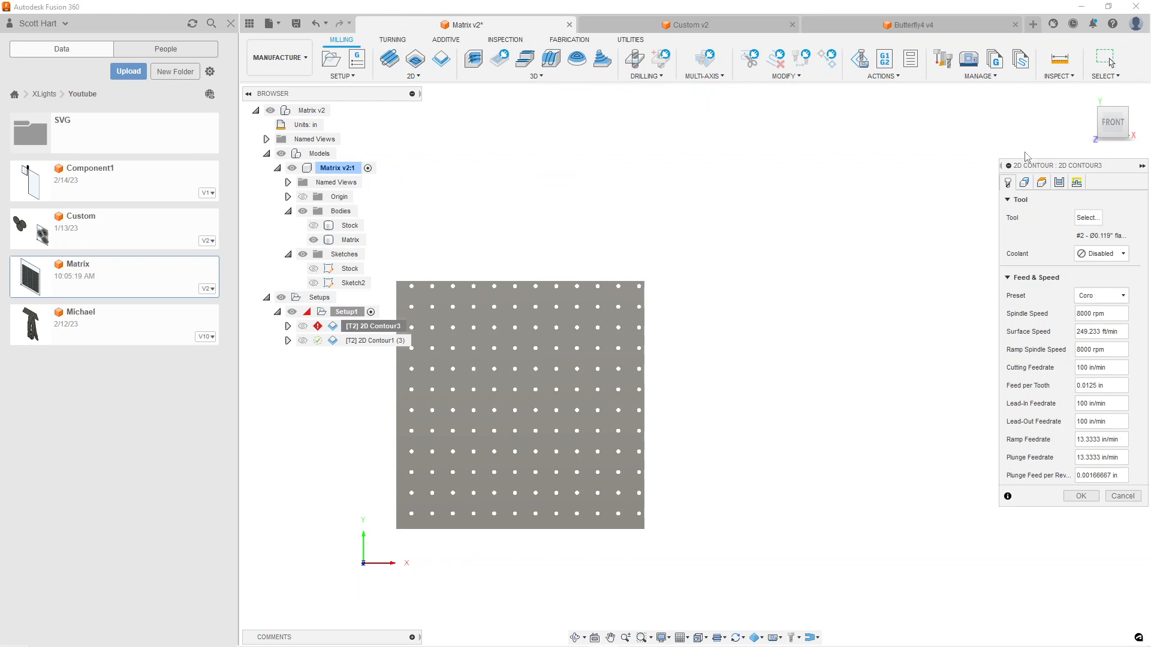
click(1026, 183)
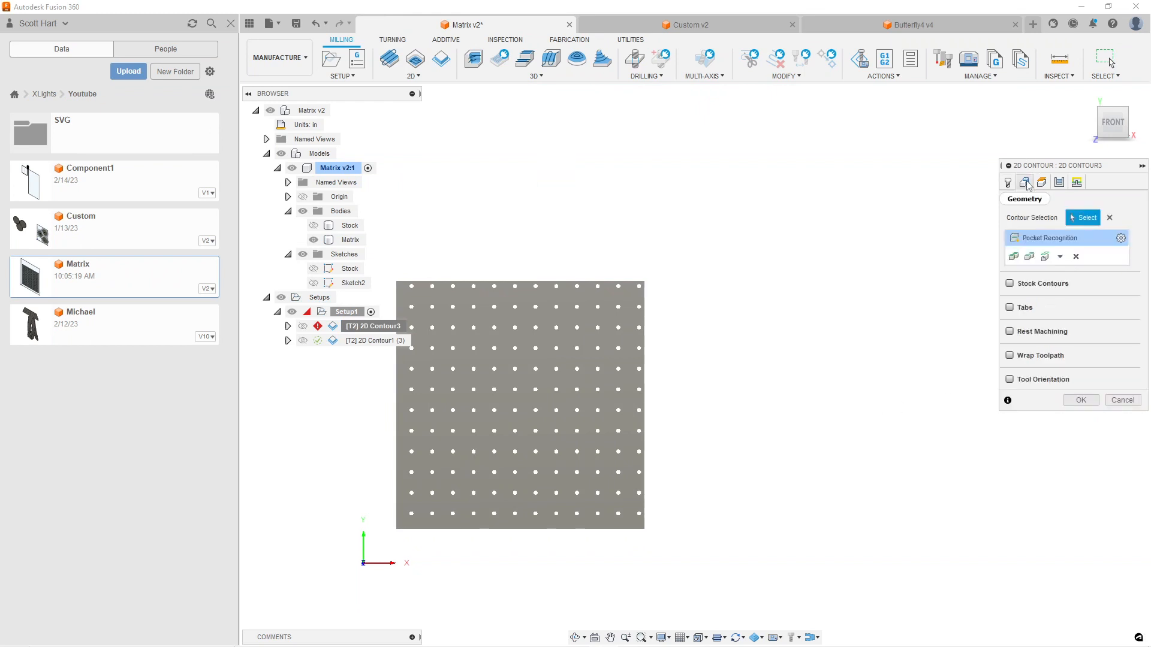
click(1076, 256)
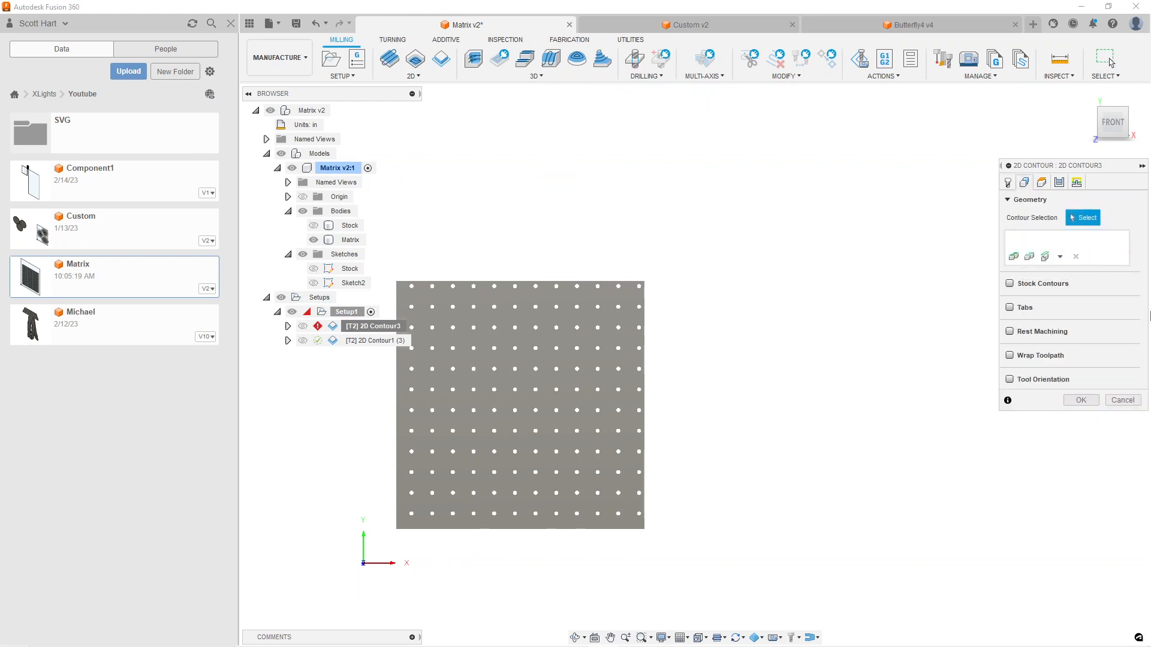
Try a new Pocket Recognition selection with Include Holes enabled for 2D Contour3, and remove it again
click(1060, 256)
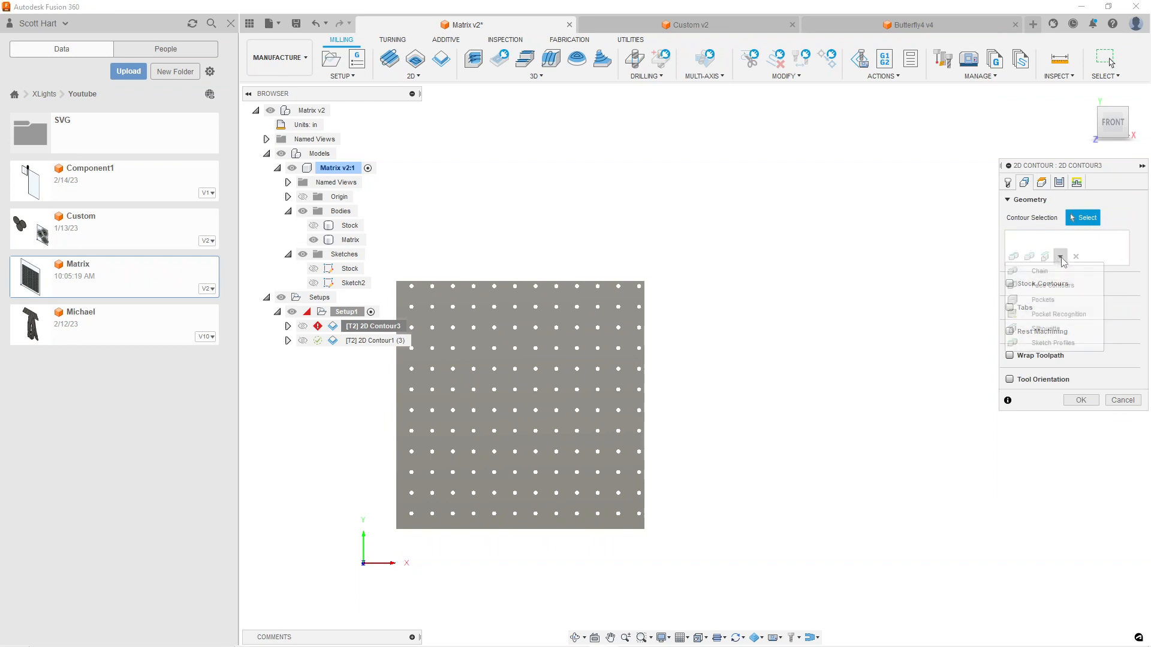
click(1060, 314)
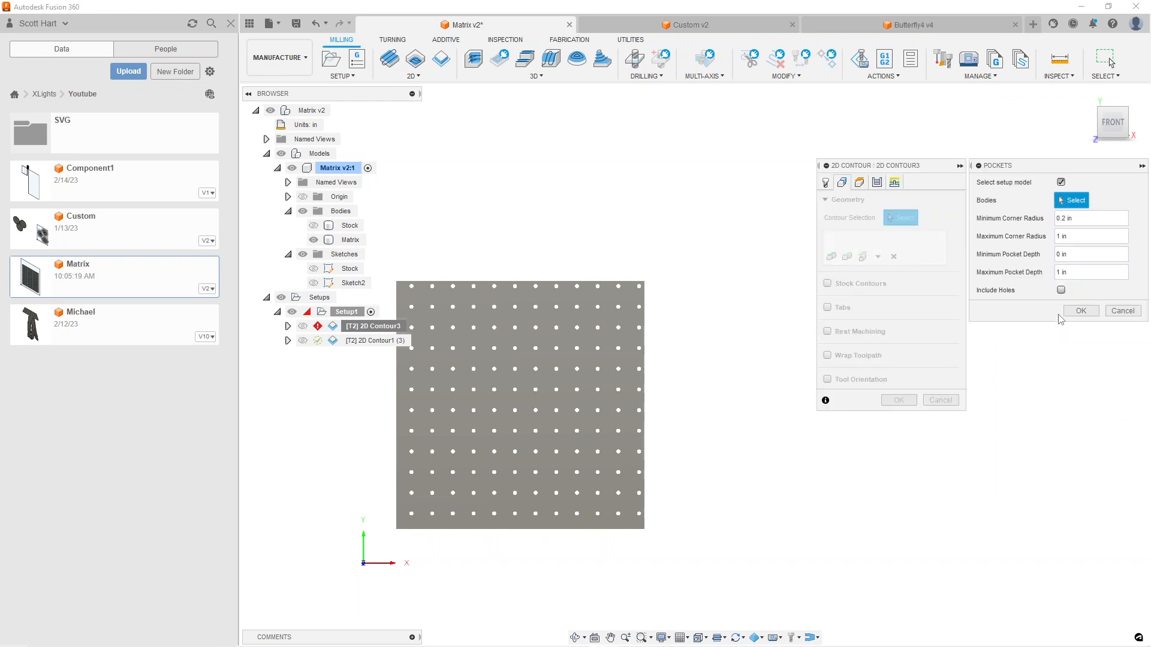
click(1061, 290)
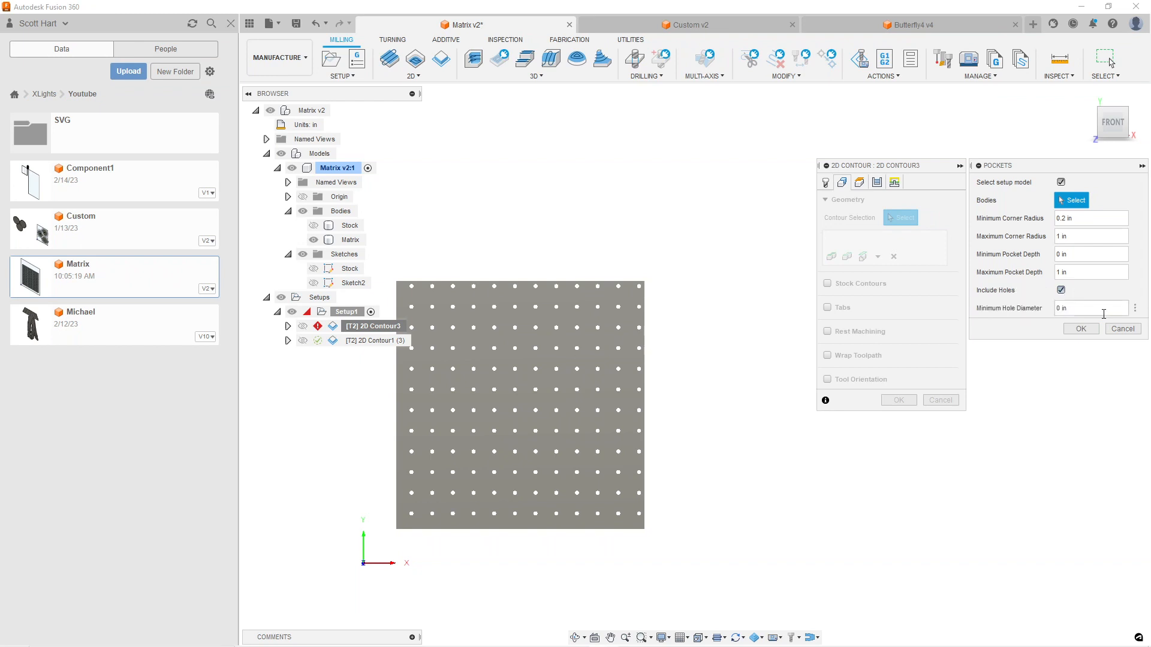
click(1081, 329)
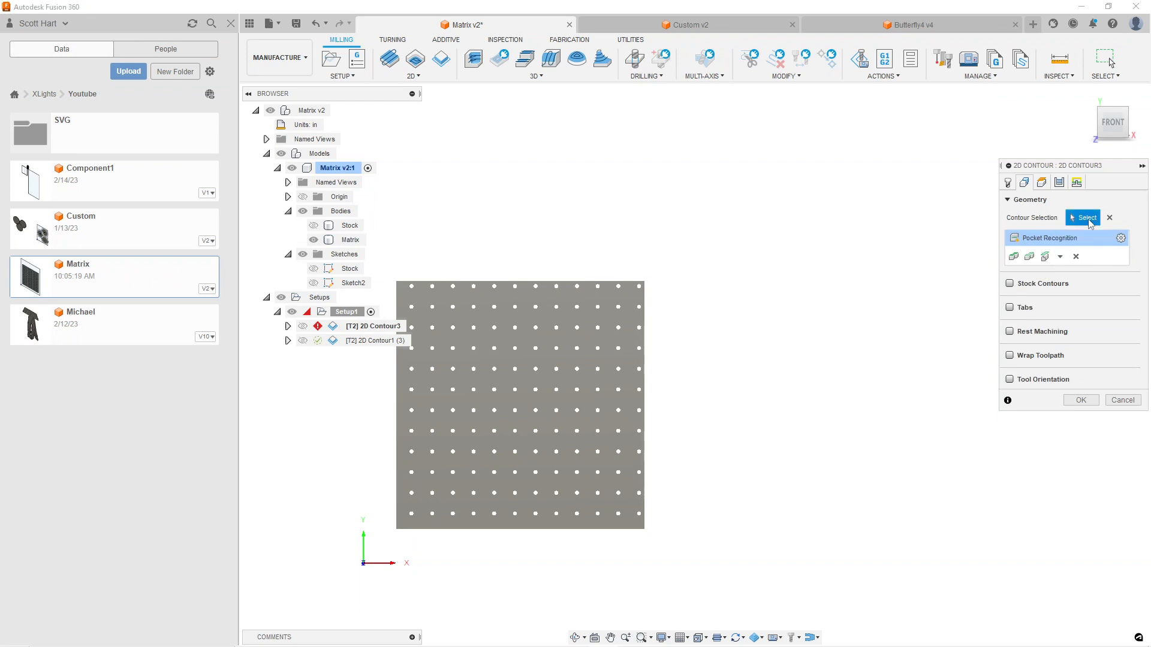
click(1076, 257)
Try Pocket Recognition on the Matrix body with Include Holes enabled for 2D Contour3, and remove that selection
click(1060, 257)
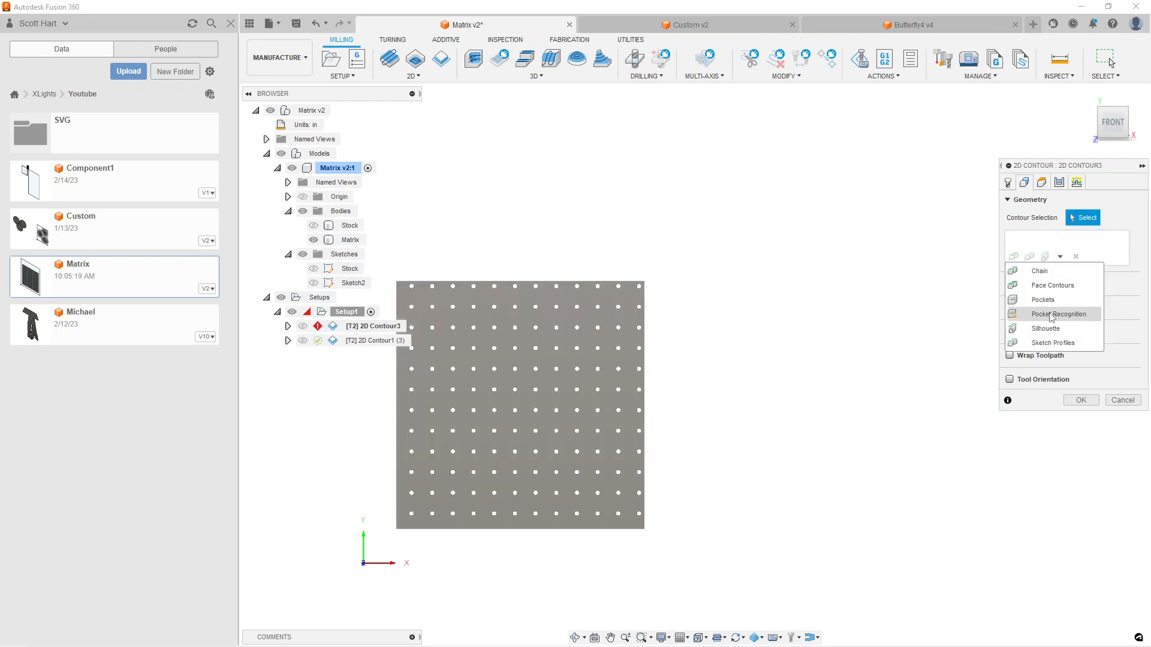
click(1052, 315)
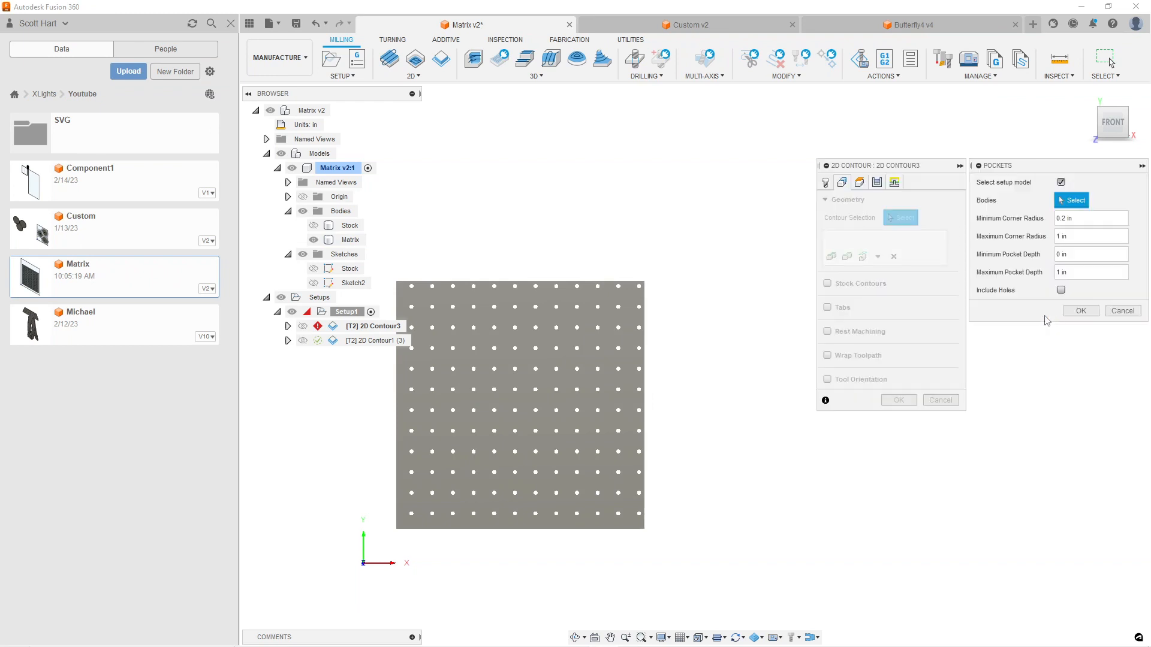
click(1060, 291)
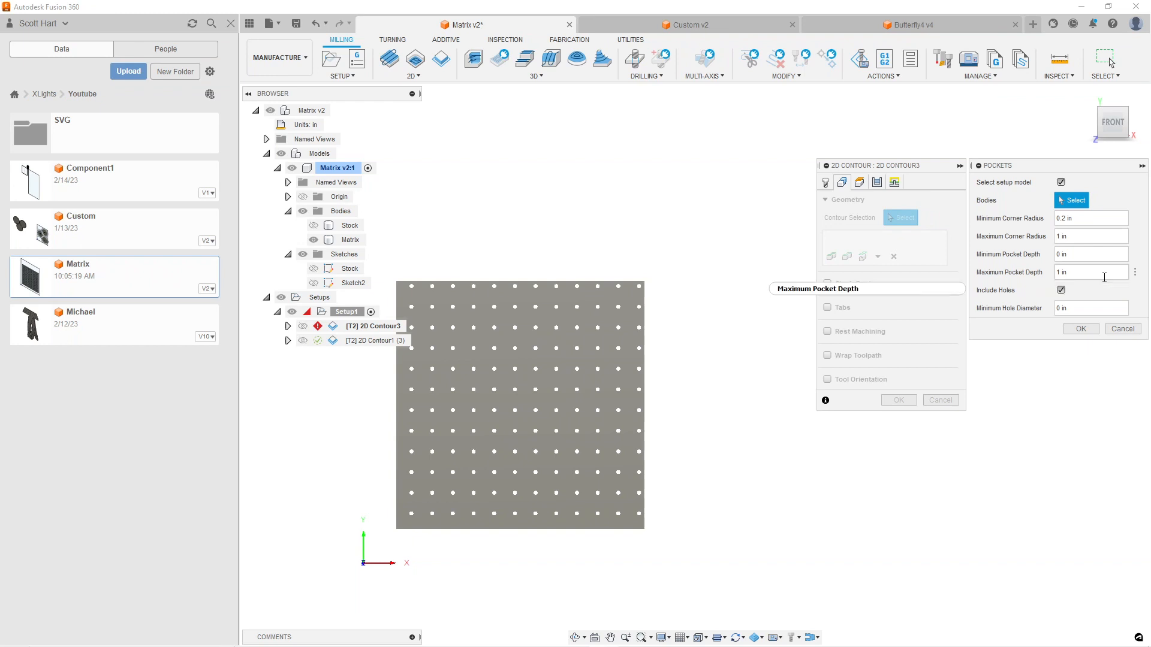
mouse_move(1103, 278)
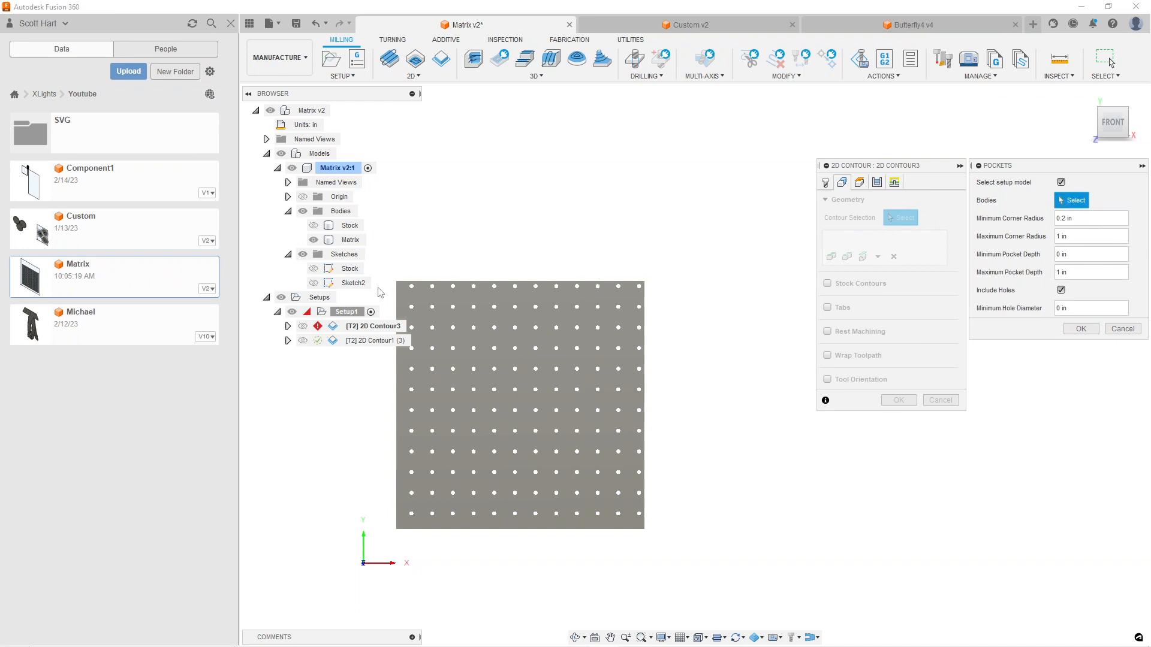
click(352, 240)
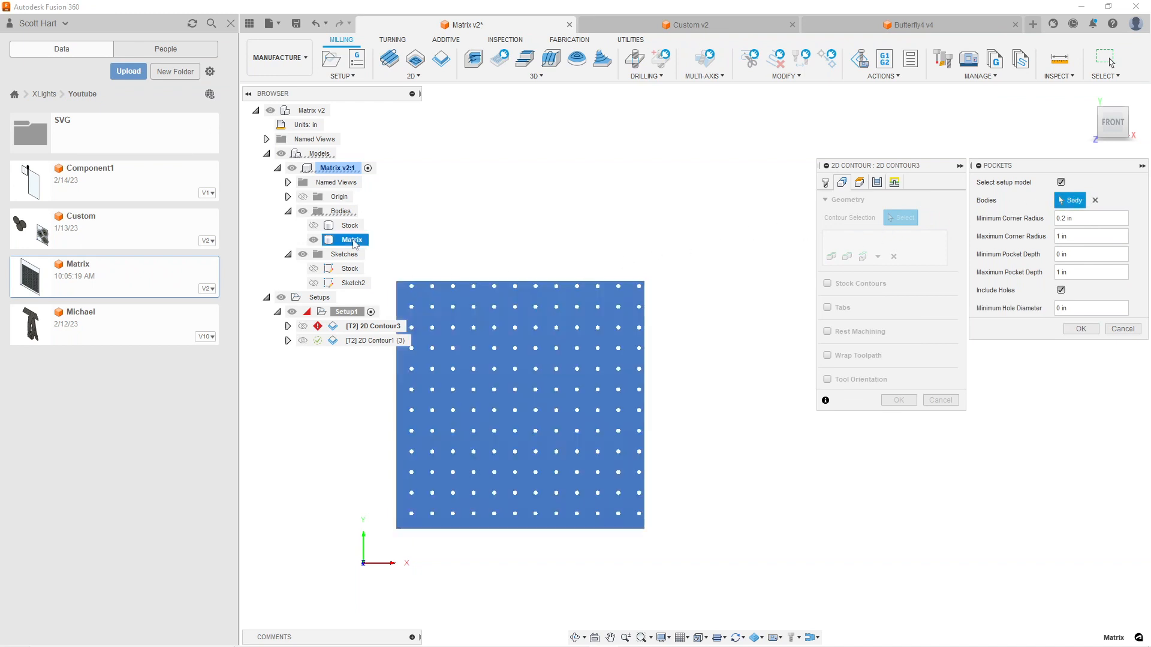
click(1082, 329)
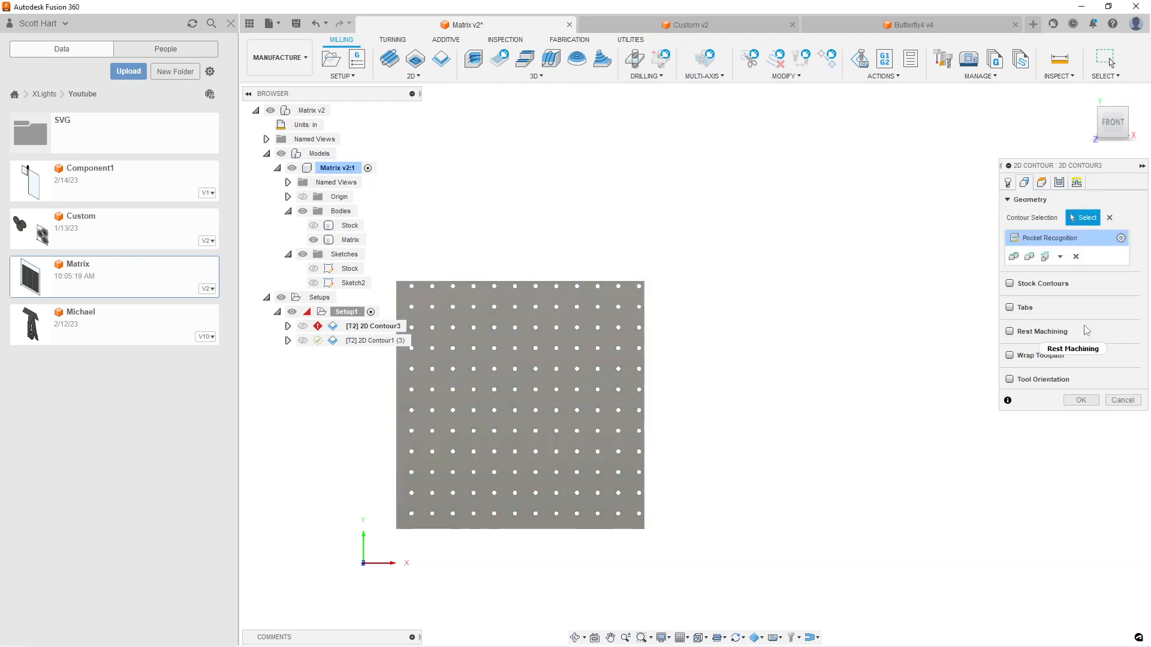
mouse_move(1082, 330)
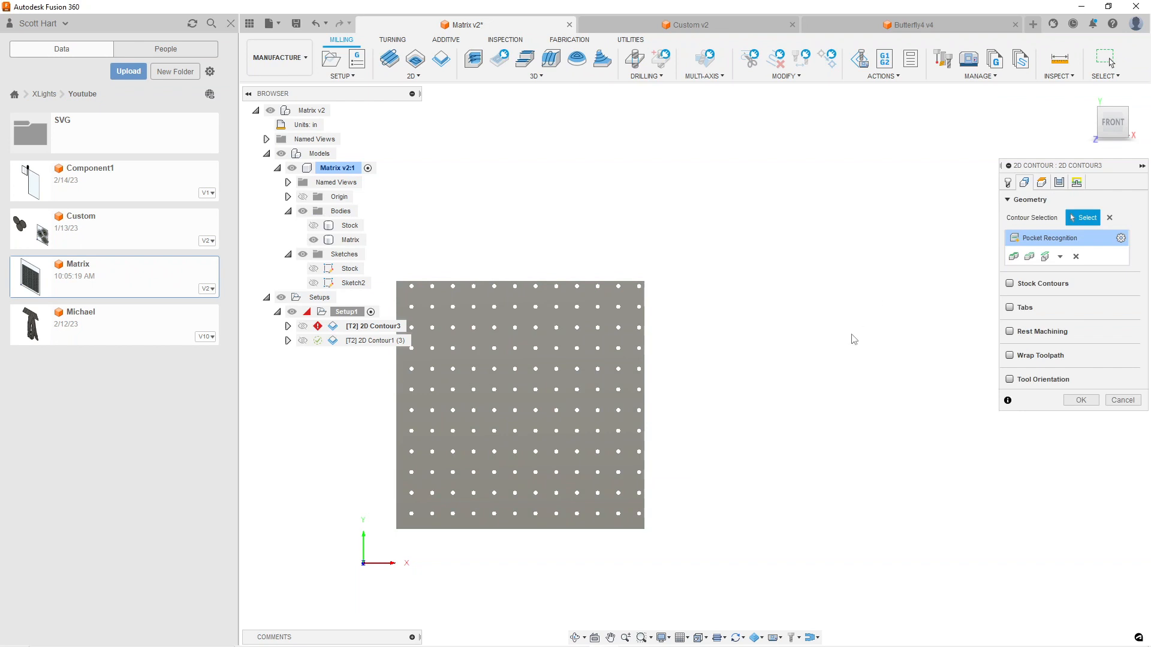
right_click(375, 329)
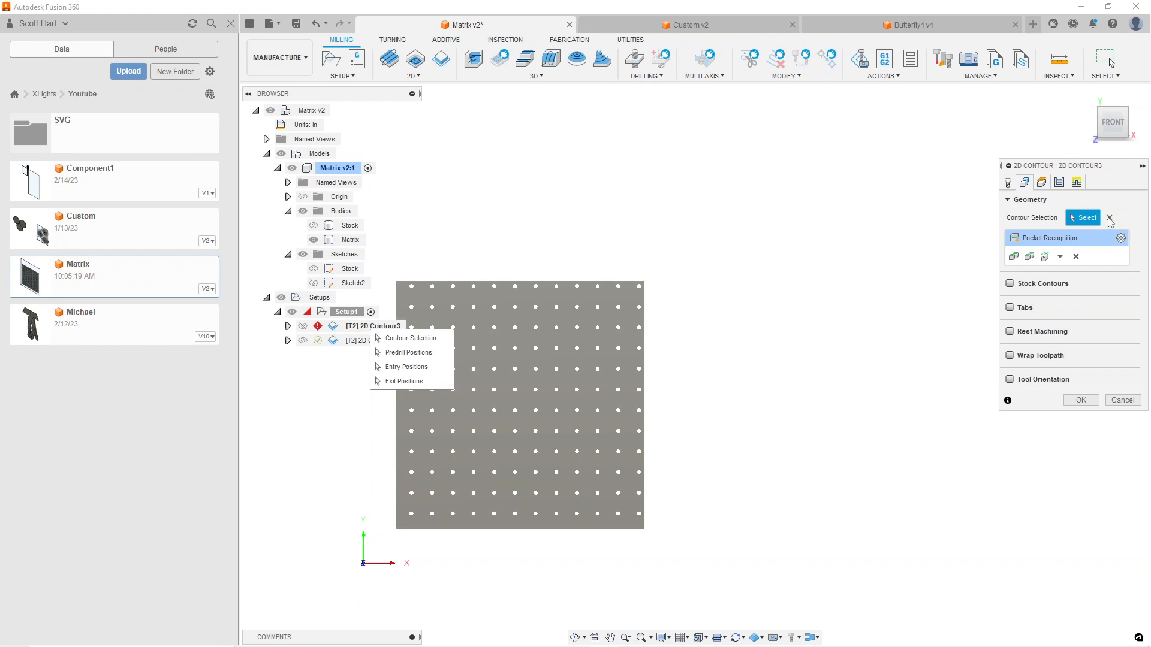
click(1076, 256)
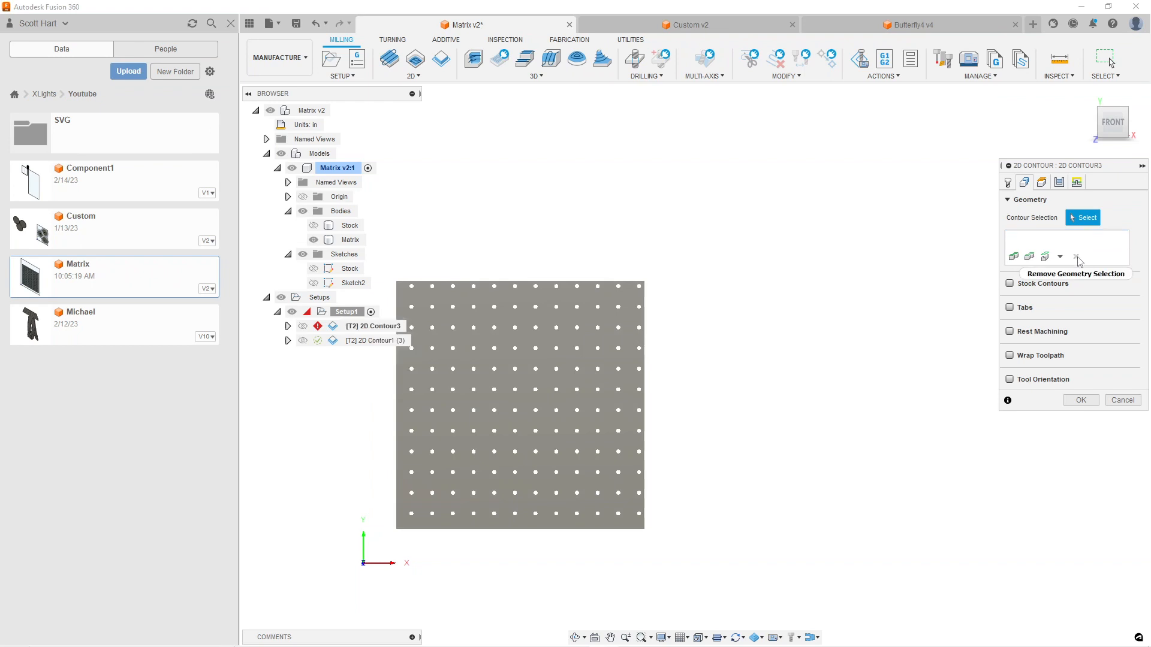
Retry Pocket Recognition on the setup model with Include Holes enabled for 2D Contour3, and clear the resulting selection
click(1060, 257)
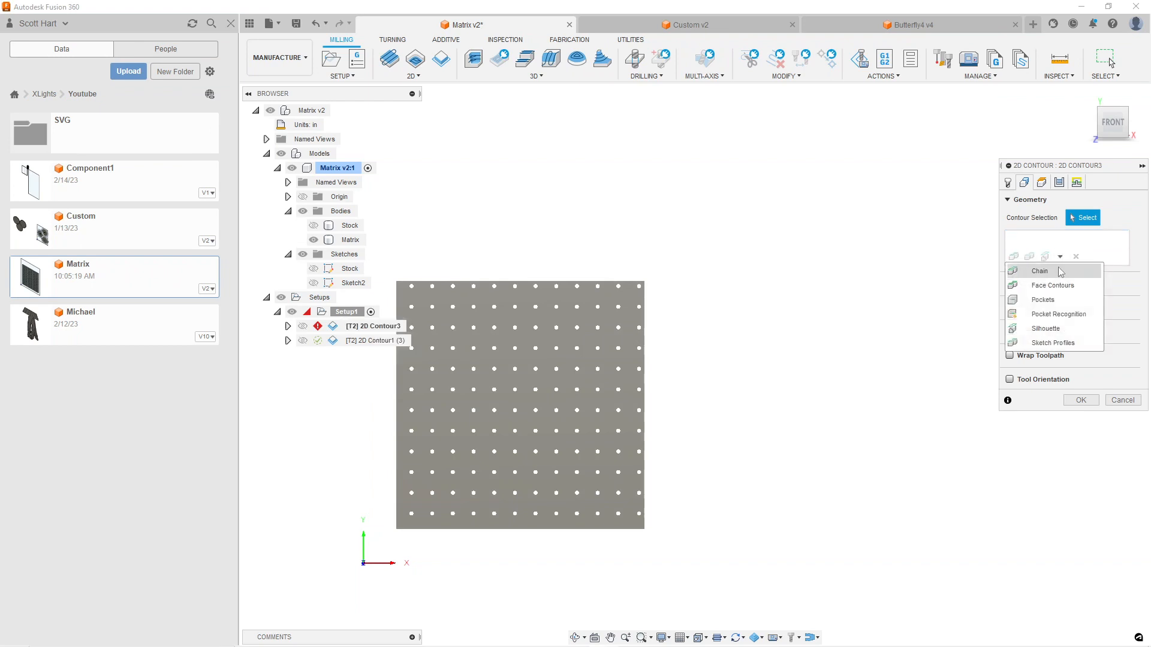
click(1056, 314)
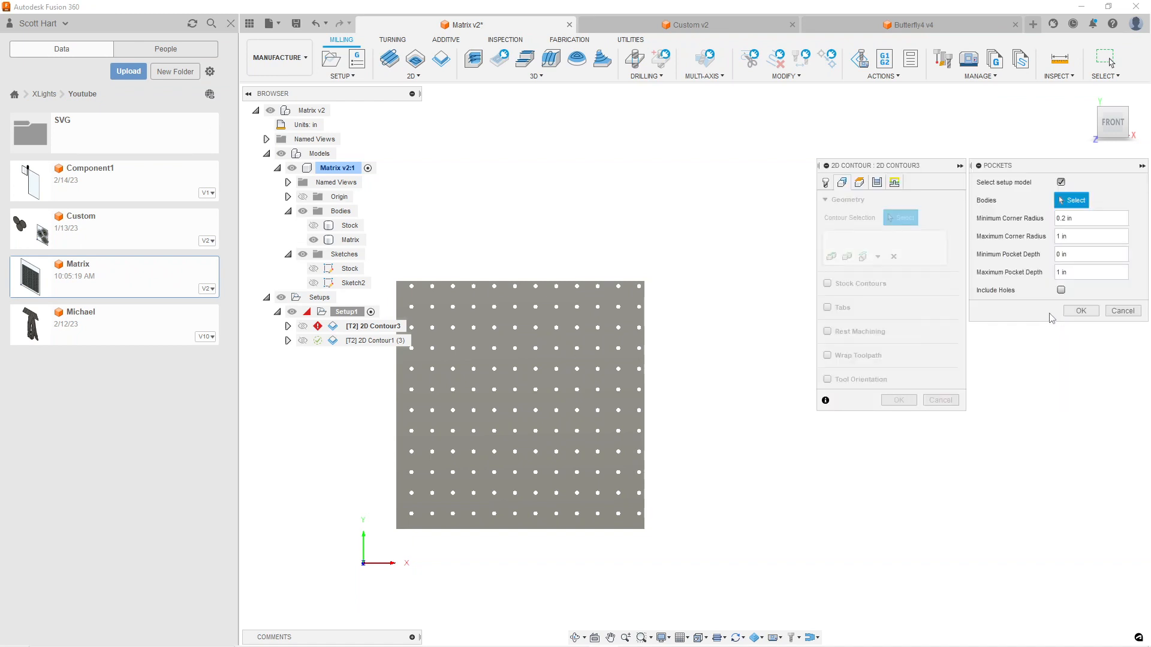
click(1060, 290)
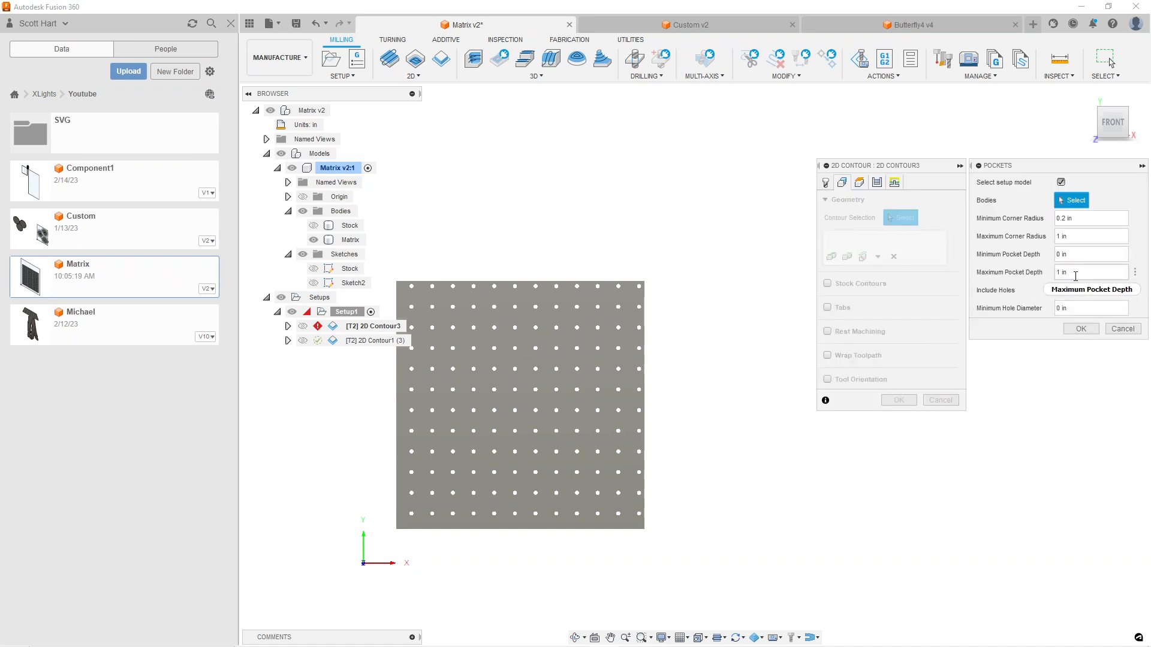
click(1081, 329)
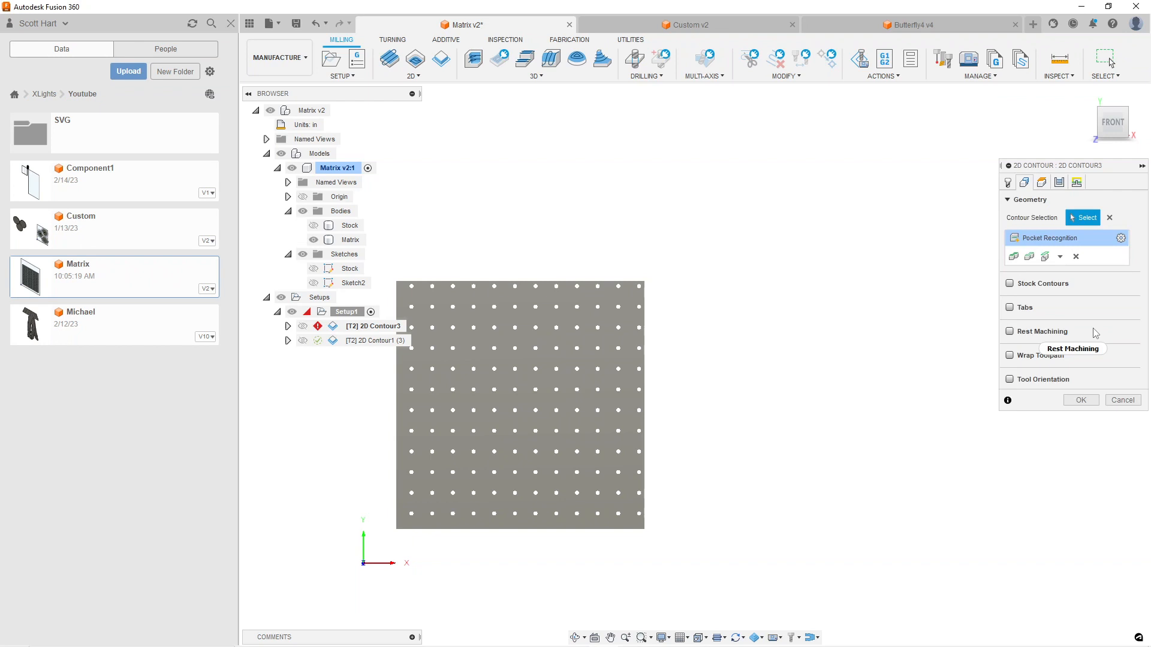
mouse_move(1092, 328)
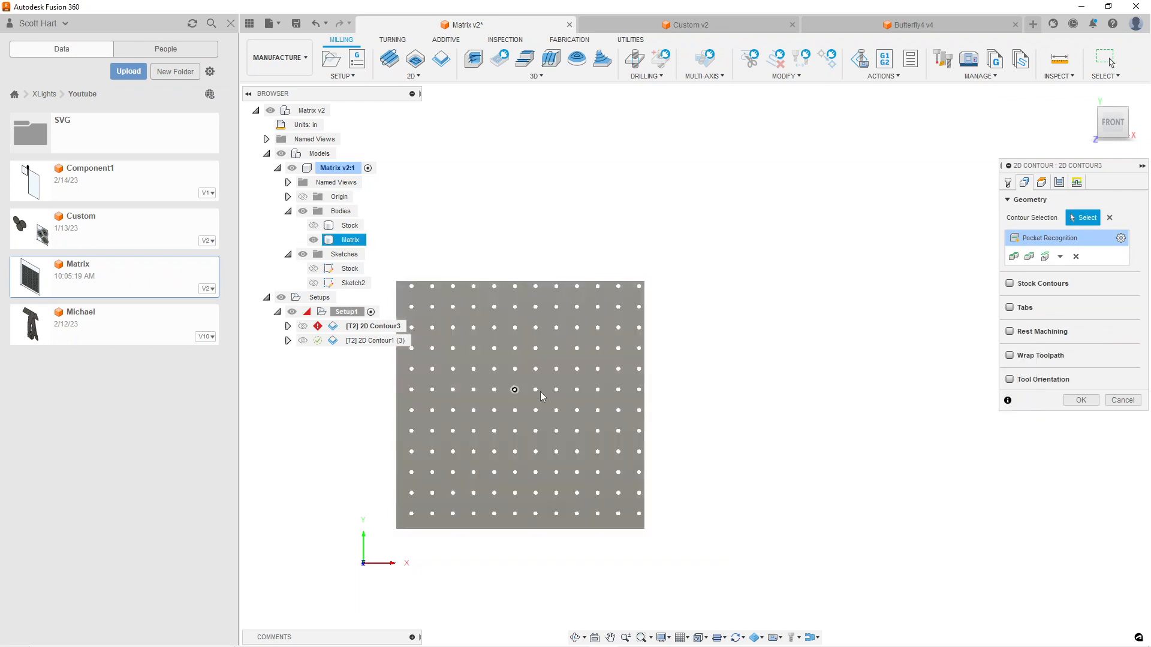
click(1059, 257)
click(1064, 272)
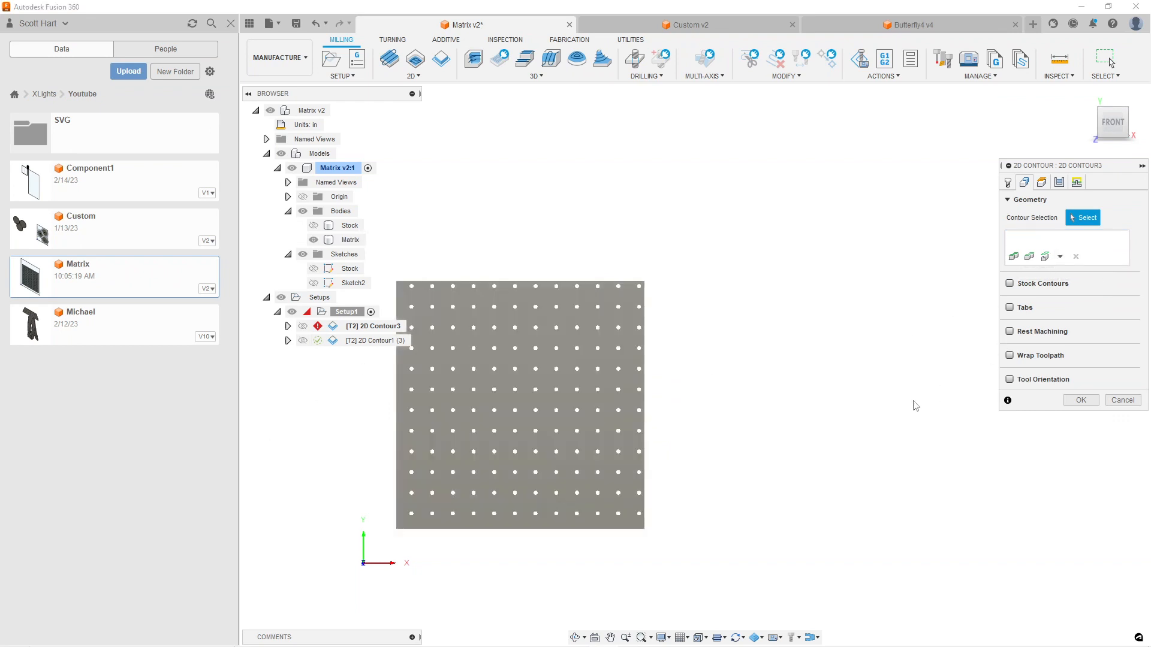
click(1060, 258)
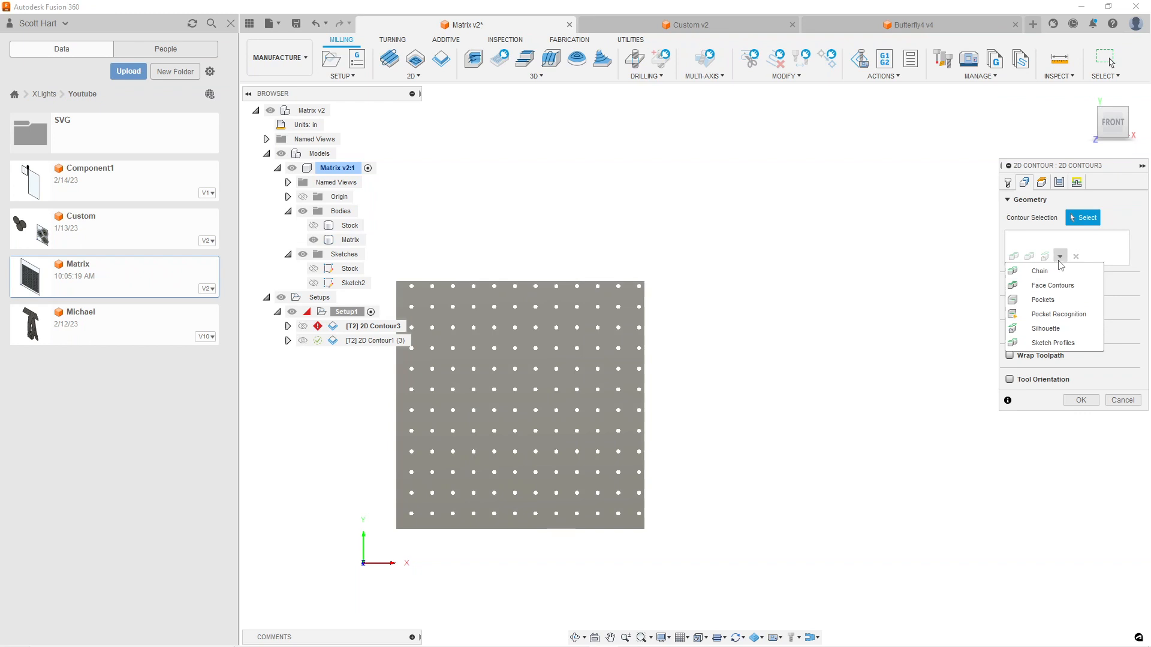
click(1043, 299)
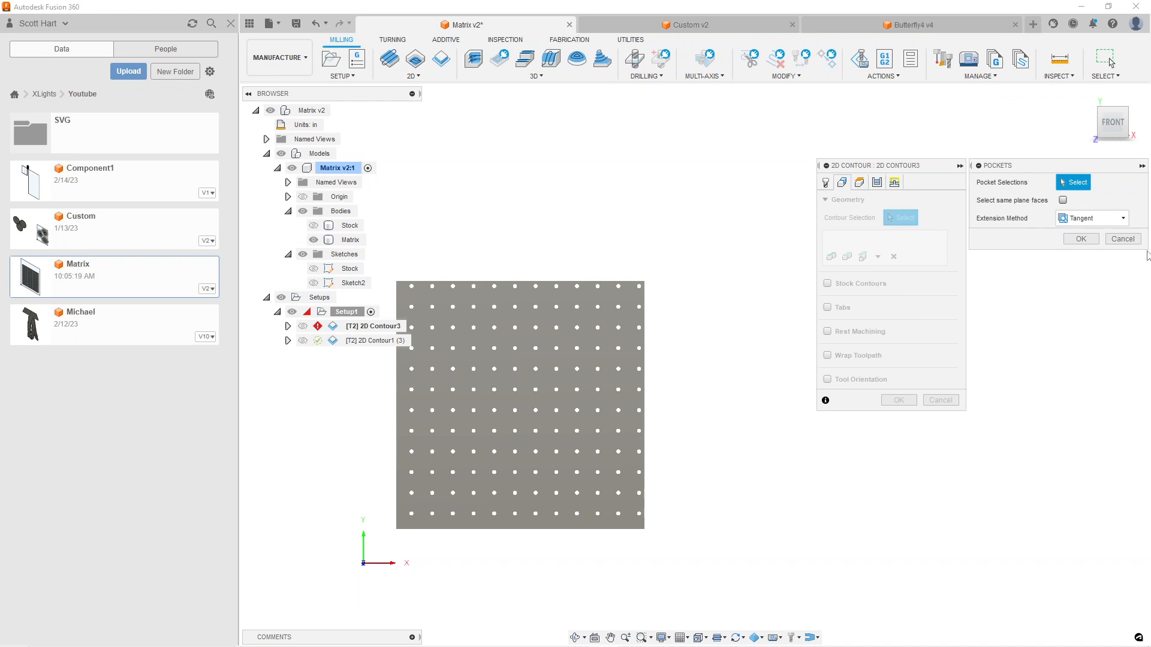
click(1121, 239)
Try a Face Contours selection using a hole wall and other faces of the Matrix body, and discard it
click(1060, 257)
click(1062, 286)
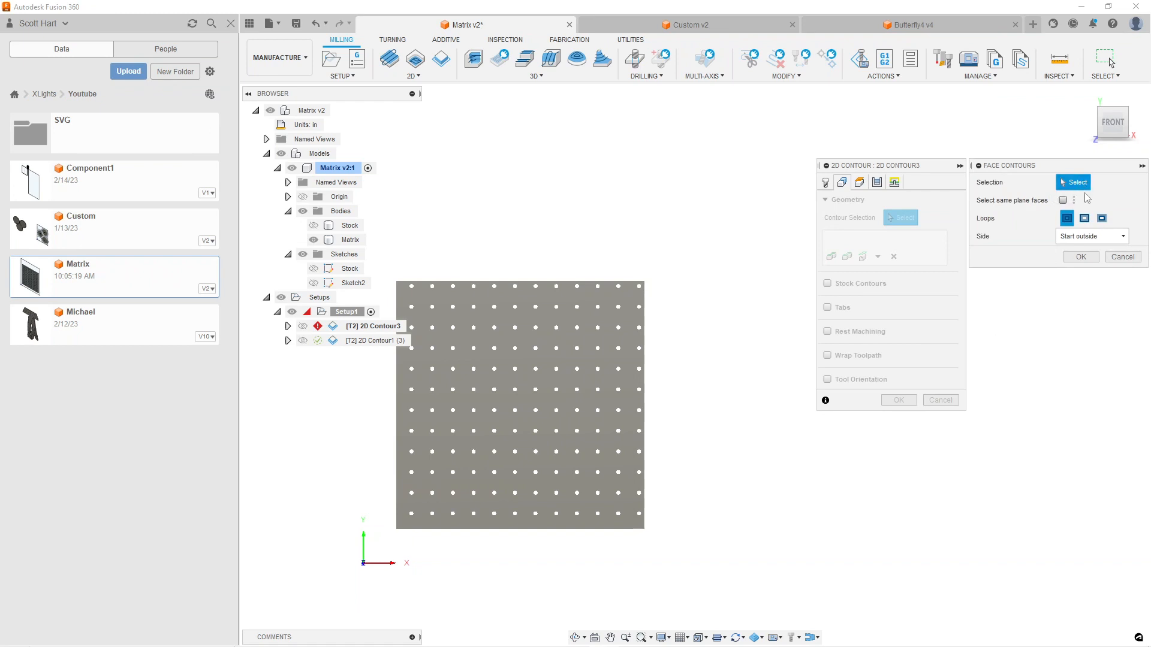
scroll(514, 299, up, 6)
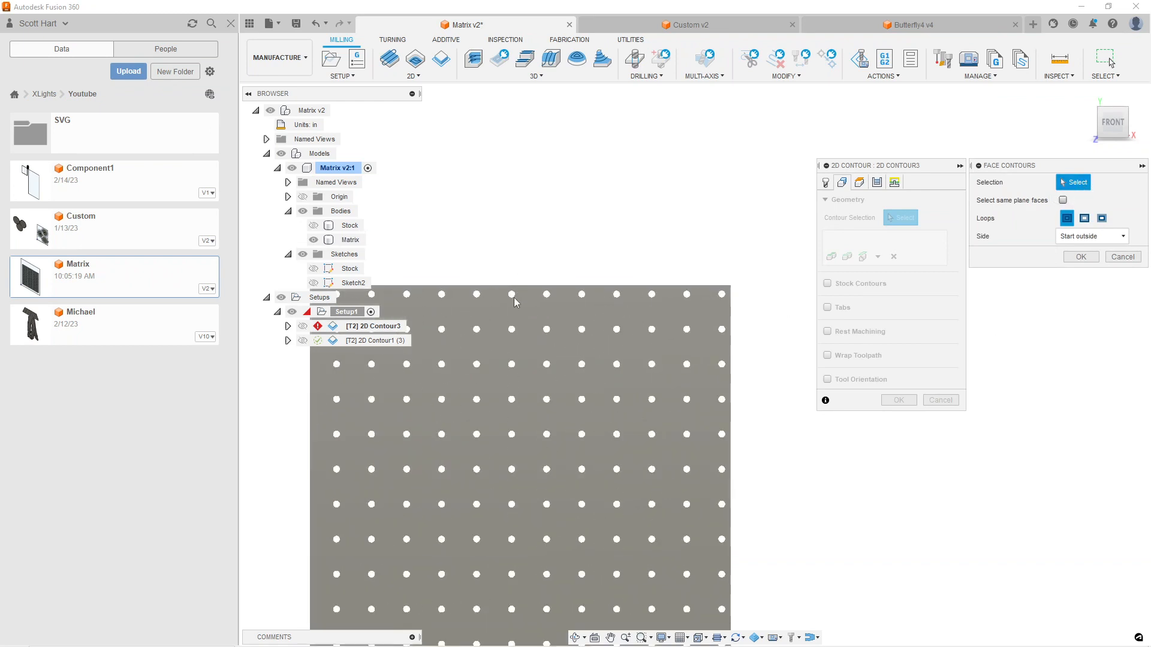
middle_drag(544, 290, 557, 222)
shift+middle_drag(530, 317, 523, 230)
scroll(523, 222, up, 3)
scroll(530, 198, up, 3)
middle_drag(530, 169, 522, 237)
shift+middle_drag(525, 191, 527, 211)
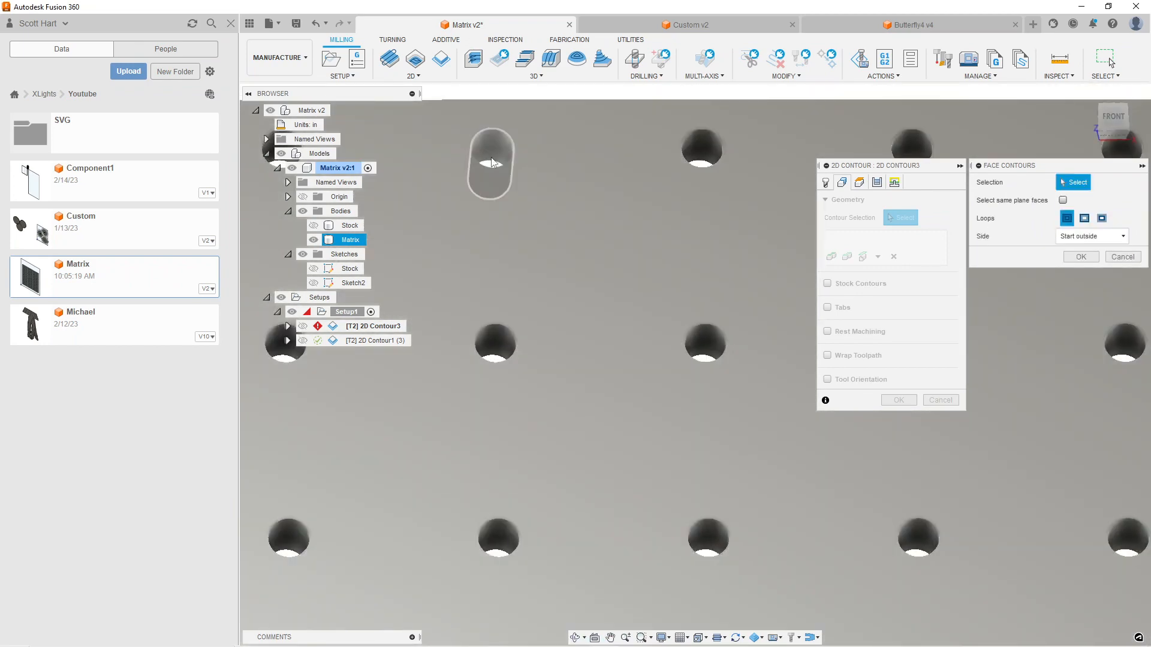
click(490, 163)
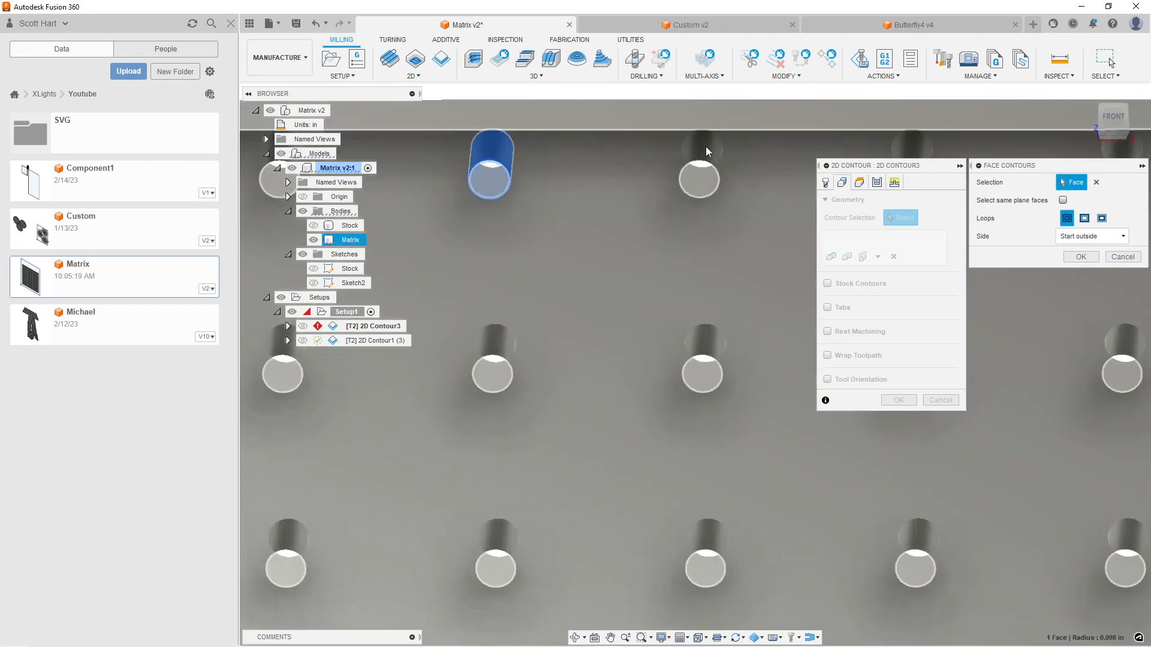
click(706, 153)
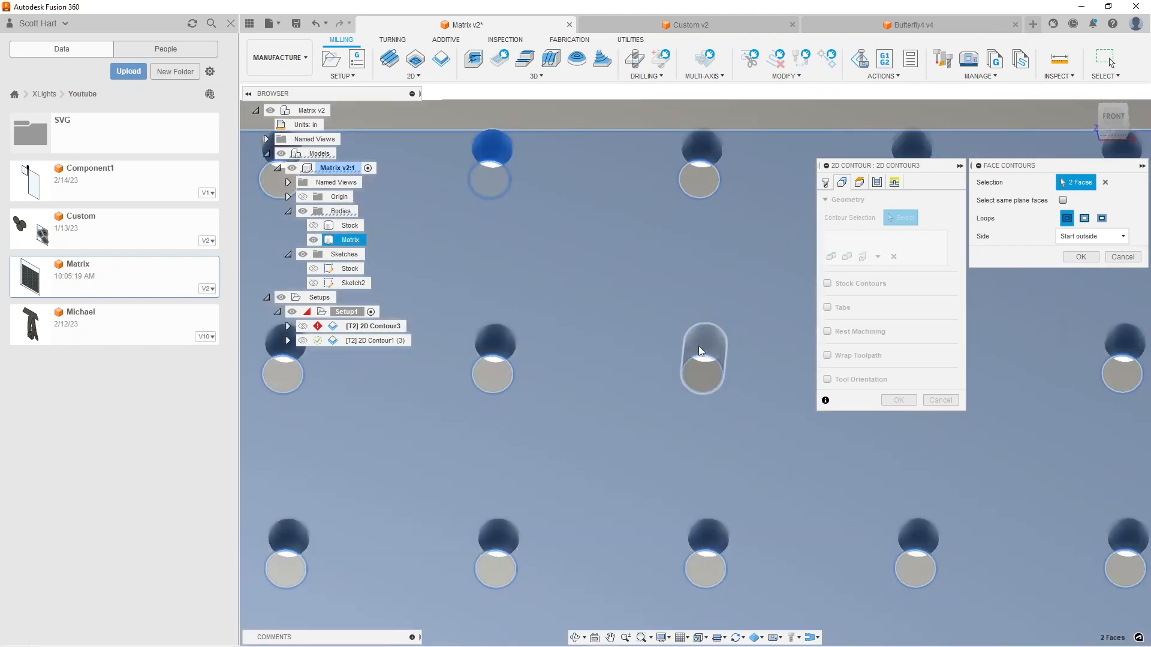
click(702, 352)
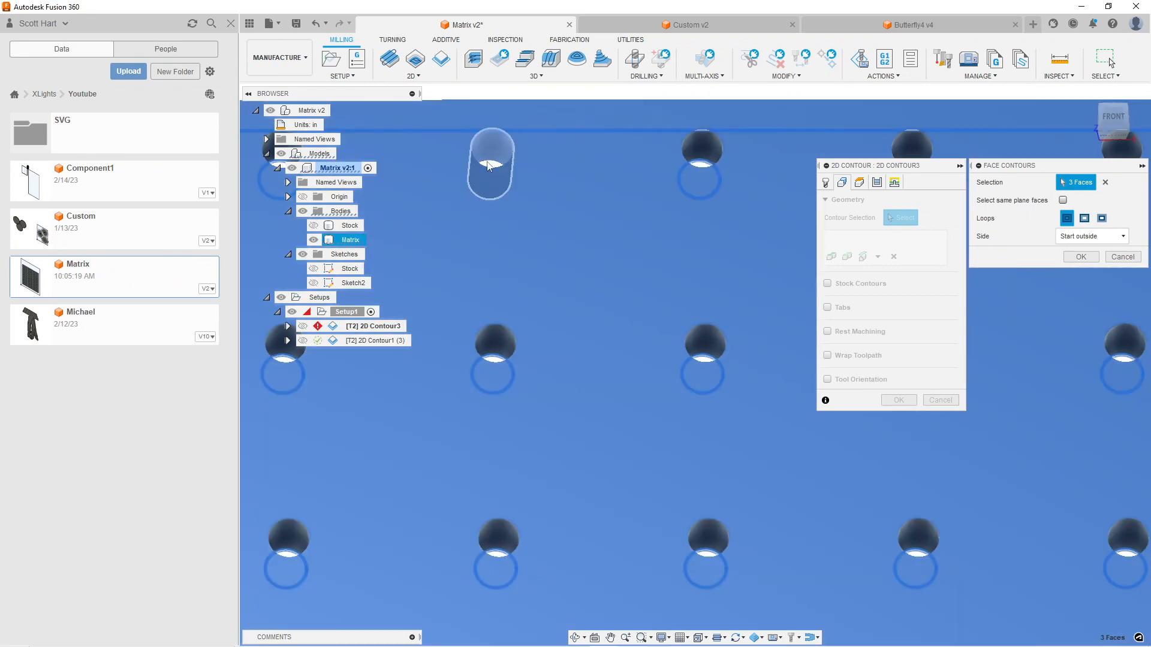
scroll(488, 166, up, 2)
shift+middle_drag(489, 166, 491, 141)
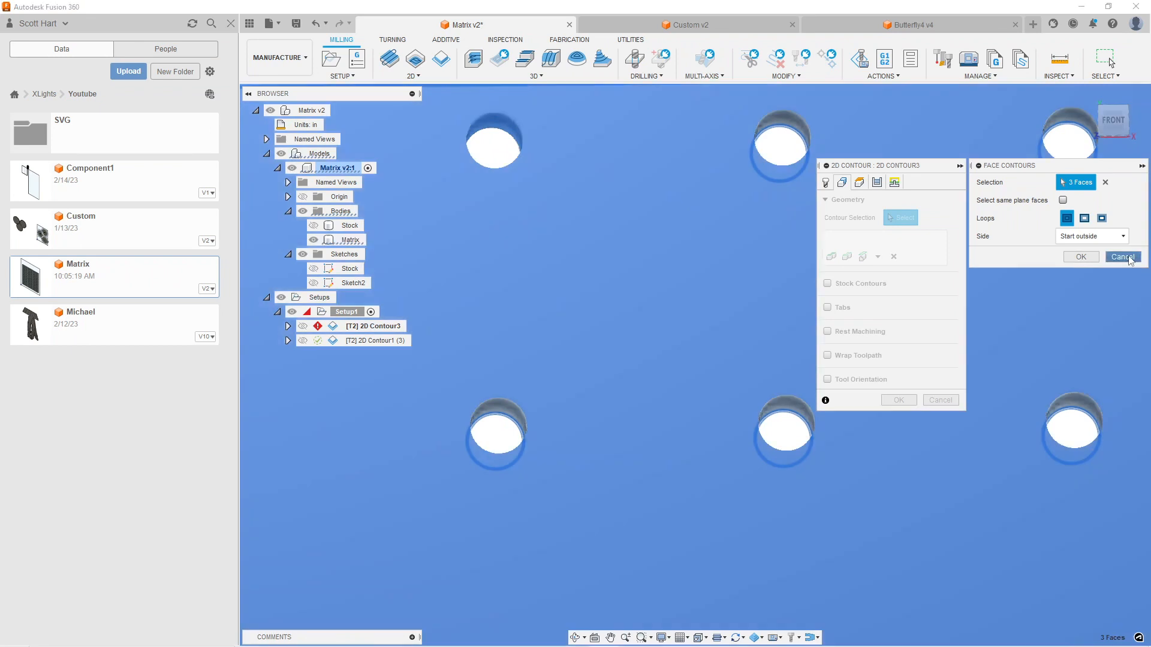
click(1122, 257)
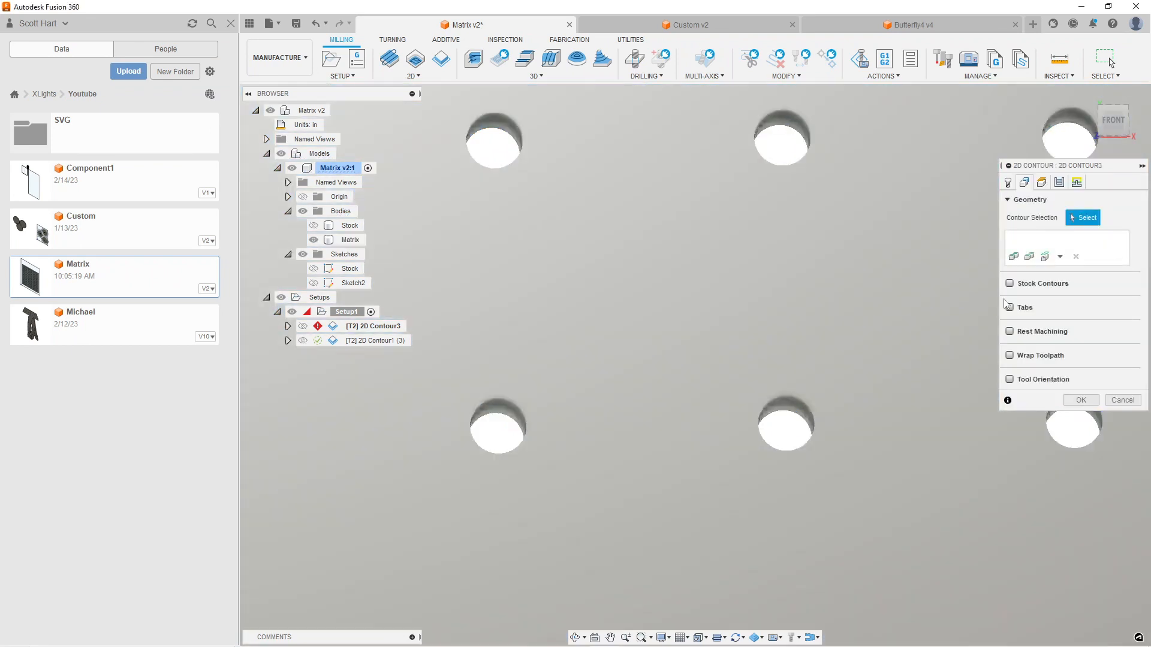
Try a Chain selection on the edge of one hole, switch its mode to open contour, and discard it
click(1059, 257)
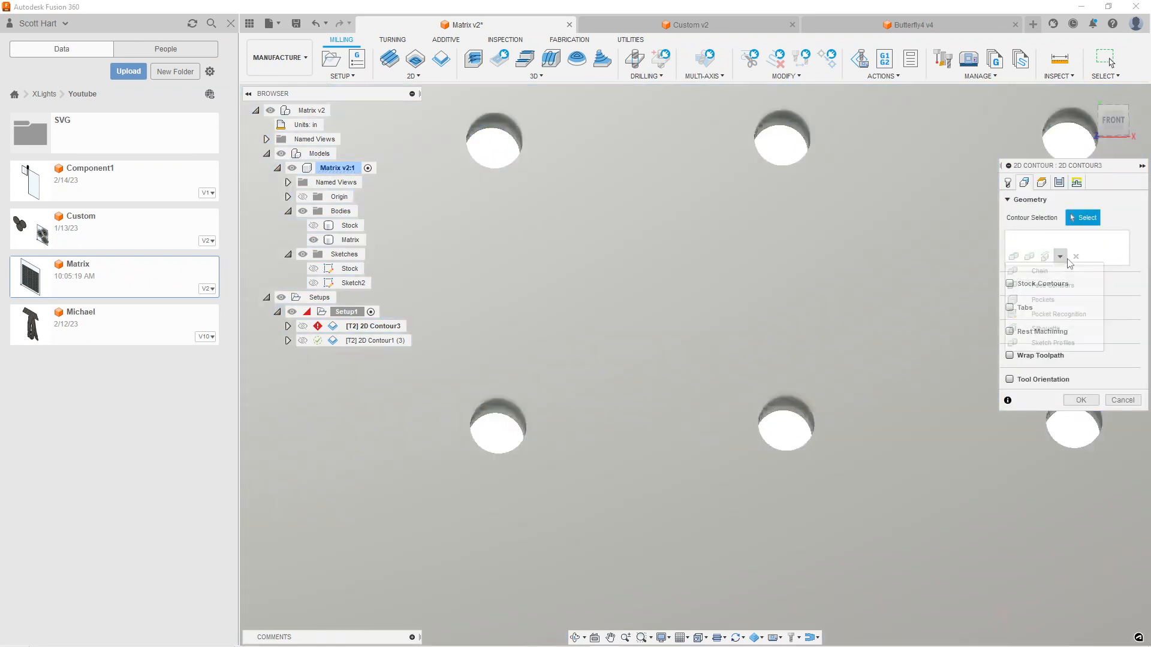
click(1050, 270)
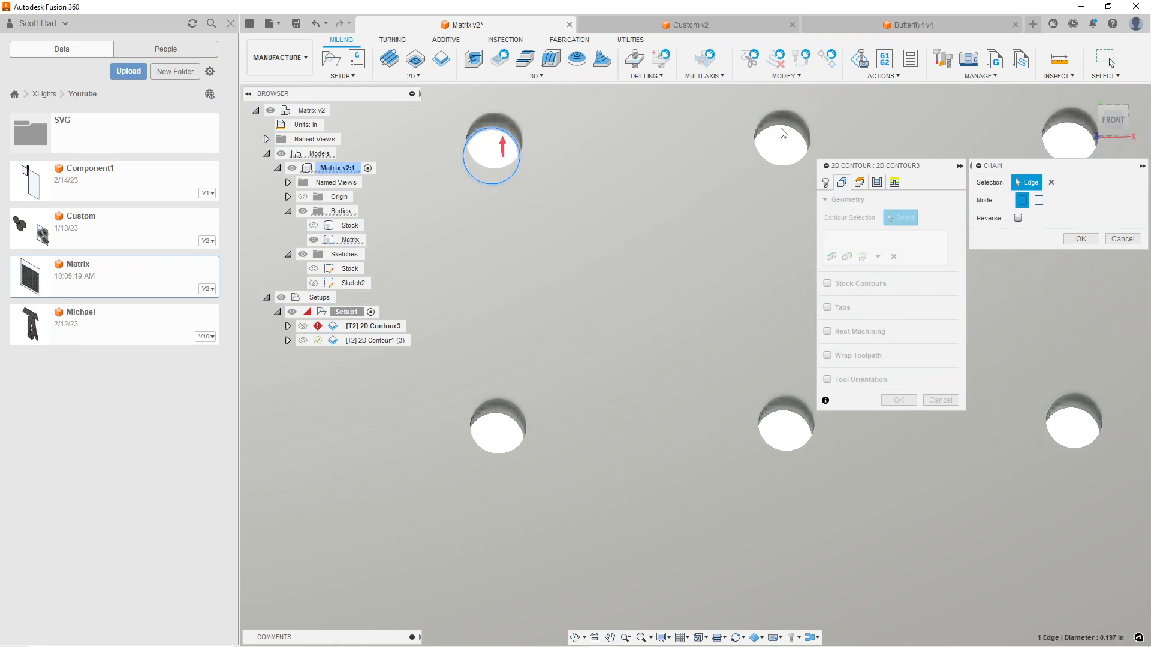
scroll(664, 318, down, 2)
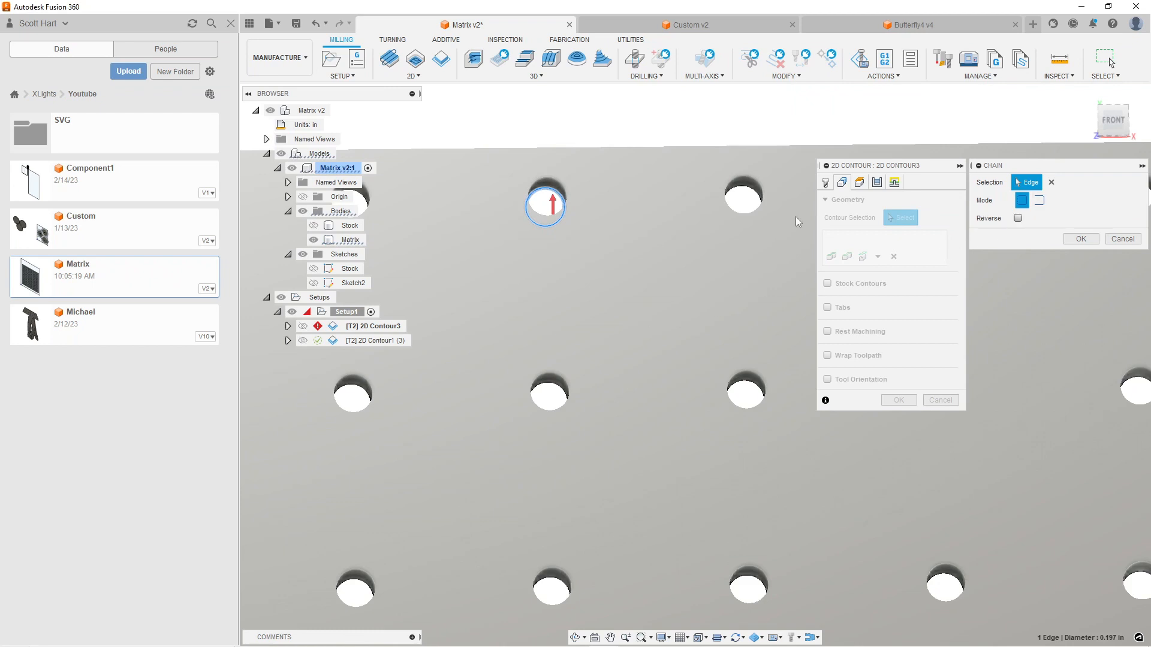
click(1039, 200)
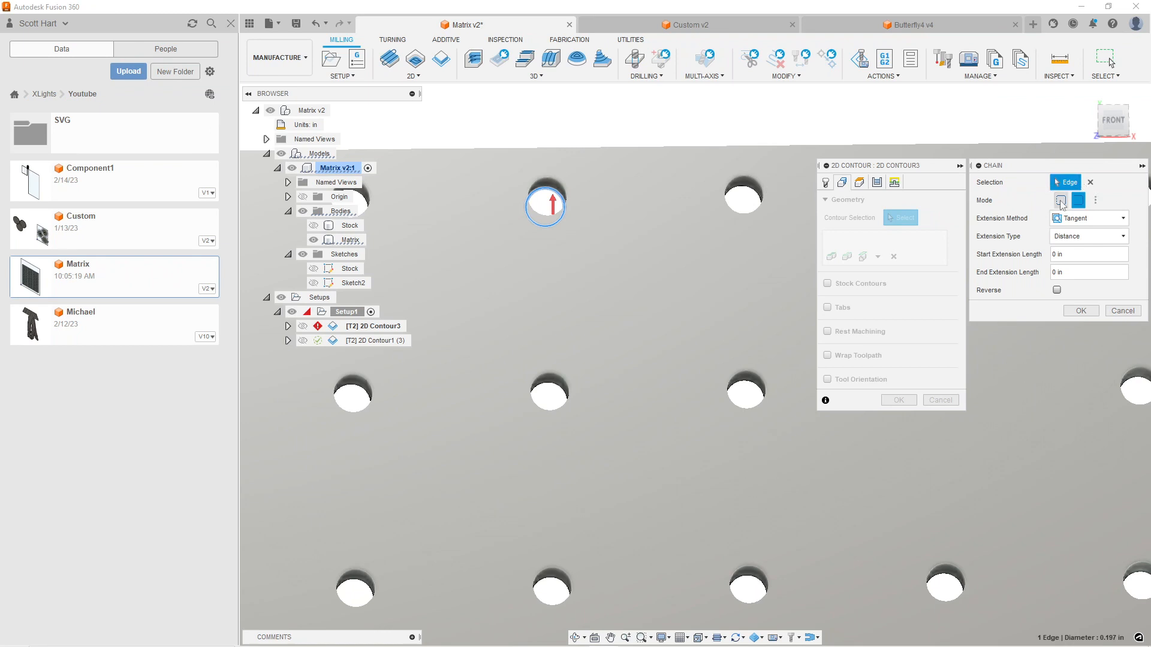
click(1122, 311)
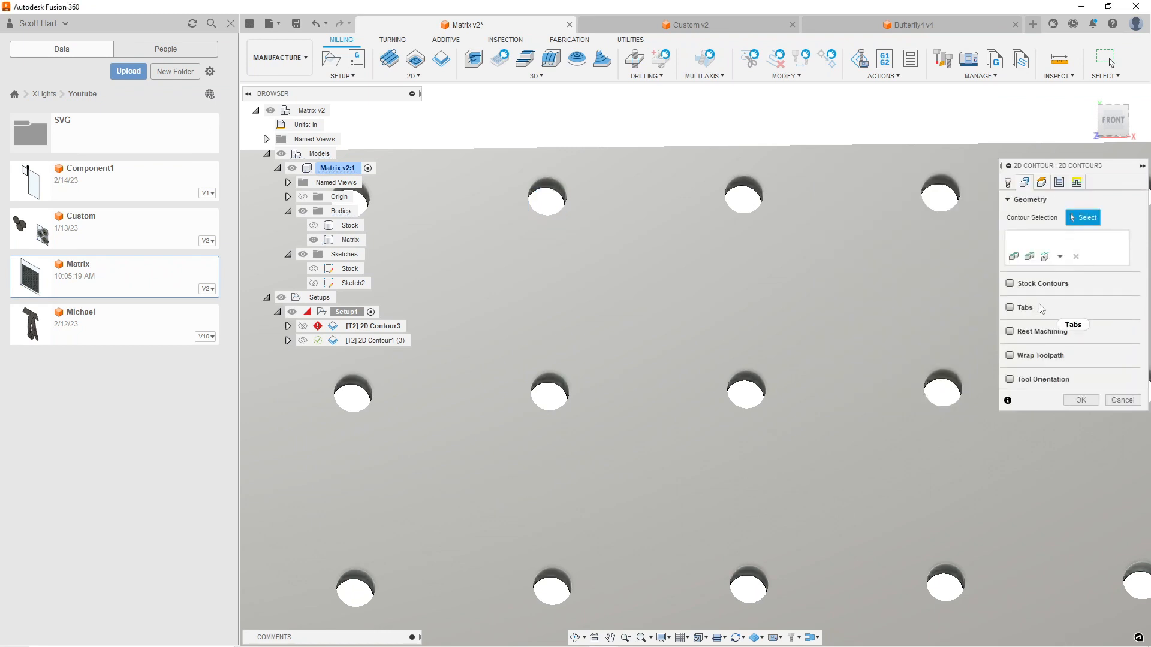
Add a Pocket Recognition selection with Include Holes enabled to 2D Contour3 and accept the operation
click(1060, 257)
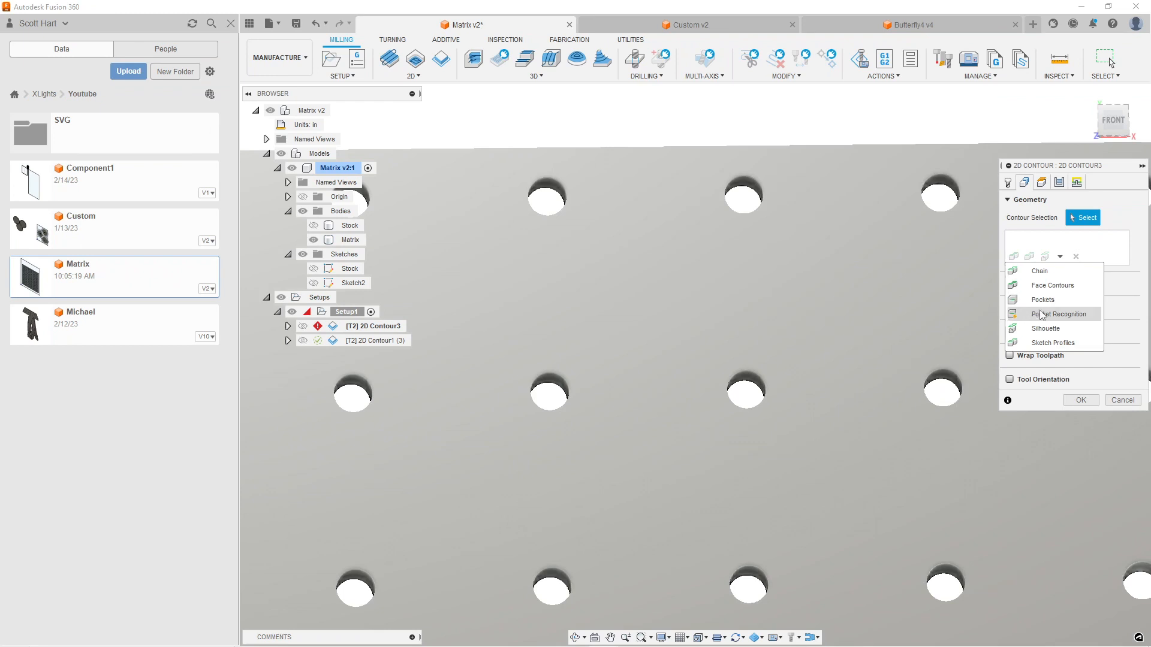
click(1042, 316)
click(1061, 290)
click(1079, 329)
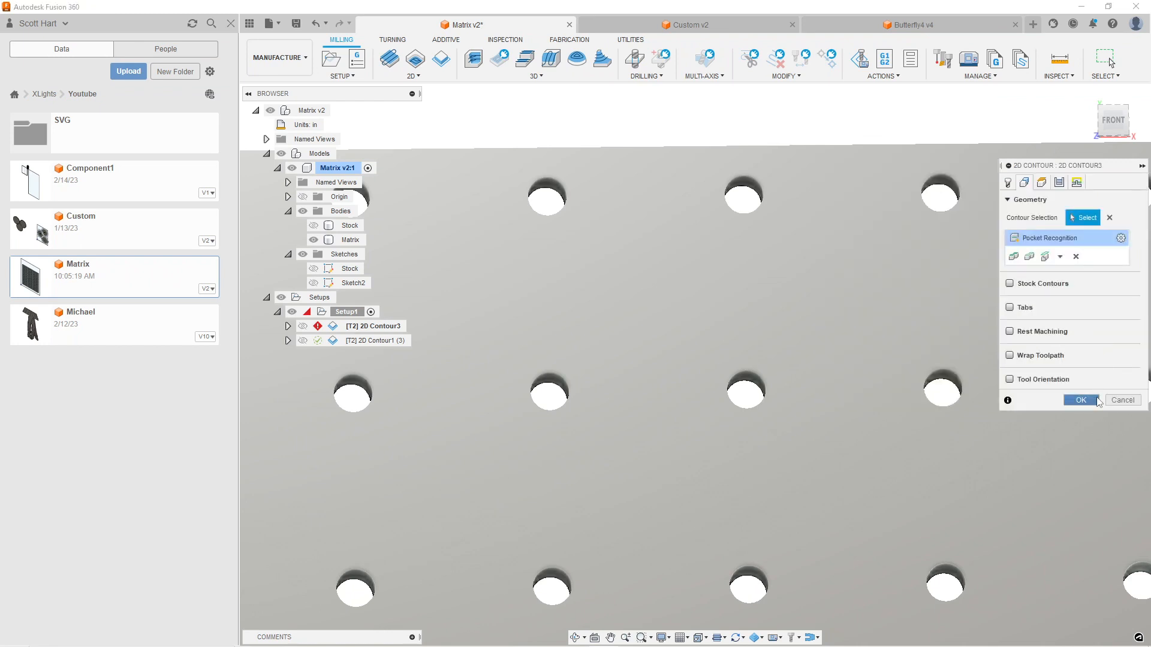
click(1081, 400)
click(670, 349)
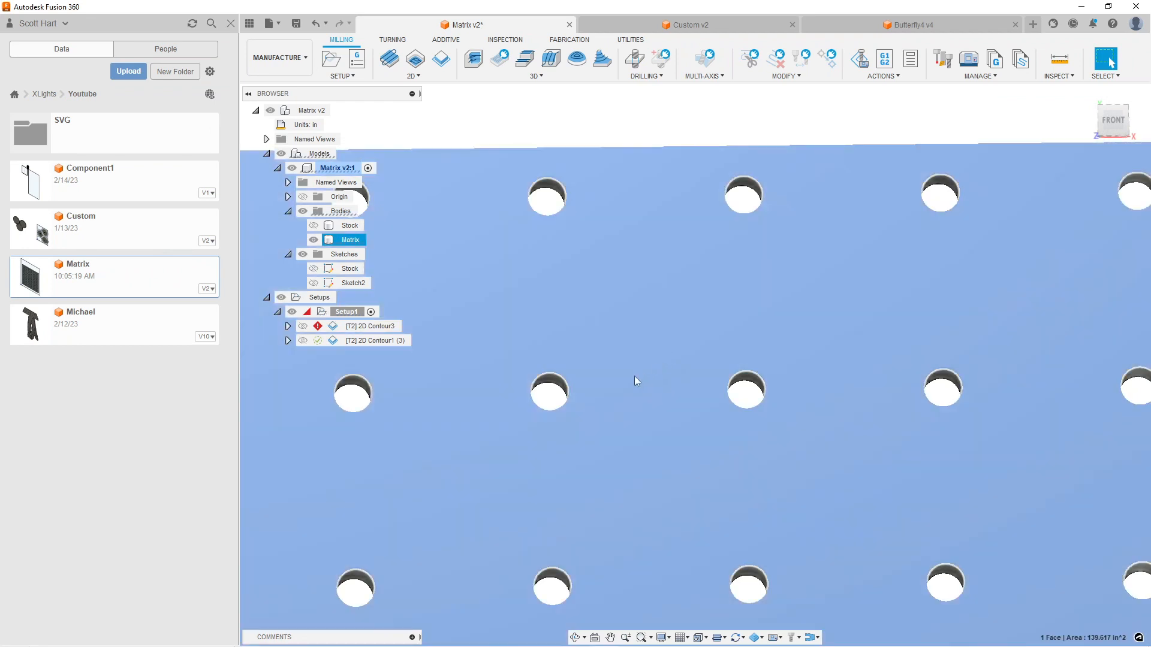
scroll(634, 377, down, 10)
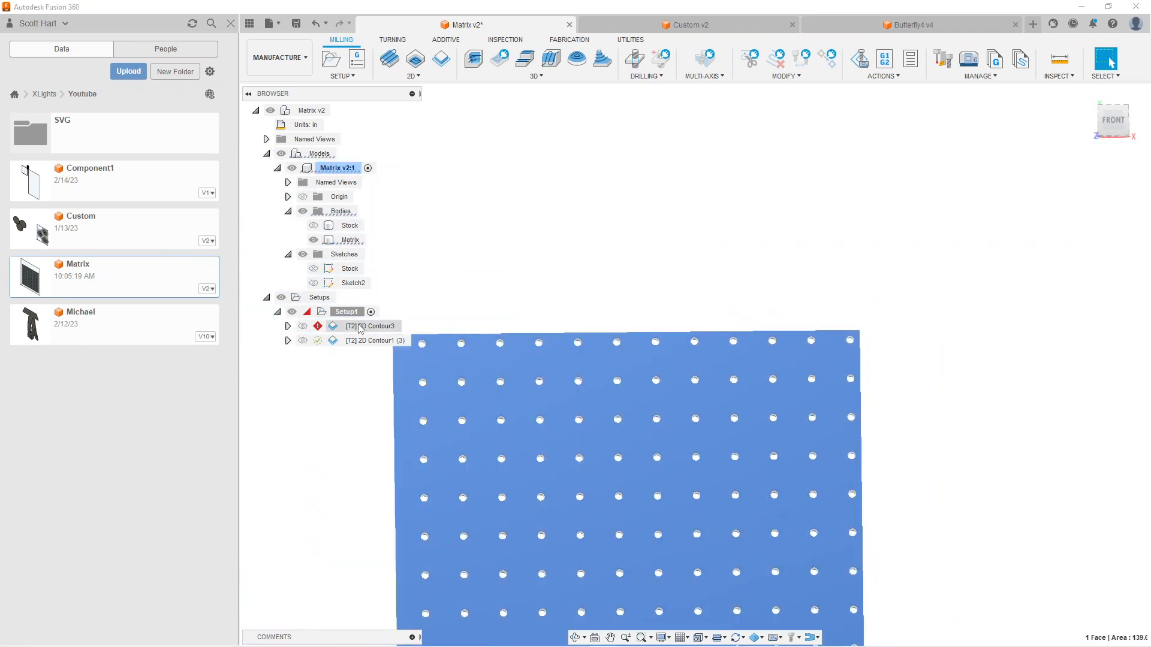
Reopen the 2D Contour3 operation for editing and remove the Pocket Recognition entry from its contour geometry
right_click(360, 328)
click(383, 9)
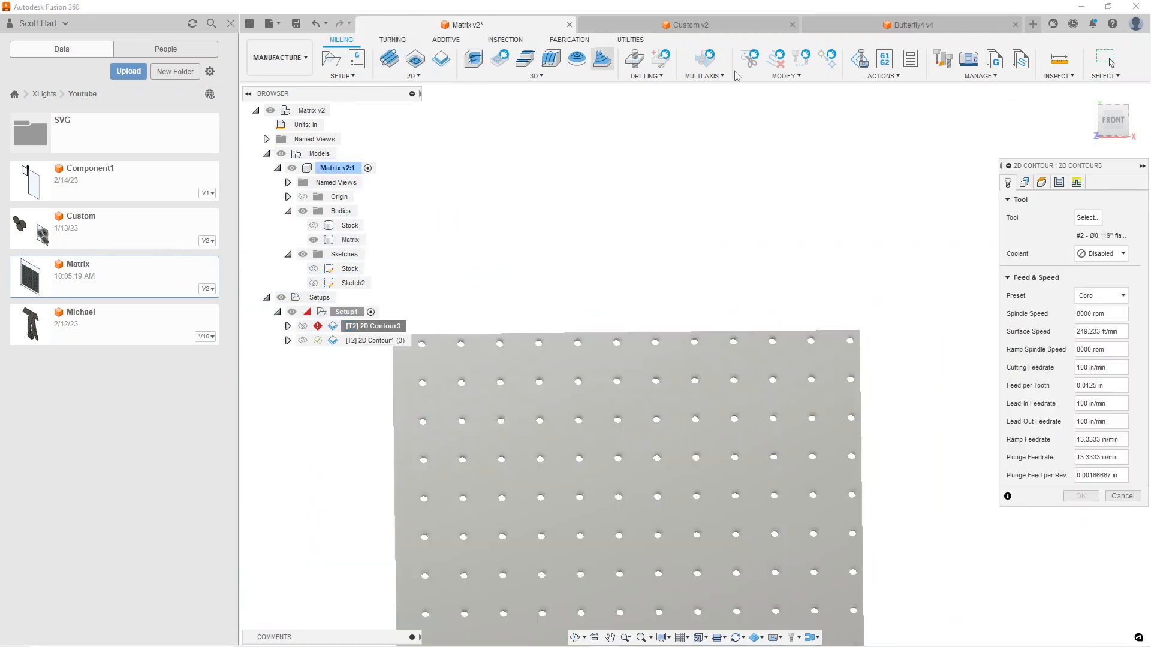
click(1025, 183)
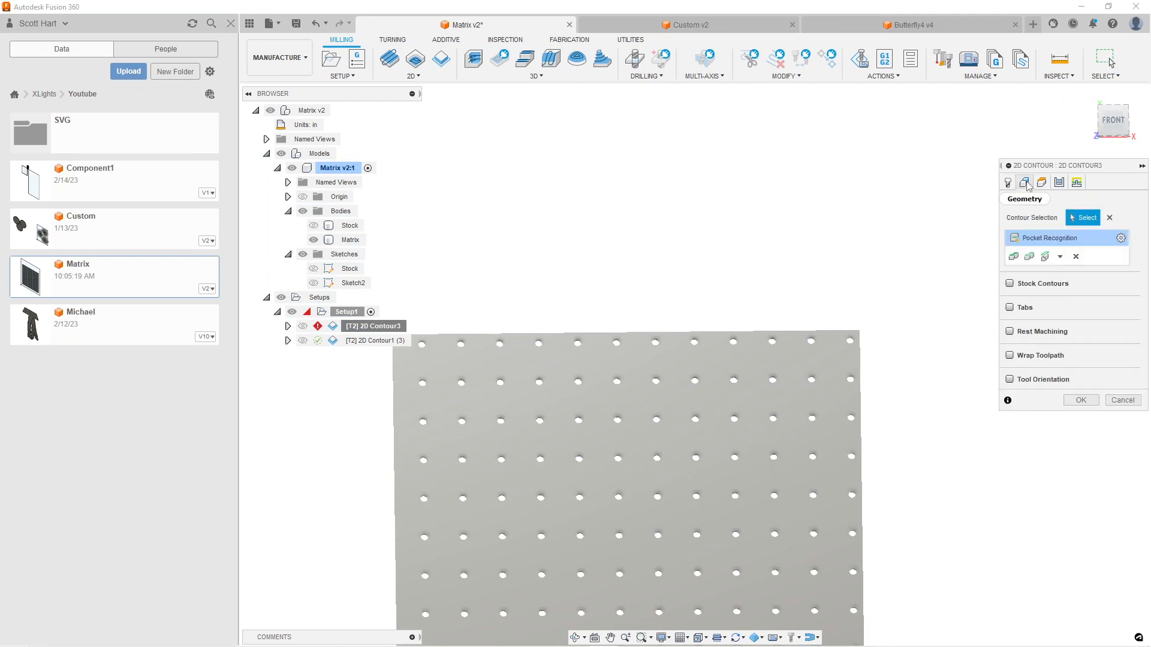
click(1109, 218)
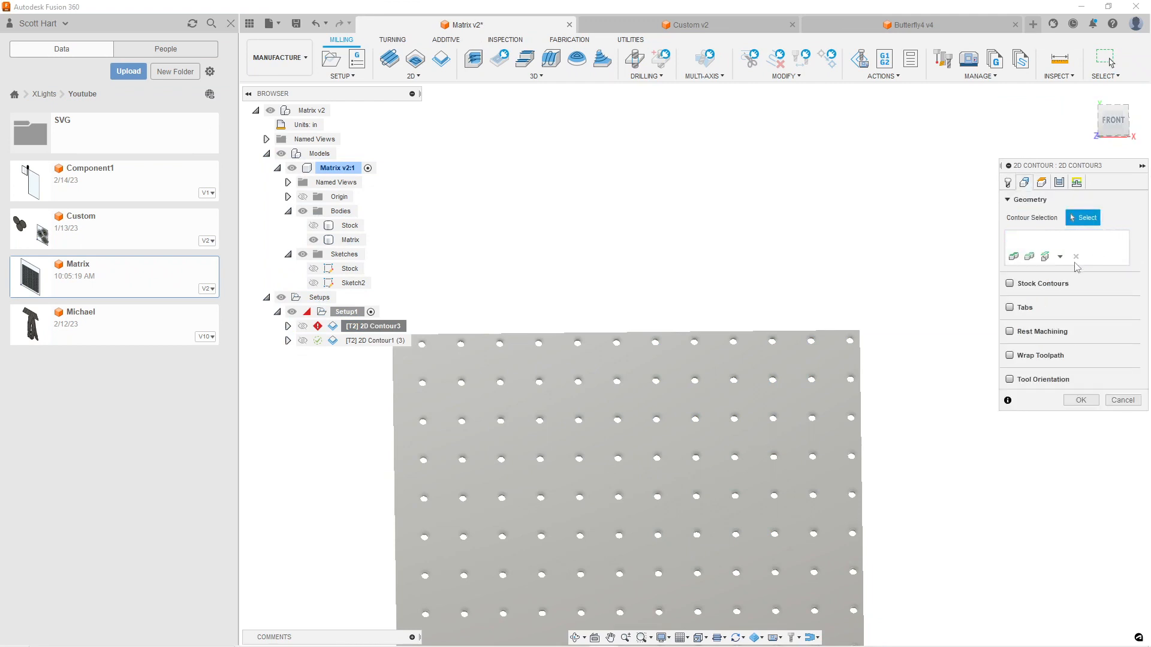
Try Pocket Recognition for 2D Contour3 with Include Holes enabled and Select setup model disabled
click(1059, 256)
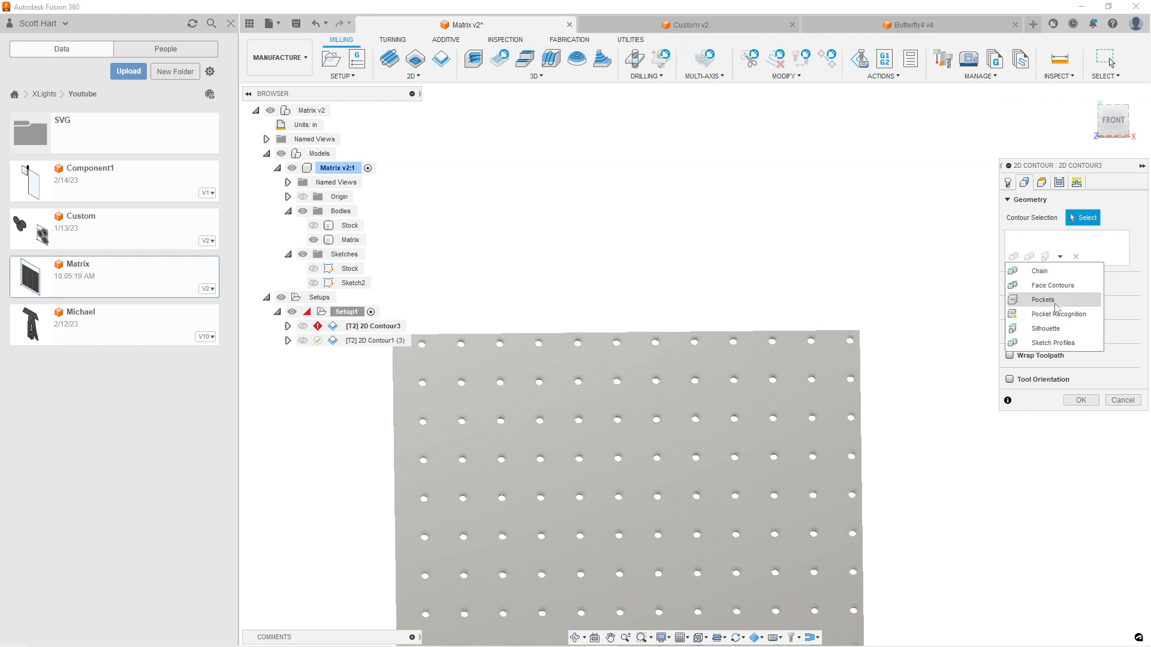
click(1055, 314)
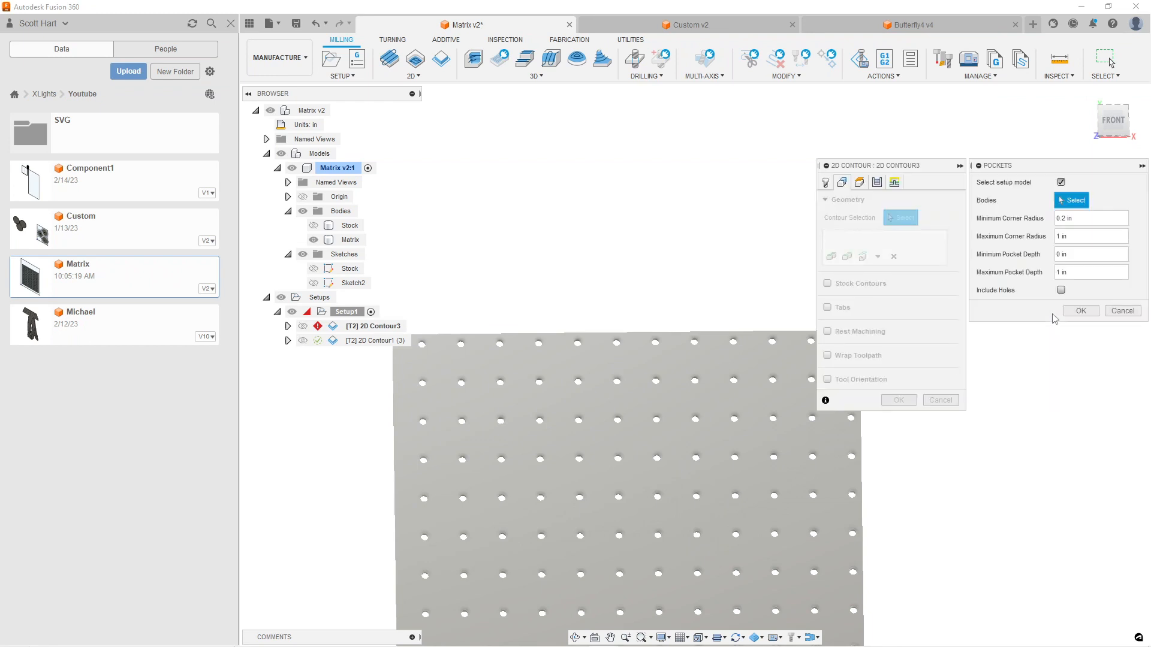
click(1061, 291)
click(1060, 181)
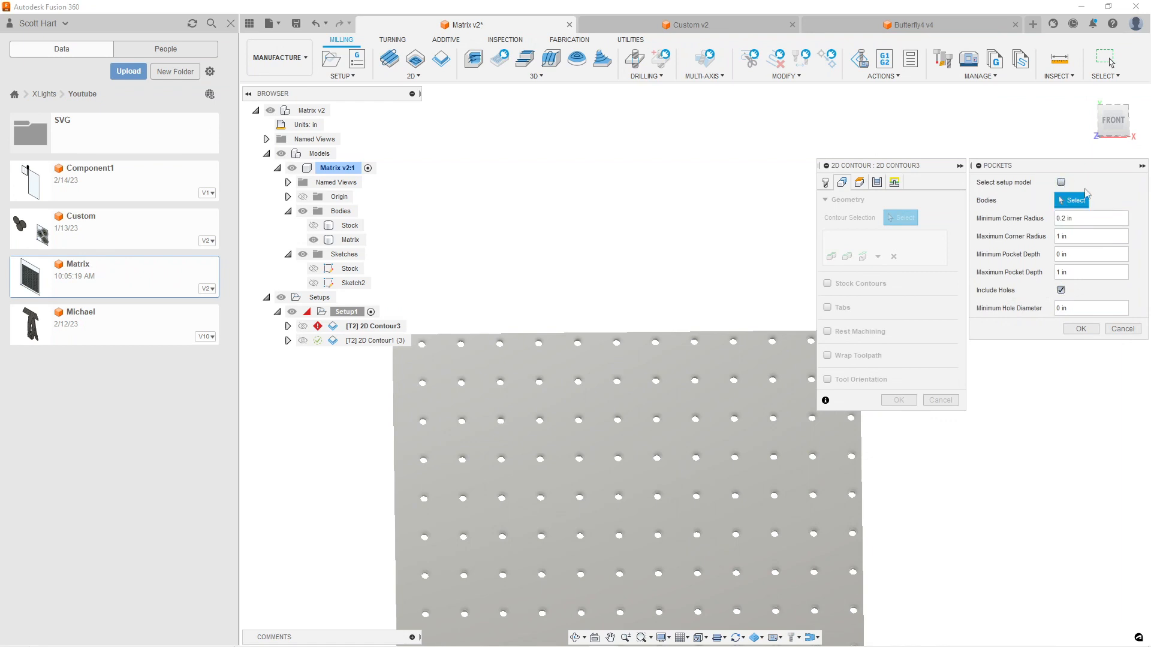
click(1081, 329)
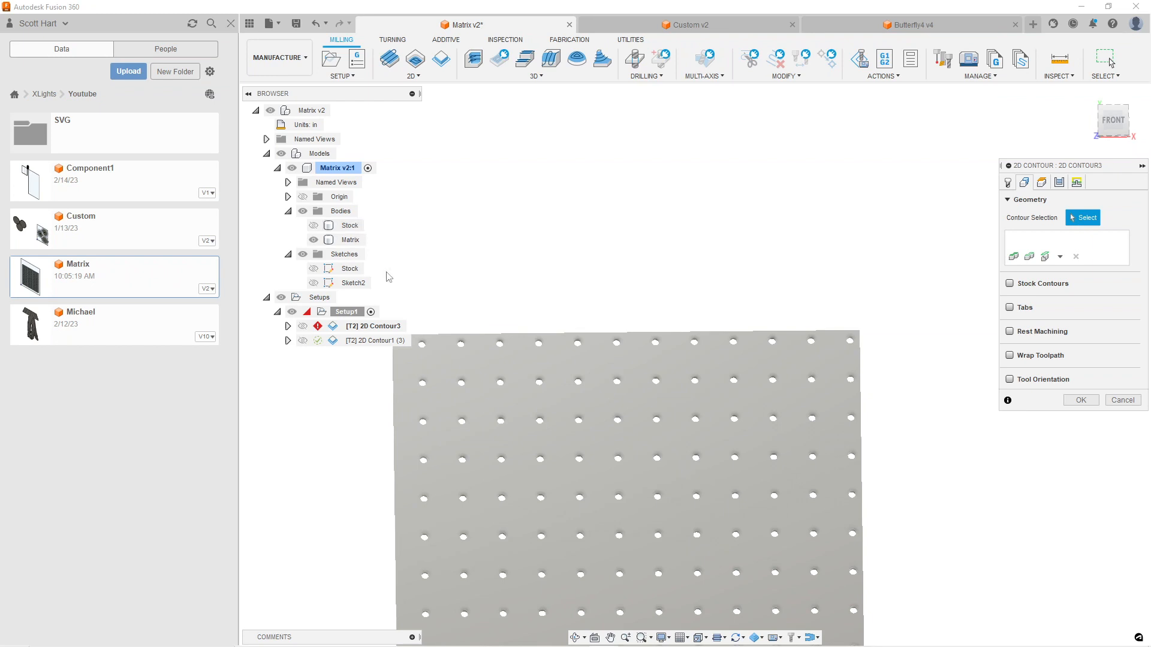
Set the Matrix plate's outer edge as the chain contour for 2D Contour3 and accept the operation to generate its toolpath
click(452, 337)
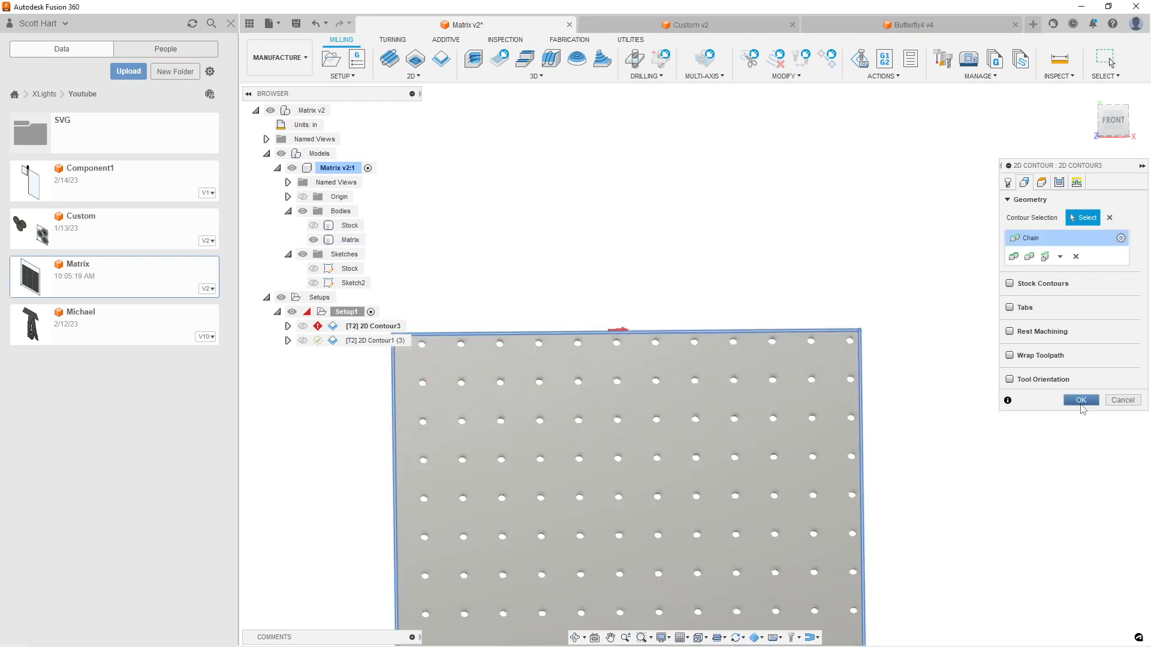
click(1080, 400)
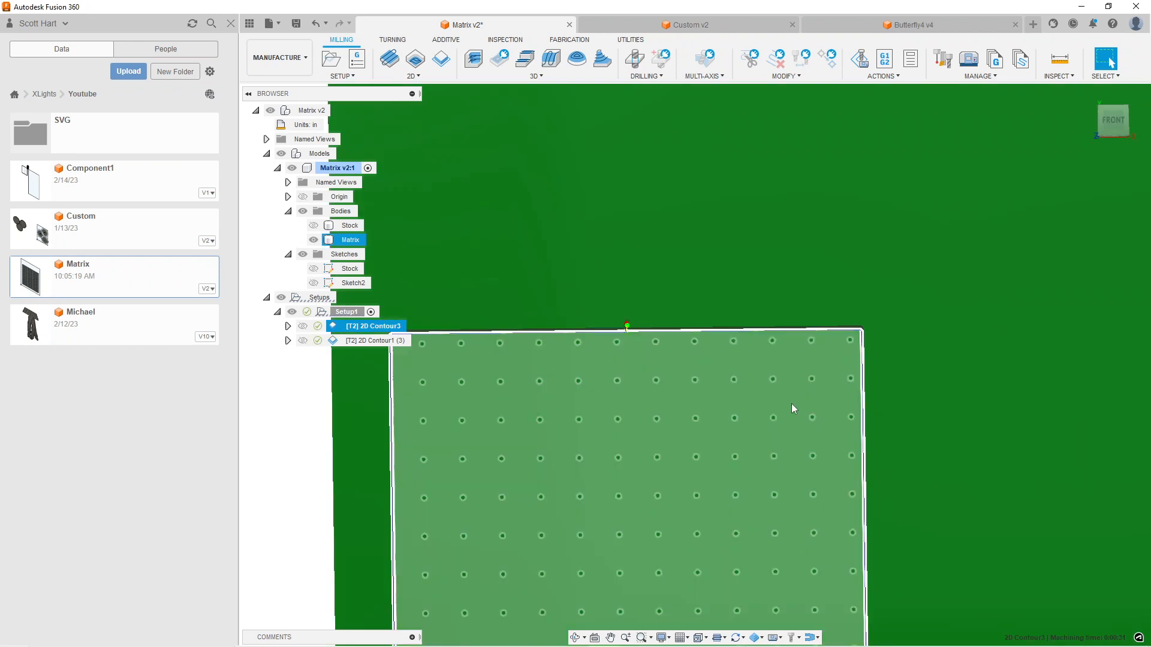
Reopen the 2D Contour3 operation for editing and remove the chain of the plate's outer edge from its contour geometry
right_click(388, 329)
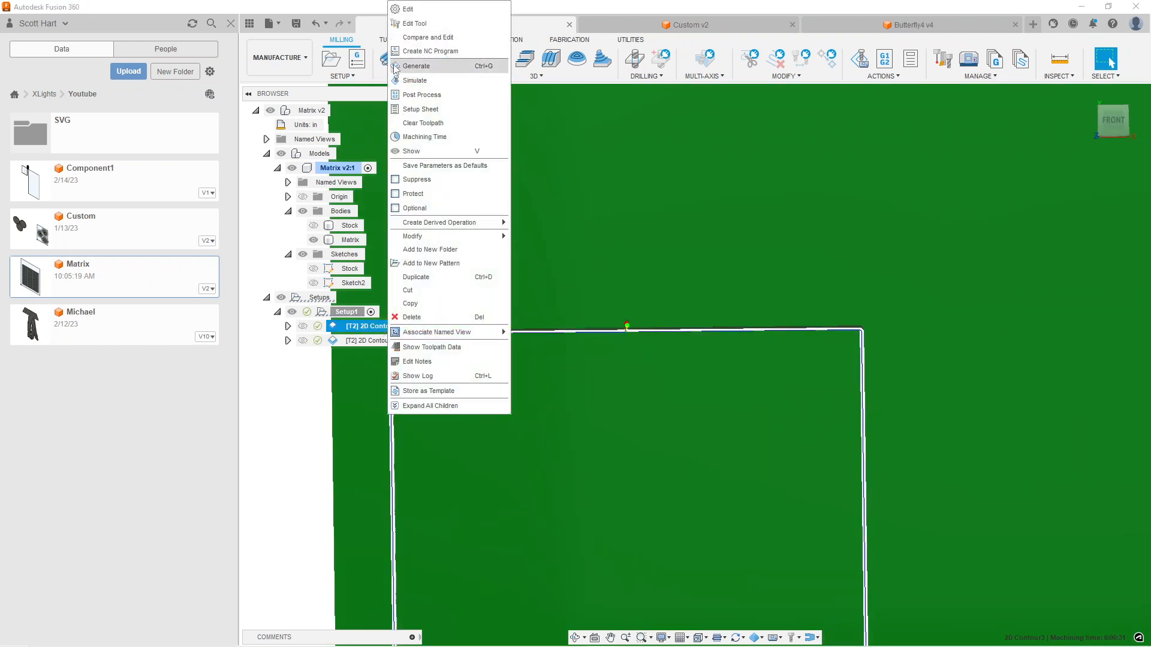
click(406, 10)
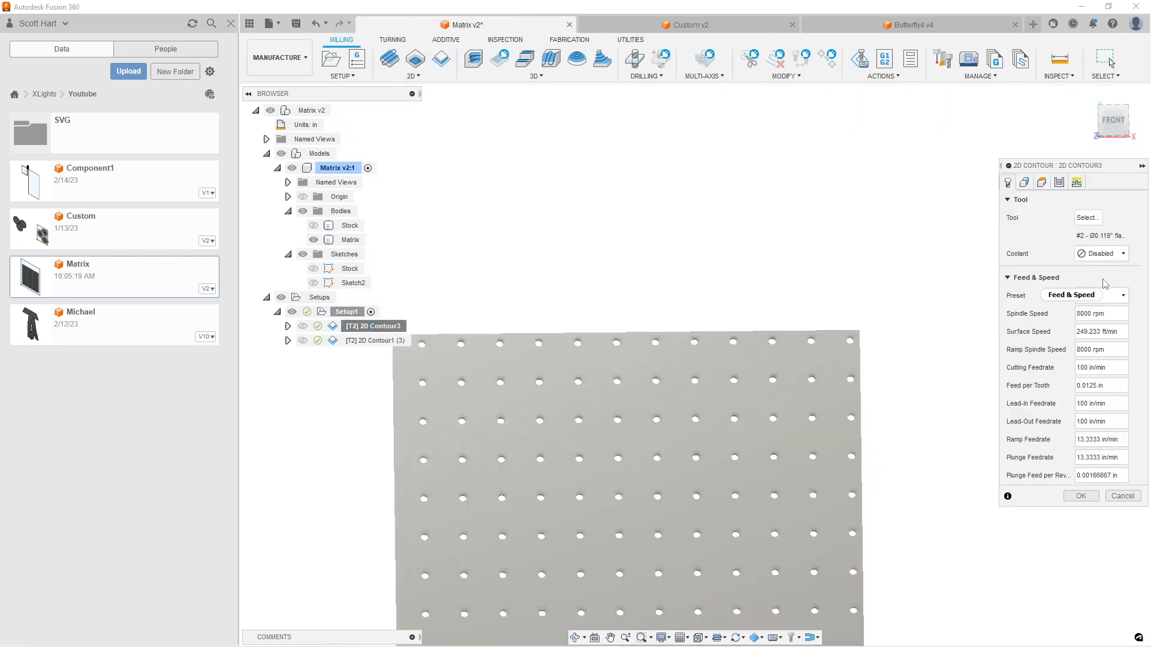
click(1024, 182)
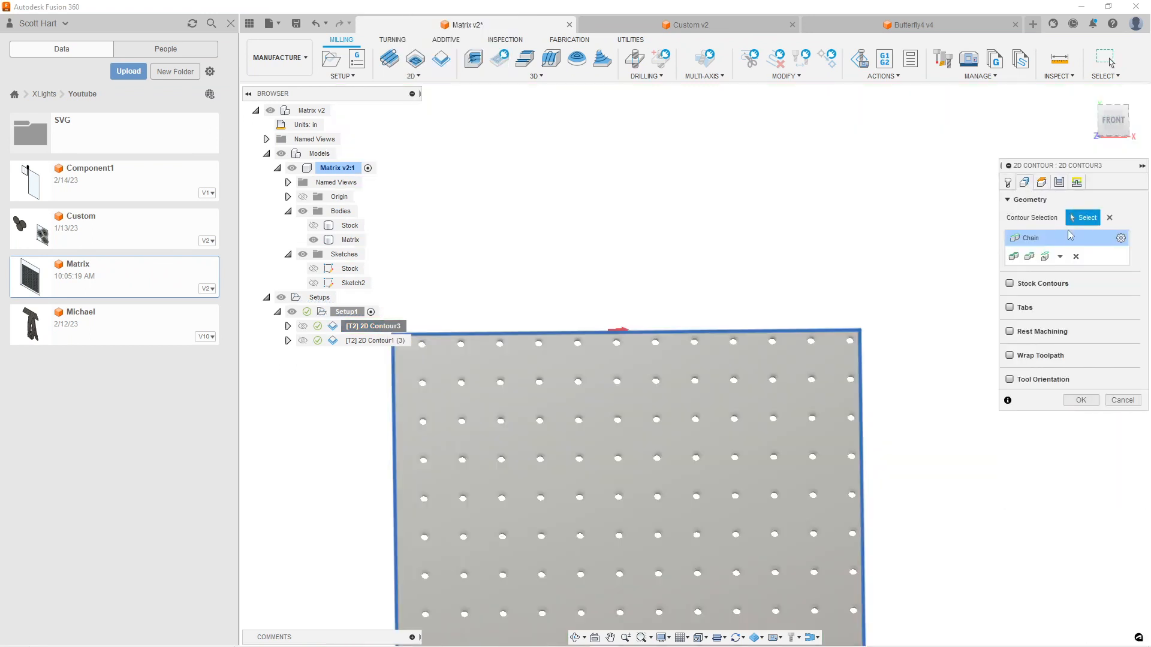
click(1074, 257)
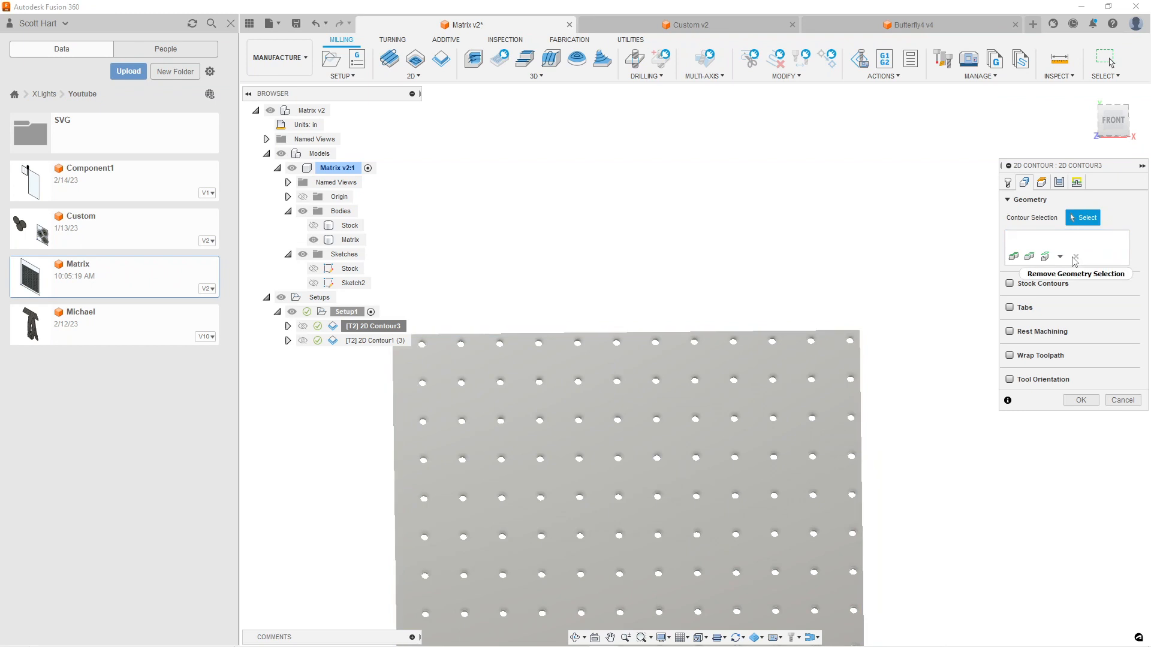
Add a Pocket Recognition selection with Include Holes enabled and a minimum corner radius of .001 in to 2D Contour3, and accept the operation
click(1060, 256)
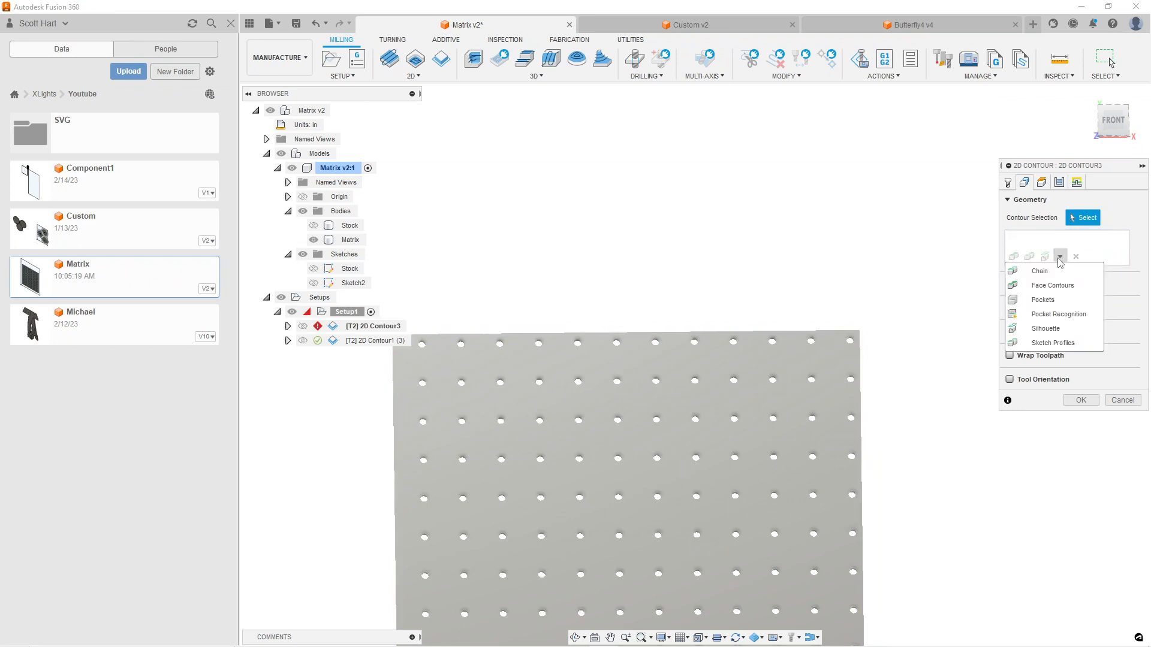
click(1058, 314)
click(1061, 290)
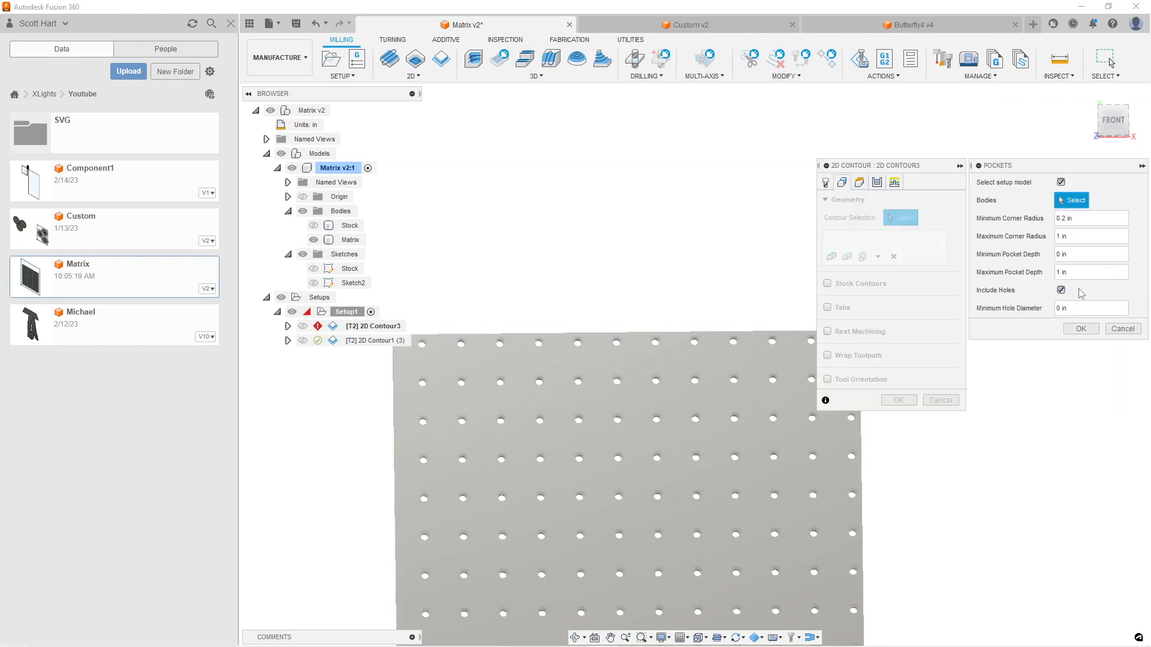
click(1066, 236)
drag(1089, 218, 954, 239)
text(.001)
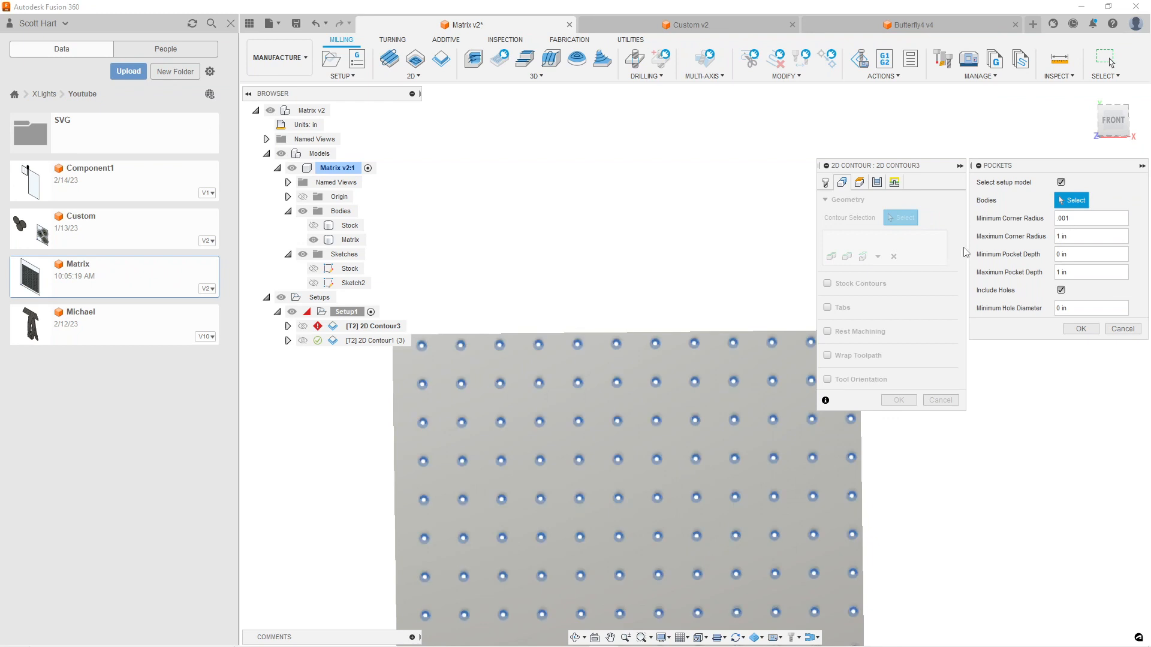
click(1081, 328)
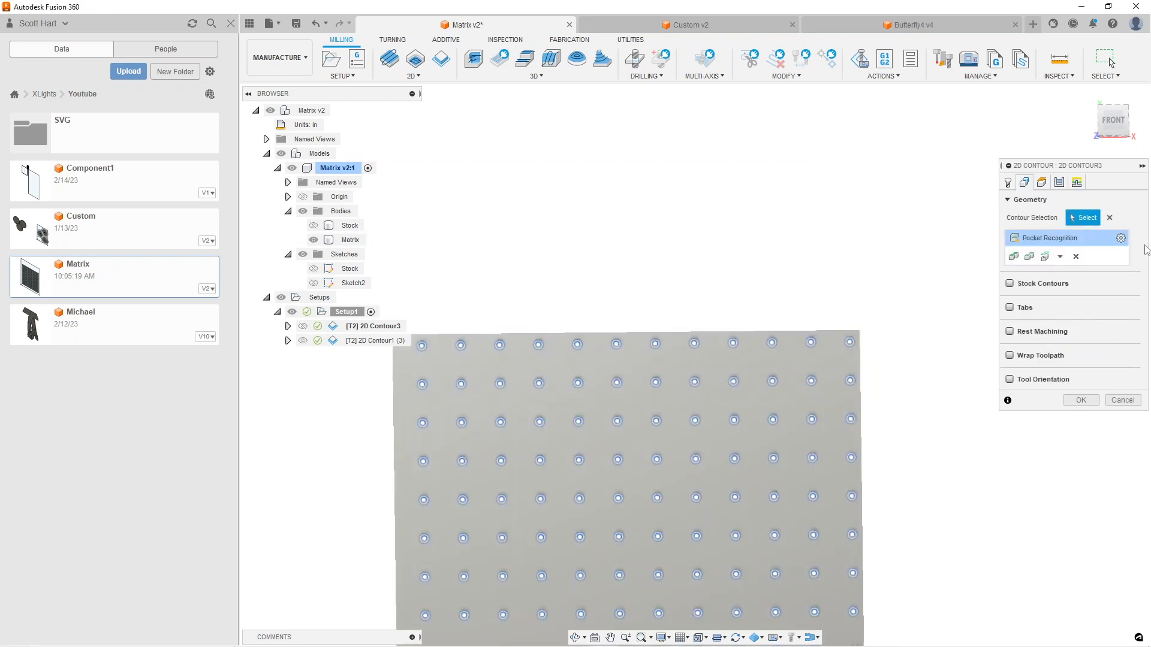
scroll(598, 419, down, 3)
scroll(598, 429, up, 4)
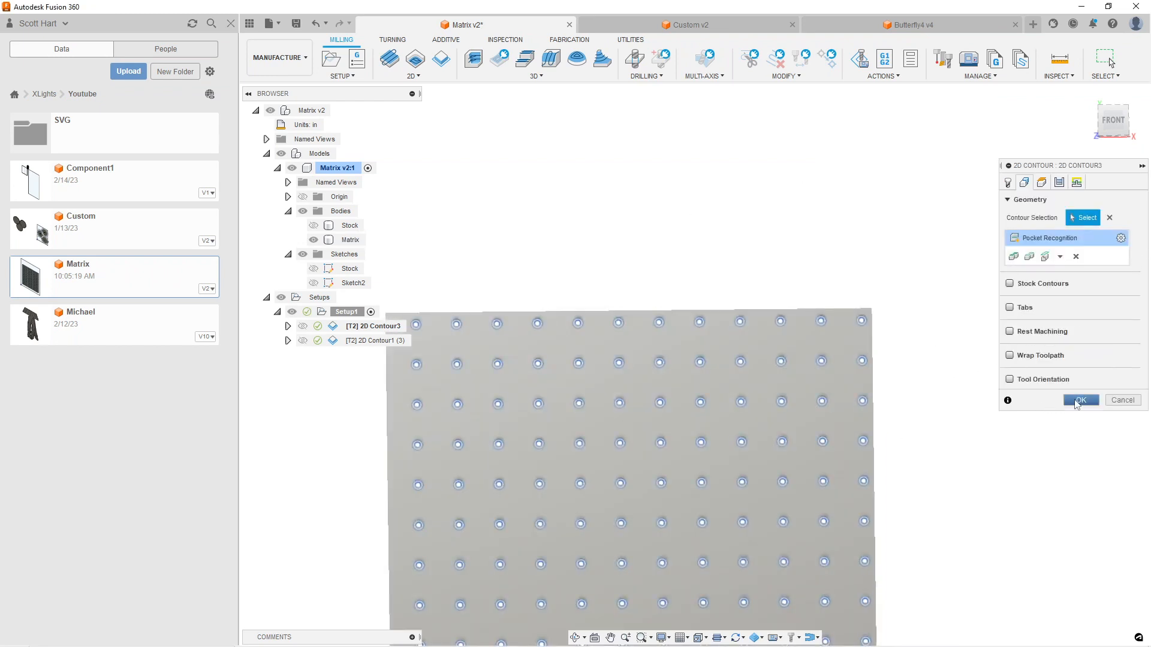
click(1081, 400)
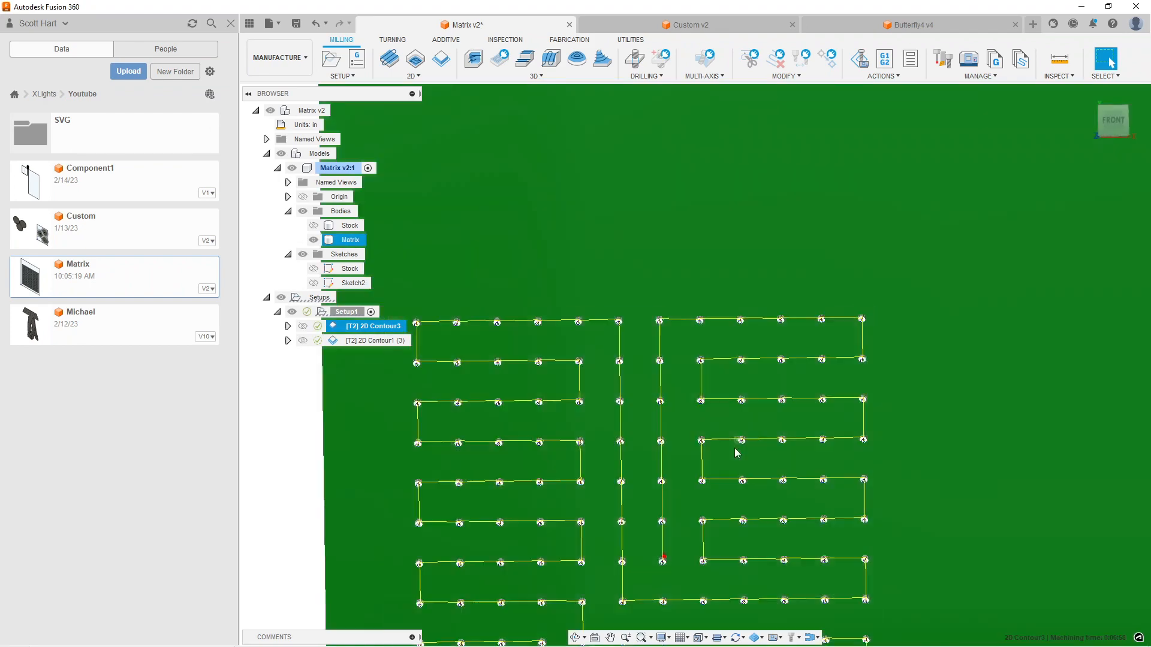
middle_drag(737, 449, 781, 292)
scroll(776, 403, down, 3)
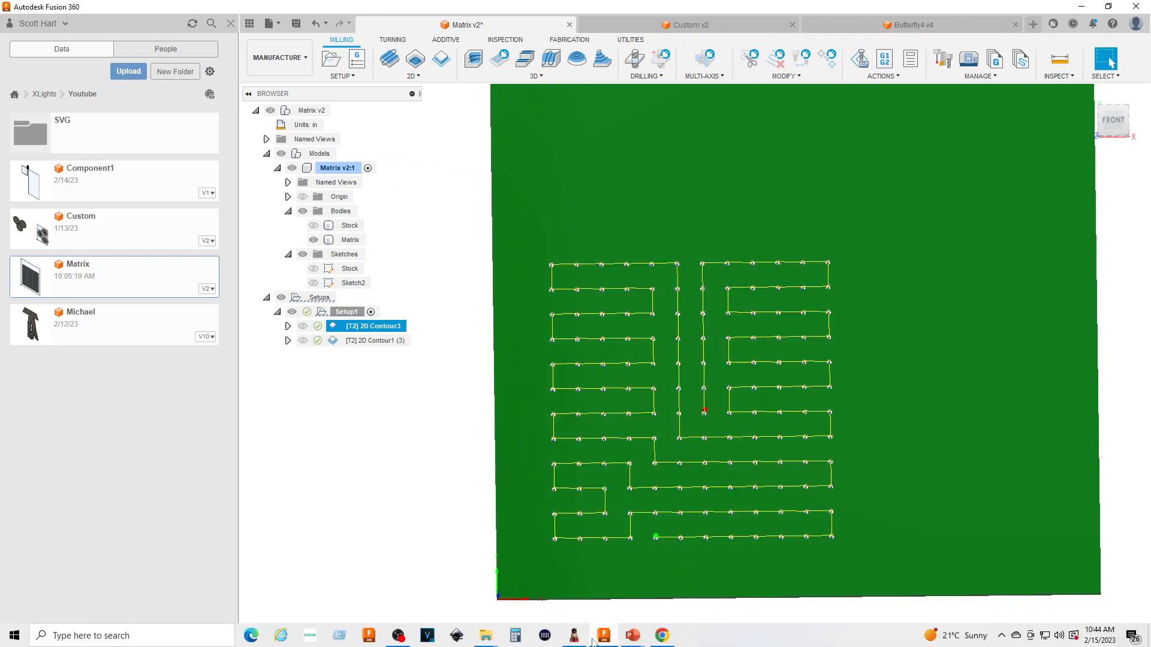
Switch to the PowerPoint presentation to read the Advanced Tips & Tricks slide about cutting multiple props
mouse_move(593, 642)
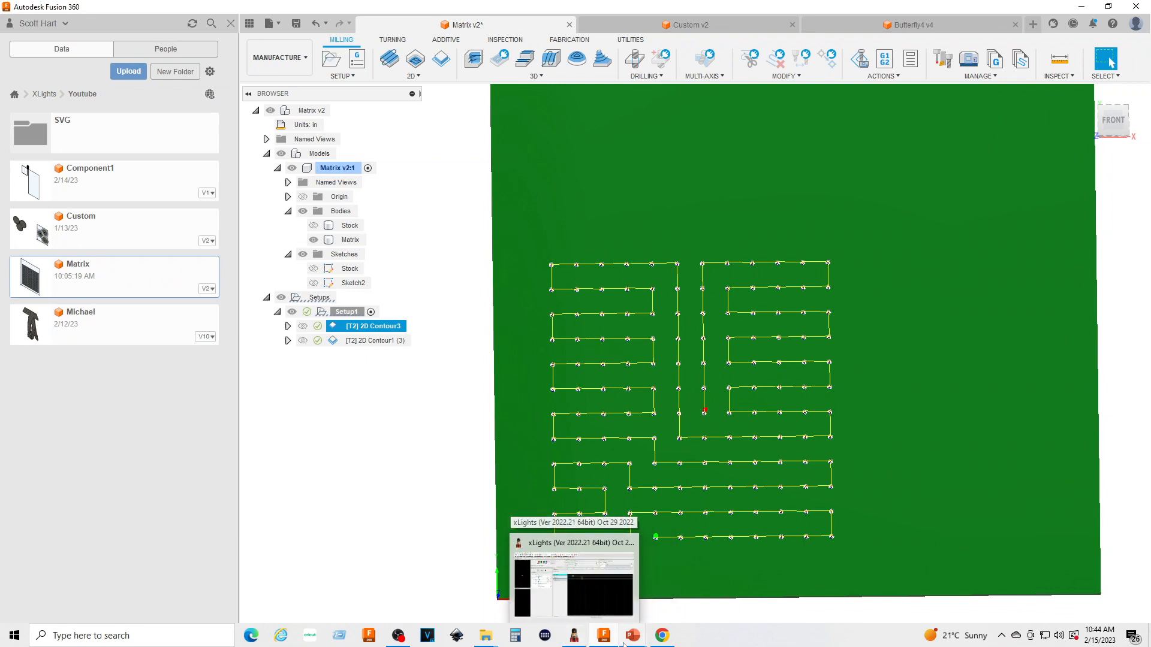
mouse_move(630, 640)
click(619, 588)
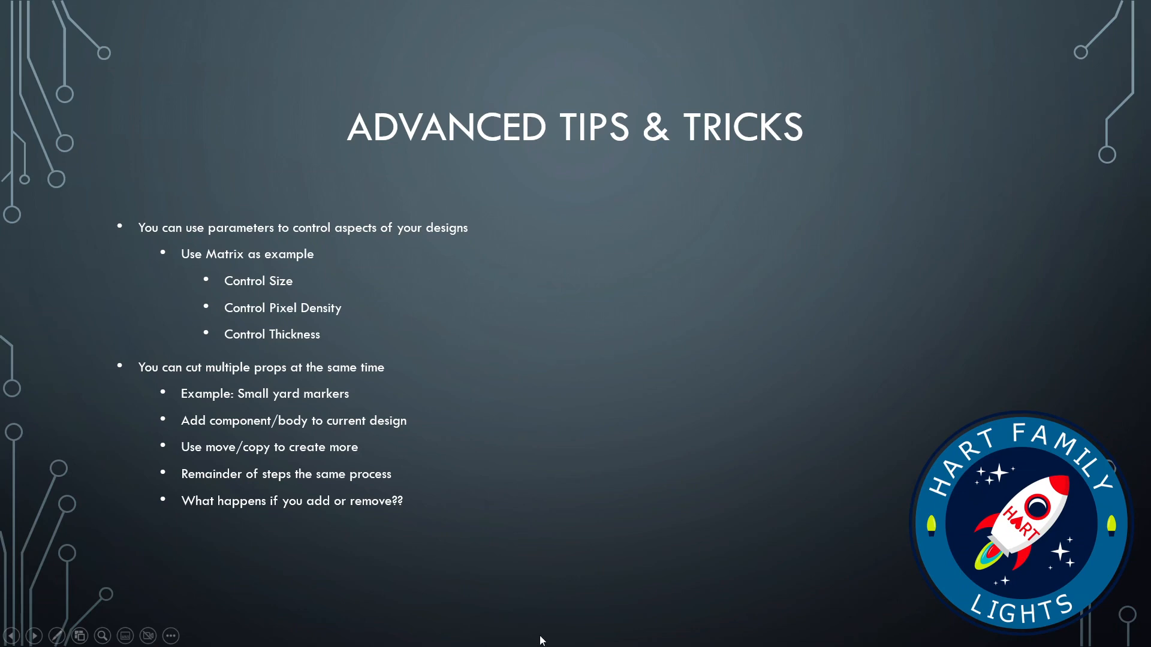
Switch back to Fusion 360 and close the Custom, Butterfly4 and Matrix designs, saving the Matrix changes
key(super)
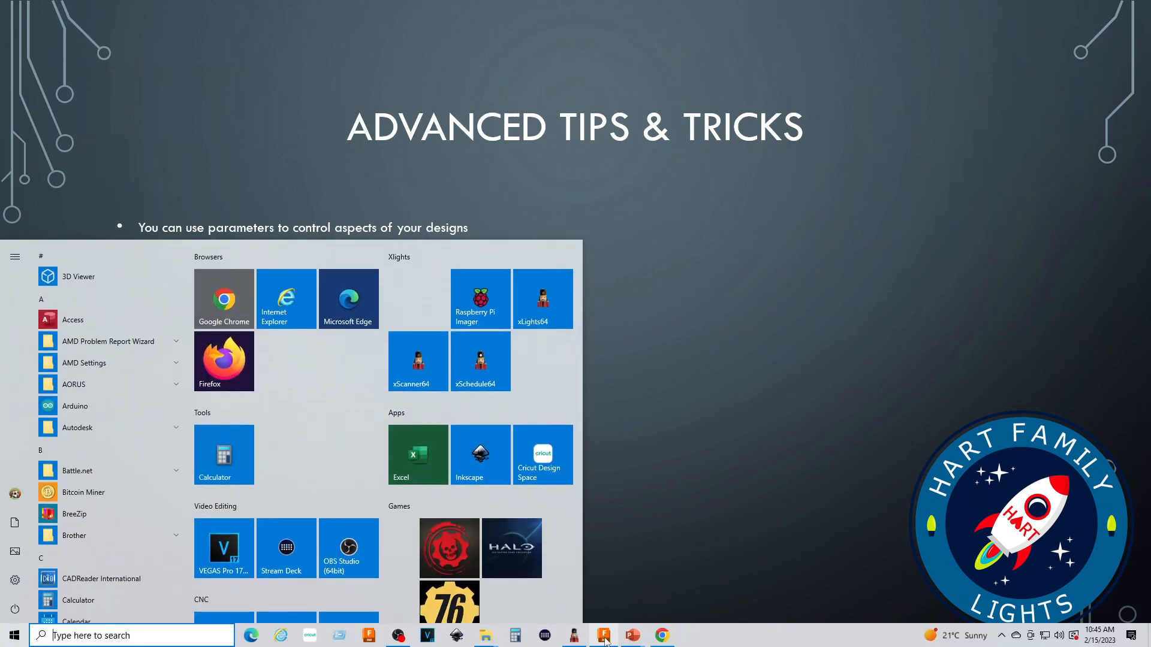
click(606, 637)
scroll(459, 499, down, 3)
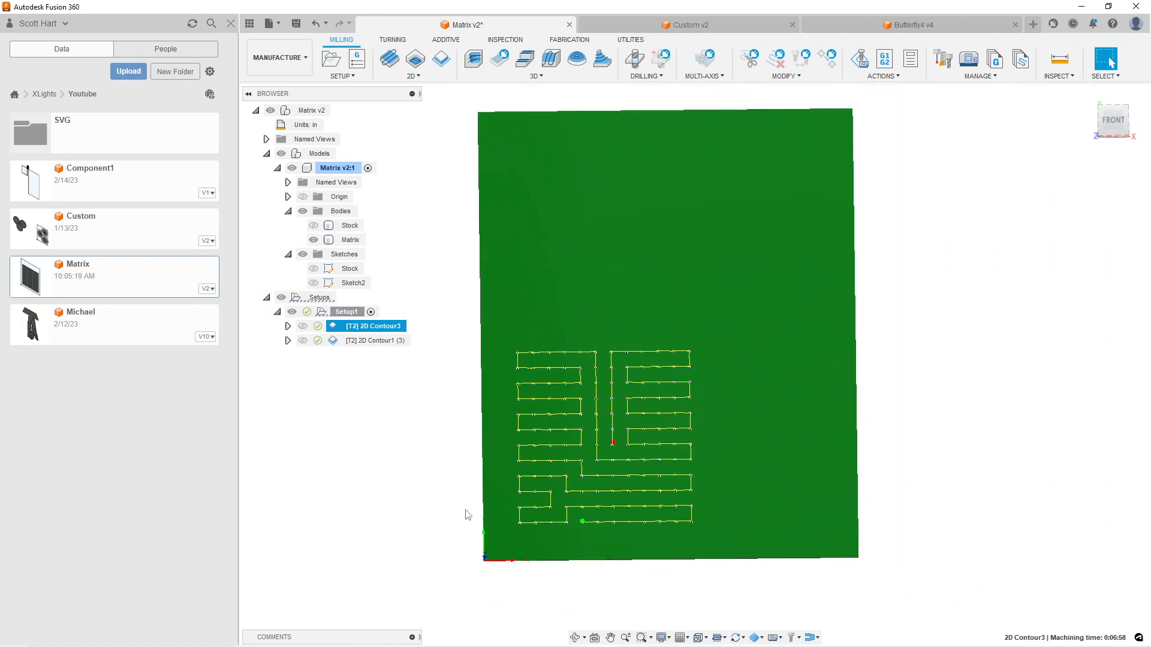
scroll(465, 510, down, 3)
click(795, 30)
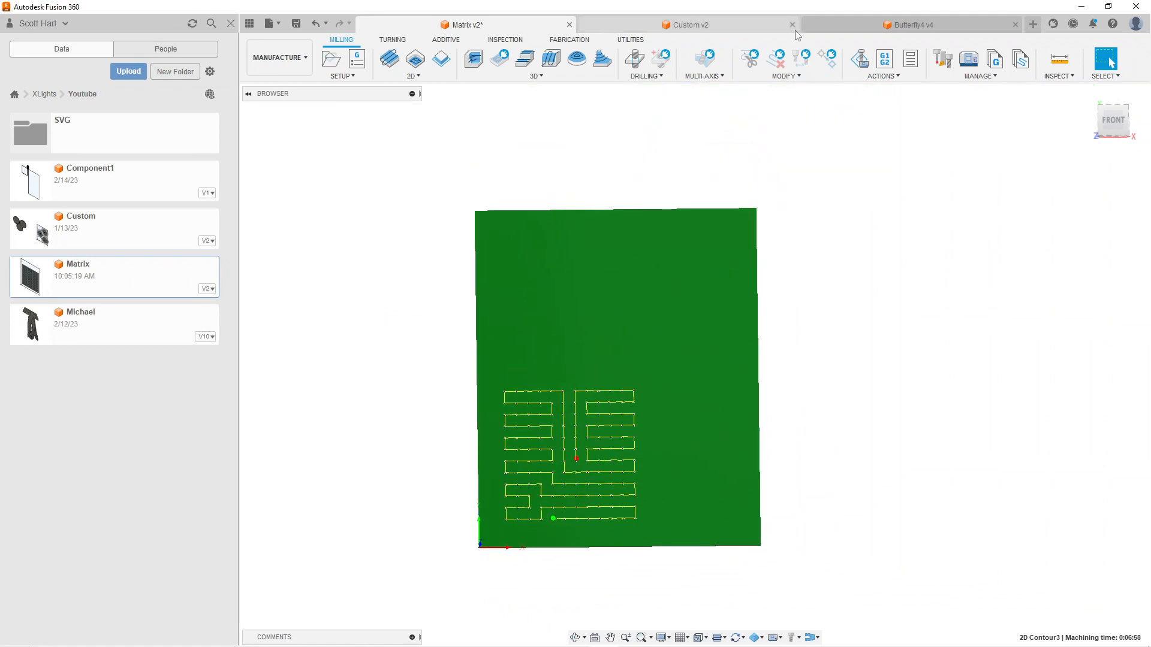
click(791, 25)
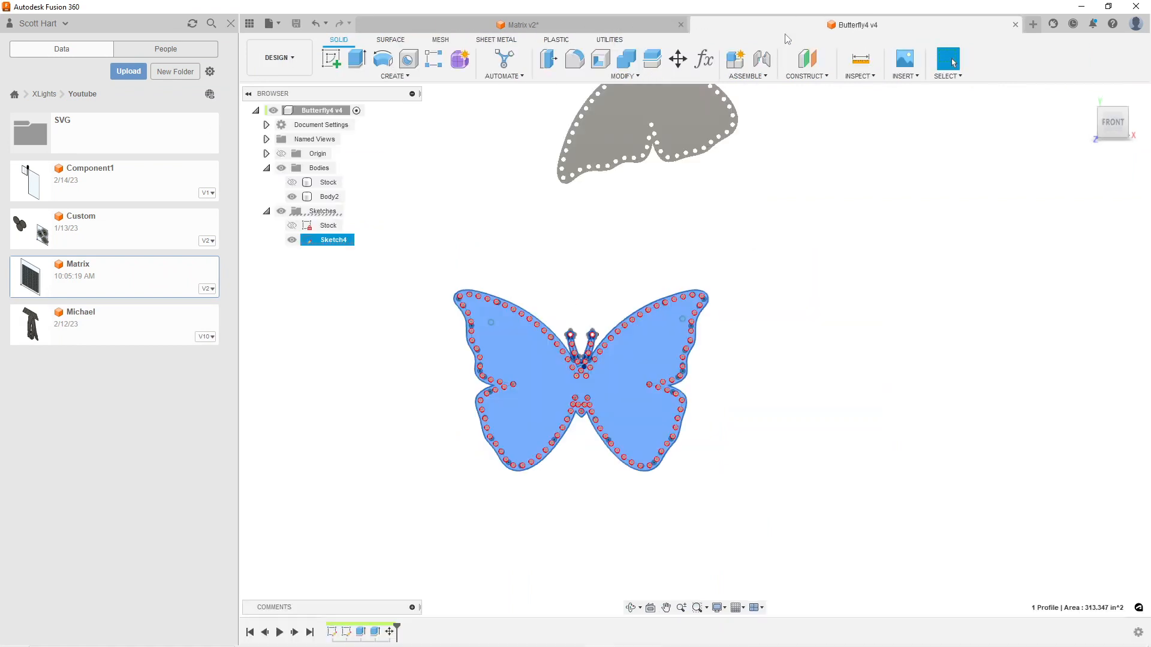
click(1015, 26)
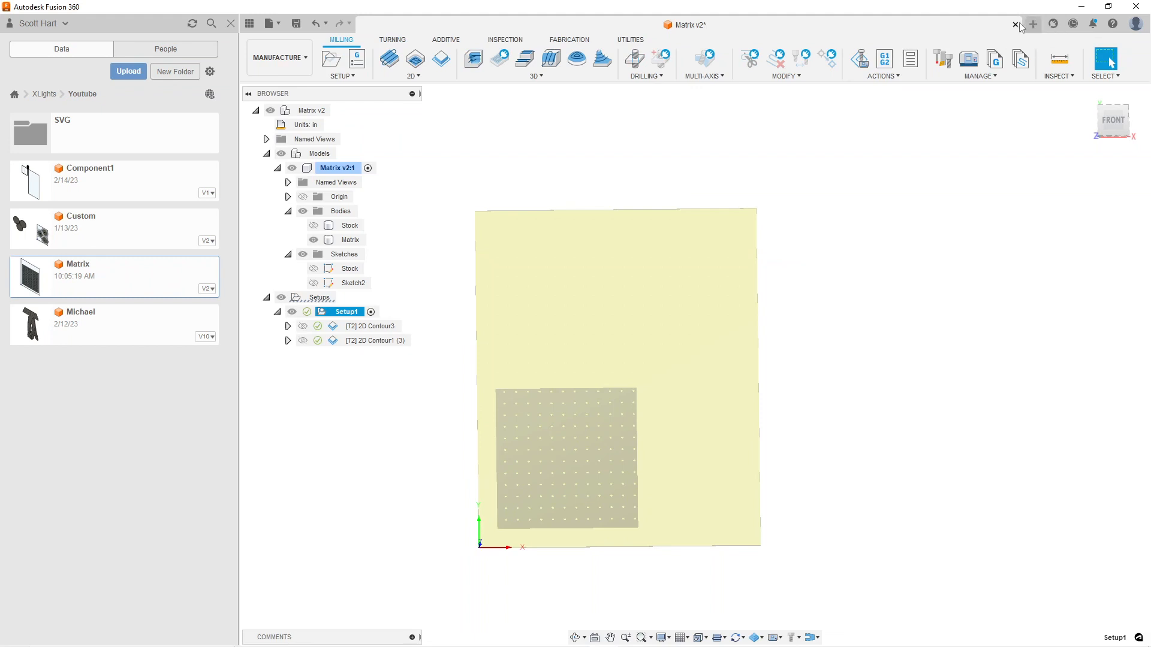
click(1014, 25)
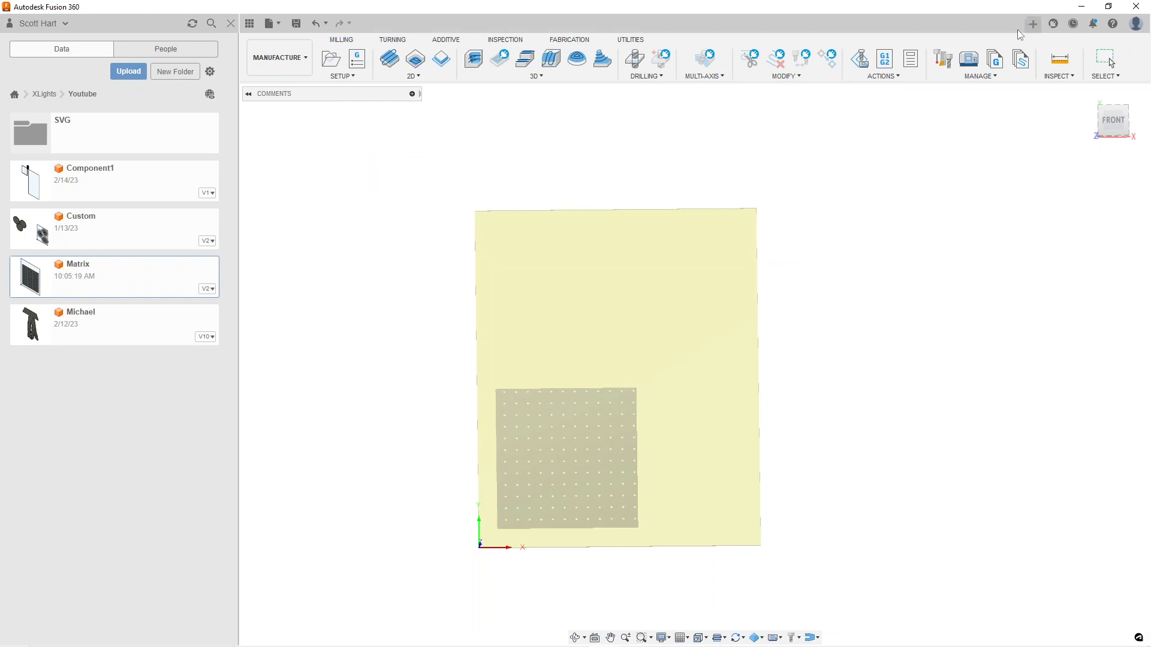
Start a new sketch on the XY origin plane of the untitled design
click(343, 68)
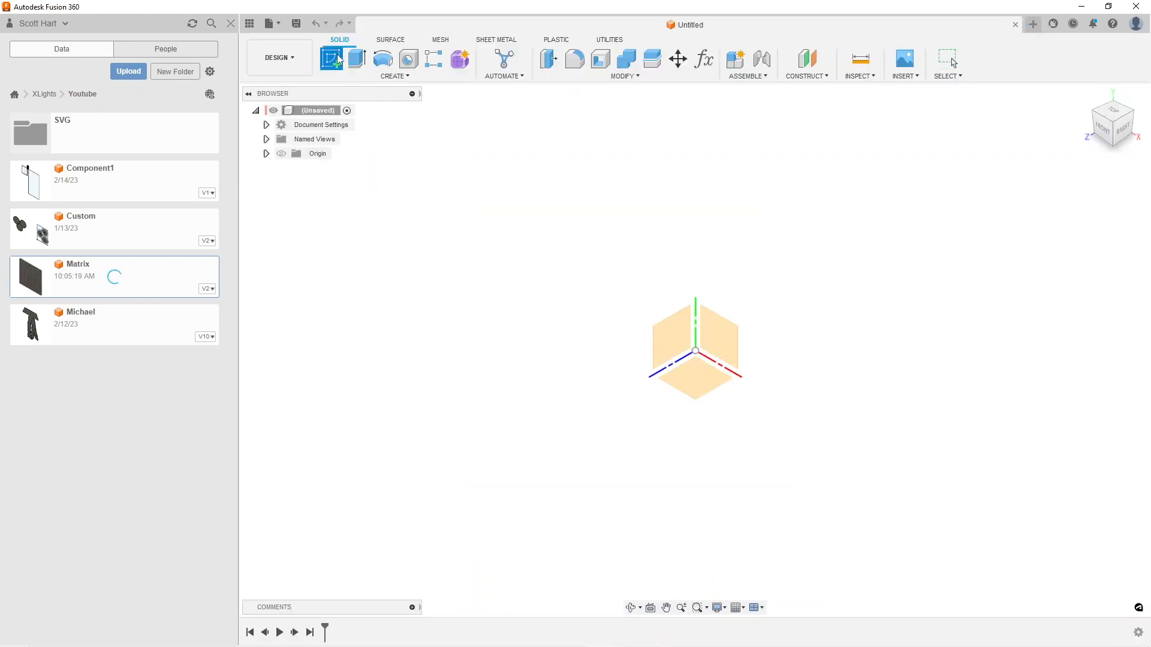
click(266, 154)
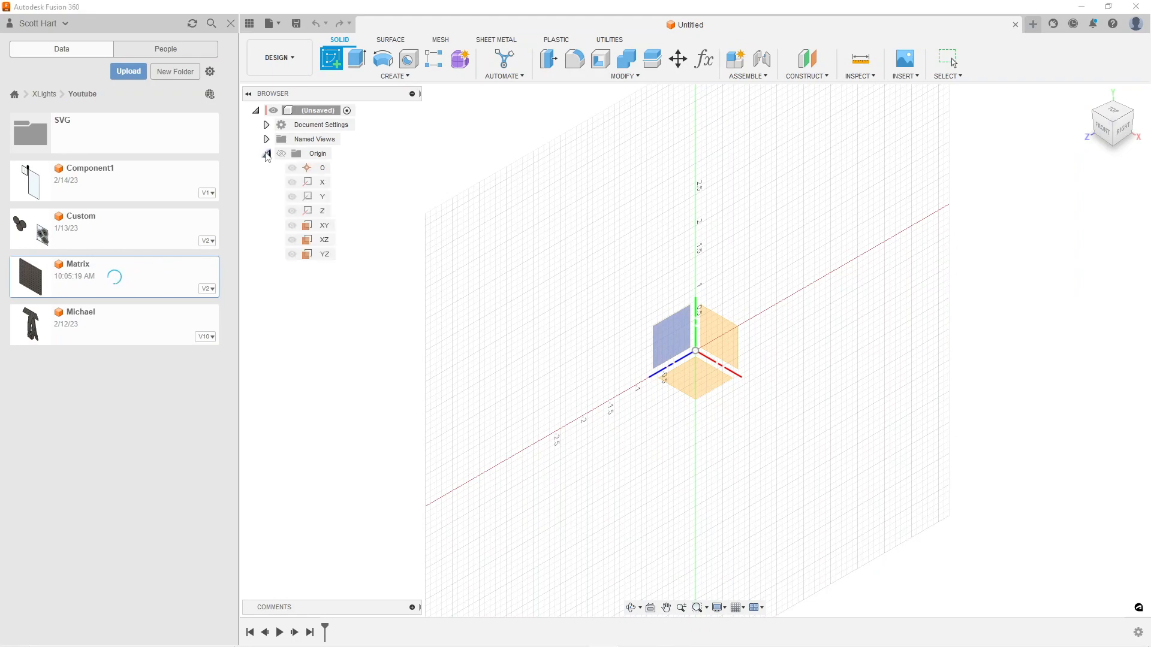
click(322, 226)
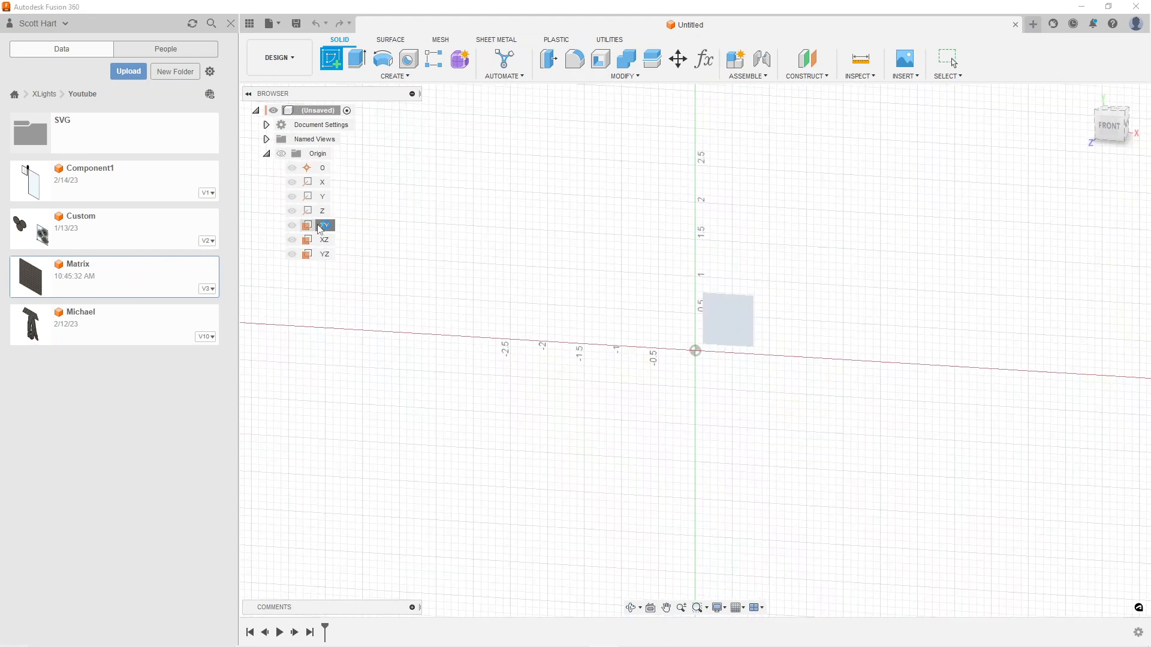
Draw a rectangle 24 in wide and 29 in high from the origin and finish the sketch
key(r)
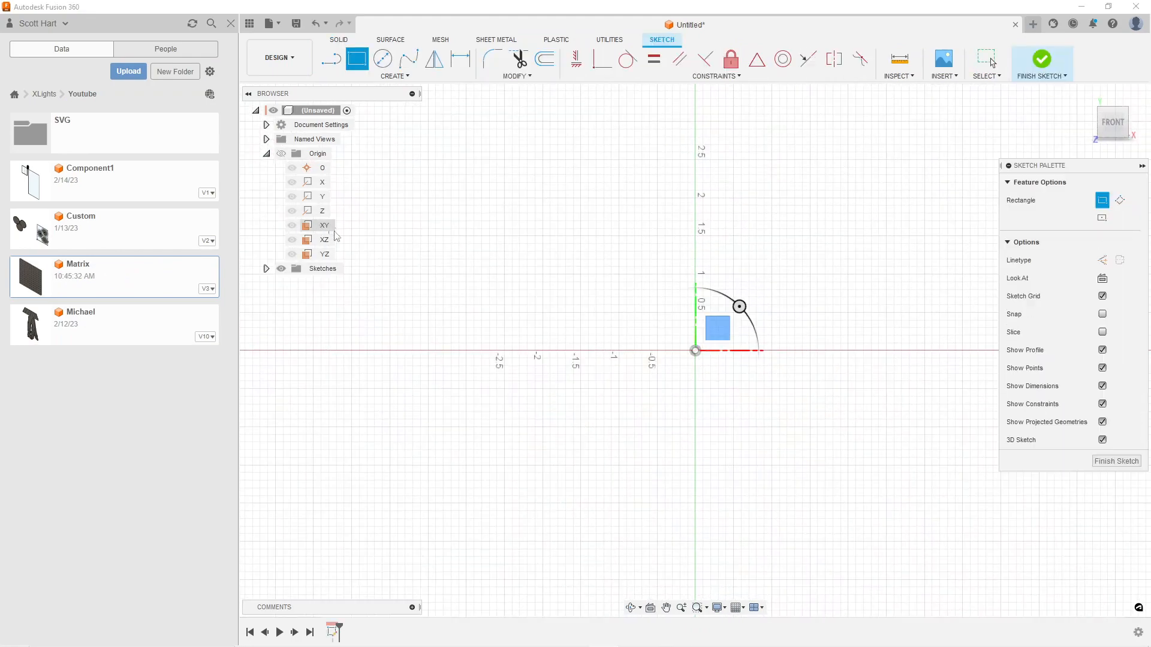
click(695, 350)
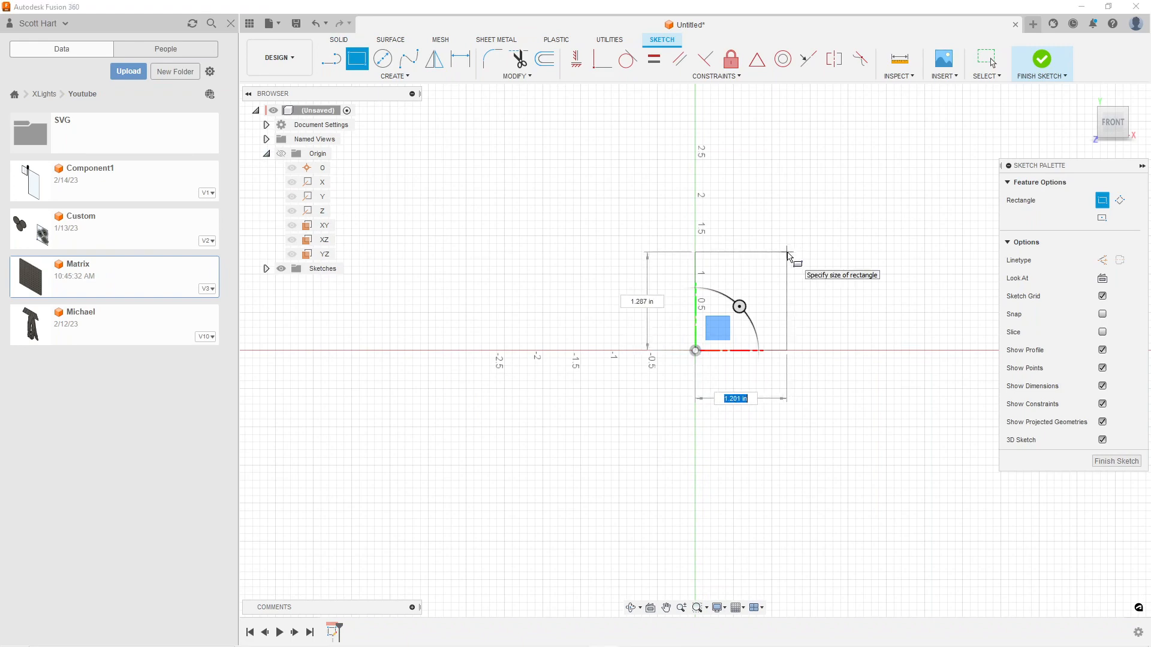
text(2)
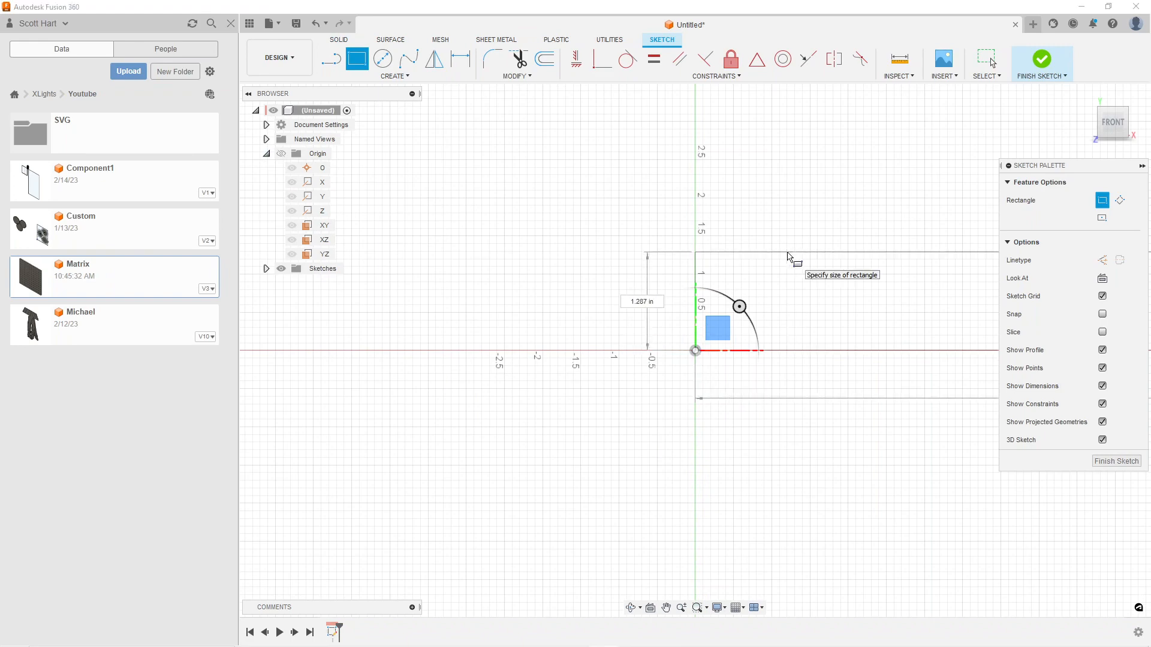
key(Tab)
text(18)
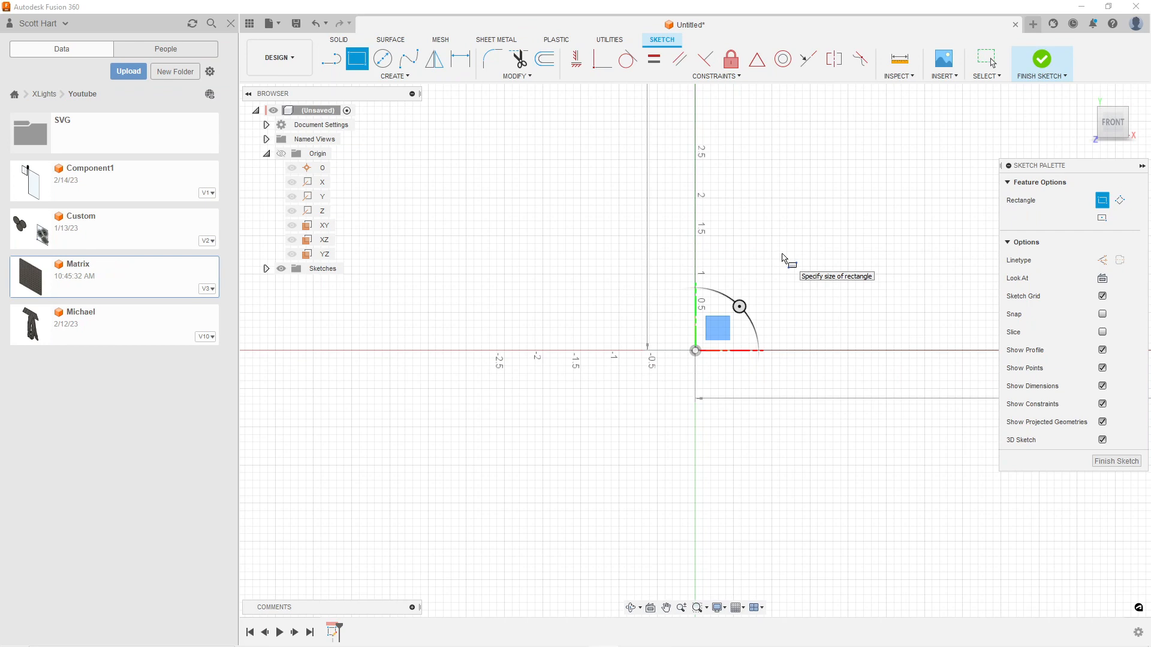
scroll(749, 282, down, 3)
scroll(748, 281, down, 4)
middle_drag(757, 194, 557, 434)
scroll(581, 375, down, 3)
key(Return)
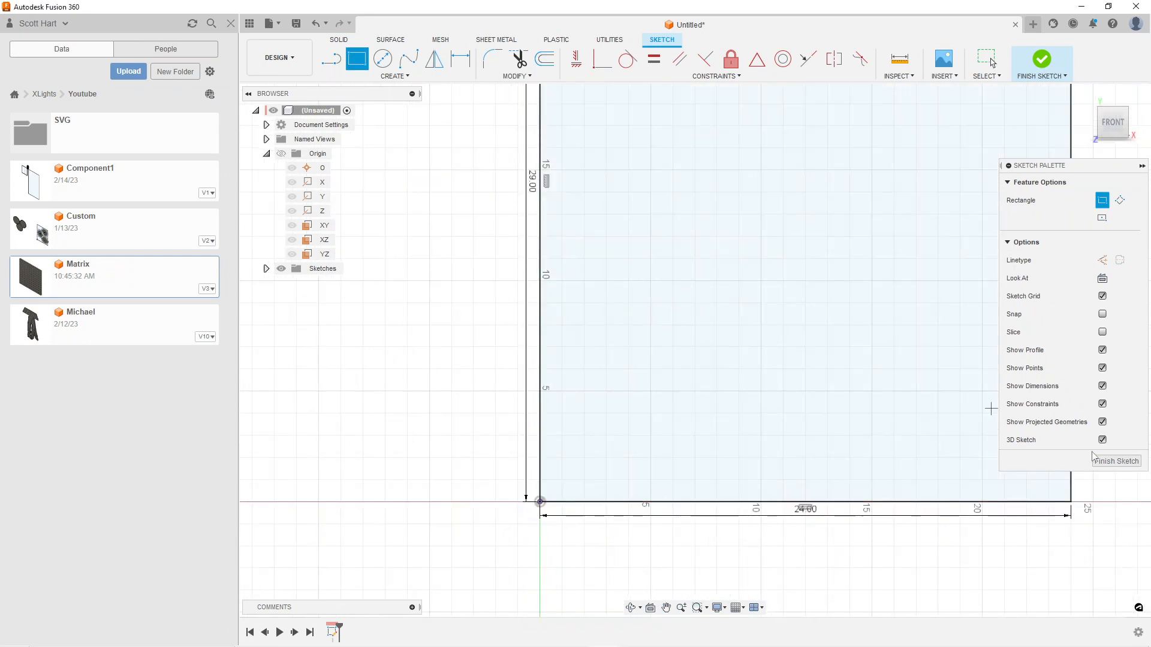
click(1116, 460)
Rename the rectangle sketch as Stock
click(266, 268)
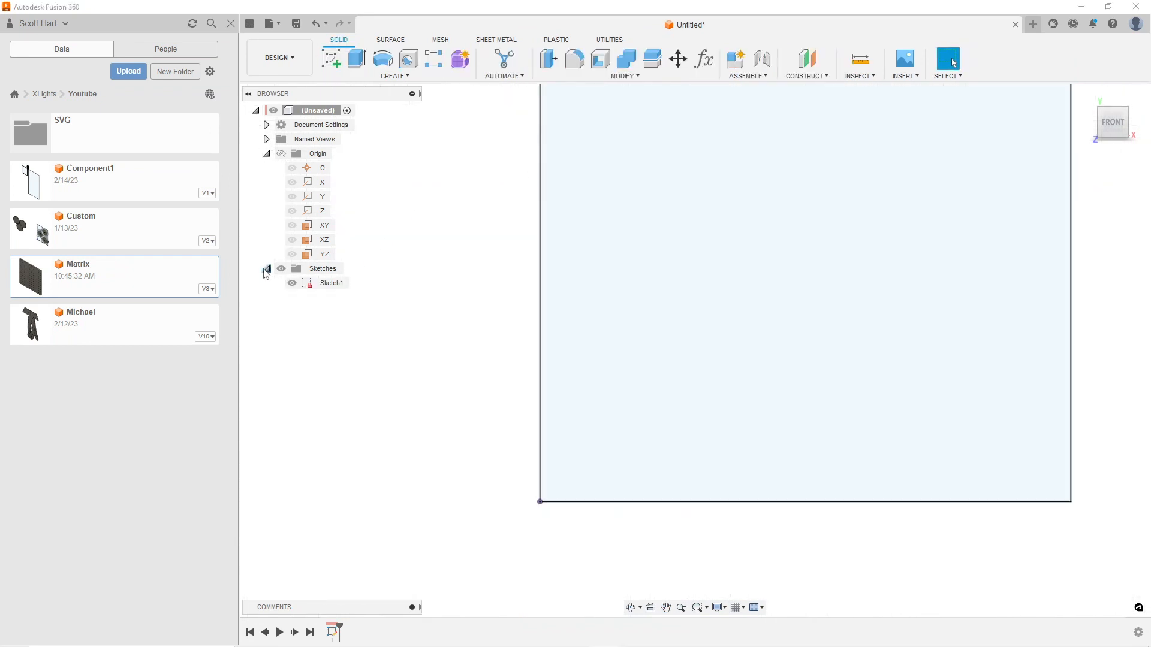
right_click(324, 282)
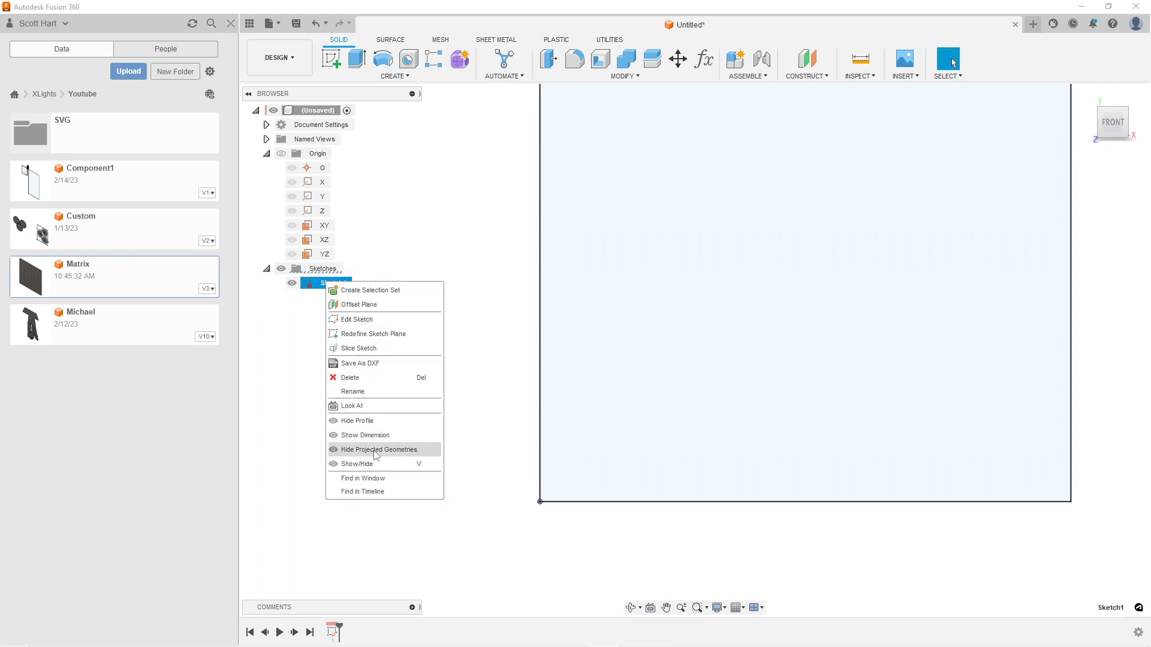
click(353, 391)
text(Stock)
key(Return)
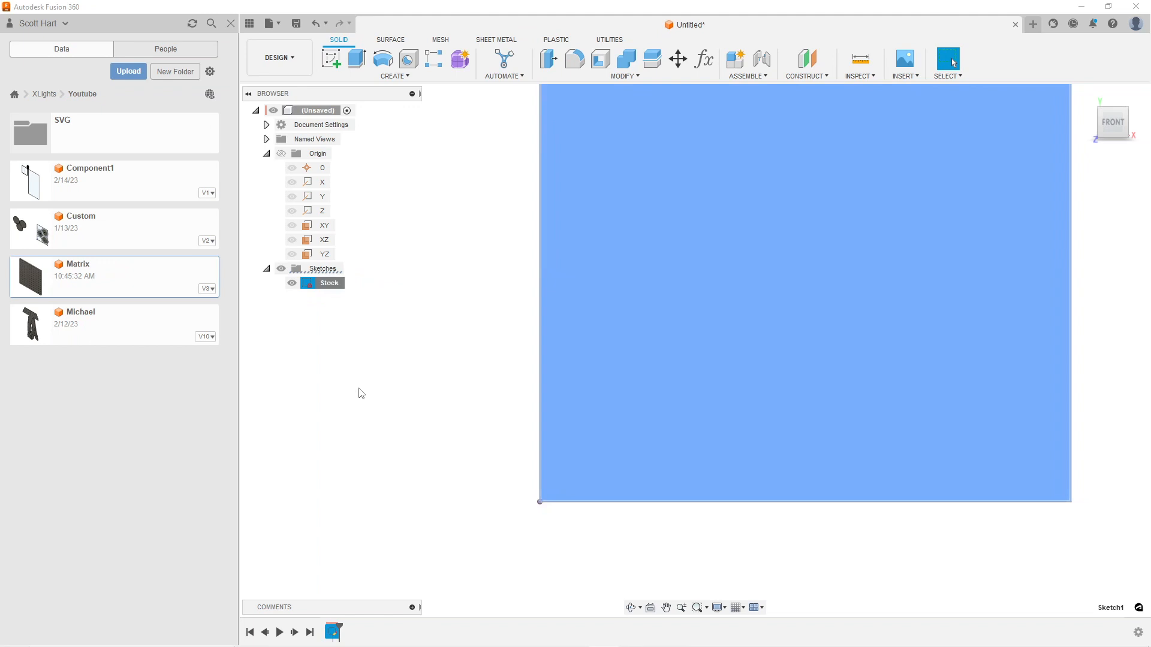
click(365, 393)
Extrude the Stock rectangle profile by -10 mm as a new body
click(762, 334)
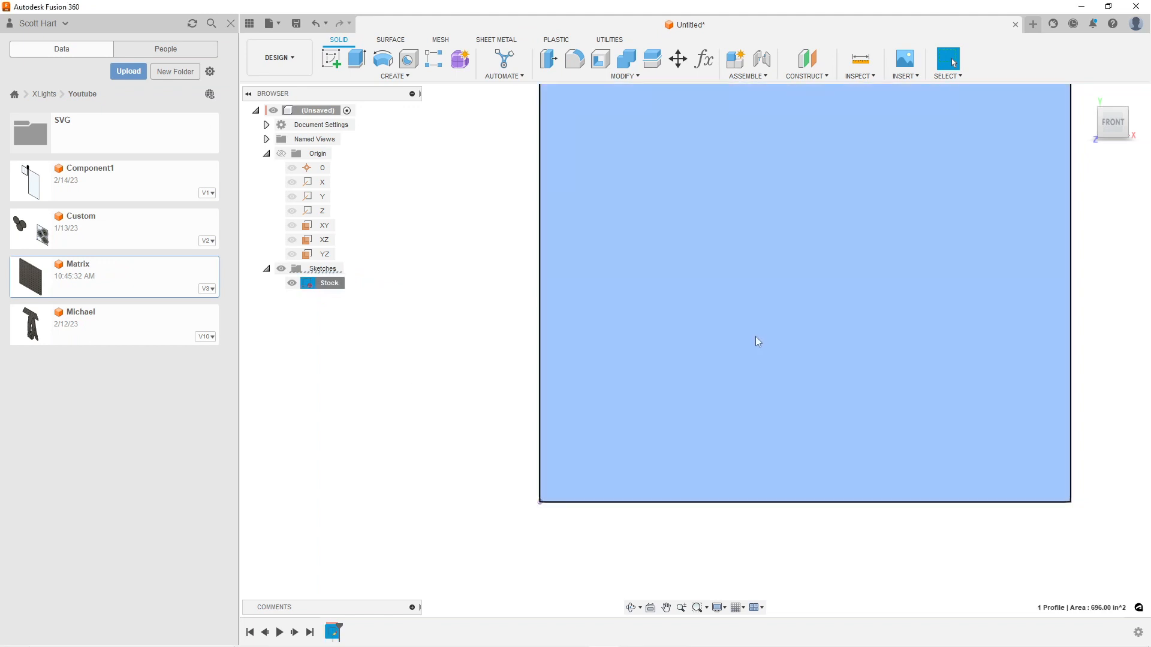
key(e)
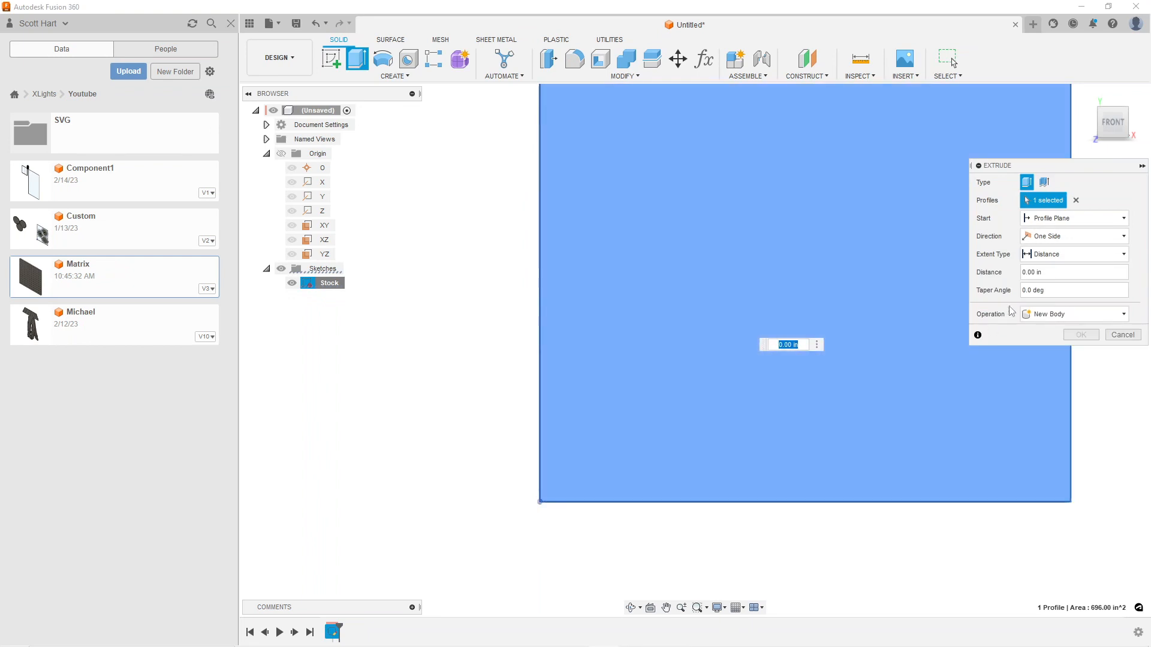
click(1057, 268)
text(-10mm)
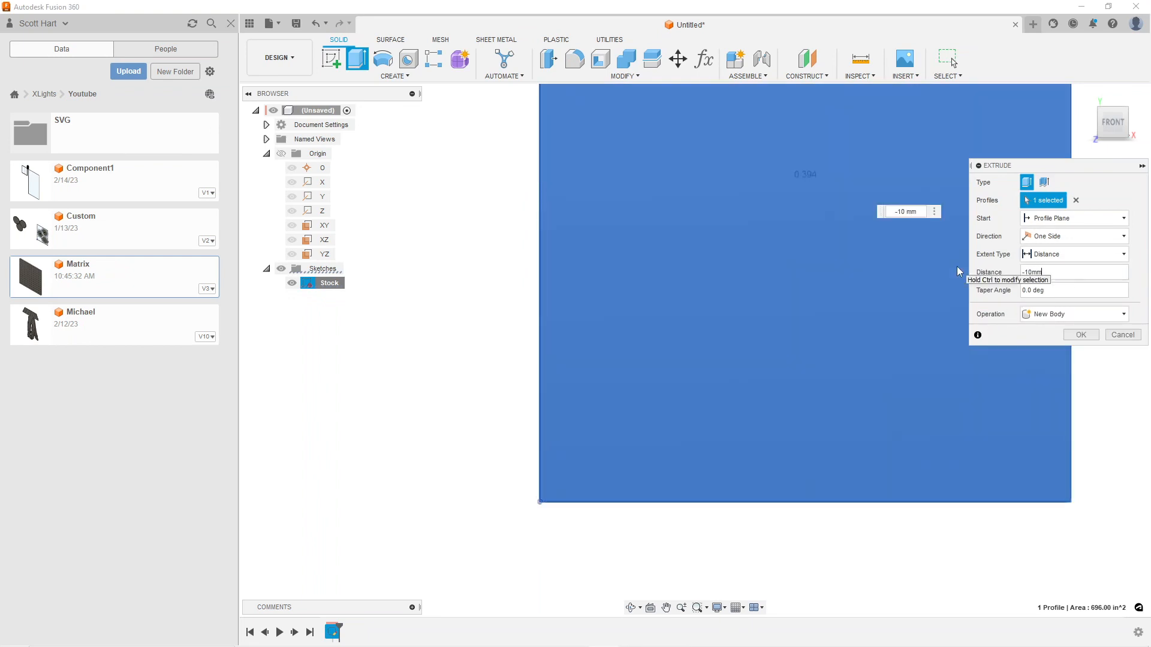
key(Return)
scroll(919, 270, down, 6)
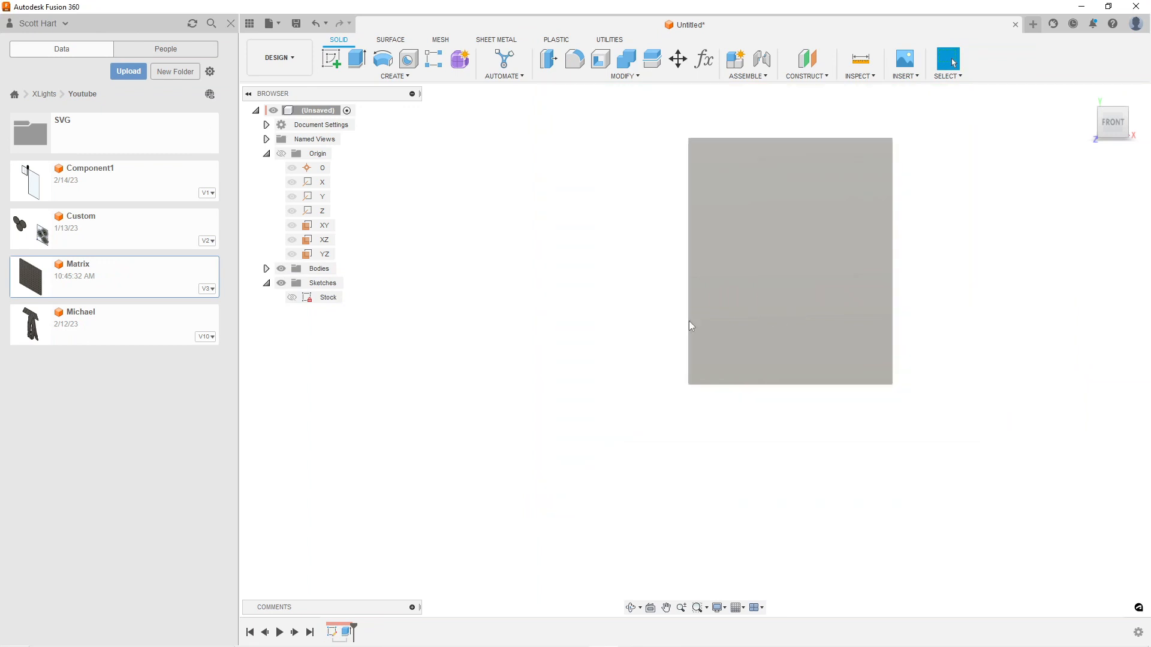
middle_drag(571, 394, 539, 445)
scroll(537, 420, down, 1)
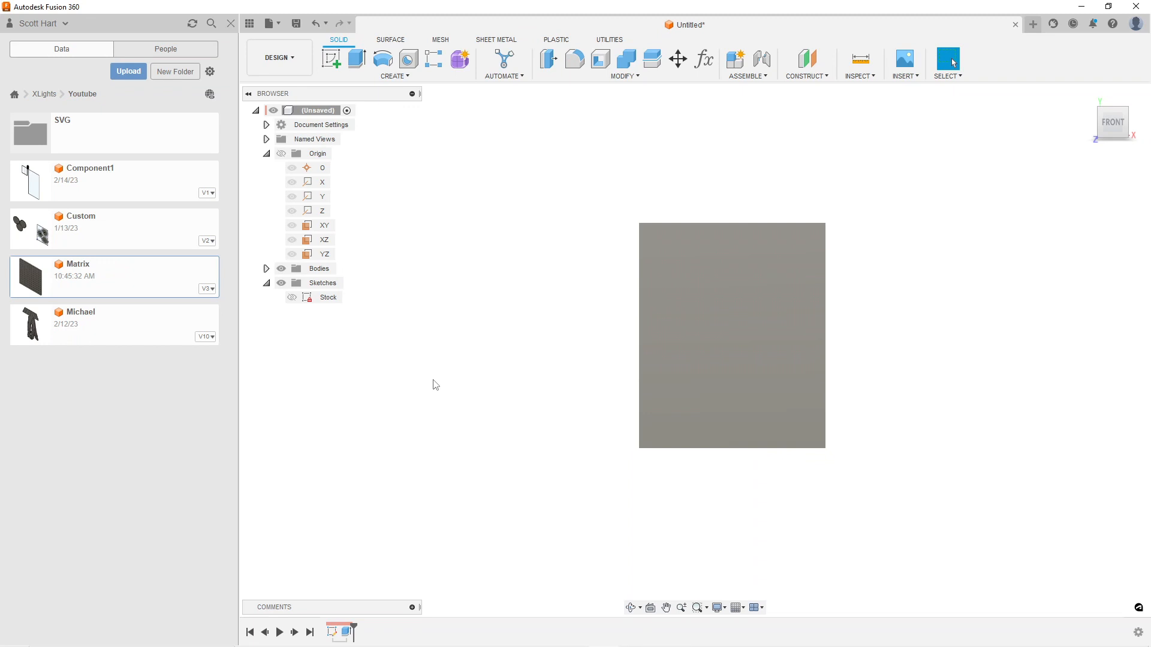
Try to insert Component1 into the unsaved stock design
click(127, 189)
right_click(127, 189)
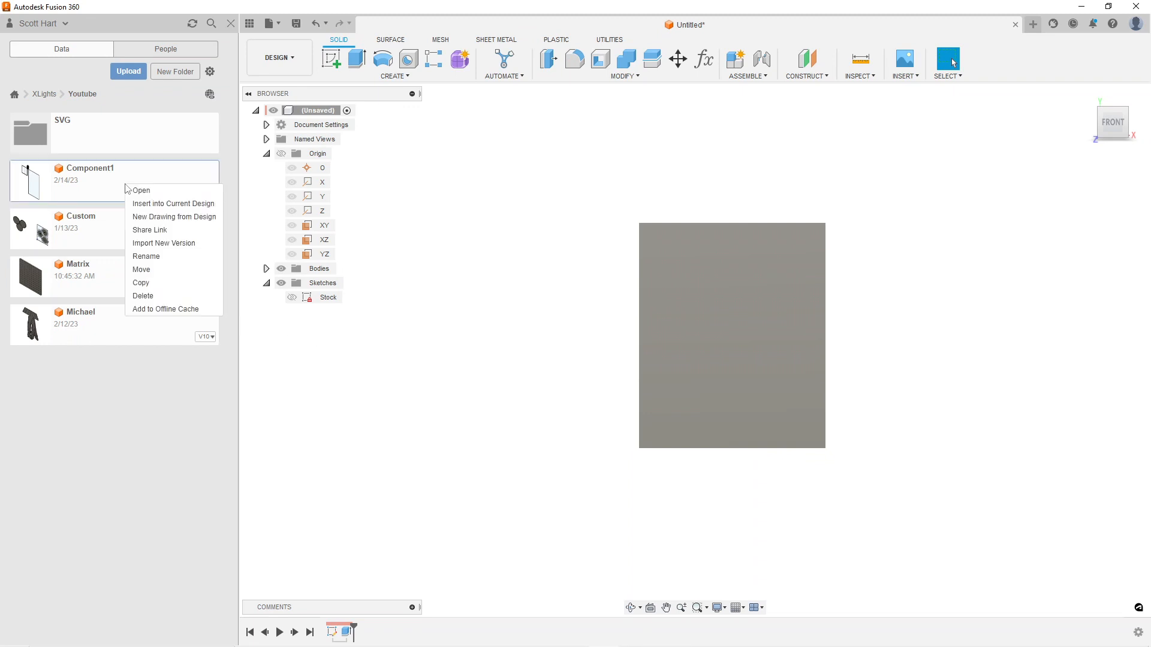
click(151, 204)
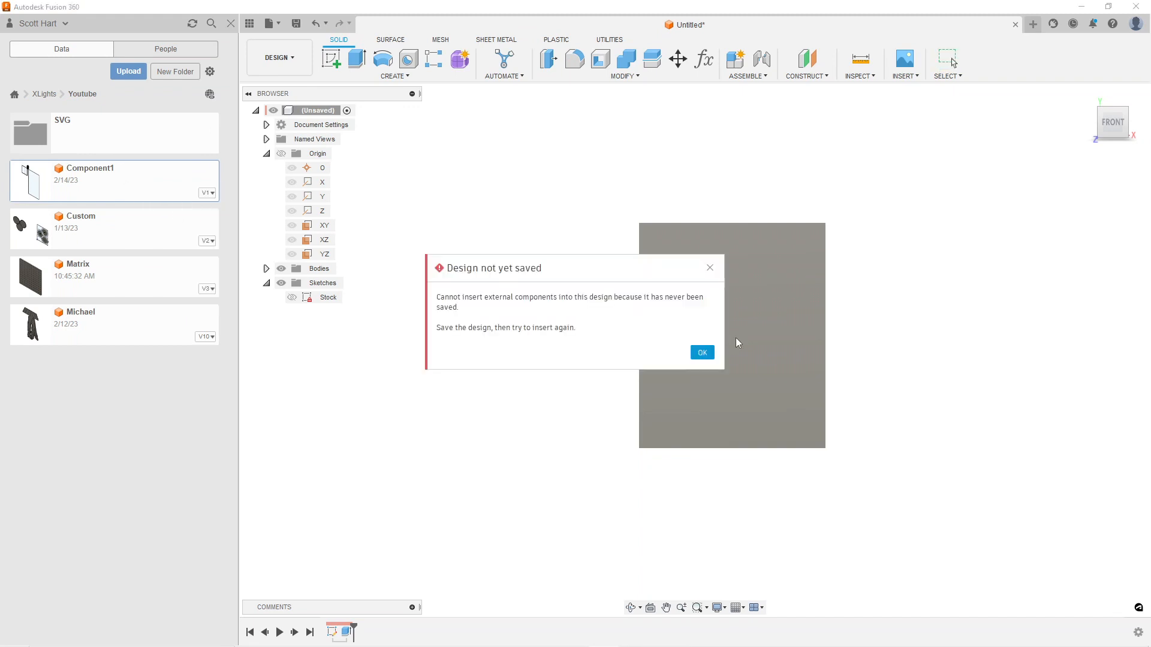
click(701, 352)
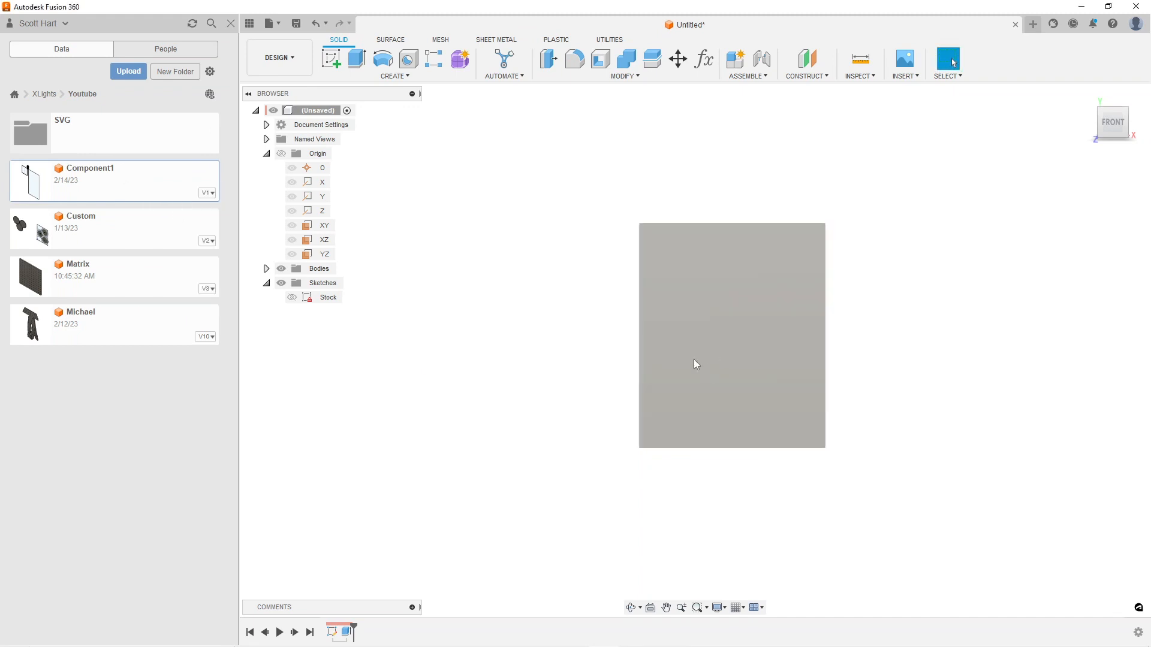
Save the design as Untitled in XLights > Youtube and insert Component1 into it
click(296, 24)
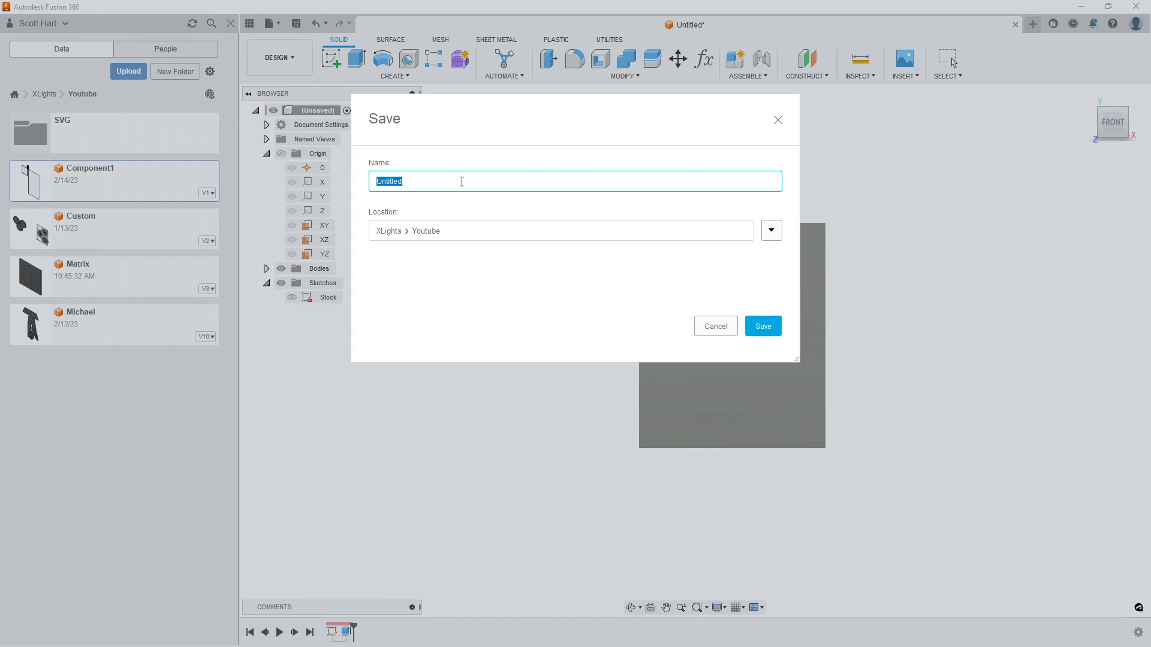
click(763, 326)
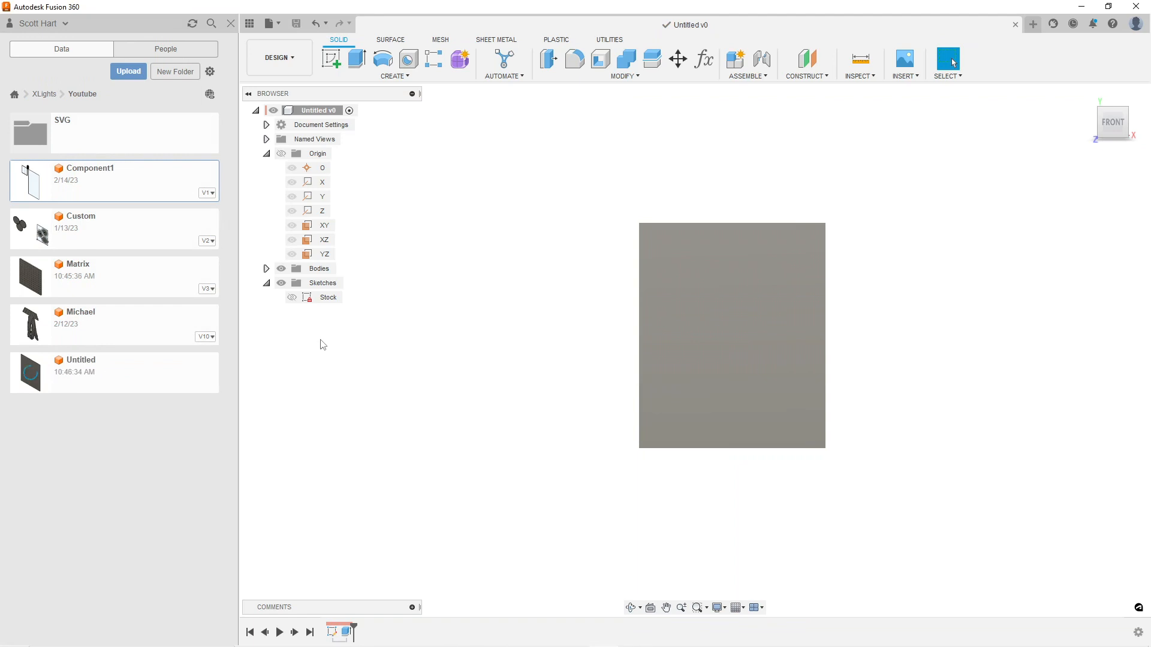
right_click(116, 187)
click(183, 202)
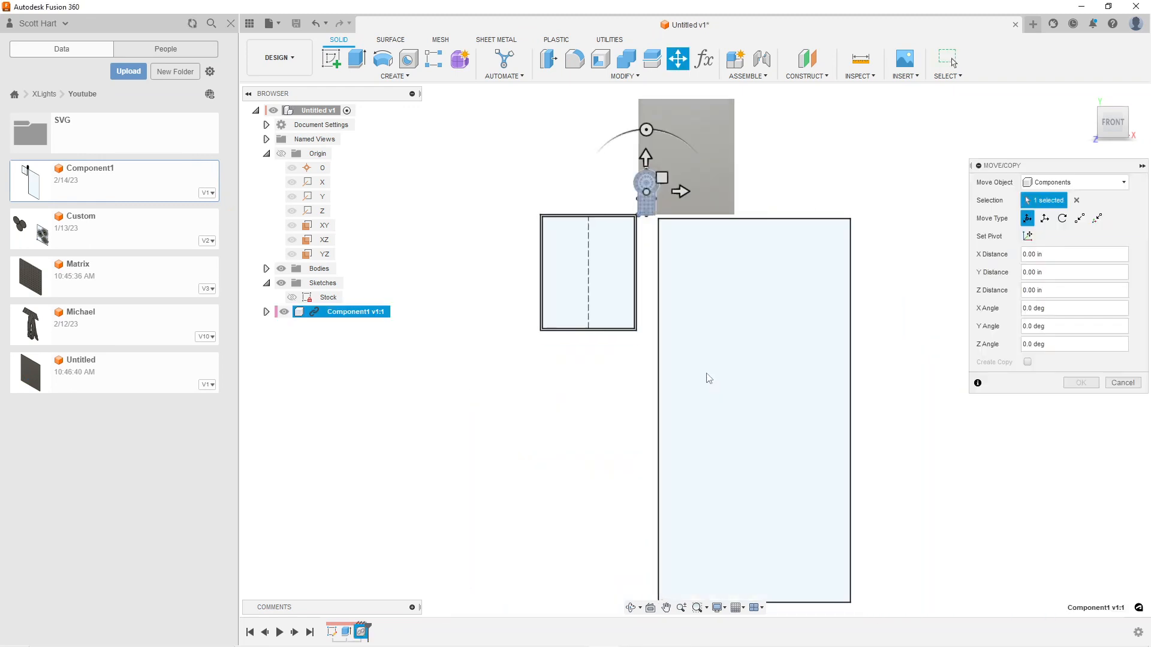
Hide the inserted Component1's sketches, and turn the part horizontal while moving it onto the lower-left area of the stock
click(266, 312)
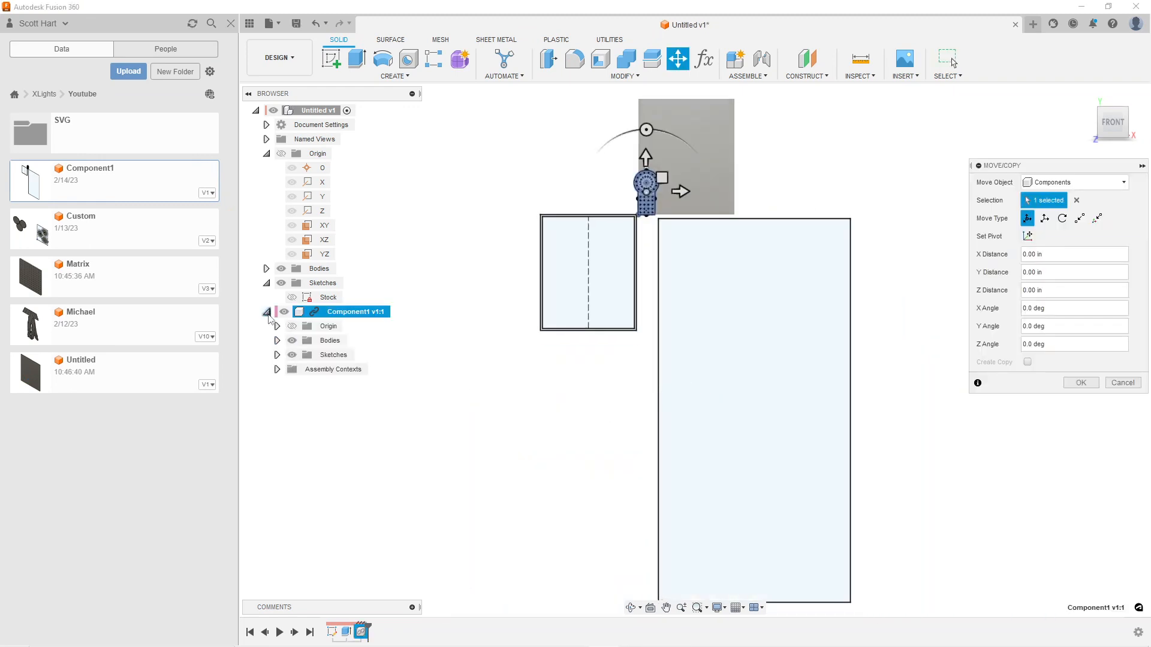
click(292, 356)
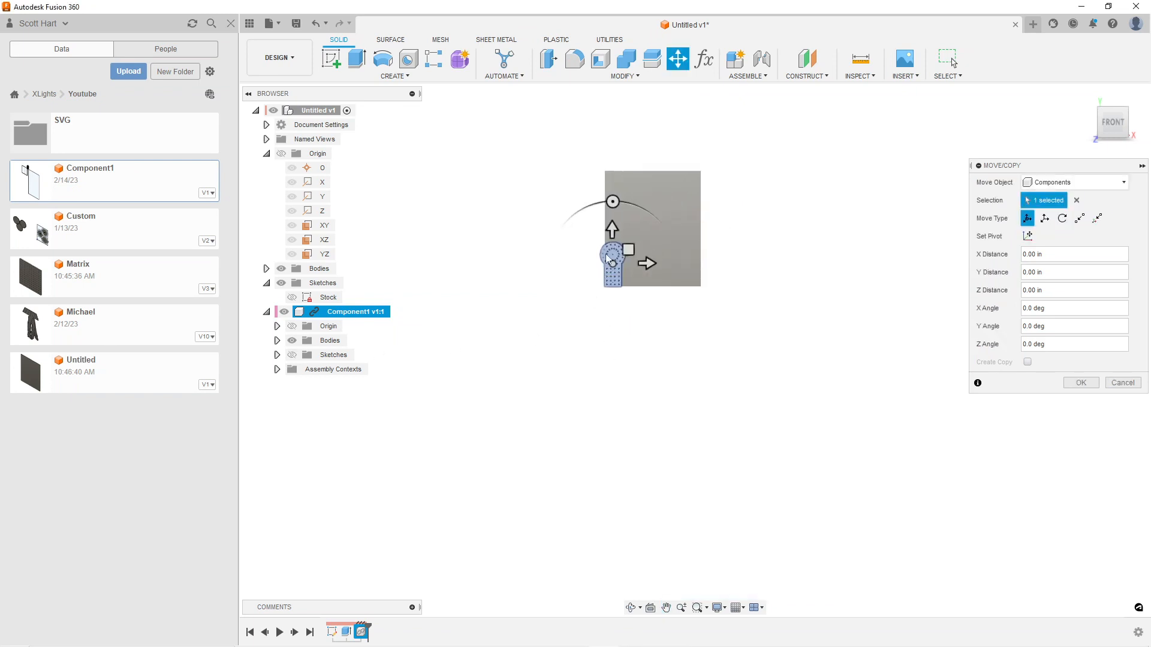
scroll(611, 263, up, 10)
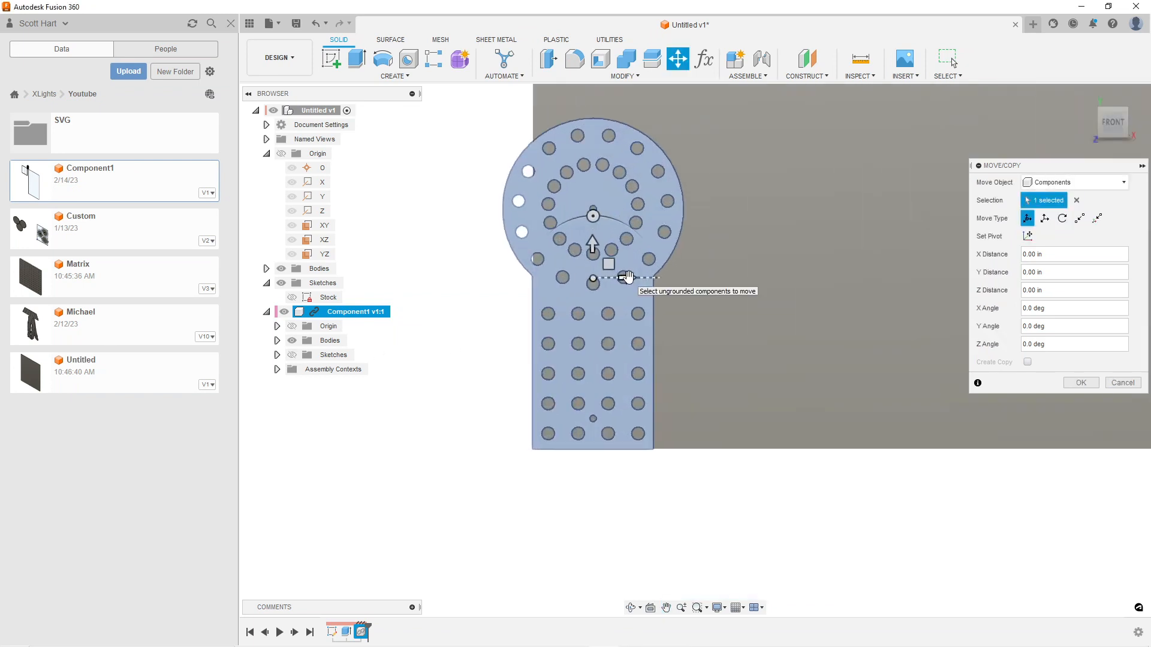
shift+middle_drag(496, 344, 511, 322)
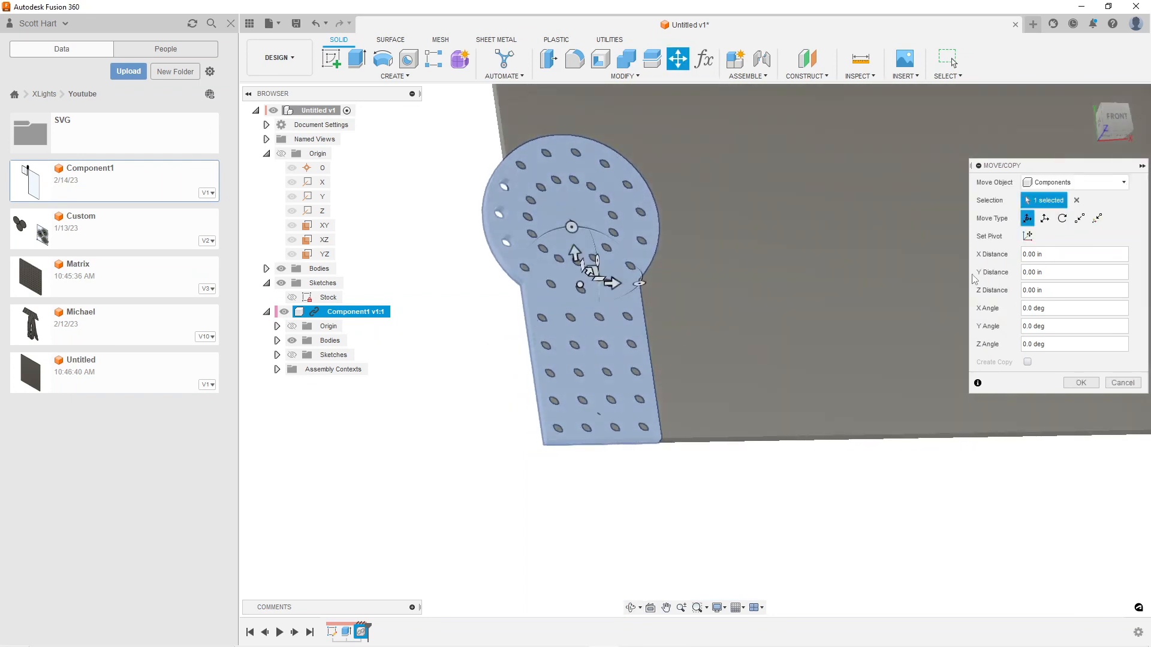
click(1116, 118)
middle_drag(755, 308, 692, 415)
scroll(433, 374, down, 3)
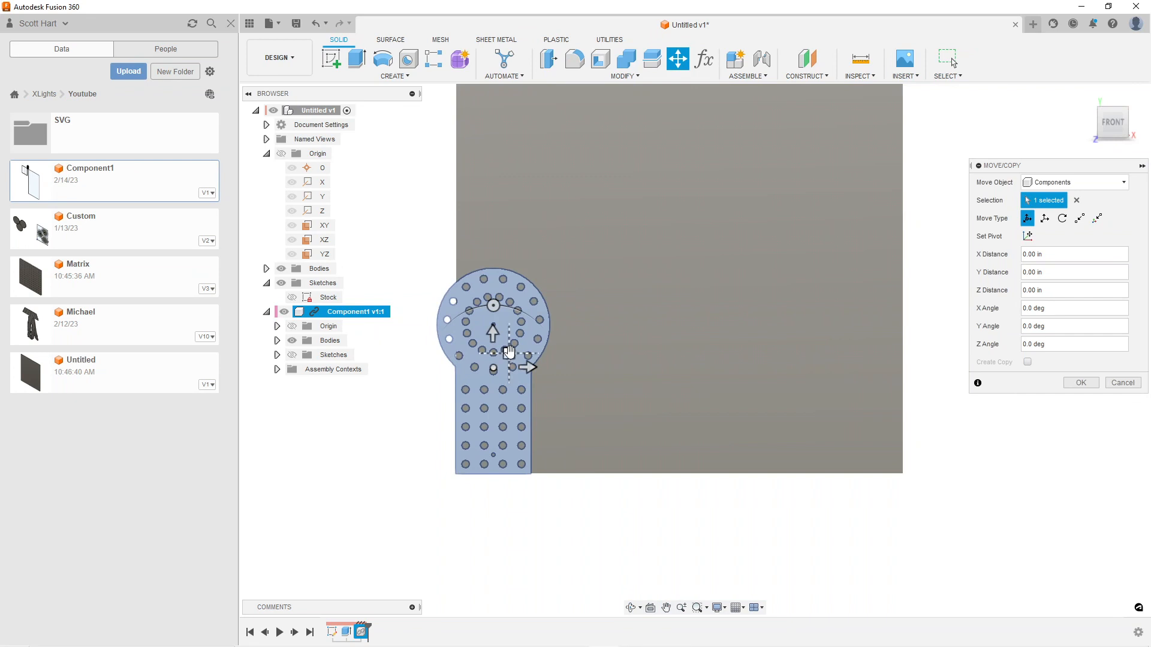
drag(494, 307, 609, 408)
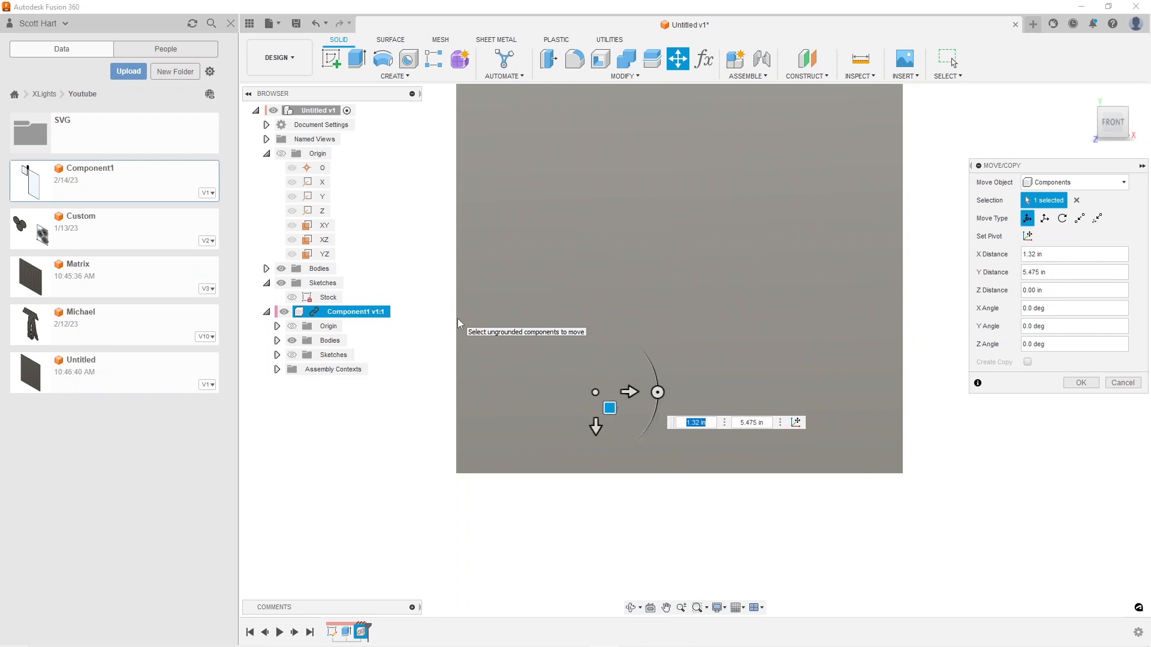
Show the stock as its sketch outline instead of its body, and finish moving Component1 at about X 2.19 in, Y 4.702 in
click(292, 298)
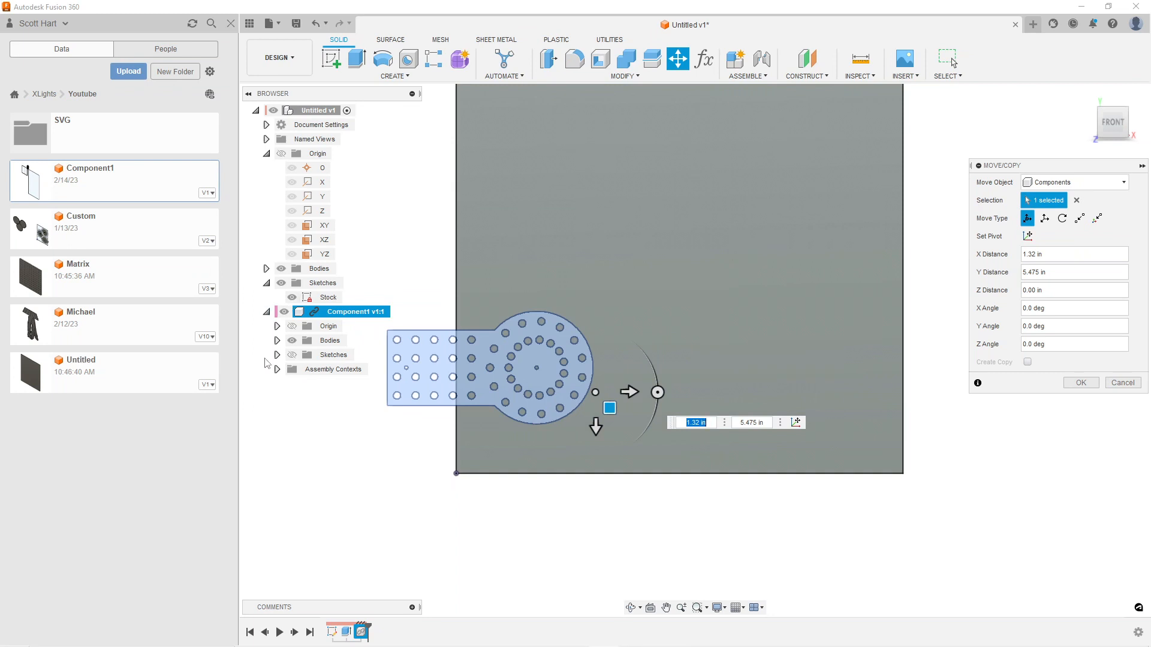
click(277, 341)
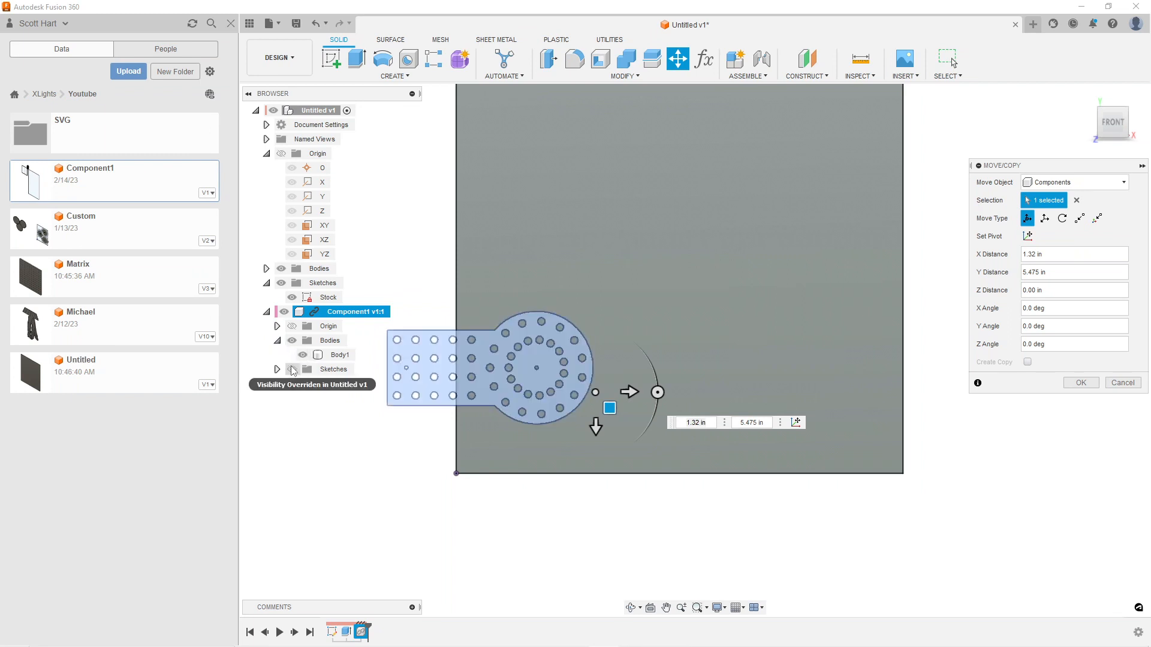
click(266, 268)
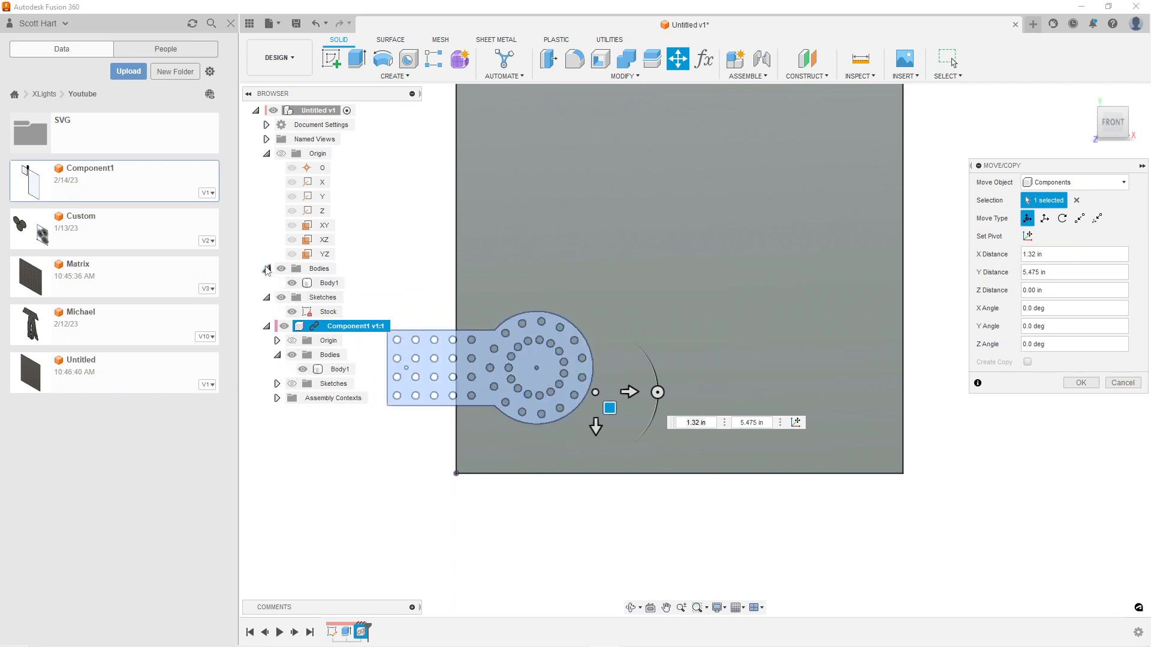
click(292, 283)
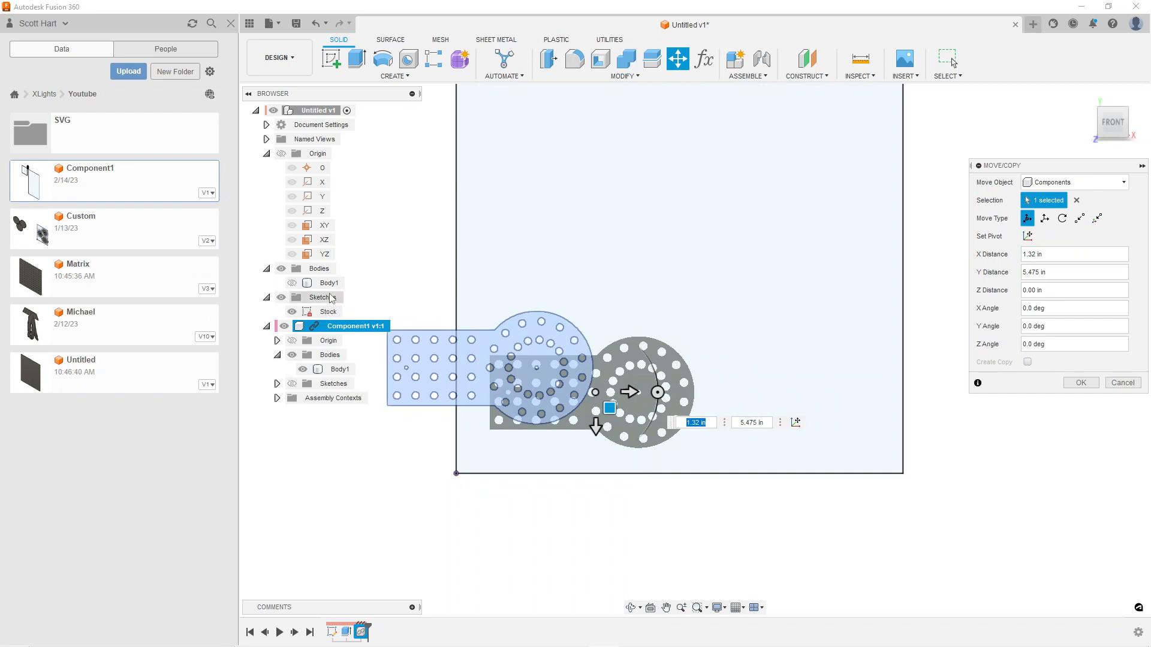
drag(609, 408, 595, 424)
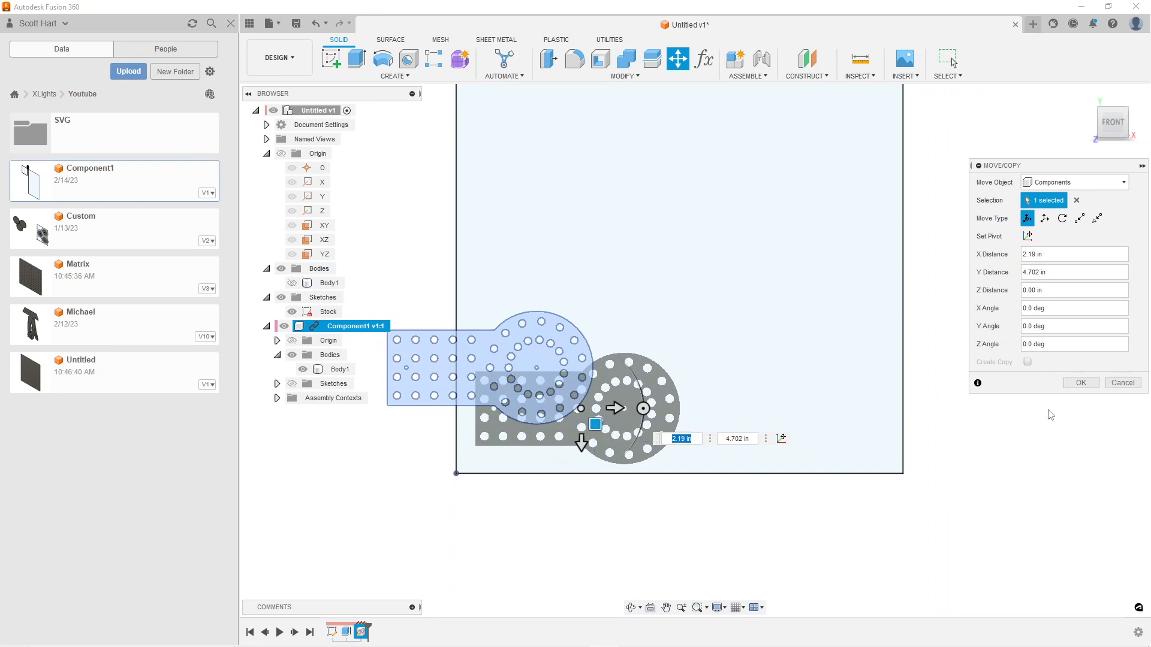
click(1076, 384)
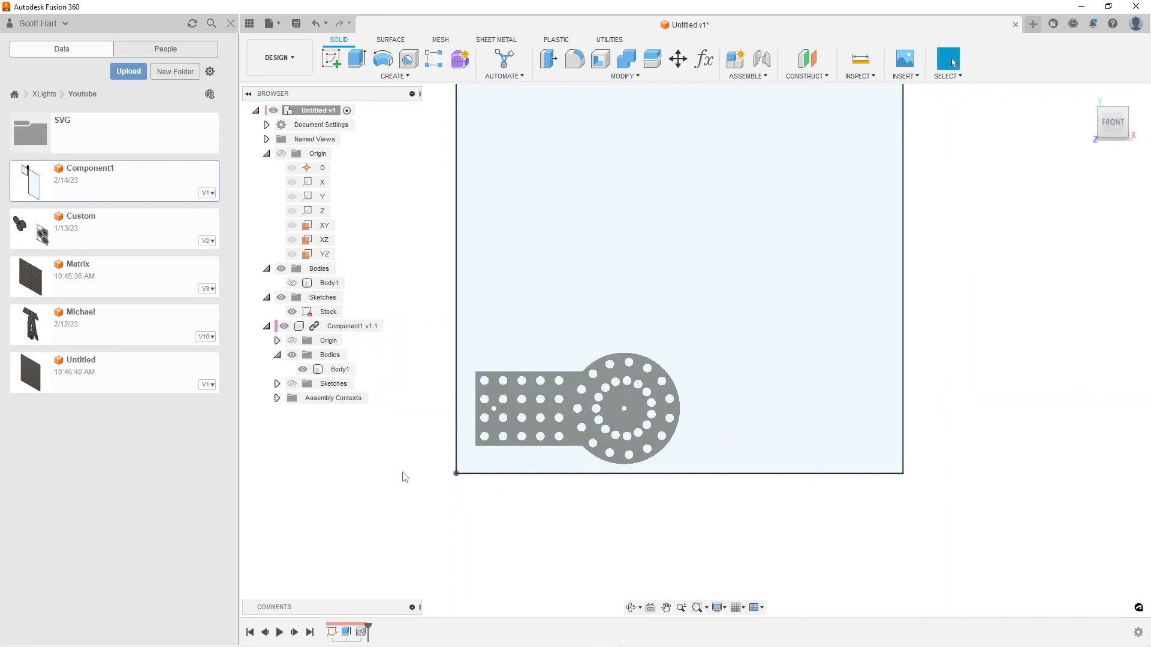
Create a copy of Component1 beside the original along the stock's lower edge, offset about X -0.064 in and Y 11.562 in
click(333, 327)
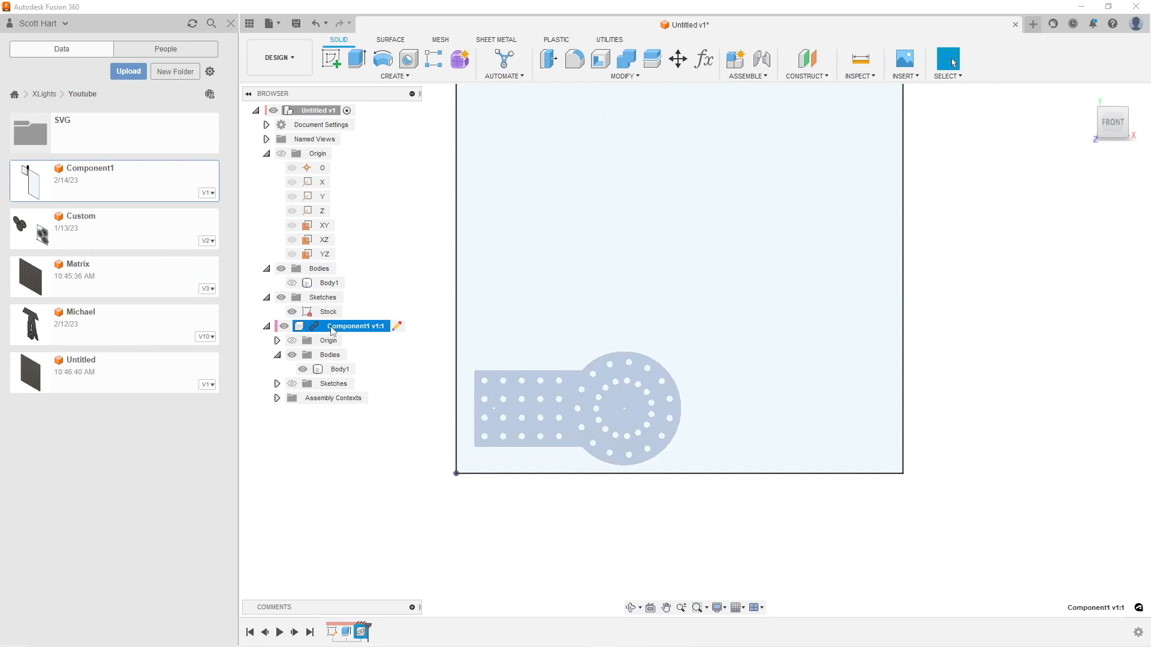
key(m)
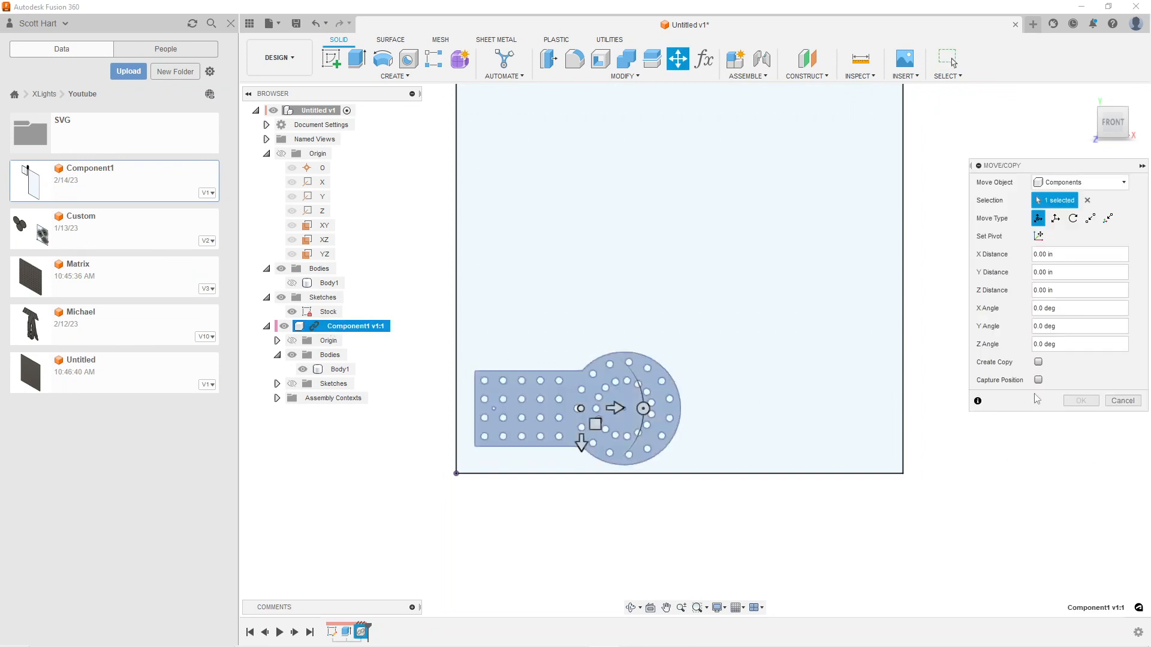
click(1038, 362)
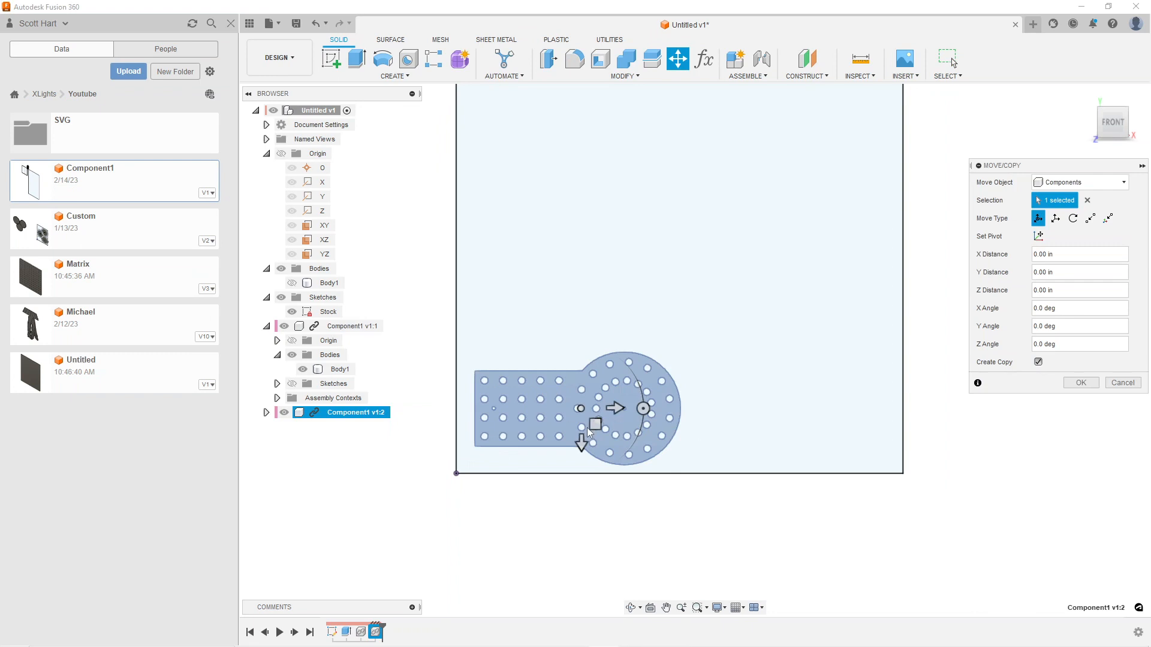
drag(597, 423, 811, 423)
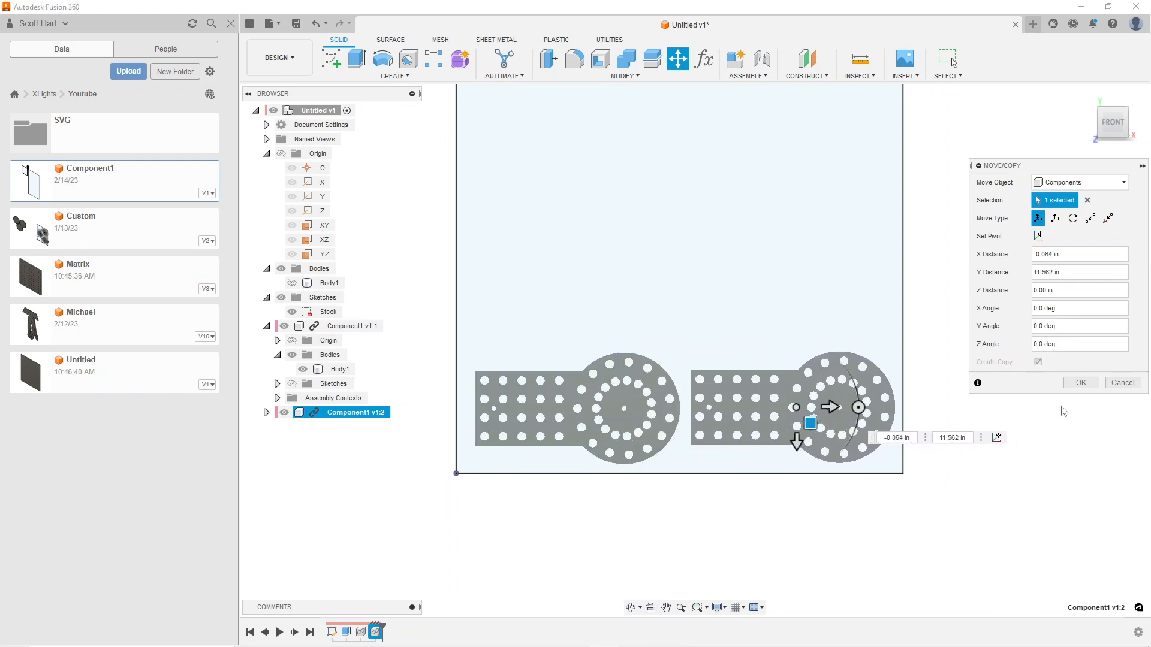
click(1080, 383)
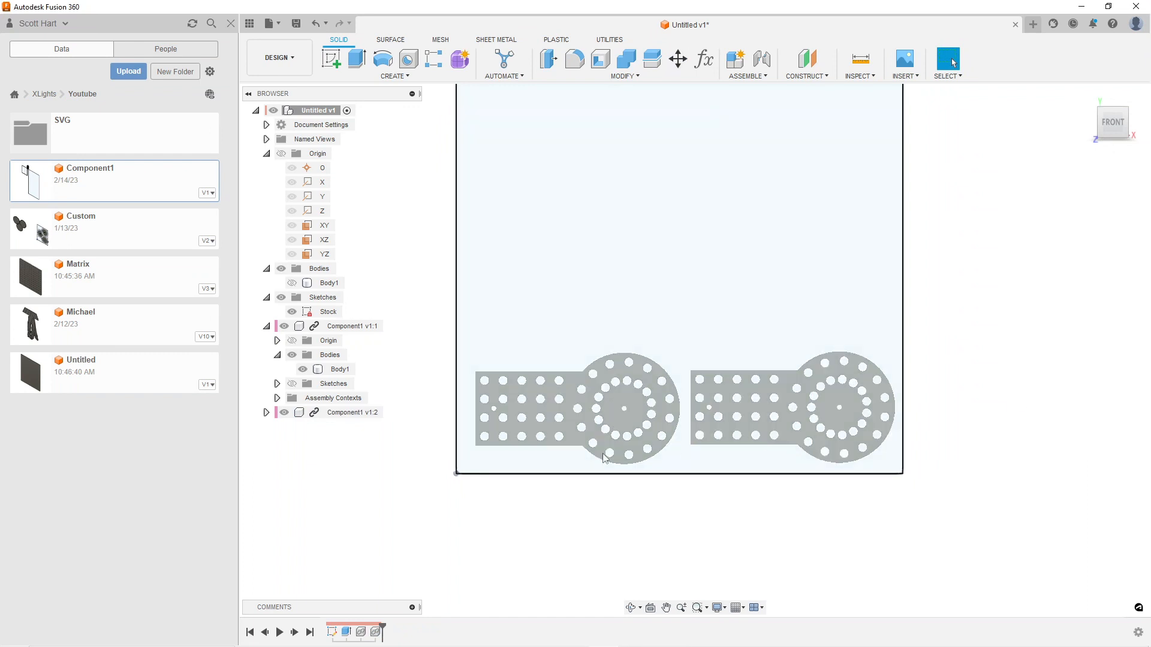
Copy both Component1 instances together to form a second row above them, offset about X -6.59 in and Y 0.093 in
scroll(463, 346, down, 2)
scroll(577, 280, down, 2)
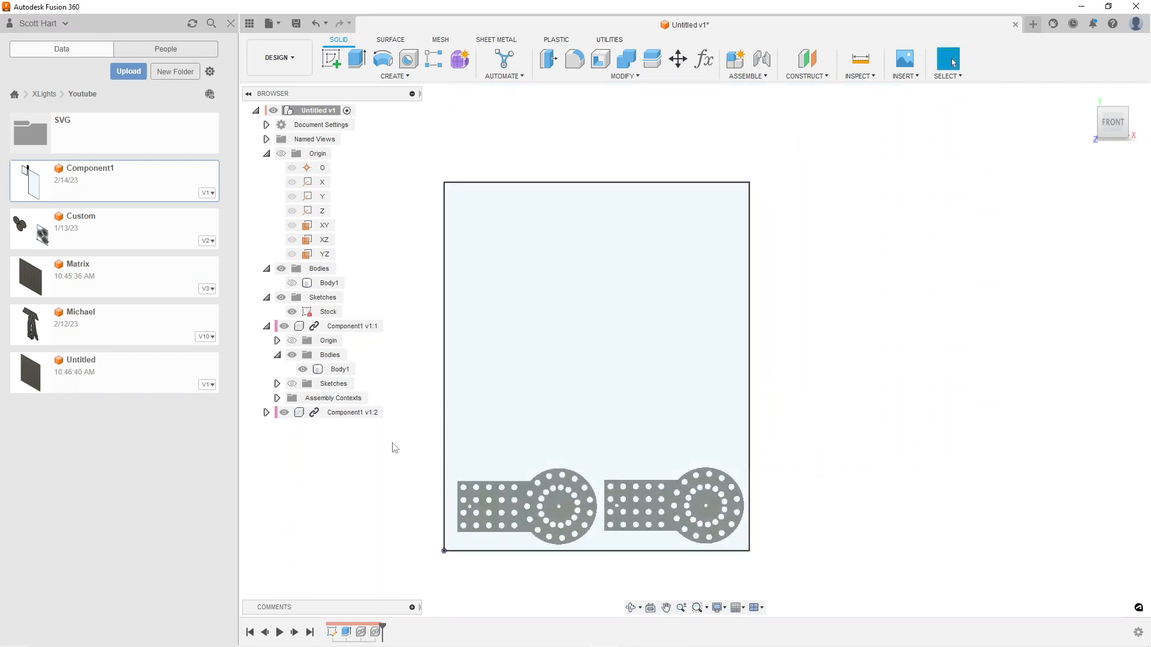
scroll(400, 429, up, 2)
drag(431, 422, 468, 327)
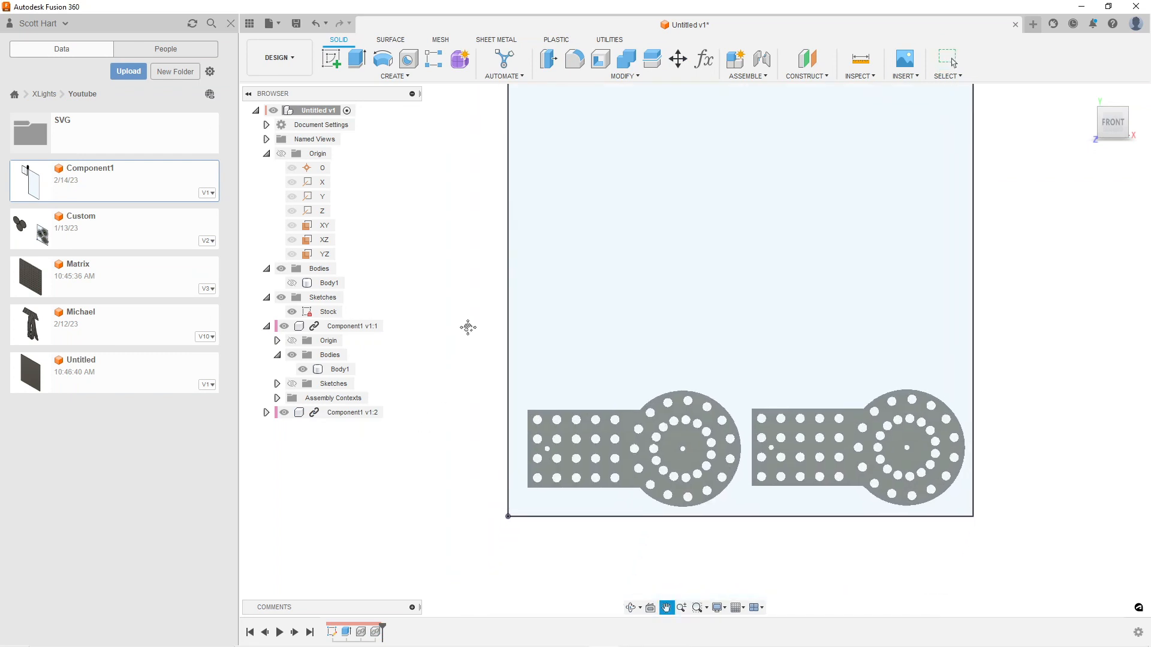
key(Escape)
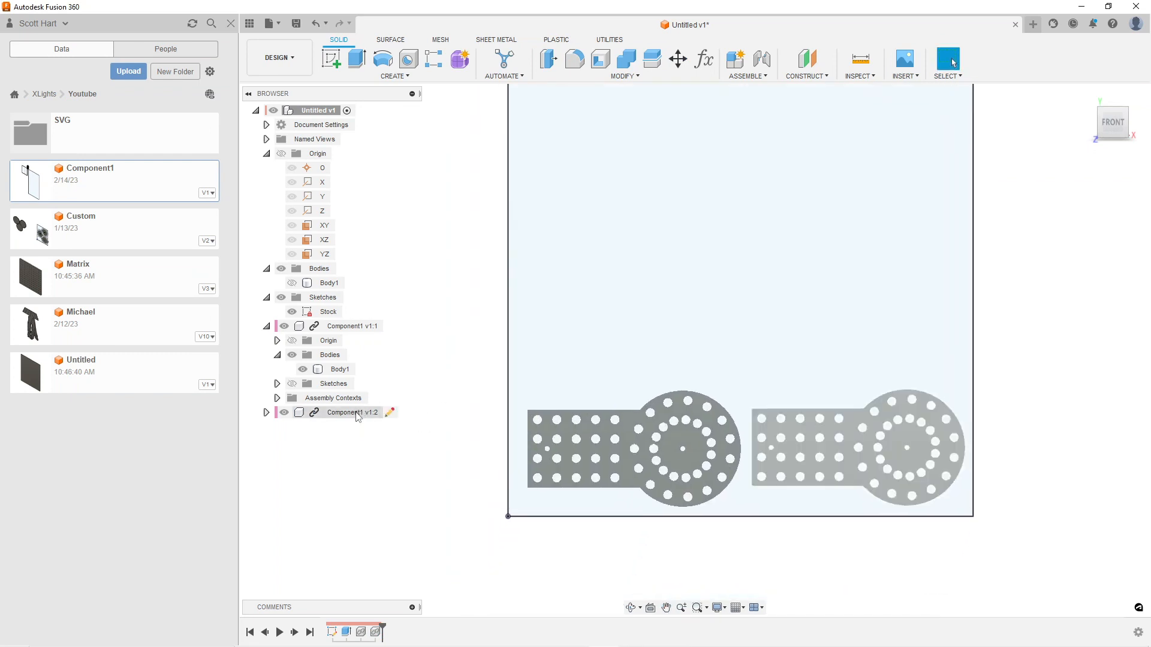
click(356, 414)
ctrl+click(352, 328)
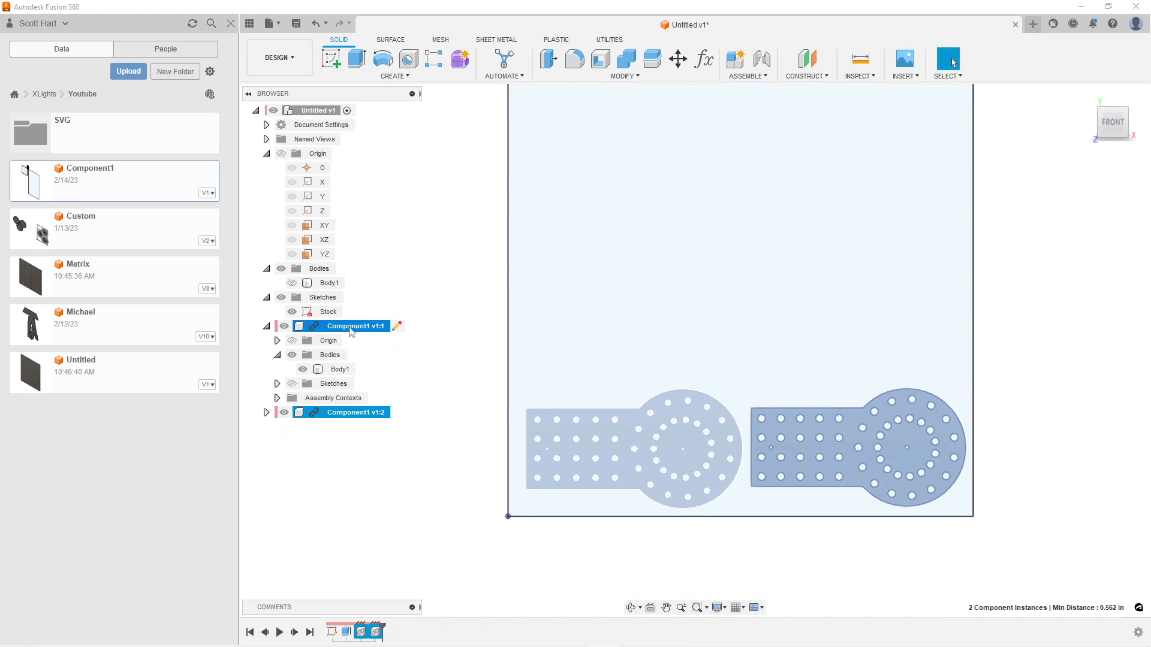
key(m)
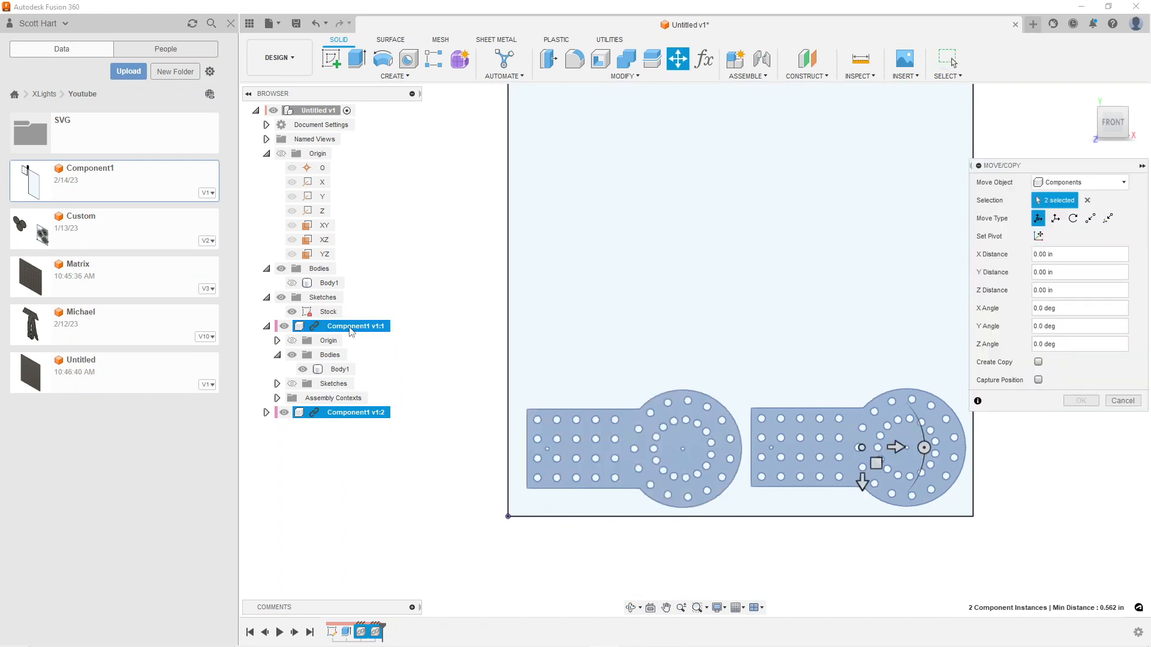
click(1038, 362)
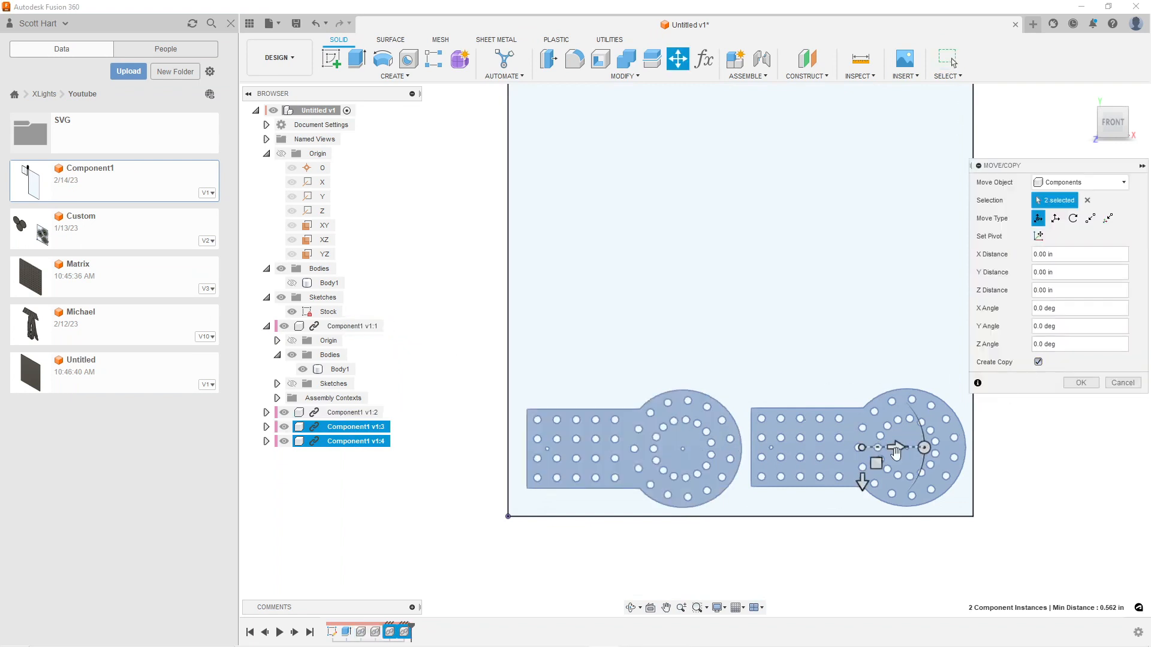
click(875, 460)
drag(874, 449, 879, 337)
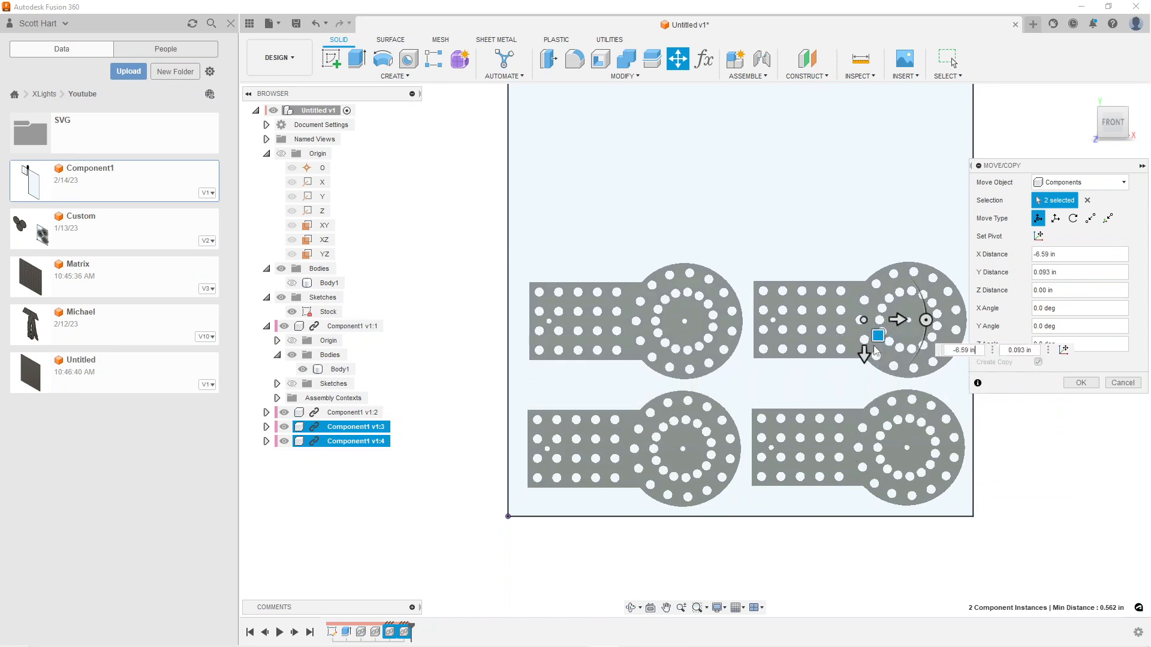
click(1080, 382)
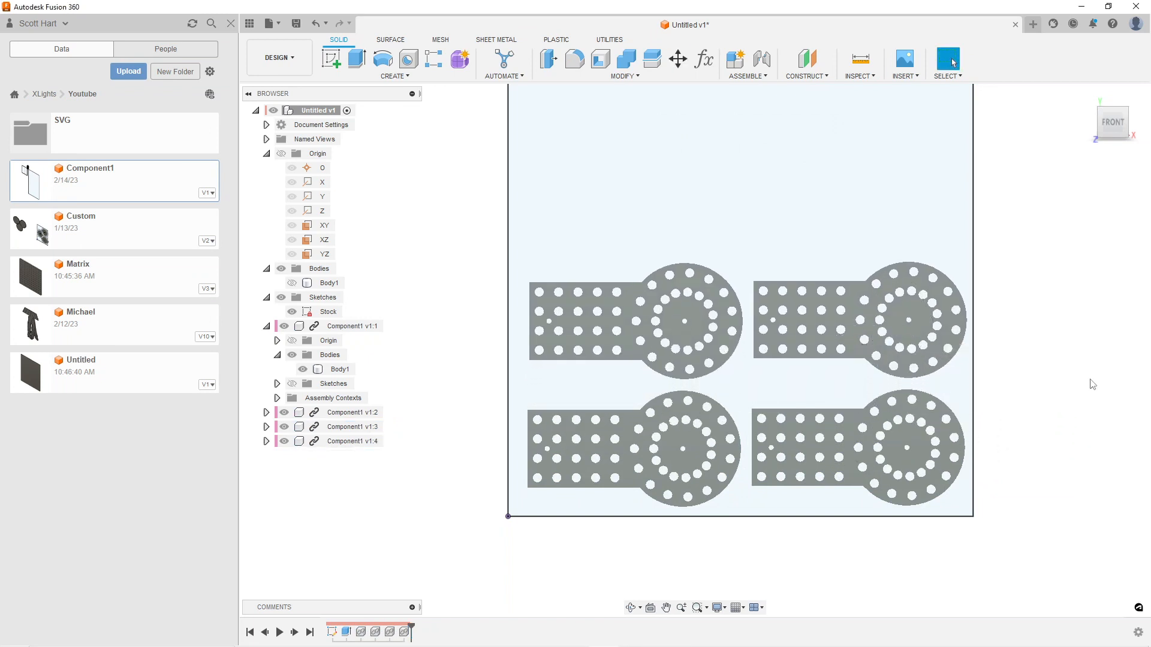
Copy all four Component1 instances together to form two more rows above them, offset about X -12.963 in and Y -0.371 in
click(360, 327)
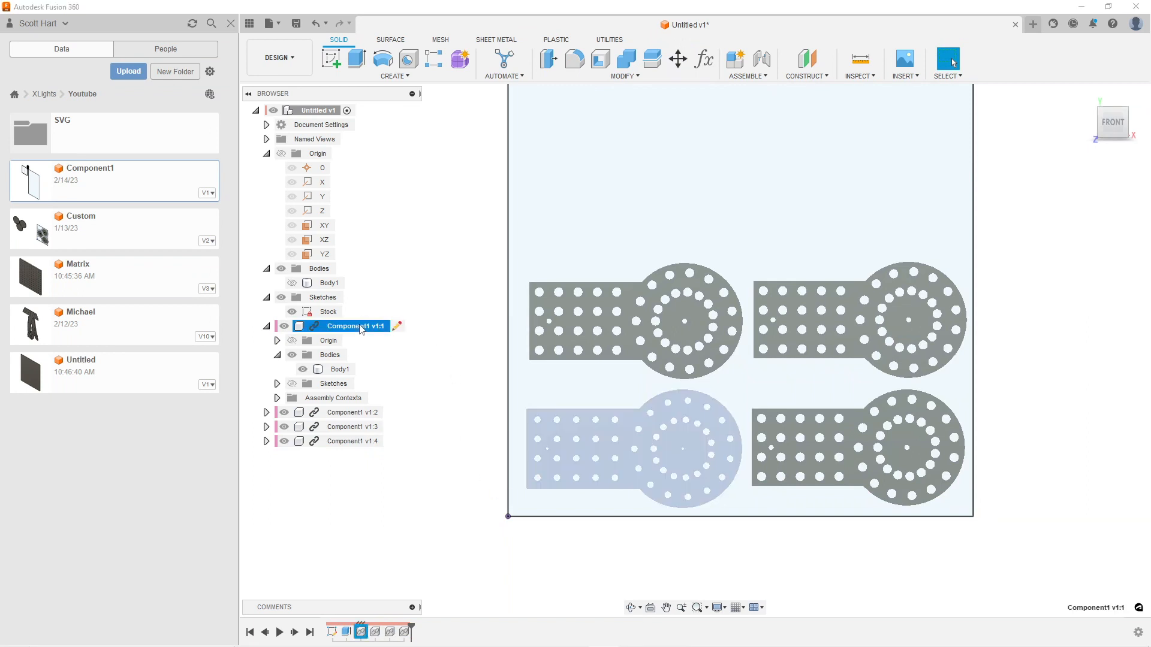
click(266, 327)
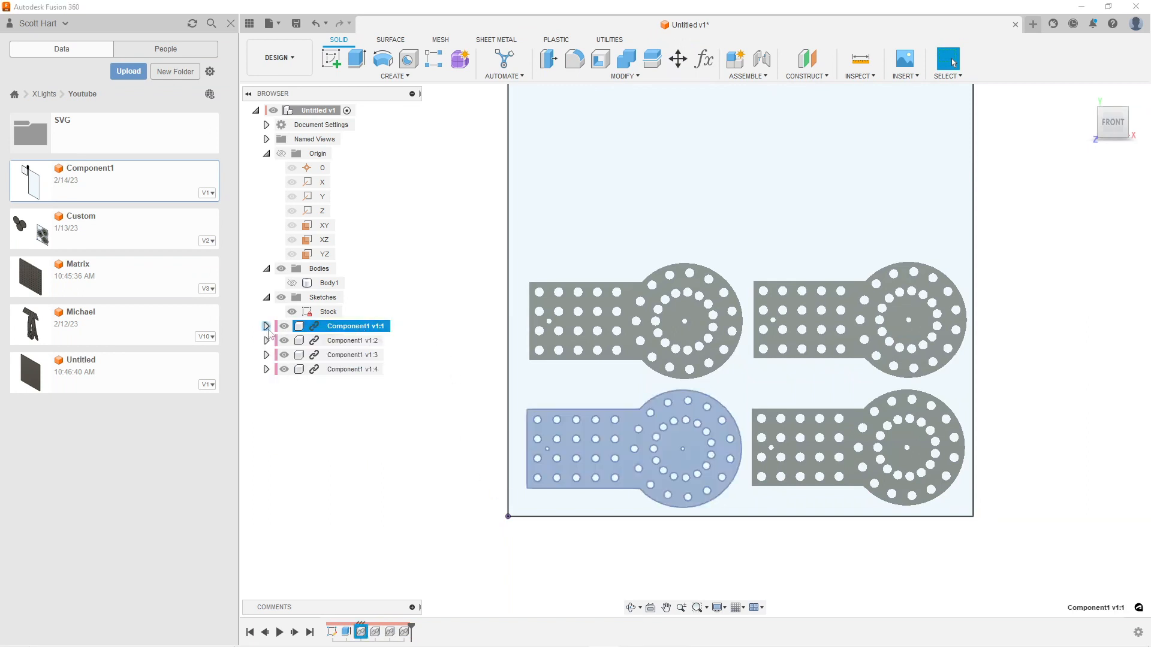
ctrl+click(352, 340)
ctrl+click(347, 355)
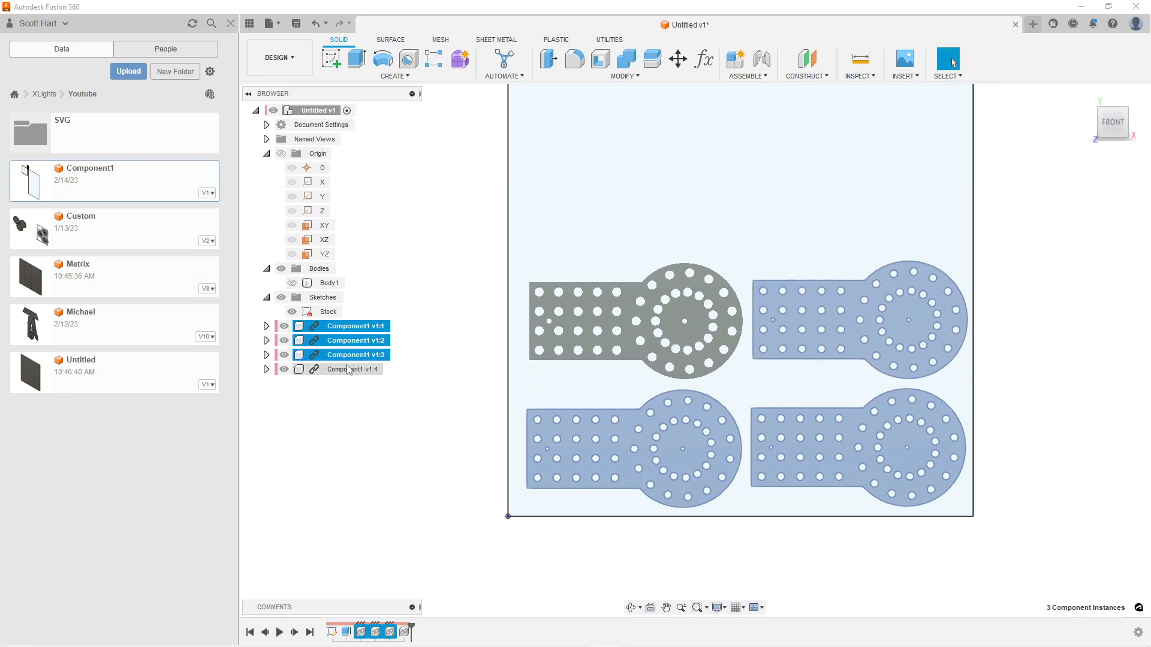
ctrl+click(350, 369)
key(ctrl+c)
key(ctrl+v)
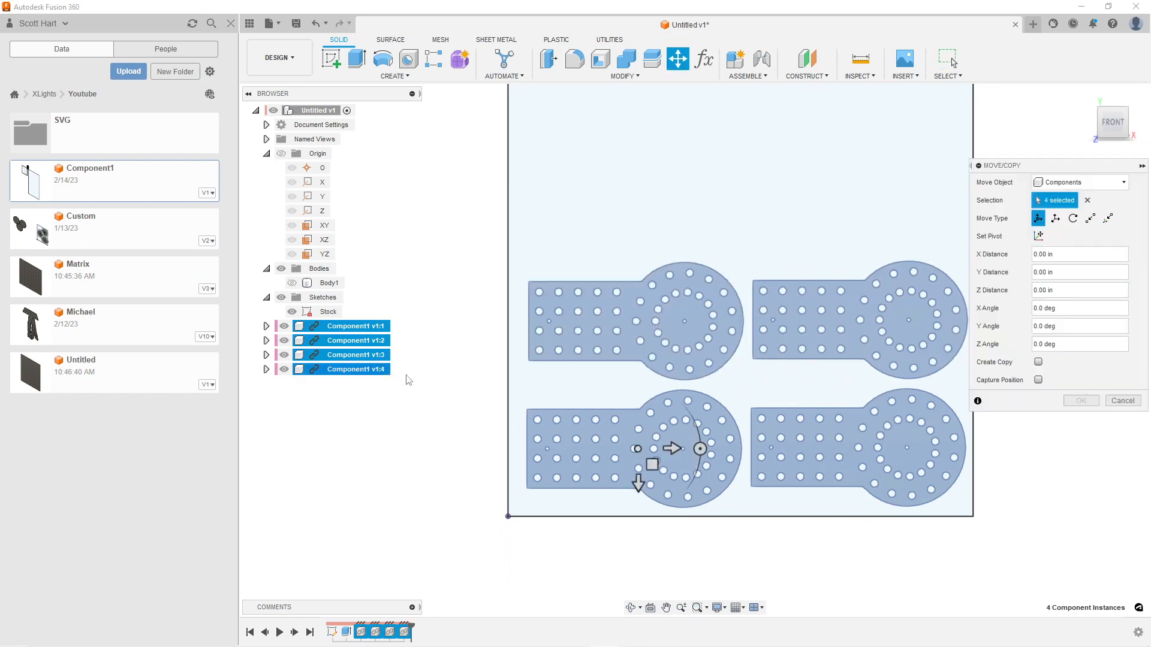
middle_drag(849, 384, 796, 483)
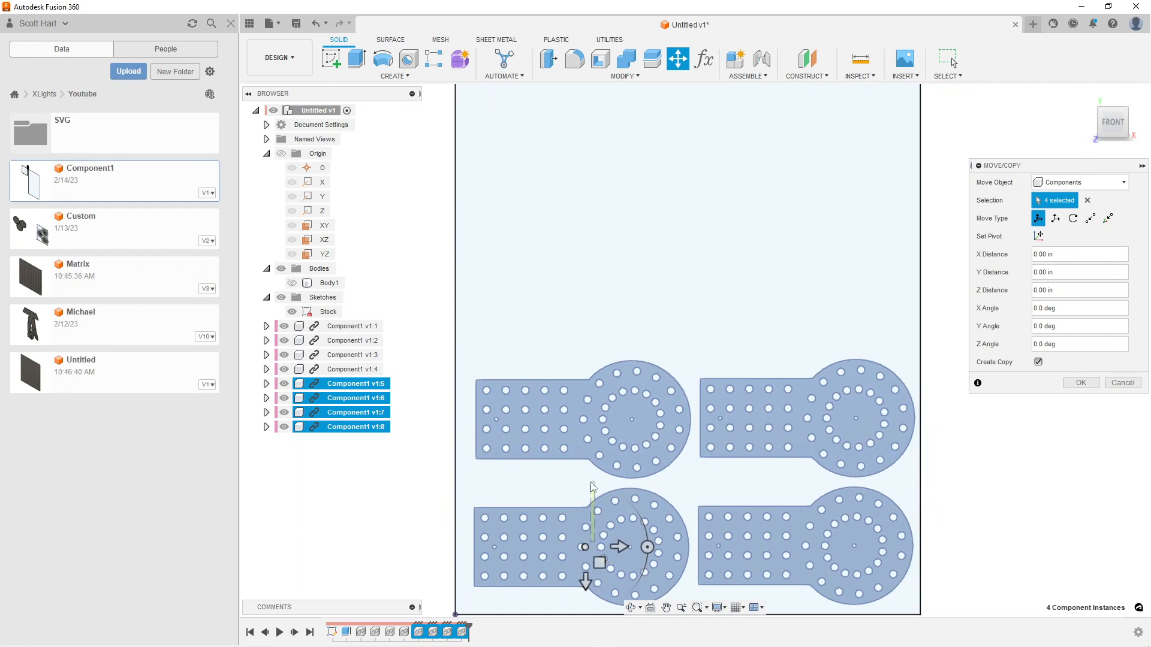
drag(599, 559, 588, 297)
mouse_move(631, 322)
middle_down()
mouse_move(597, 474)
mouse_move(625, 315)
middle_up()
scroll(596, 469, down, 2)
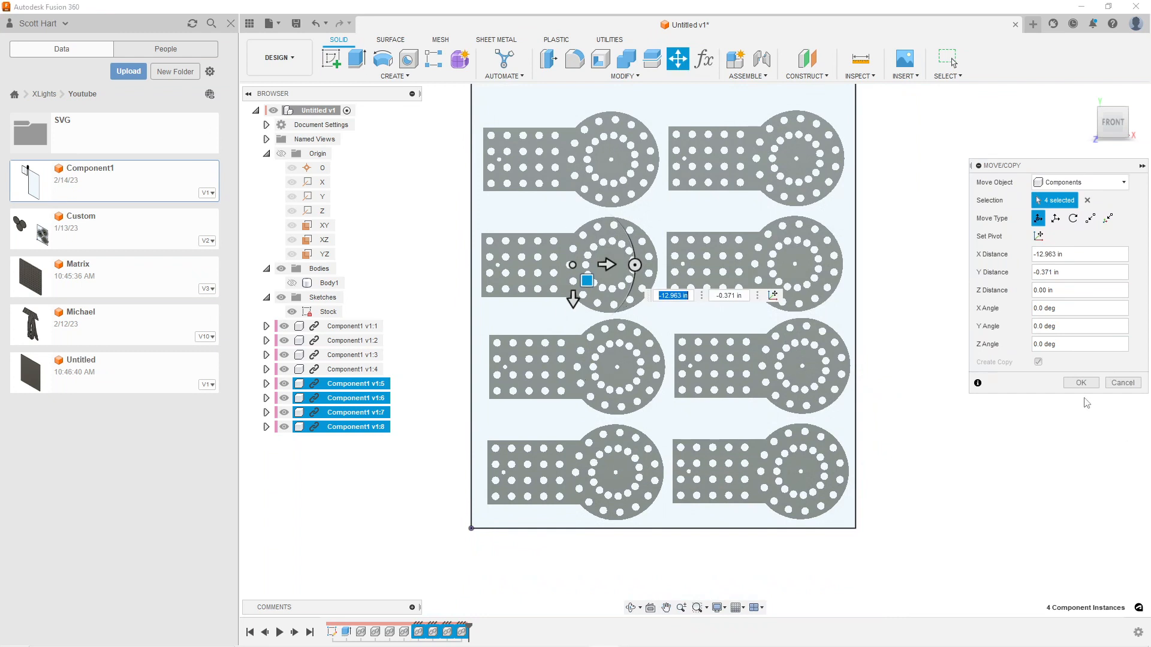
click(1081, 383)
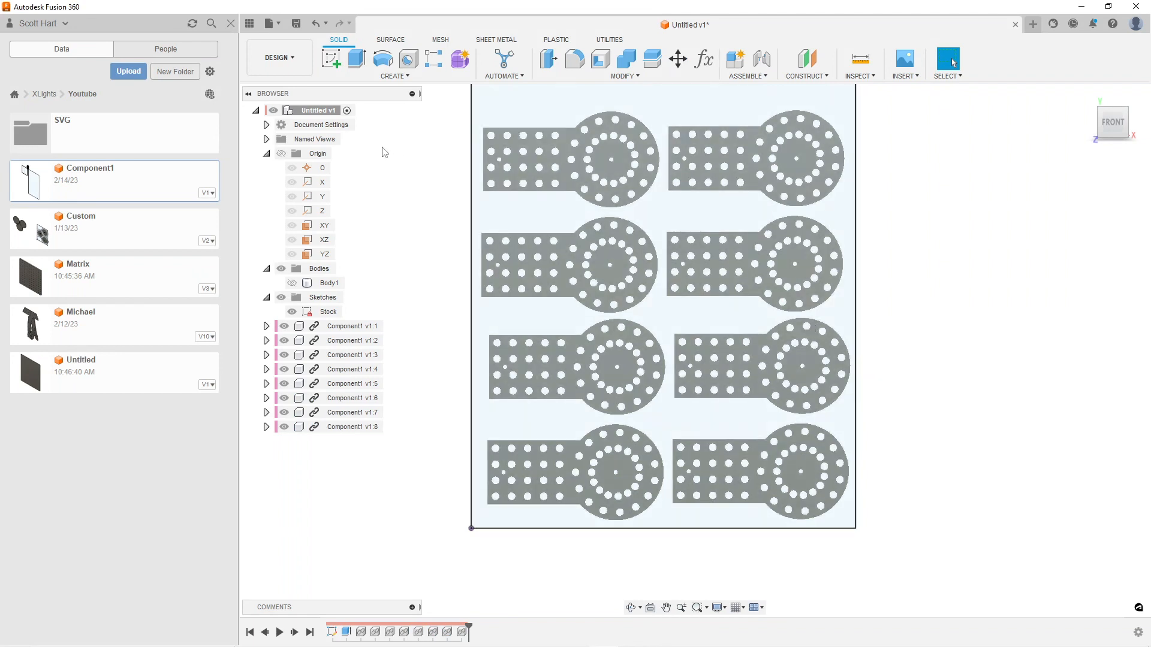
Save the eight-part layout as a new version with the description User Saved
key(ctrl+s)
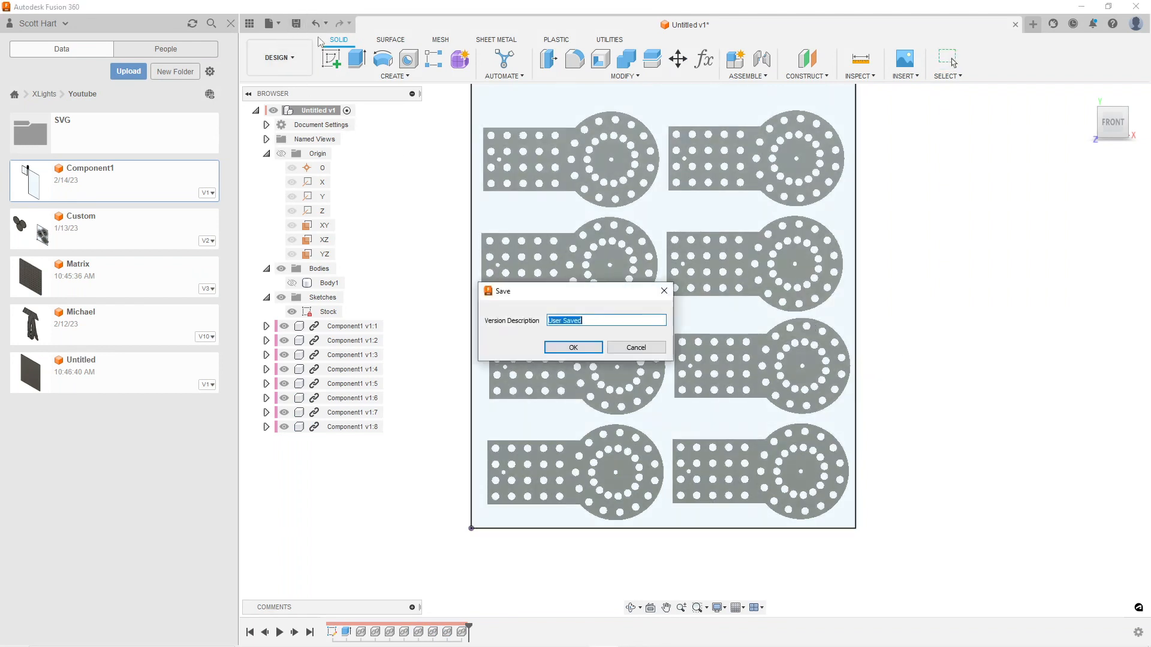
click(587, 346)
click(290, 60)
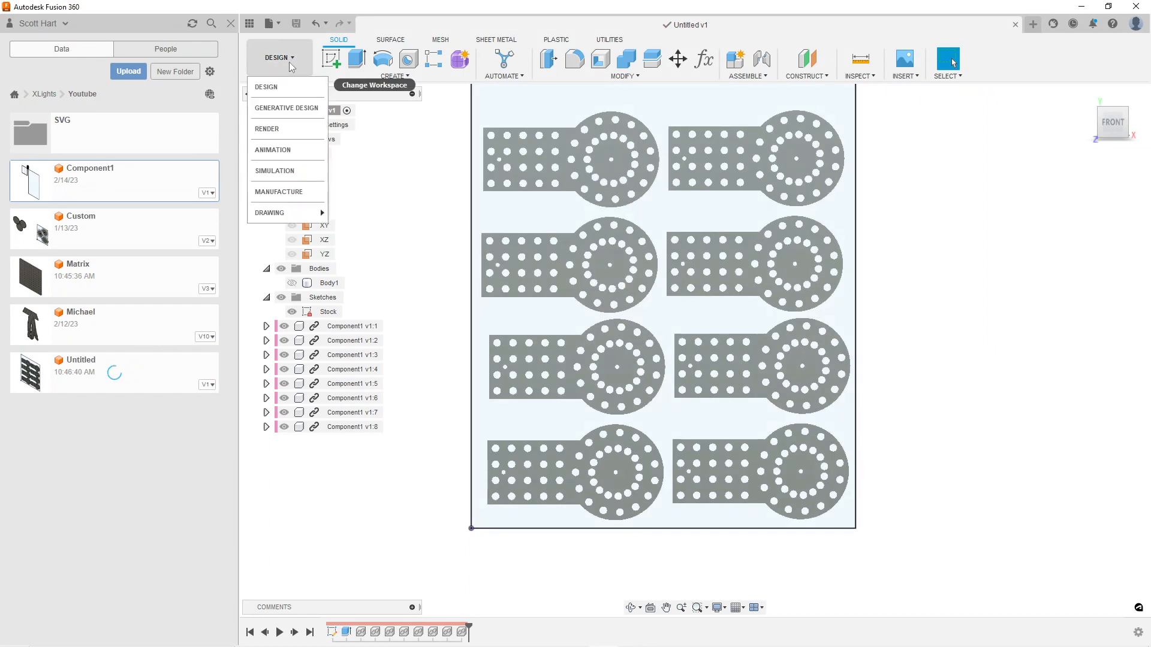
click(278, 192)
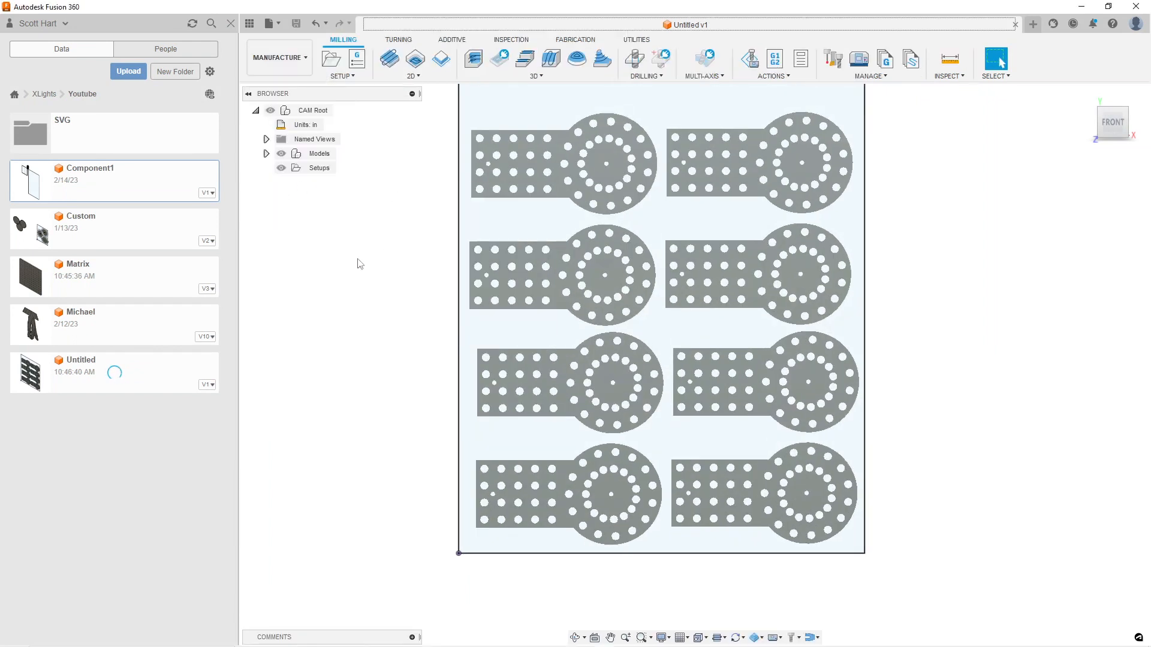
right_click(302, 171)
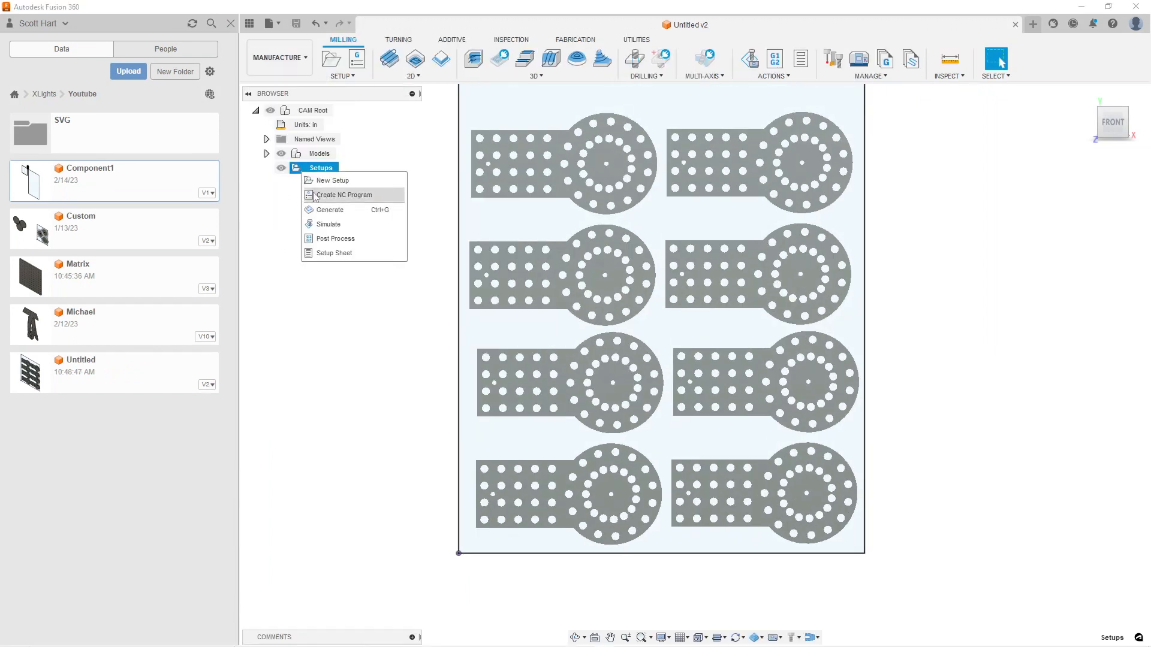
click(302, 63)
click(294, 91)
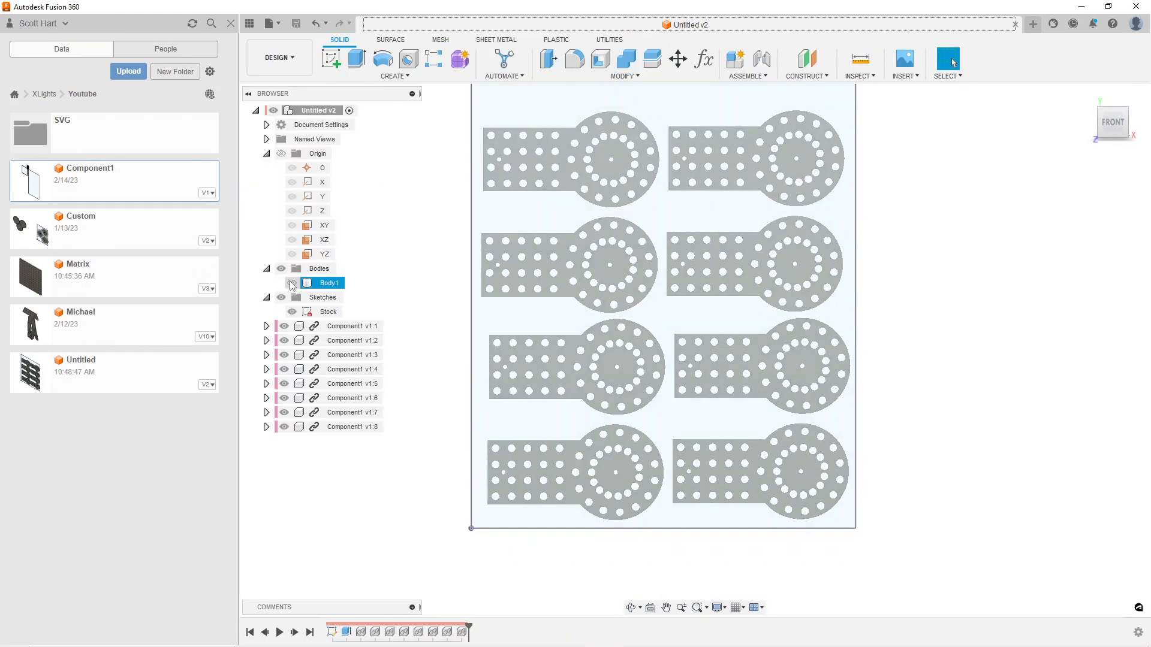
Show the hidden stock body Body1 and rename it Stock\
click(292, 283)
click(326, 283)
right_click(326, 284)
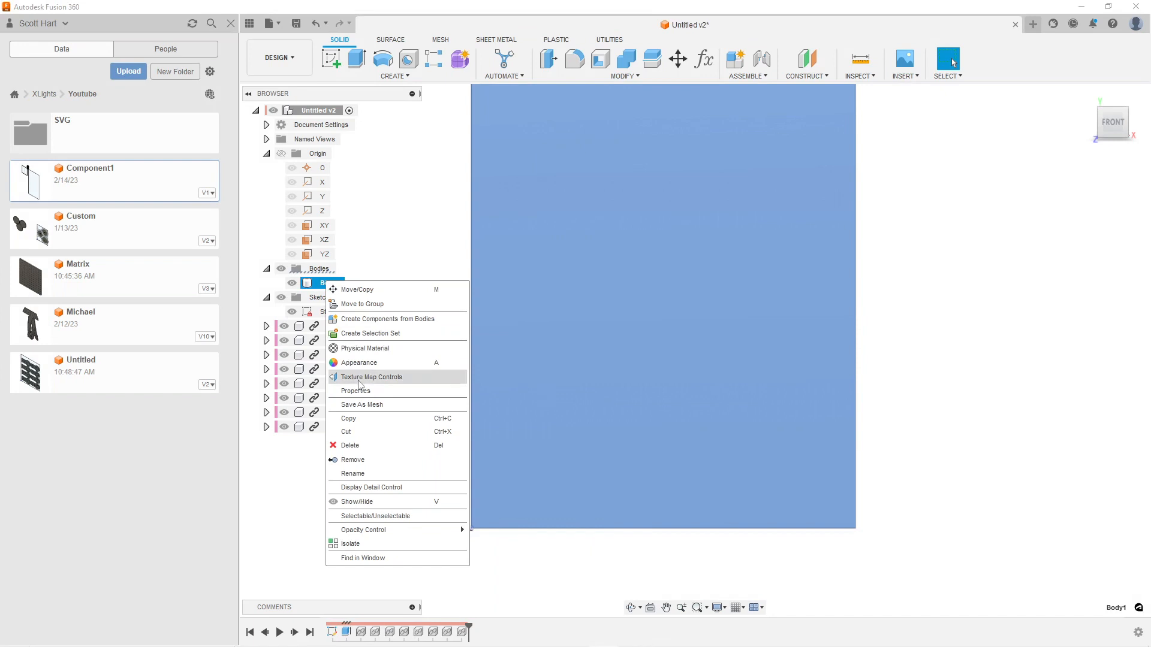
click(377, 475)
text(Stock\)
key(Return)
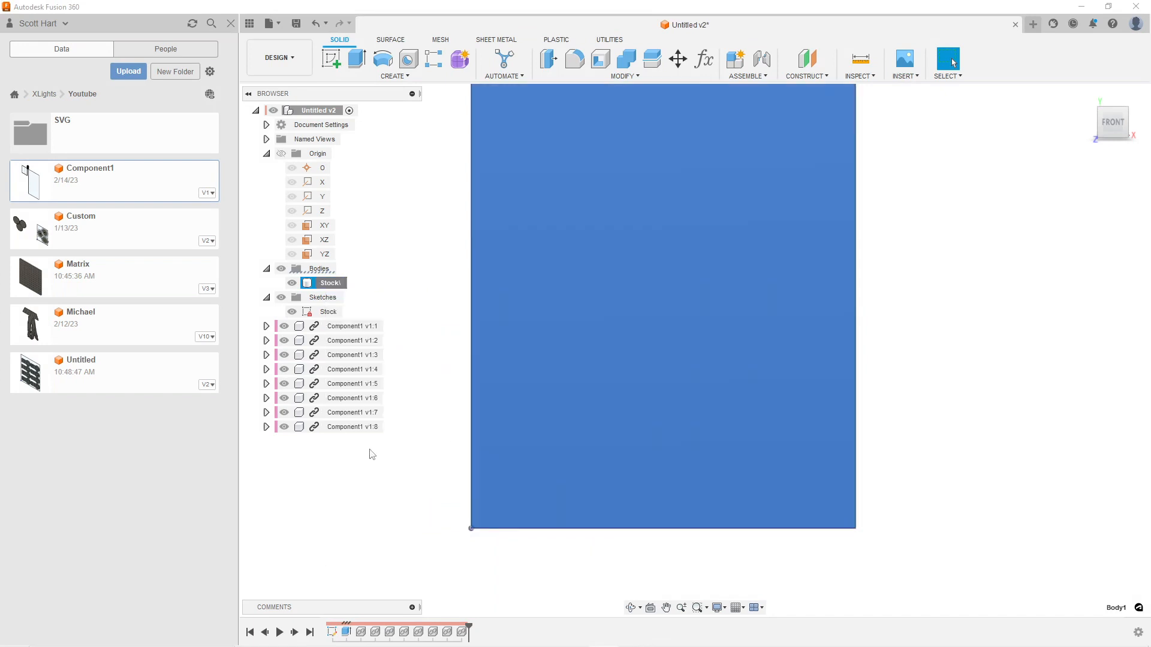
click(412, 286)
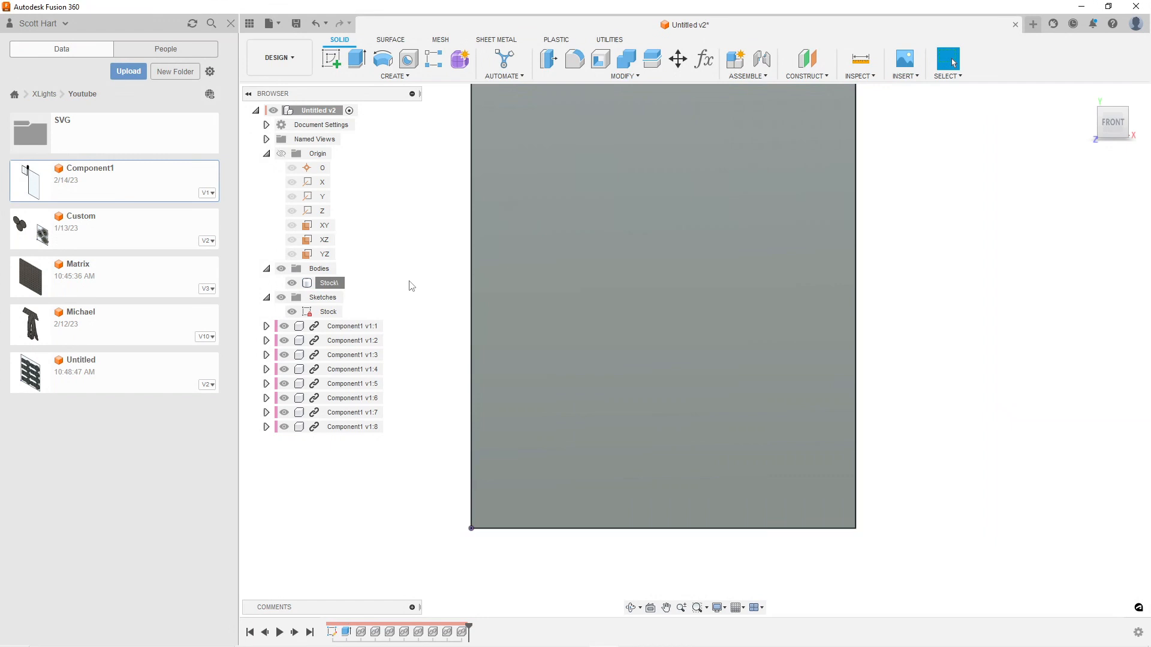
Switch to the Manufacture workspace and create a new milling setup
click(302, 67)
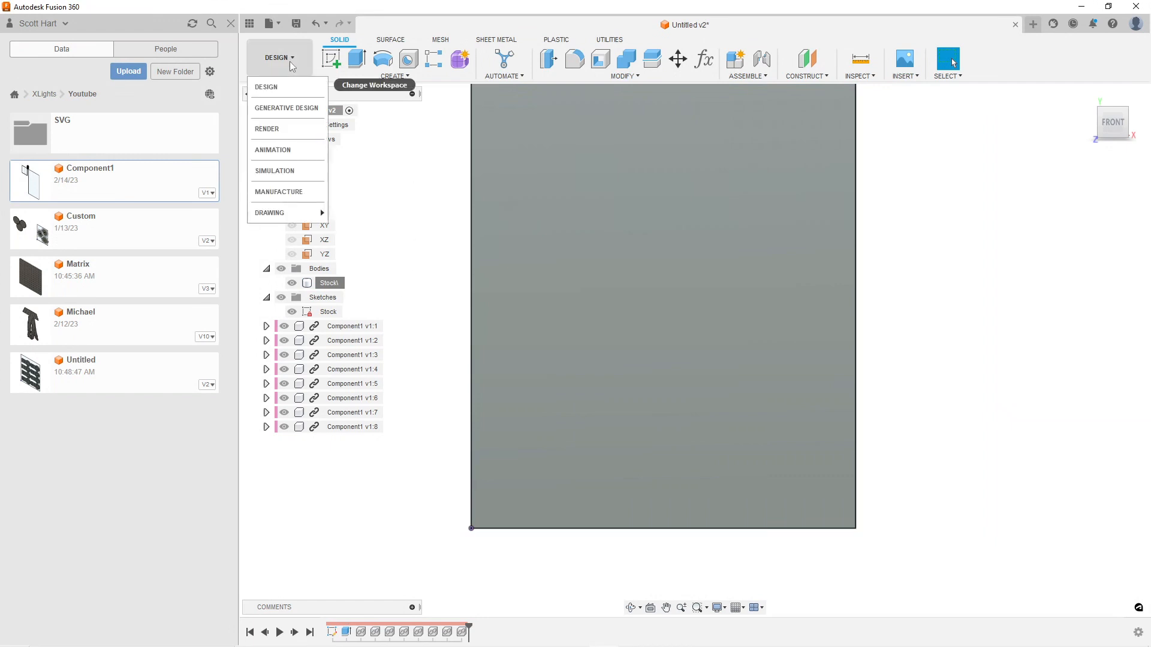
click(282, 192)
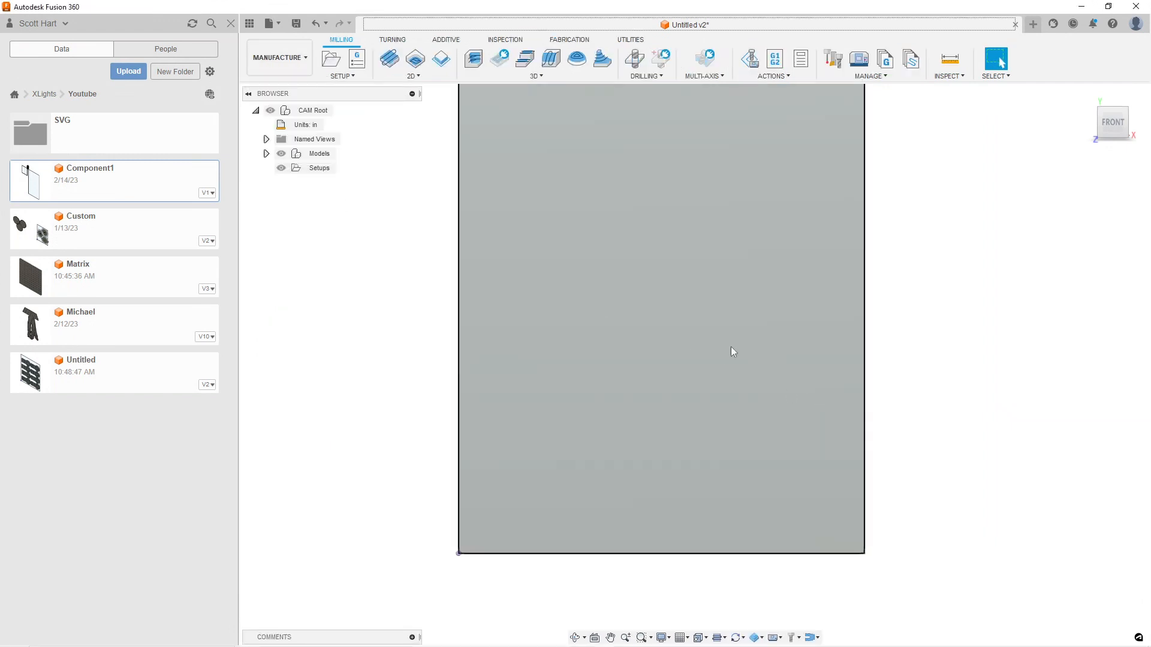
right_click(318, 170)
click(340, 175)
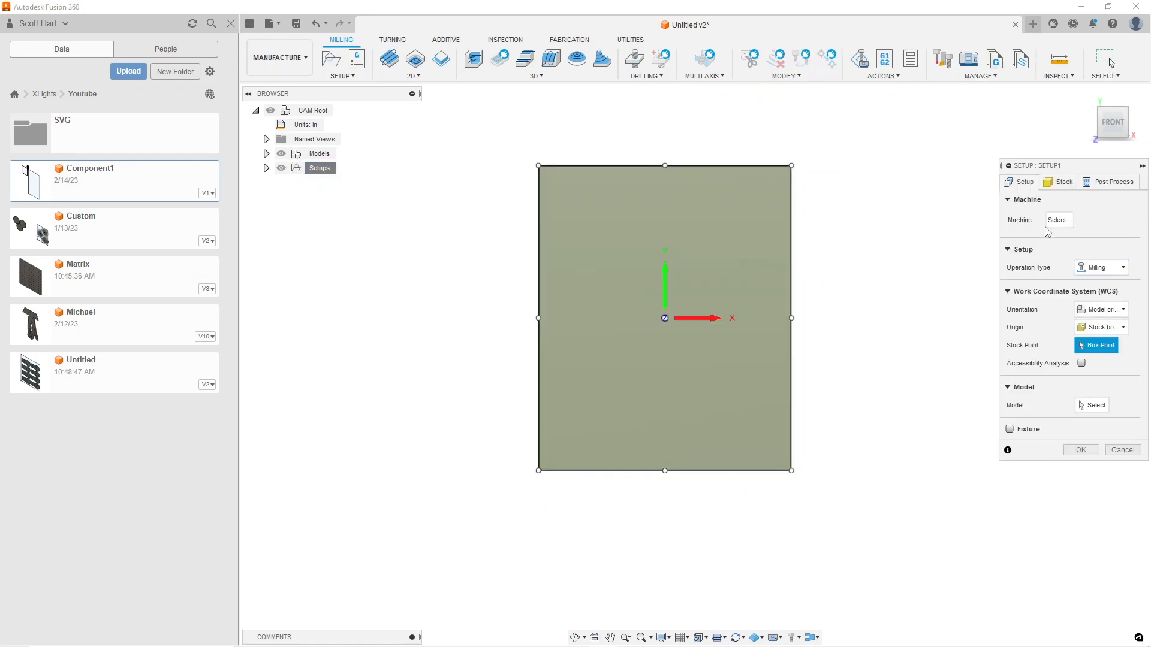
Set the setup's stock mode to From solid and choose the Stock\ body as the stock solid
click(1059, 182)
click(1102, 217)
click(1106, 312)
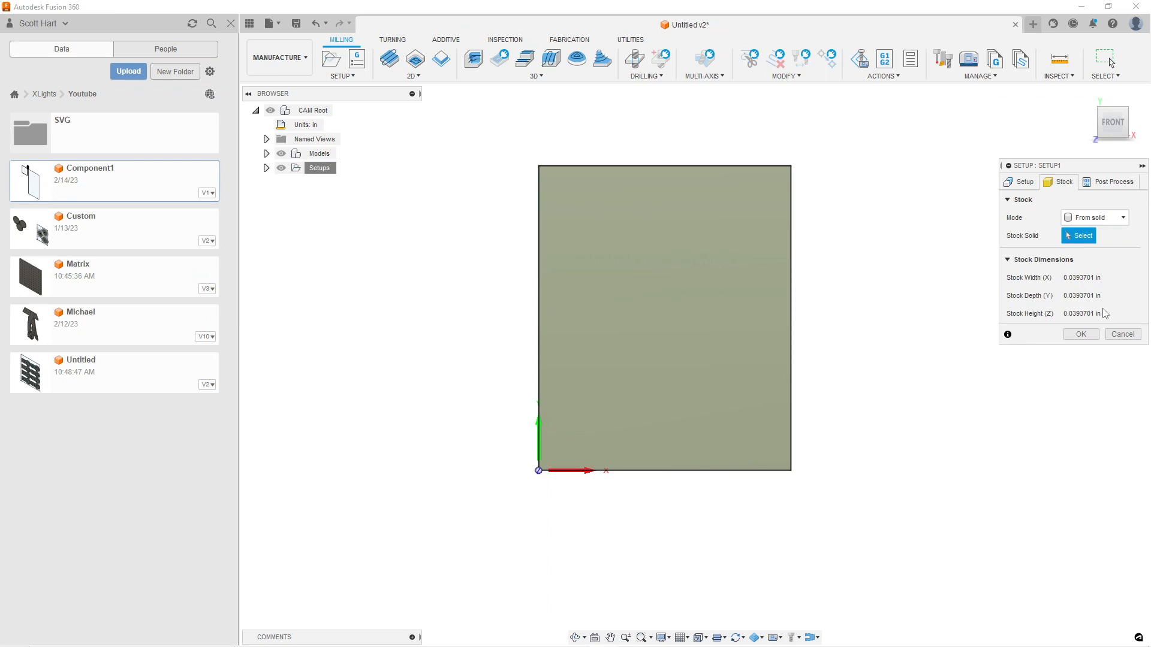
click(266, 168)
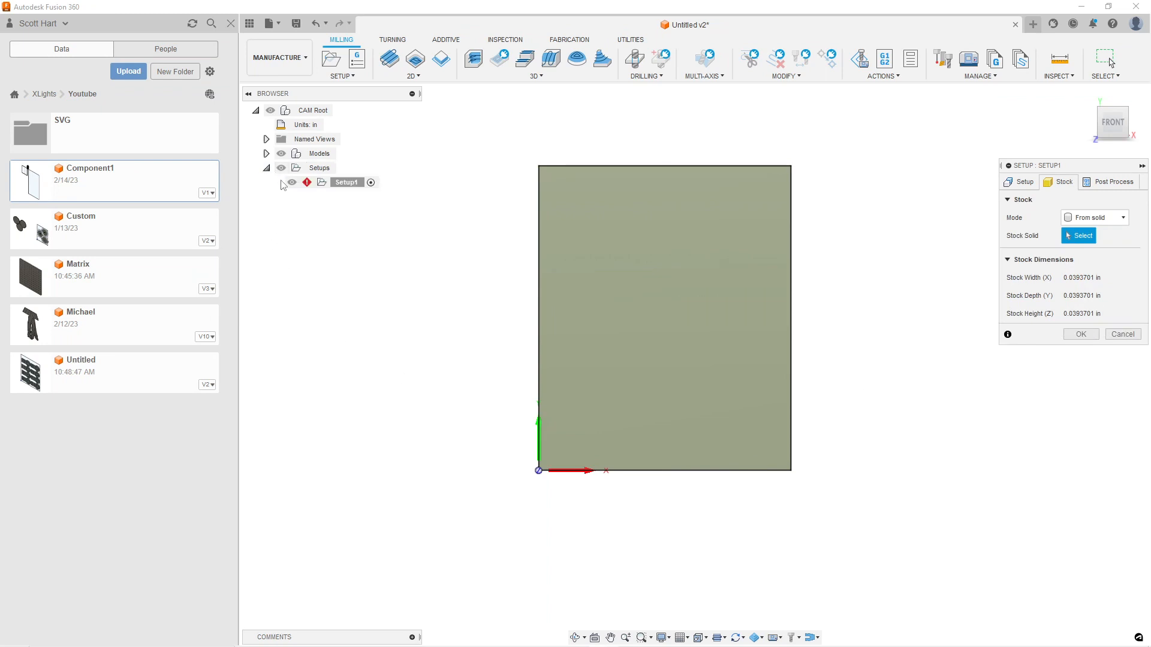
click(289, 183)
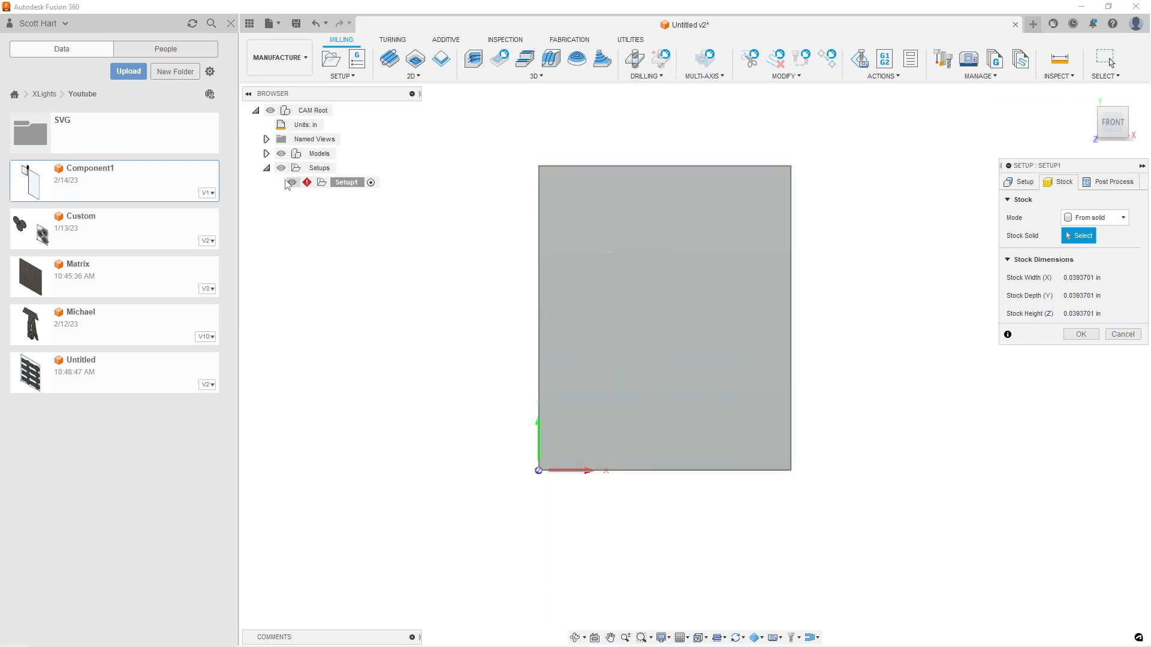
click(266, 154)
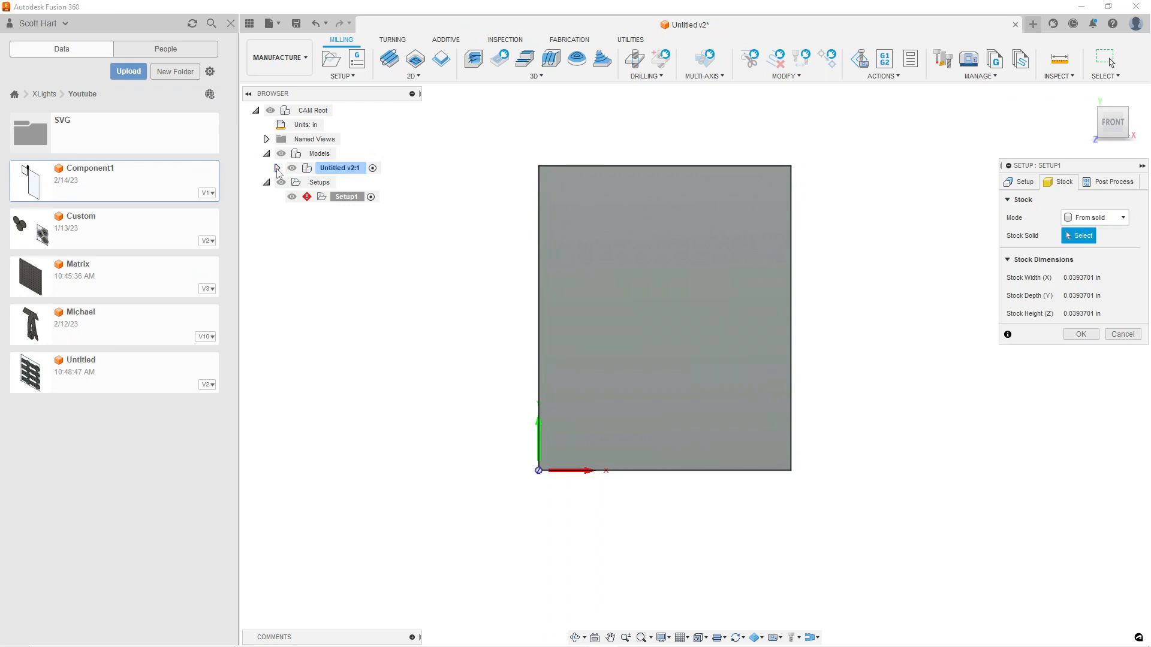
click(277, 167)
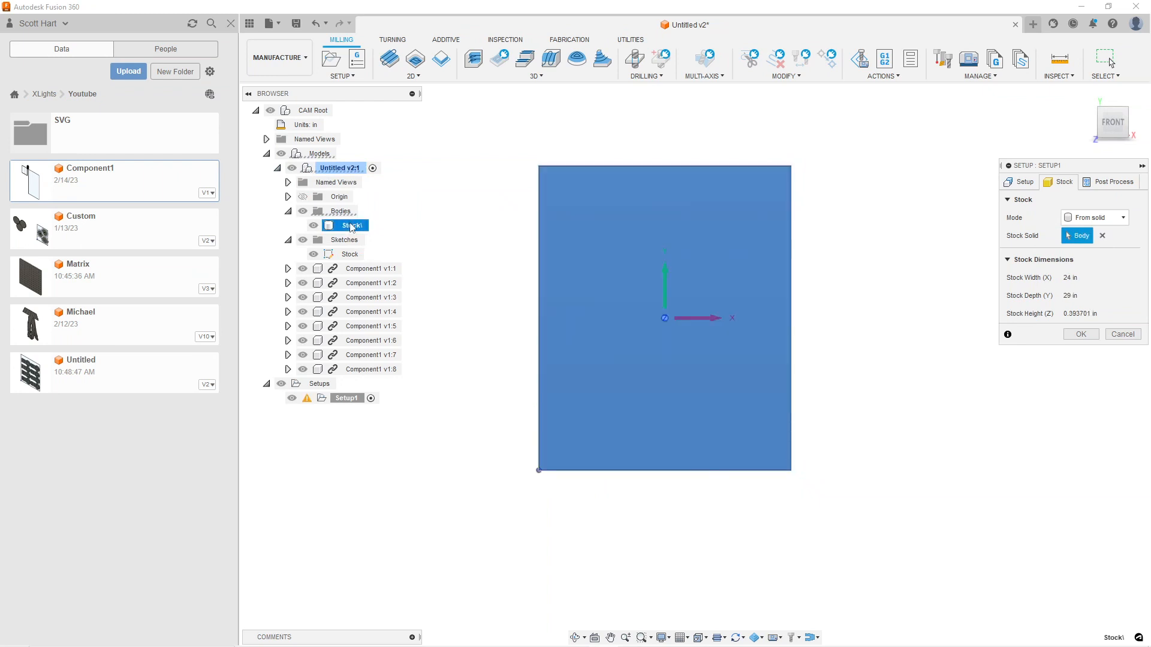
Set the origin of the setup's work coordinate system to Selected point
click(1022, 182)
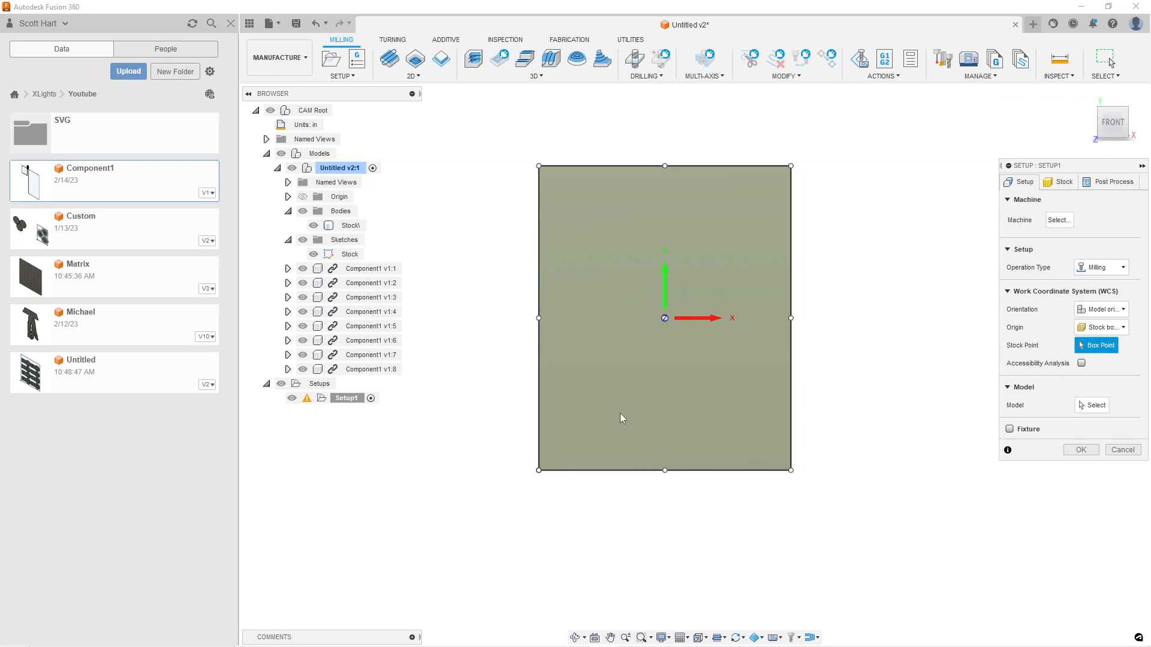
shift+middle_drag(614, 412, 632, 400)
scroll(557, 447, up, 5)
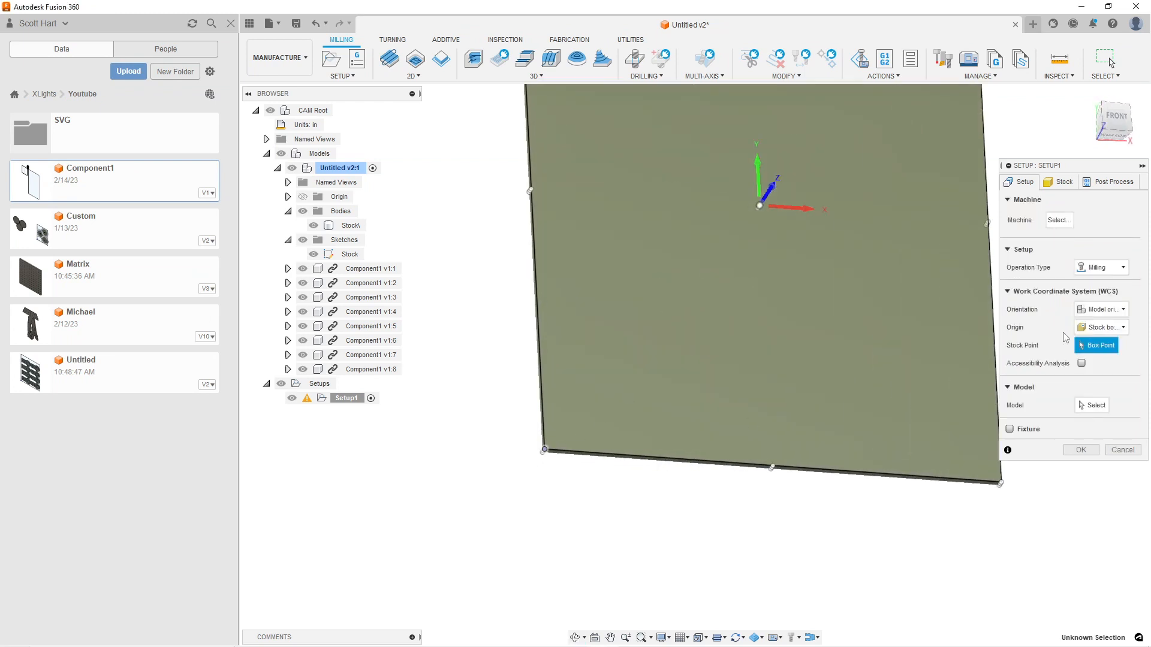
click(1119, 331)
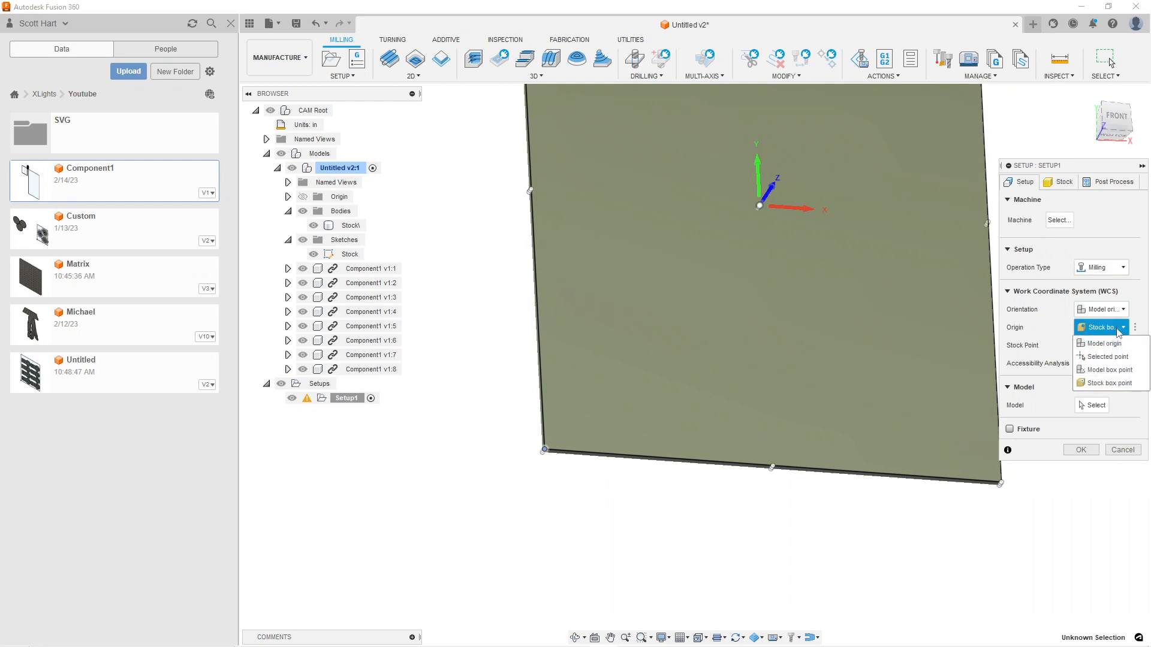
click(1130, 357)
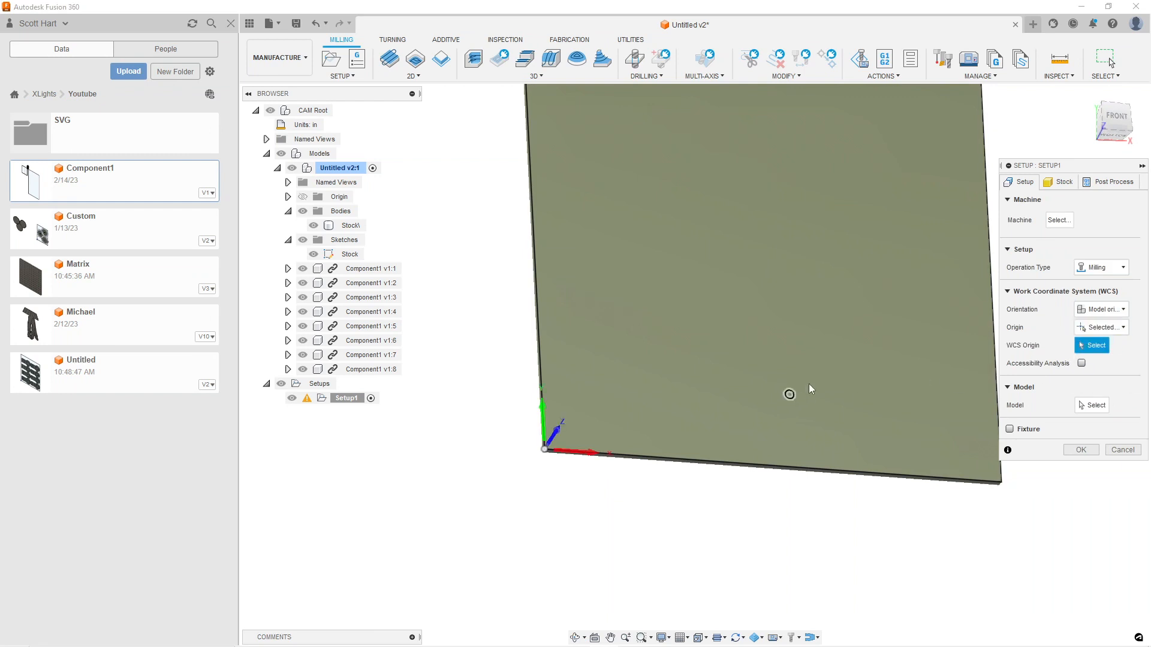
Select all eight Component1 instances as the setup's model and complete the setup
scroll(958, 369, down, 3)
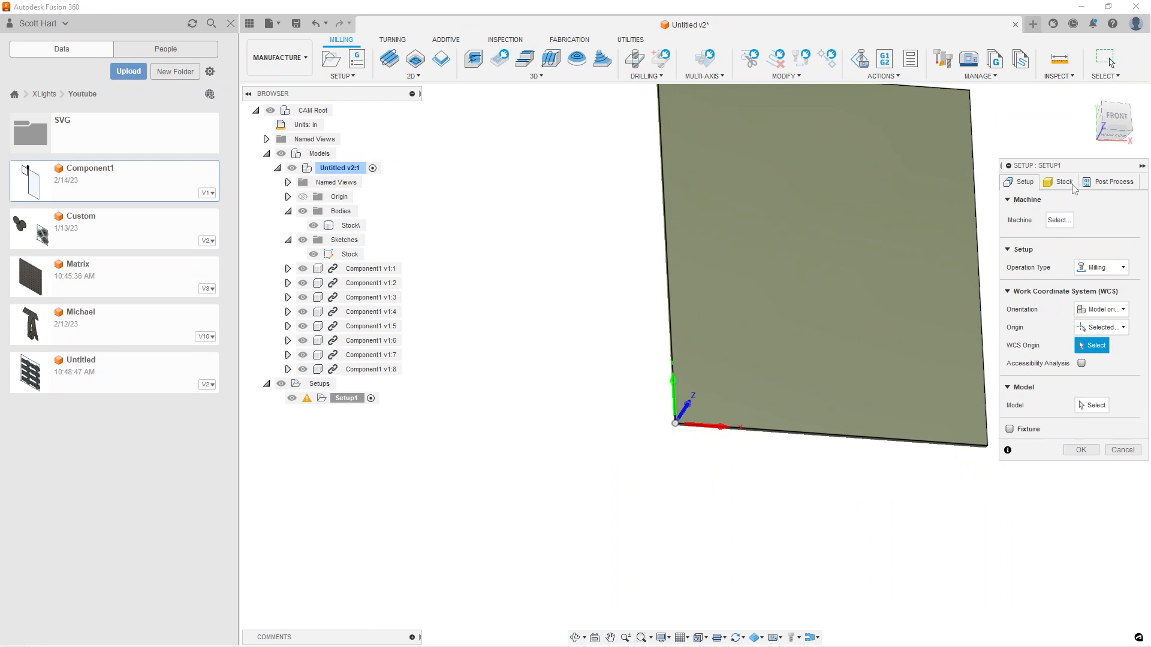
click(1091, 405)
click(355, 269)
click(360, 282)
click(364, 298)
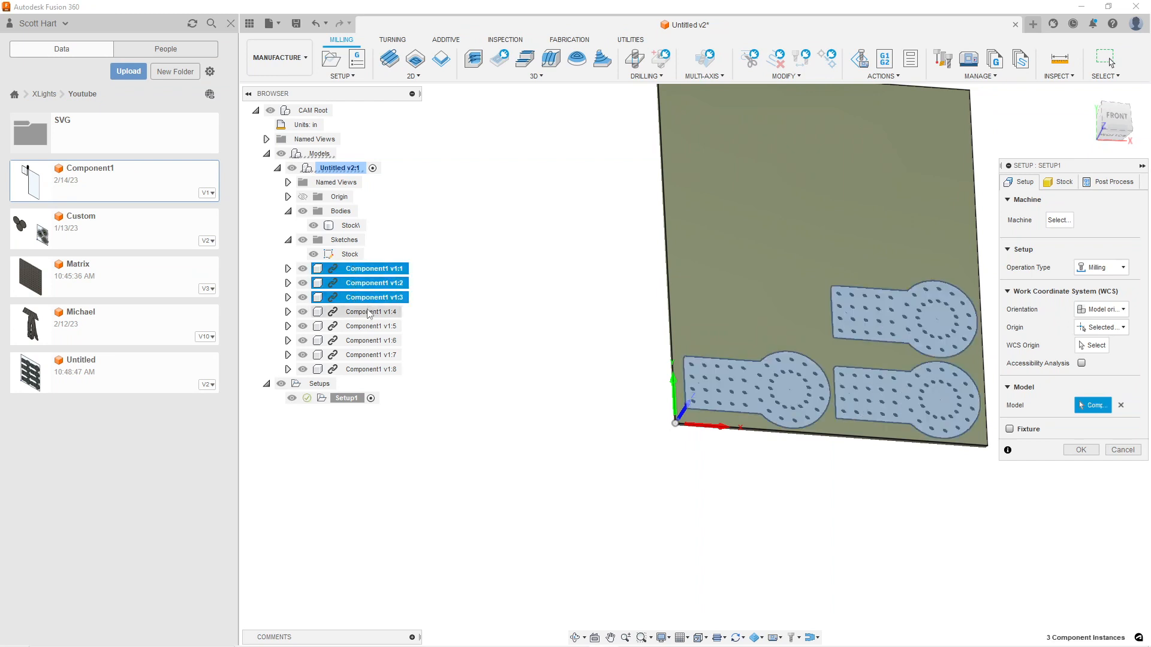
click(368, 312)
click(368, 326)
click(367, 341)
click(367, 355)
click(368, 369)
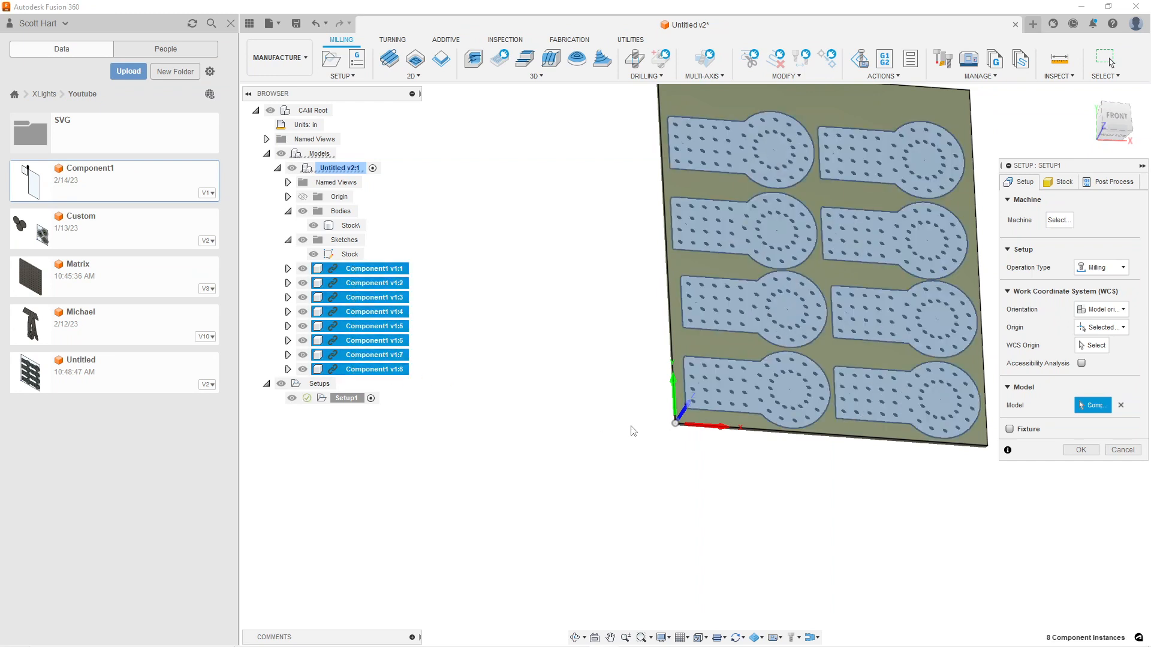
click(1081, 450)
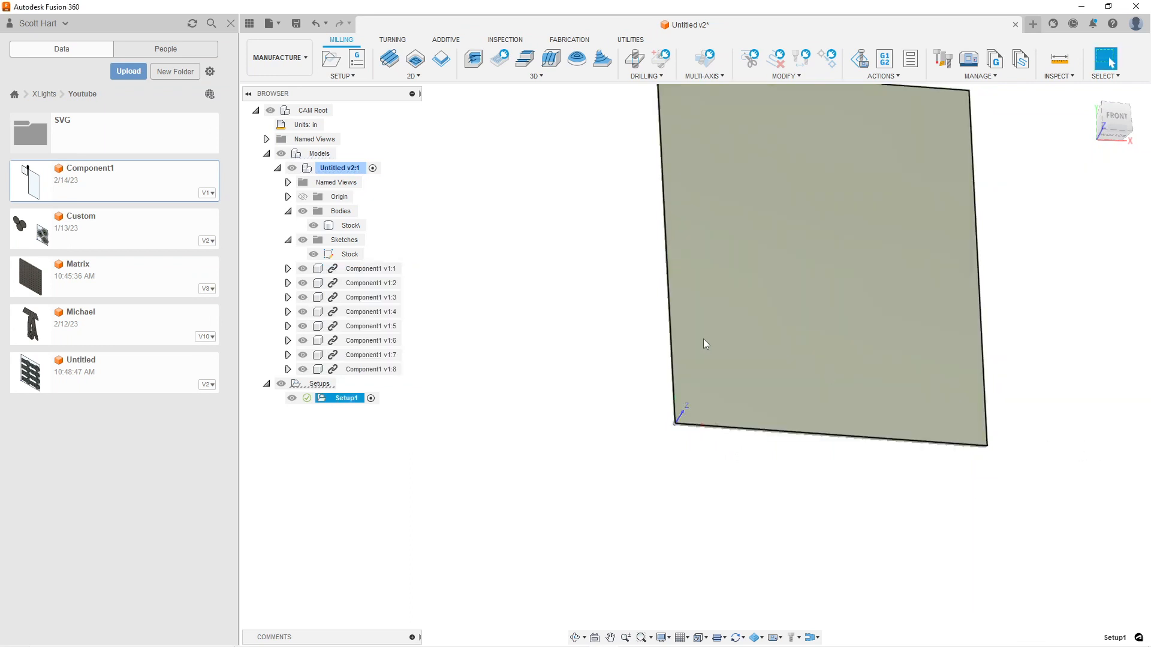
Add a 2D Contour operation to the new setup from a saved template
middle_drag(785, 270, 677, 363)
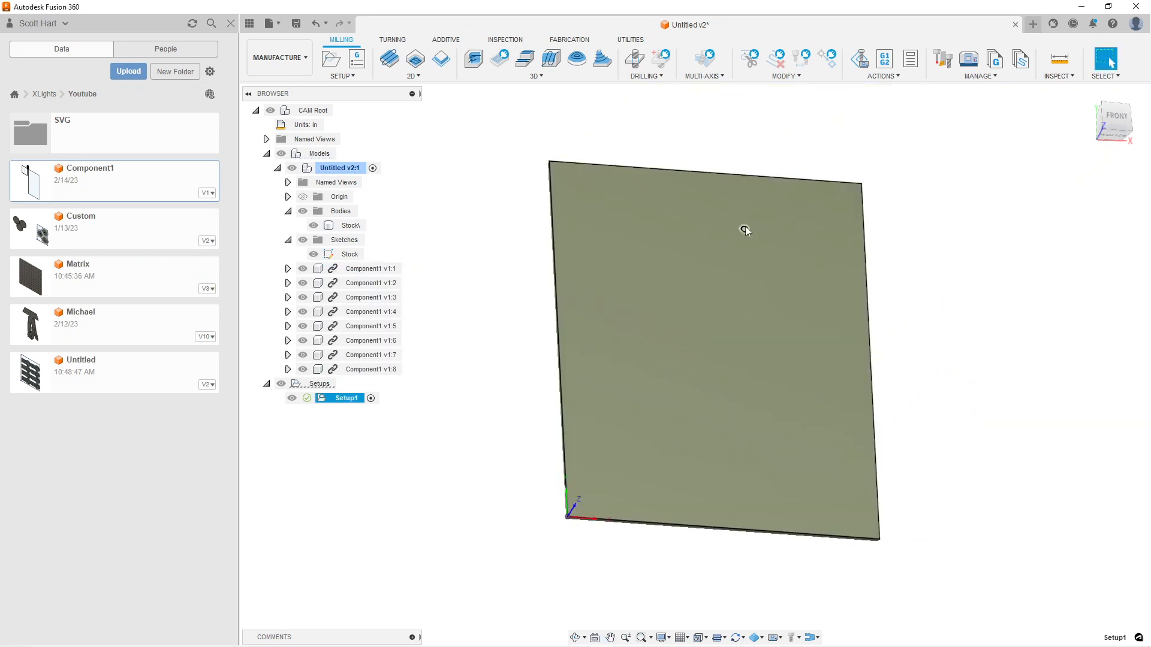
right_click(333, 403)
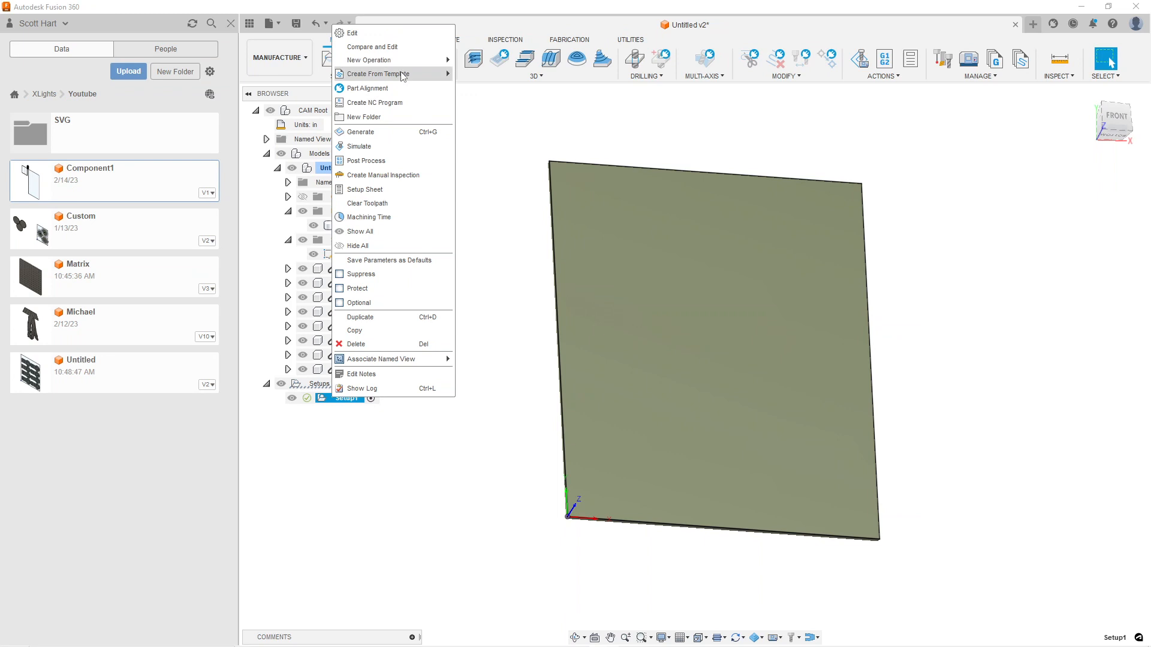
mouse_move(405, 75)
click(580, 89)
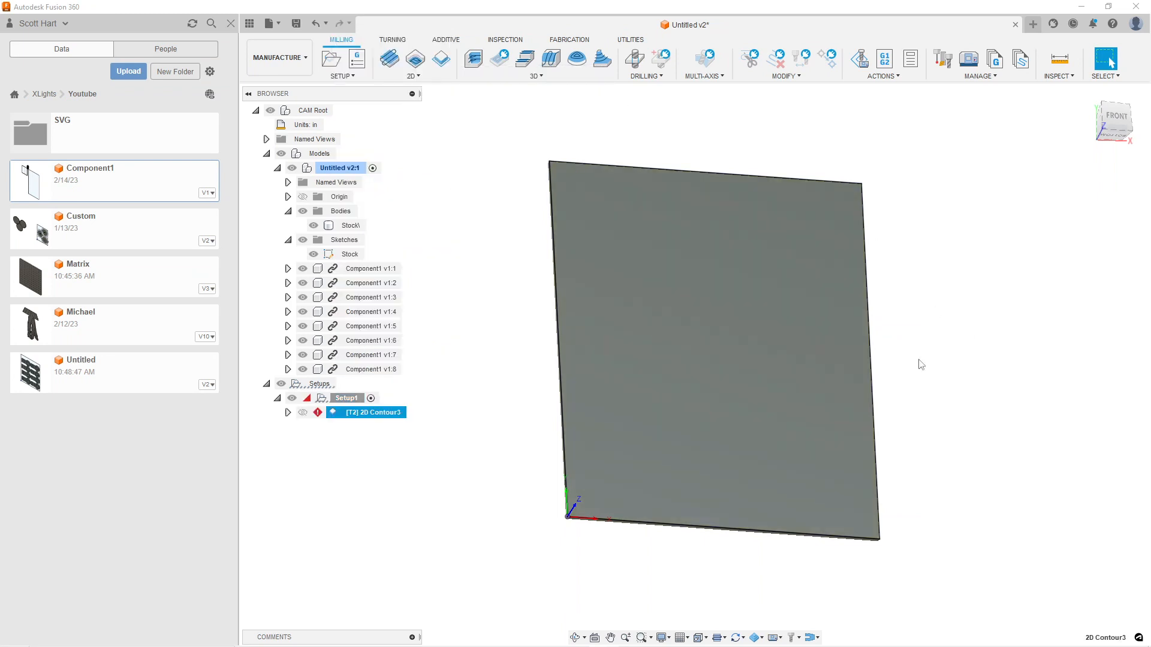
Edit the 2D Contour3 operation and remove its existing pocket recognition selection
right_click(383, 417)
click(408, 10)
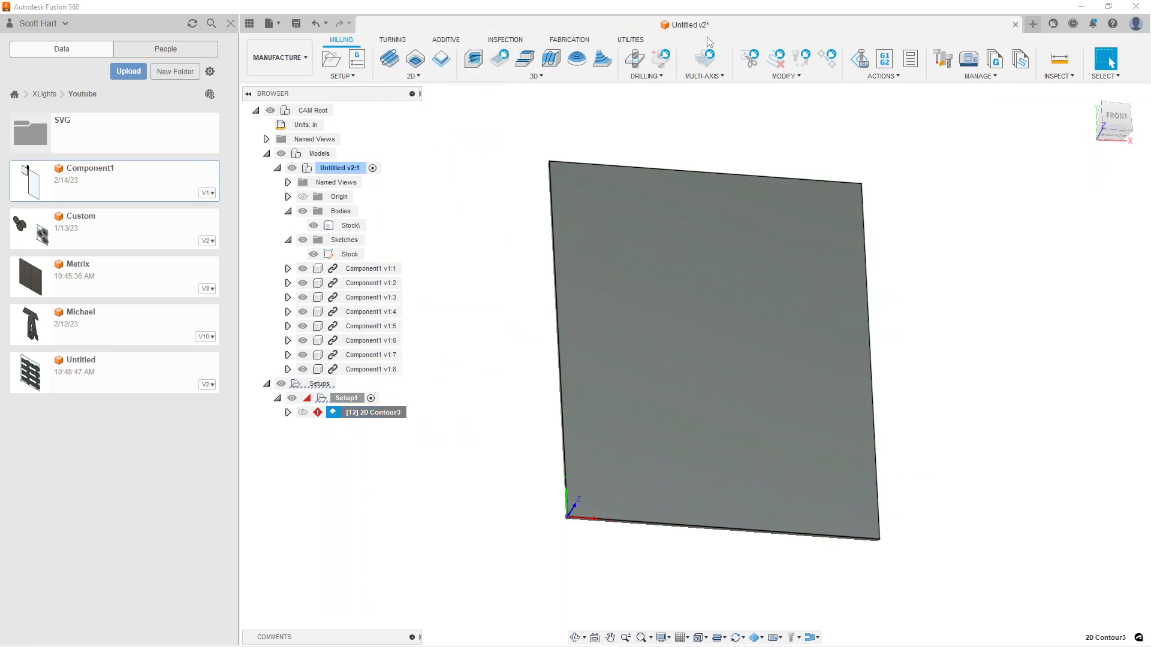
click(1024, 182)
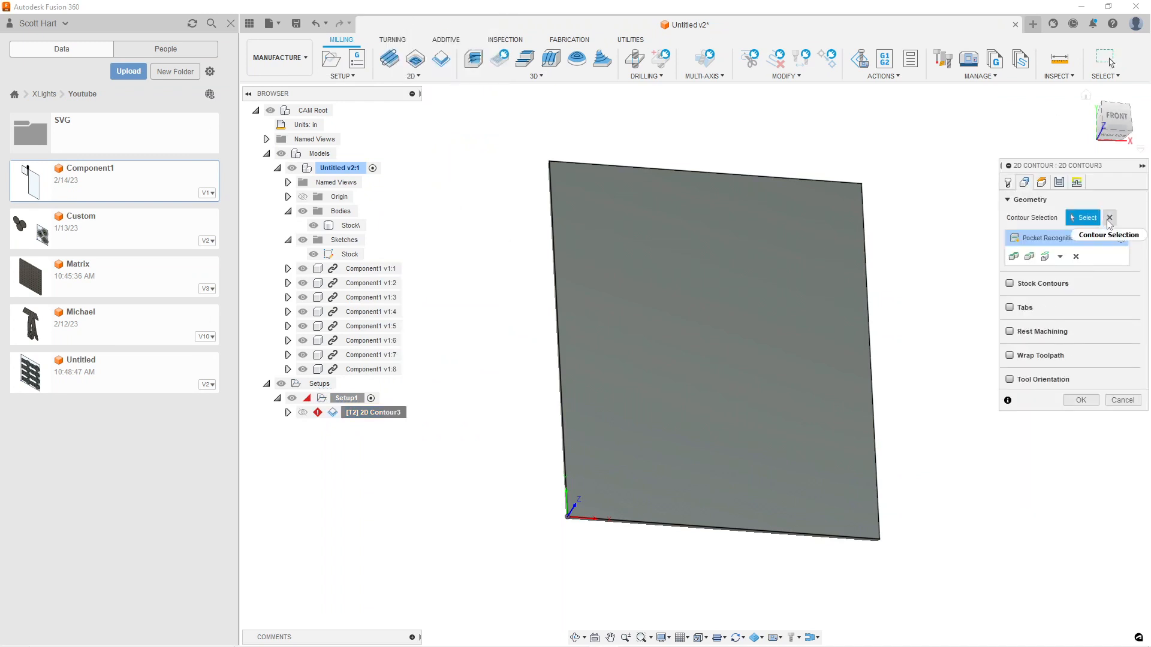
click(1077, 257)
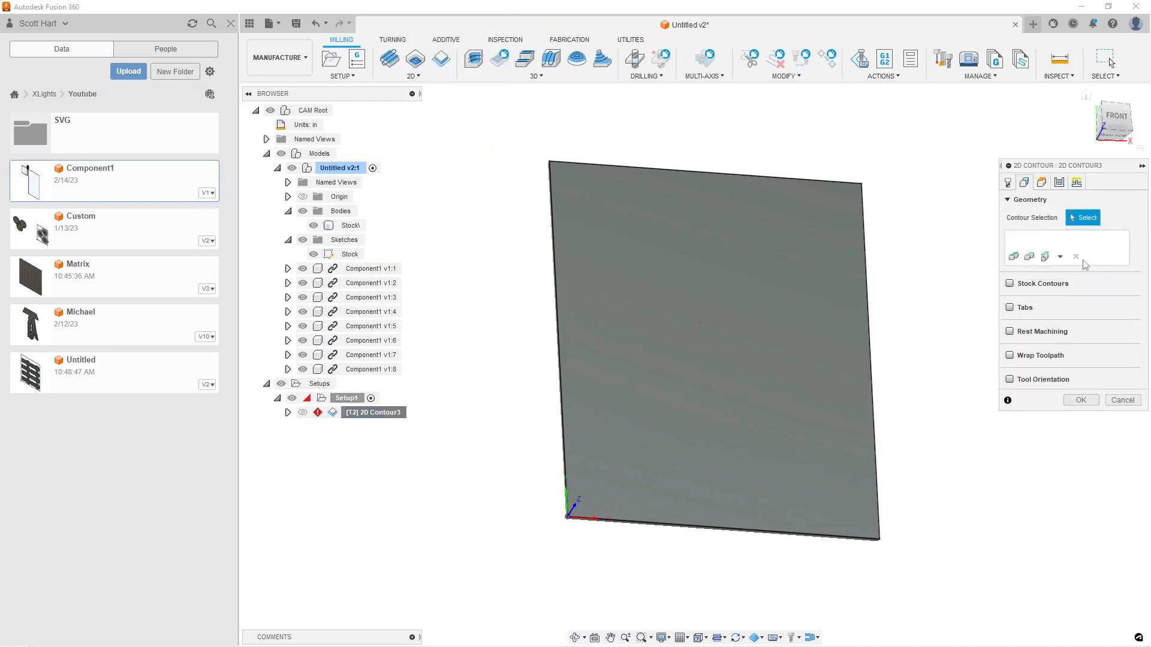
Add a pocket recognition selection on the setup model with holes included, and complete the 2D Contour3 operation
click(1059, 257)
click(1055, 313)
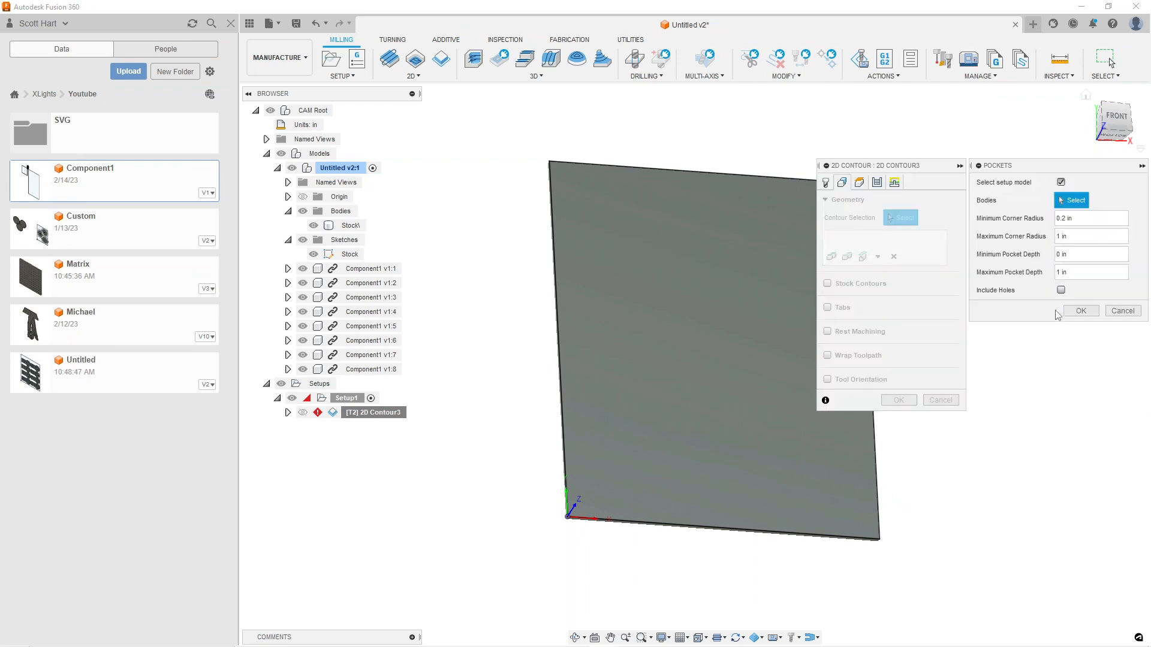
click(1061, 291)
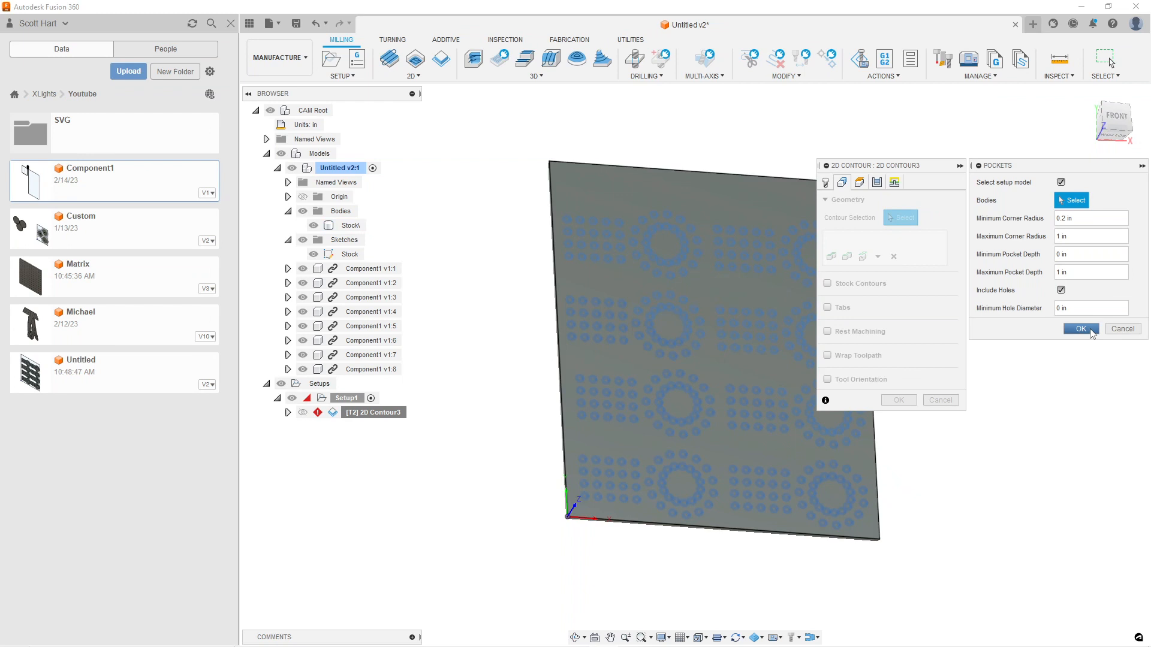
click(1081, 329)
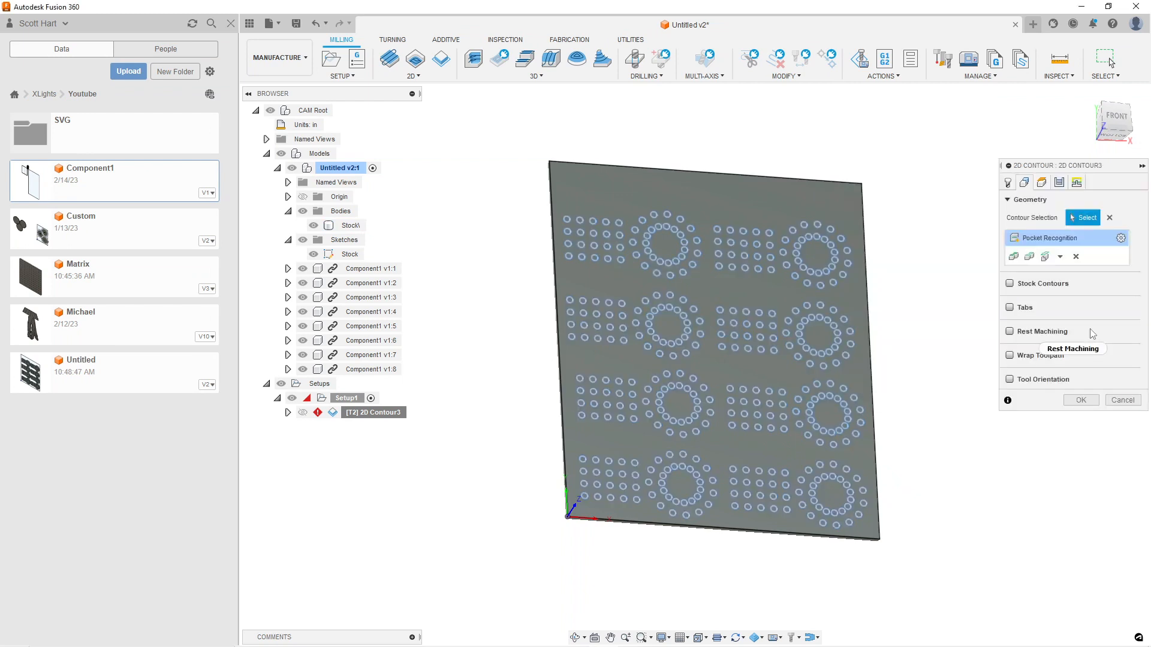
mouse_move(1091, 333)
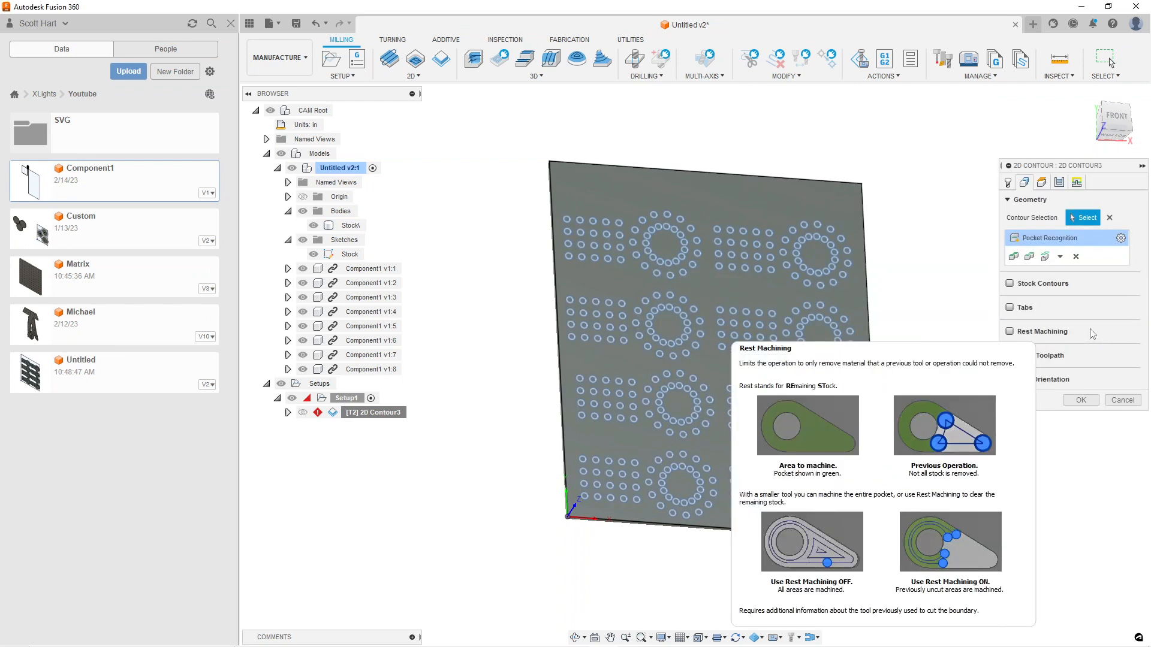
click(1082, 400)
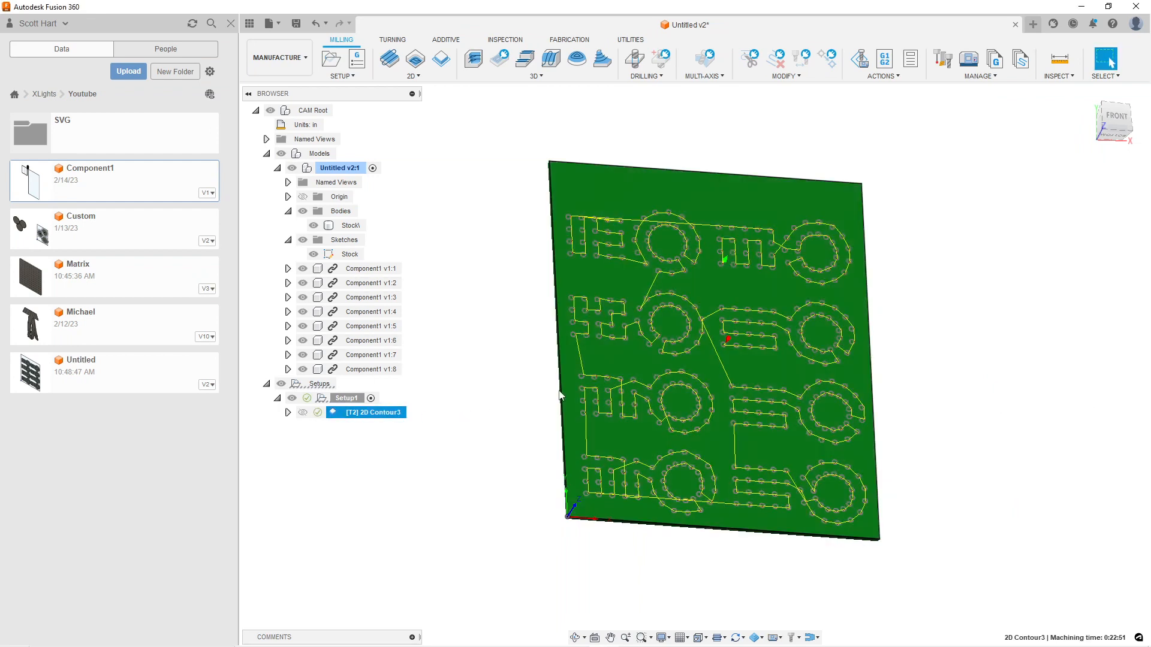
scroll(676, 324, up, 5)
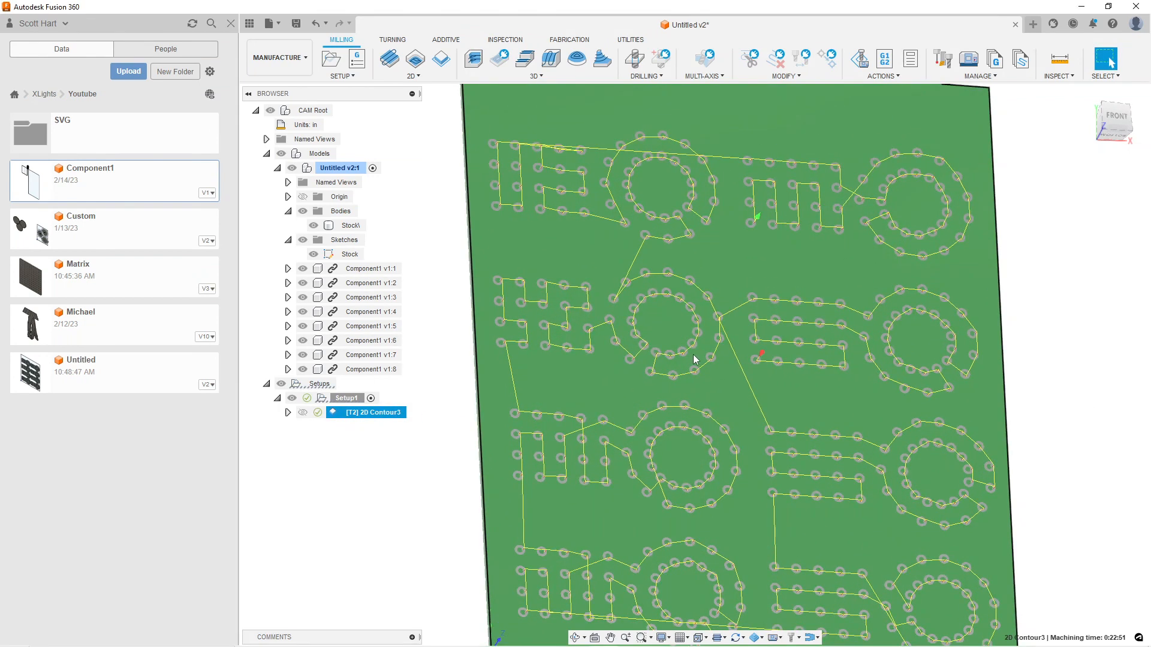
scroll(694, 359, down, 4)
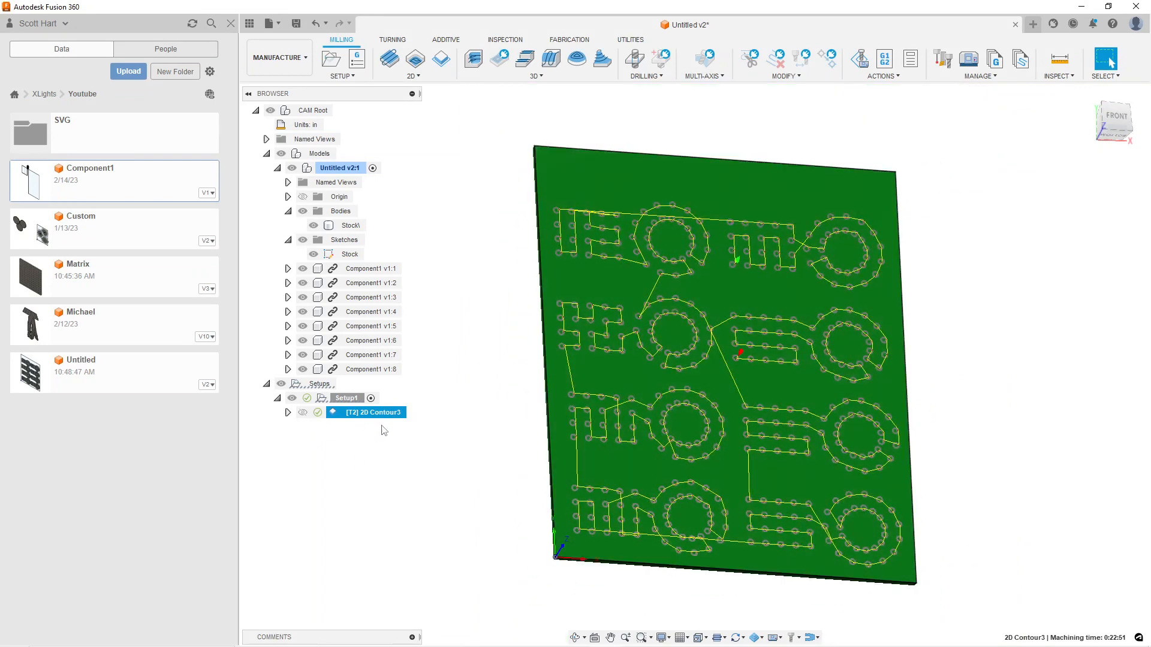
Add a second 2D Contour operation to Setup1 from a saved template and open it for editing
right_click(348, 400)
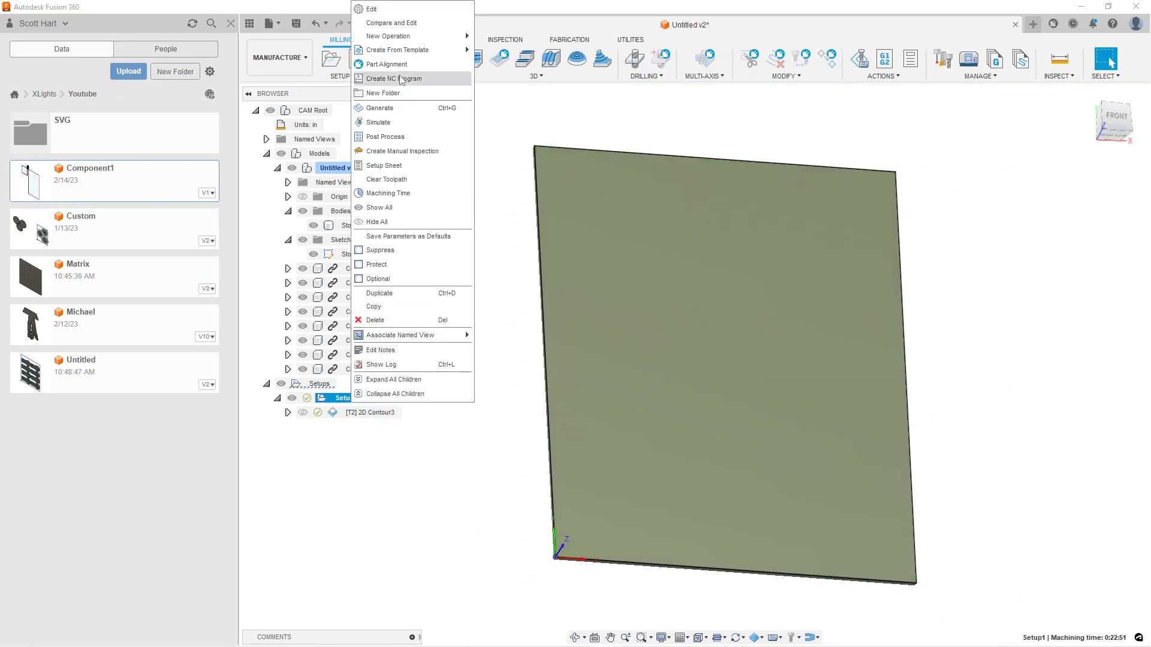
mouse_move(419, 51)
click(557, 62)
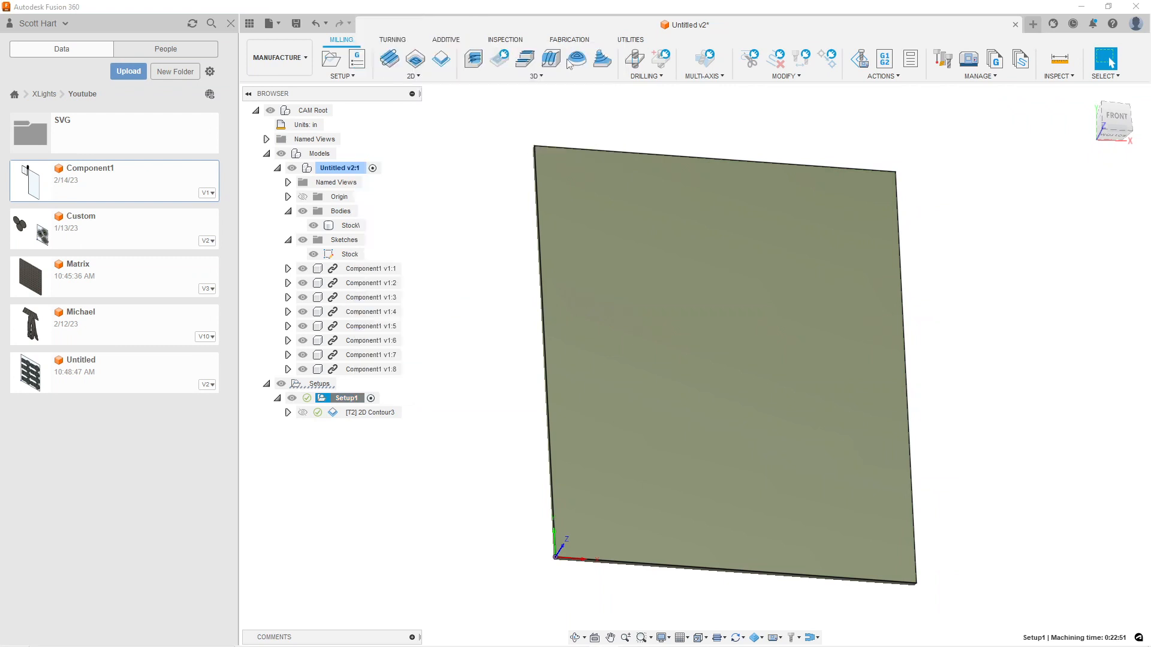
right_click(353, 426)
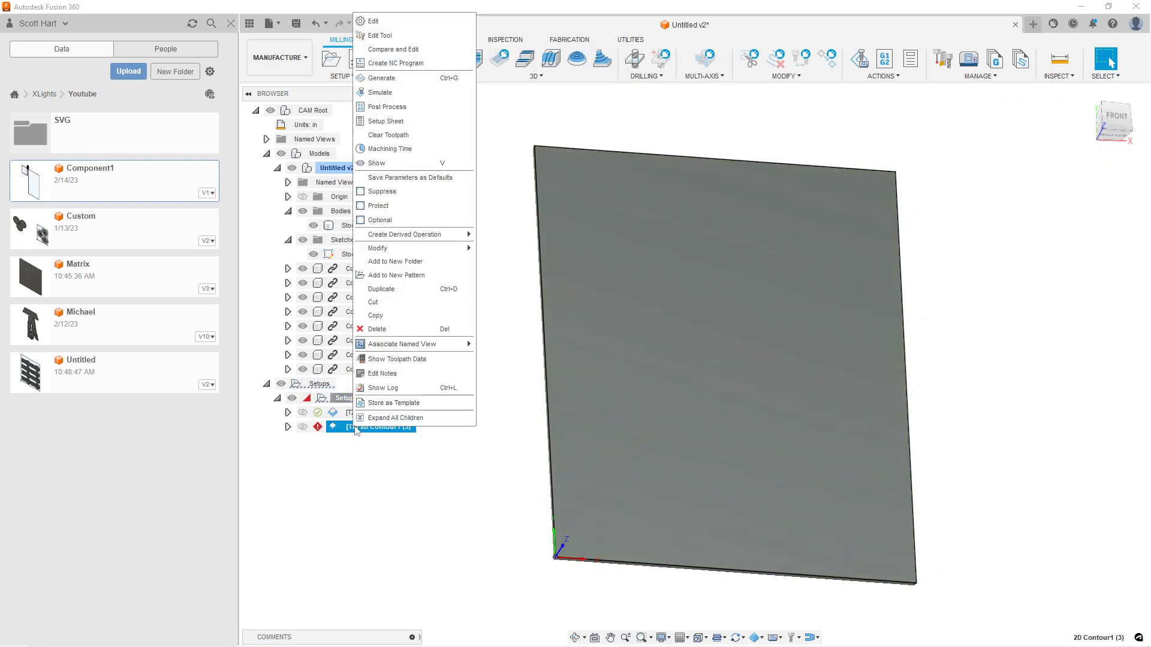
click(383, 21)
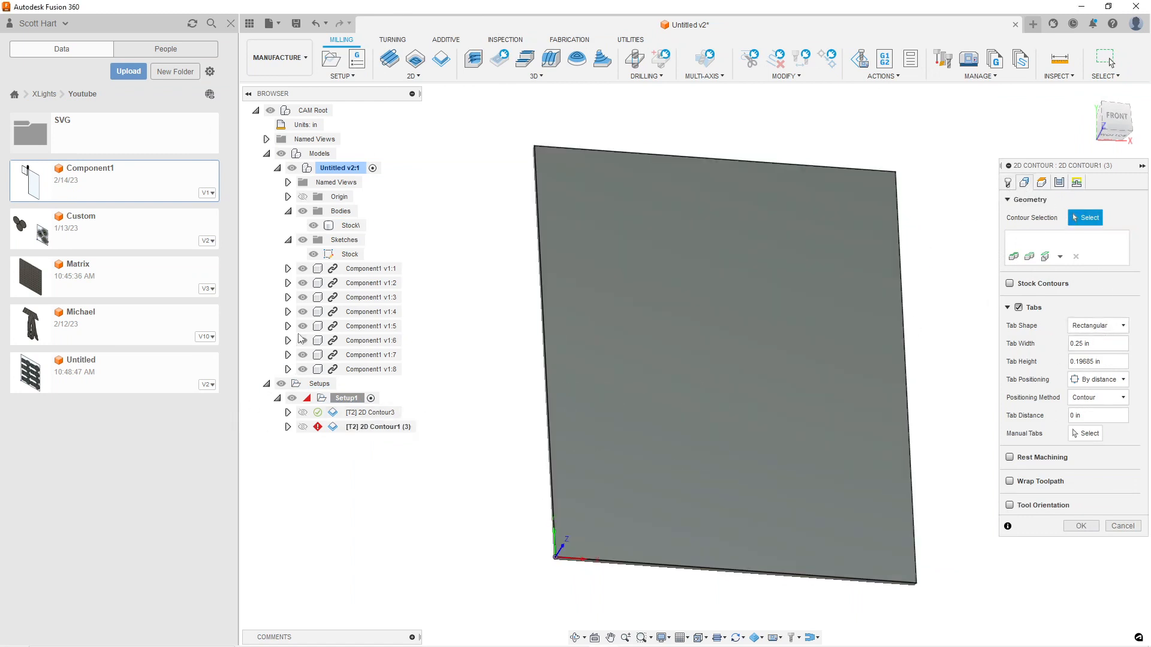
Hide the Stock\ body and select the outer profiles of the four parts in the left column as contours
click(313, 226)
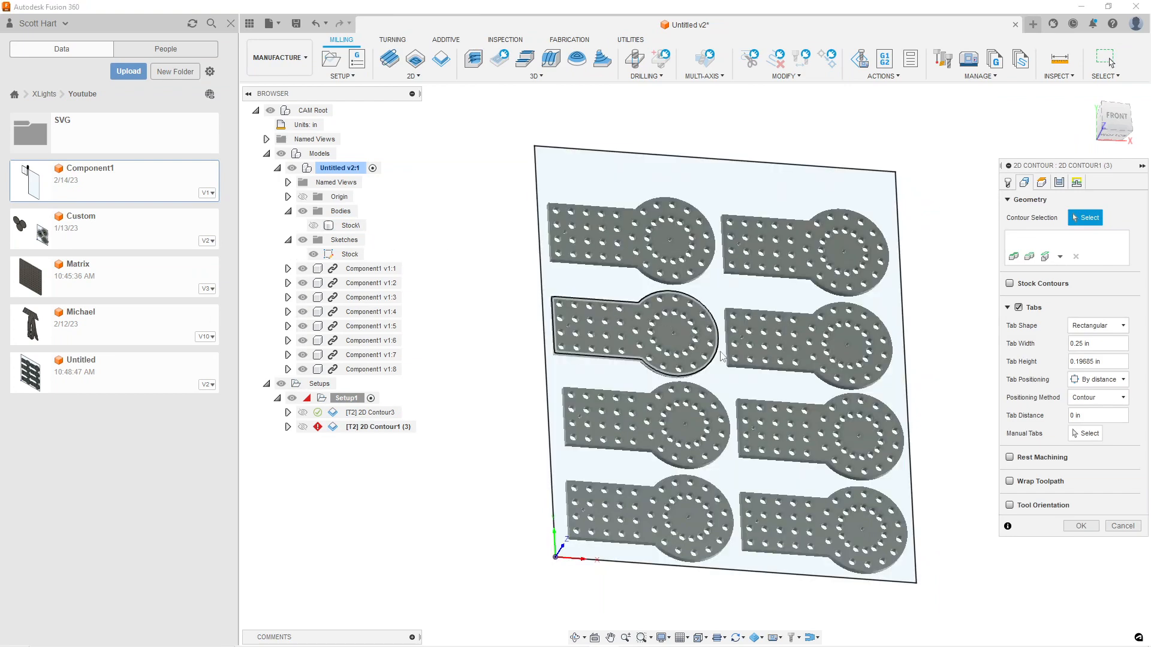
scroll(586, 286, up, 5)
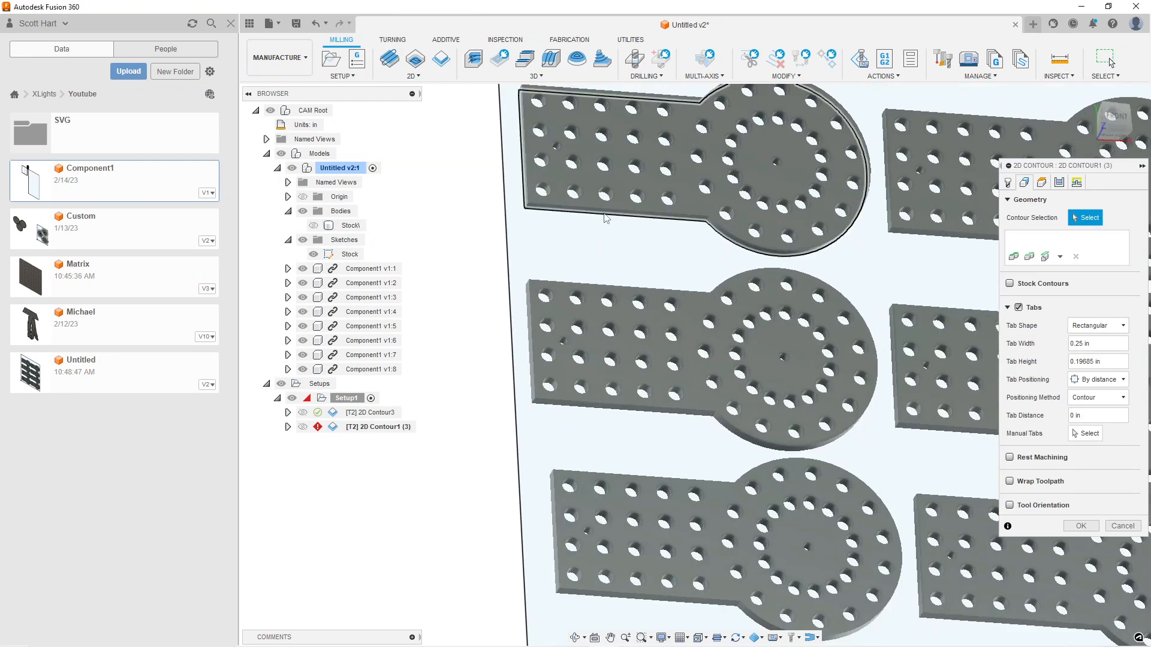
click(603, 213)
click(660, 418)
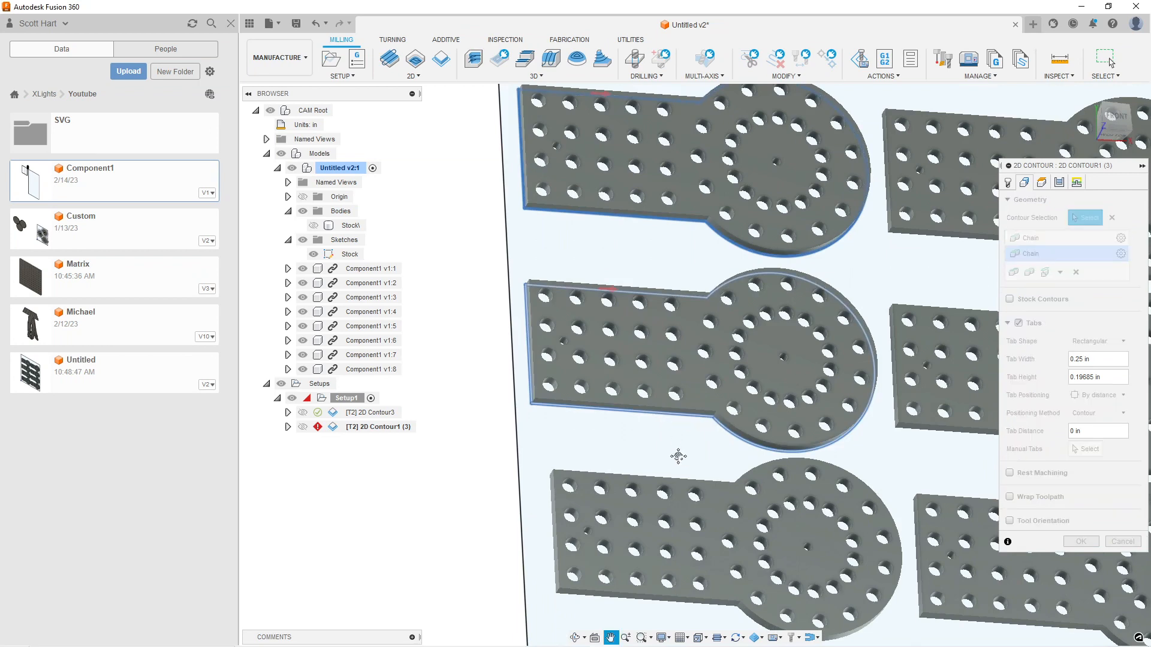
click(652, 422)
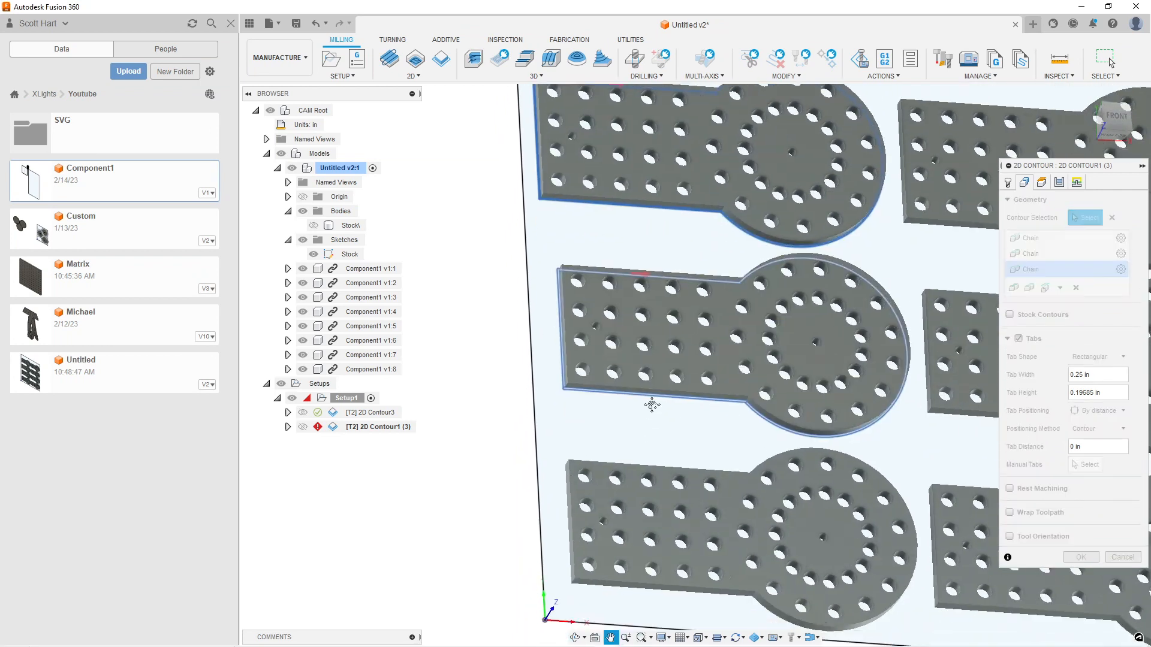
click(659, 443)
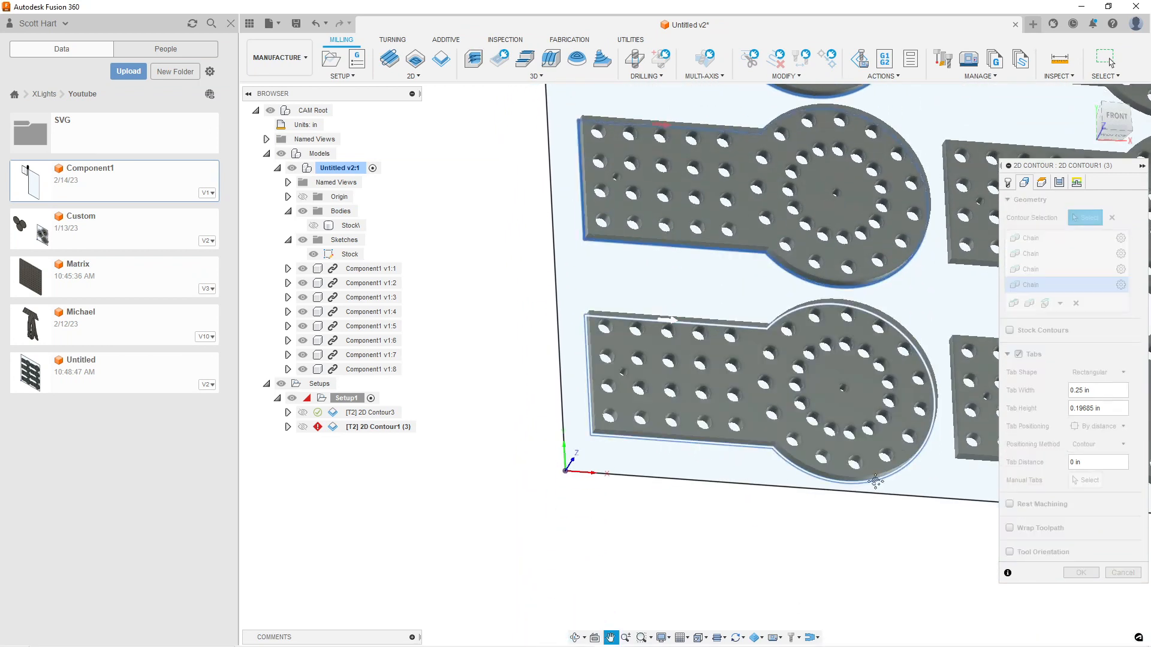
Add the outer profiles of the four parts in the right column to the contour selection
middle_drag(583, 457, 417, 406)
click(509, 393)
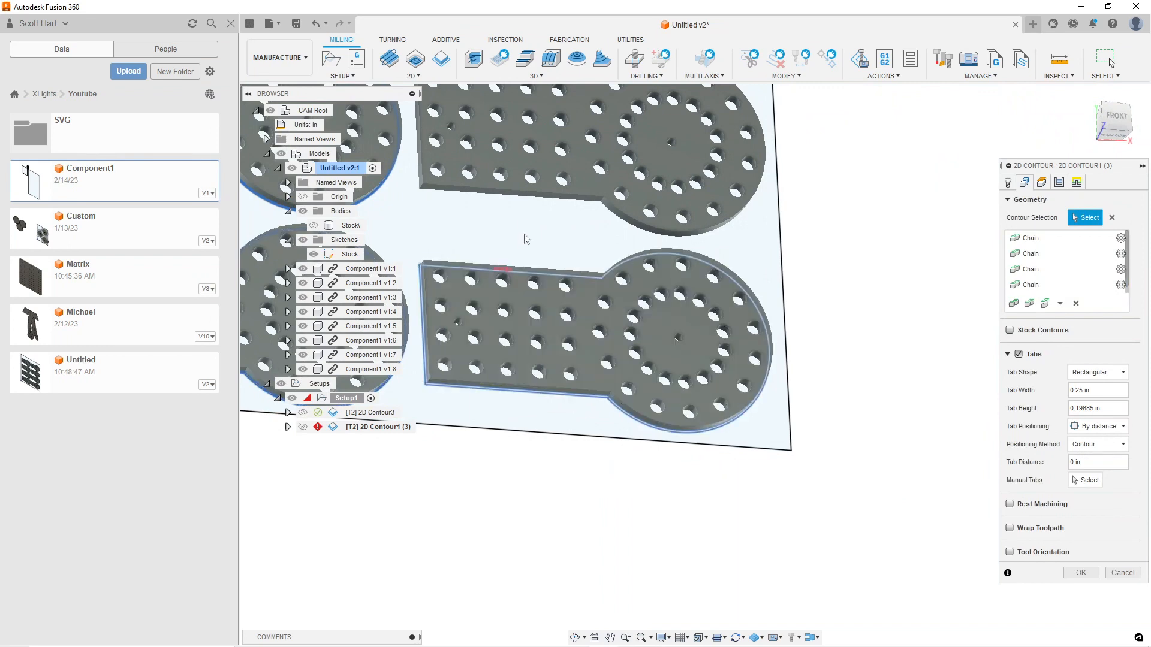
click(532, 197)
middle_drag(533, 202, 548, 354)
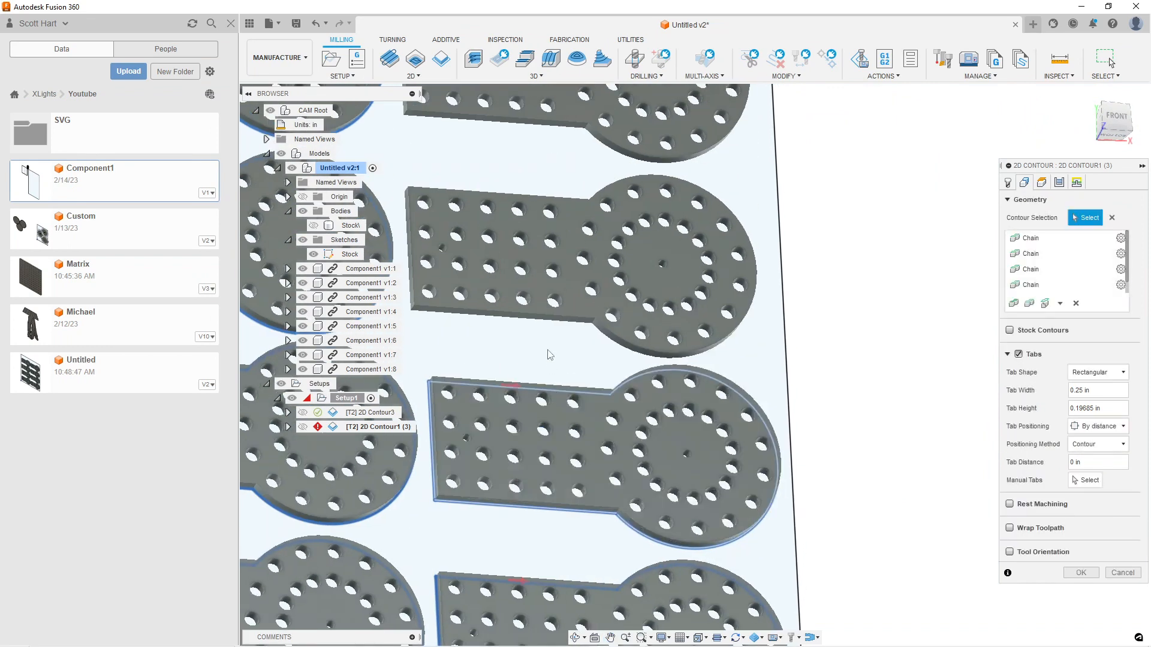
click(542, 320)
click(539, 126)
middle_drag(552, 233, 671, 338)
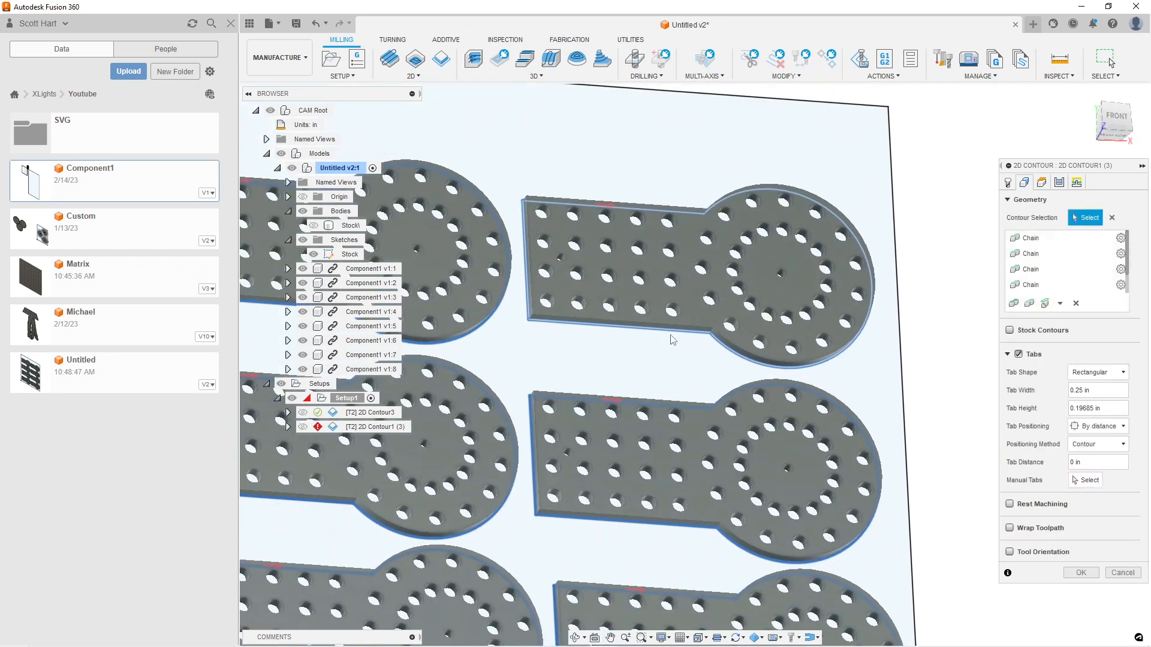
Place a manual tab on the lower straight edge of each of the four parts in the upper two rows
click(1086, 480)
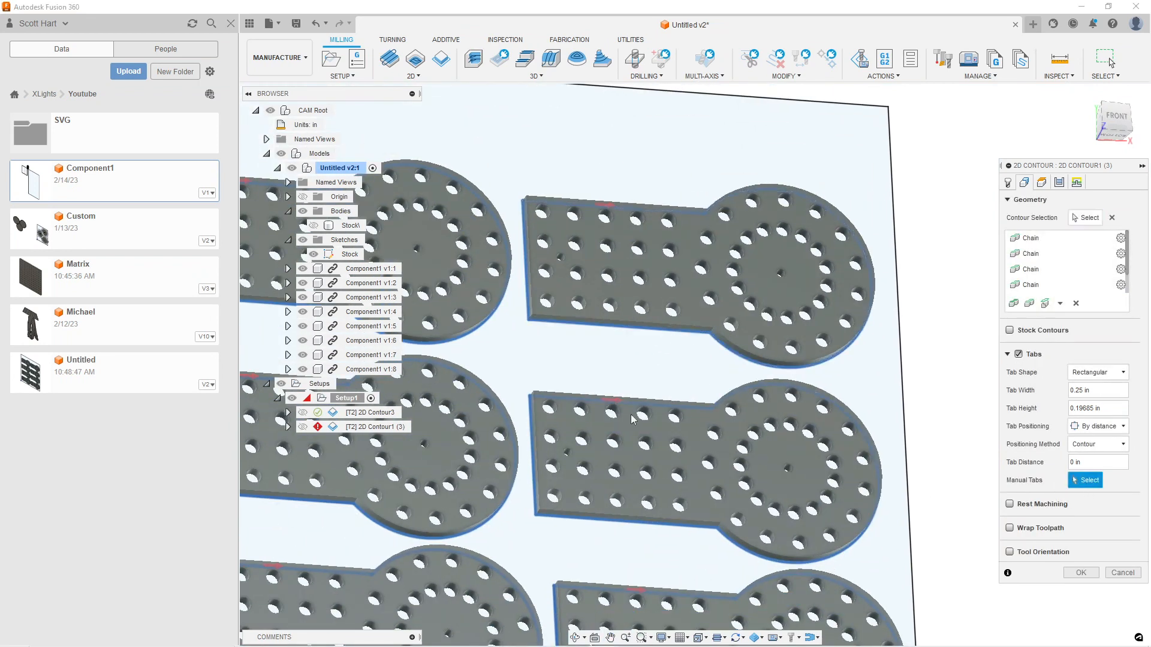
click(631, 327)
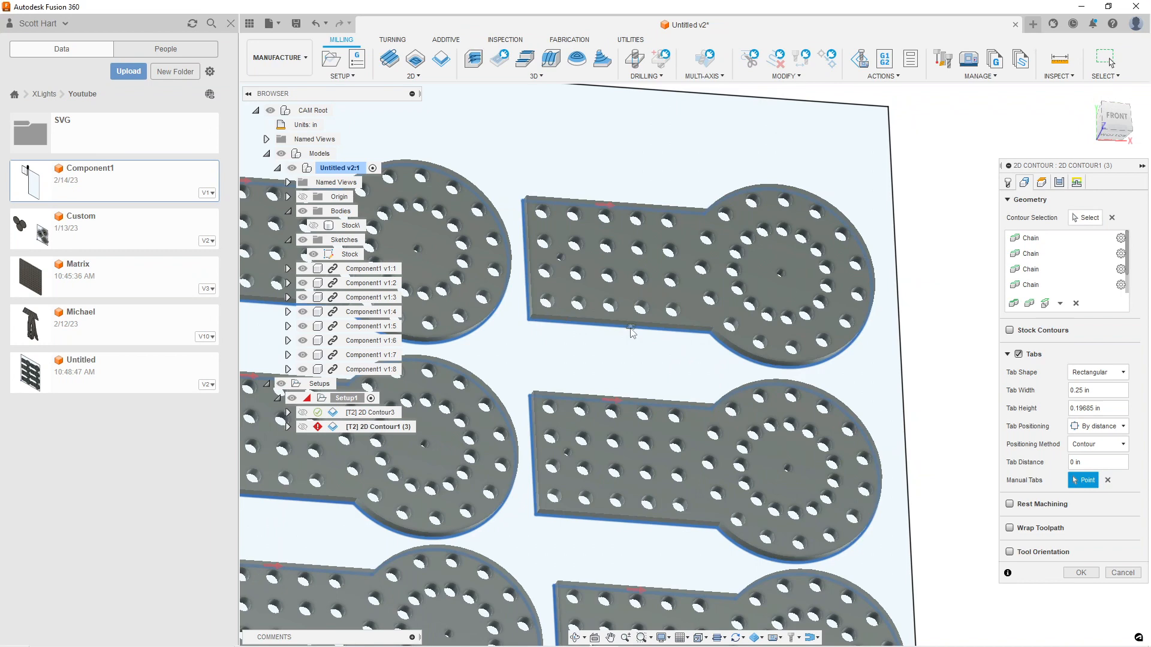
click(621, 526)
middle_drag(620, 522, 619, 284)
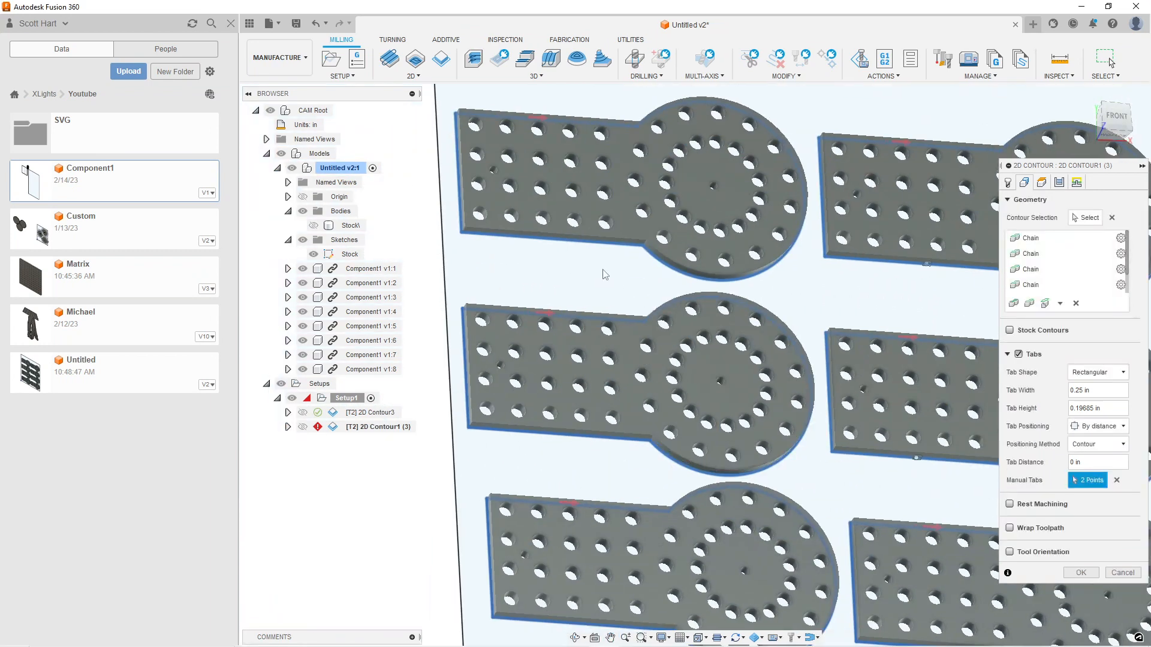
click(576, 244)
click(563, 435)
Place a manual tab on the lower straight edge of each of the four parts in the lower two rows
middle_drag(621, 473, 715, 270)
click(657, 438)
scroll(824, 487, down, 1)
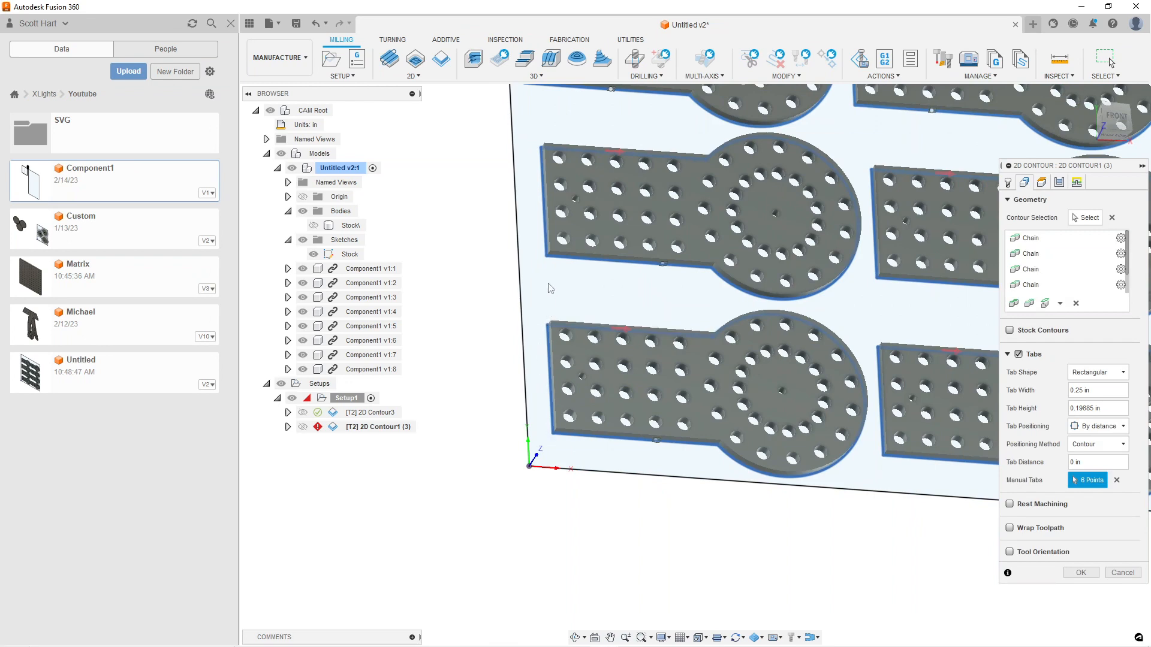
middle_drag(907, 485, 683, 458)
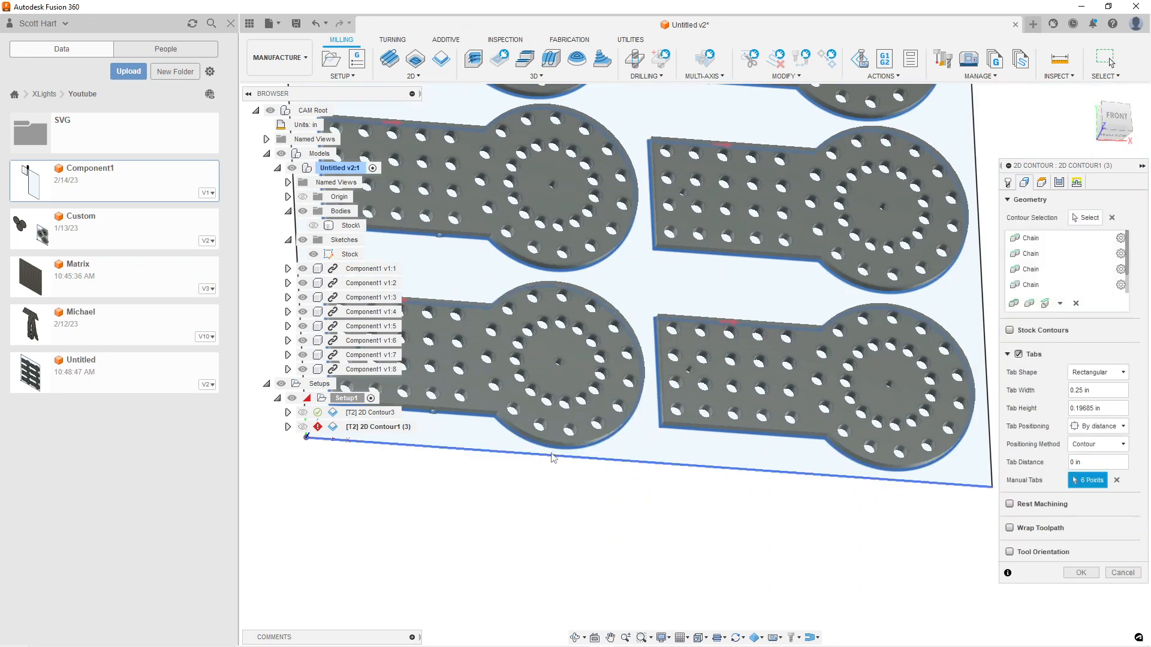
click(758, 435)
click(743, 256)
scroll(748, 266, down, 3)
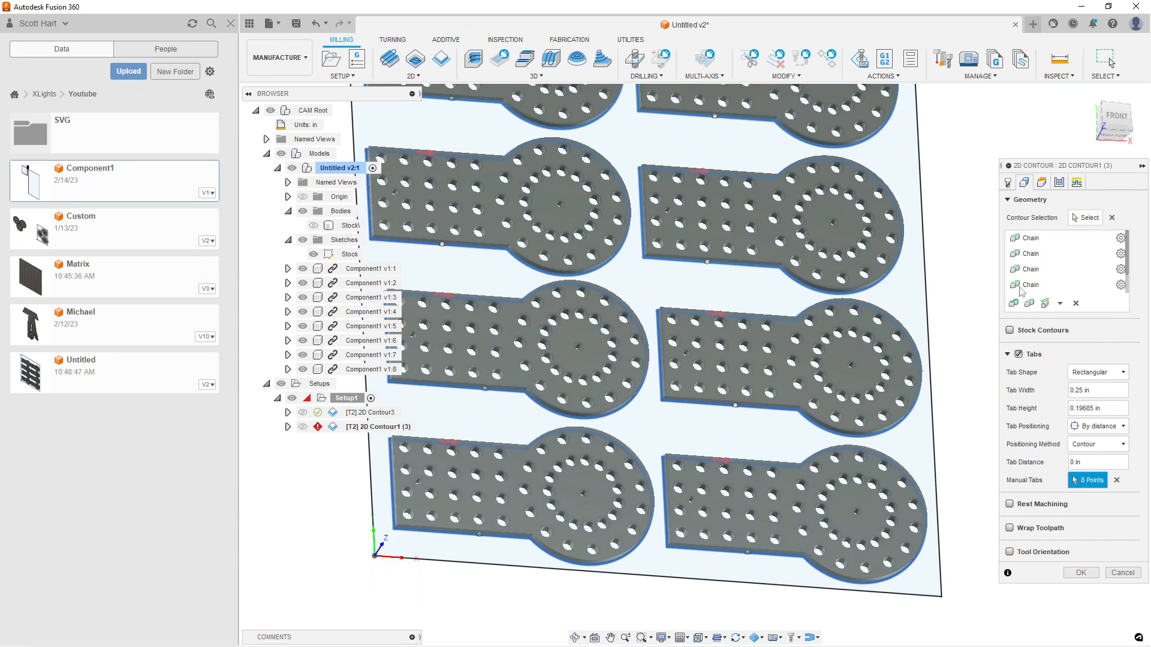
Enable Multiple Depths with a maximum roughing stepdown of 2mm and complete the outer contour operation
click(1059, 182)
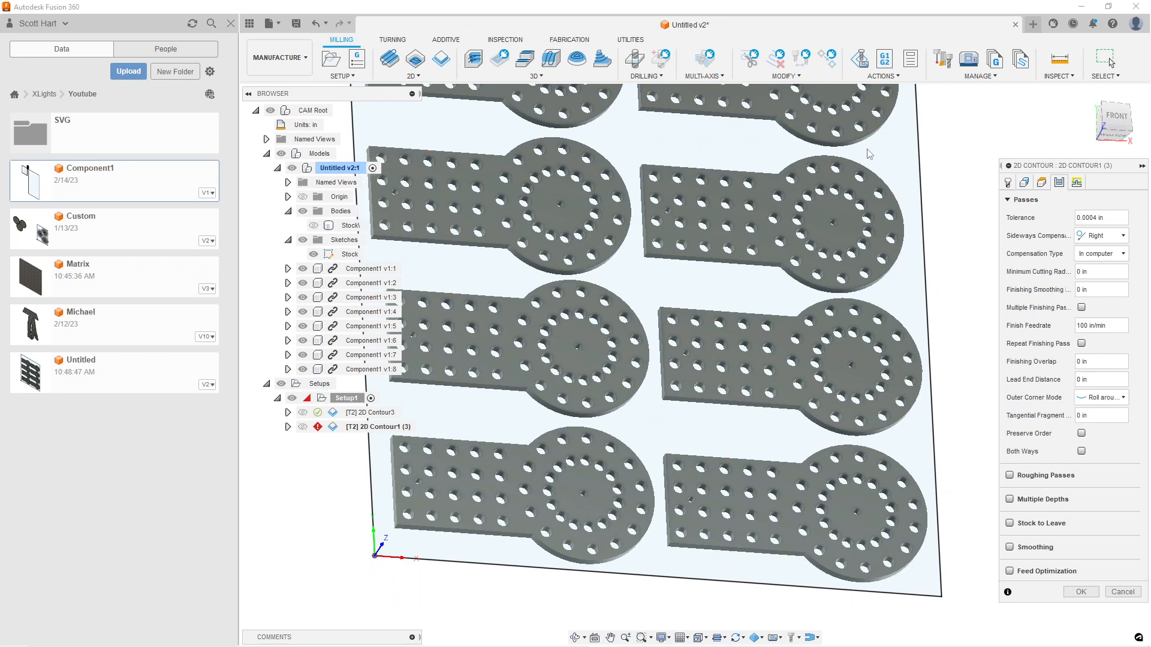
scroll(869, 154, down, 1)
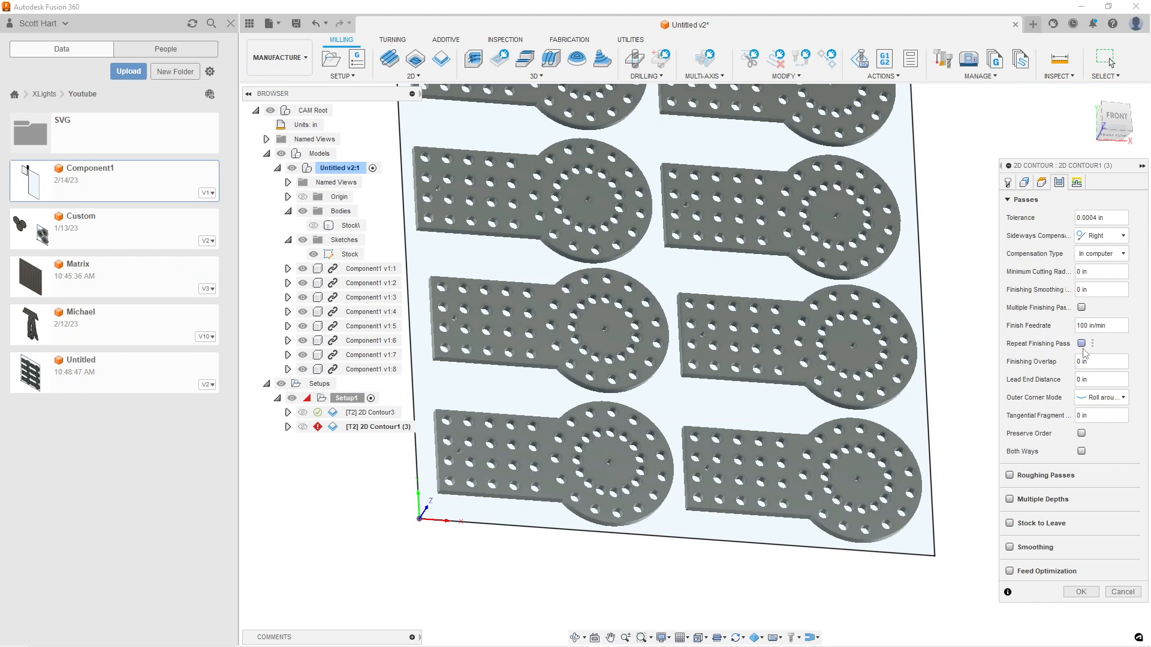
click(1038, 500)
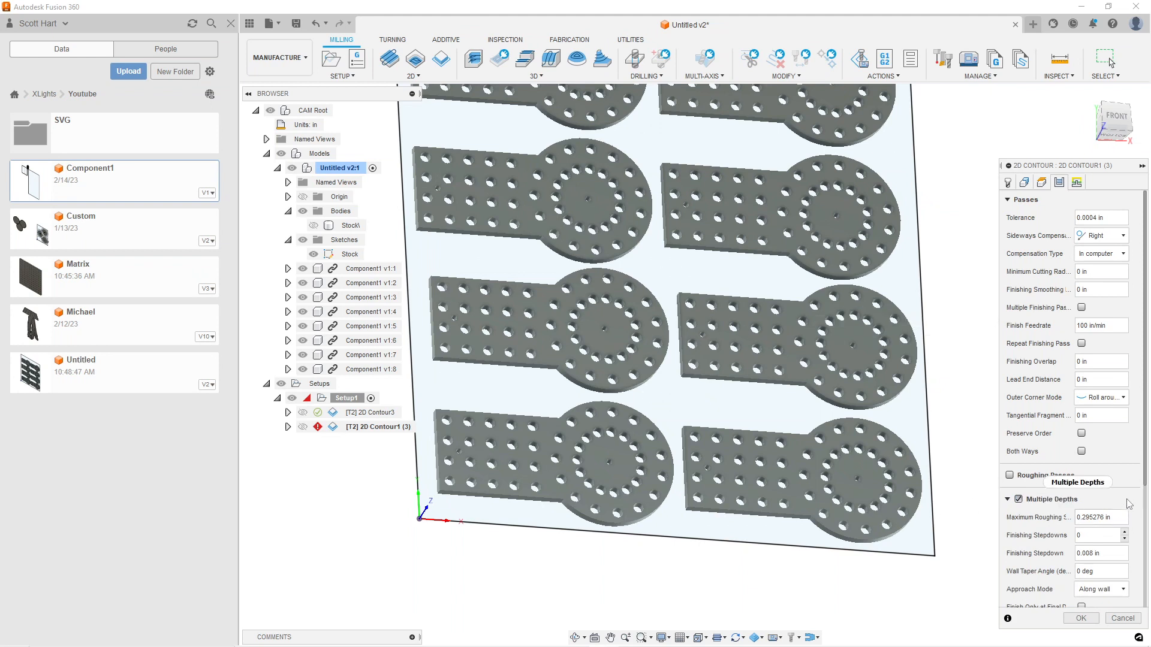
click(1123, 518)
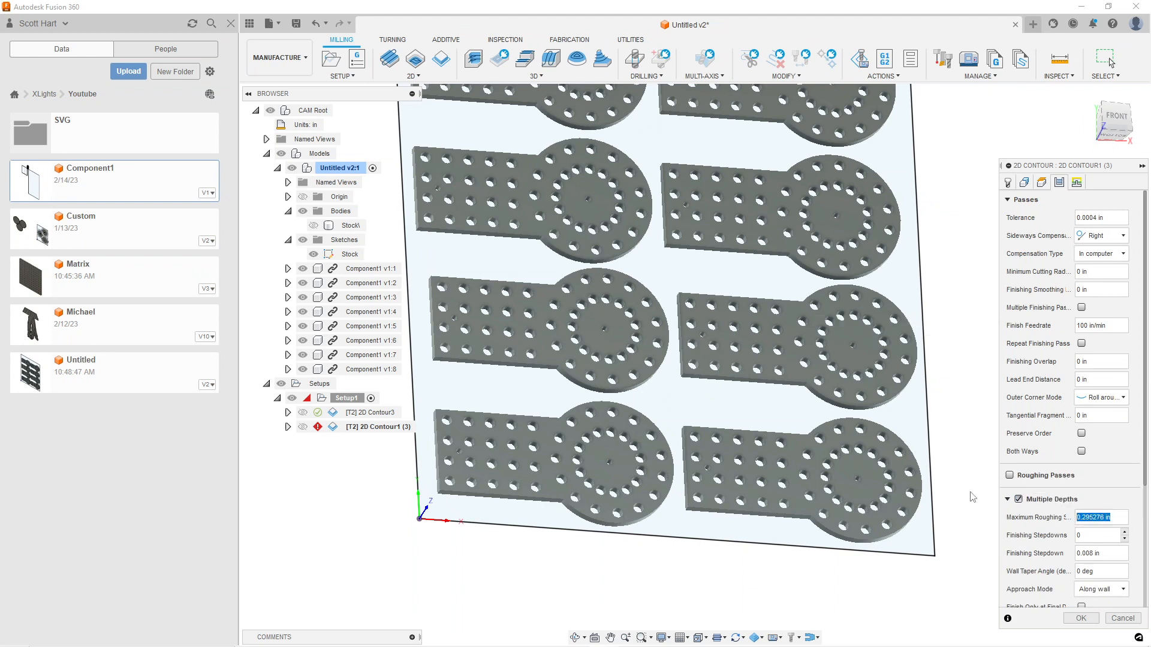
text(2mm)
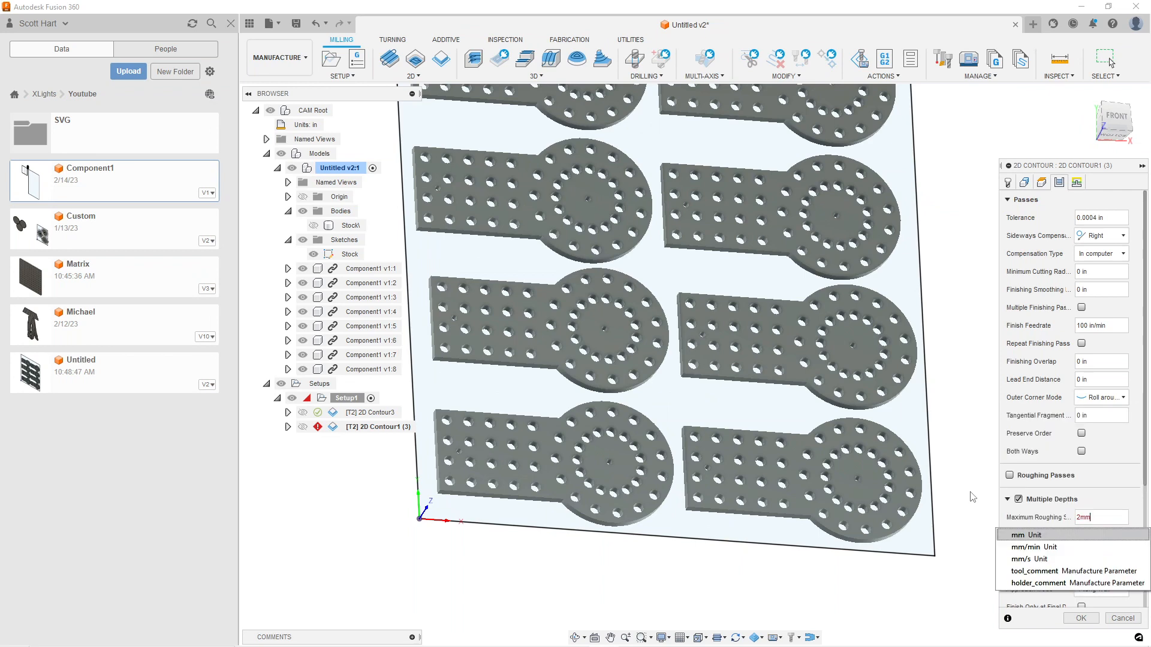
key(Escape)
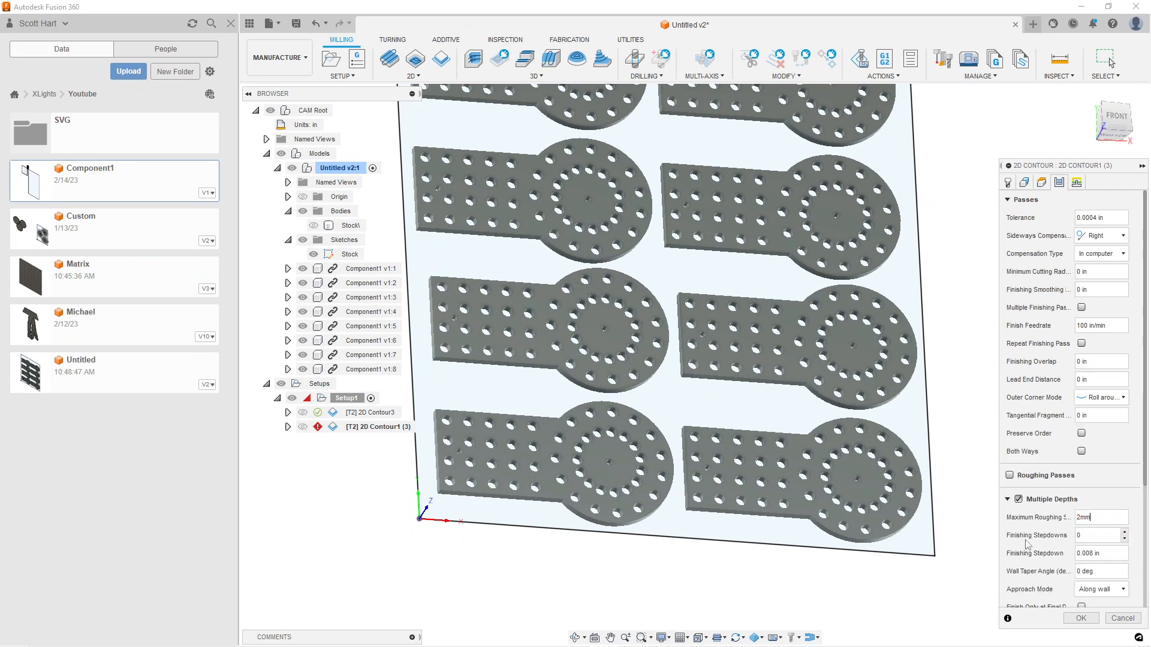
click(1081, 618)
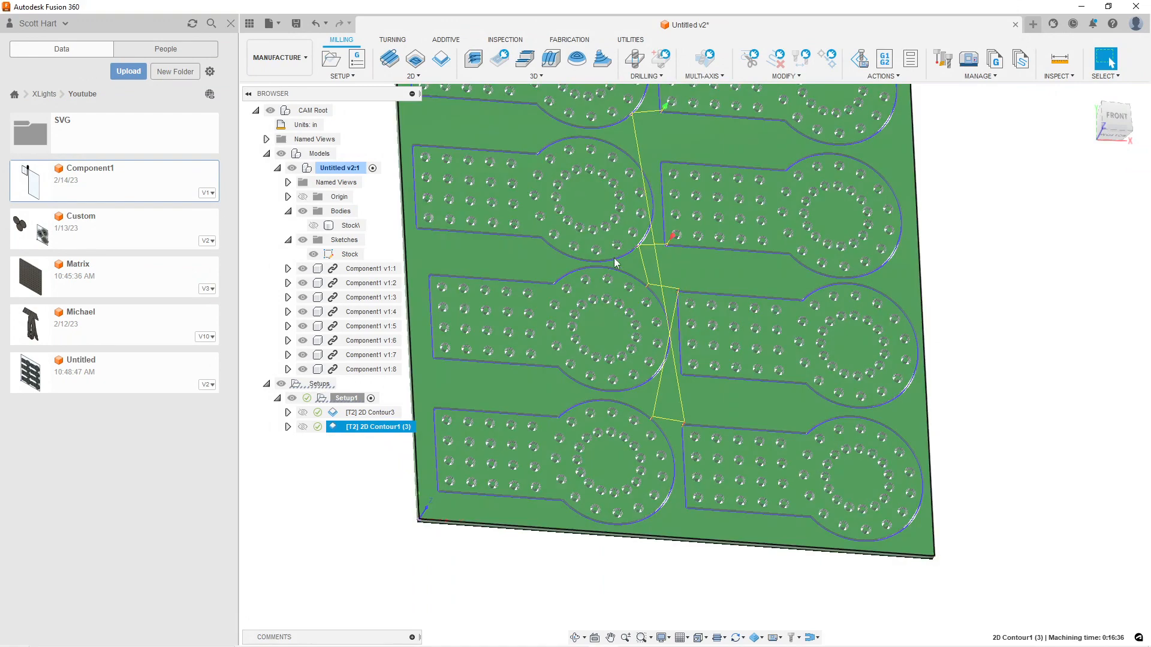
scroll(451, 339, up, 6)
scroll(557, 434, up, 2)
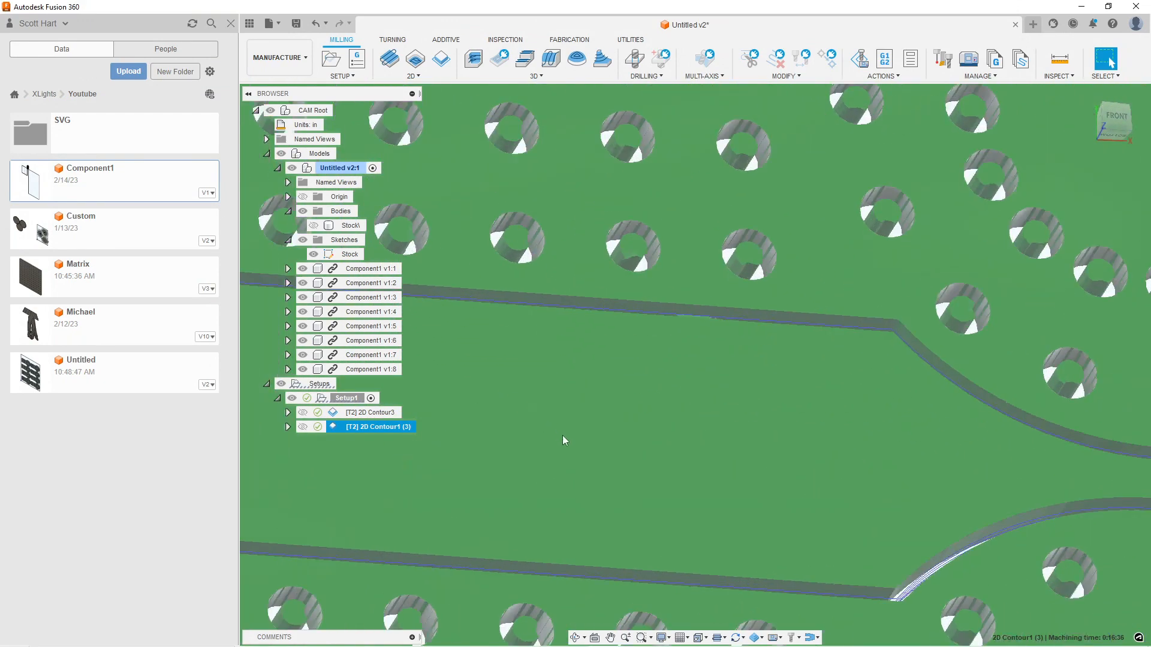
Examine the generated outer contour toolpath and its depth passes around the parts and near the stock corner
scroll(706, 411, up, 4)
scroll(706, 411, down, 3)
scroll(560, 365, up, 3)
shift+middle_drag(611, 412, 599, 437)
scroll(461, 389, up, 4)
scroll(463, 386, up, 2)
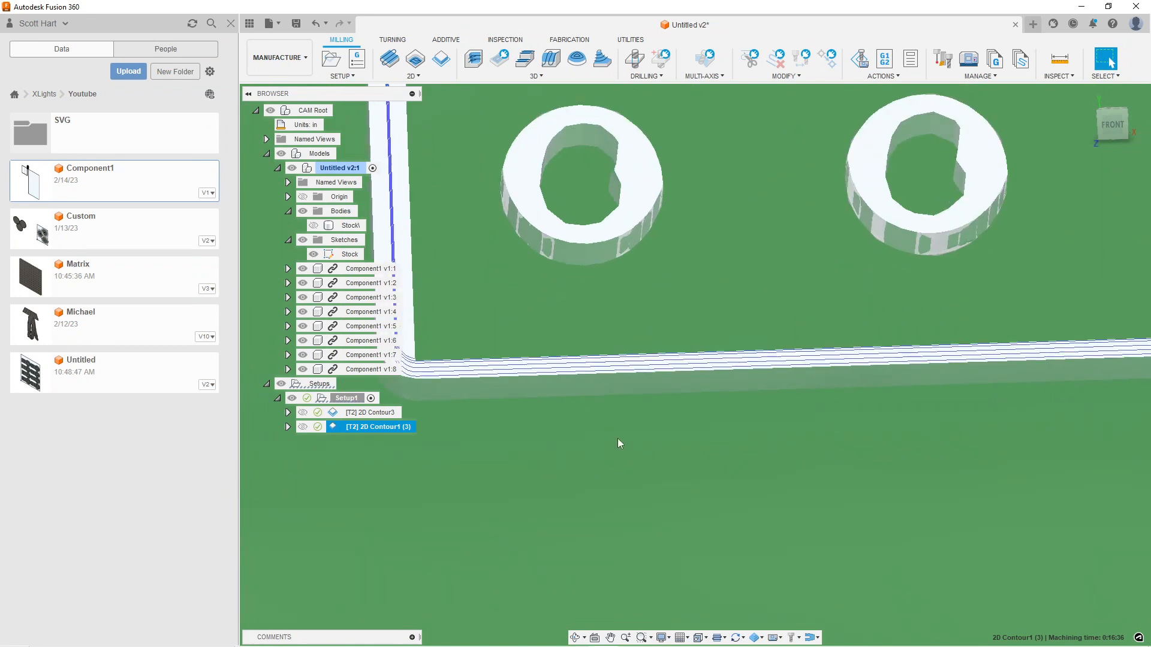
scroll(624, 426, down, 6)
shift+middle_drag(755, 444, 767, 384)
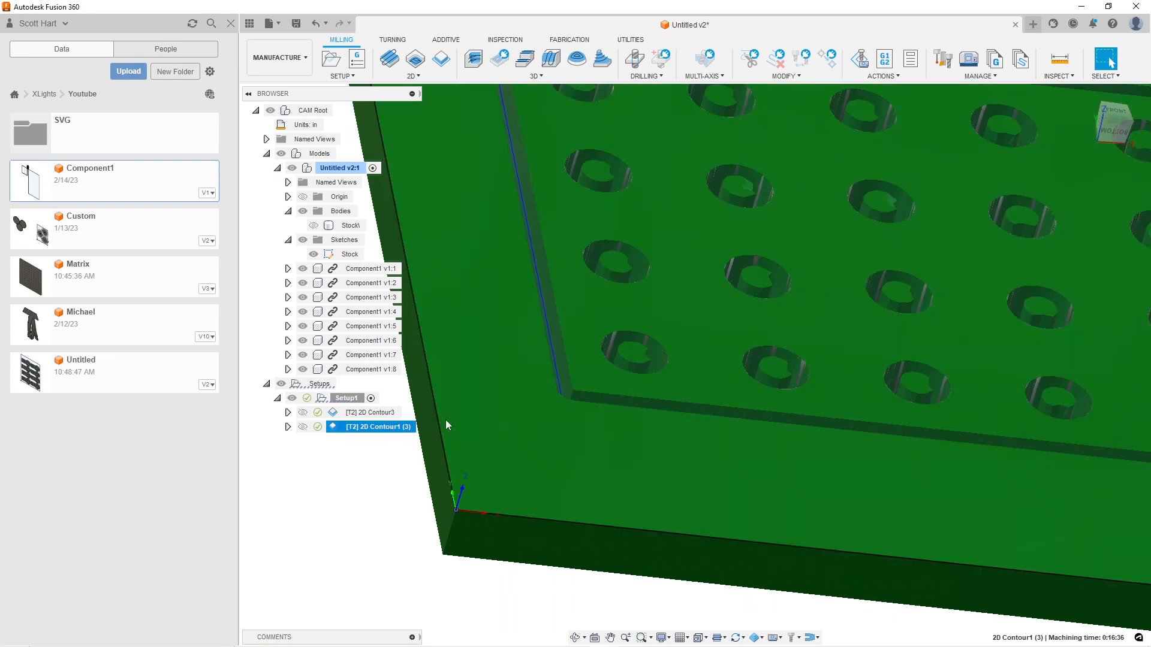
Simulate the outer 2D Contour1 (3) operation and watch the part outlines being cut from several angles
scroll(445, 425, down, 3)
right_click(374, 427)
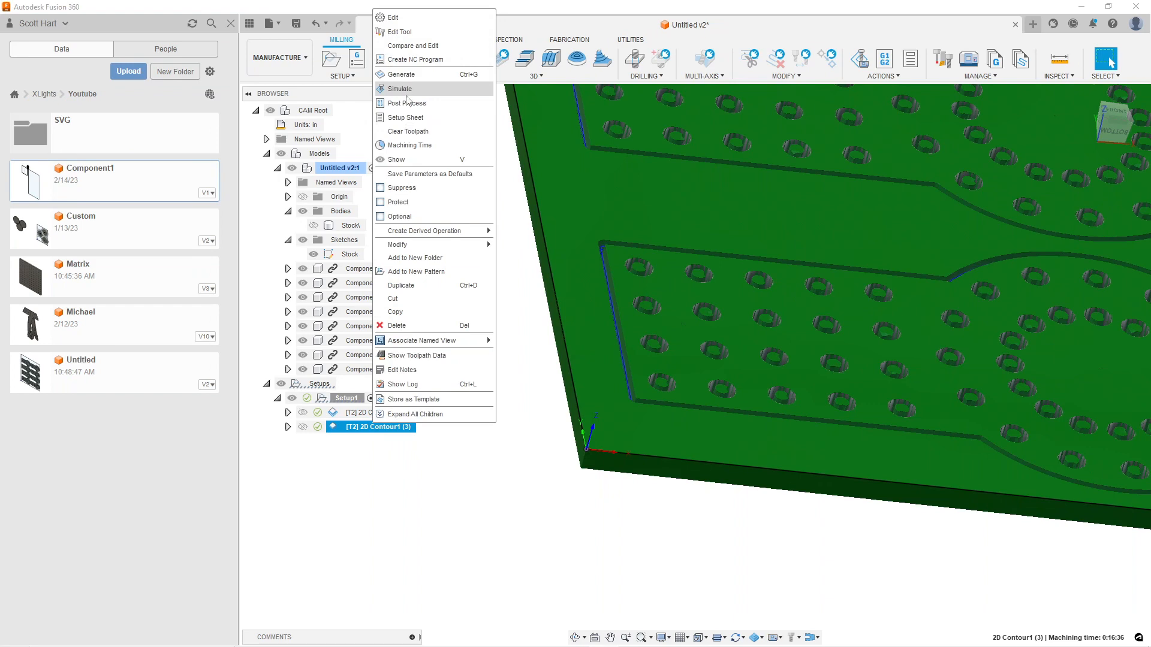
click(412, 92)
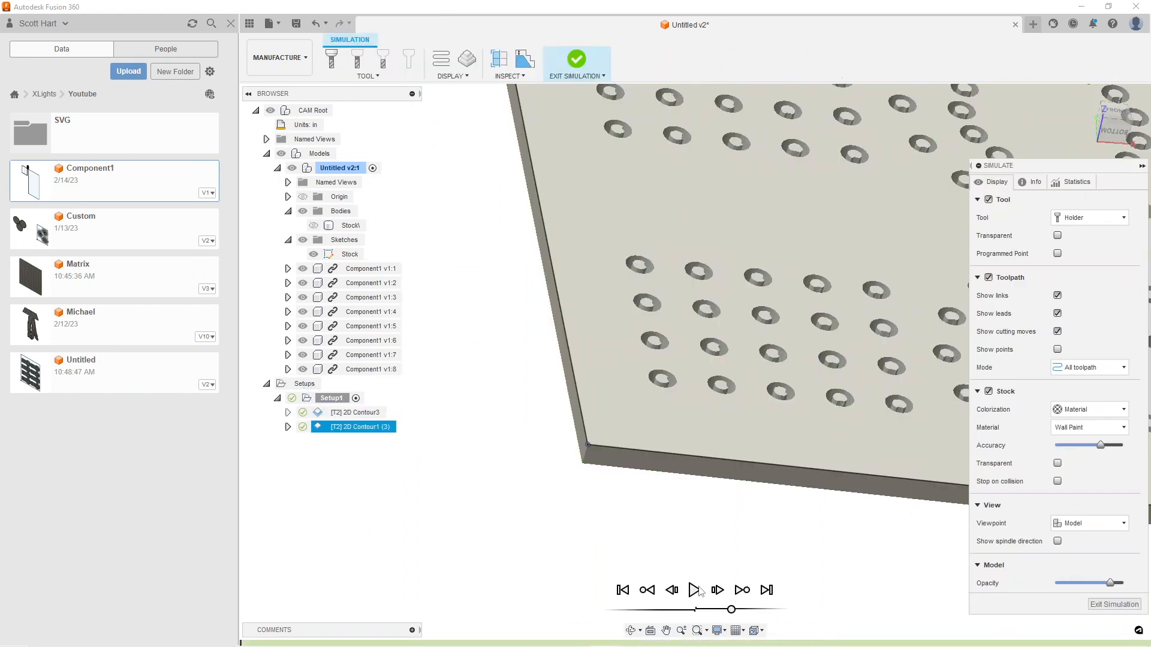
scroll(727, 531, down, 5)
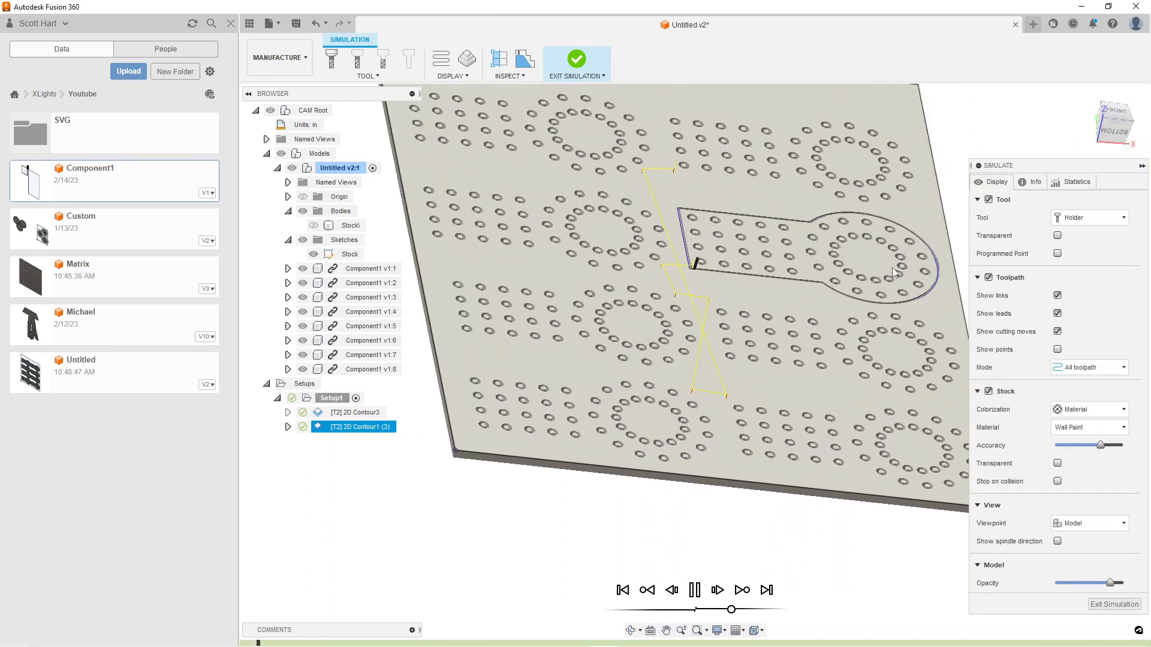
scroll(892, 267, up, 4)
scroll(910, 303, up, 3)
middle_drag(911, 302, 749, 337)
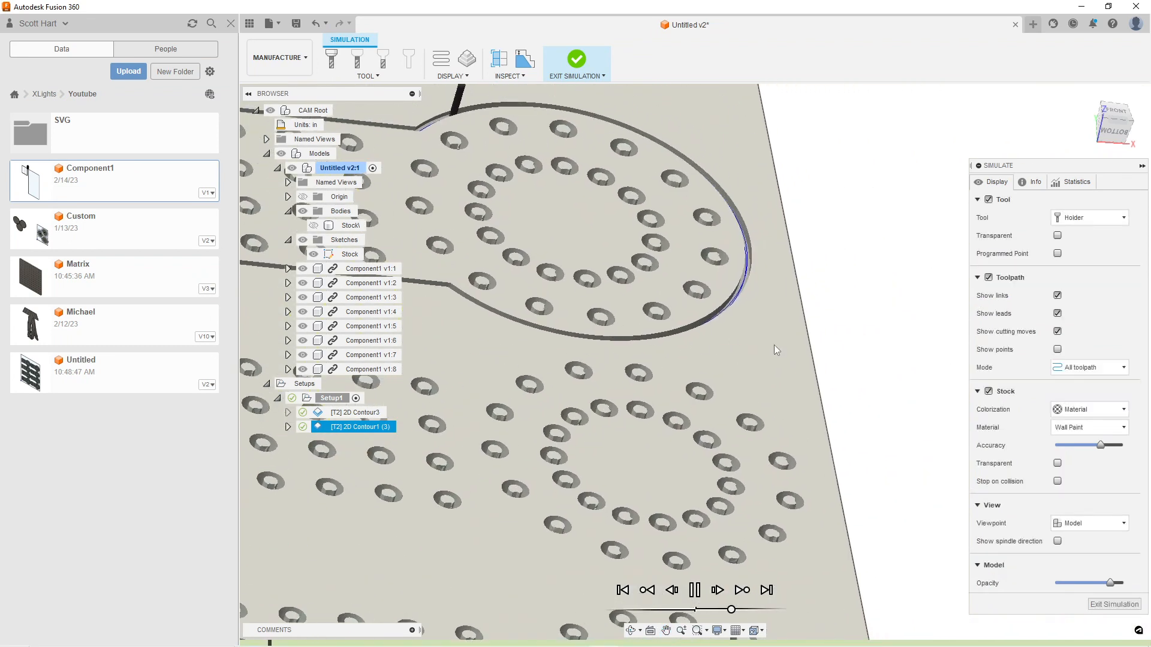
shift+middle_drag(839, 311, 673, 298)
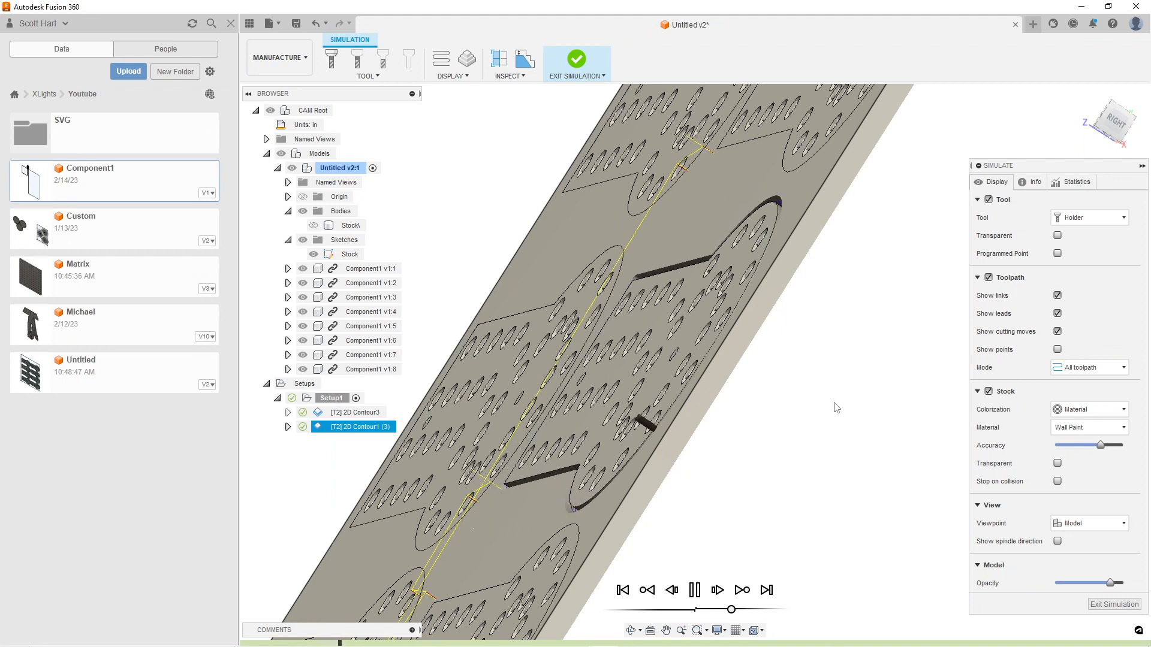
shift+middle_drag(815, 408, 775, 387)
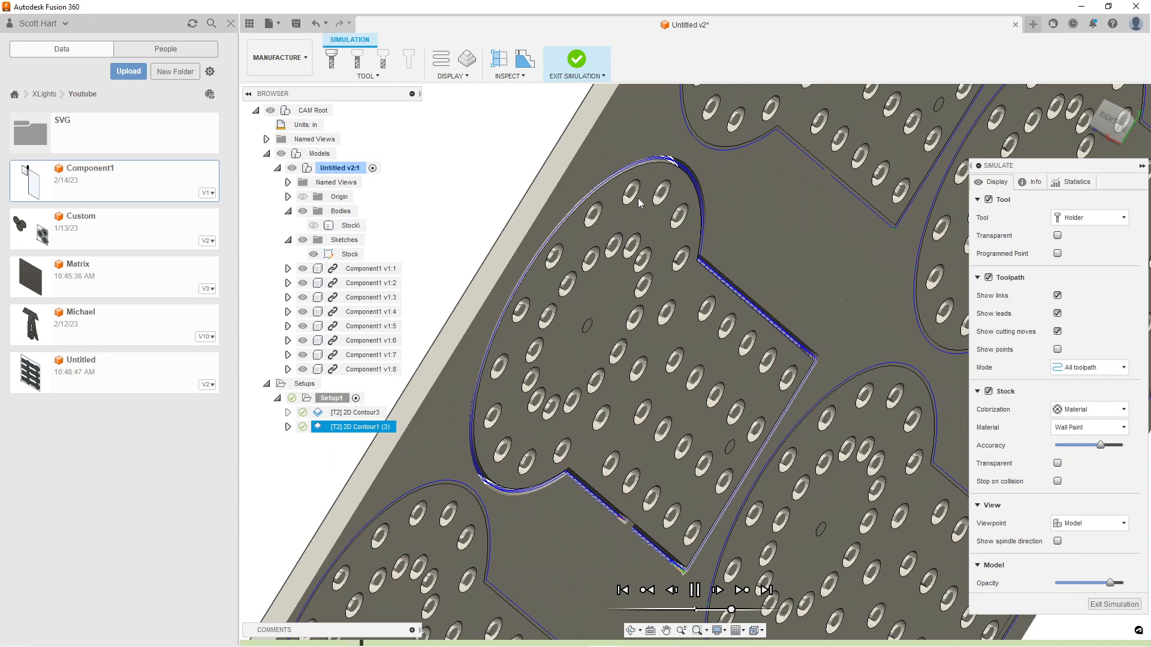
mouse_move(700, 374)
shift+middle_down()
mouse_move(739, 401)
mouse_move(830, 380)
mouse_move(649, 293)
mouse_move(693, 375)
shift+middle_up()
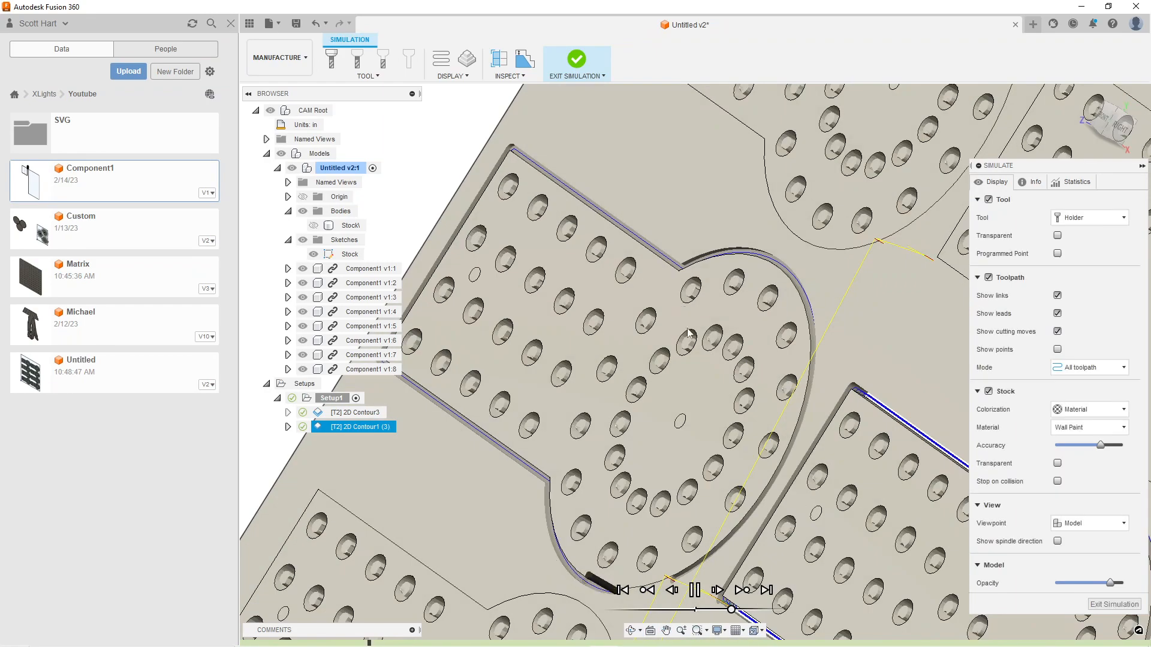
Inspect the simulated outline cuts up close along the parts' straight and curved edges, and exit the simulation
scroll(711, 397, up, 1)
scroll(711, 396, up, 2)
middle_drag(711, 396, 839, 125)
shift+middle_drag(635, 294, 691, 336)
scroll(563, 329, up, 3)
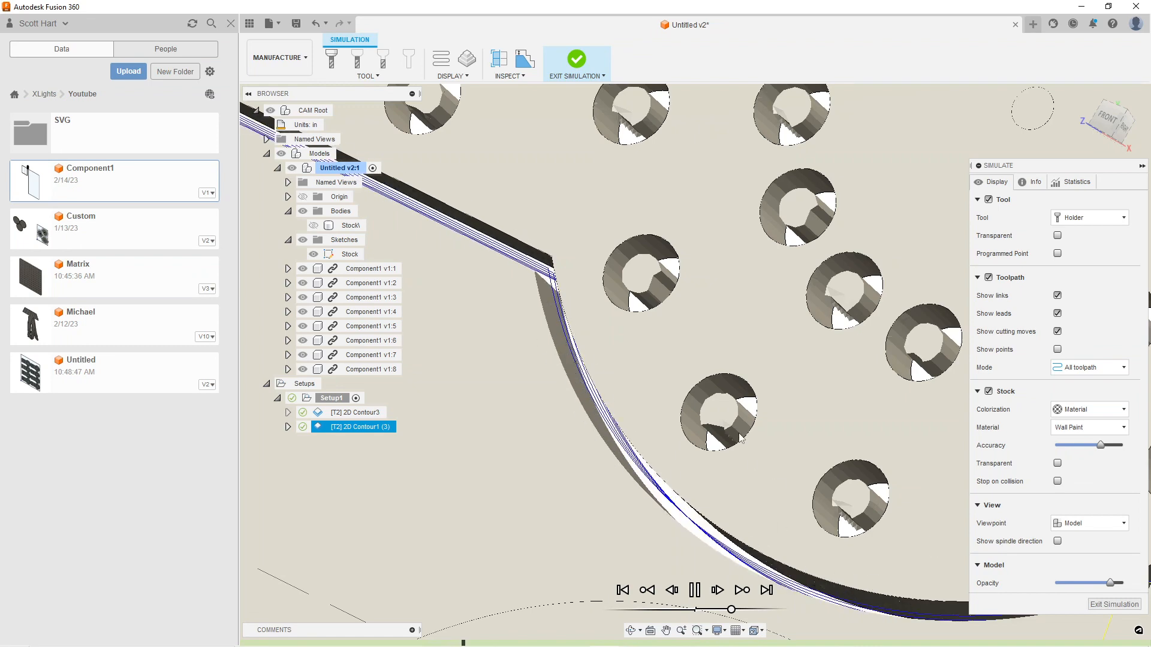
scroll(741, 440, down, 2)
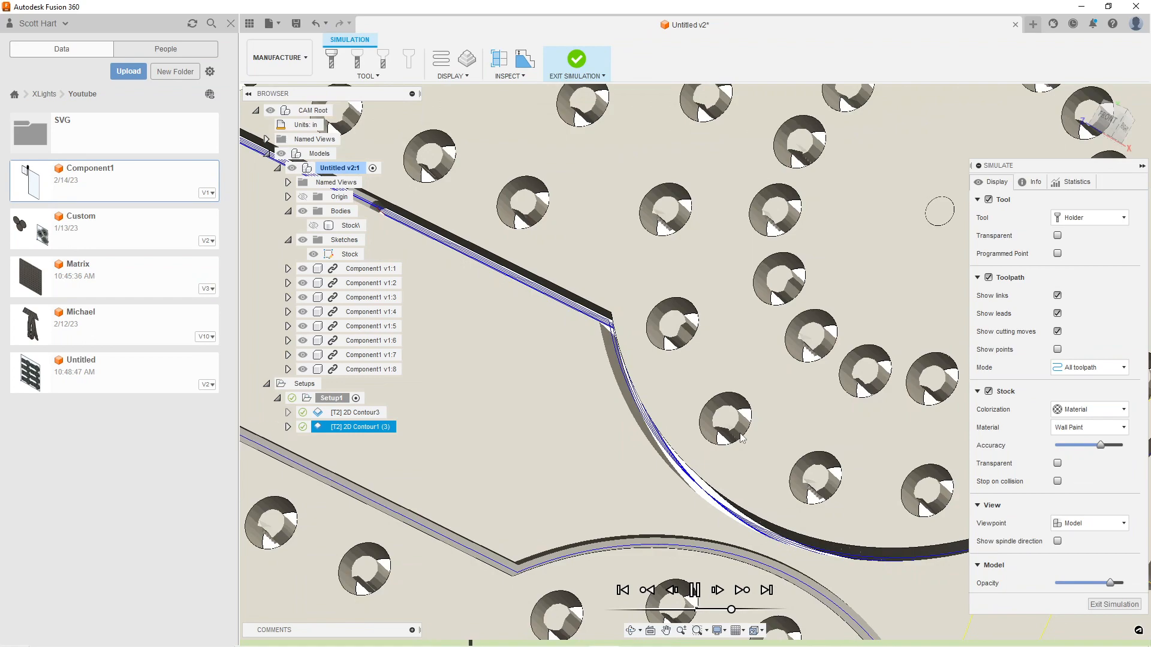
click(1113, 604)
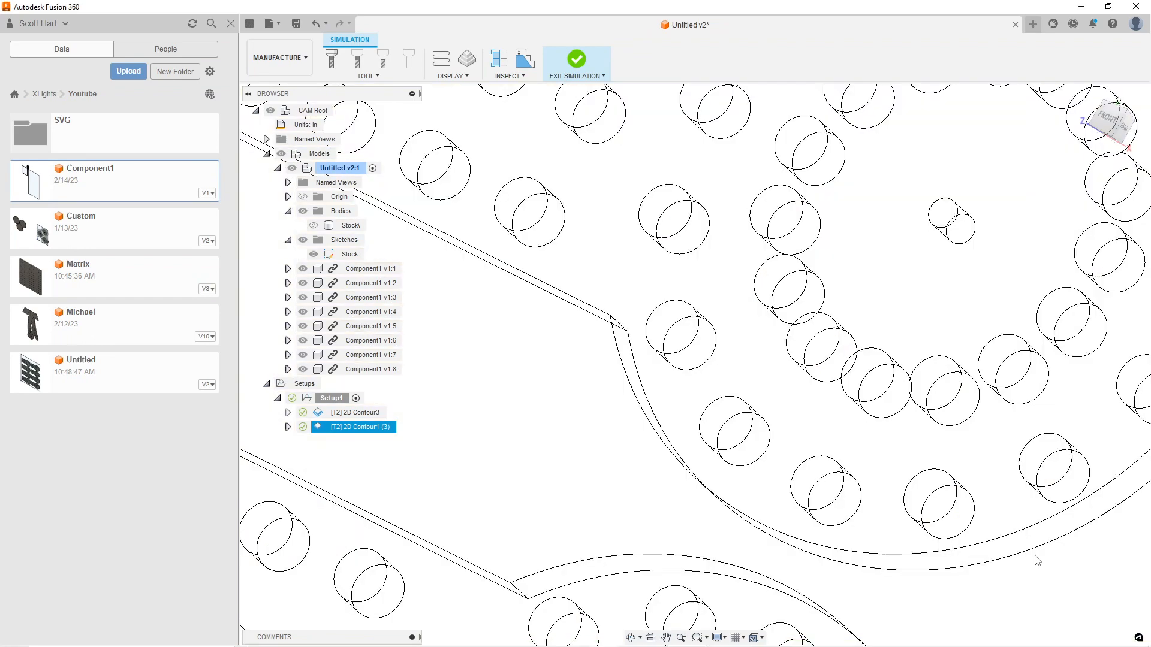
Add a 2D contour operation to Setup1 from a template and place it ahead of the two existing operations
scroll(739, 387, down, 3)
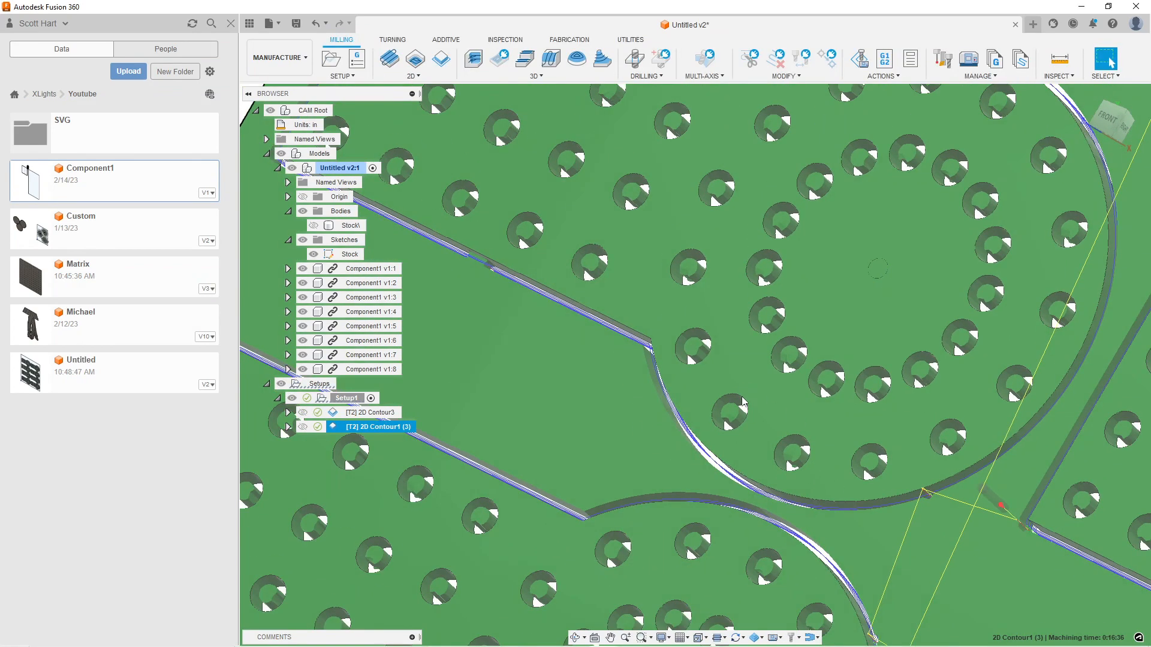
scroll(723, 376, down, 2)
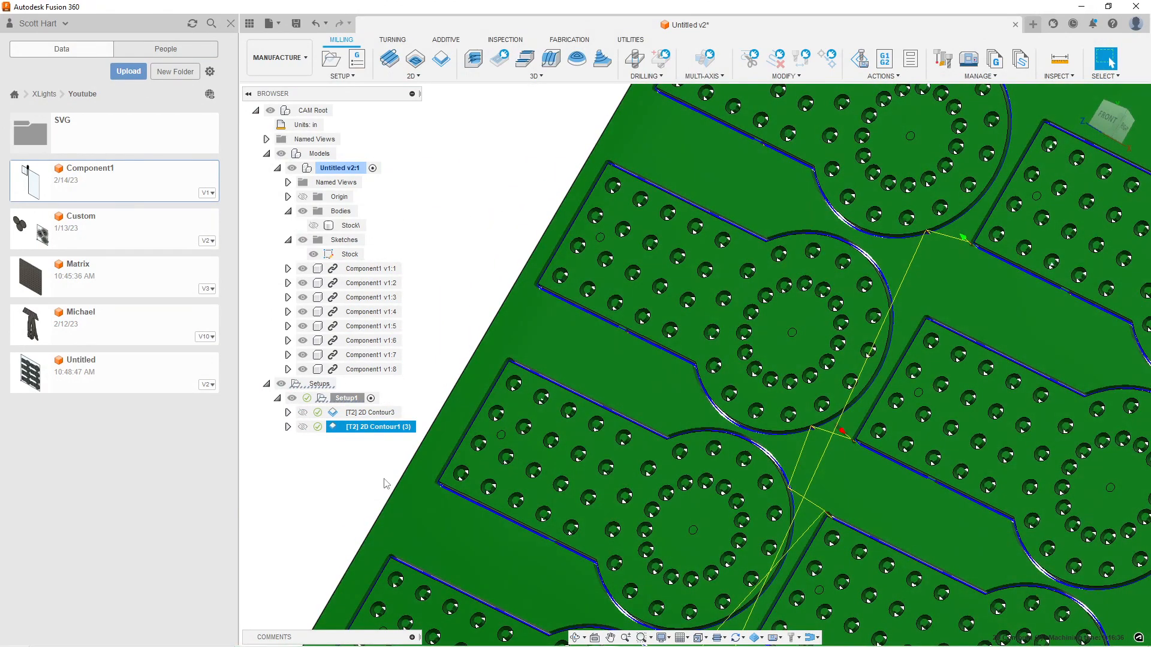
scroll(879, 217, up, 5)
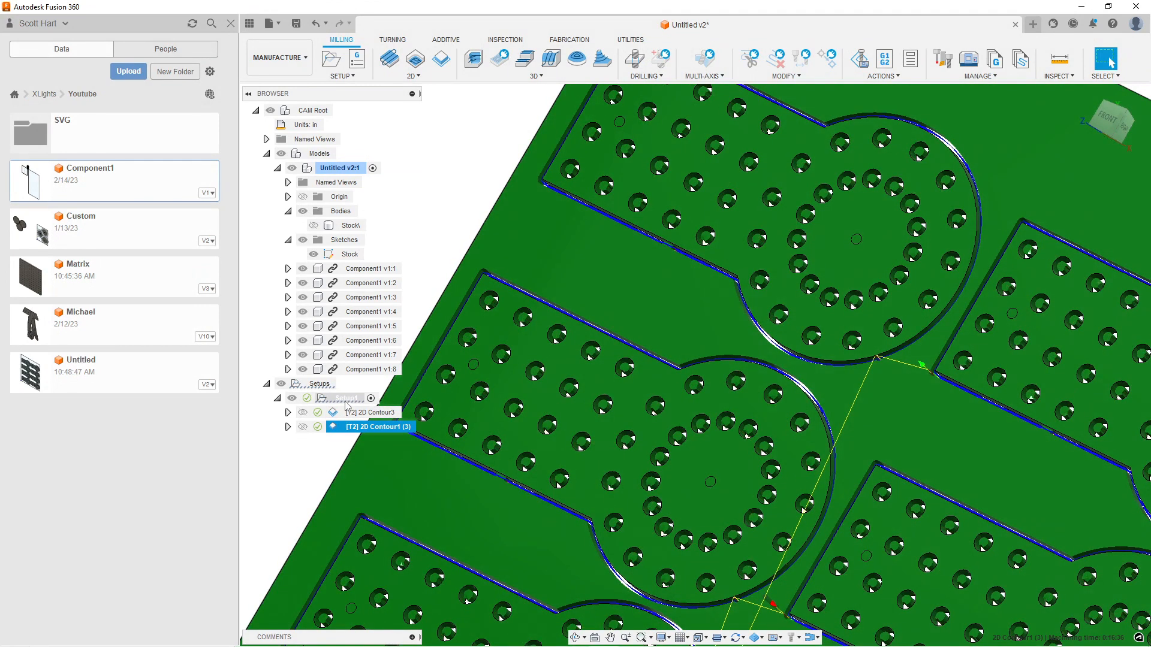
right_click(347, 398)
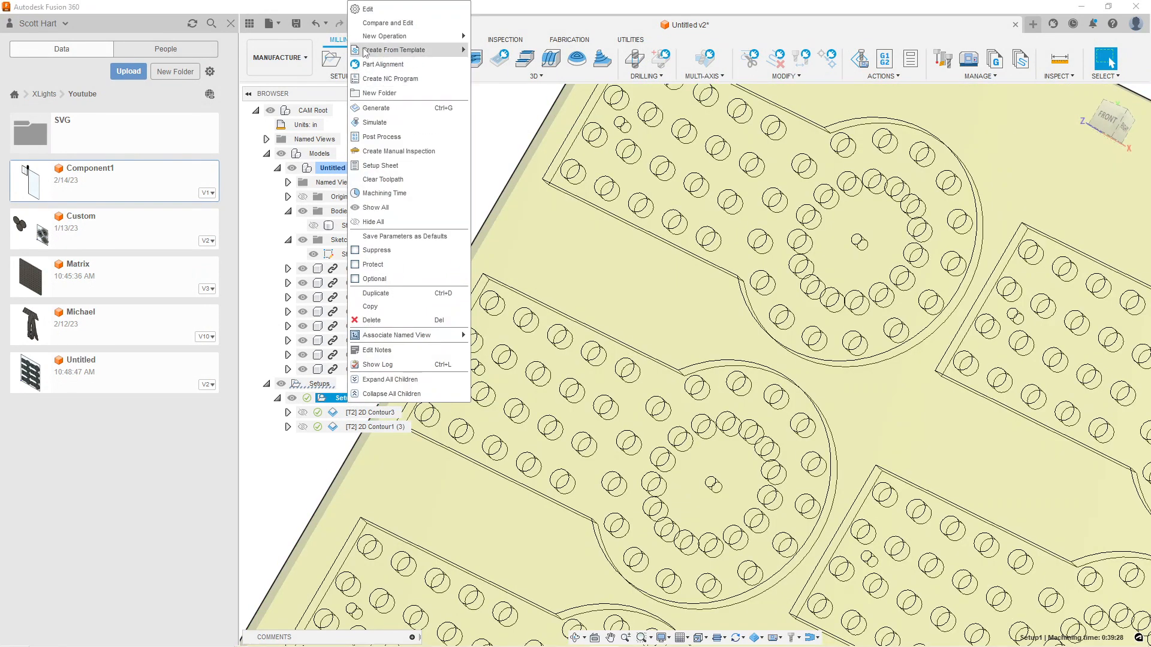
mouse_move(366, 51)
click(539, 62)
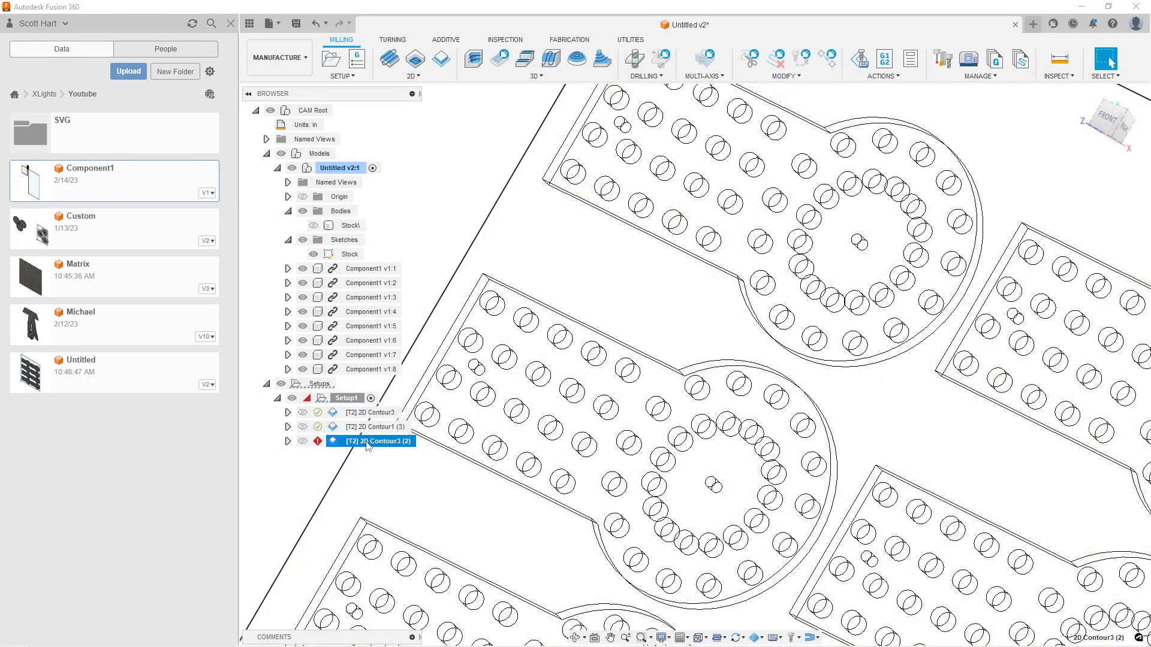
drag(367, 442, 397, 426)
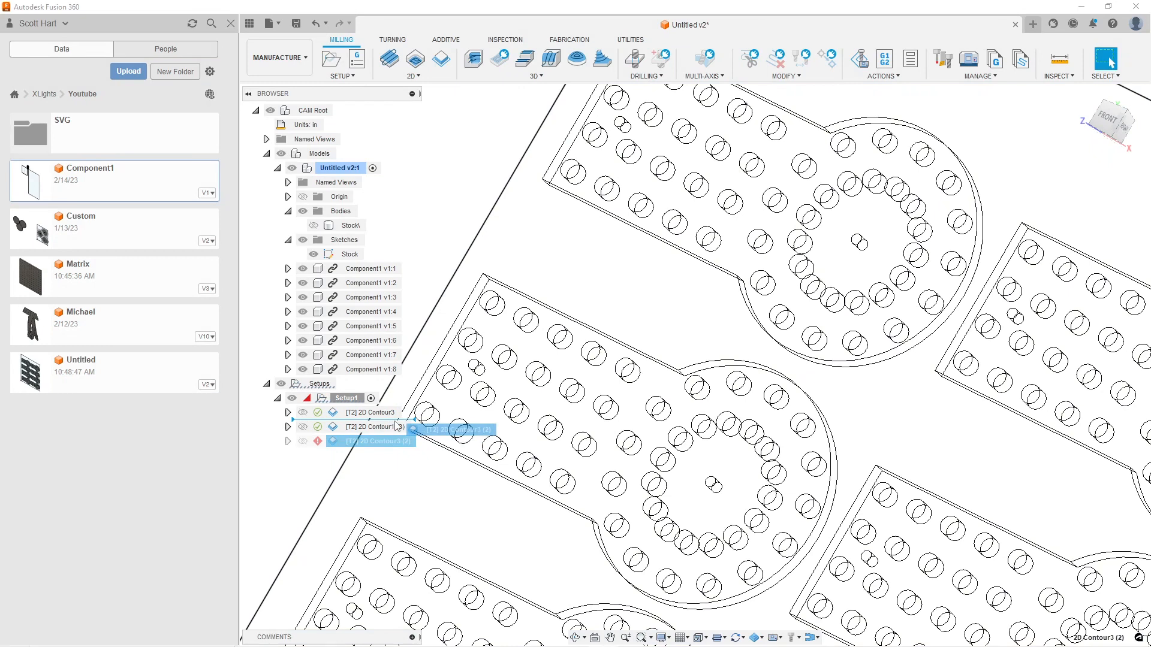
drag(397, 425, 398, 418)
Open the new contour operation's geometry settings and remove its Pocket Recognition selection
right_click(398, 418)
click(434, 15)
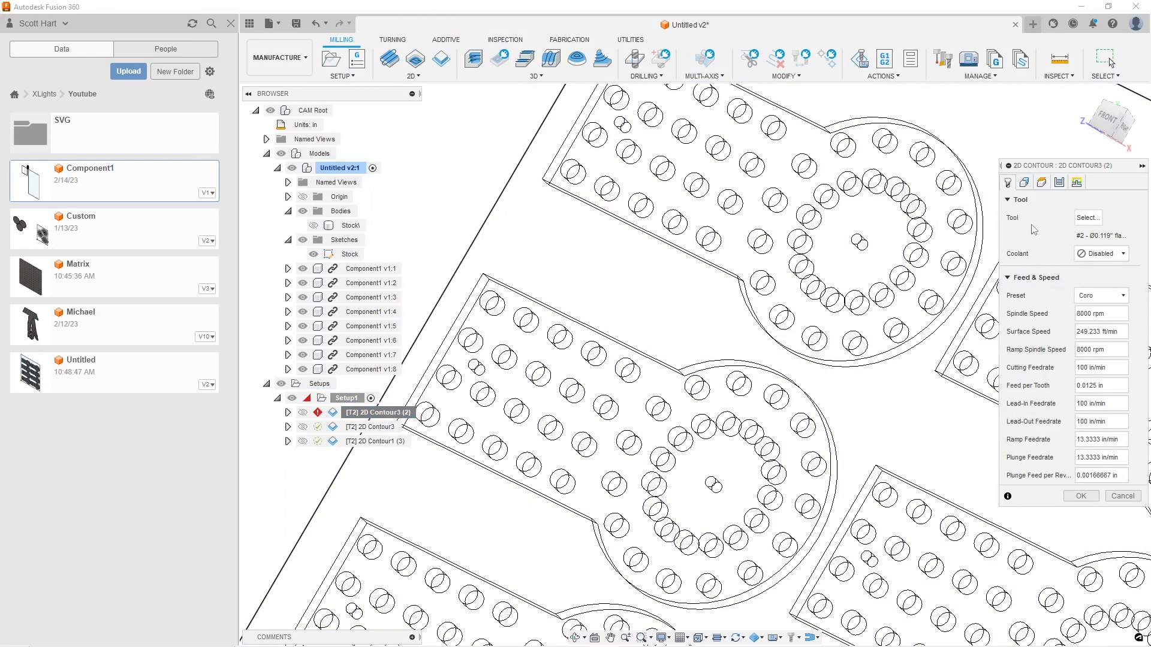
click(1023, 184)
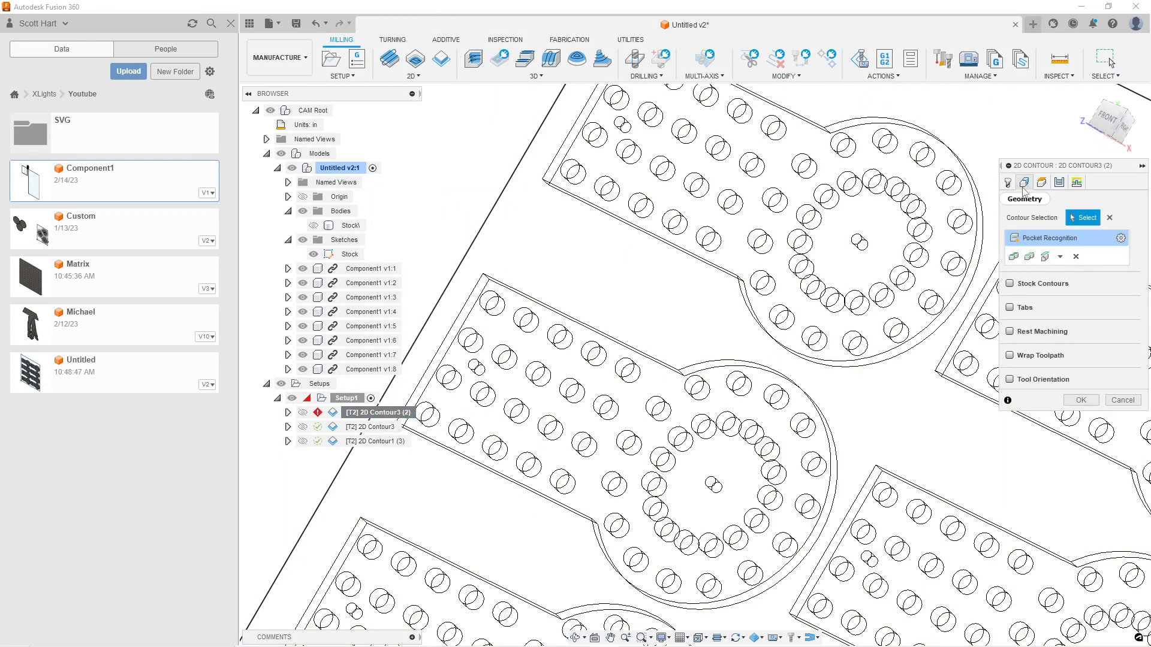
scroll(627, 316, down, 6)
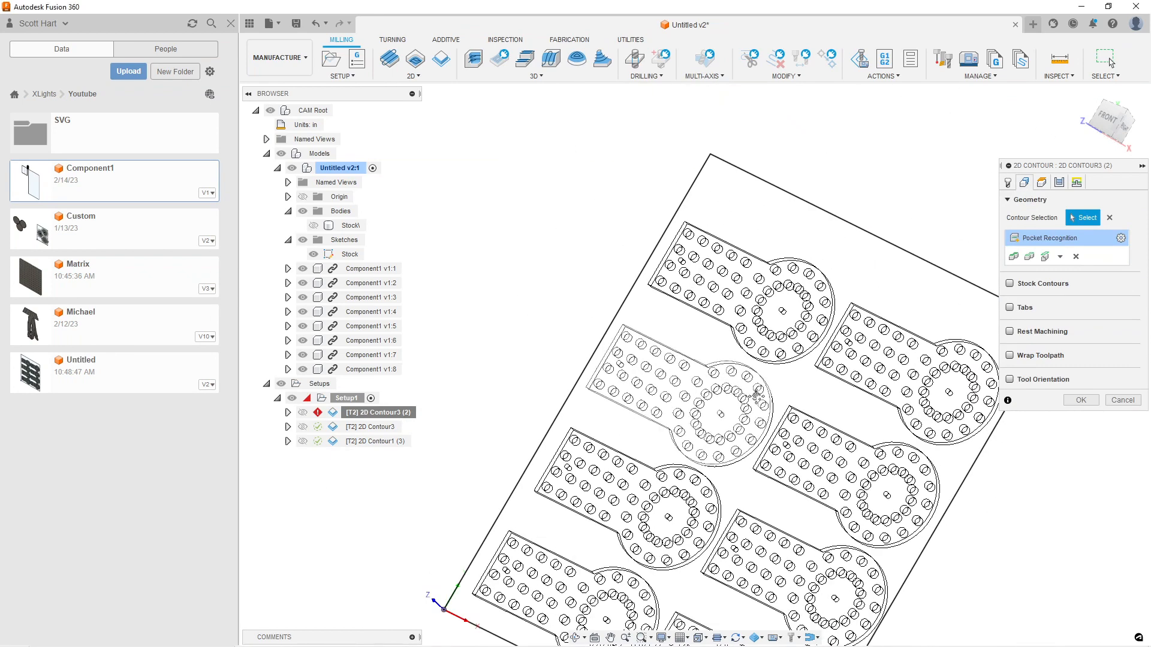
scroll(665, 305, up, 3)
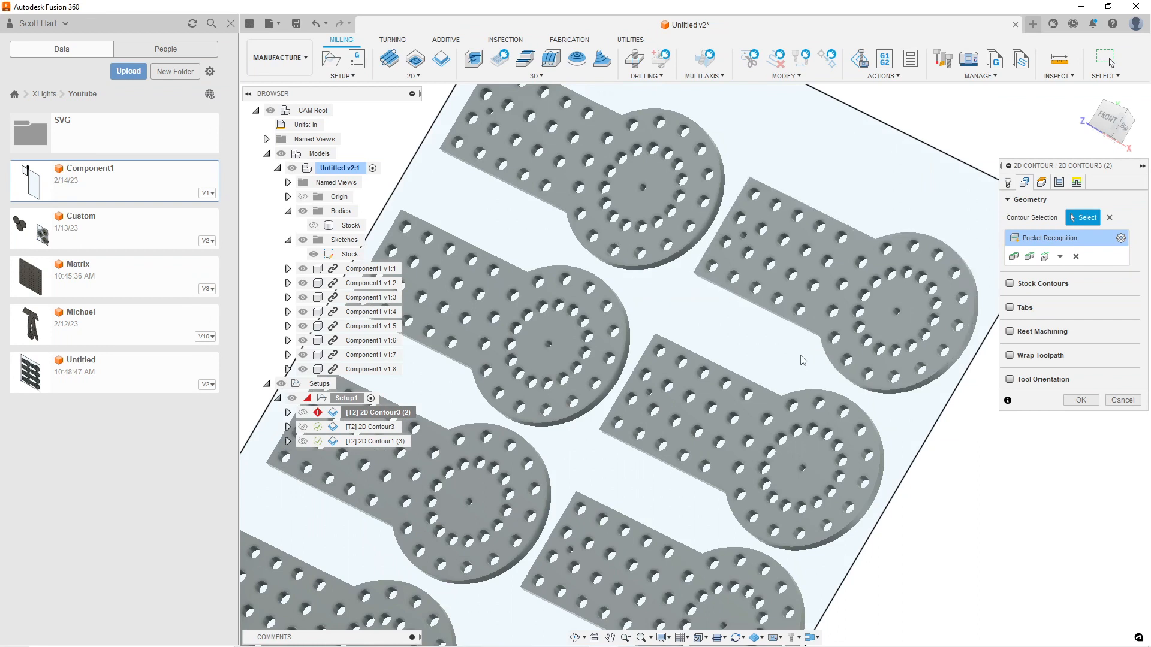
click(1074, 258)
click(1060, 257)
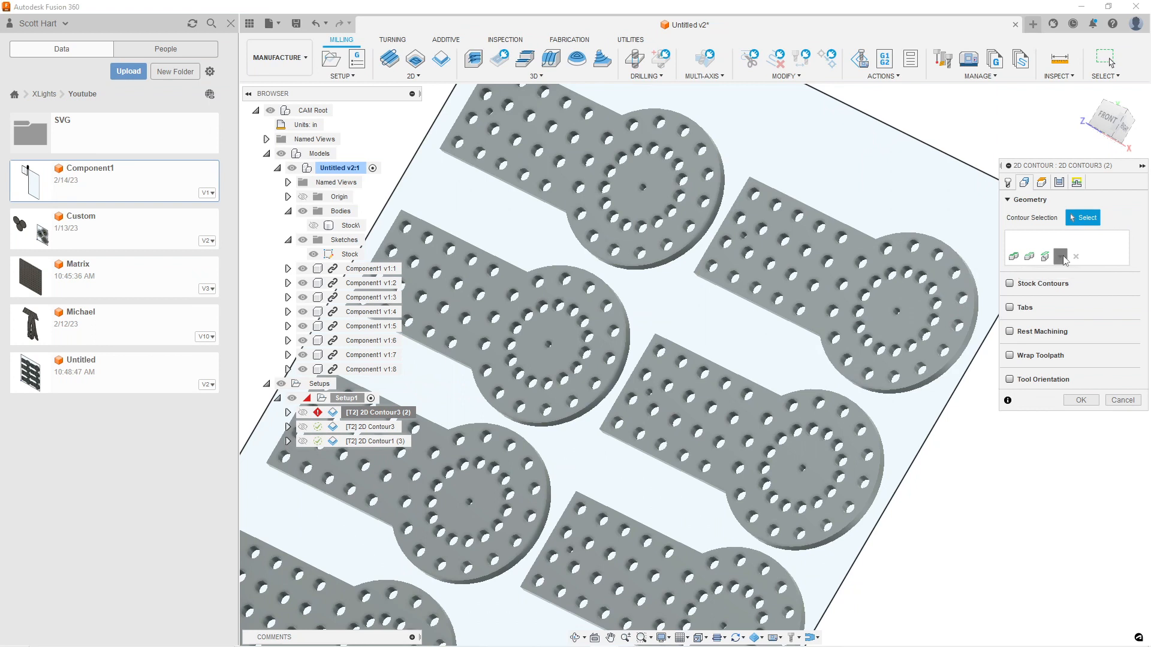
click(1071, 320)
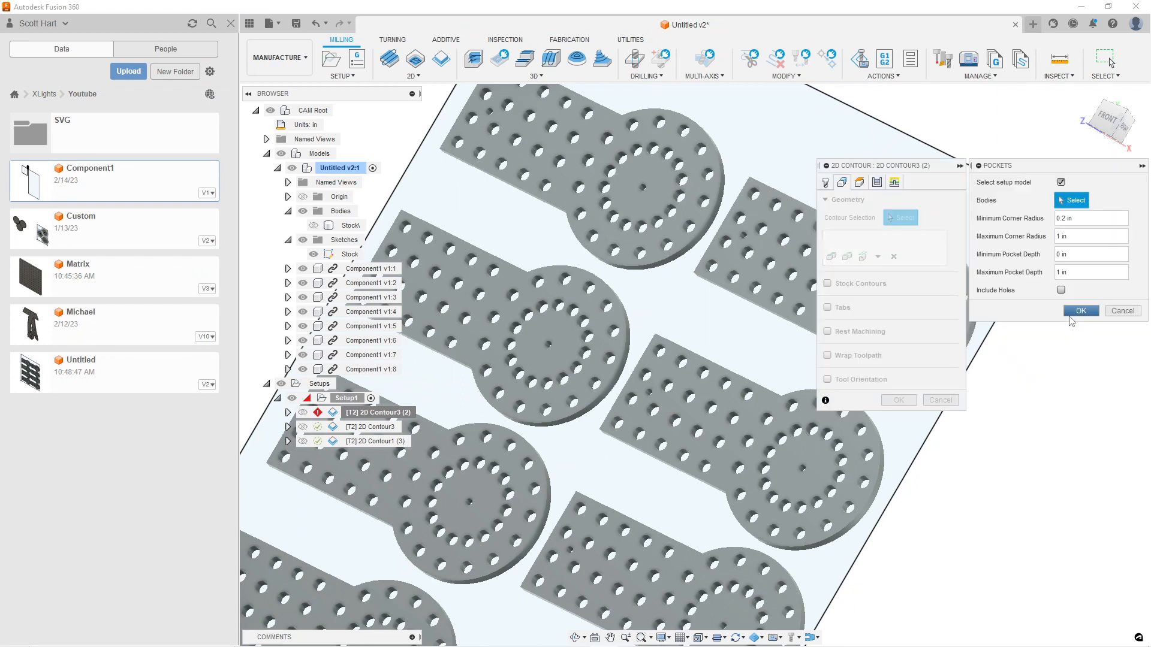
click(1061, 290)
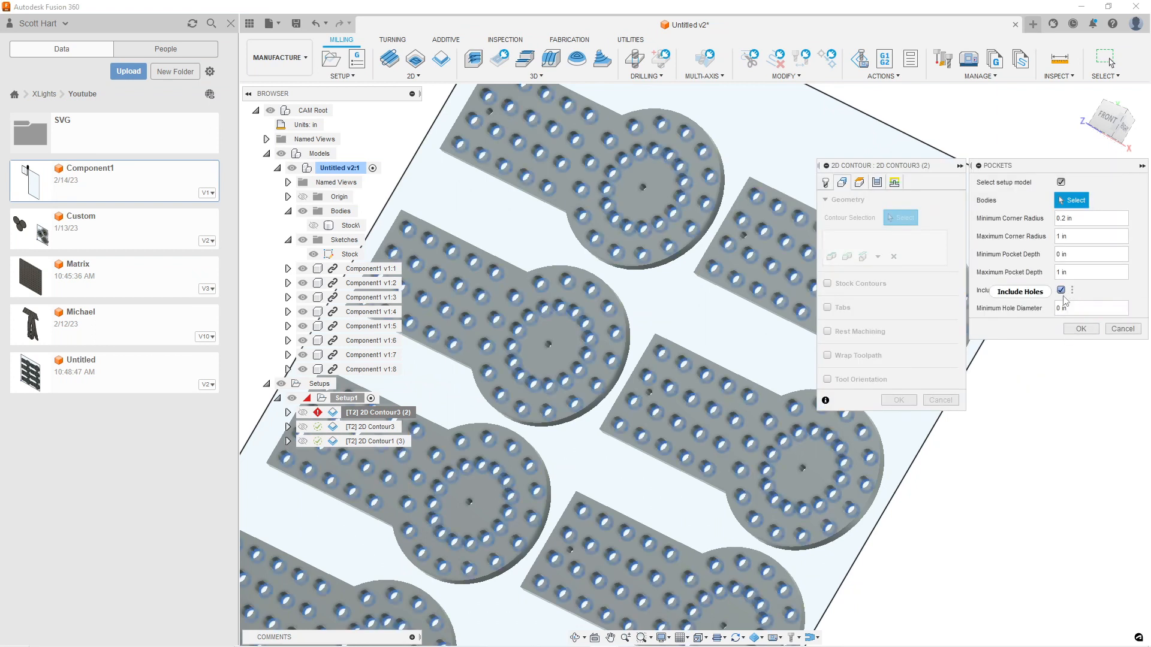
mouse_move(1074, 310)
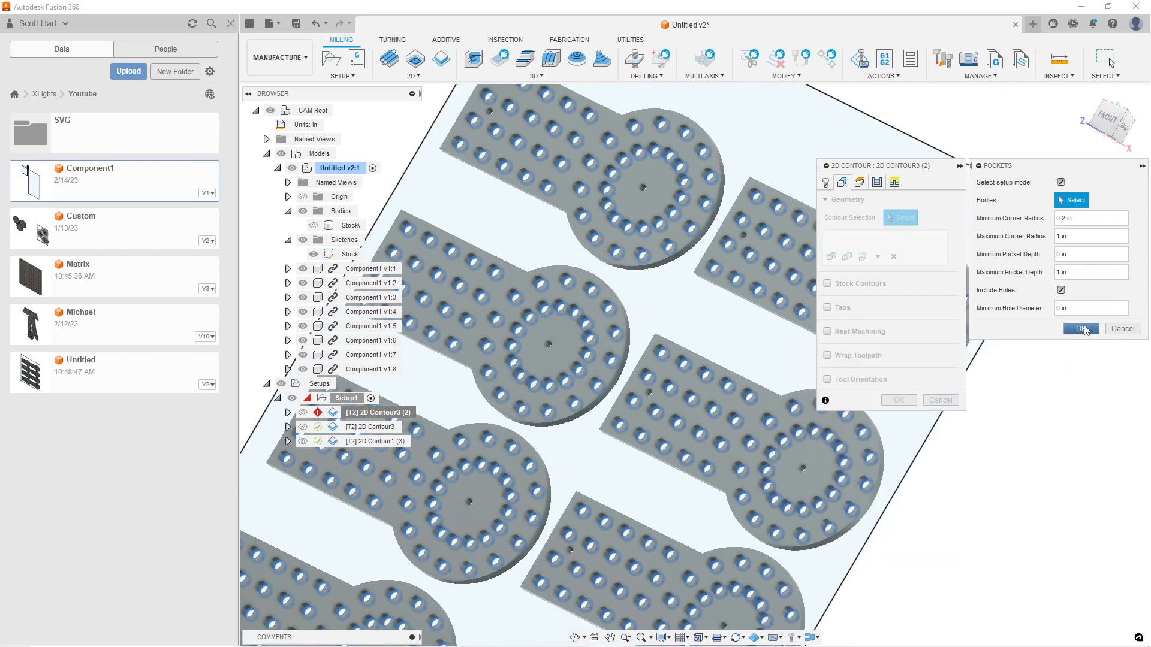
click(1121, 329)
Select the small hole near the straight end and the small centre hole of the top row's right part as contours
scroll(734, 264, up, 10)
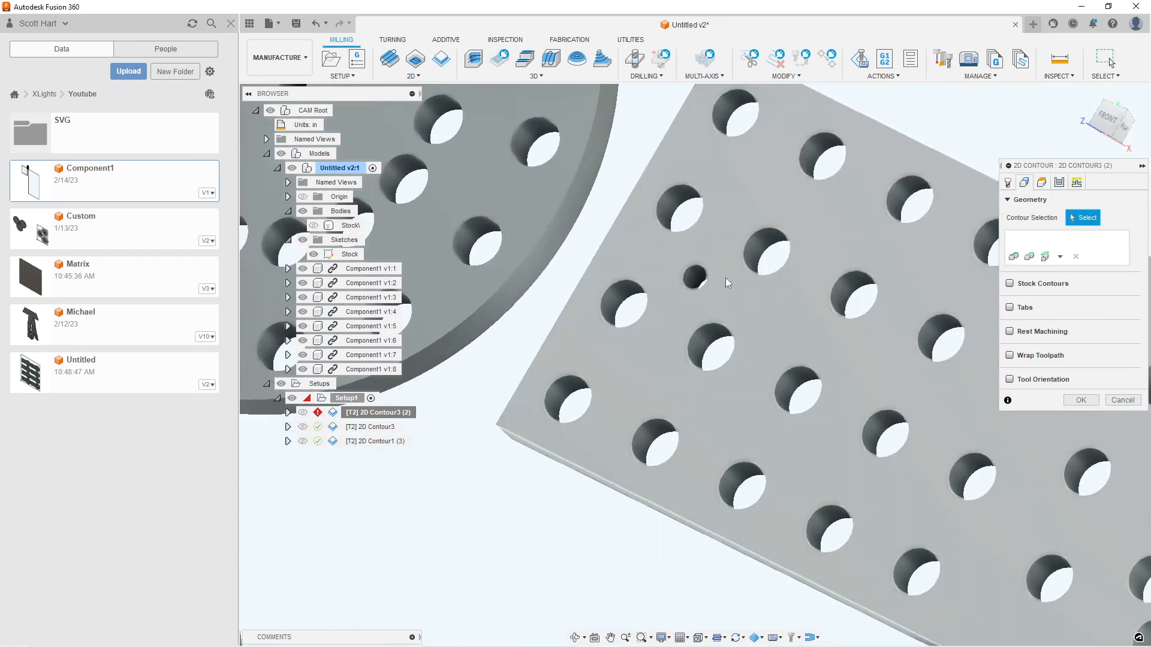
scroll(714, 286, up, 5)
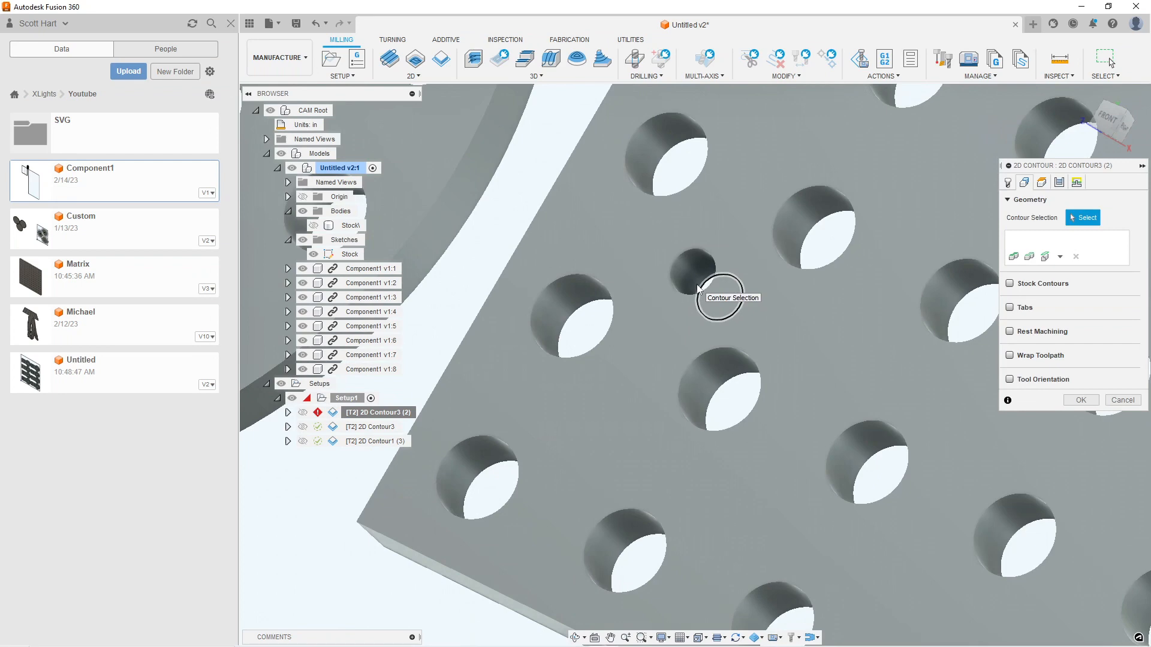
click(697, 285)
scroll(867, 369, down, 4)
middle_drag(823, 350, 580, 220)
scroll(734, 310, down, 3)
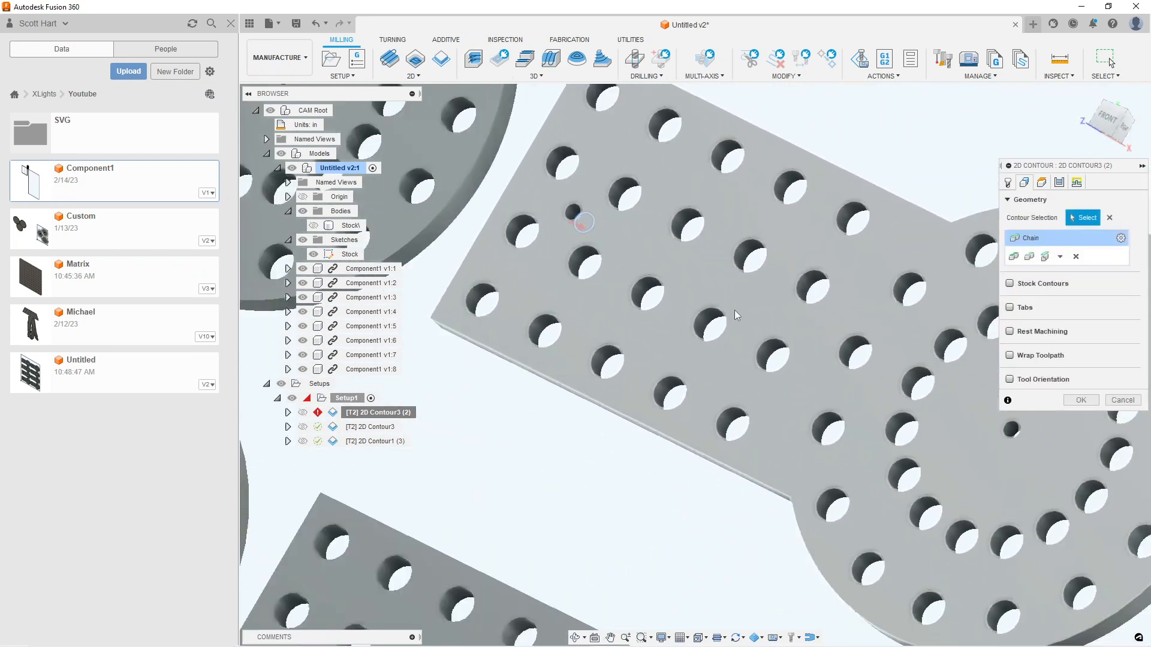
scroll(960, 409, up, 5)
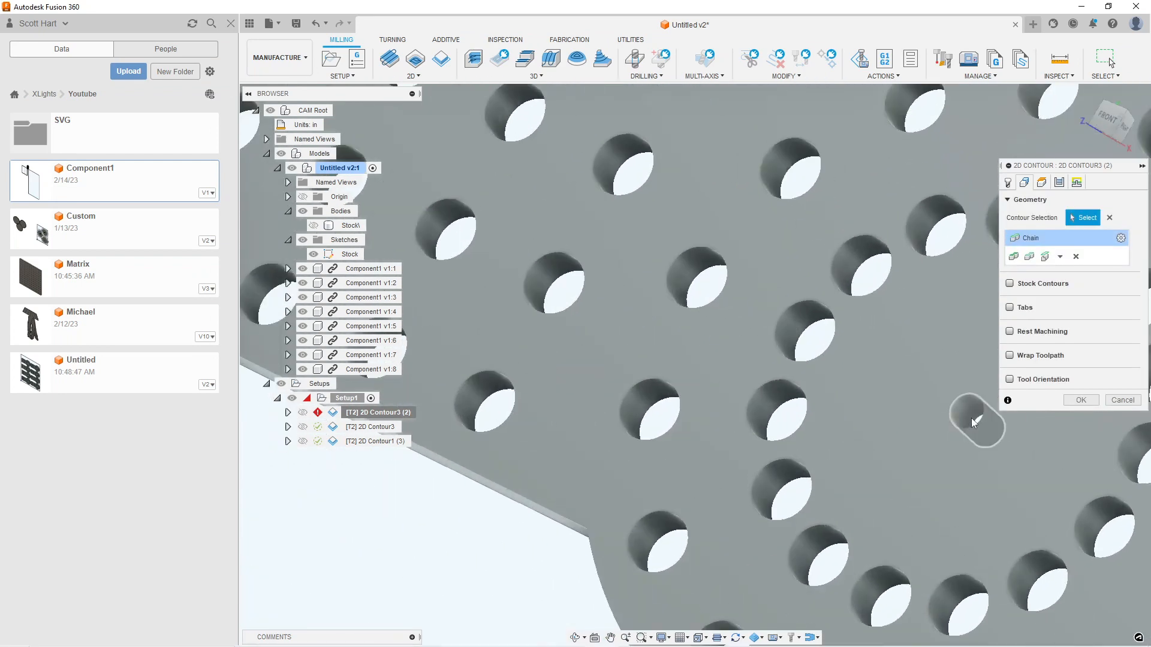
scroll(971, 418, up, 3)
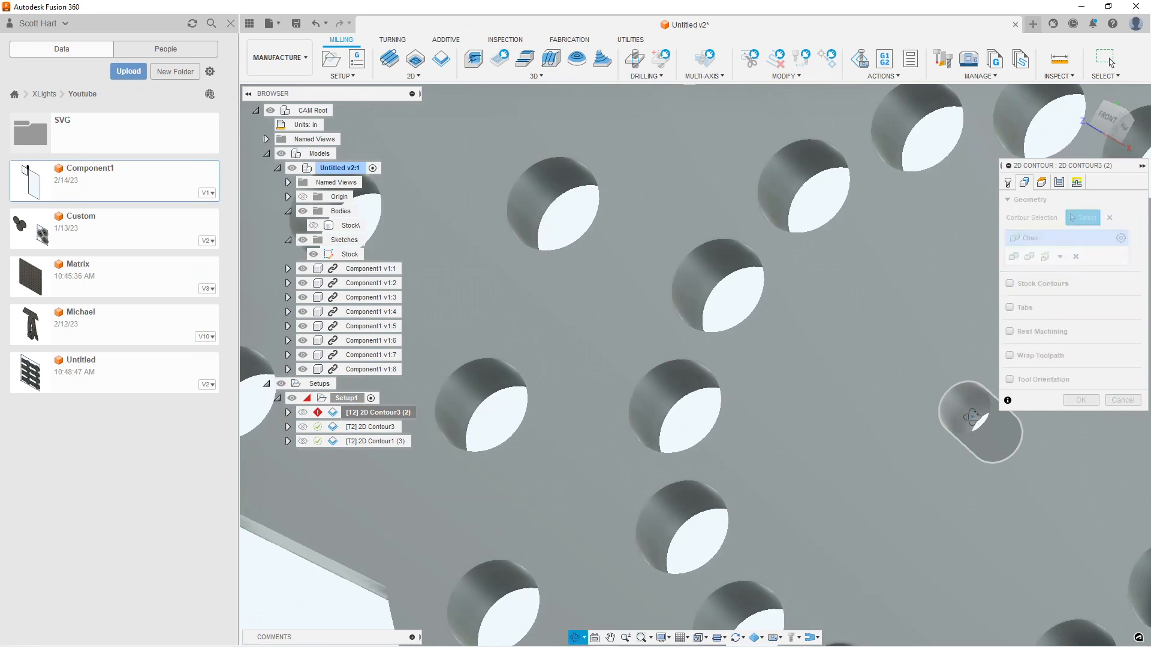
click(972, 419)
scroll(972, 418, down, 5)
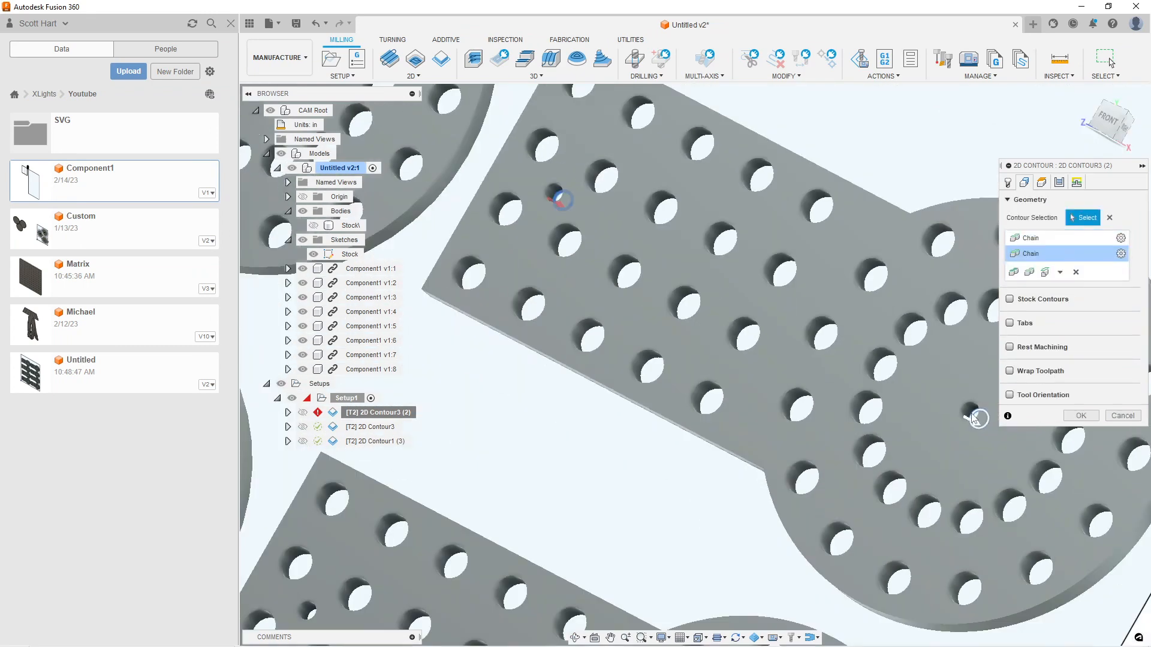
Add the small centre hole and the small hole near the straight end of the top row's left part as contours
scroll(972, 418, down, 3)
middle_drag(637, 277, 732, 349)
scroll(695, 284, up, 3)
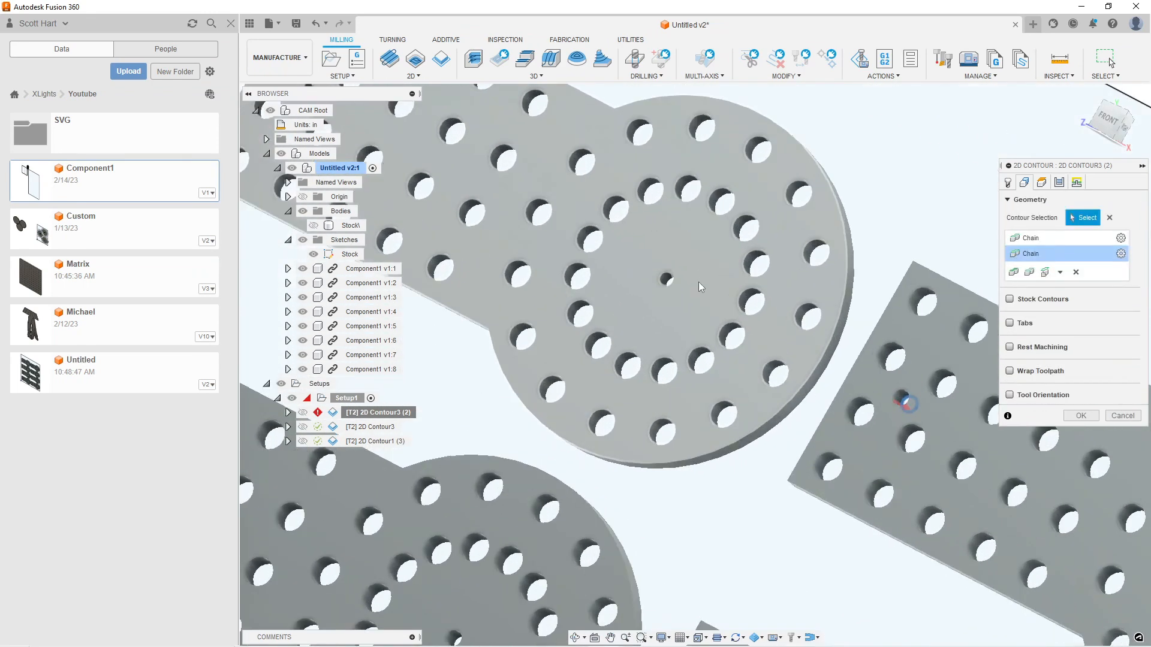
scroll(659, 288, up, 5)
click(630, 271)
scroll(579, 274, down, 5)
middle_drag(519, 253, 896, 427)
scroll(618, 272, up, 5)
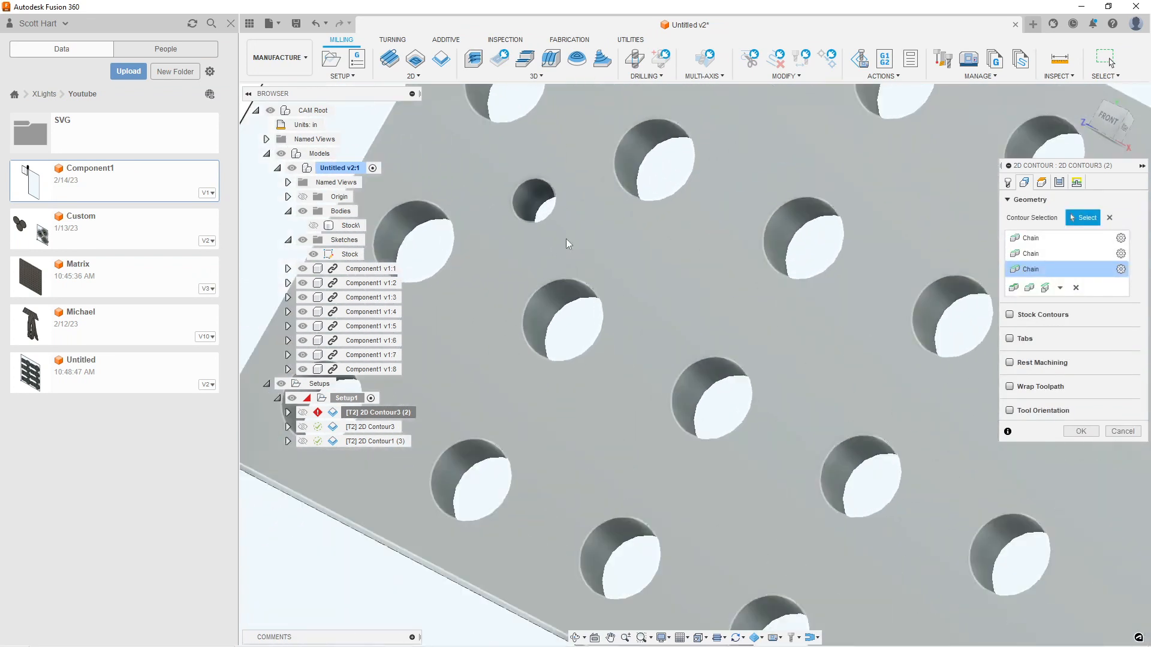
click(556, 215)
Add the small end hole and small centre hole of the second row's left part to the contour selection
scroll(557, 216, down, 5)
middle_drag(676, 363, 829, 164)
scroll(577, 390, up, 5)
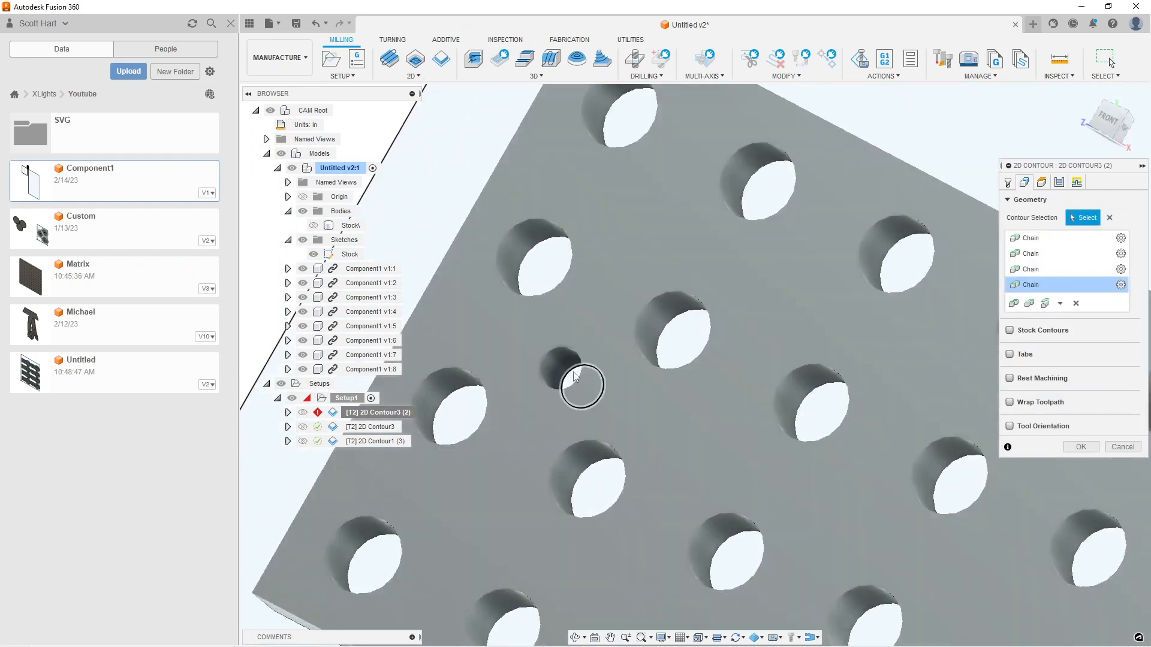
click(580, 375)
scroll(581, 376, down, 4)
middle_drag(742, 465, 593, 199)
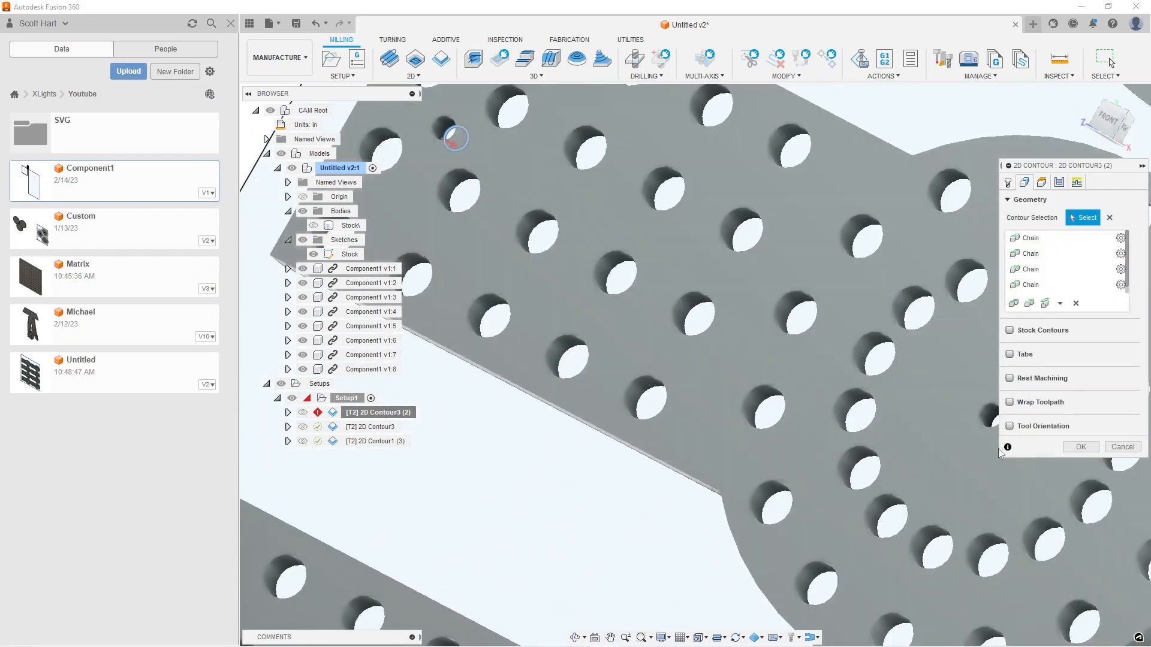
middle_drag(878, 446, 621, 378)
scroll(727, 358, up, 5)
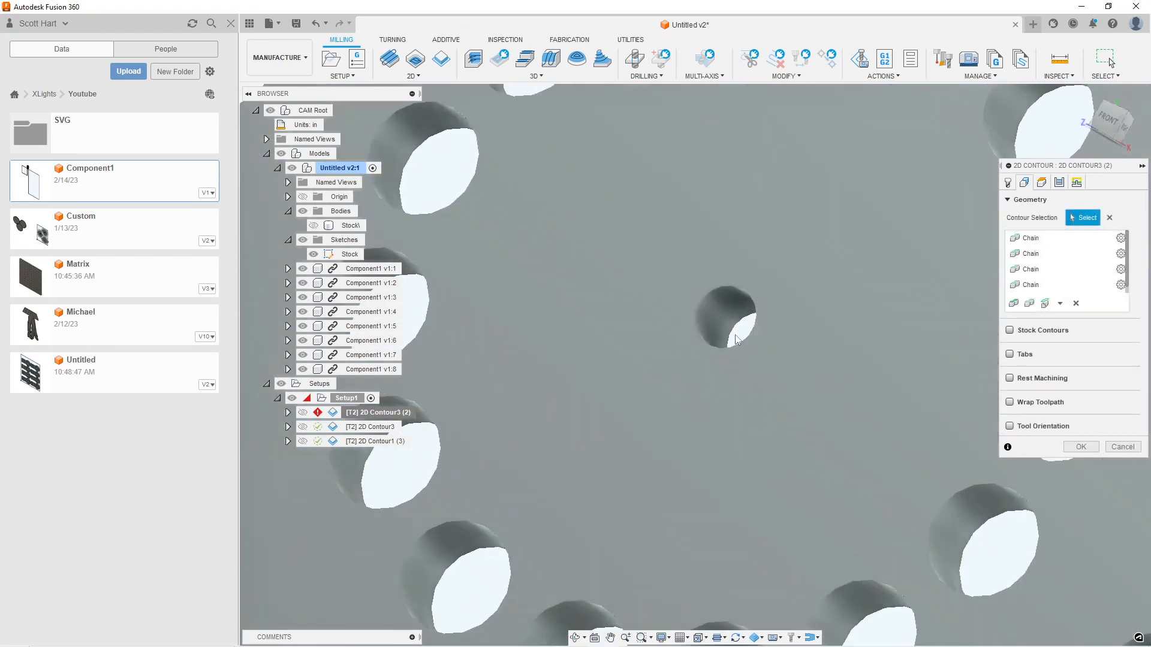
click(752, 340)
Add the small end hole and small centre hole of the second row's right part to the contour selection
scroll(817, 380, down, 6)
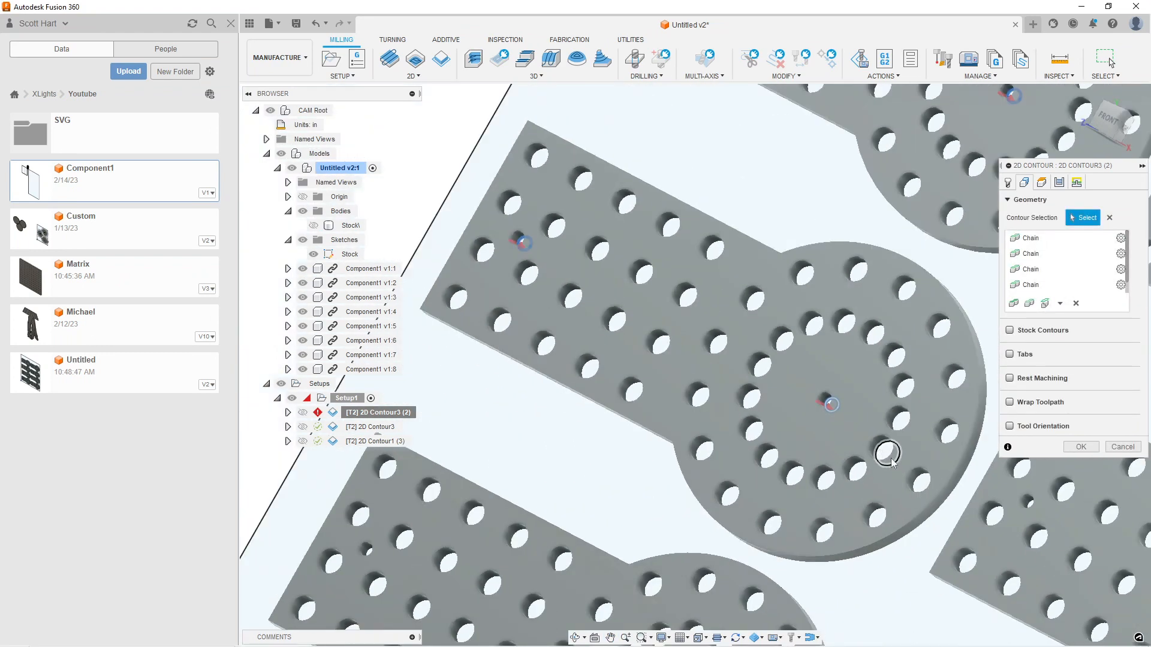
middle_drag(890, 458, 681, 363)
scroll(732, 331, up, 6)
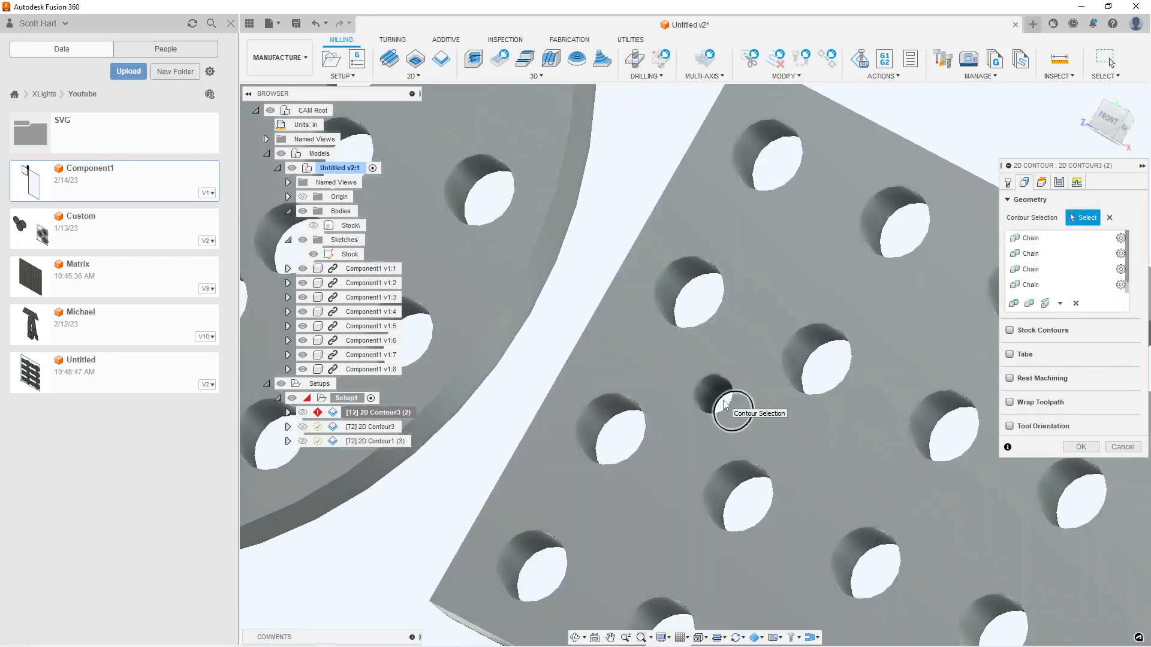
click(725, 406)
scroll(826, 453, down, 6)
mouse_move(891, 483)
middle_down()
mouse_move(707, 361)
mouse_move(431, 207)
middle_up()
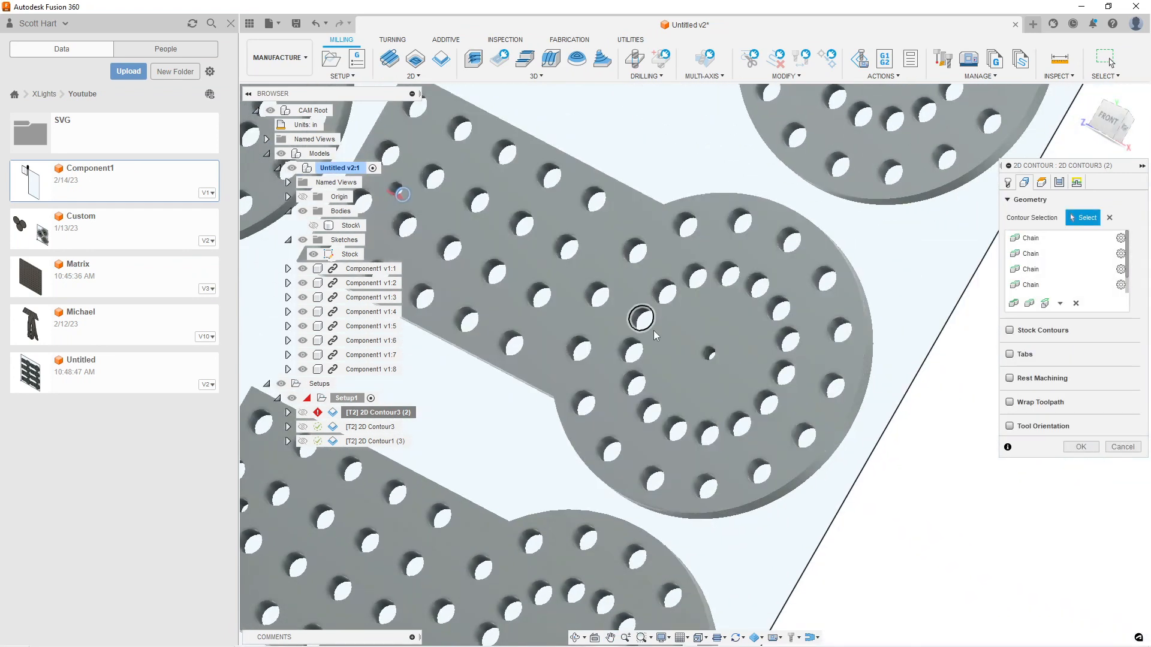
scroll(703, 350, up, 5)
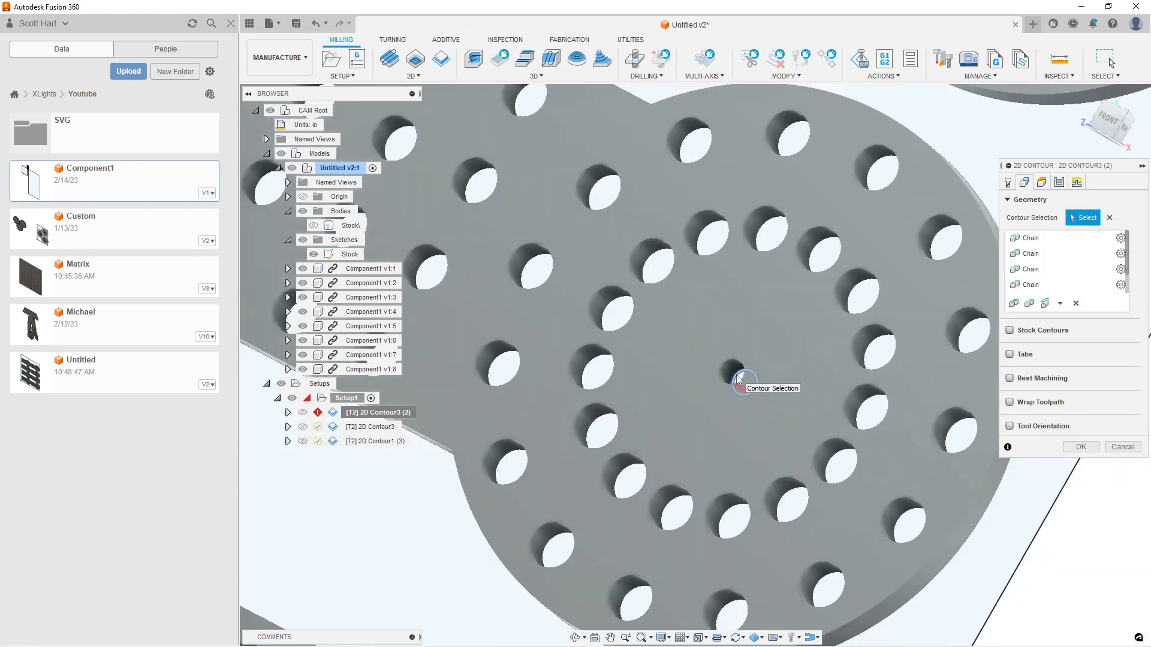
click(737, 379)
Add the small centre hole and small end hole of the third row's right part to the contour selection
scroll(737, 380, down, 1)
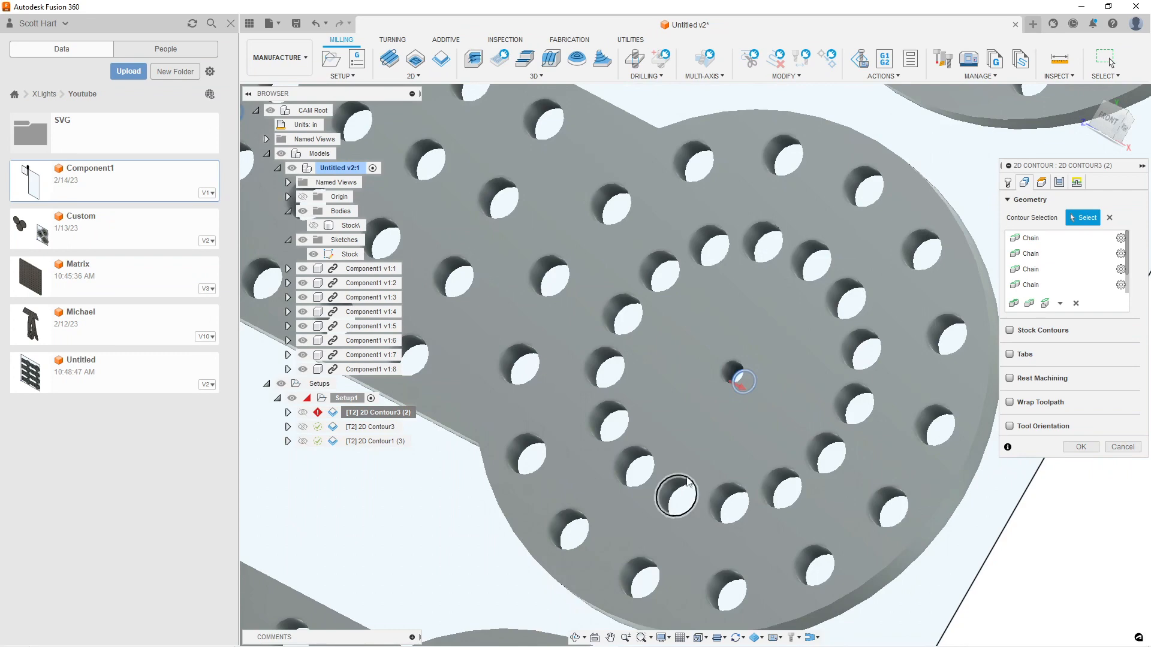
scroll(743, 453, down, 3)
middle_drag(732, 479, 827, 182)
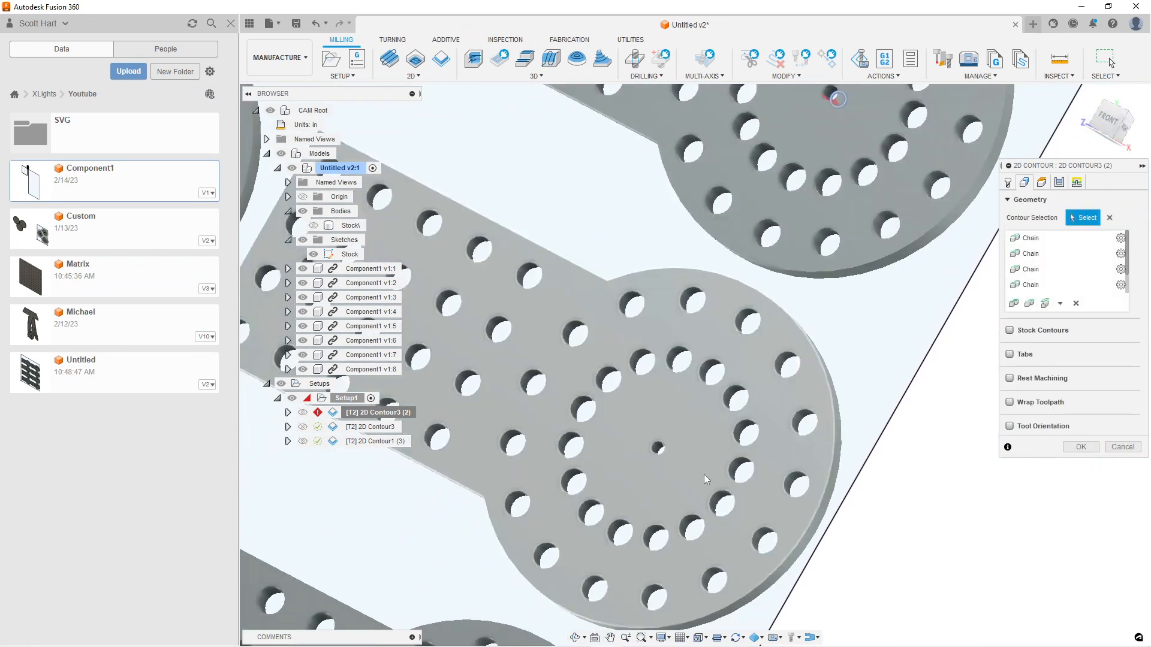
scroll(689, 468, up, 5)
click(616, 424)
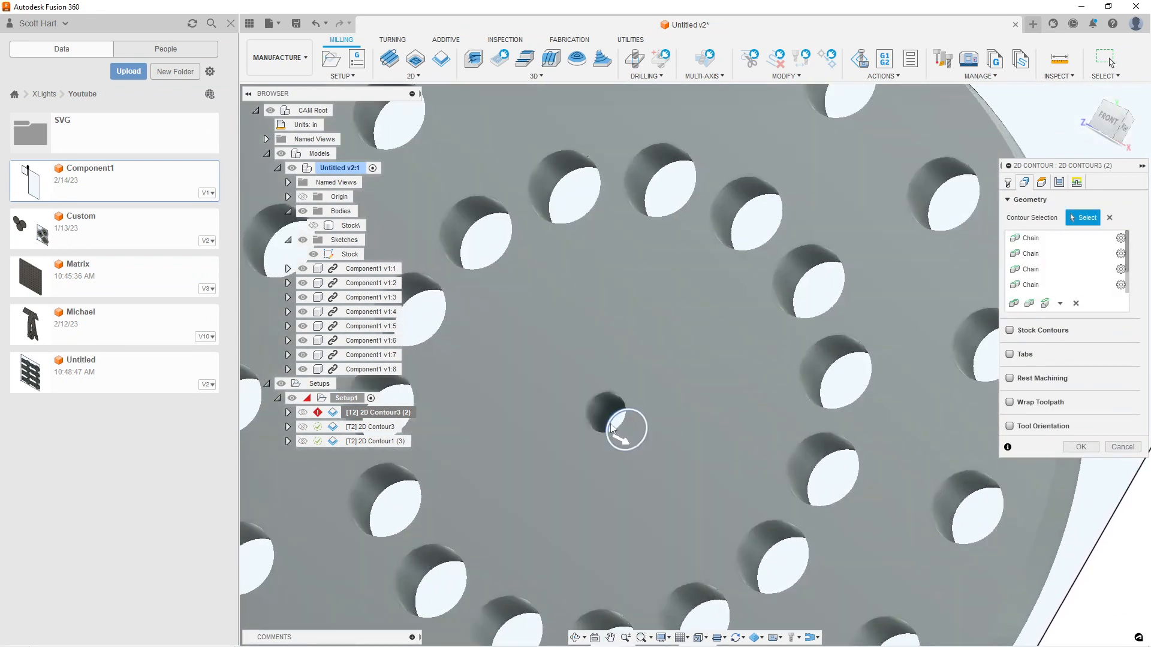
scroll(624, 429, down, 5)
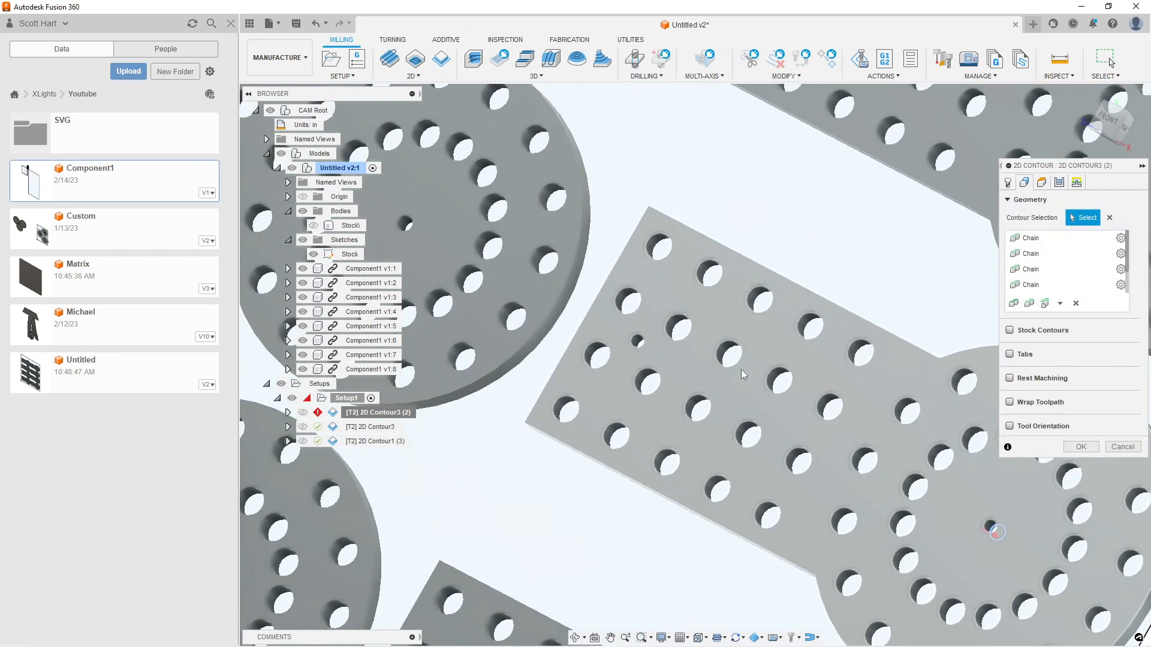
scroll(606, 341, up, 5)
scroll(598, 337, down, 6)
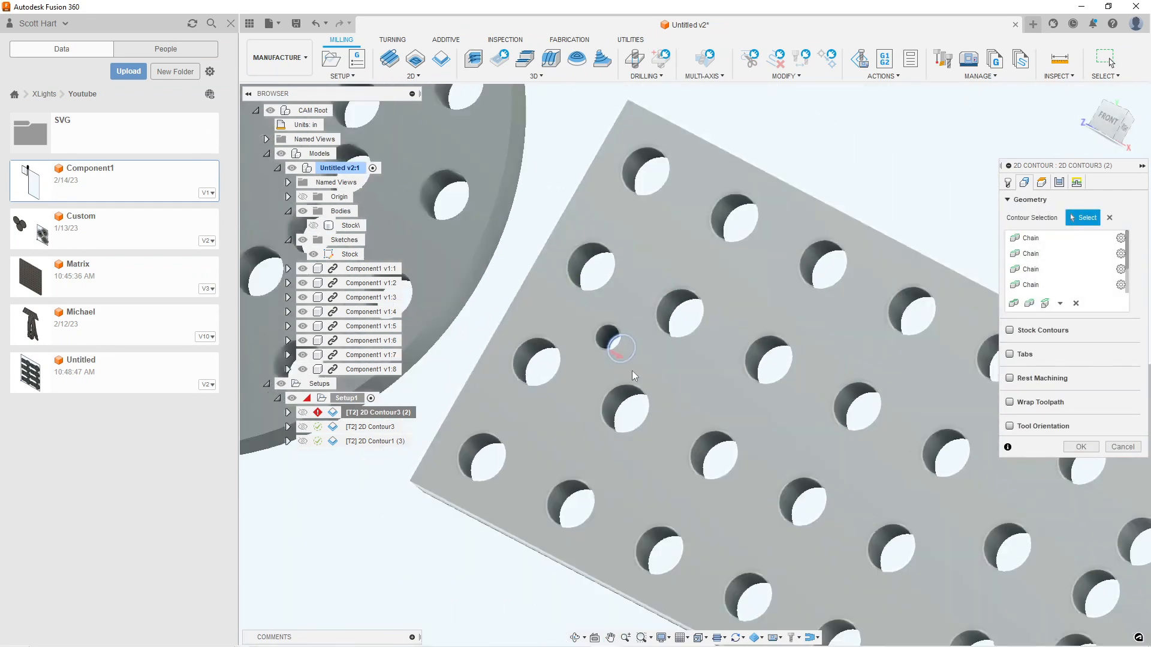
Add the small centre hole and small end hole of the third row's left part to the contour selection
scroll(607, 333, up, 5)
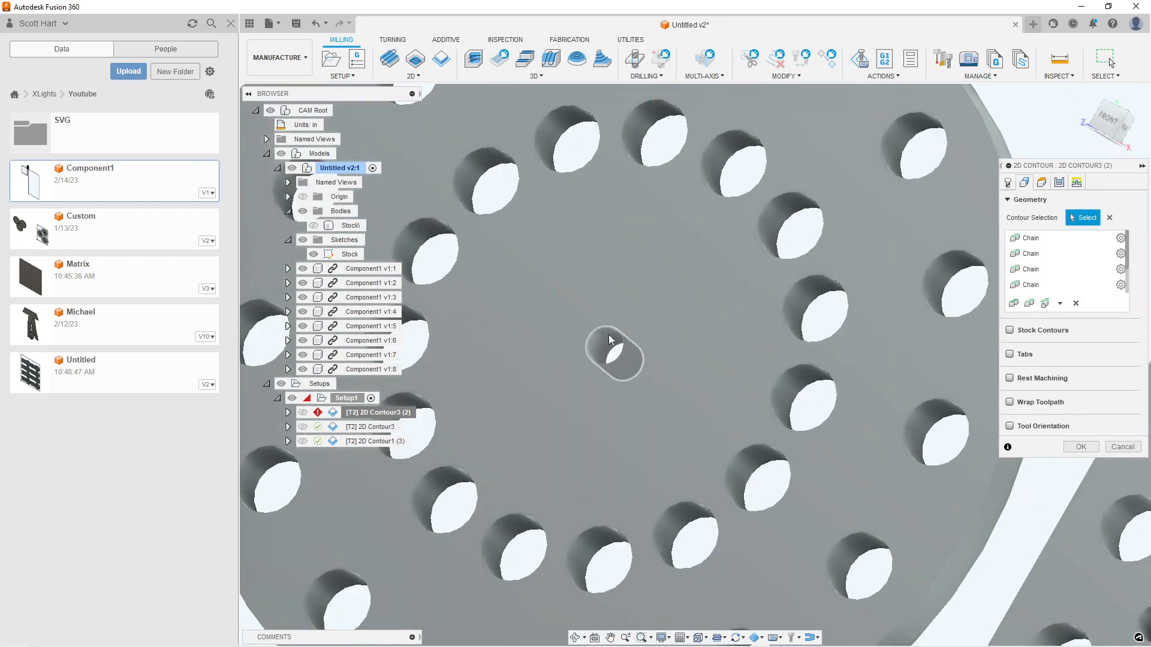
scroll(533, 284, down, 5)
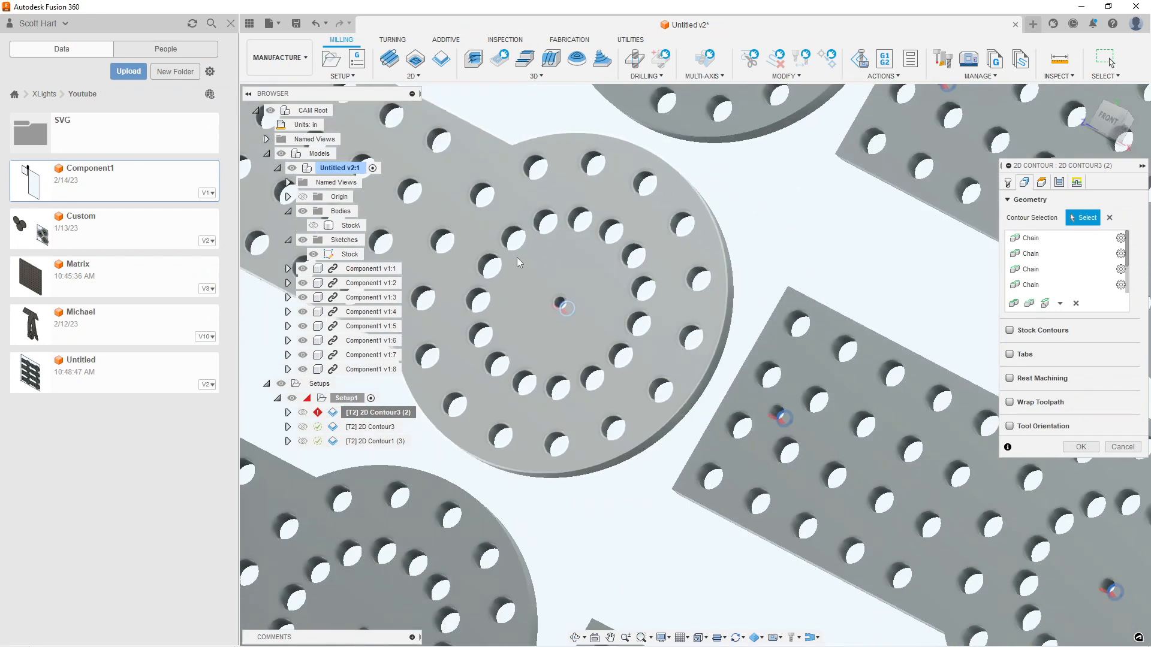
scroll(528, 300, up, 4)
scroll(527, 299, up, 2)
scroll(539, 306, up, 4)
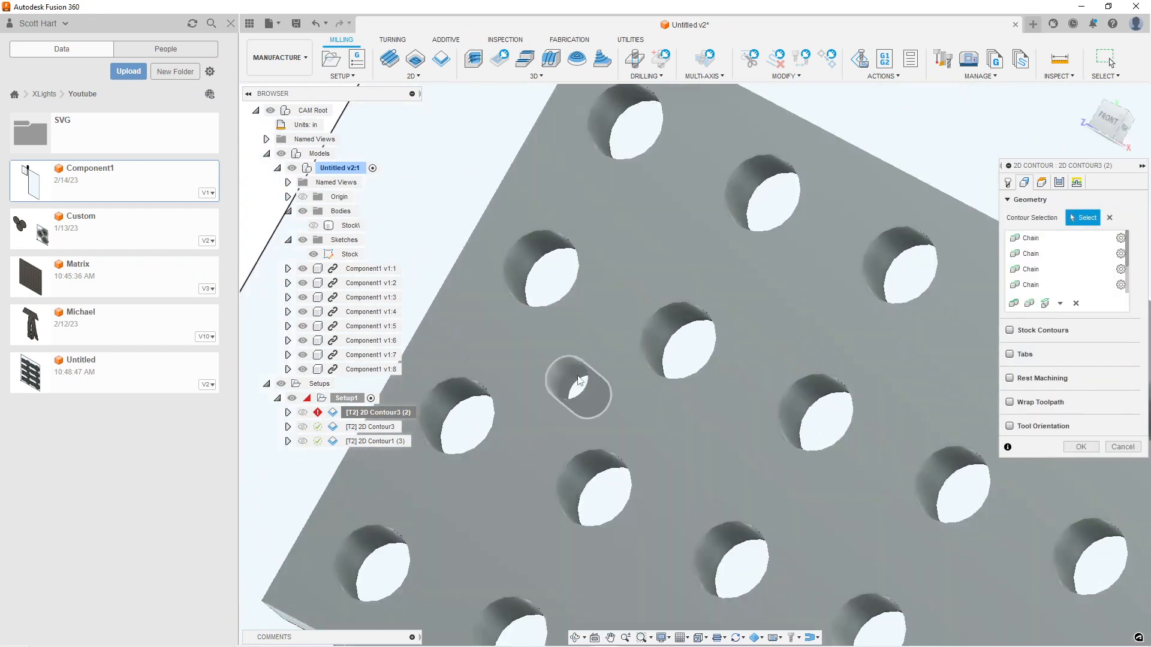
scroll(719, 468, down, 2)
Add the small end hole and small centre hole of the bottom row's left part to the contour selection
scroll(725, 469, down, 4)
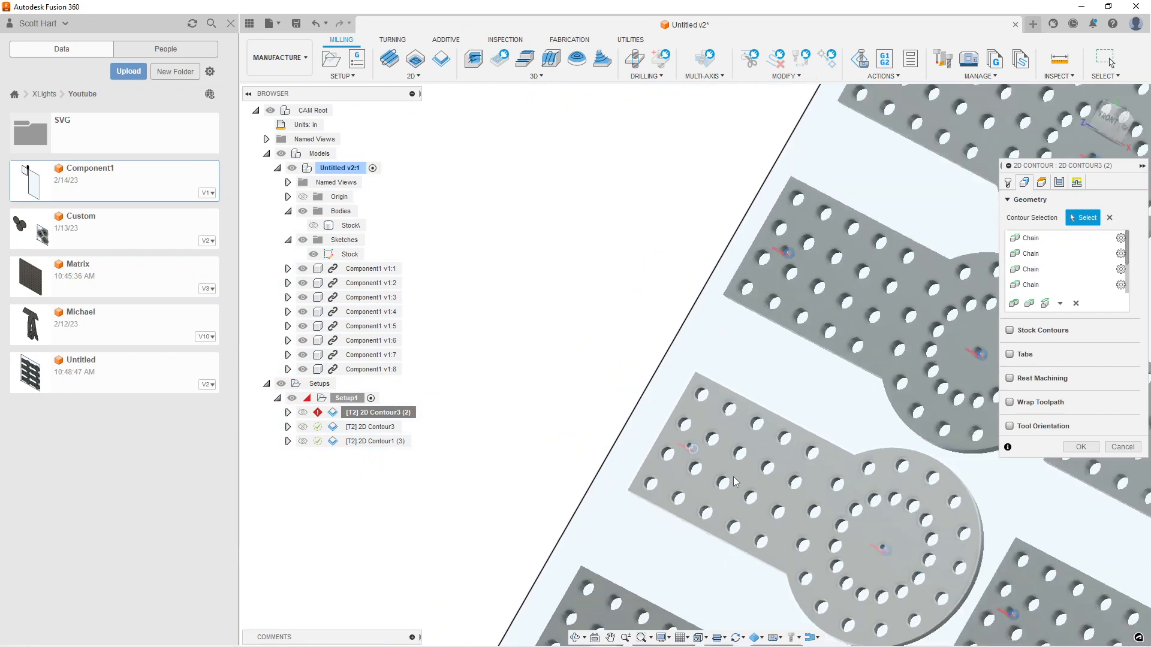
scroll(721, 279, up, 5)
scroll(721, 279, up, 3)
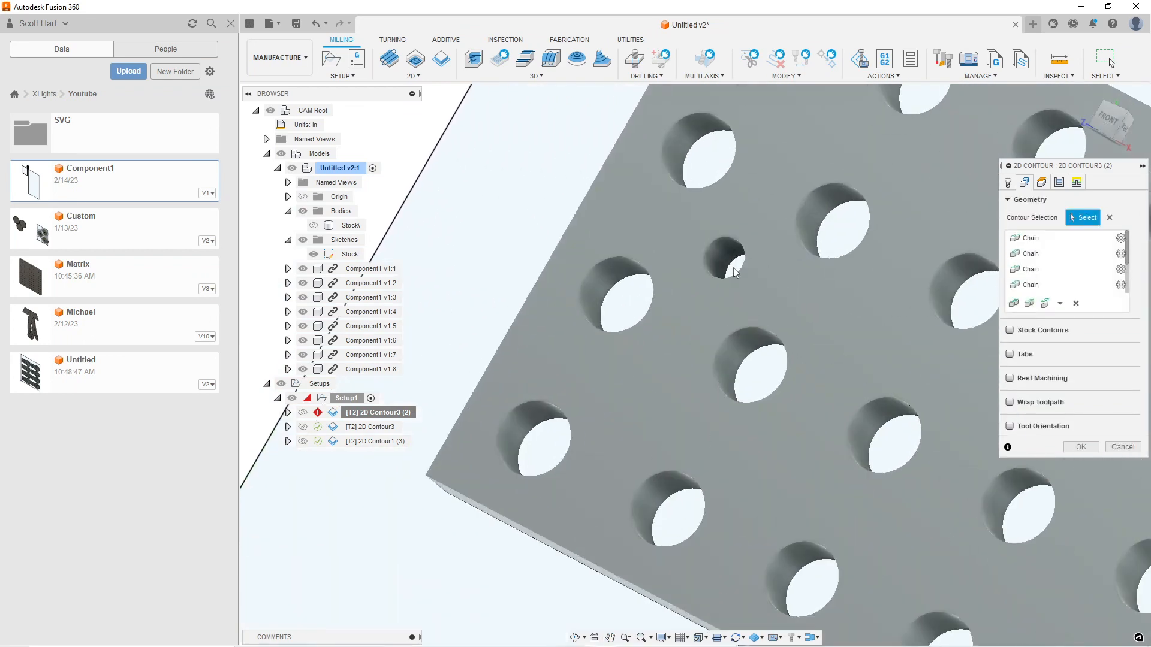
click(731, 268)
scroll(947, 438, down, 2)
middle_drag(961, 478, 647, 169)
middle_drag(924, 375, 494, 287)
scroll(767, 289, up, 3)
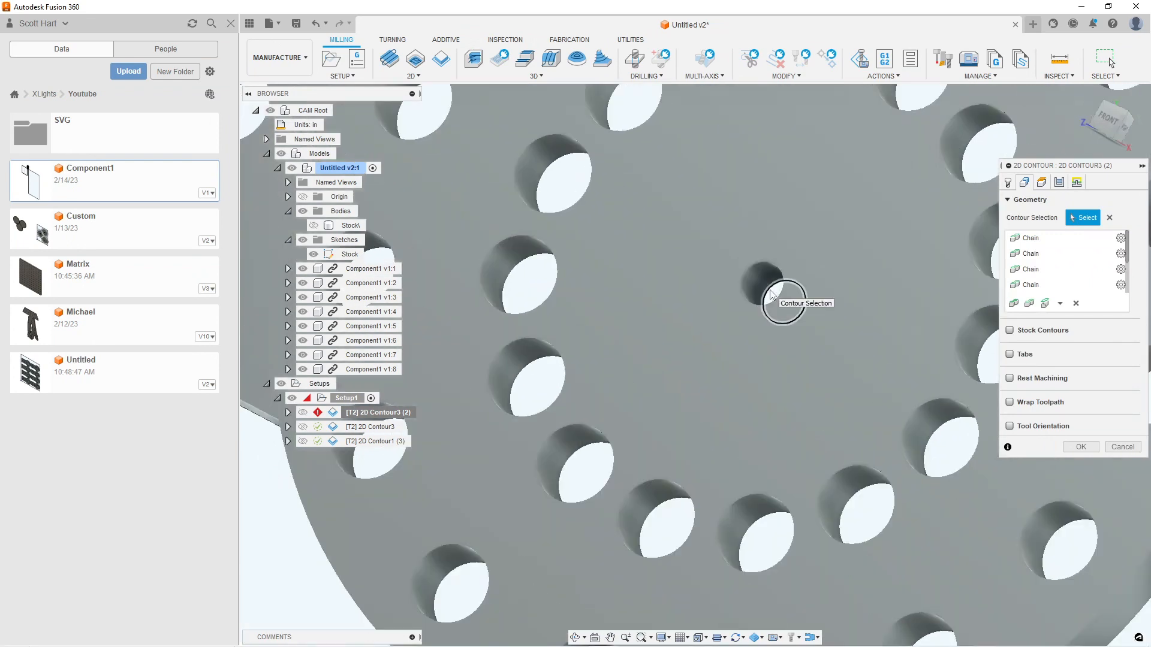
click(769, 289)
Add both small holes of the bottom row's right part as contours and generate the operation's toolpath
scroll(870, 363, down, 5)
middle_drag(879, 379, 1006, 493)
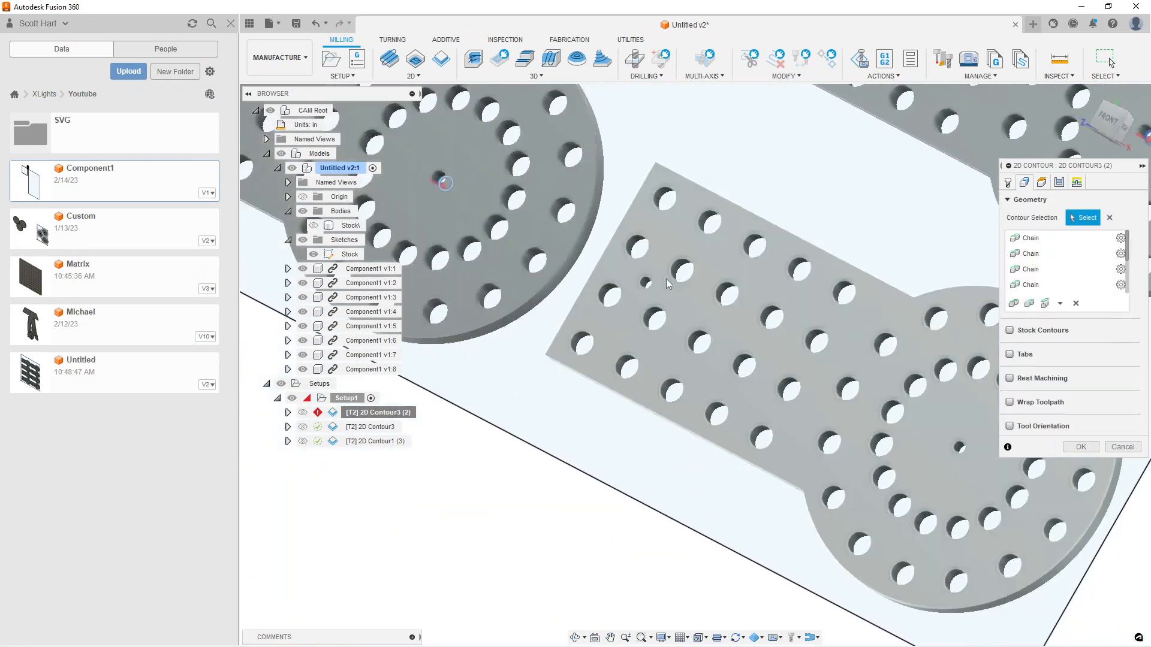
scroll(661, 286, up, 4)
click(626, 283)
scroll(955, 418, down, 4)
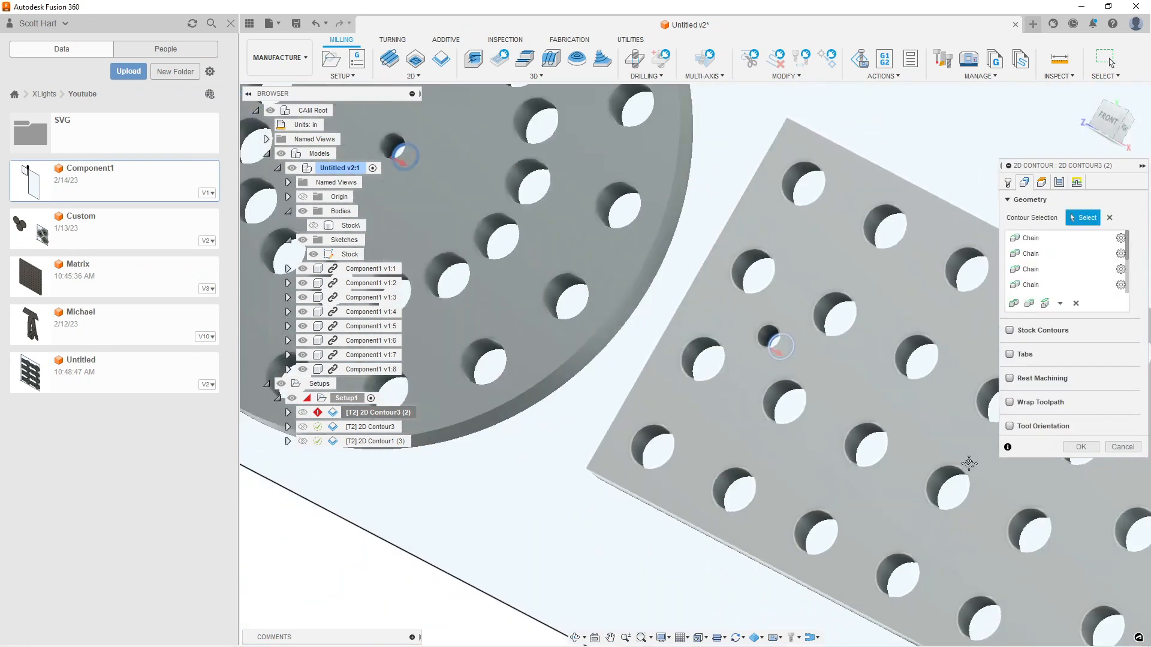
middle_drag(966, 459, 549, 214)
click(882, 353)
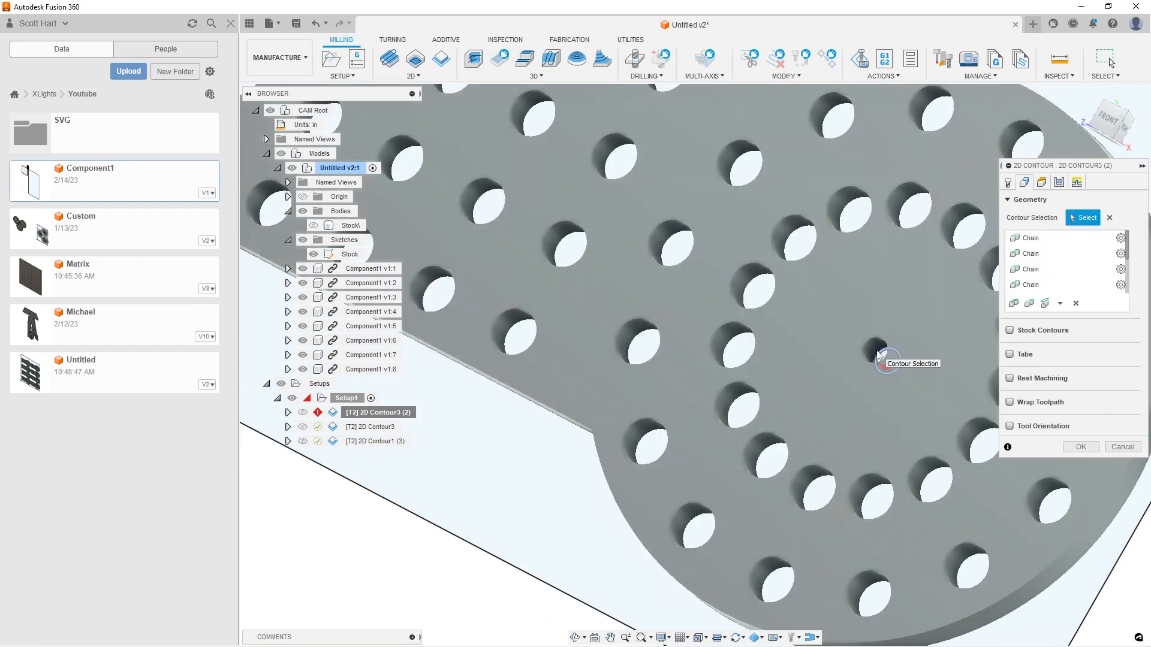
scroll(758, 348, down, 2)
scroll(758, 352, down, 5)
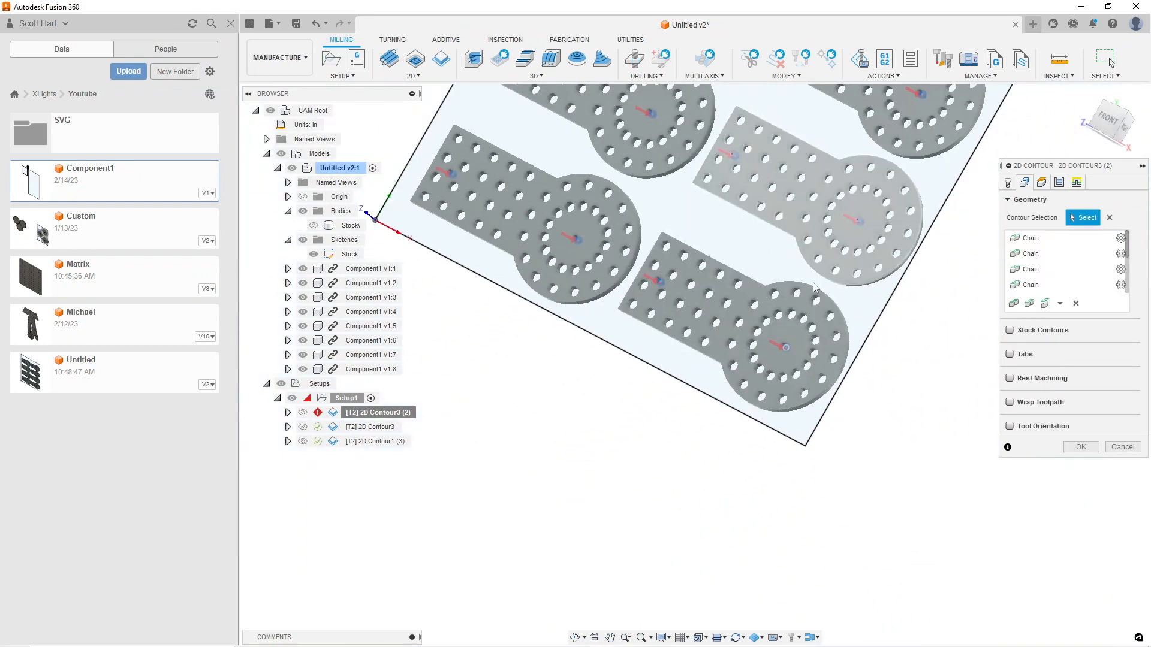
click(1081, 447)
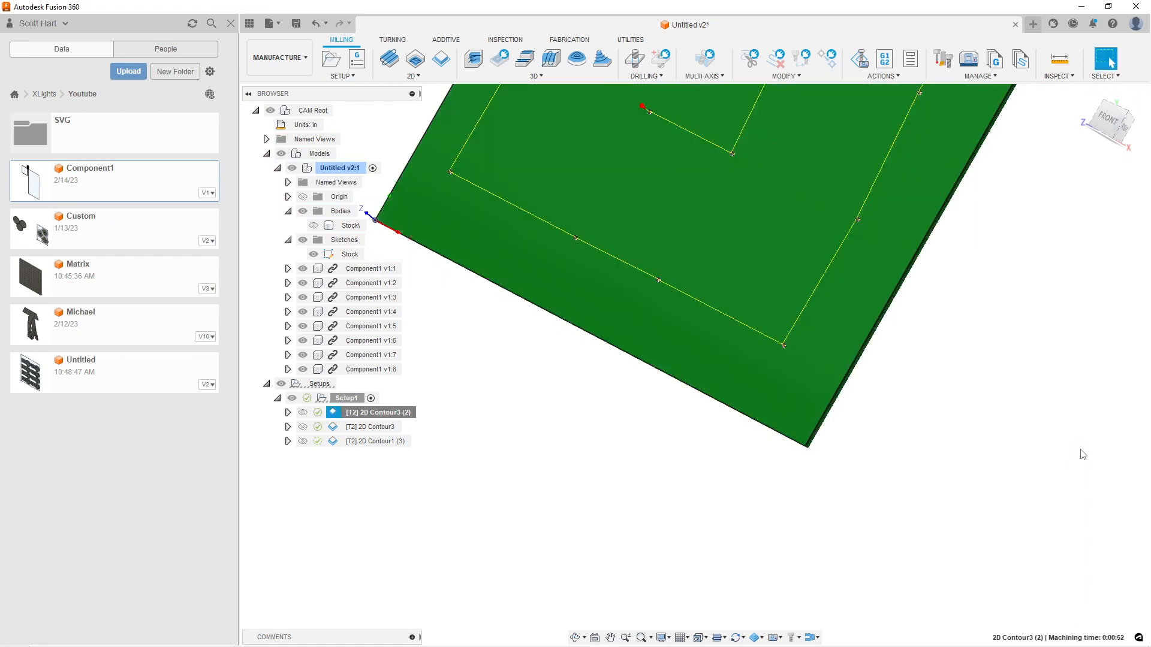
Simulate the new small-hole contour operation and inspect up close how the holes are cut across the stock
scroll(785, 217, down, 4)
middle_drag(779, 164, 661, 366)
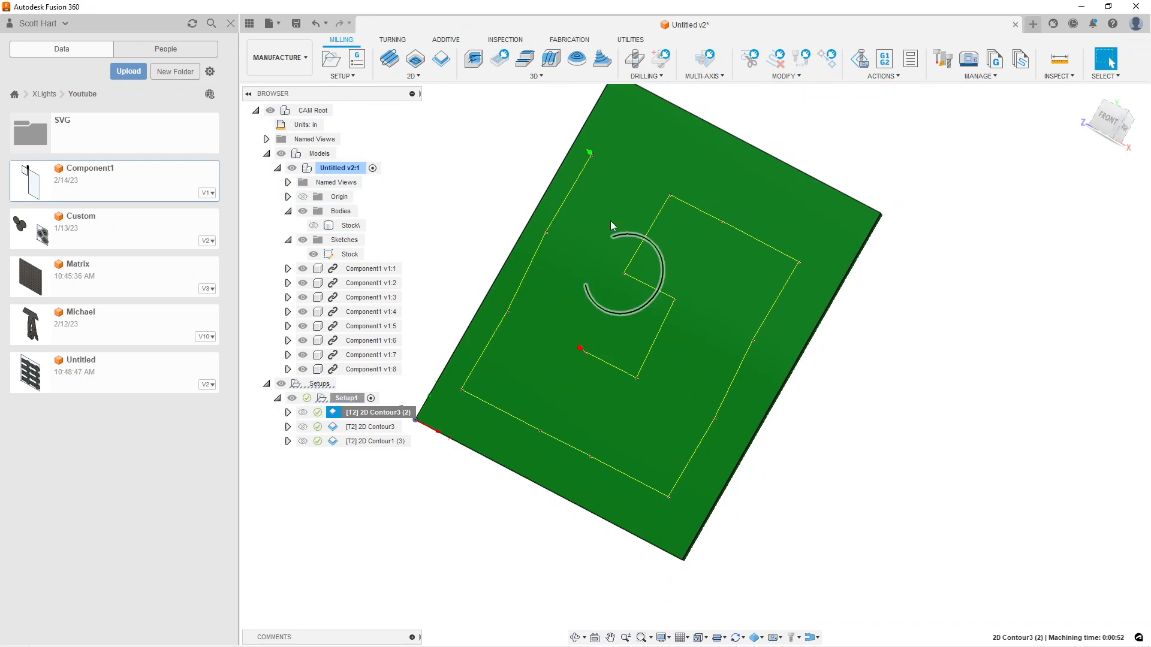
right_click(377, 413)
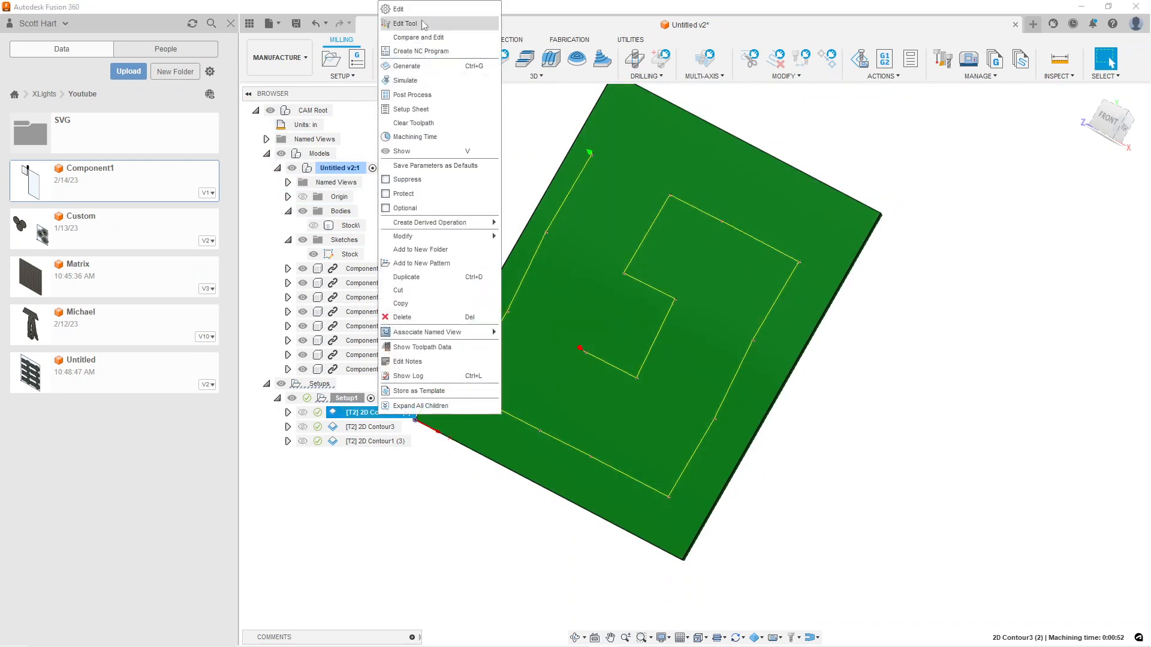
click(407, 80)
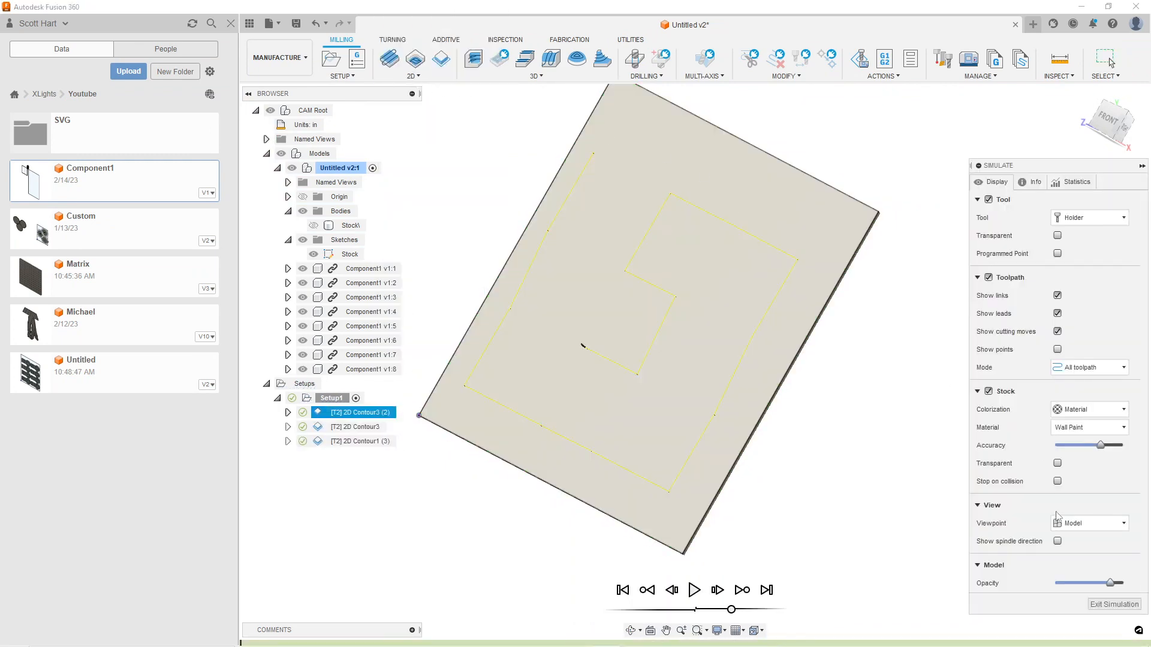
click(694, 590)
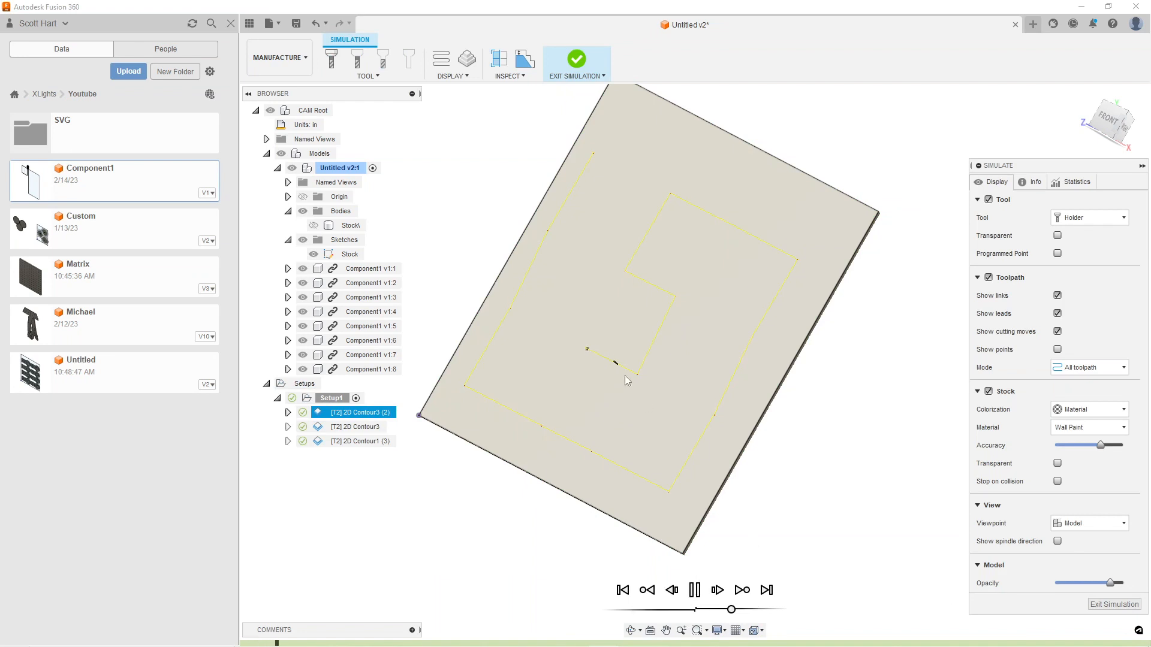
scroll(629, 382, up, 5)
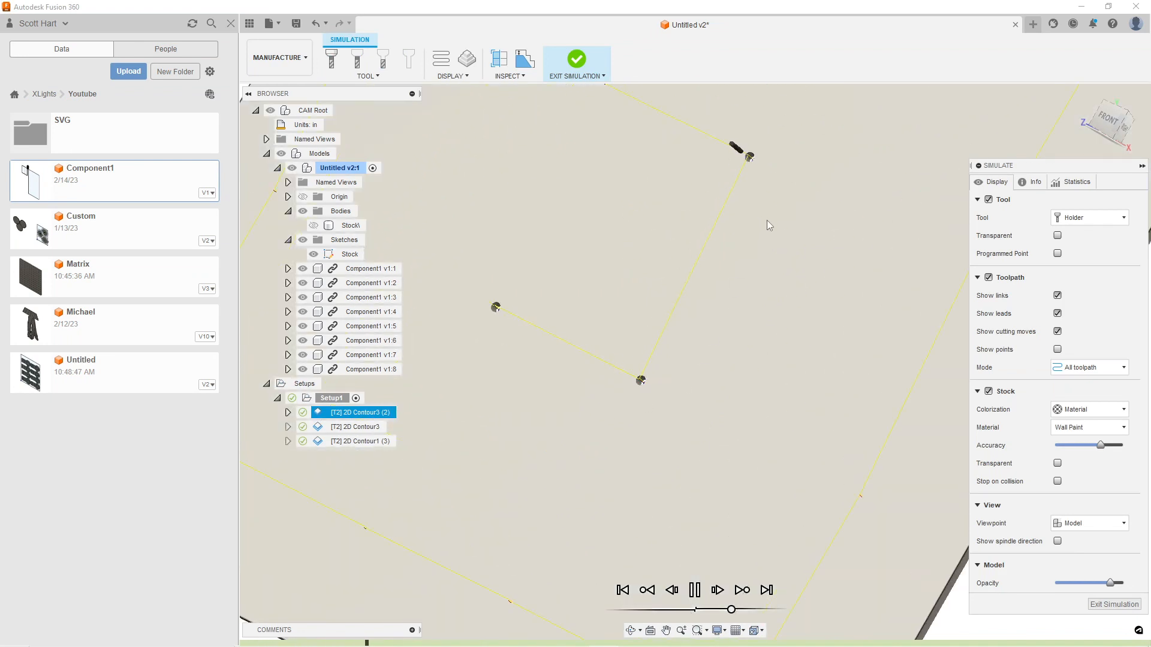
middle_drag(655, 164, 820, 442)
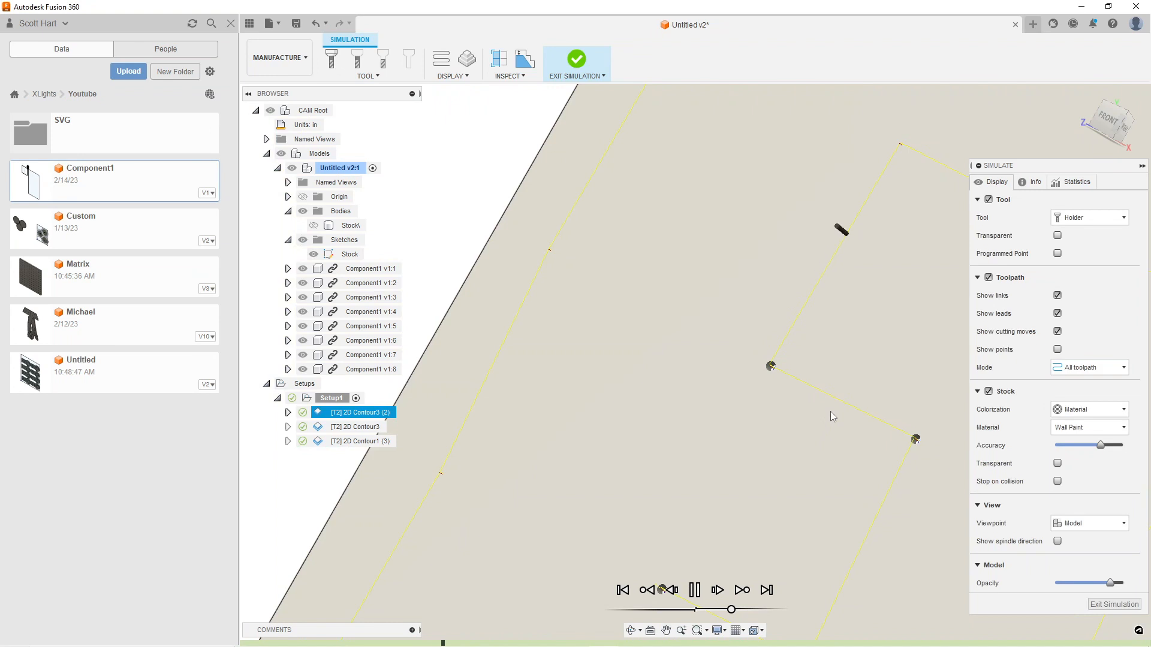
scroll(833, 416, down, 6)
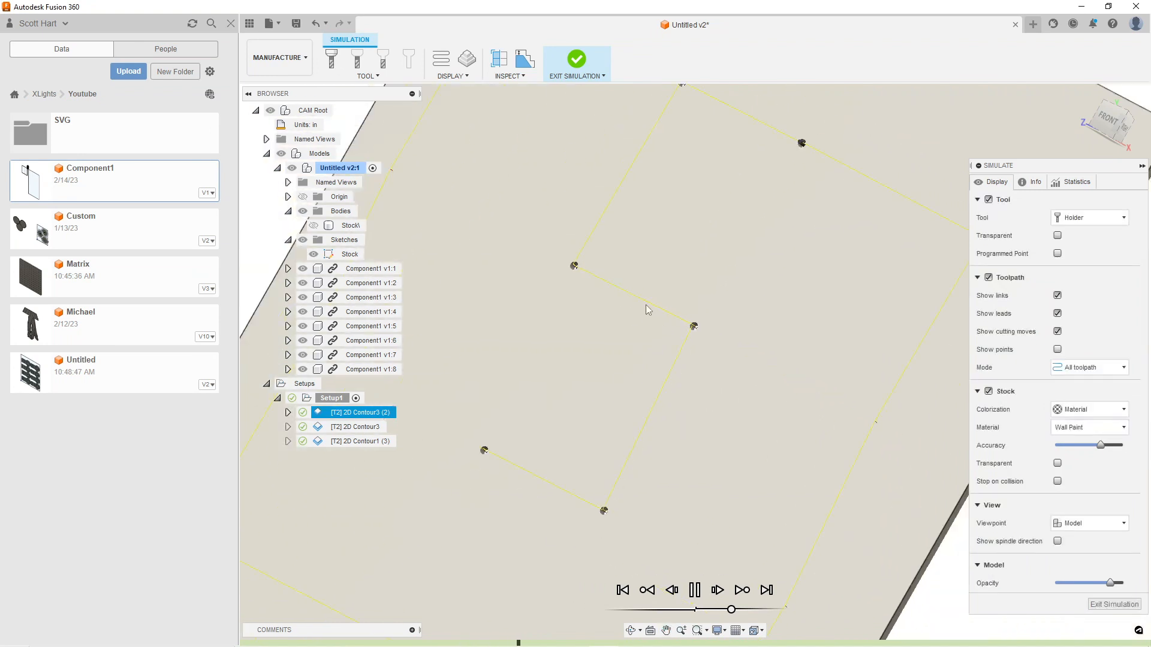
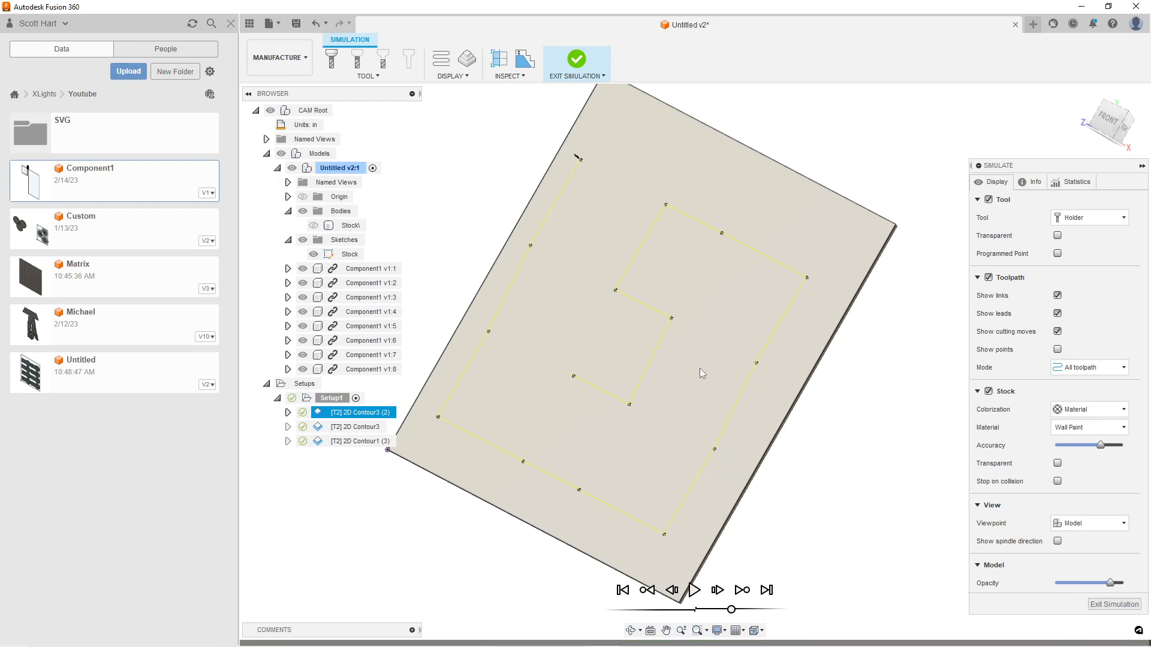
Exit the toolpath simulation and switch to the Design workspace
click(1114, 604)
scroll(899, 372, down, 5)
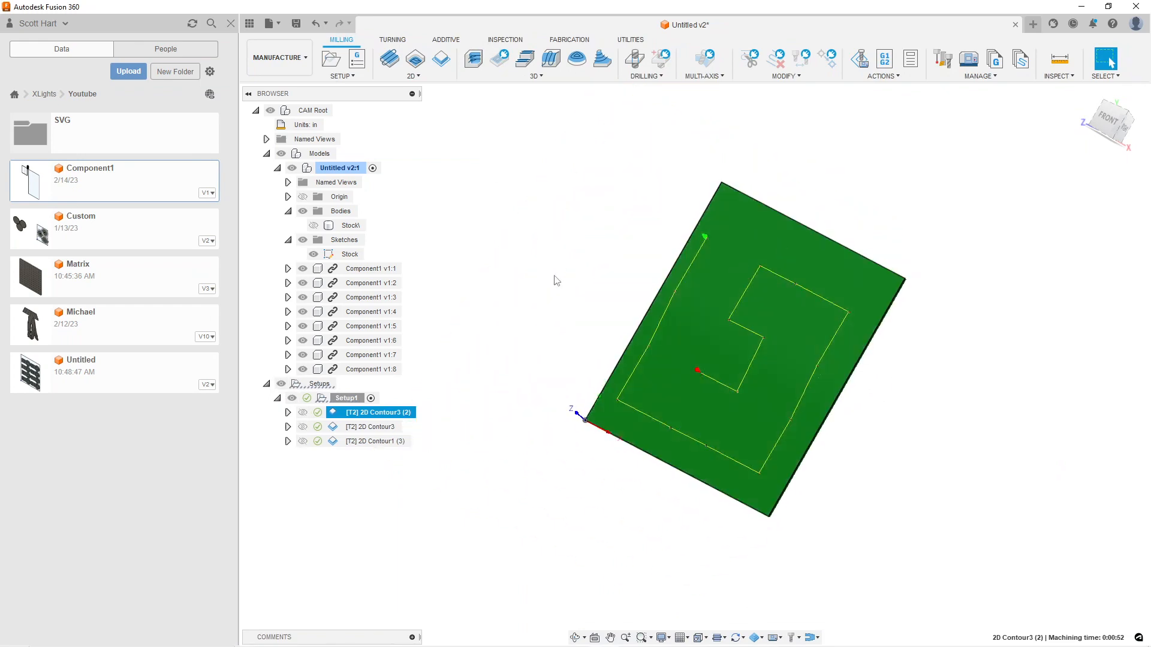
click(308, 59)
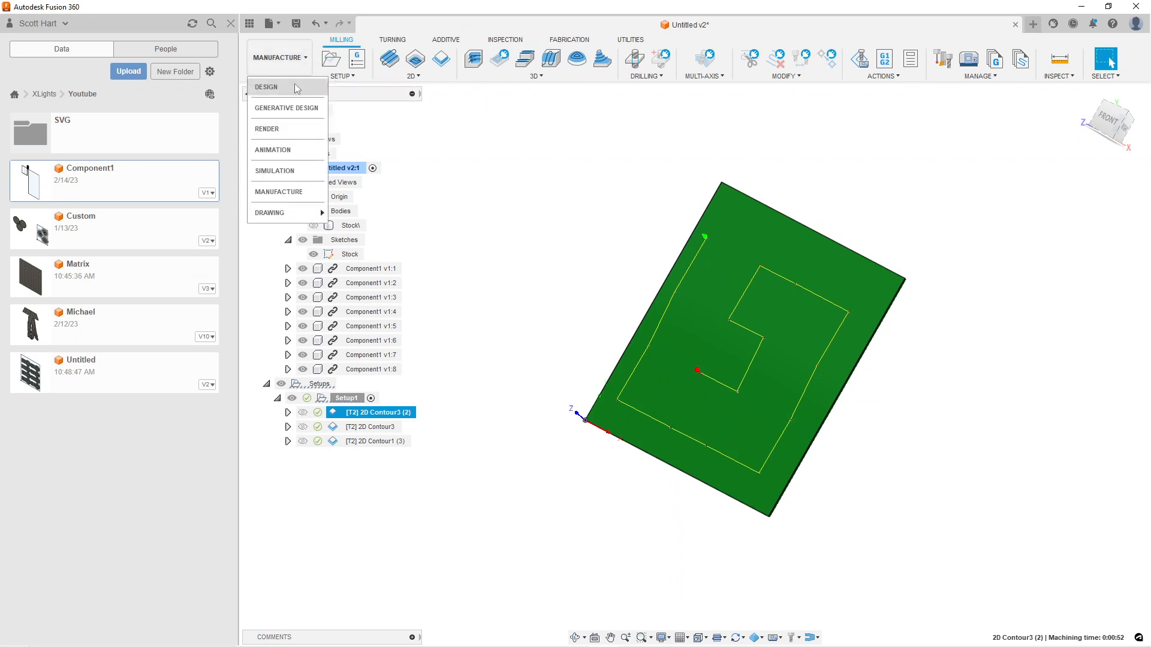
click(264, 87)
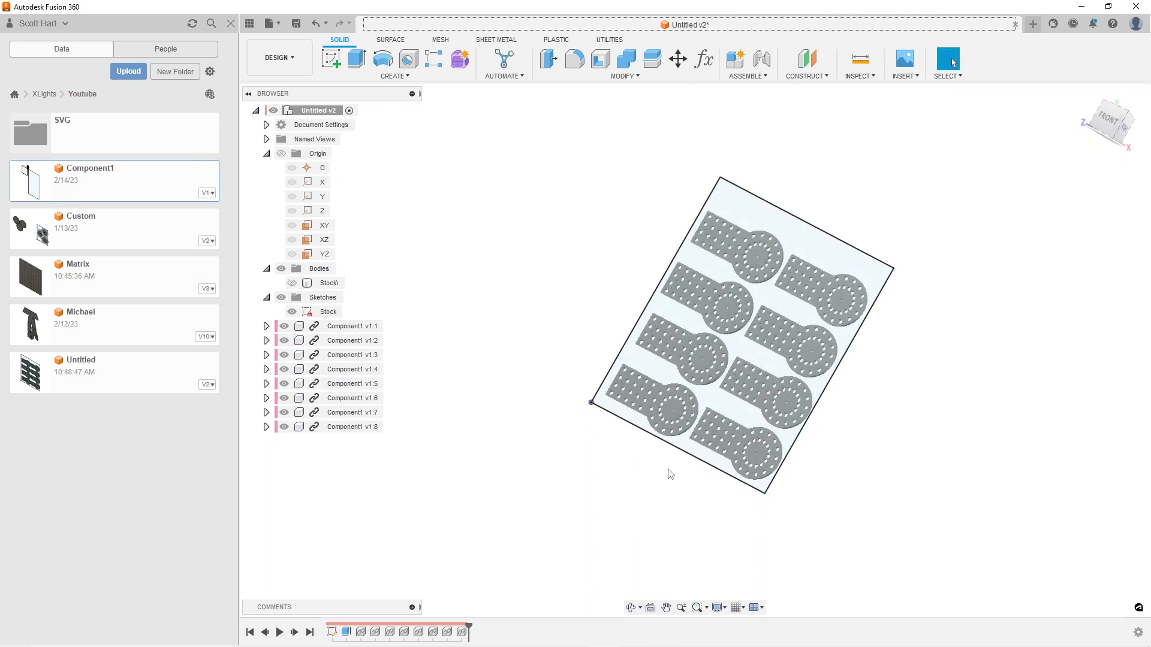
Delete components Component1 v1:8 and Component1 v1:7 from the design and save it with the version description "User Saved"
click(352, 432)
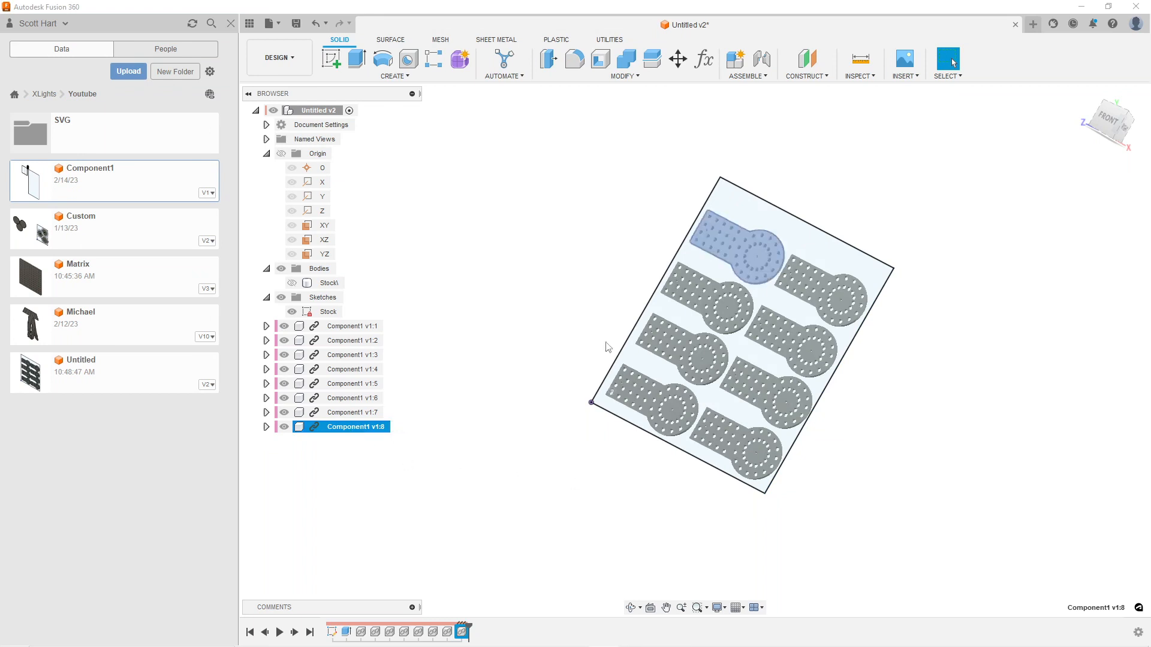
right_click(333, 427)
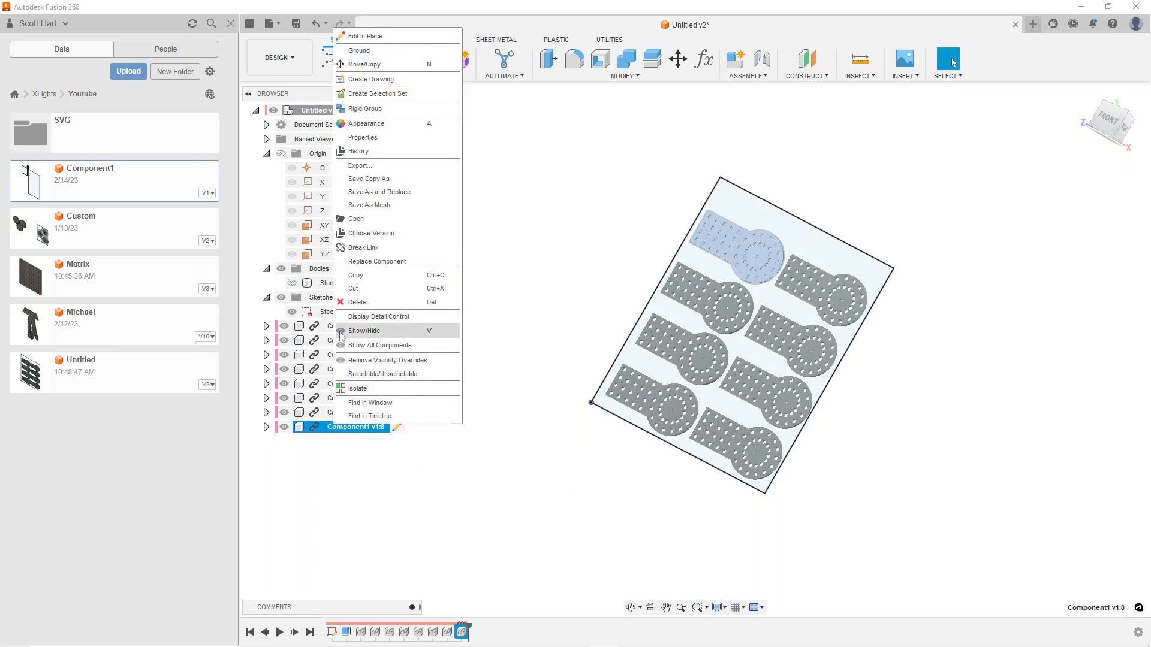
click(355, 302)
right_click(347, 412)
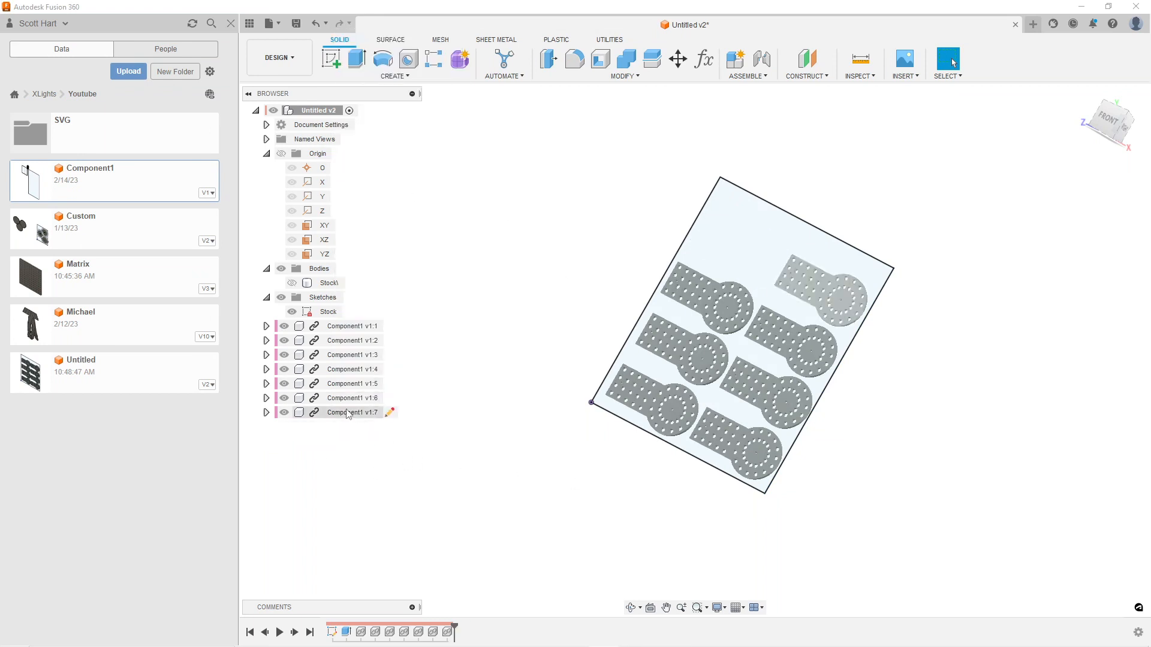
click(384, 286)
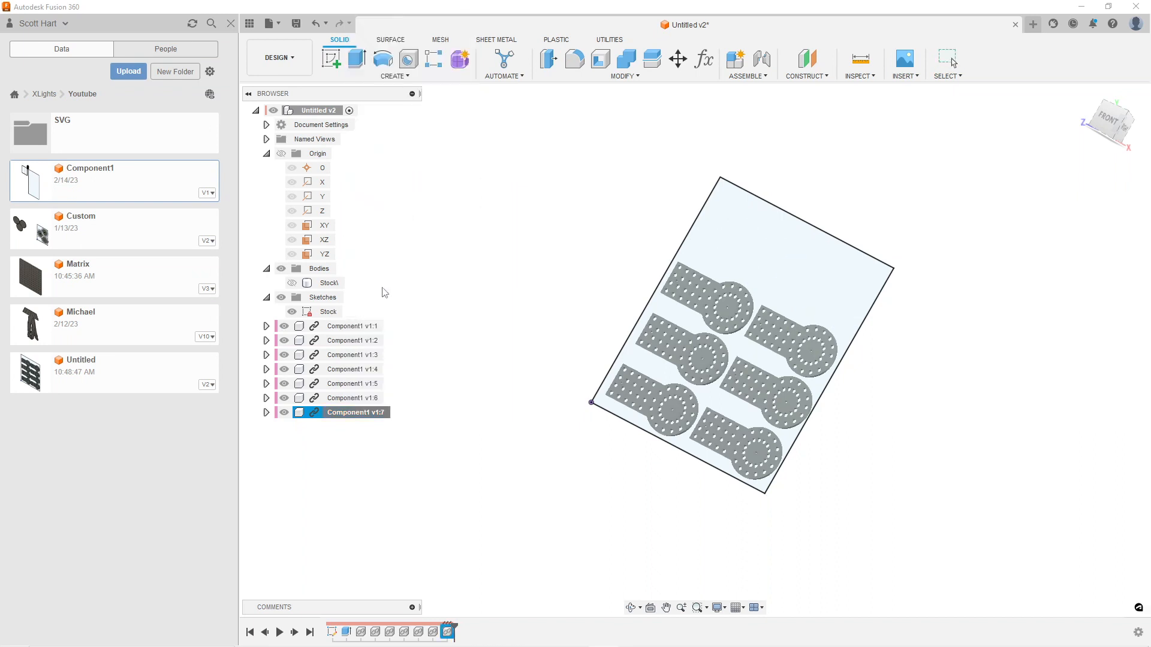
click(297, 24)
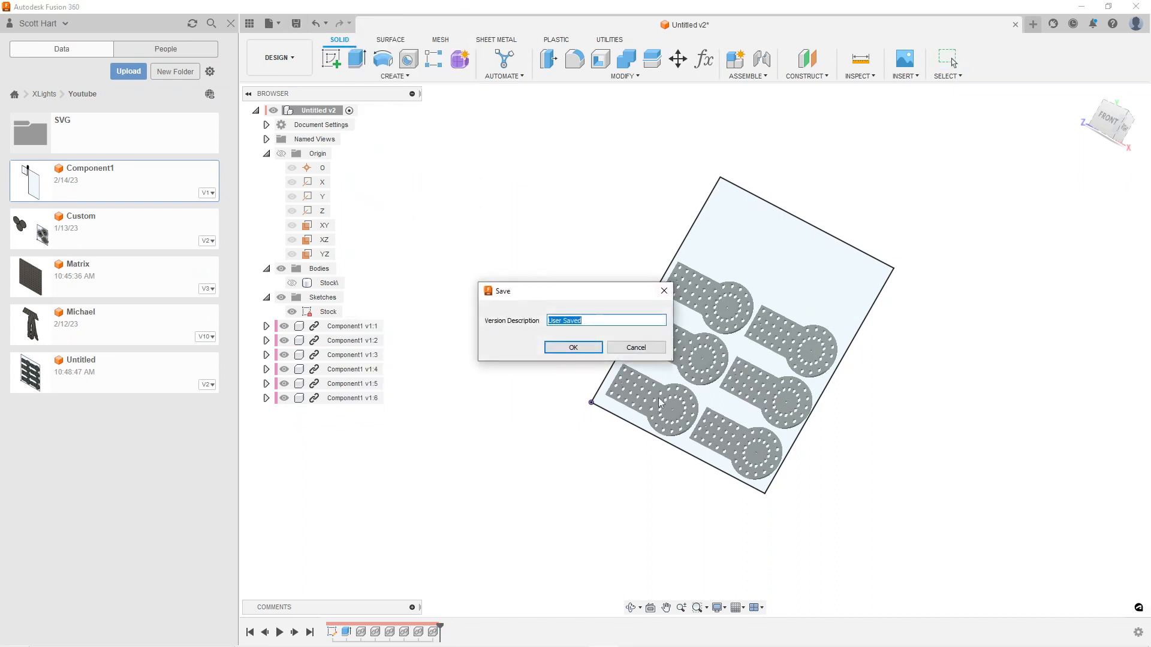
click(574, 347)
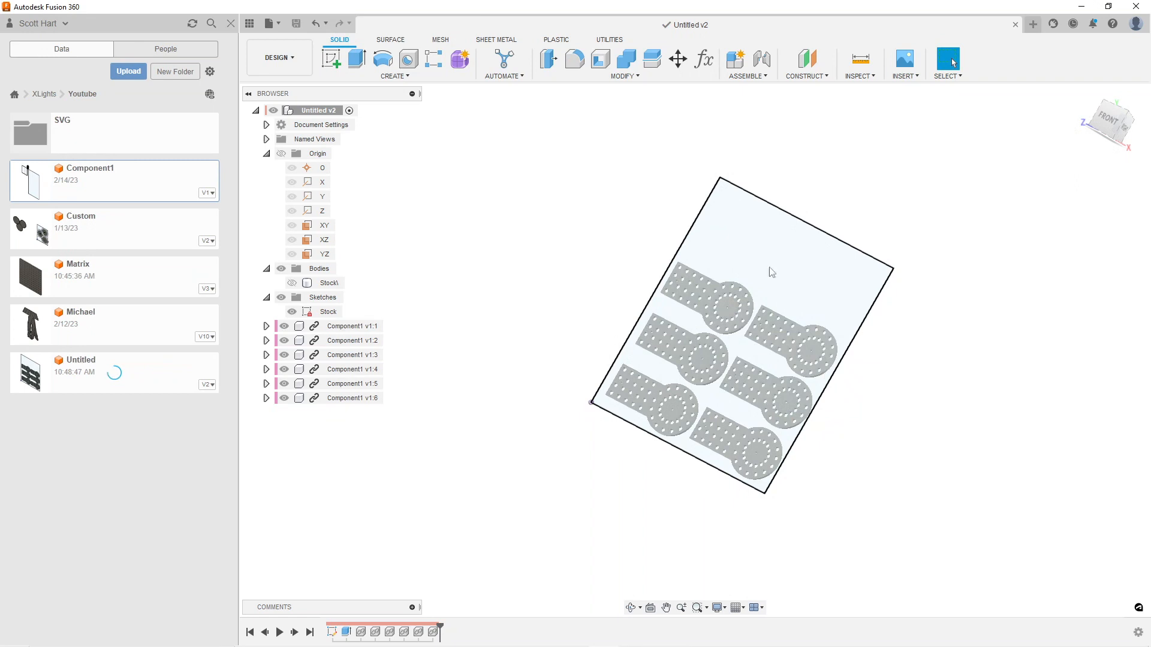
Return to the Manufacture workspace and try to regenerate every toolpath in Setup1
click(285, 58)
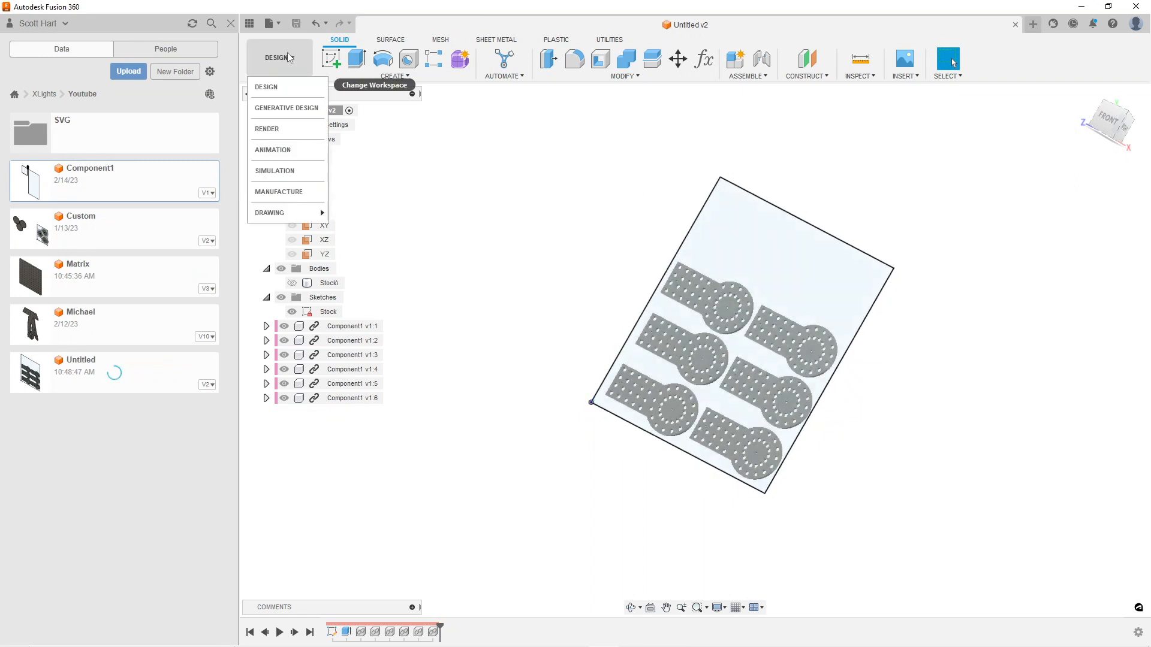
click(288, 192)
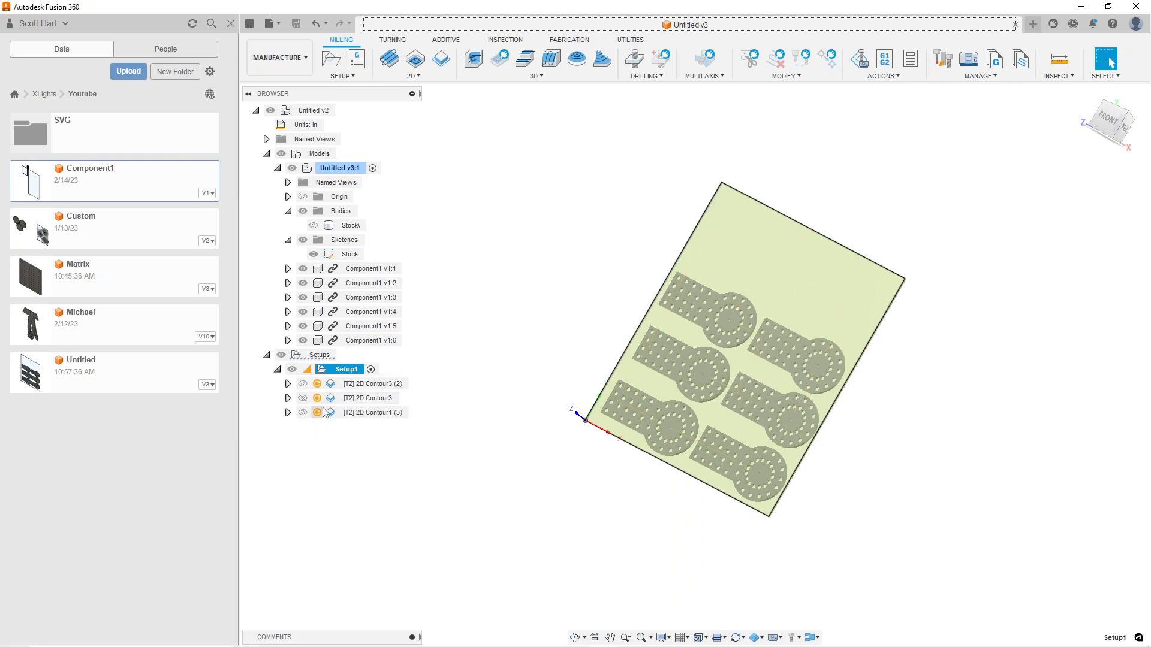
right_click(324, 370)
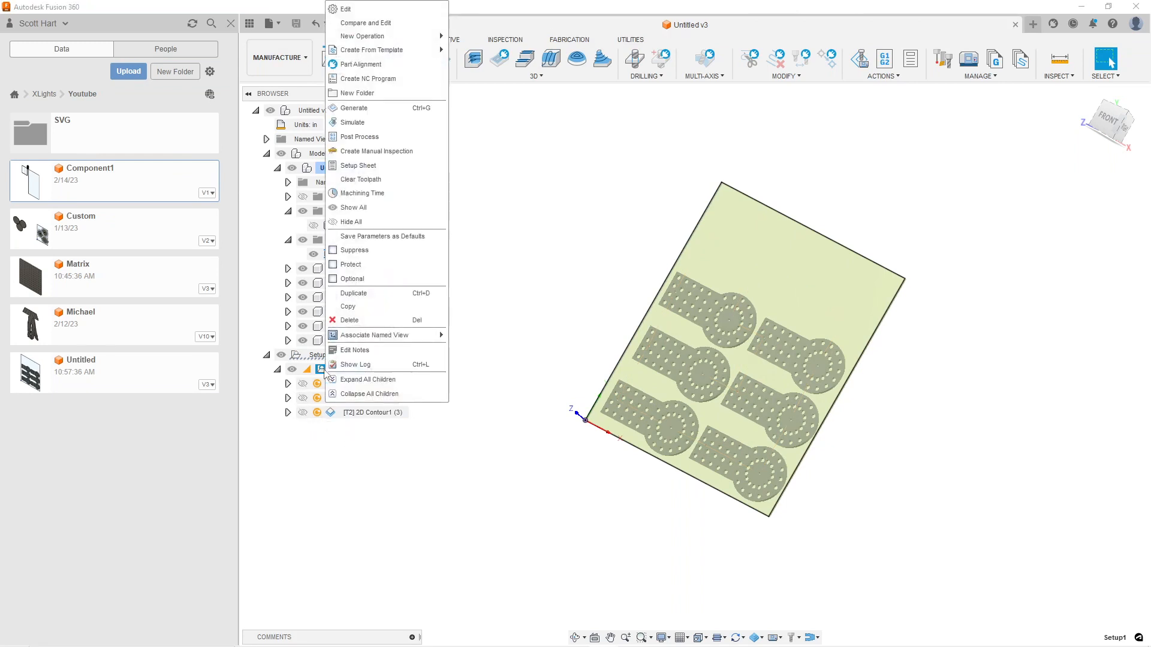
click(386, 113)
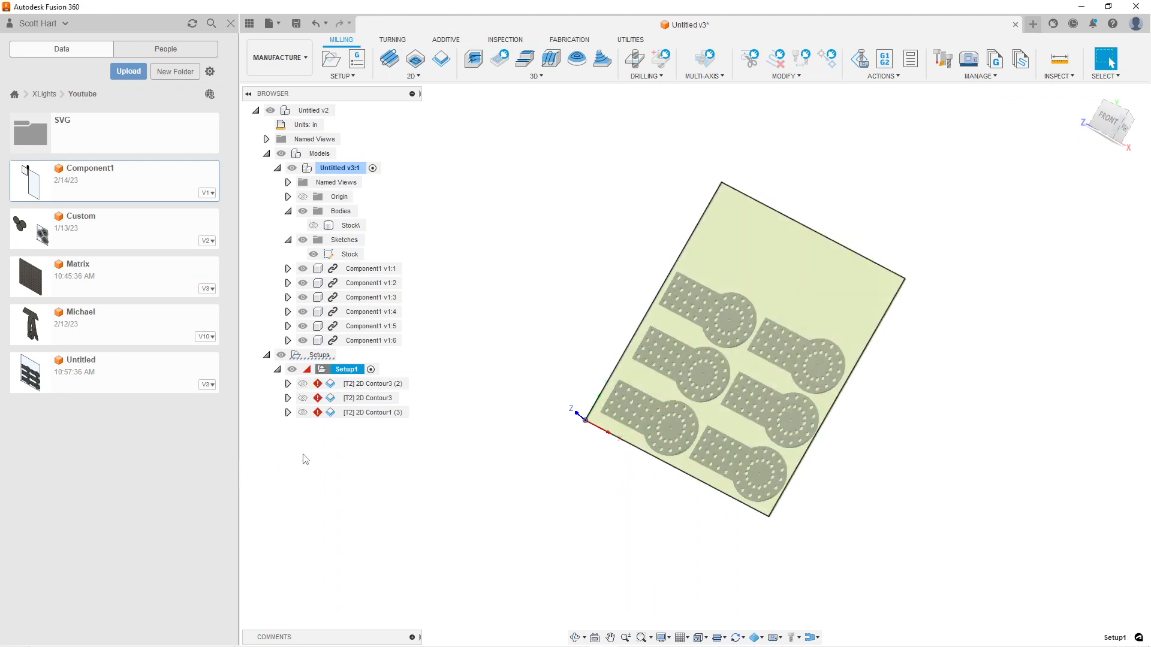
Edit the 2D Contour3 (2) operation, clear its missing reference selections and accept the remaining chains
right_click(335, 389)
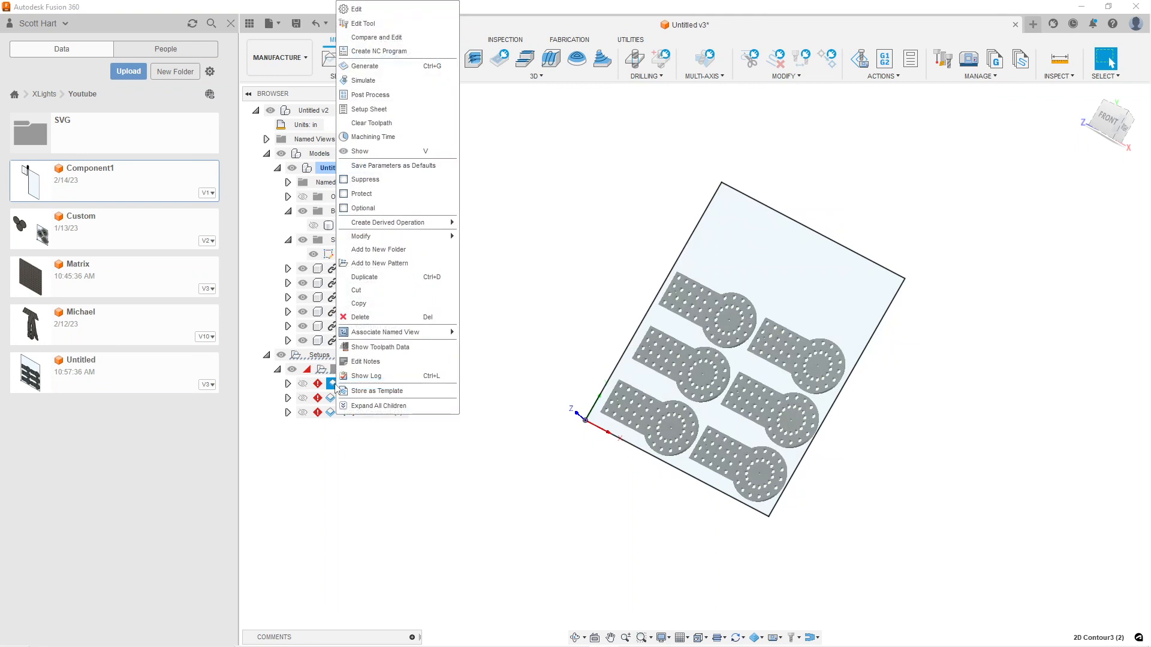
click(389, 9)
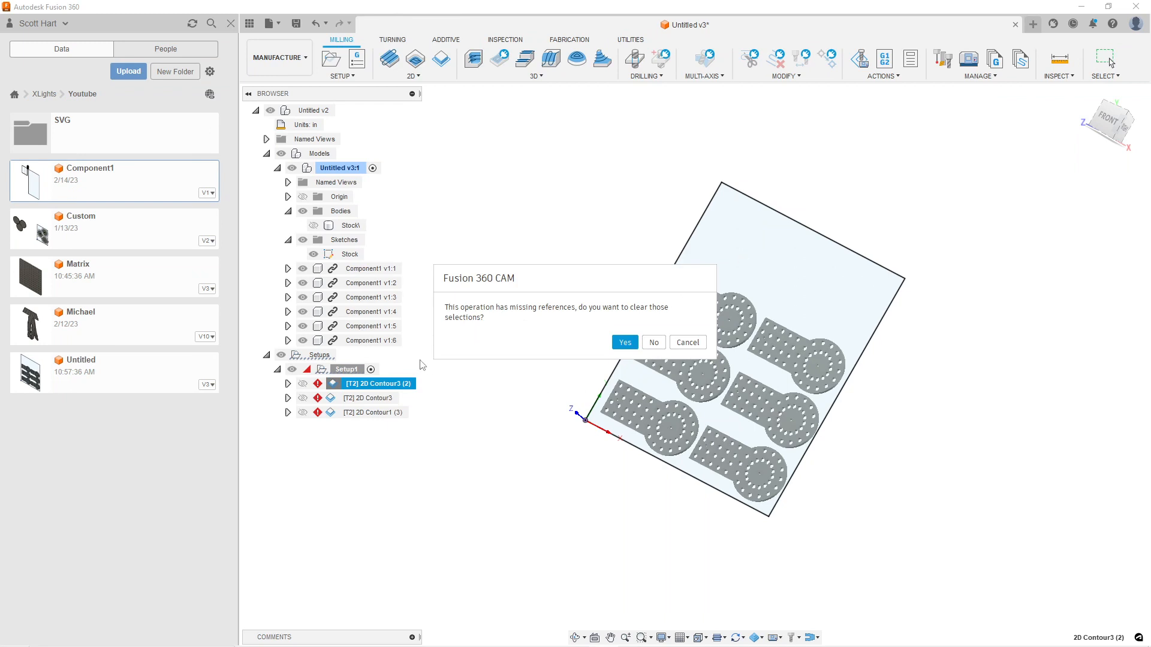
click(617, 343)
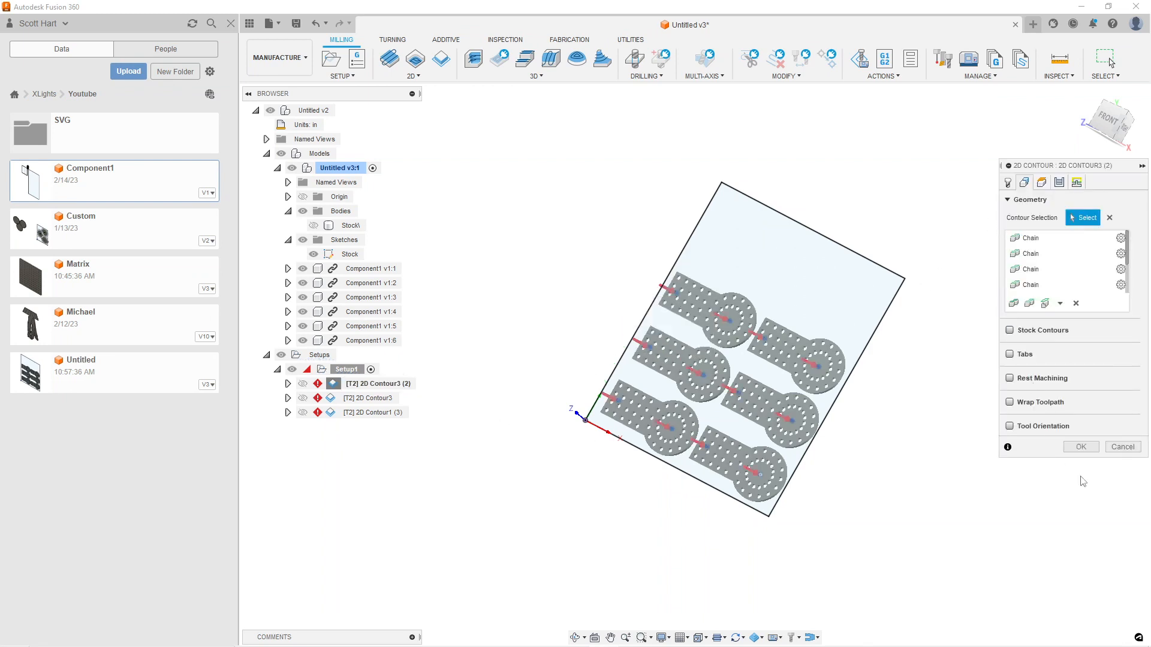
click(1080, 447)
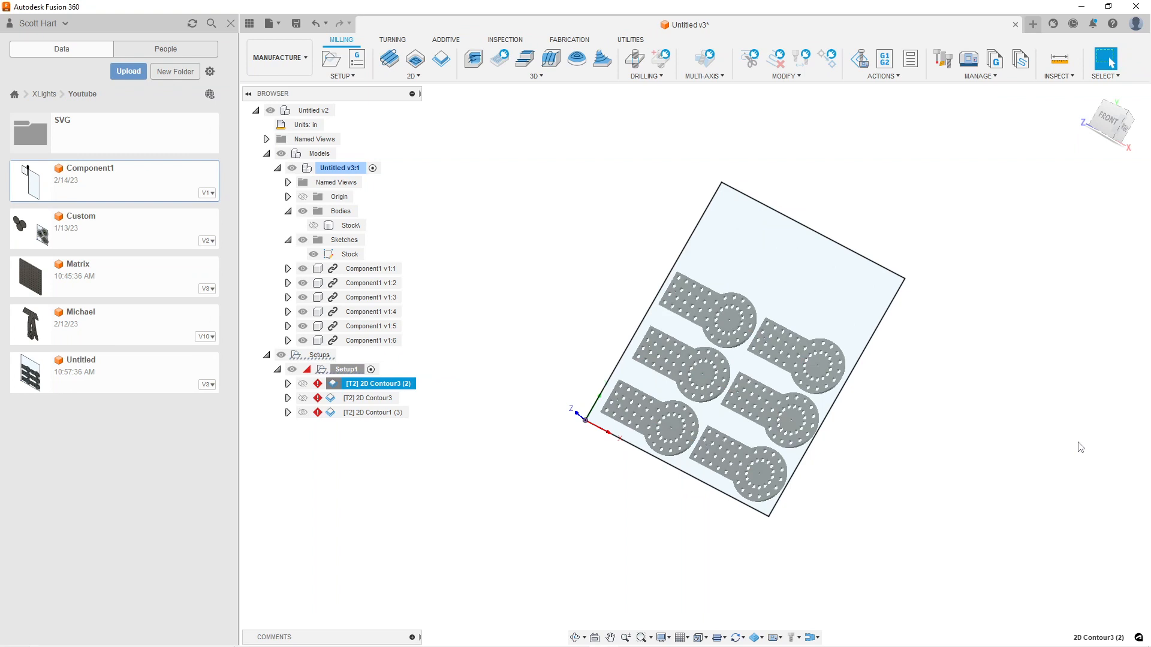
Reopen the 2D Contour3 (2) operation and check which chains its contour selection still contains
right_click(358, 385)
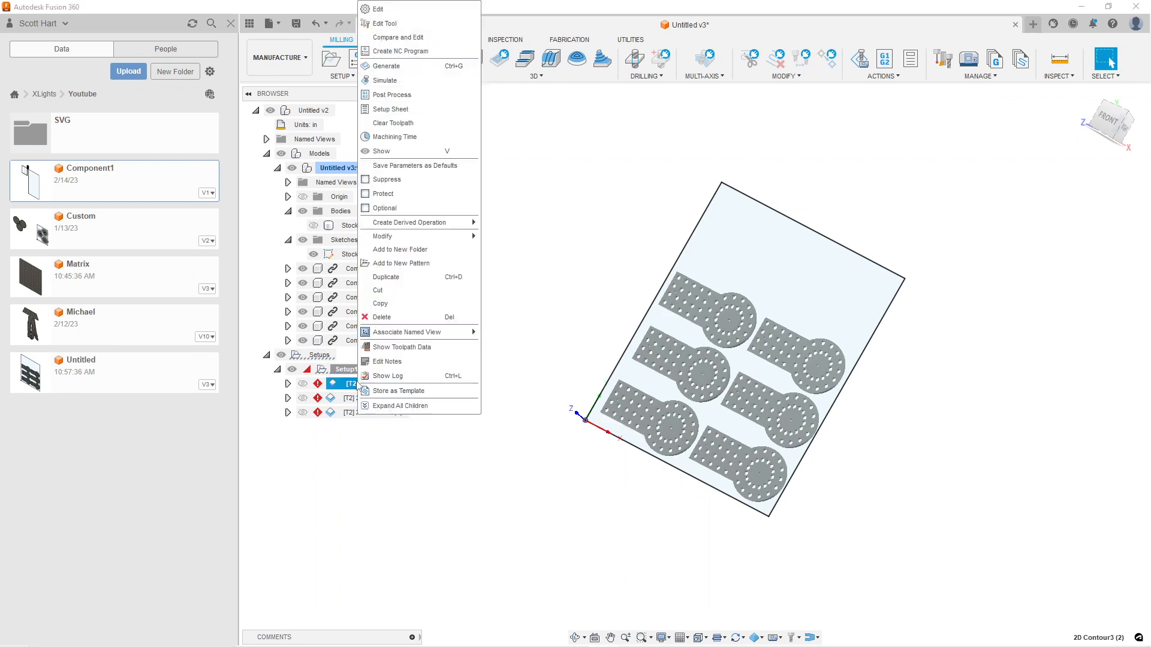
click(369, 14)
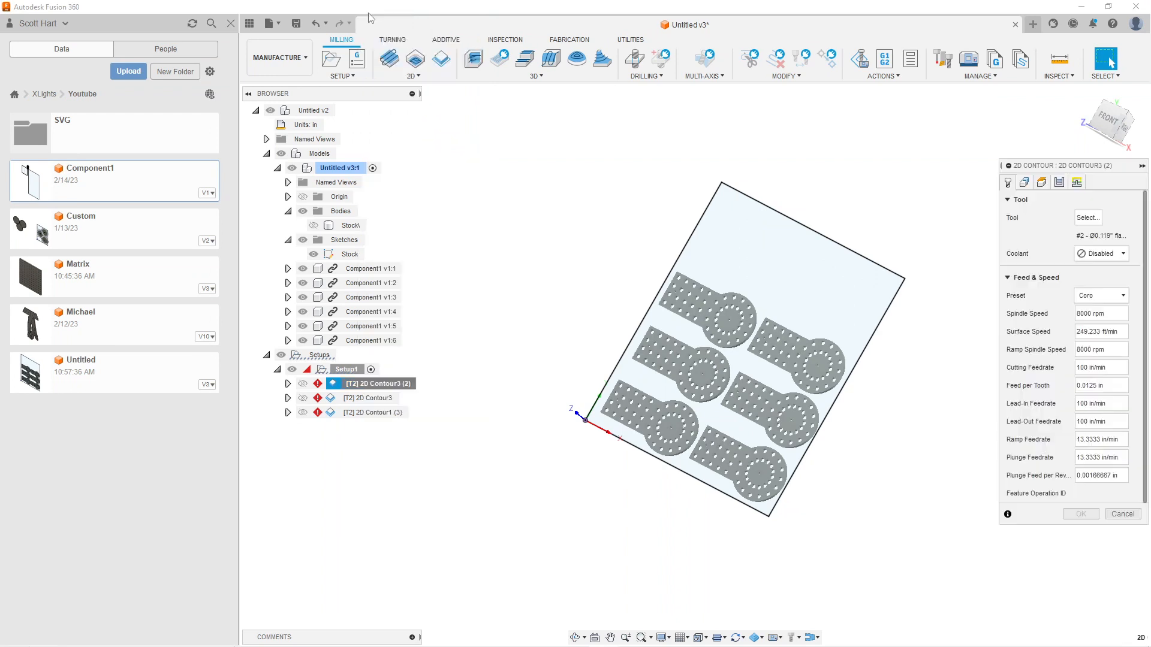
click(1027, 184)
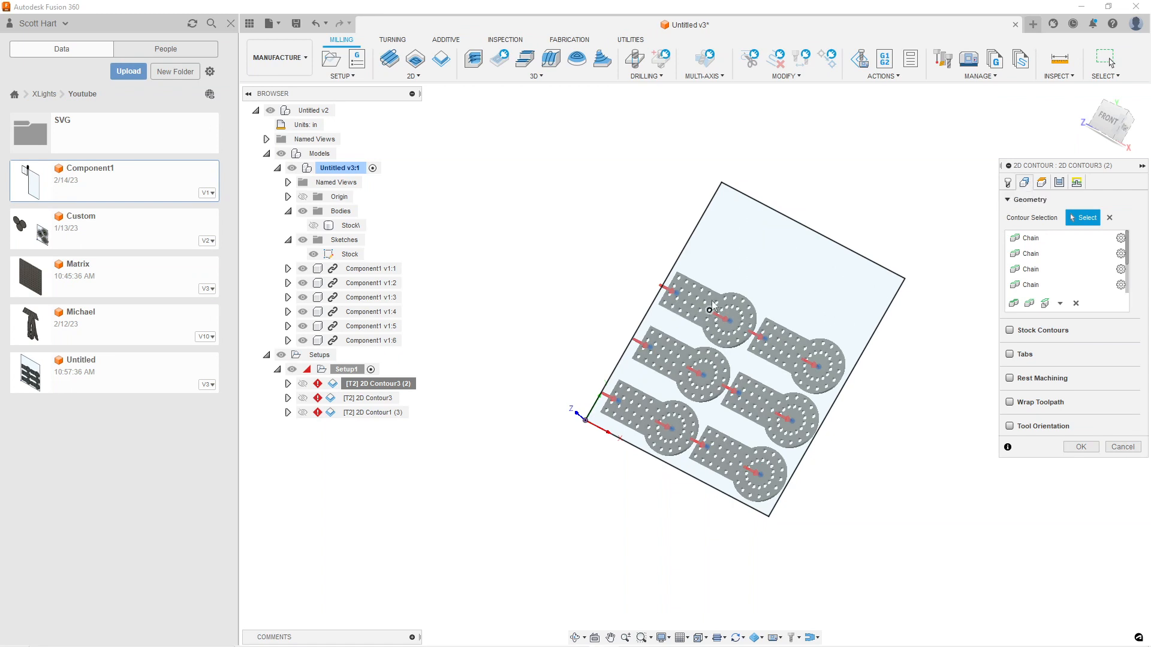
click(1080, 446)
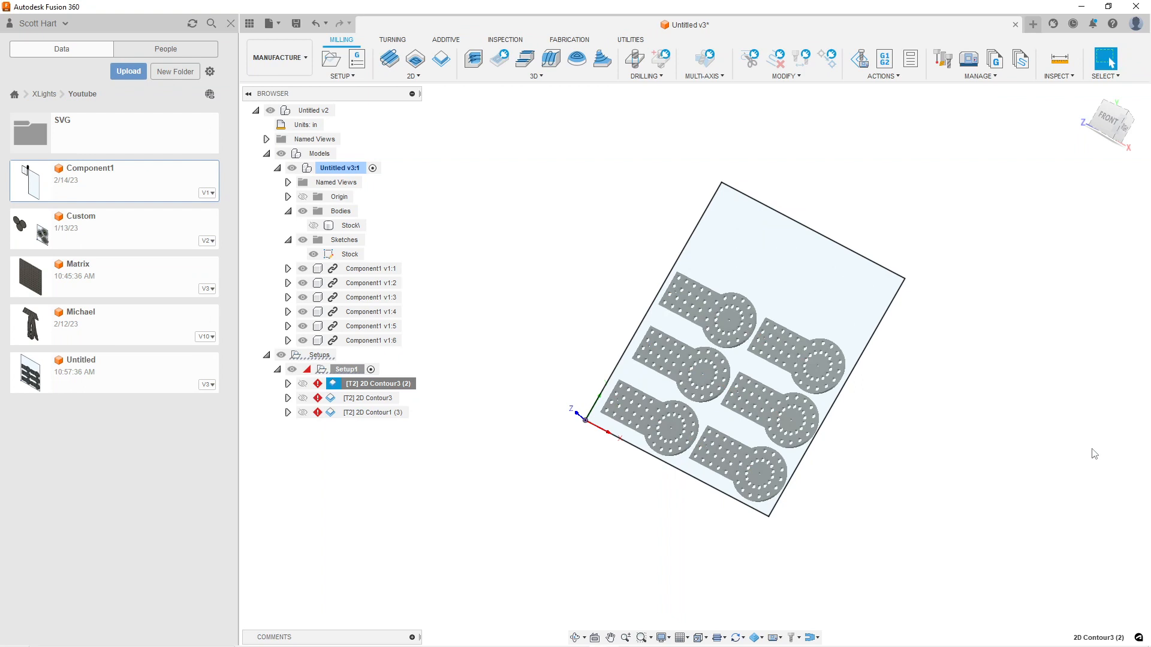
Open the 2D Contour3 operation, review its Pocket Recognition contour selection and accept it
right_click(362, 398)
click(381, 9)
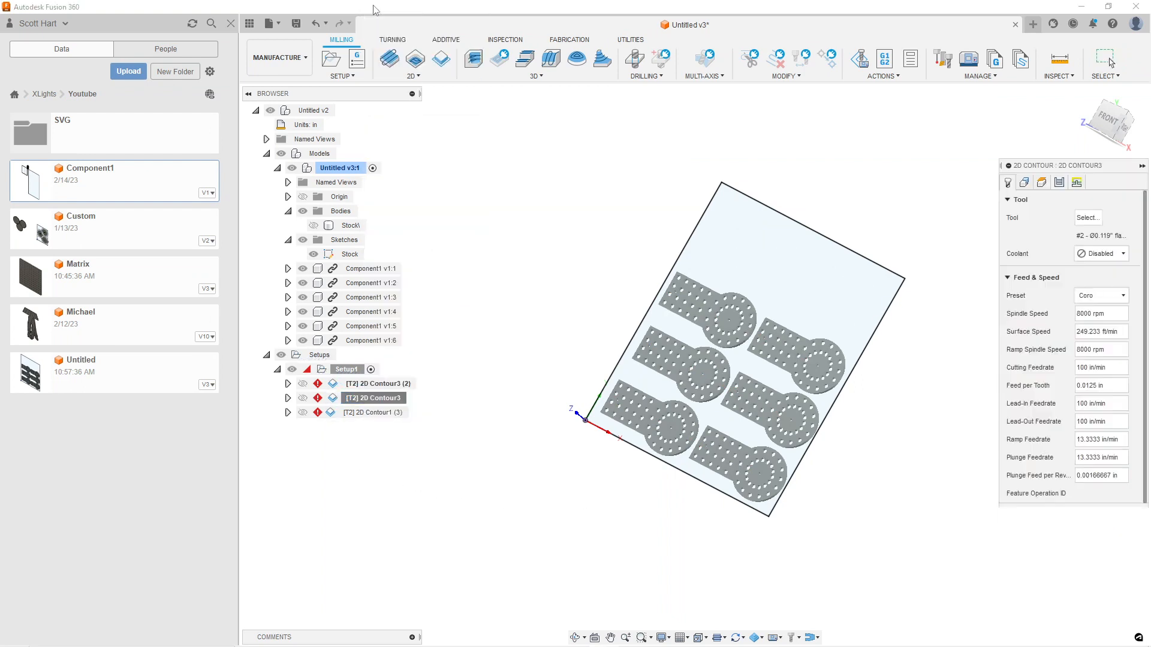
click(1023, 182)
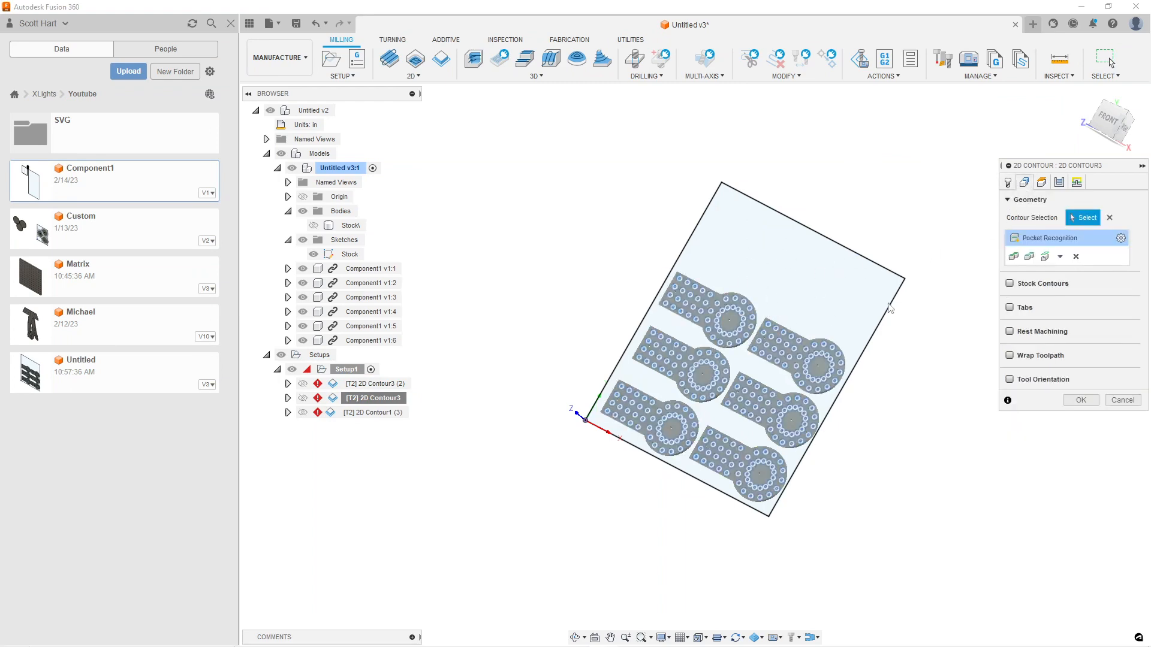
click(1081, 401)
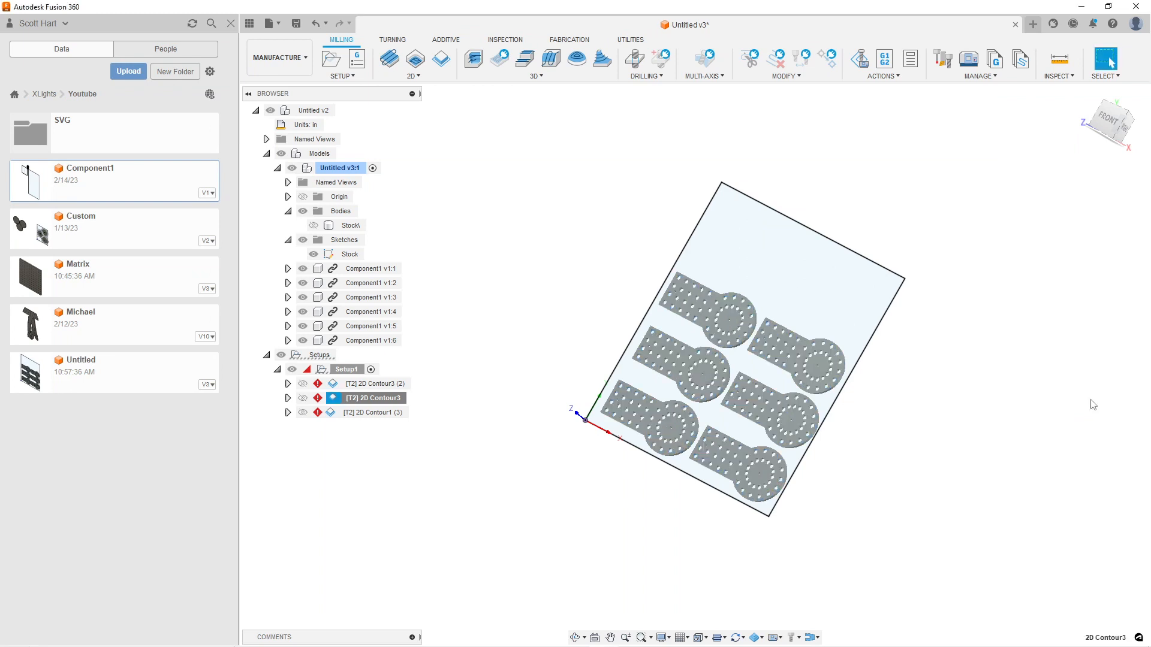
Clear the missing reference selections from the 2D Contour1 (3) operation and accept its remaining chains and tabs
right_click(359, 412)
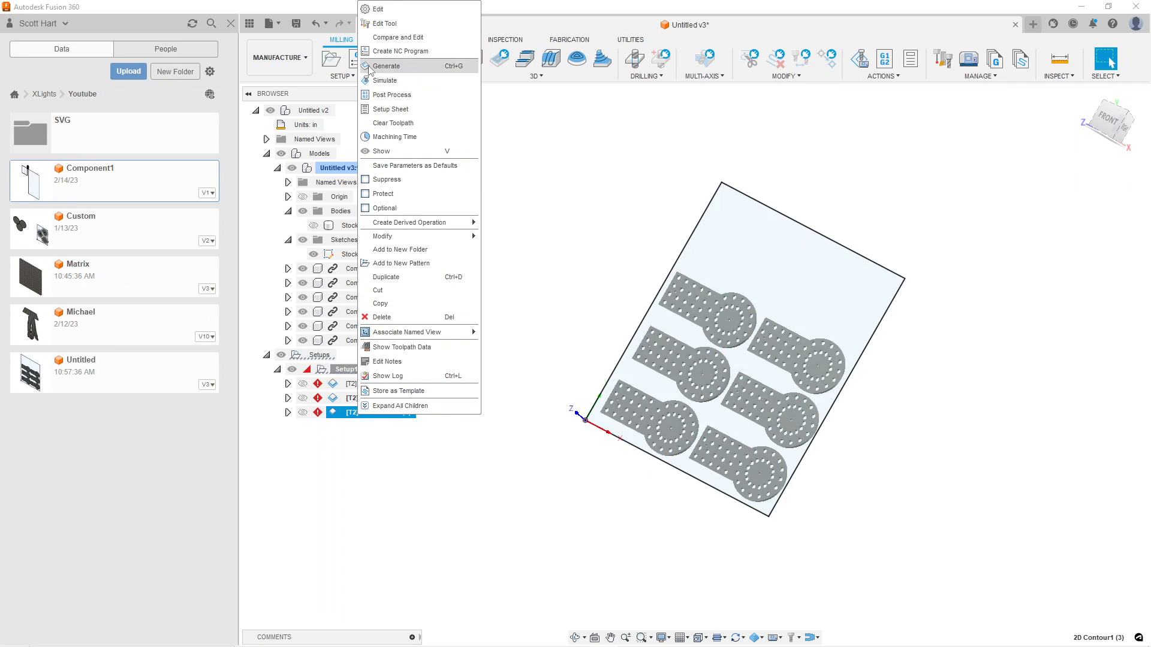
click(371, 67)
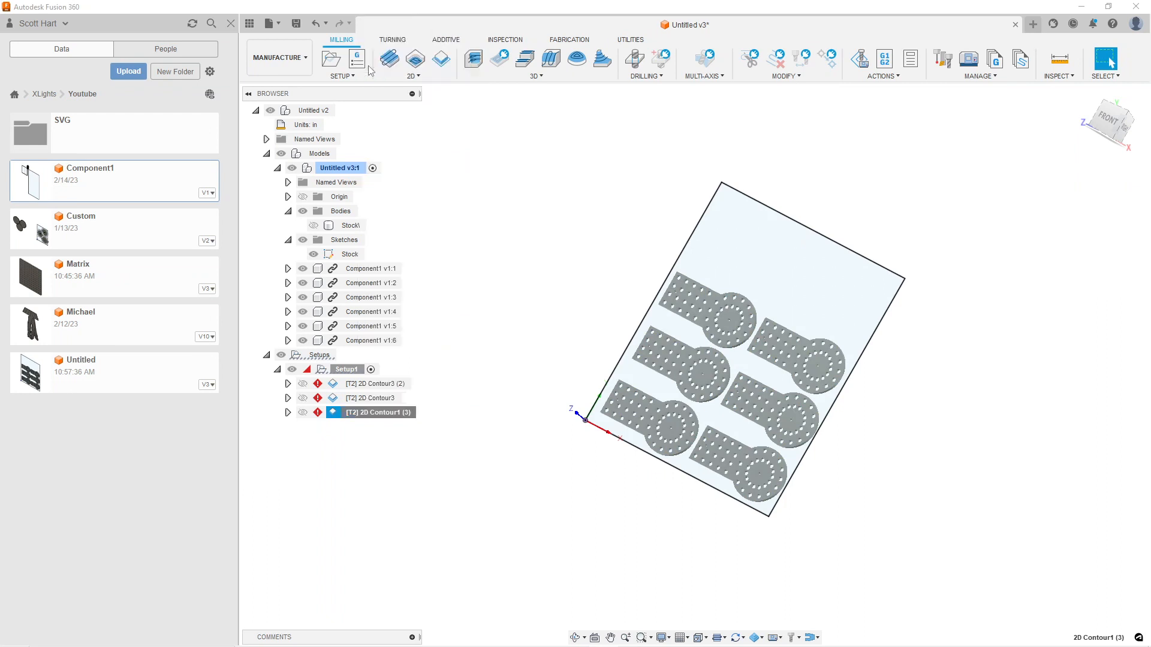
right_click(374, 412)
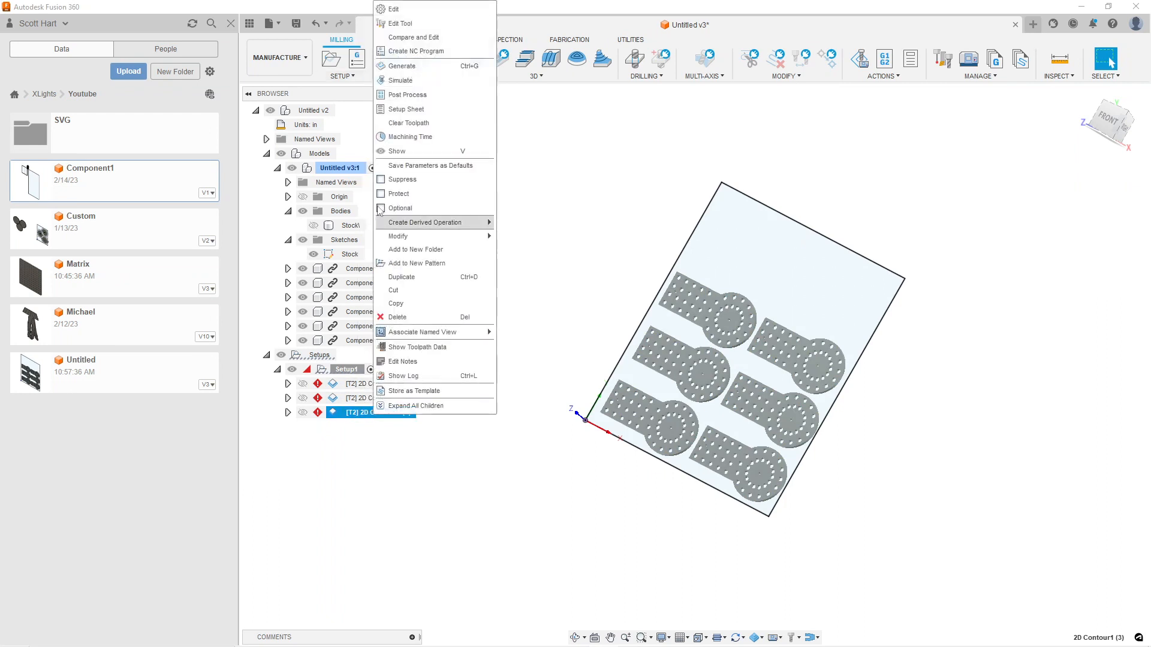
click(390, 10)
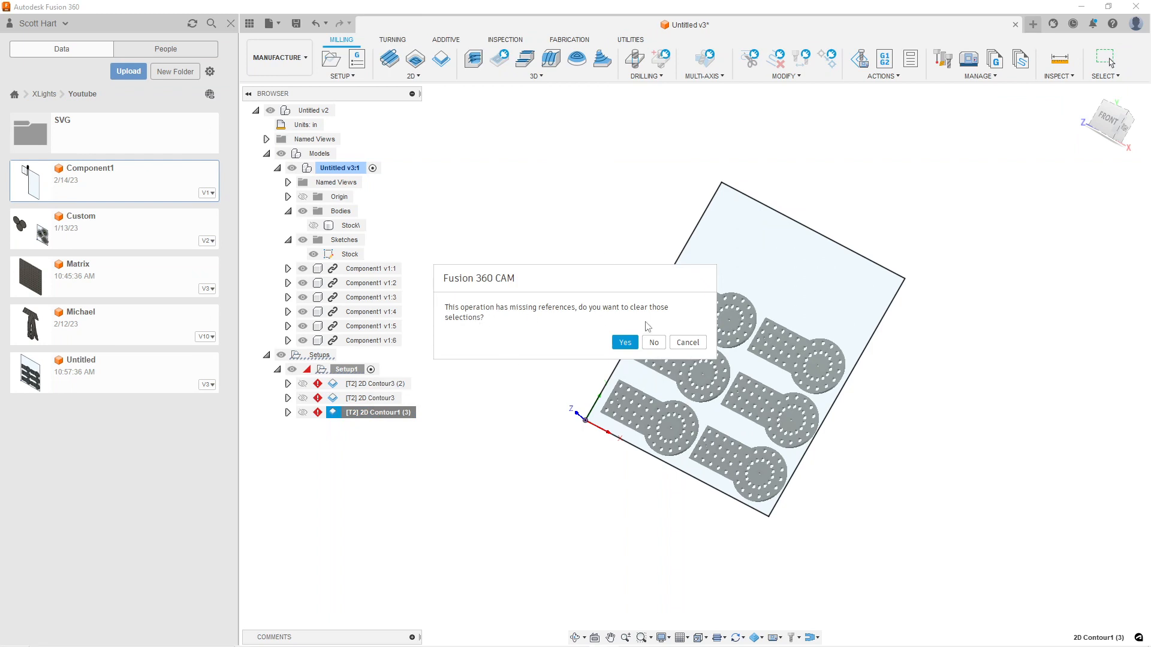
click(624, 343)
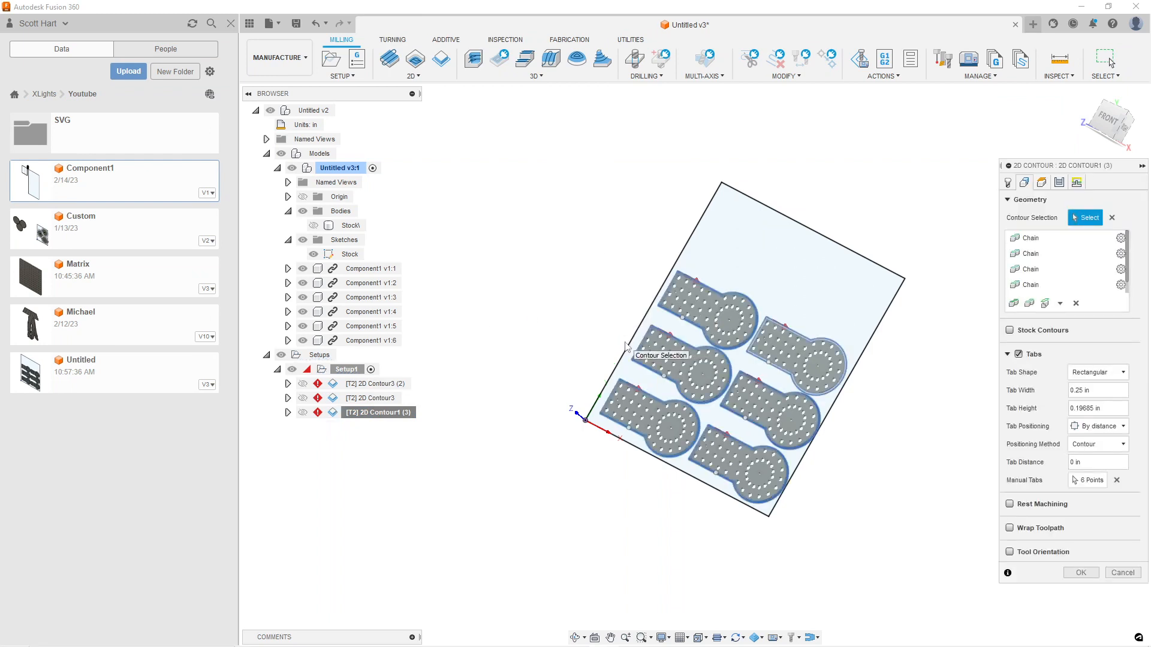
click(1078, 572)
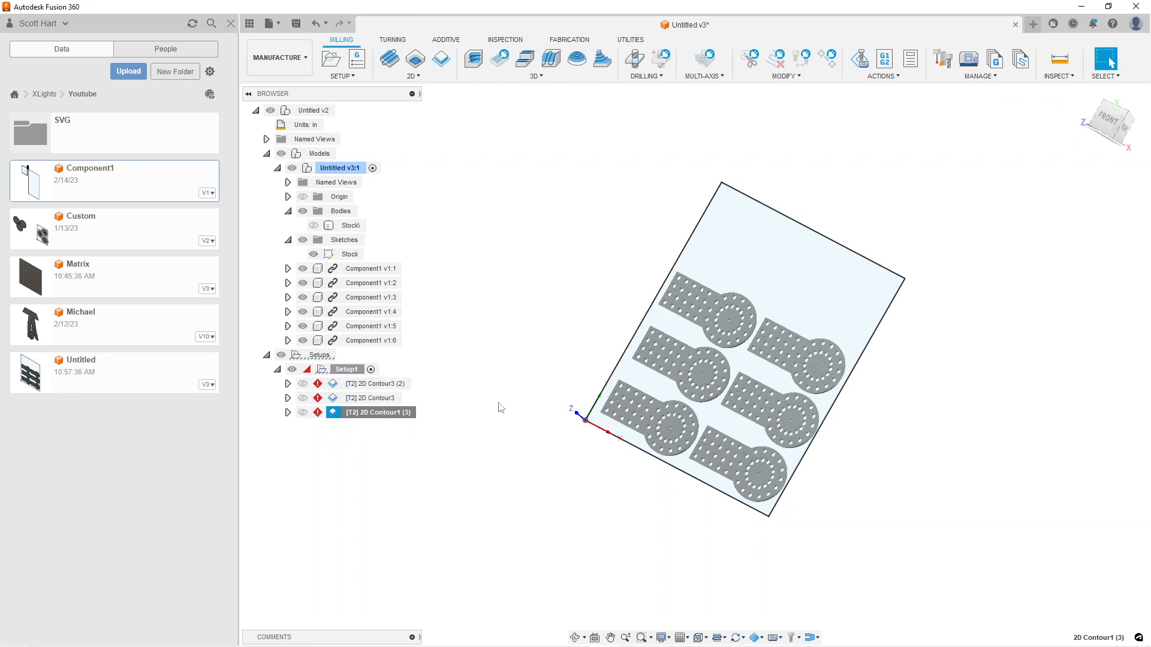
Clear the missing reference selections from Setup1 and regenerate all of its toolpaths
right_click(336, 372)
click(352, 11)
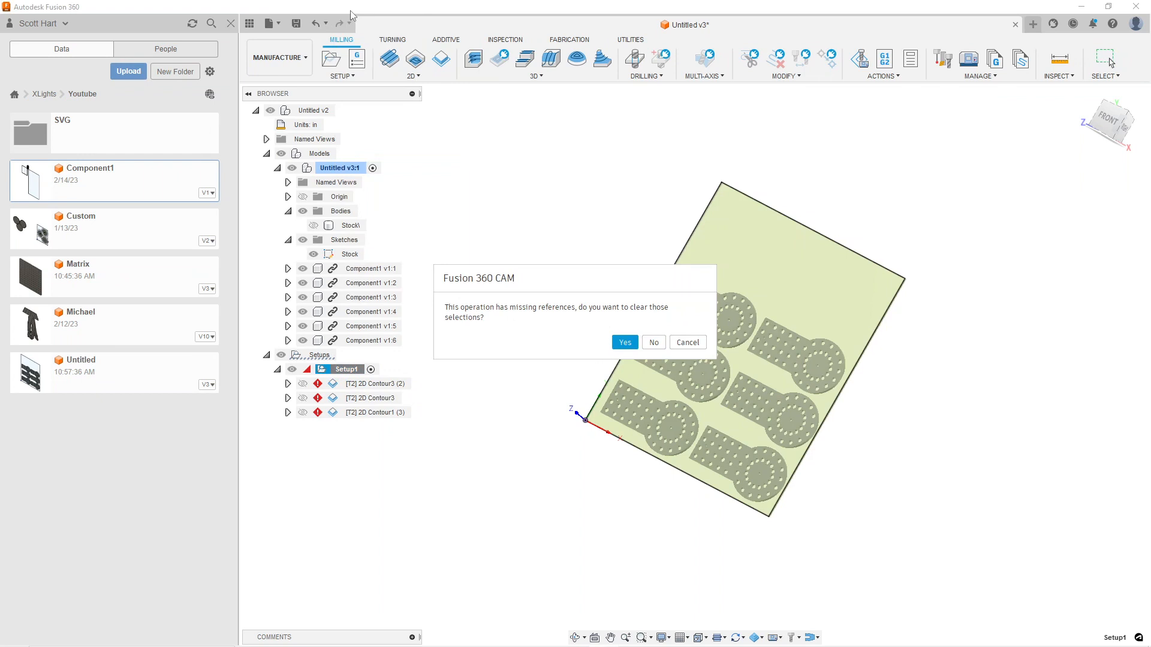
click(624, 343)
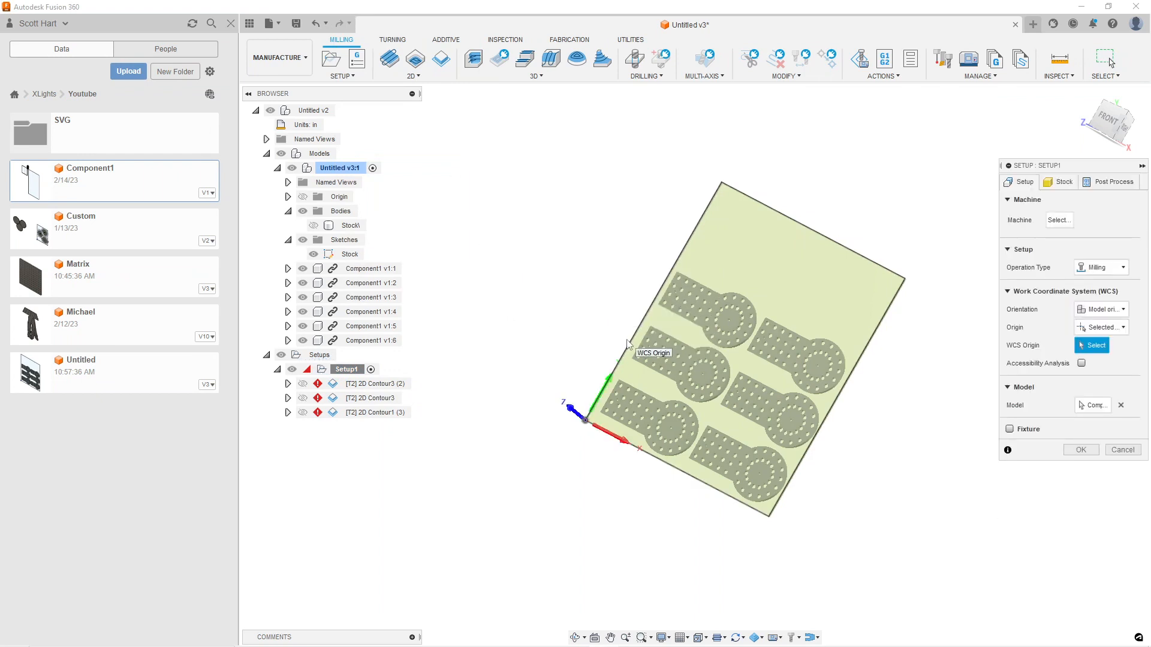
click(1081, 449)
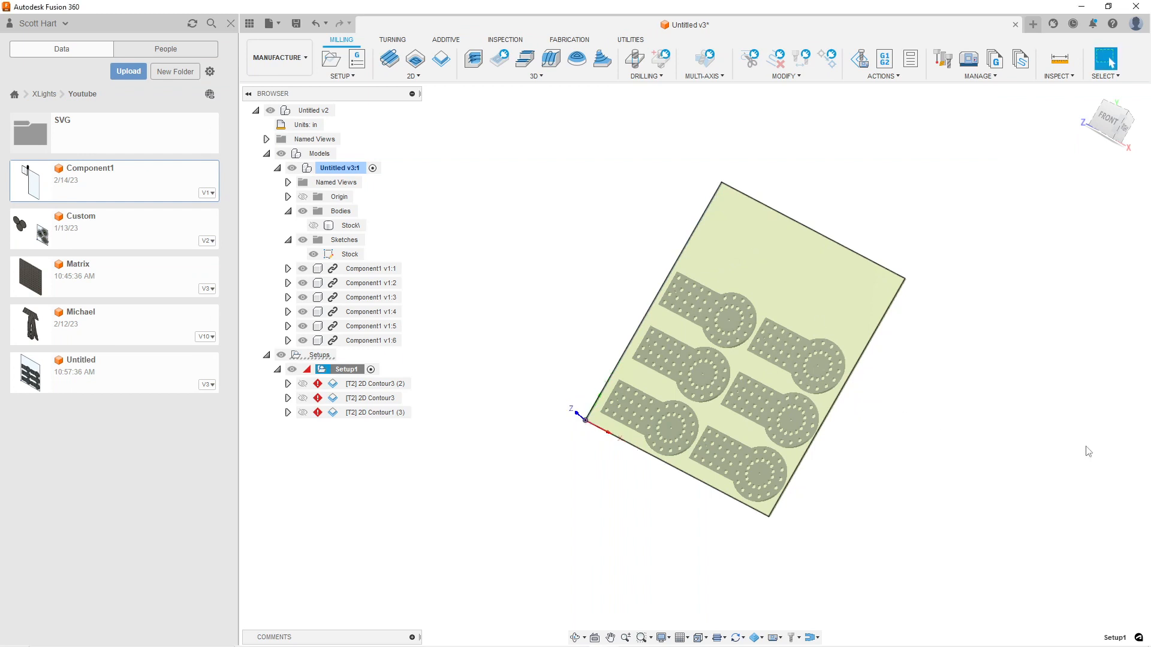
right_click(315, 365)
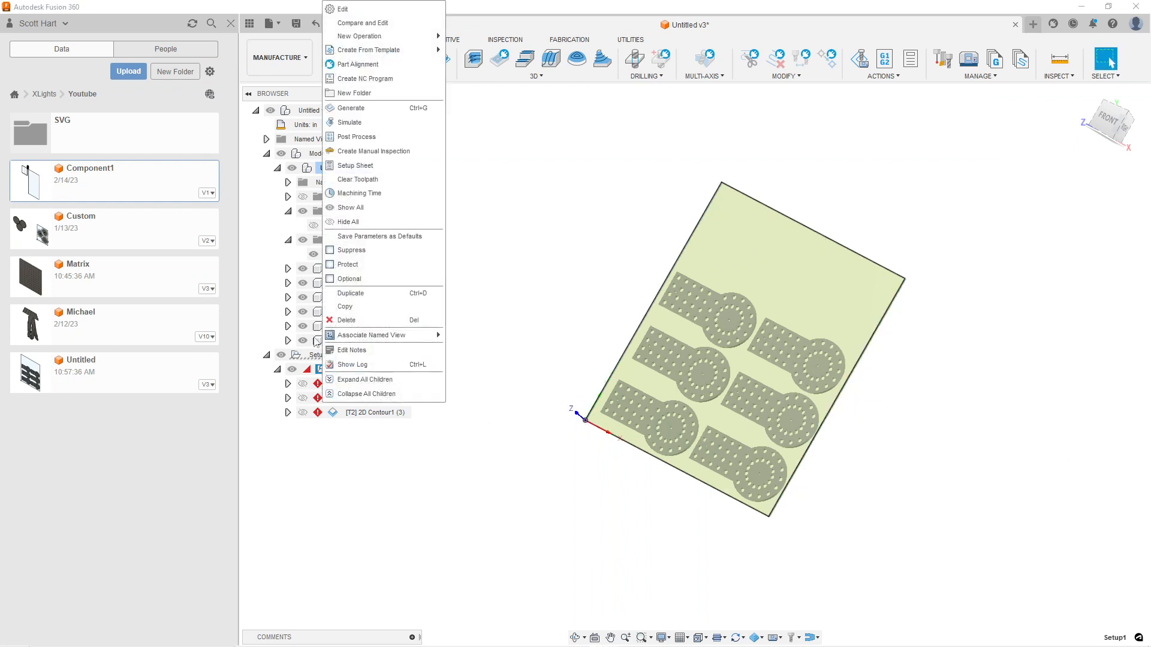
click(386, 113)
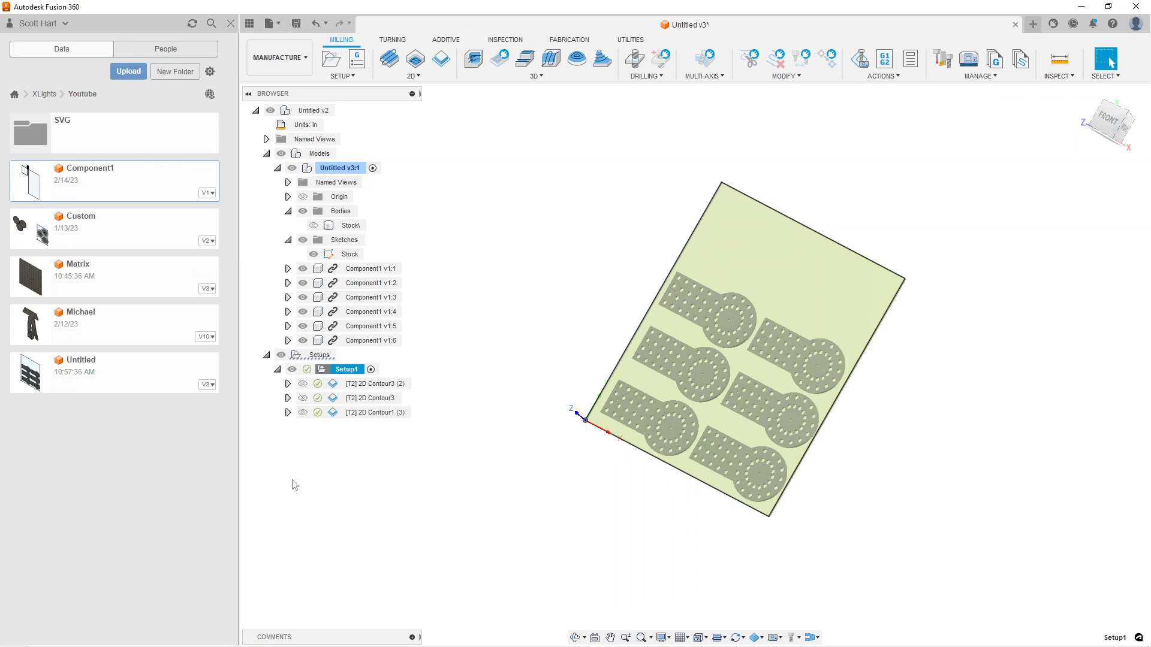
Switch to the PowerPoint slide show and advance from the Advanced Tips & Tricks slide to the Questions slide
mouse_move(386, 634)
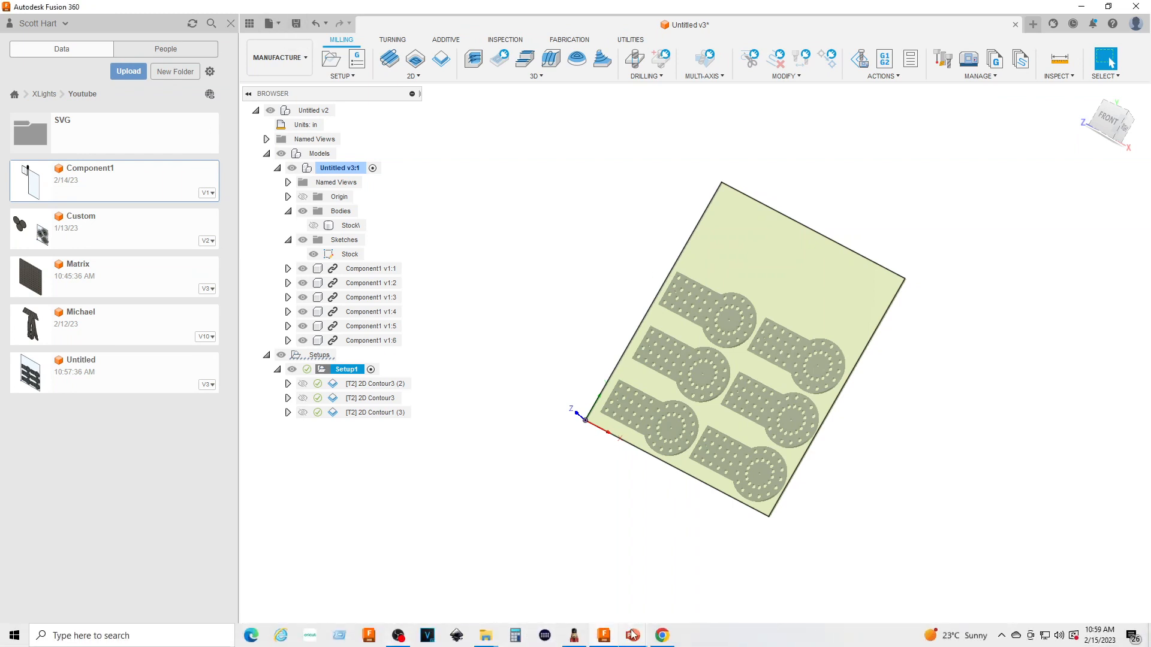
mouse_move(633, 634)
click(631, 593)
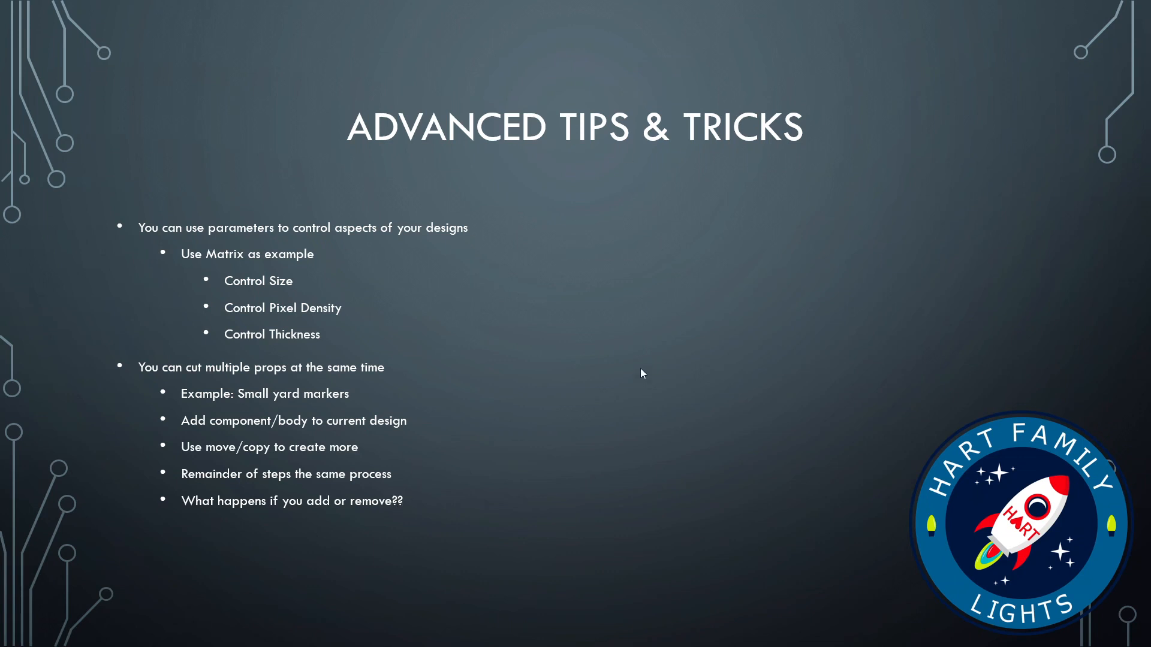
click(647, 301)
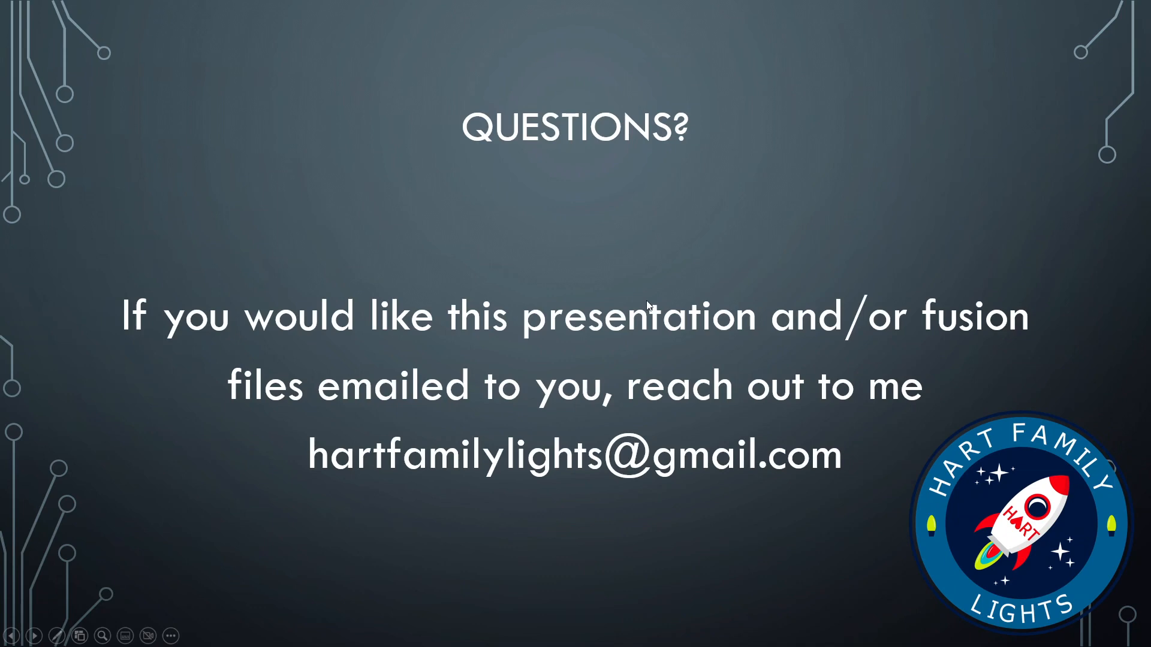